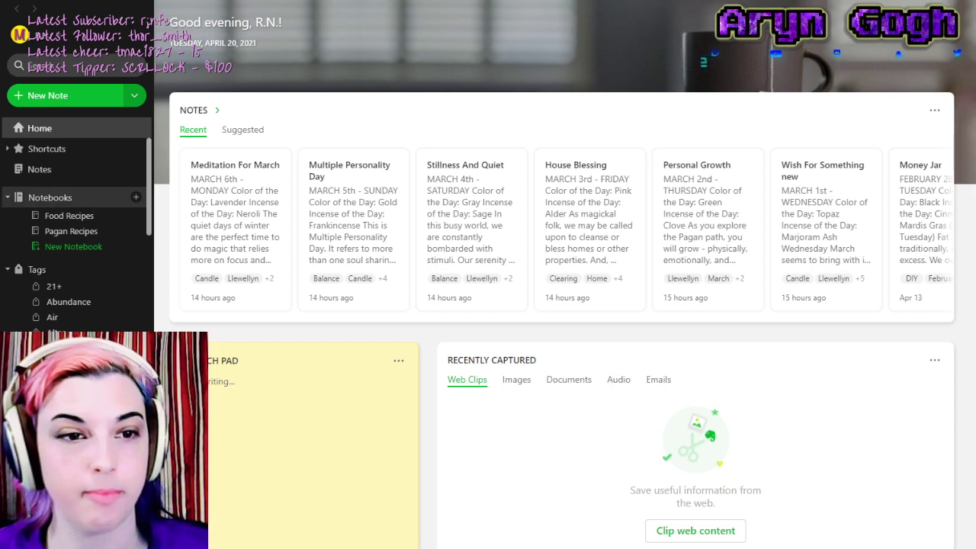
Open the Pagan Recipes notebook and dismiss the audio recording announcement.
{"action": "left_click", "coordinate": [76, 231]}
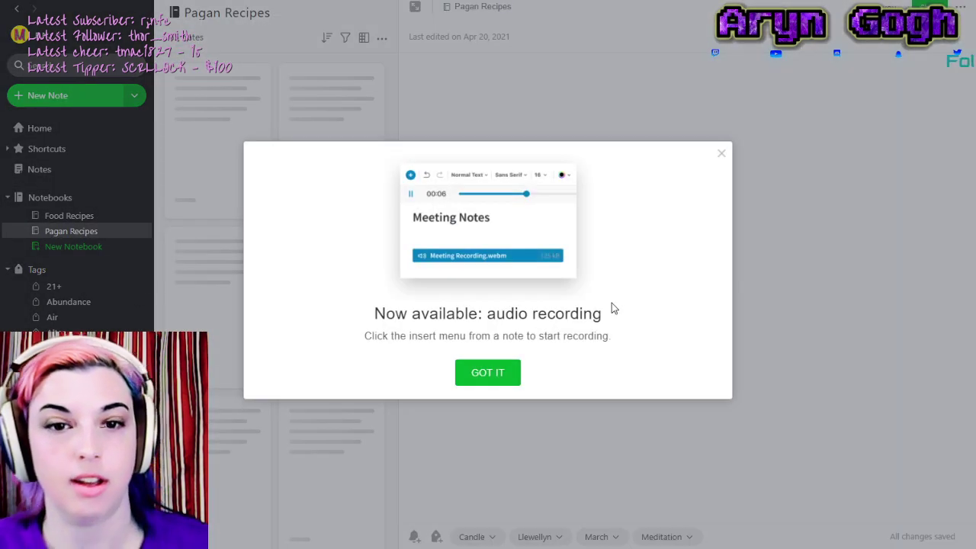
{"action": "left_click", "coordinate": [476, 379]}
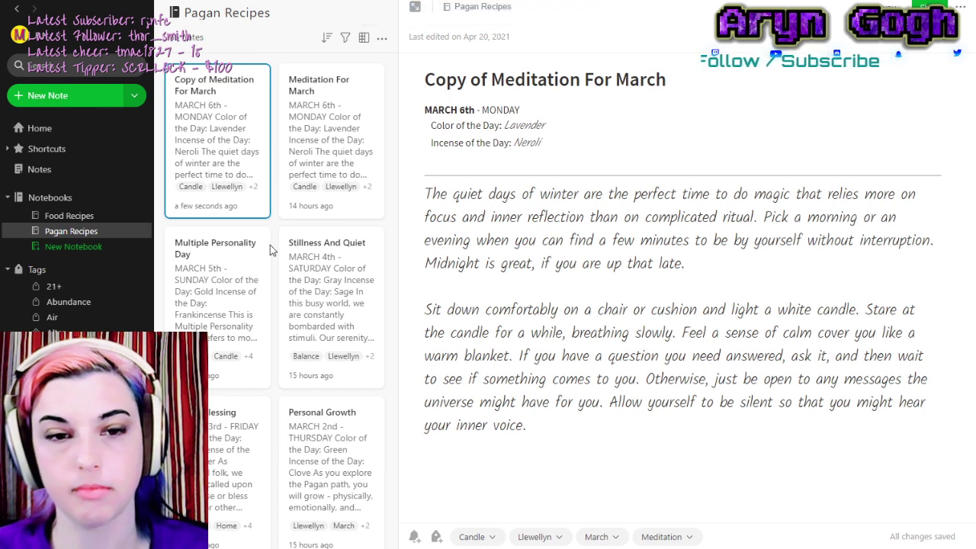
Edit the tags of the "Copy of Meditation For March" note, removing Meditation and adding Success.
{"action": "key", "text": "ctrl+alt+t"}
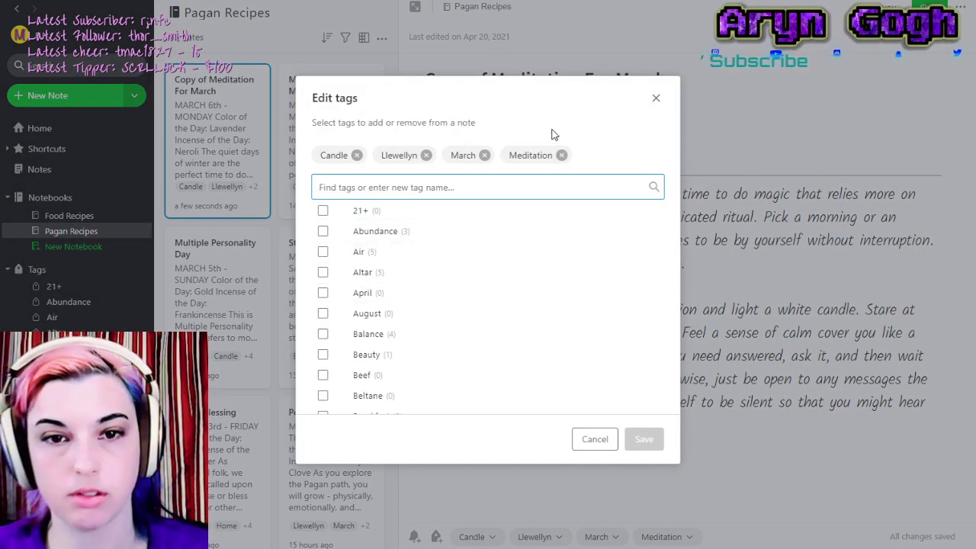
{"action": "left_click", "coordinate": [561, 155]}
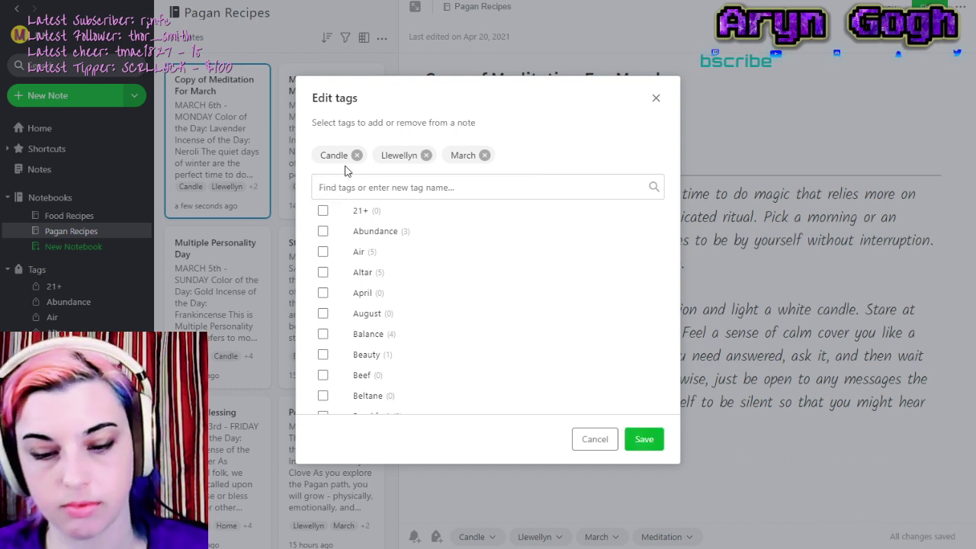
{"action": "left_click", "coordinate": [355, 209]}
{"action": "left_click", "coordinate": [325, 211]}
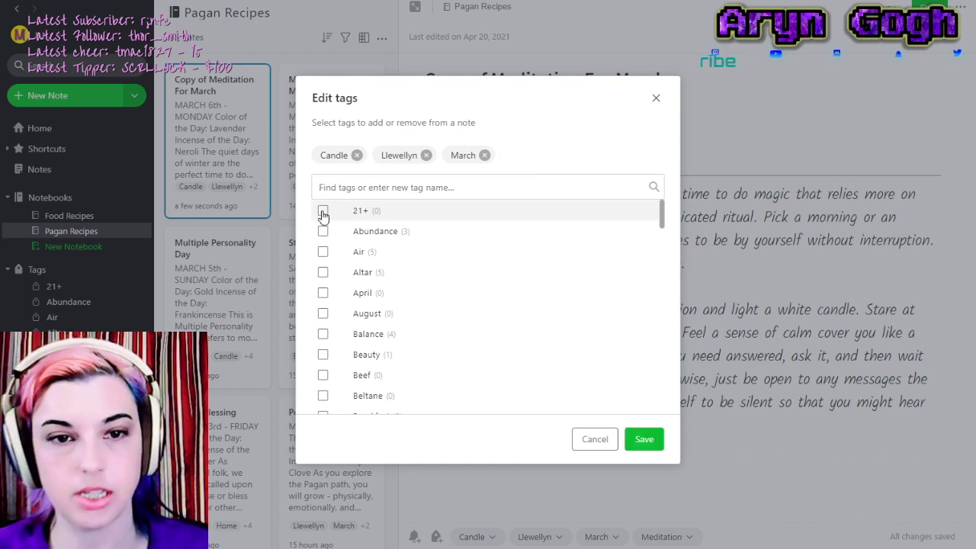
{"action": "left_click", "coordinate": [337, 190]}
{"action": "type", "text": "su"}
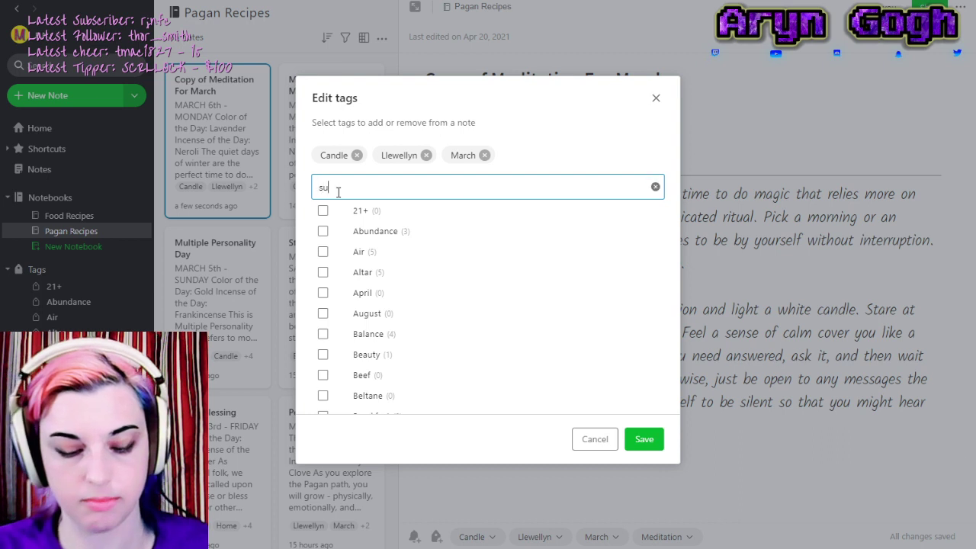
{"action": "type", "text": "cc"}
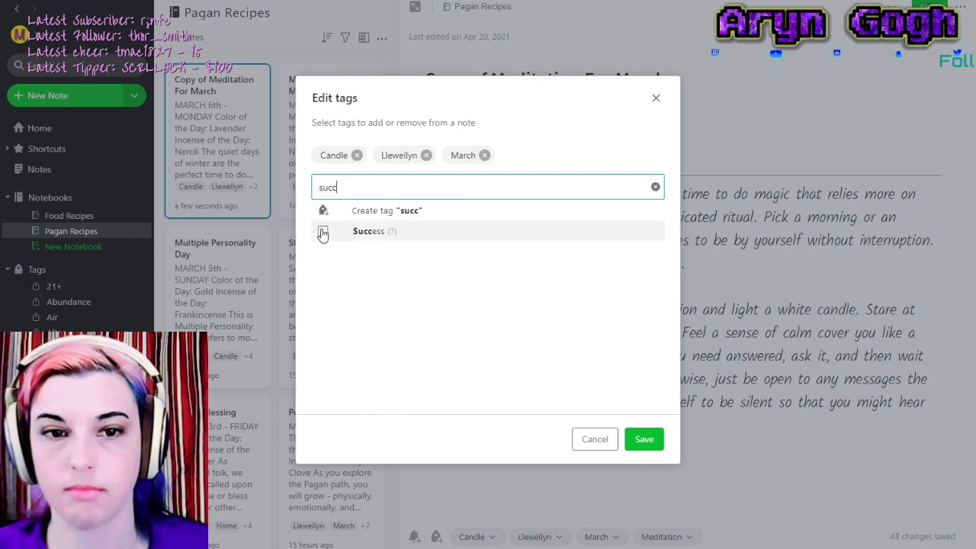
{"action": "left_click", "coordinate": [322, 230]}
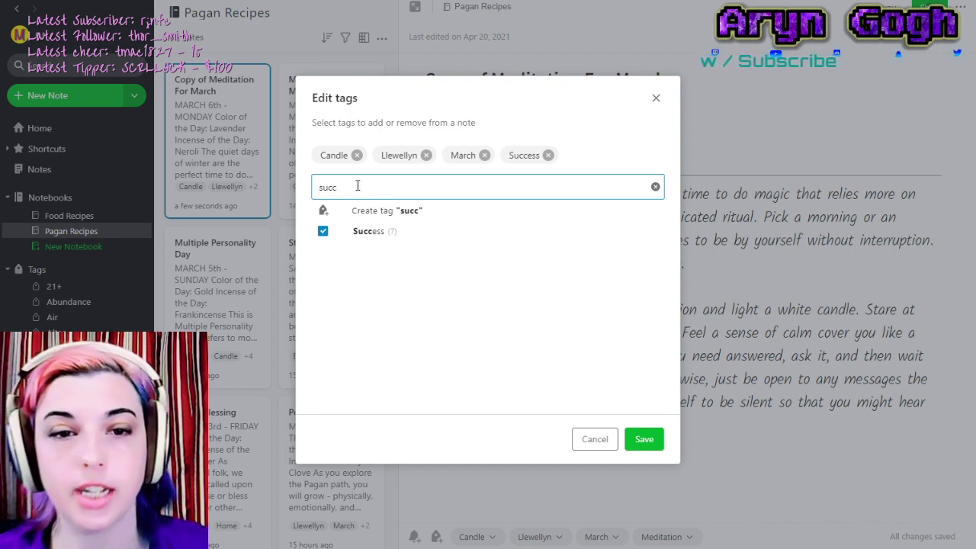
Add the Spoken tag to the copied note and save its tag changes.
{"action": "left_click_drag", "start_coordinate": [359, 188], "coordinate": [245, 181]}
{"action": "type", "text": "spo"}
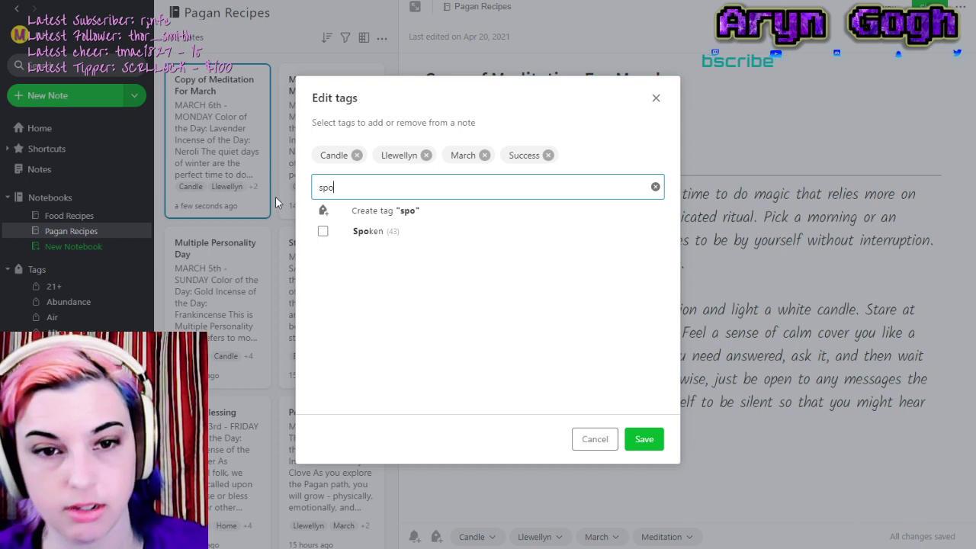
{"action": "left_click", "coordinate": [322, 231]}
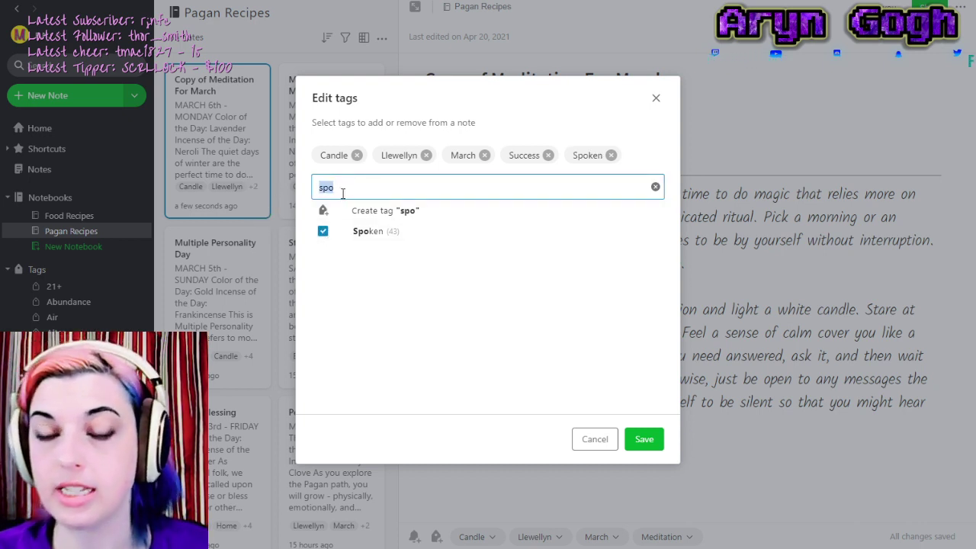
{"action": "key", "text": "BackSpace"}
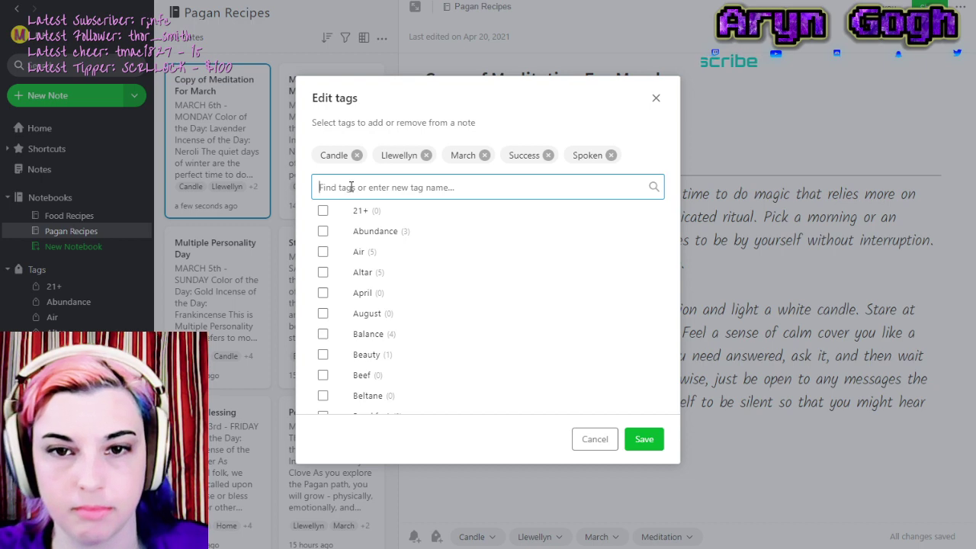
{"action": "left_click", "coordinate": [646, 439]}
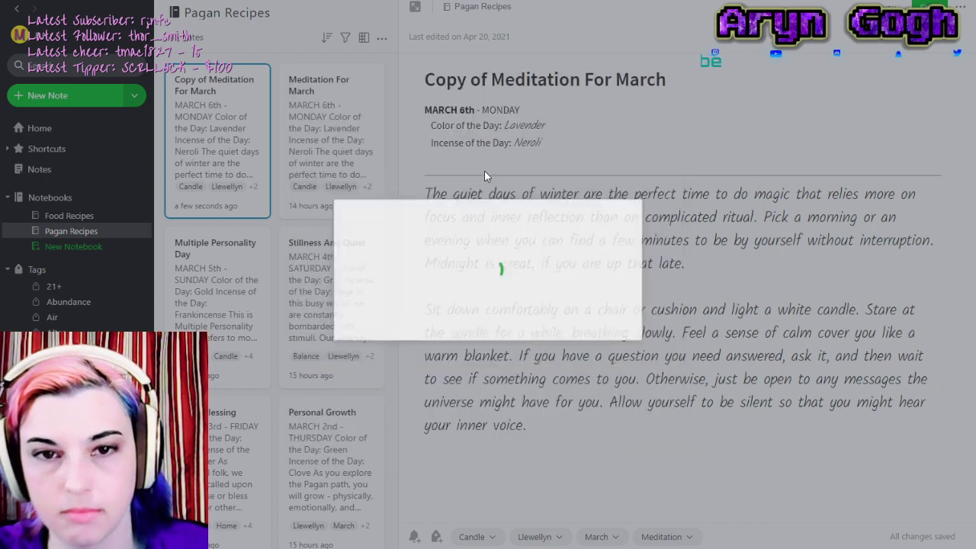
Retitle the copied note as "Work For Justice".
{"action": "left_click_drag", "start_coordinate": [426, 81], "coordinate": [808, 107]}
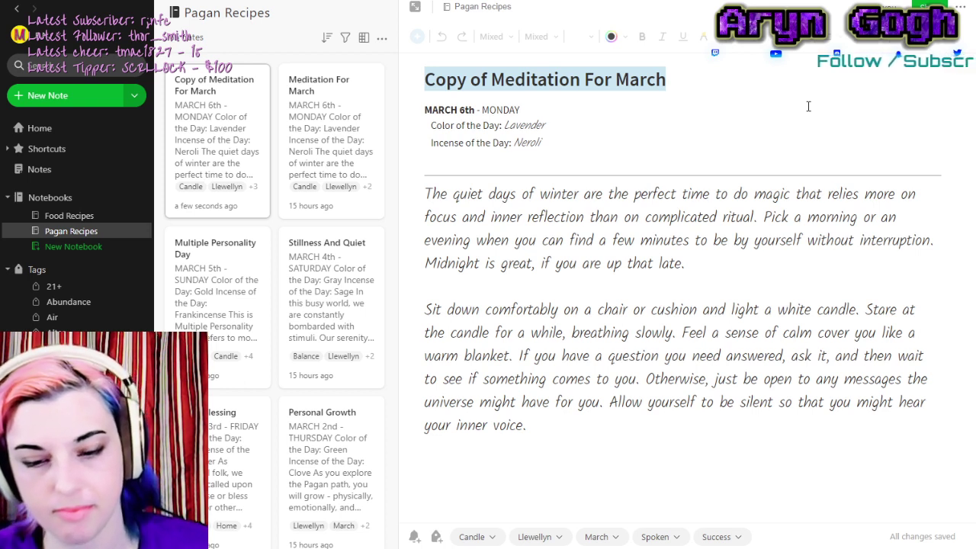
{"action": "type", "text": "Work f"}
{"action": "key", "text": "BackSpace"}
{"action": "type", "text": "F"}
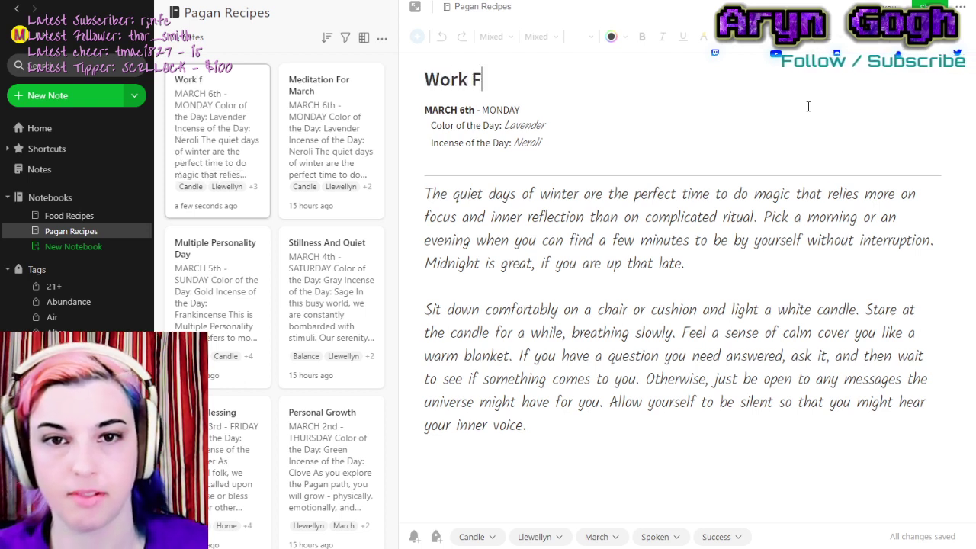
{"action": "type", "text": "or Justi"}
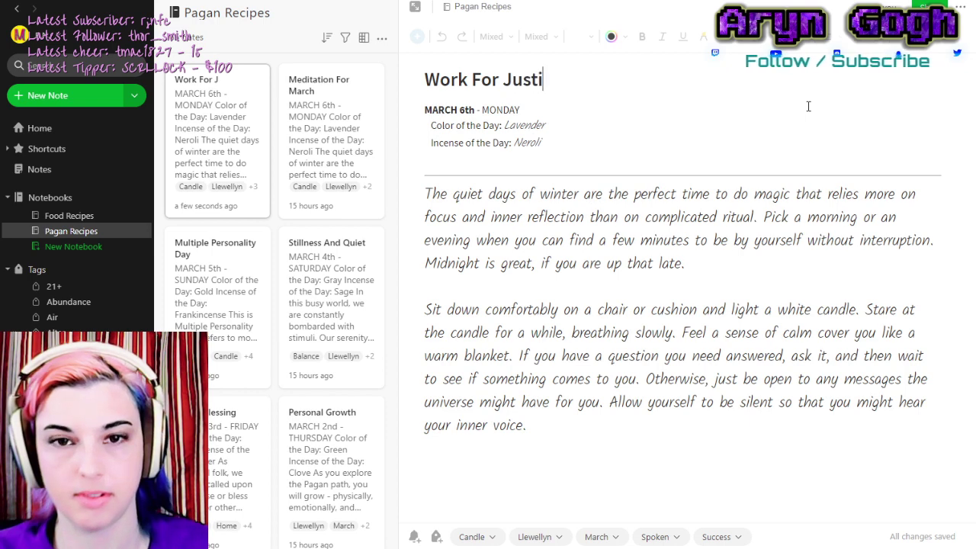
{"action": "type", "text": "ce"}
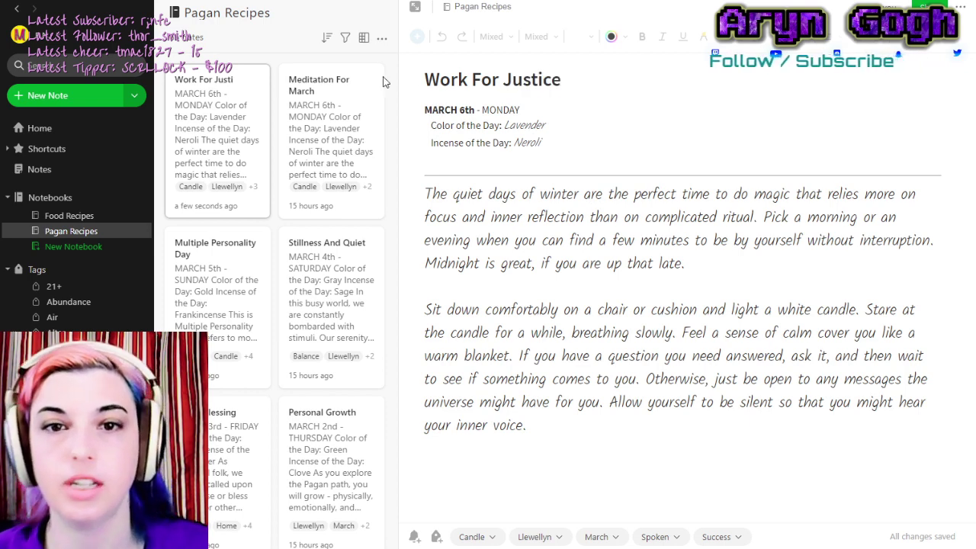
Change the date line under the title to "MARCH 7th - TUESDAY".
{"action": "left_click", "coordinate": [466, 109]}
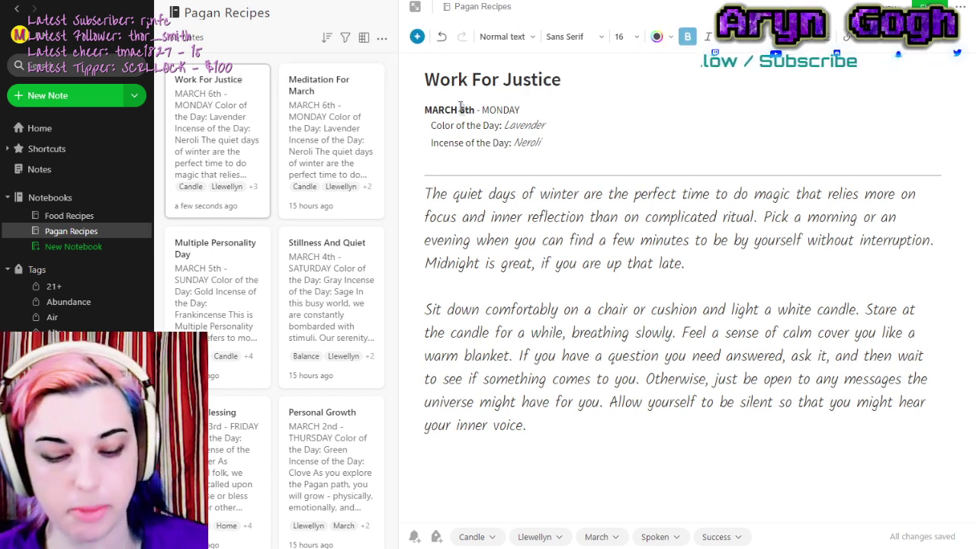
{"action": "key", "text": "BackSpace"}
{"action": "type", "text": "7"}
{"action": "left_click_drag", "start_coordinate": [482, 110], "coordinate": [503, 109]}
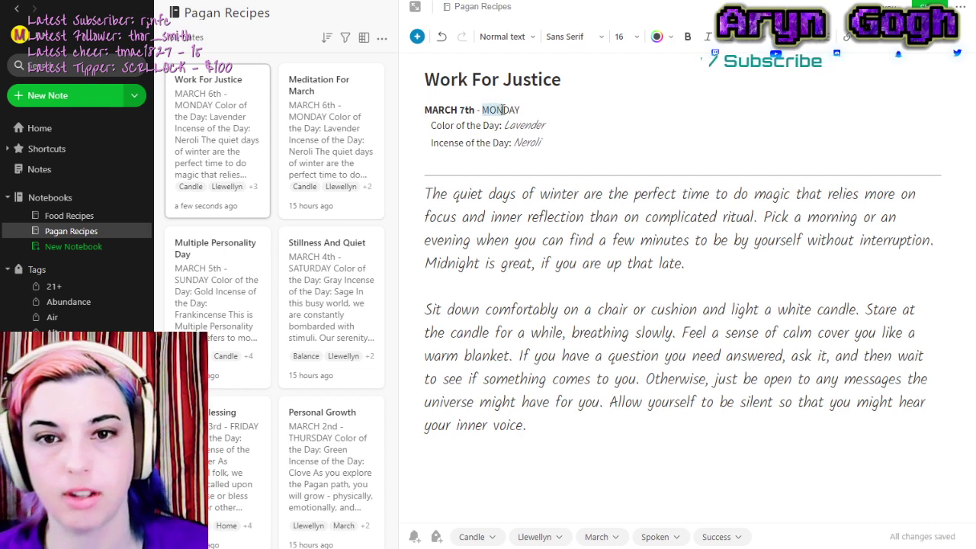
{"action": "type", "text": "TUES"}
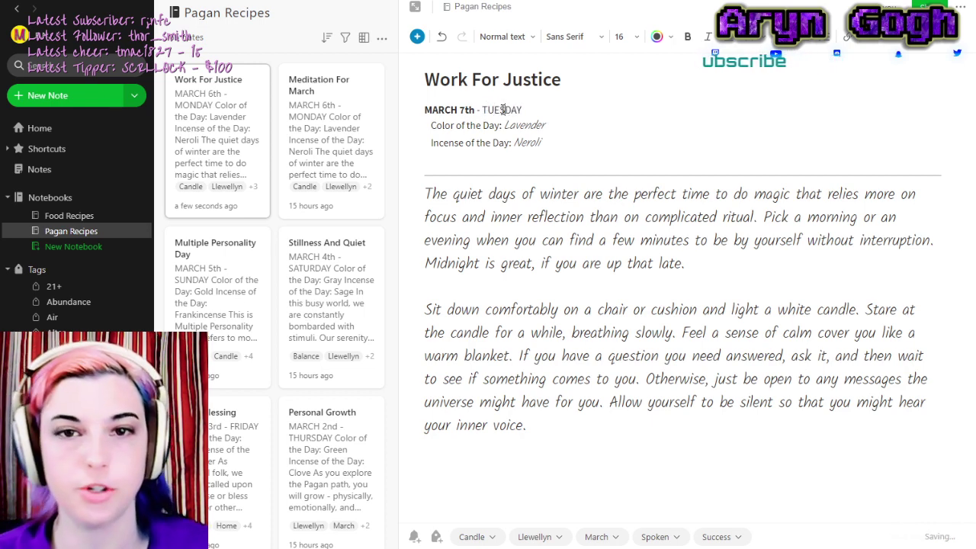
Set the Color of the Day to Scarlet and the Incense of the Day to Ylang-Ylang.
{"action": "left_click_drag", "start_coordinate": [505, 125], "coordinate": [542, 124]}
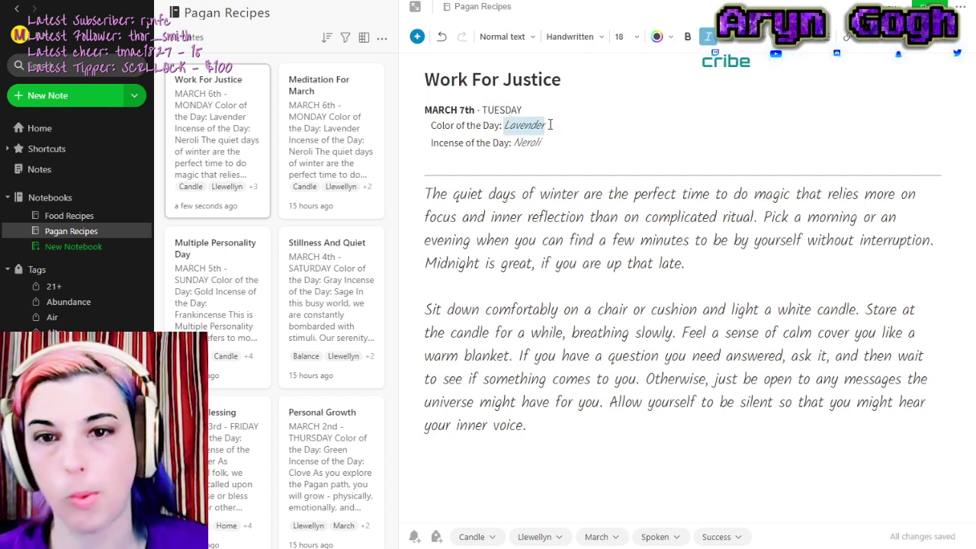
{"action": "type", "text": "Scarlet"}
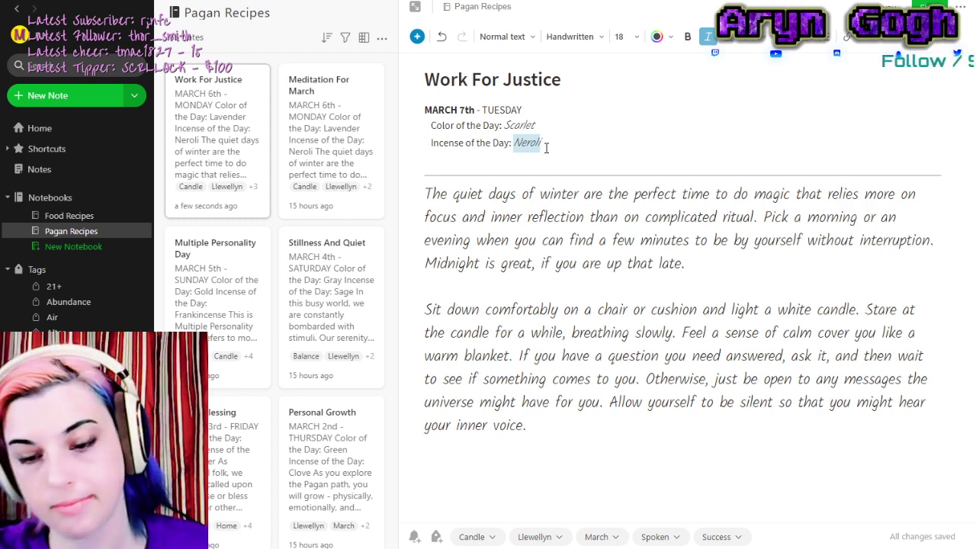
{"action": "type", "text": "Ylang-Ylang"}
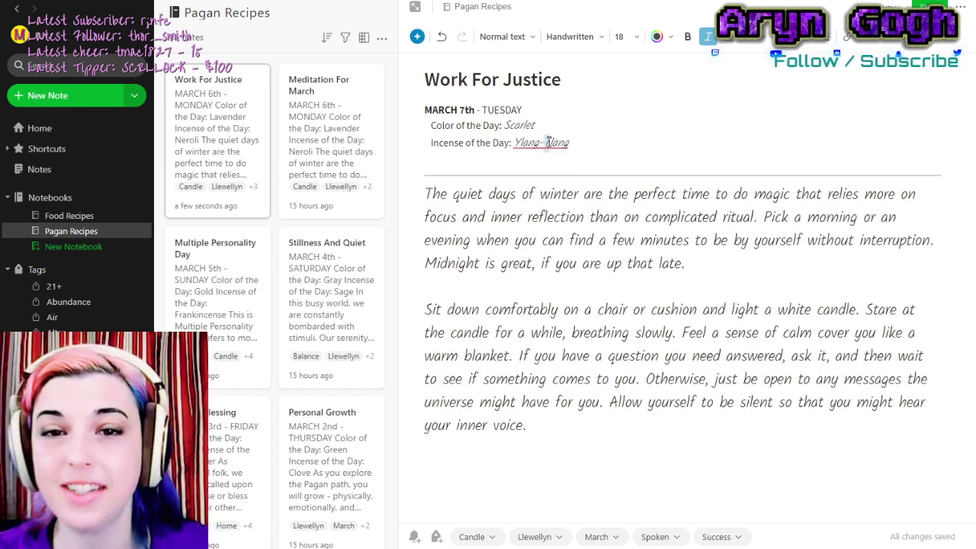
{"action": "left_click_drag", "start_coordinate": [542, 143], "coordinate": [548, 142]}
{"action": "left_click", "coordinate": [531, 159]}
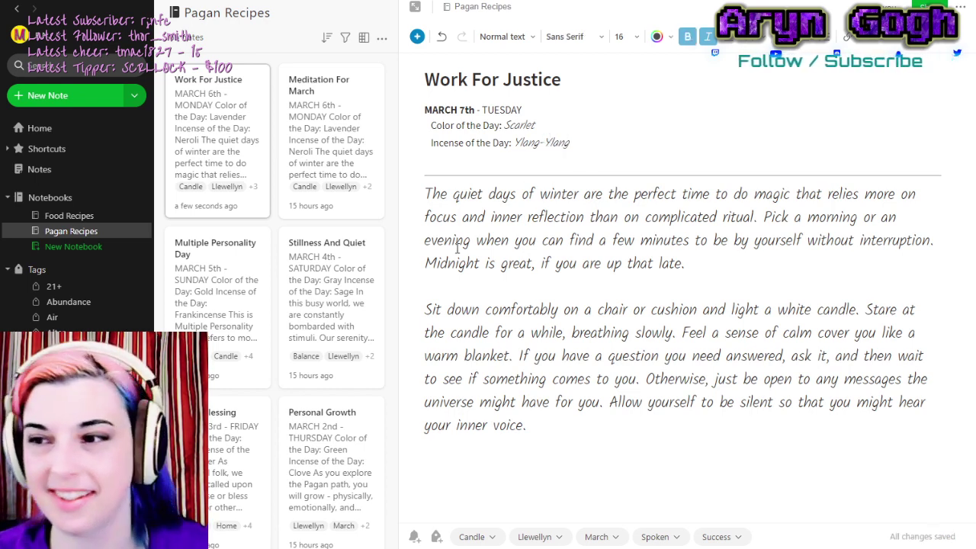
Replace the body paragraphs with: March 7, 1965, was "Bloody Sunday" in Selma, Alabama, a key date in the Civil Rights movement.
{"action": "left_click_drag", "start_coordinate": [424, 193], "coordinate": [616, 519]}
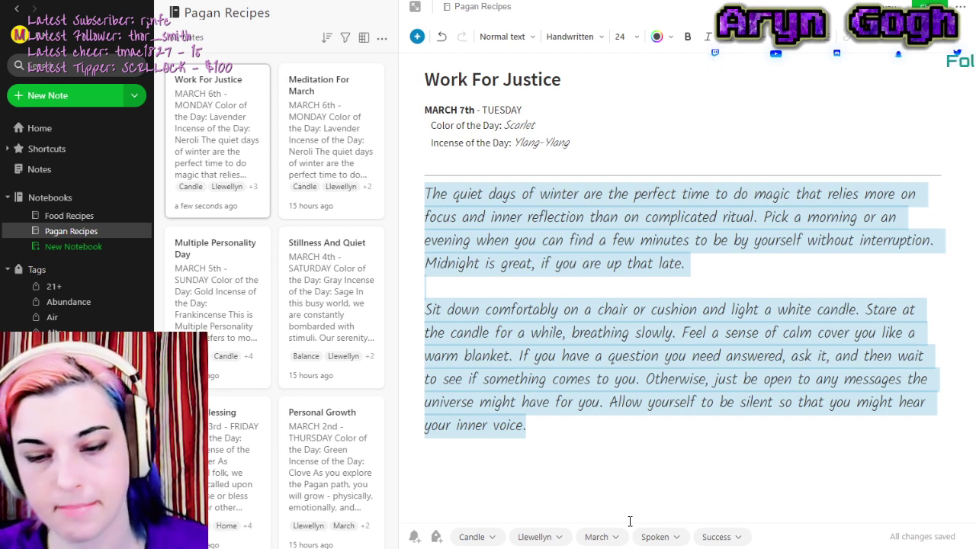
{"action": "type", "text": "March 7"}
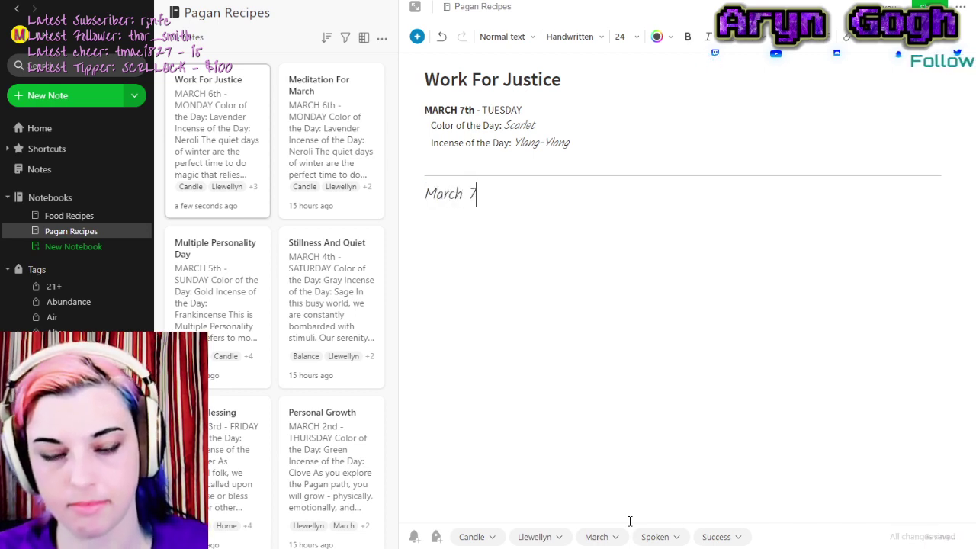
{"action": "type", "text": ", 19"}
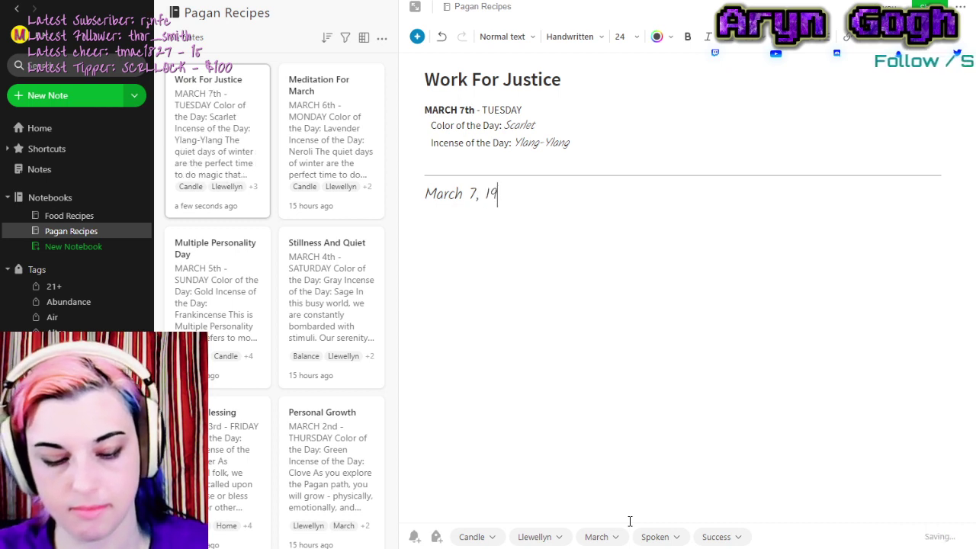
{"action": "type", "text": "65"}
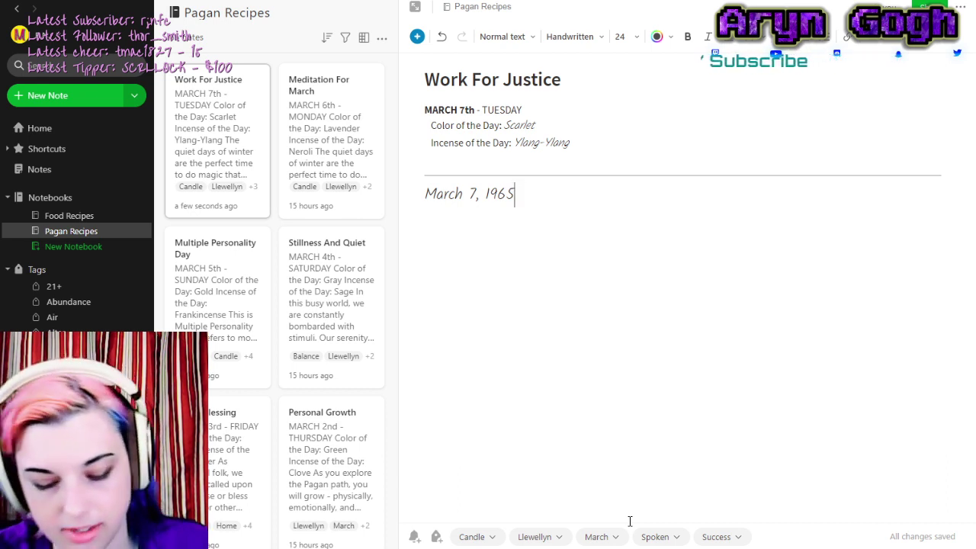
{"action": "type", "text": ", was"}
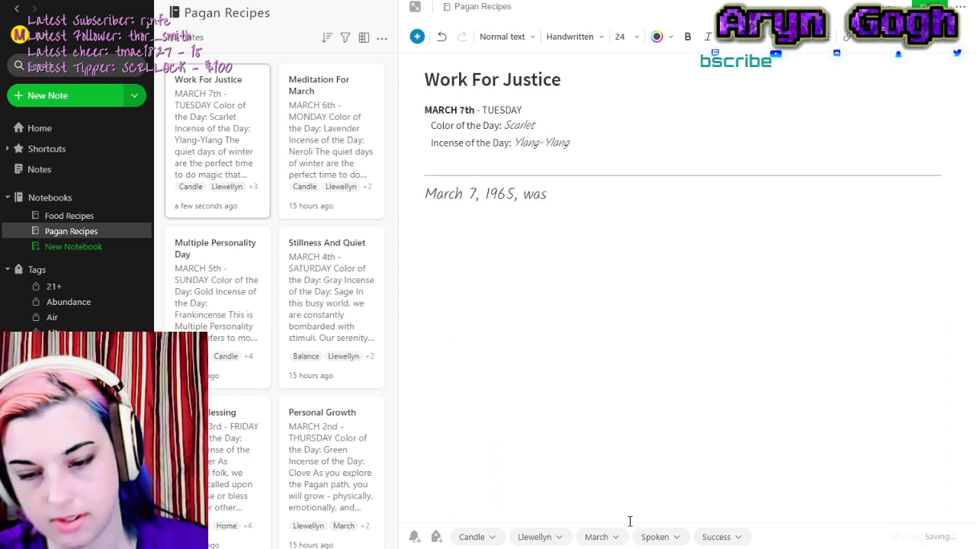
{"action": "type", "text": " \"Bloody Sunday\" in Selma, Ala"}
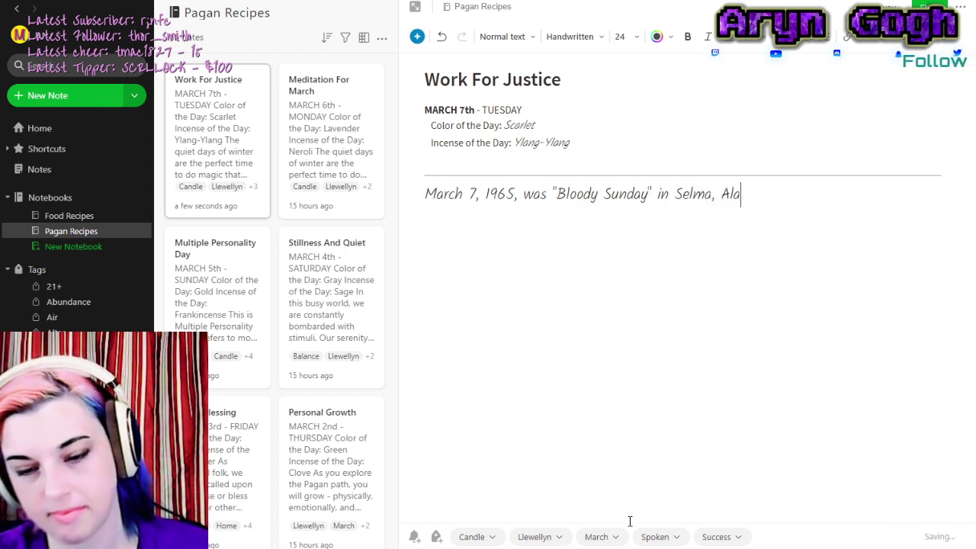
{"action": "type", "text": "bama,"}
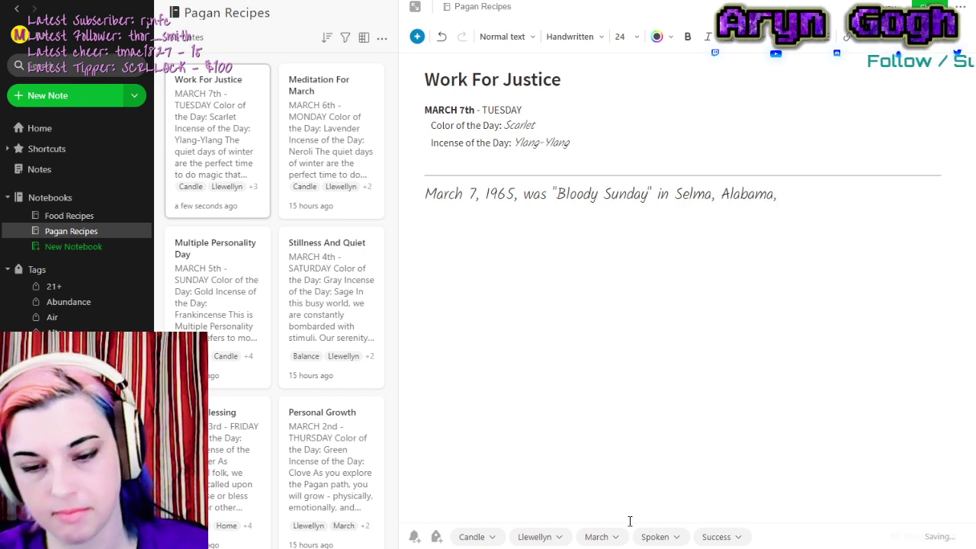
{"action": "type", "text": " a key d"}
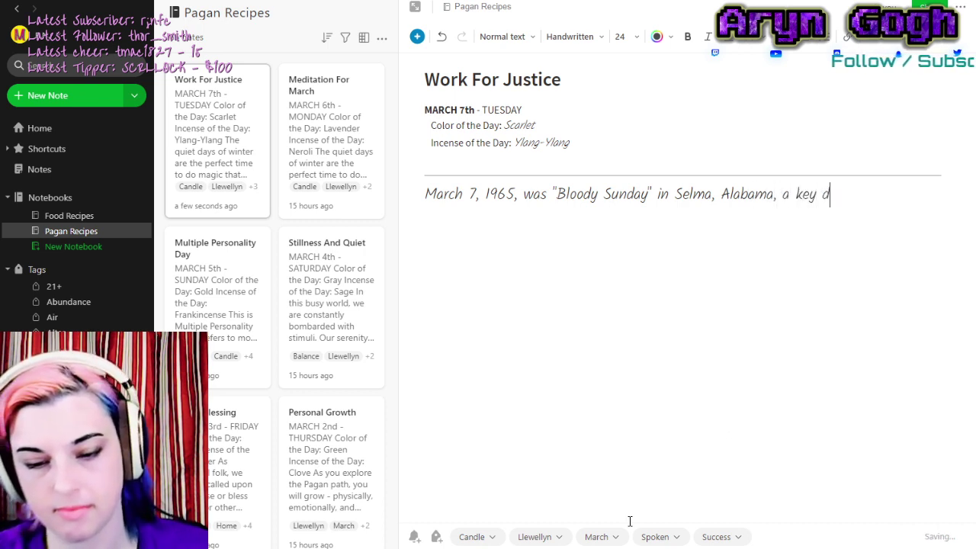
{"action": "type", "text": "ate in the Vi"}
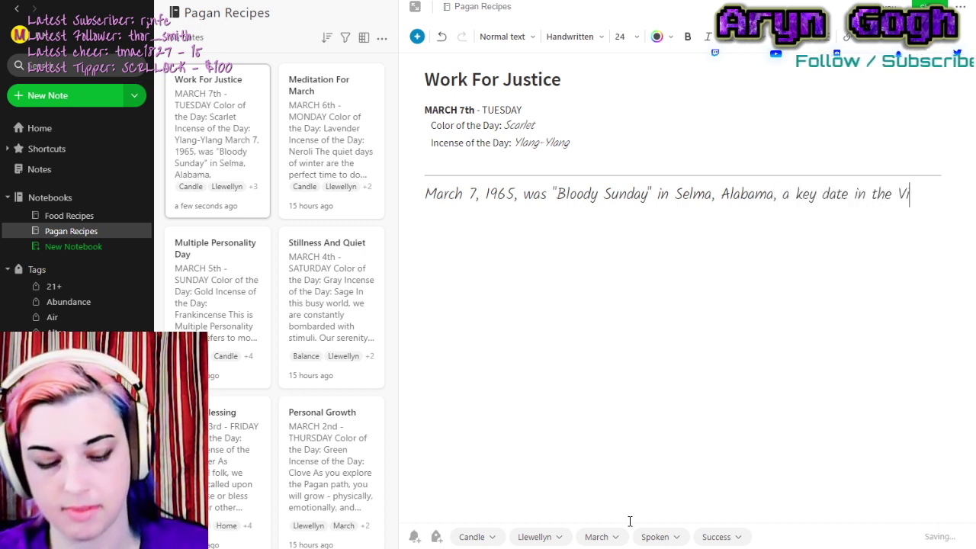
{"action": "key", "text": "BackSpace"}
{"action": "key", "text": "BackSpace"}
{"action": "type", "text": "Civil Rg"}
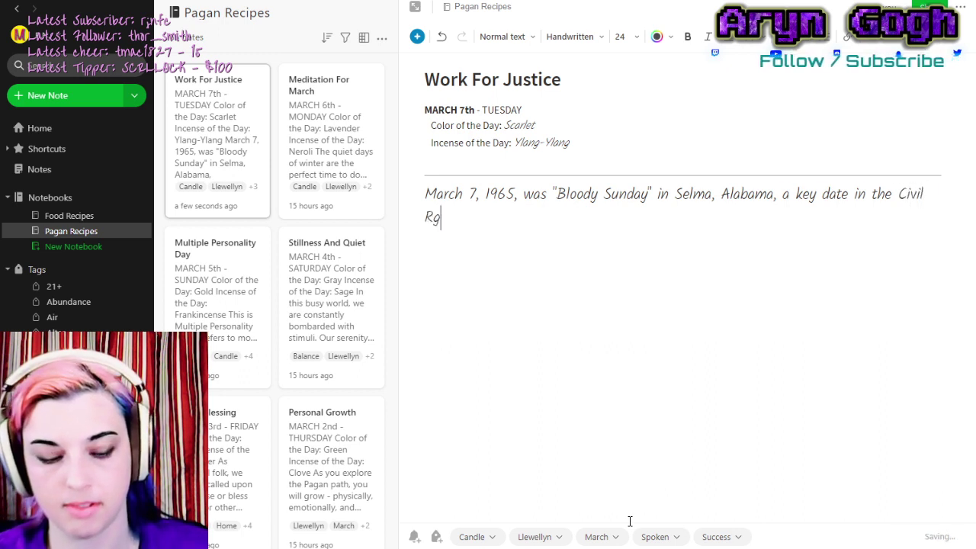
{"action": "key", "text": "BackSpace"}
{"action": "type", "text": "ights movement."}
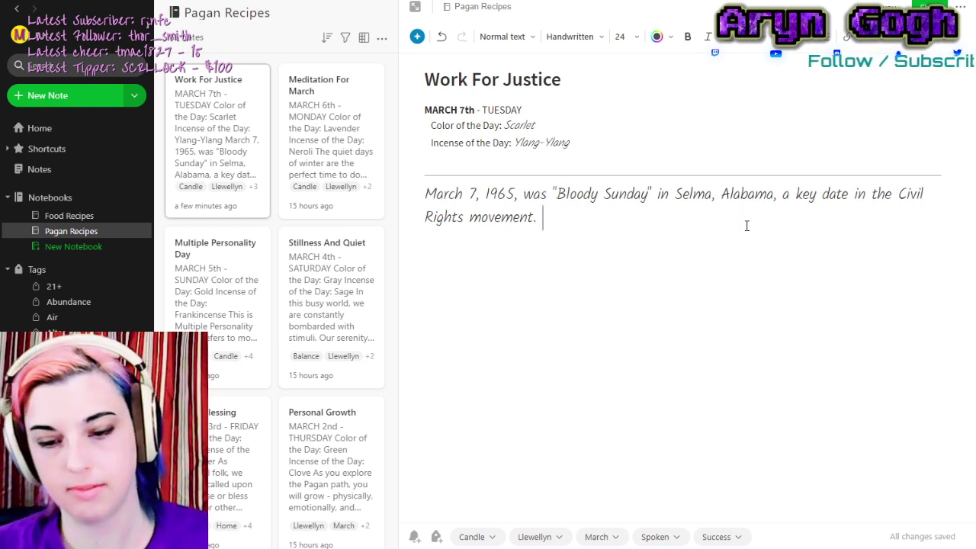
Complete the first body paragraph with: Use today to work toward justice through peaceful means.
{"action": "type", "text": "Use toda"}
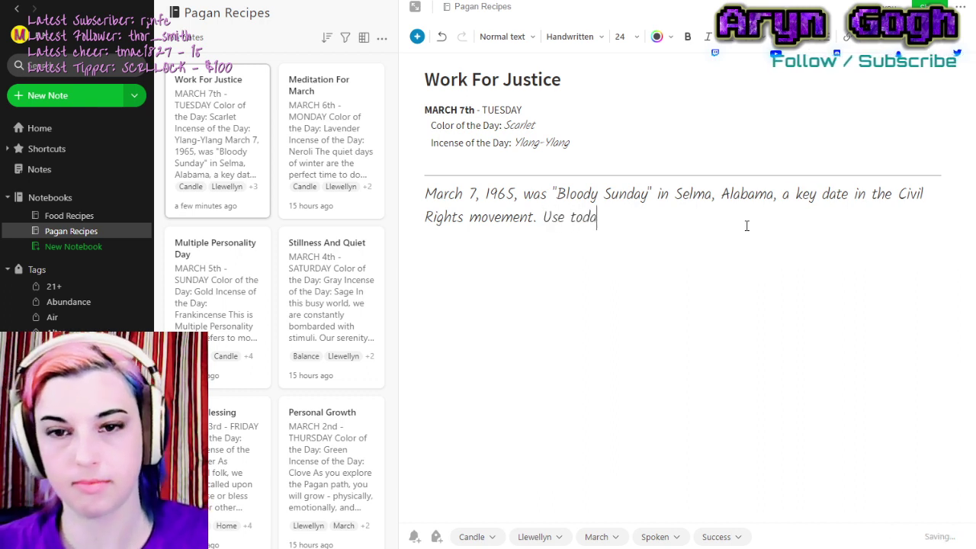
{"action": "type", "text": "y to work"}
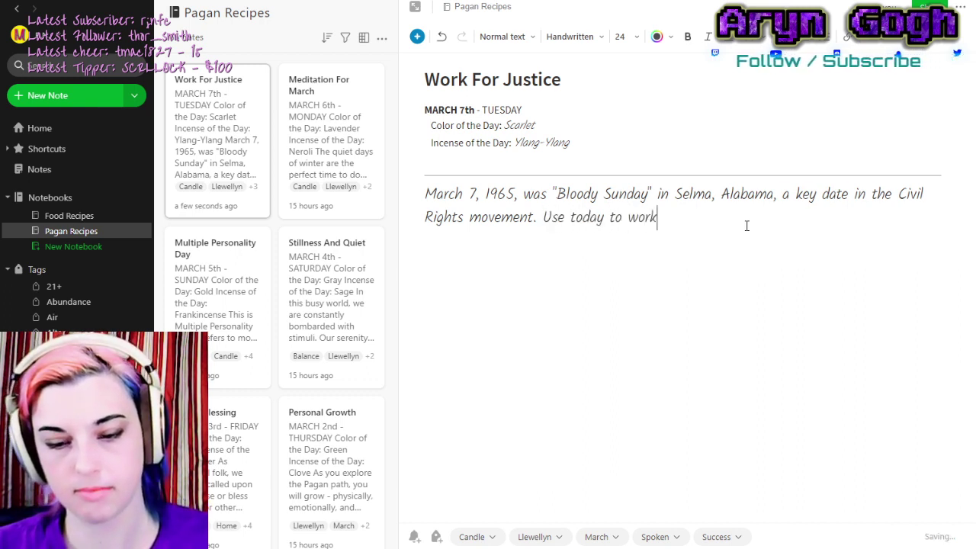
{"action": "type", "text": " toward justi"}
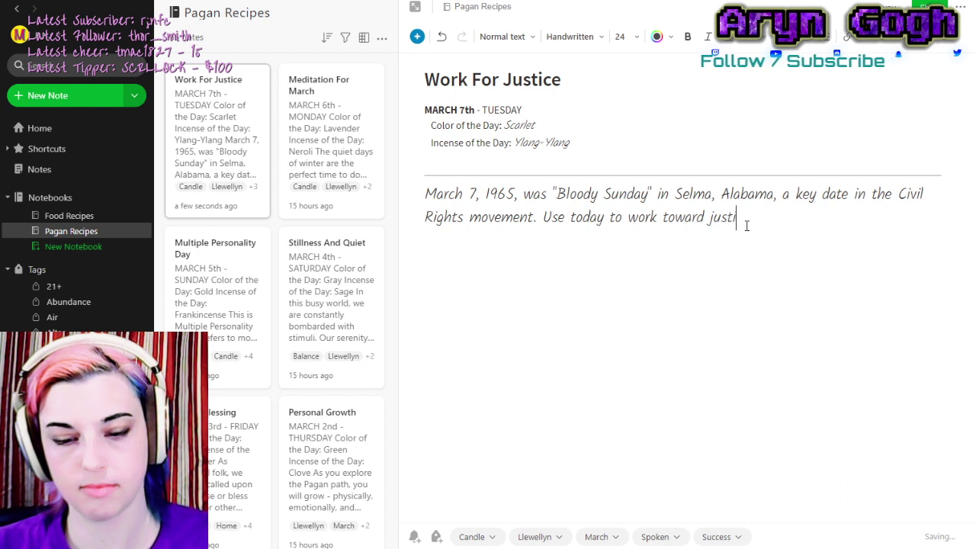
{"action": "type", "text": "ce through"}
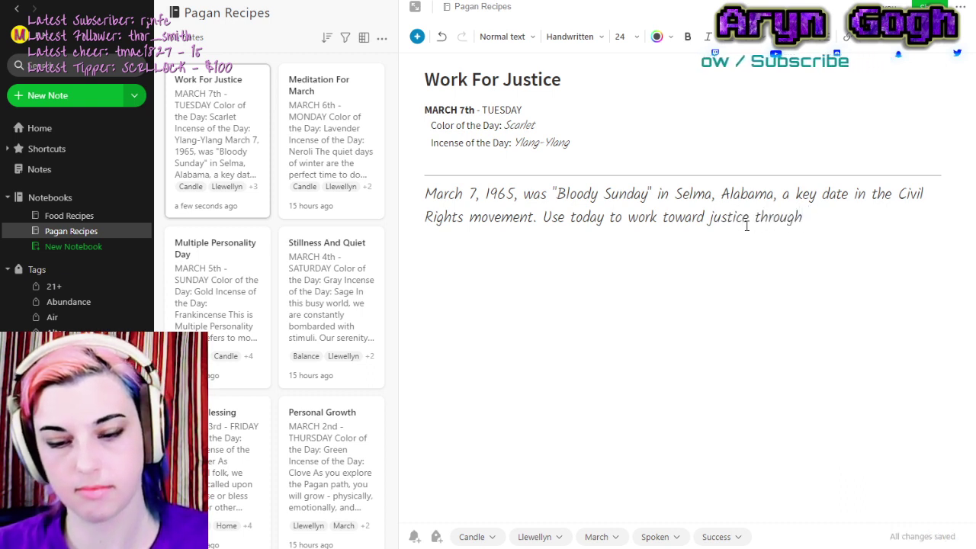
{"action": "type", "text": " peaceful means."}
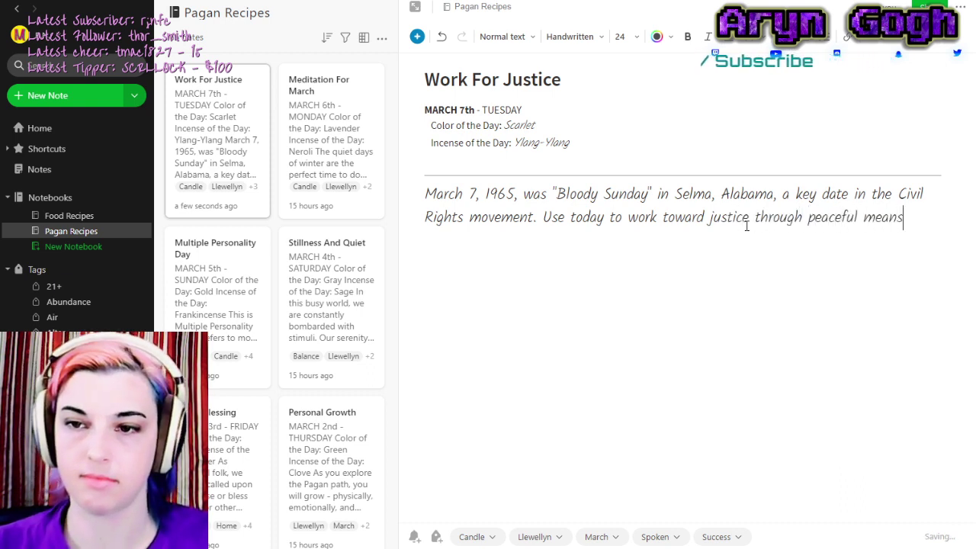
Add a paragraph: The Justice tarot card is ideal for this purpose. It is useful to keep a tarot deck just for spells, separate from those for readings.
{"action": "key", "text": "Return"}
{"action": "type", "text": "The Justice tarot card is ideal"}
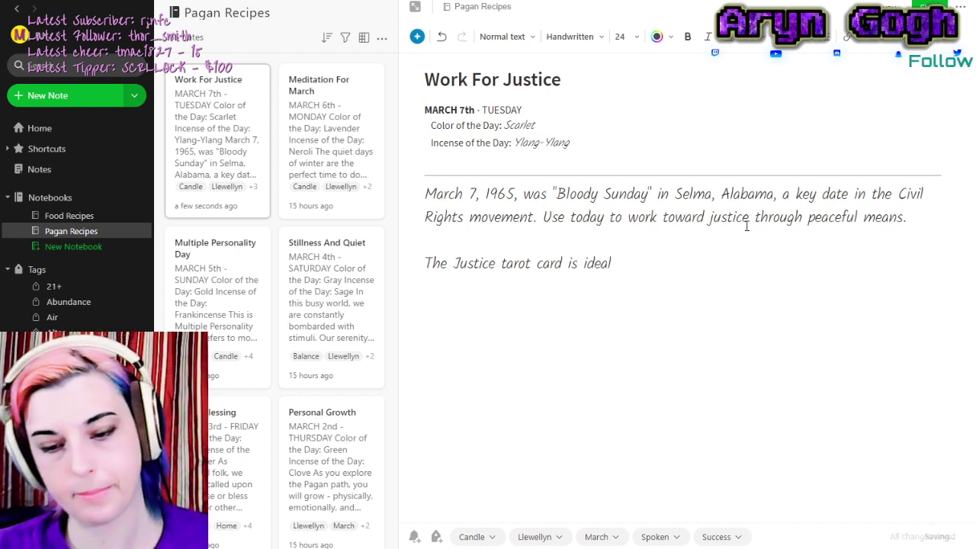
{"action": "type", "text": "for this pur"}
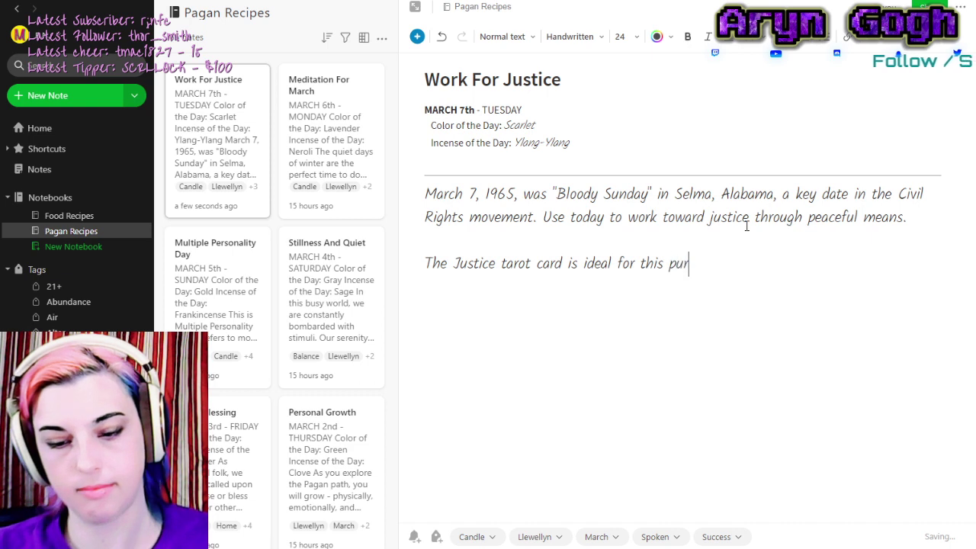
{"action": "type", "text": "pose. It is us"}
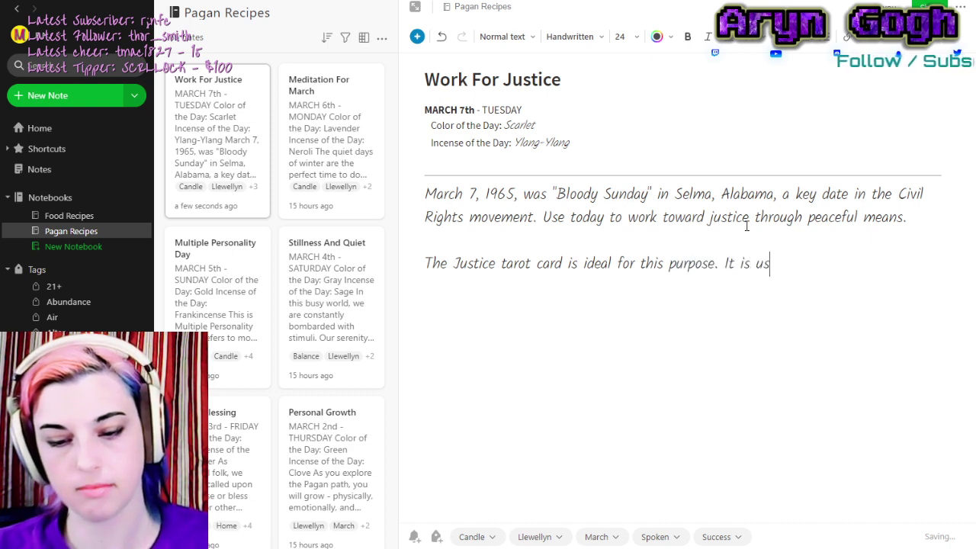
{"action": "type", "text": "eful to keep a "}
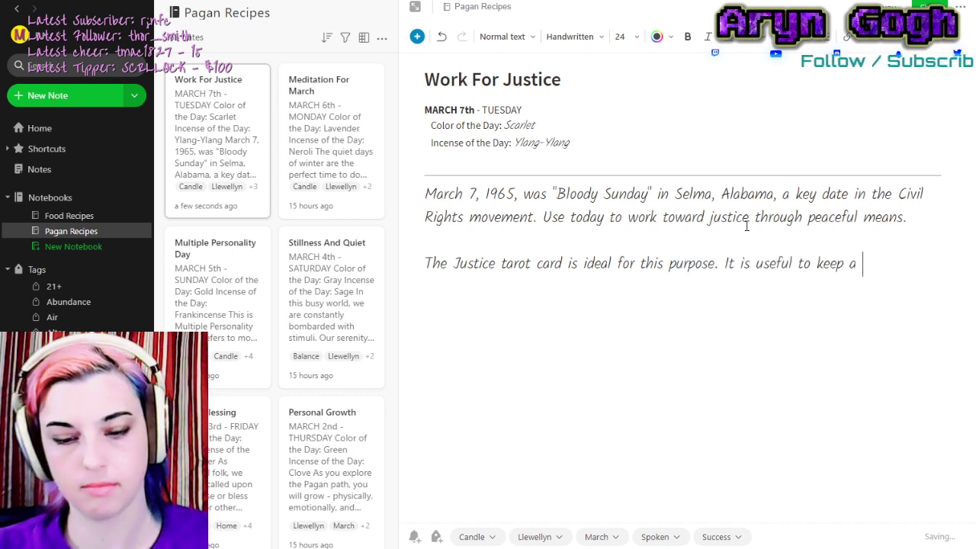
{"action": "type", "text": "tarot deck "}
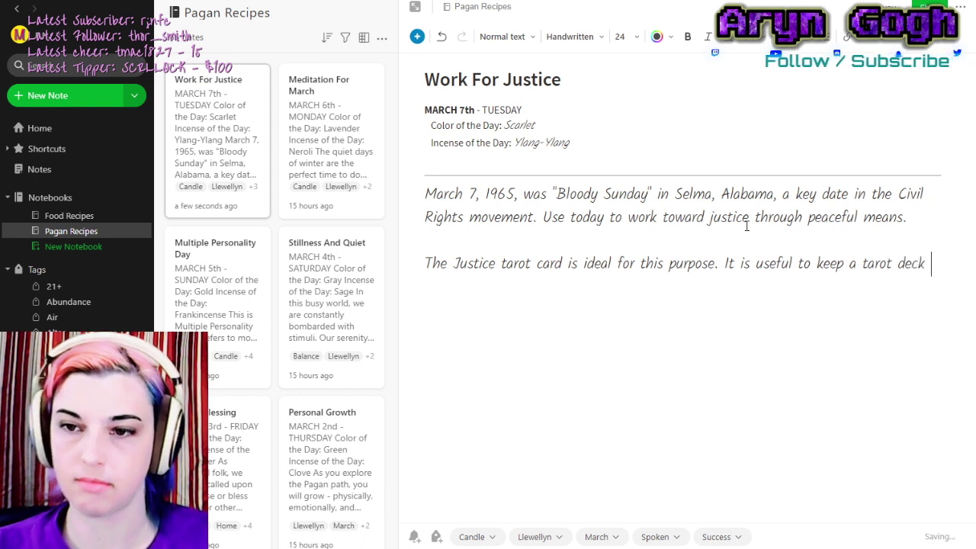
{"action": "type", "text": "just for spells"}
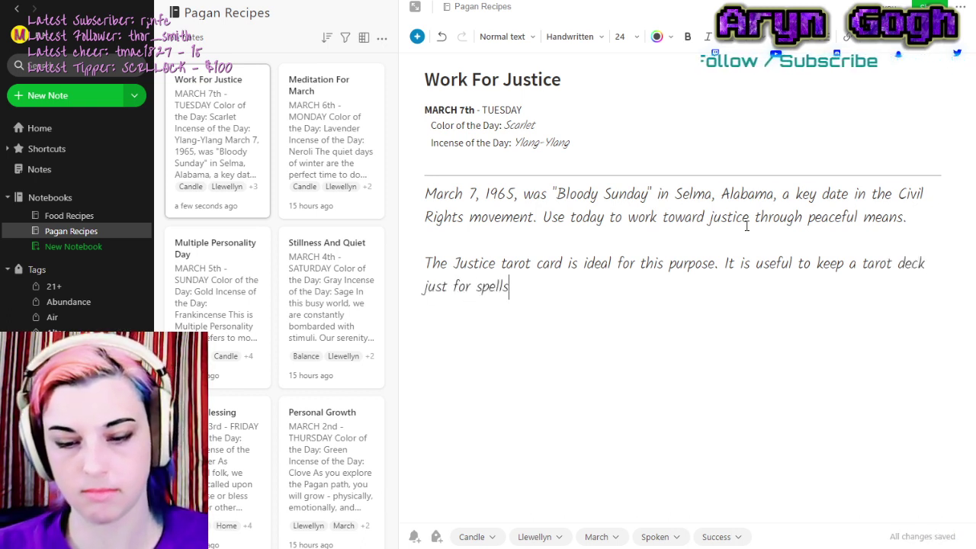
{"action": "type", "text": ", separ"}
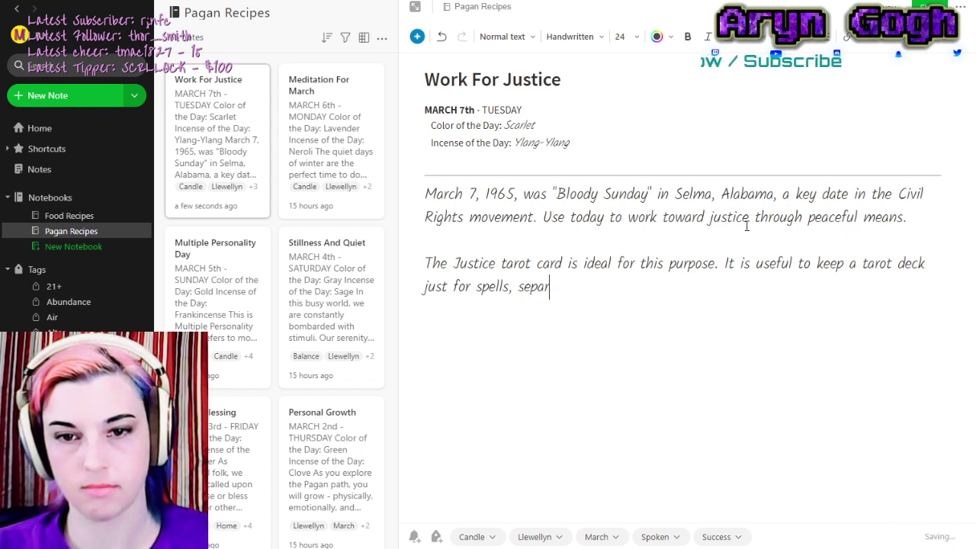
{"action": "type", "text": "ate from tho"}
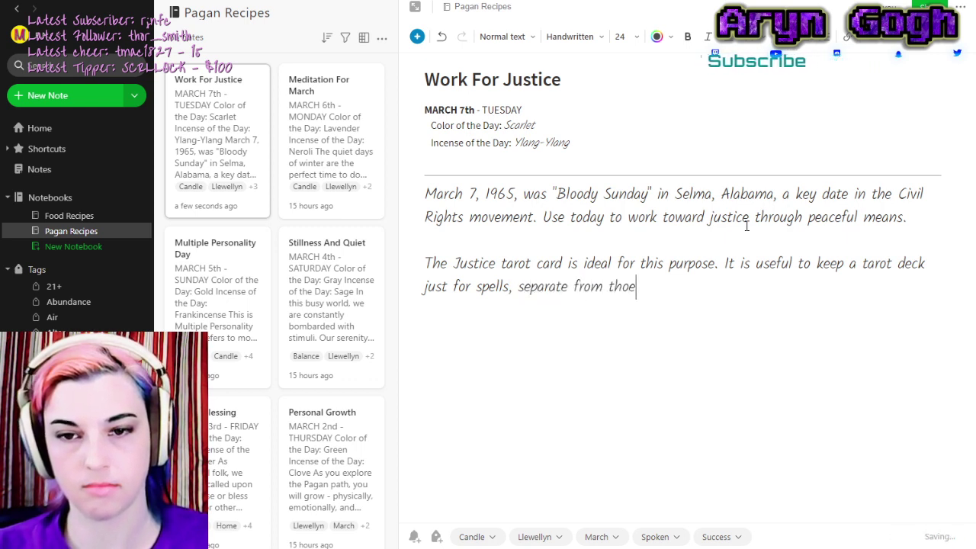
{"action": "type", "text": "se for r"}
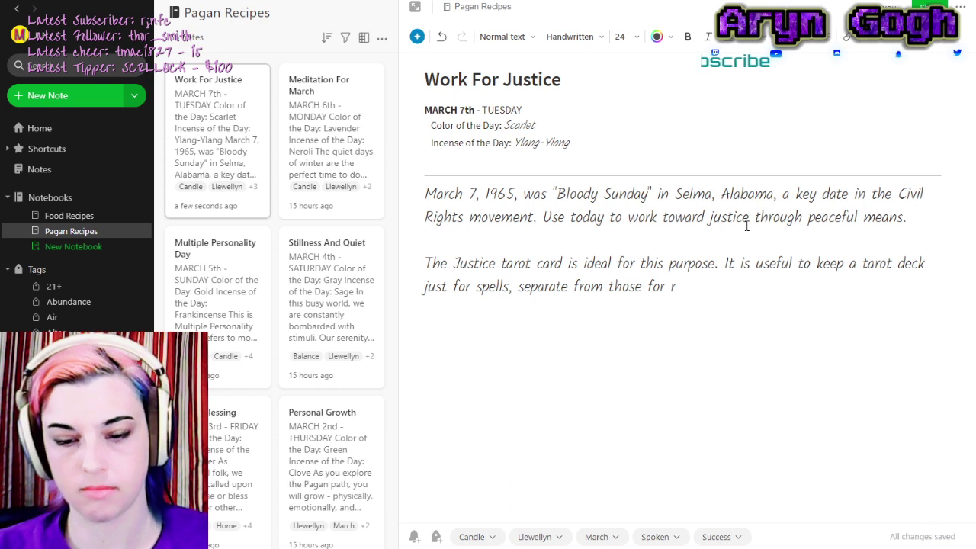
{"action": "type", "text": "eadings."}
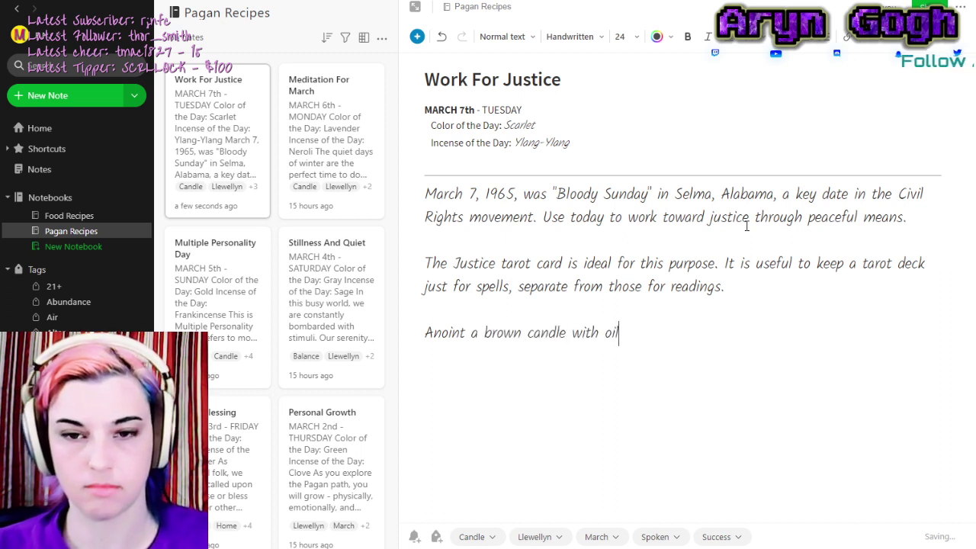
Add the instruction "Anoint a brown candle with olive oil. Light the candle, saying:" followed by the indented line "For Justice".
{"action": "type", "text": "ive oil"}
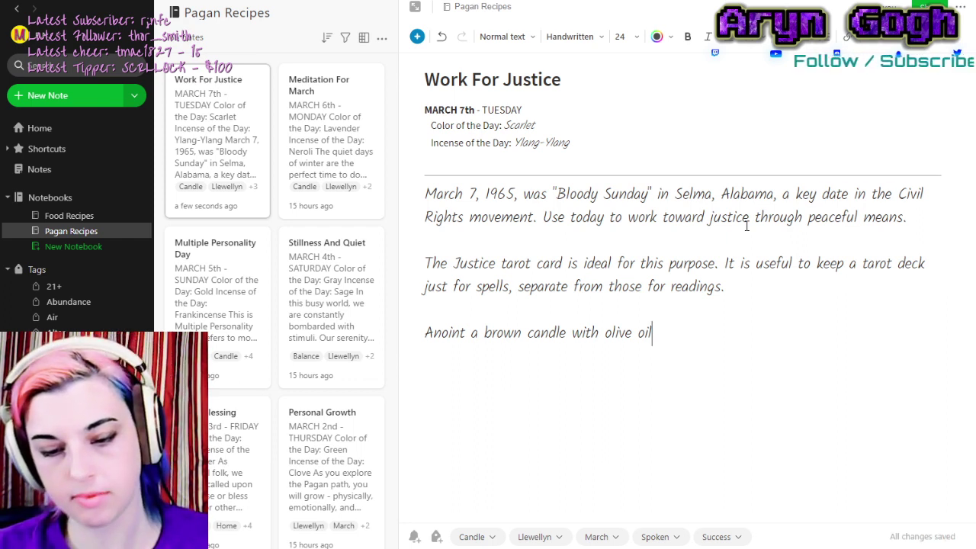
{"action": "type", "text": ". Light the"}
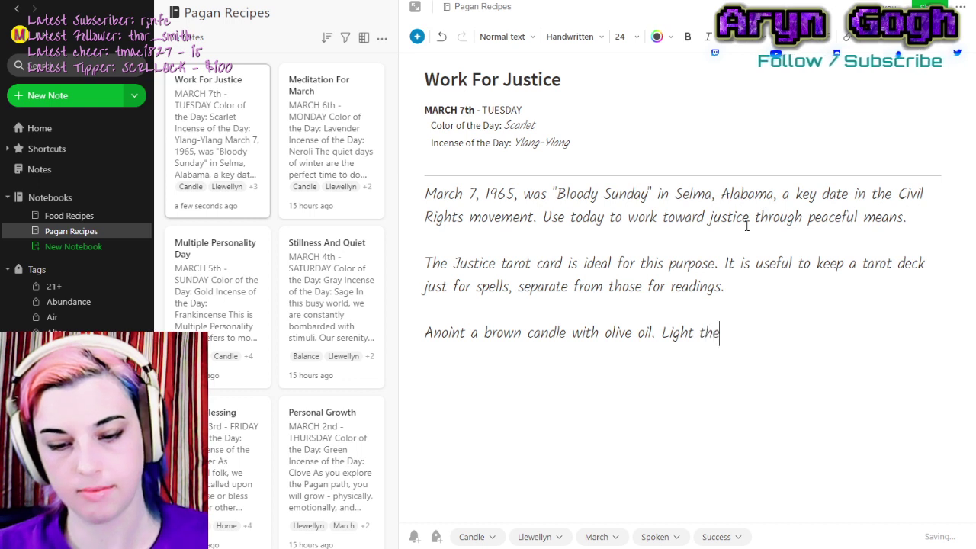
{"action": "type", "text": " candle, say"}
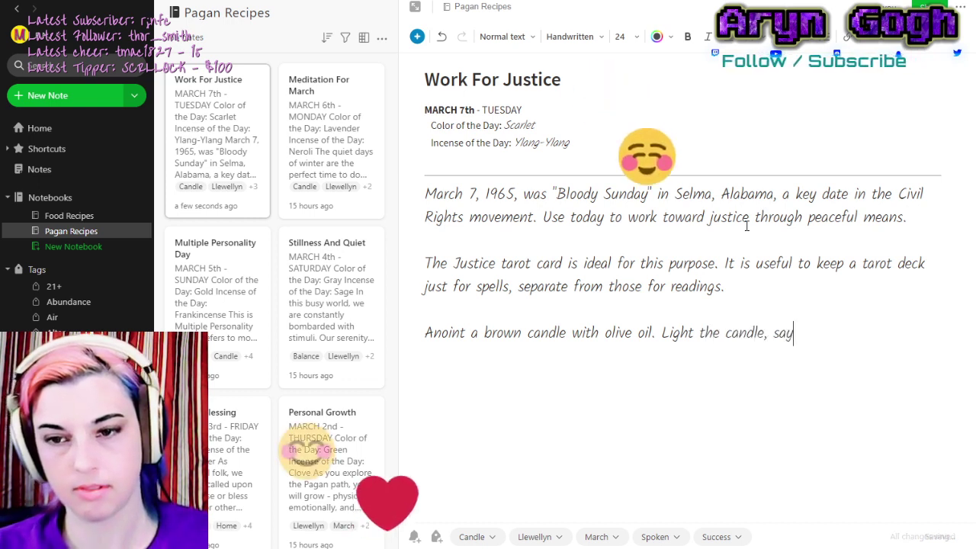
{"action": "type", "text": "ing:"}
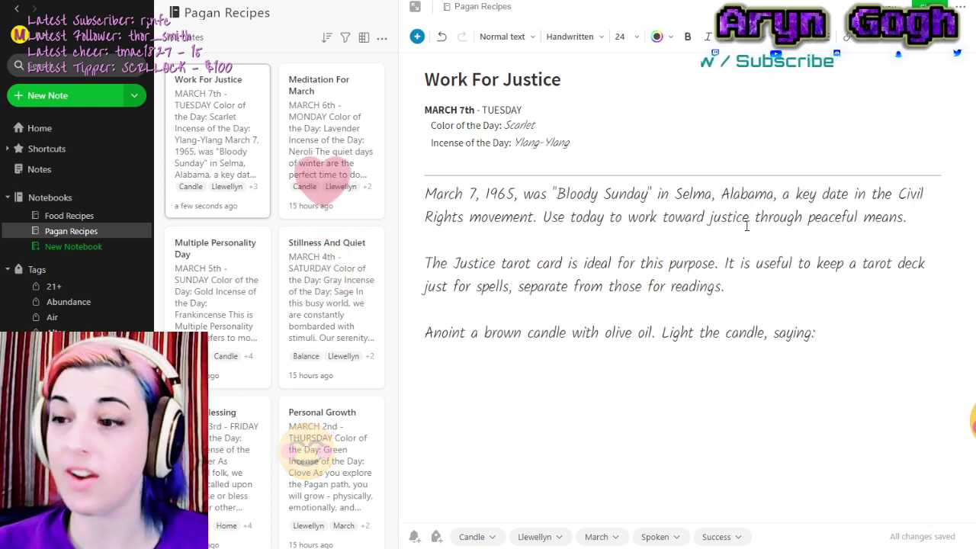
{"action": "key", "text": "Return"}
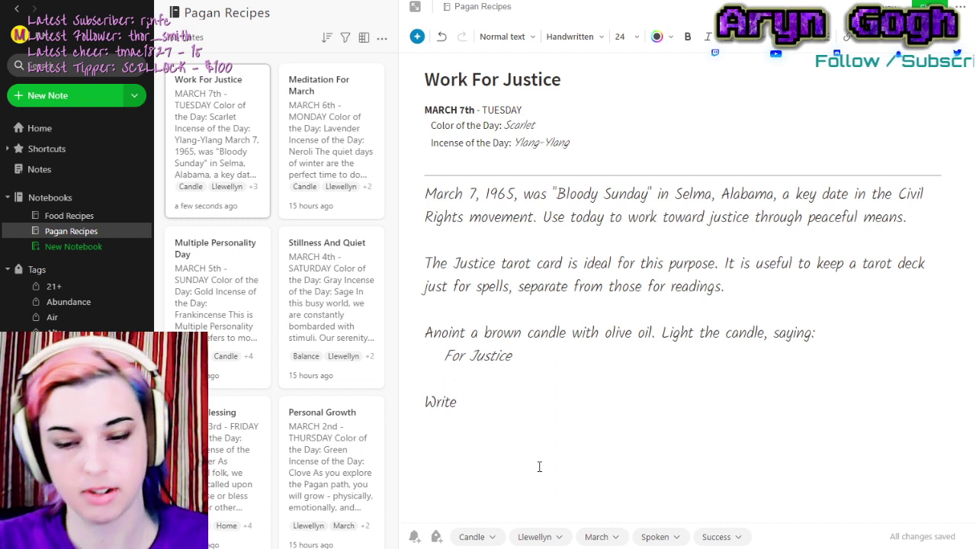
Add a paragraph below the chant: Write your purpose on a piece of brown paper or a brown paper bag.
{"action": "type", "text": "your p"}
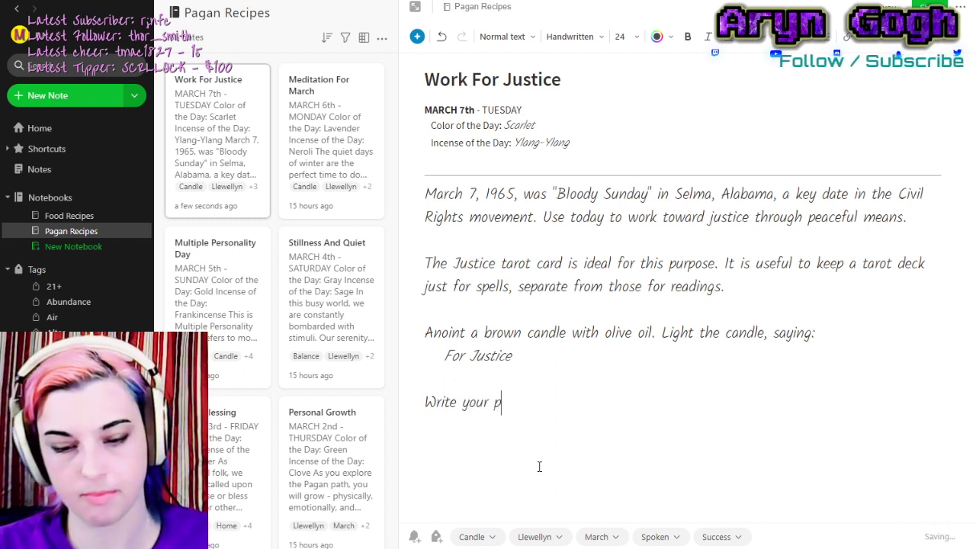
{"action": "type", "text": "urpose o"}
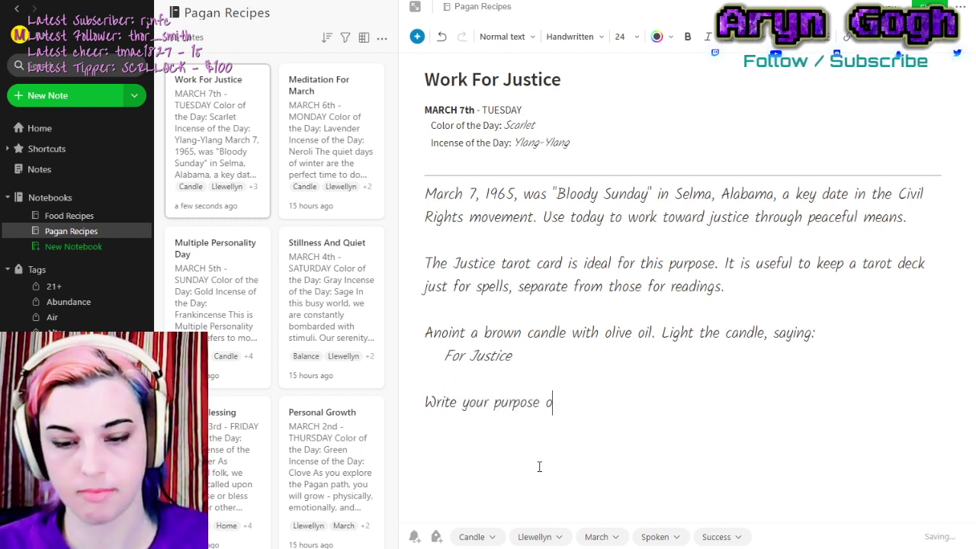
{"action": "type", "text": "n a piece of paper"}
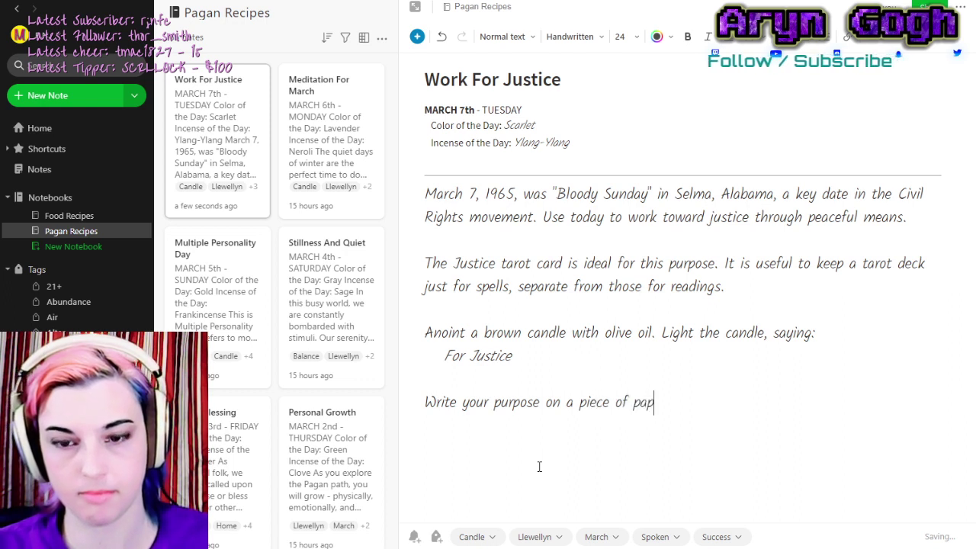
{"action": "key", "text": "BackSpace"}
{"action": "key", "text": "BackSpace"}
{"action": "key", "text": "BackSpace"}
{"action": "key", "text": "BackSpace"}
{"action": "key", "text": "BackSpace"}
{"action": "type", "text": "brown"}
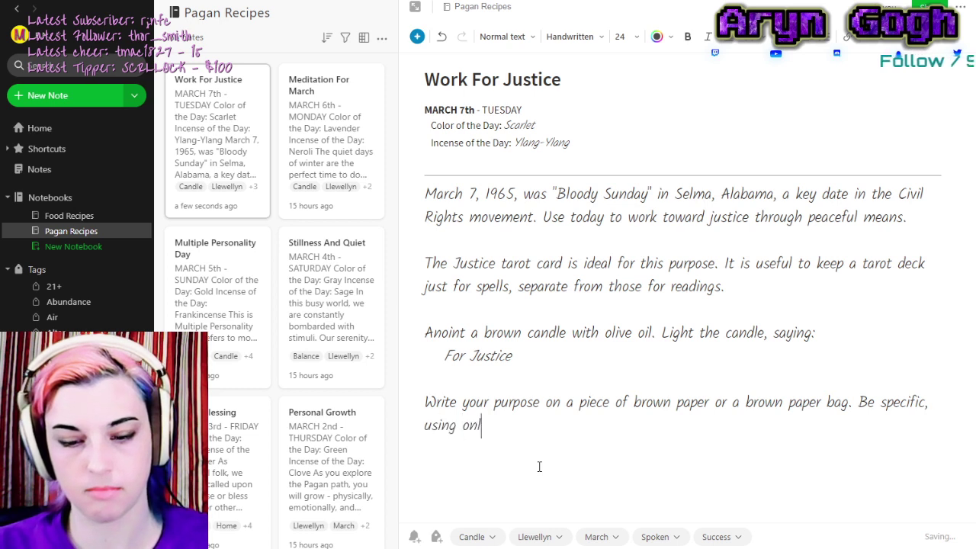
Continue the purpose paragraph with: Be specific, using only a few words, such as "passage of X bill.".
{"action": "type", "text": "w wo"}
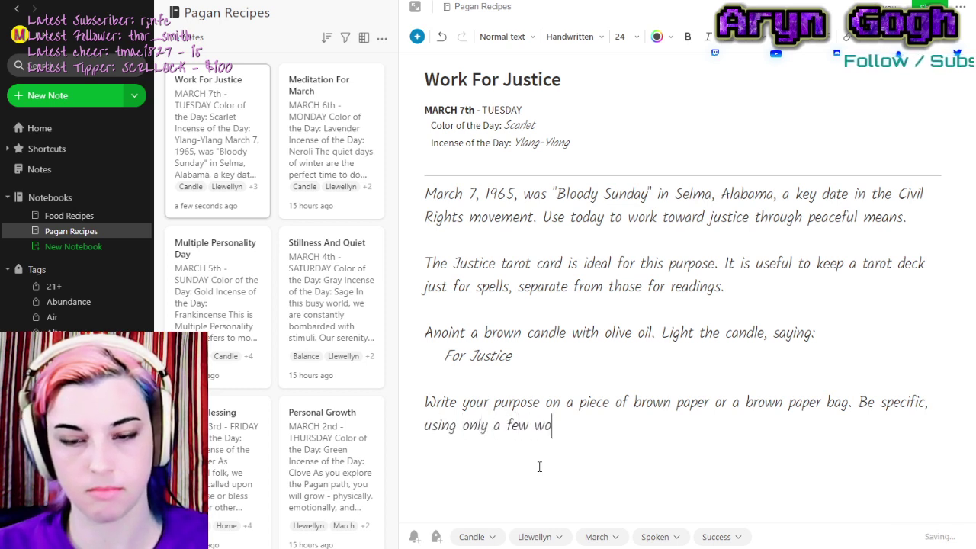
{"action": "type", "text": "rds, such as"}
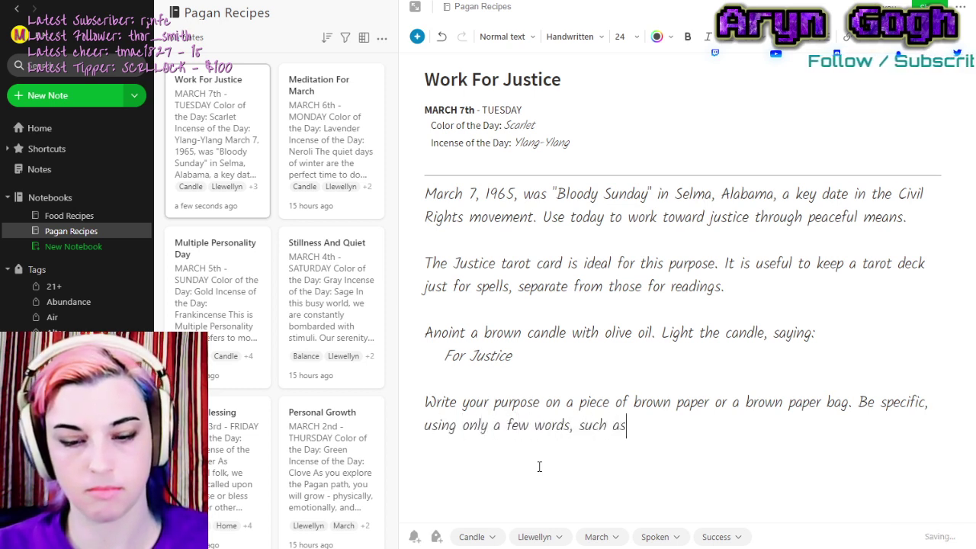
{"action": "type", "text": " \"passage of "}
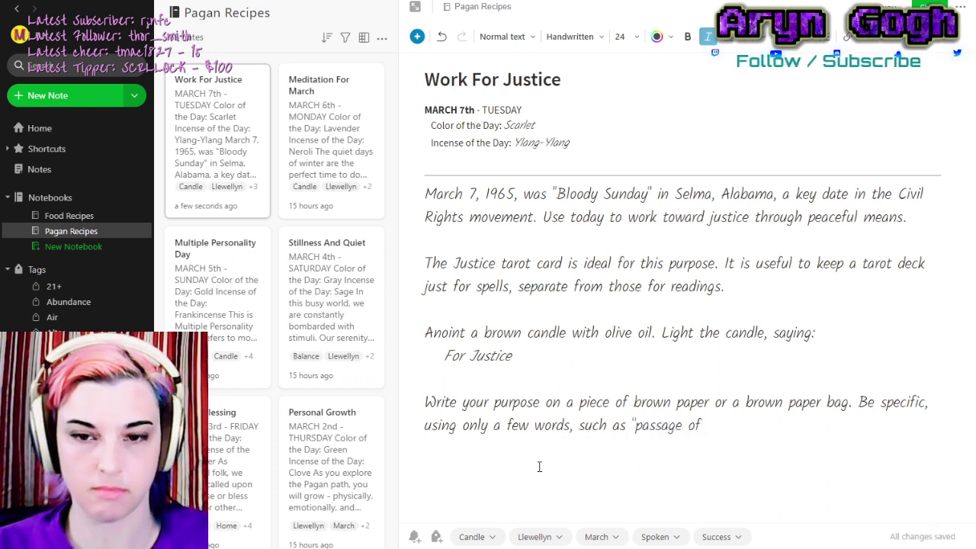
{"action": "type", "text": "X bill."}
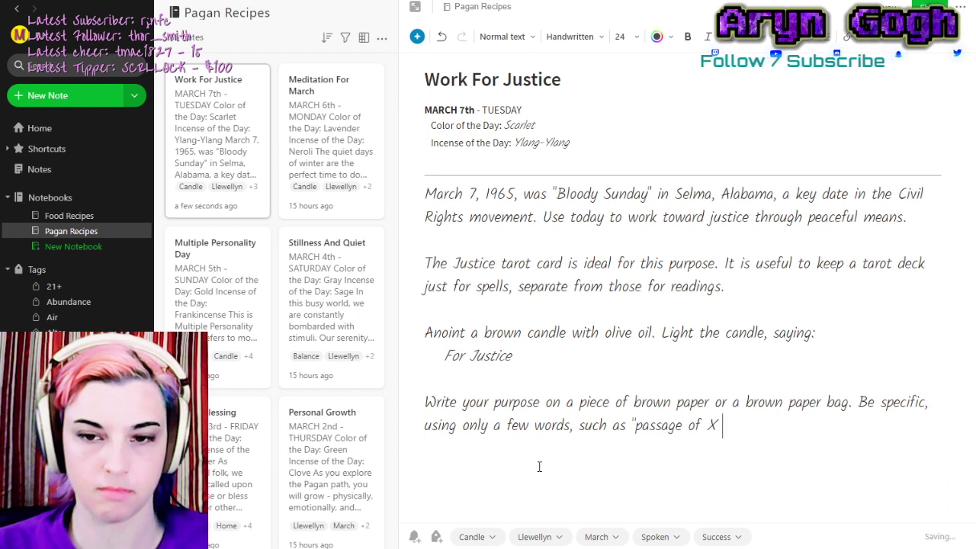
{"action": "type", "text": "\""}
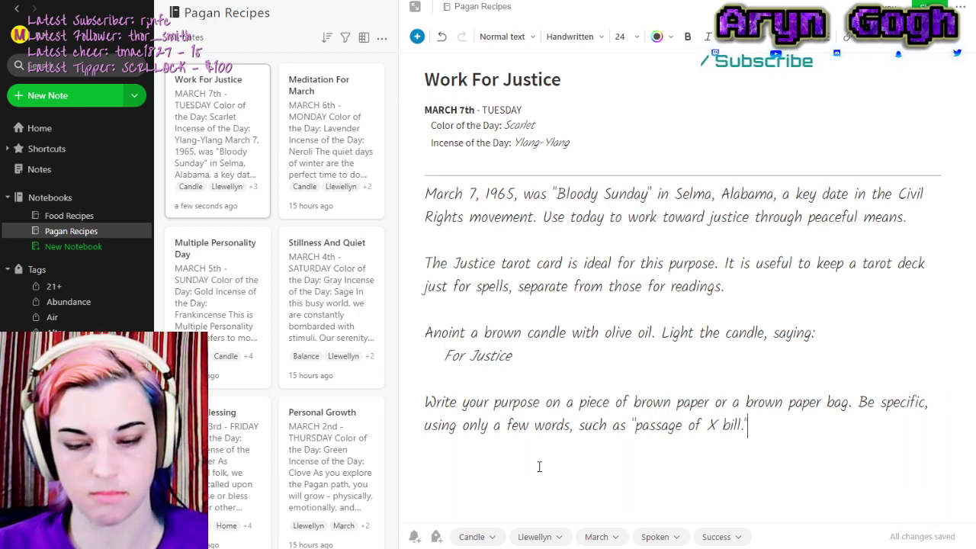
{"action": "key", "text": "Return"}
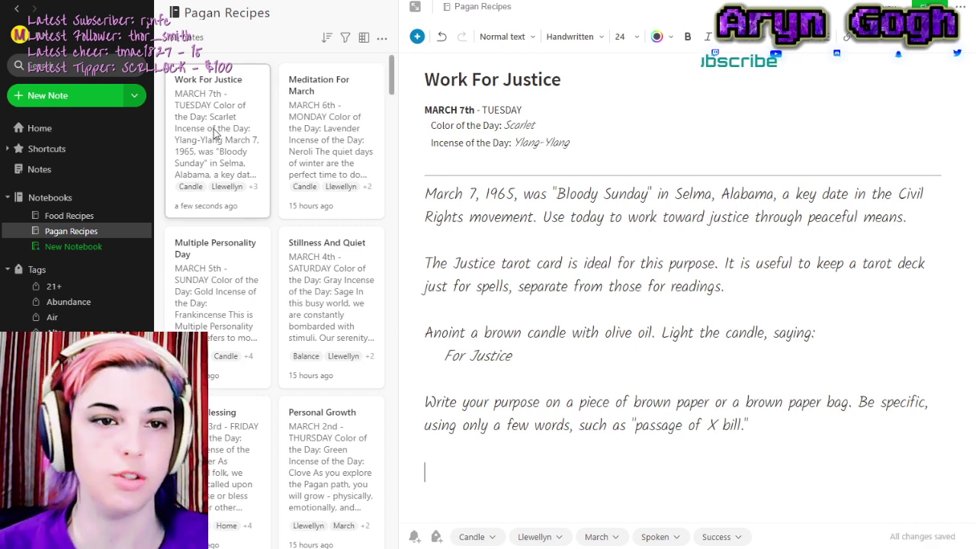
Add the existing Written tag to the Work For Justice note and save its tags.
{"action": "left_click", "coordinate": [214, 132]}
{"action": "key", "text": "ctrl+alt+t"}
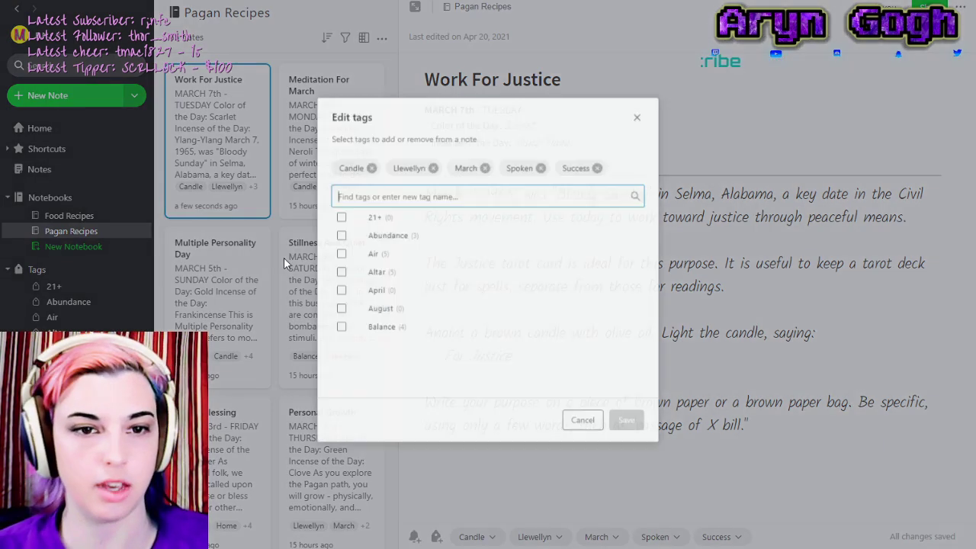
{"action": "type", "text": "wr"}
{"action": "left_click", "coordinate": [323, 233]}
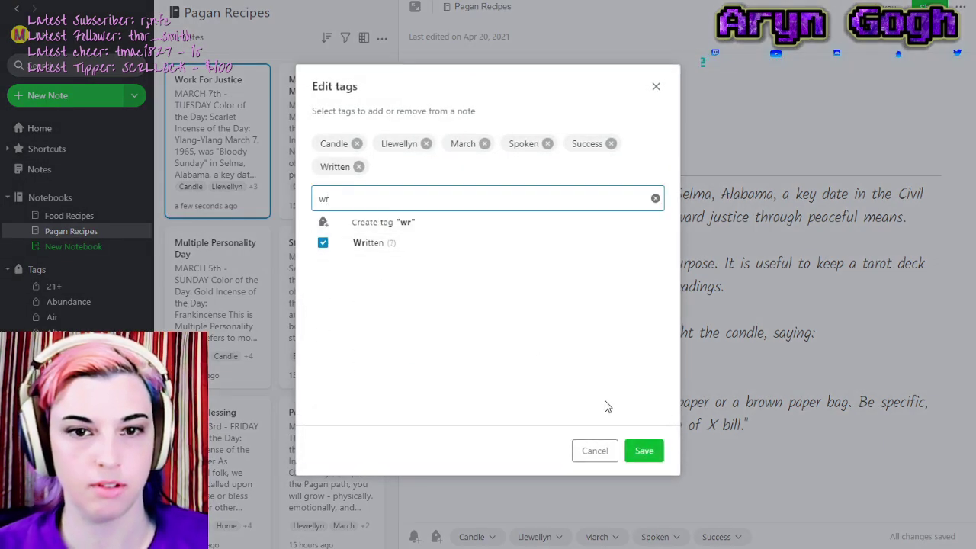
{"action": "left_click", "coordinate": [657, 452]}
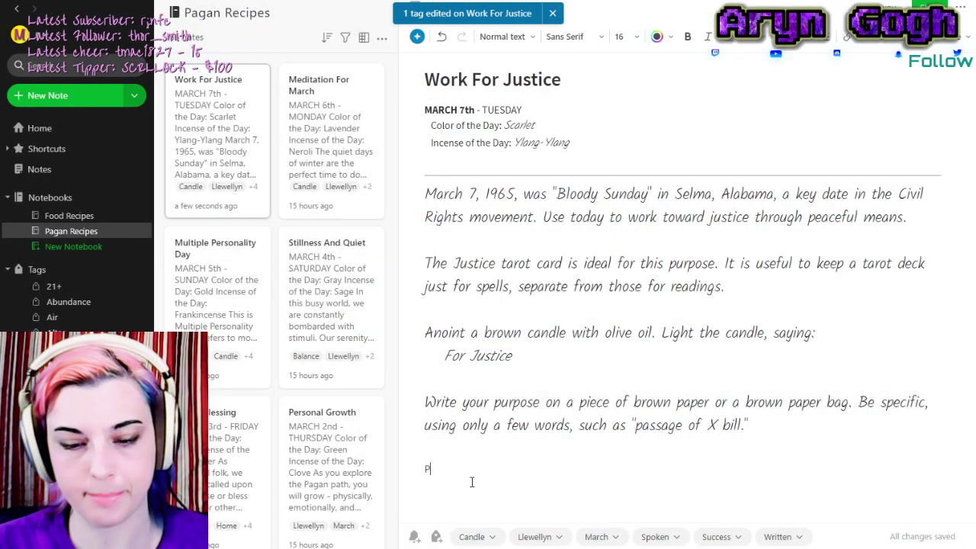
{"action": "type", "text": "e the"}
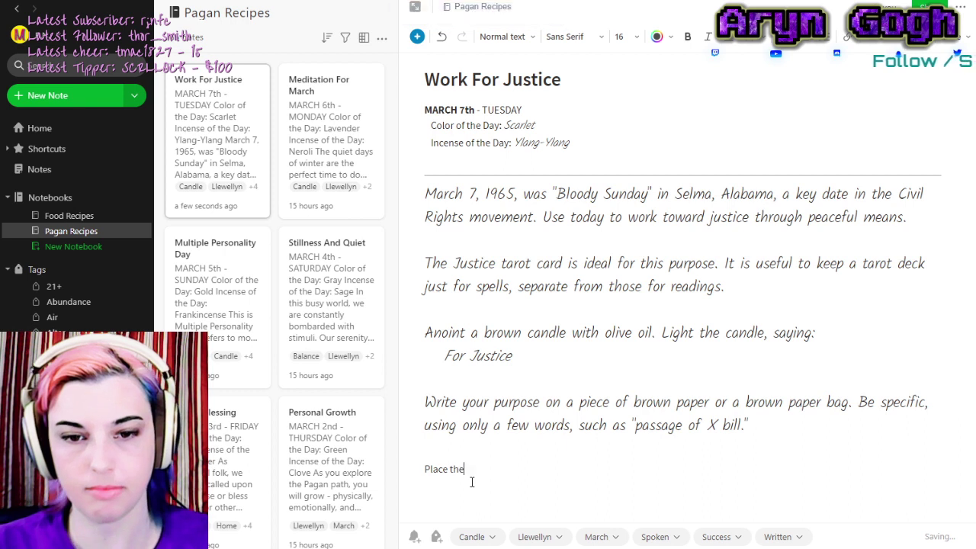
{"action": "key", "text": "BackSpace"}
{"action": "key", "text": "BackSpace"}
{"action": "key", "text": "BackSpace"}
{"action": "key", "text": "BackSpace"}
{"action": "key", "text": "BackSpace"}
{"action": "key", "text": "BackSpace"}
{"action": "key", "text": "BackSpace"}
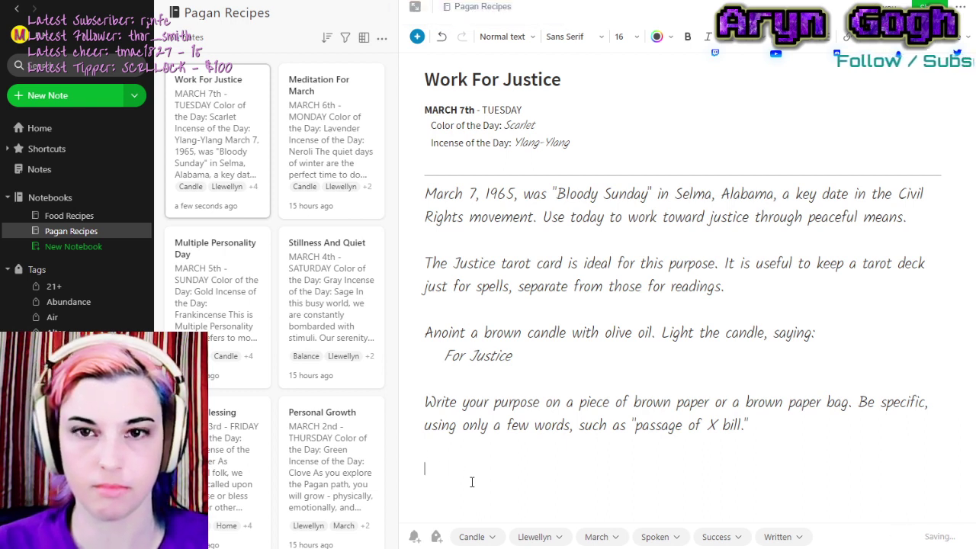
Add a paragraph below the purpose paragraph: Place the candle on top of the paper. Lay the Justice card before the candle, saying:.
{"action": "key", "text": "BackSpace"}
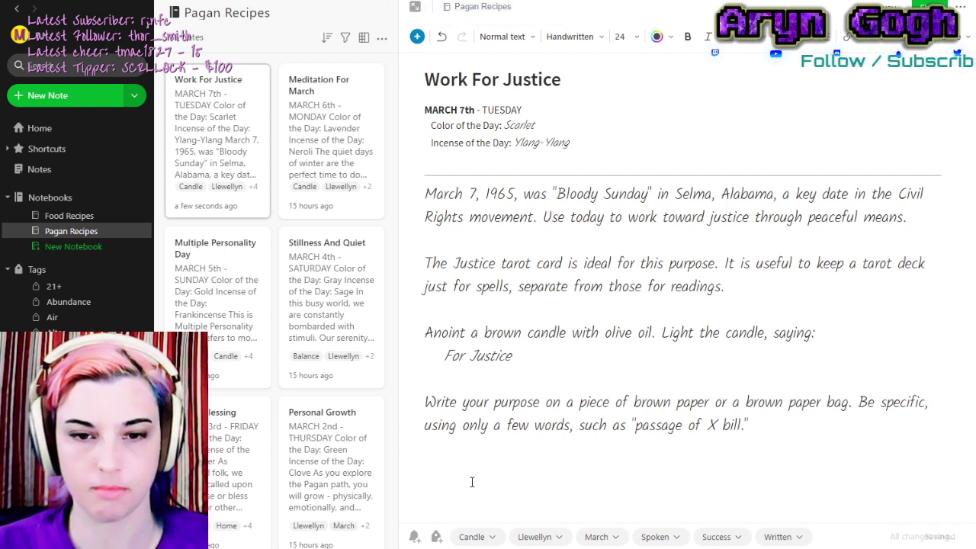
{"action": "type", "text": "Place the candle "}
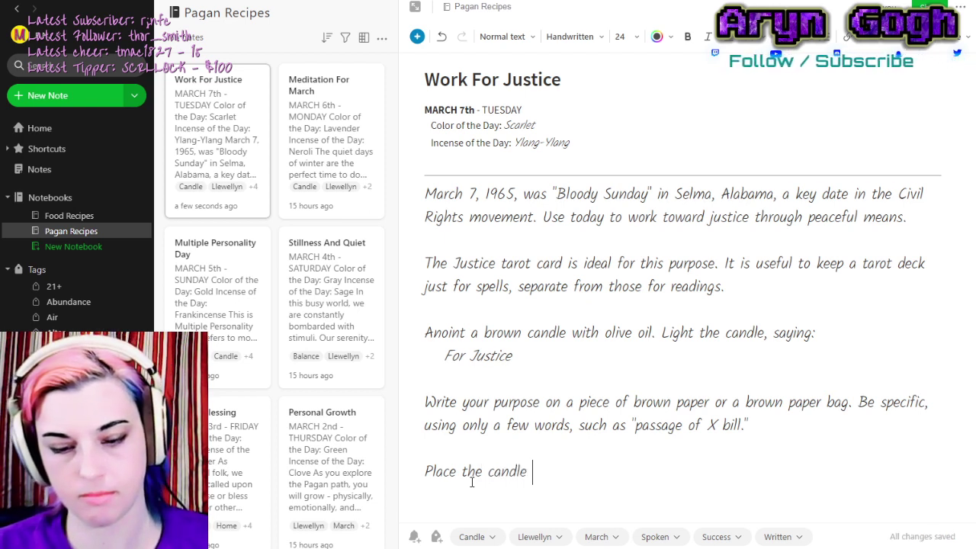
{"action": "type", "text": "on top of the paper"}
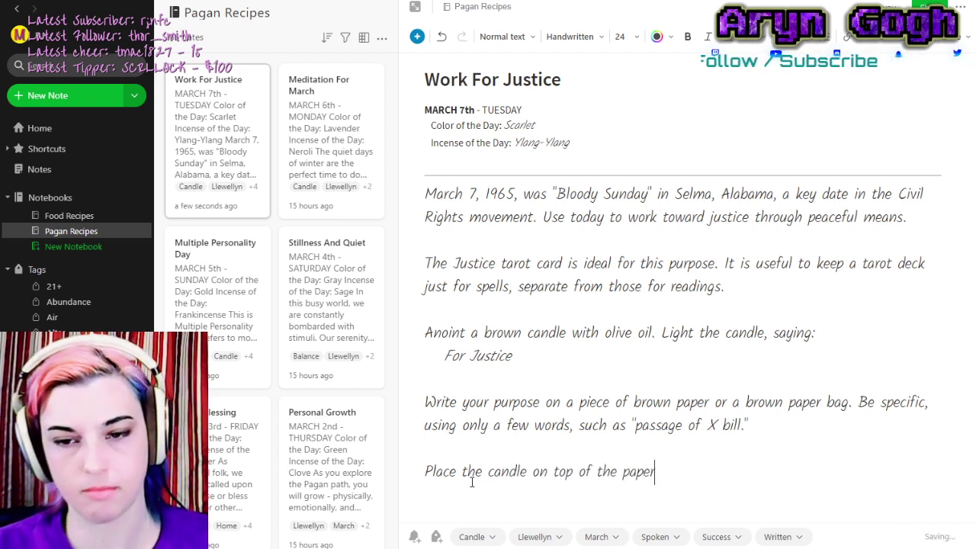
{"action": "type", "text": ". Lay the Just"}
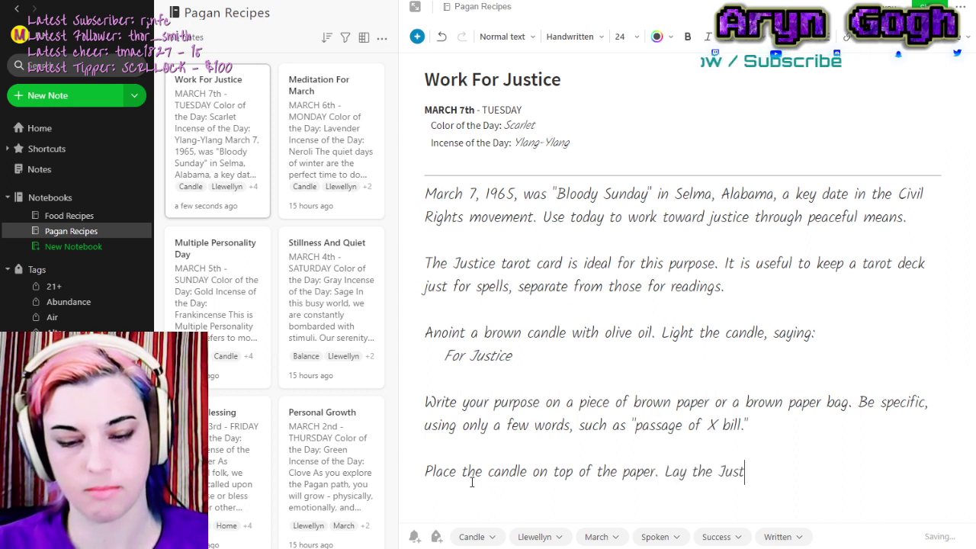
{"action": "type", "text": "ice card before the candle,"}
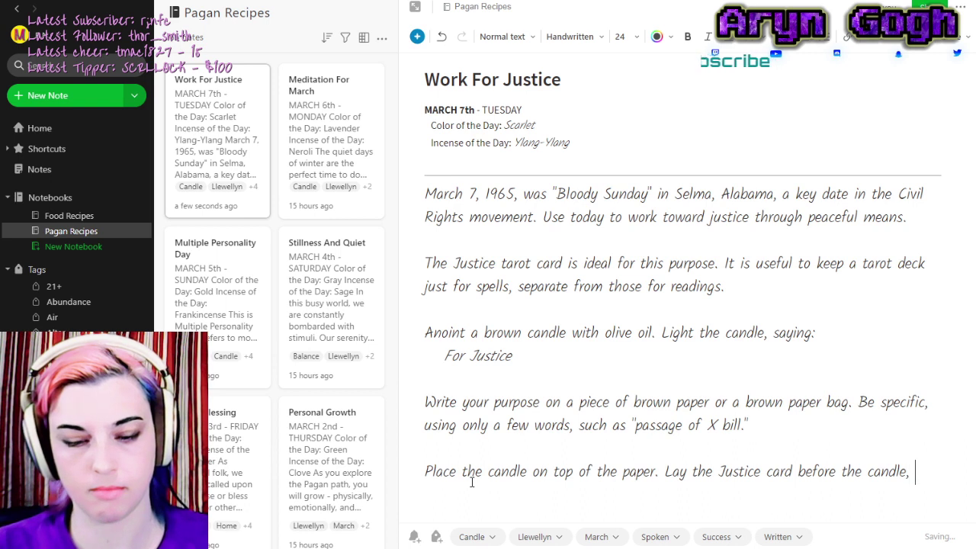
{"action": "type", "text": " saying:"}
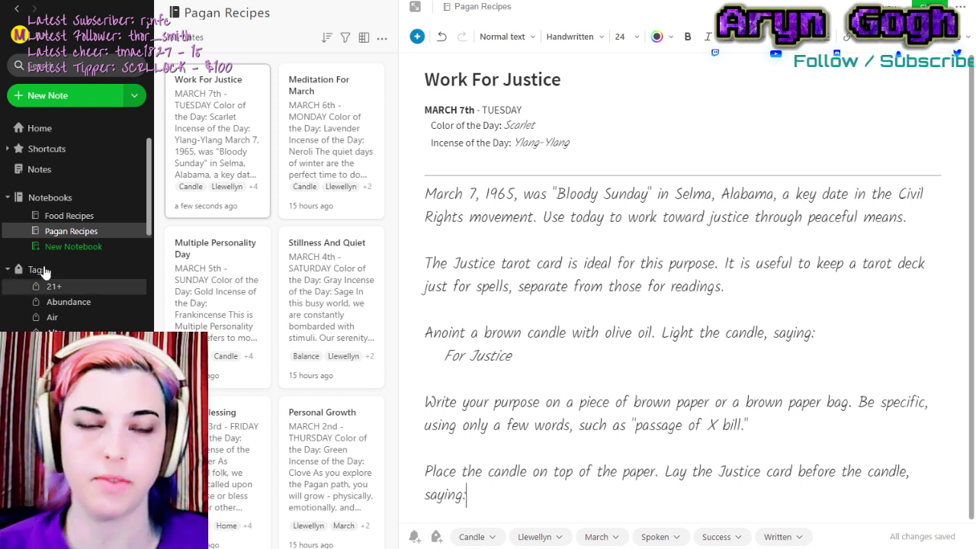
Create a new Tarot tag on the Work For Justice note and save its tags.
{"action": "left_click", "coordinate": [260, 130]}
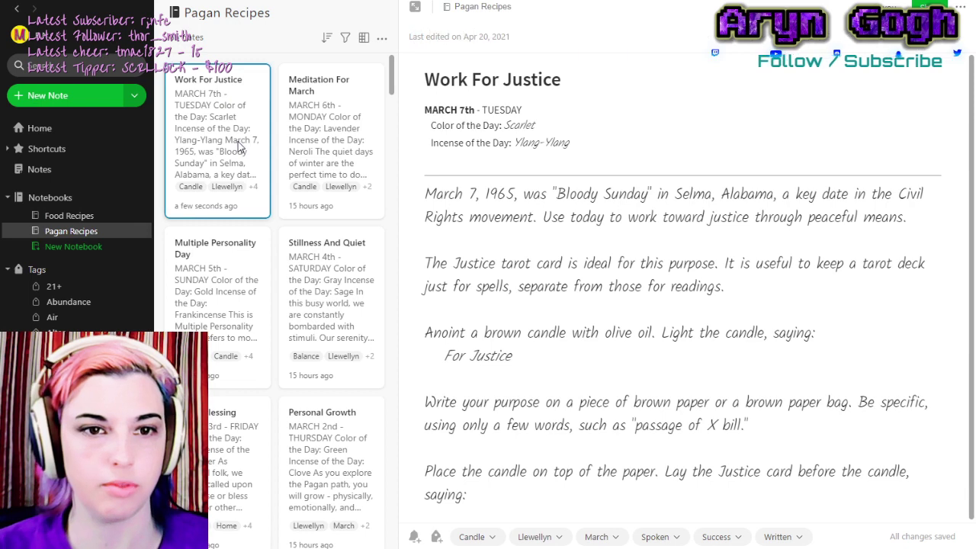
{"action": "key", "text": "ctrl+alt+t"}
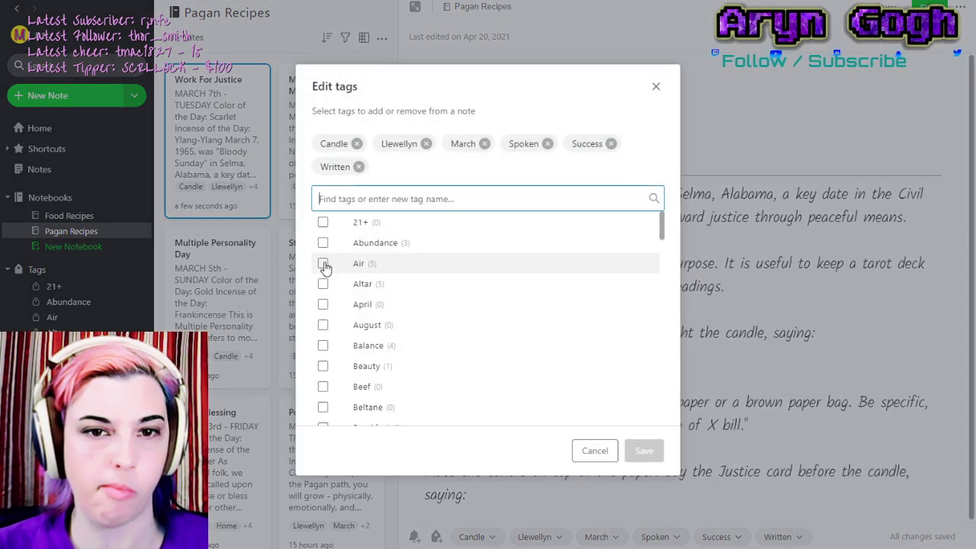
{"action": "type", "text": "Tarot"}
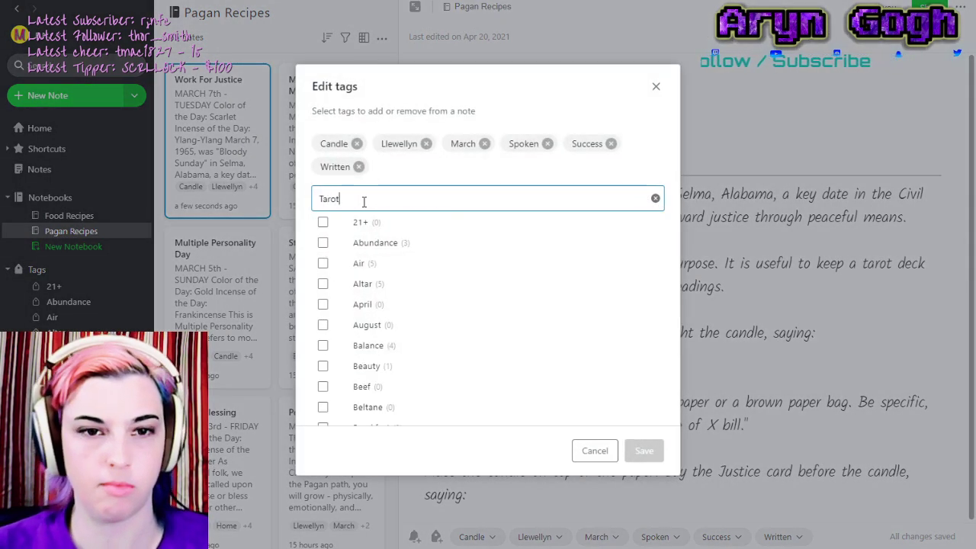
{"action": "left_click", "coordinate": [358, 226]}
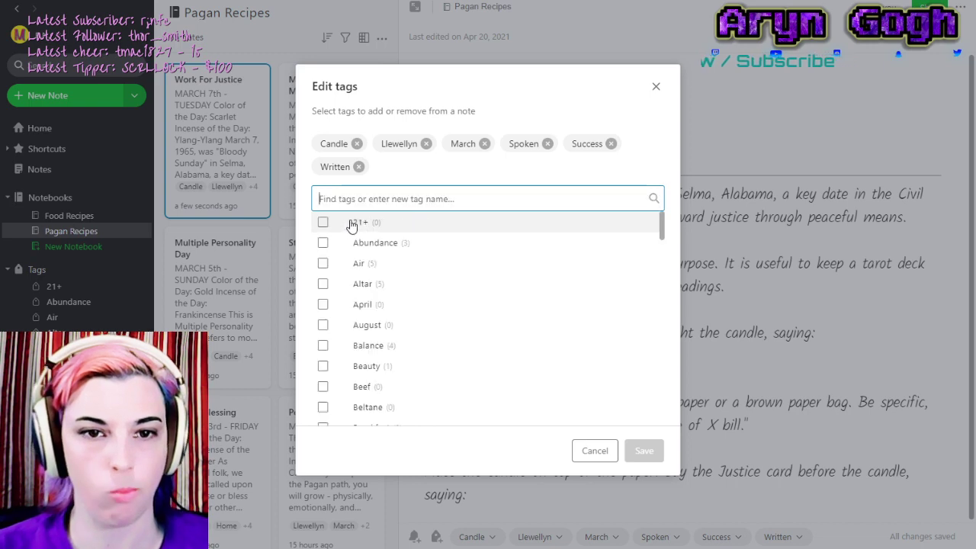
{"action": "left_click", "coordinate": [647, 453]}
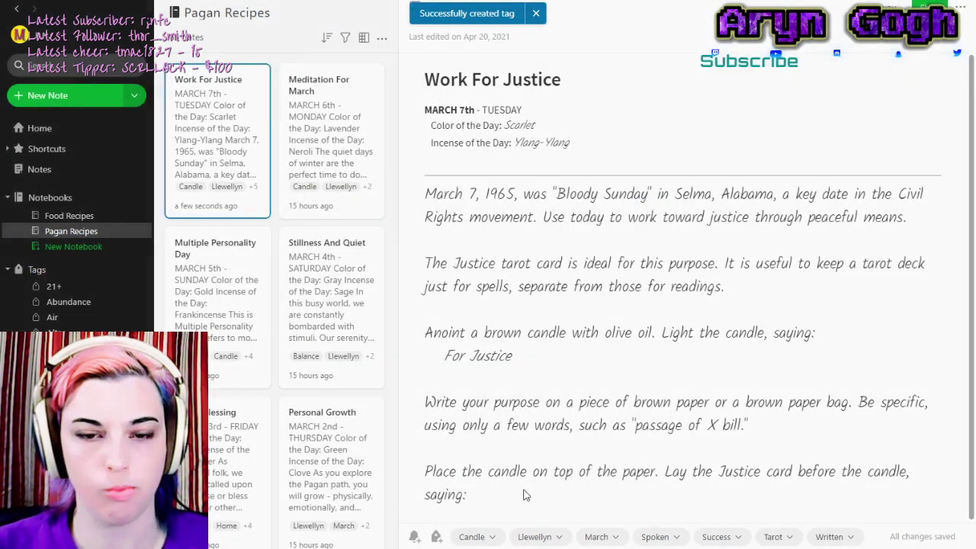
Add two indented chant lines below "saying:": "This is the outcome." and "Justice will be done.".
{"action": "left_click", "coordinate": [502, 494]}
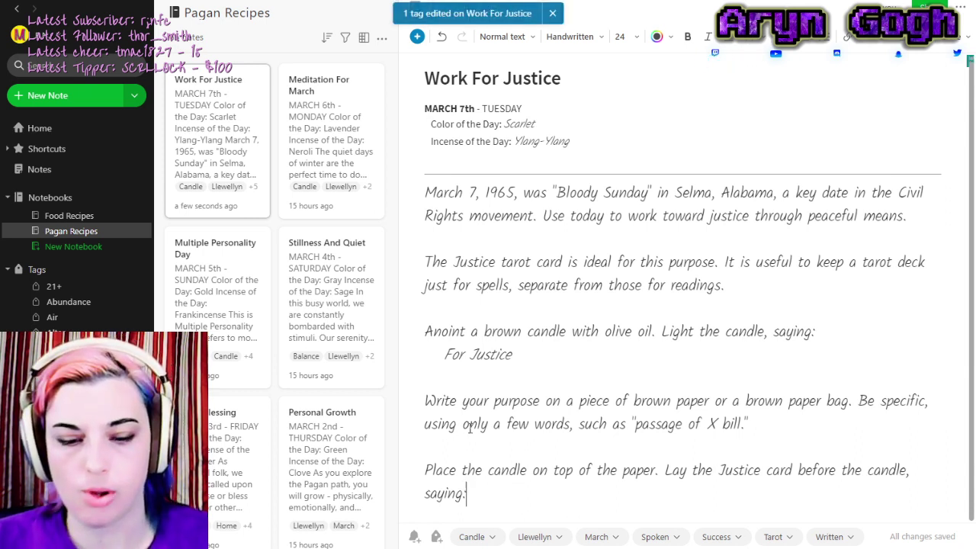
{"action": "key", "text": "Return"}
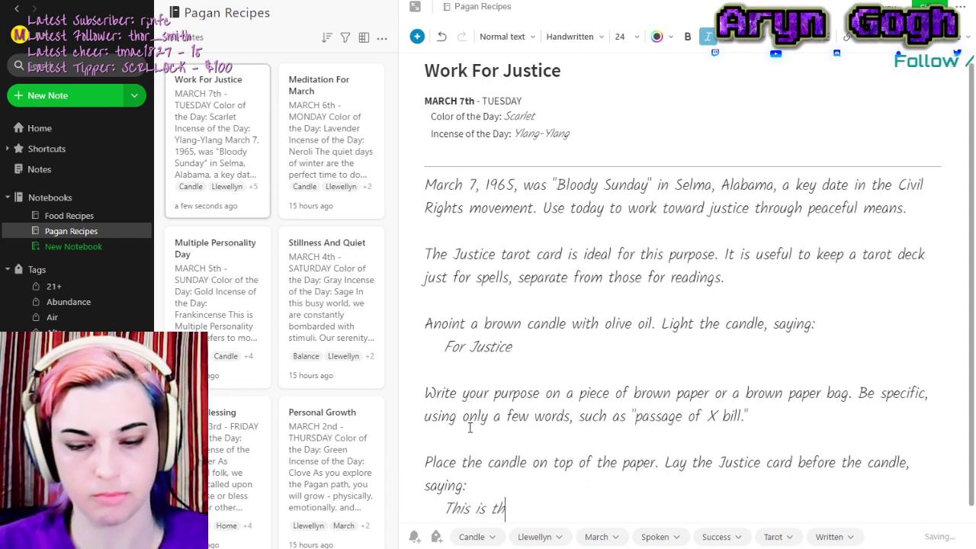
{"action": "type", "text": "This is the outcome."}
{"action": "key", "text": "Return"}
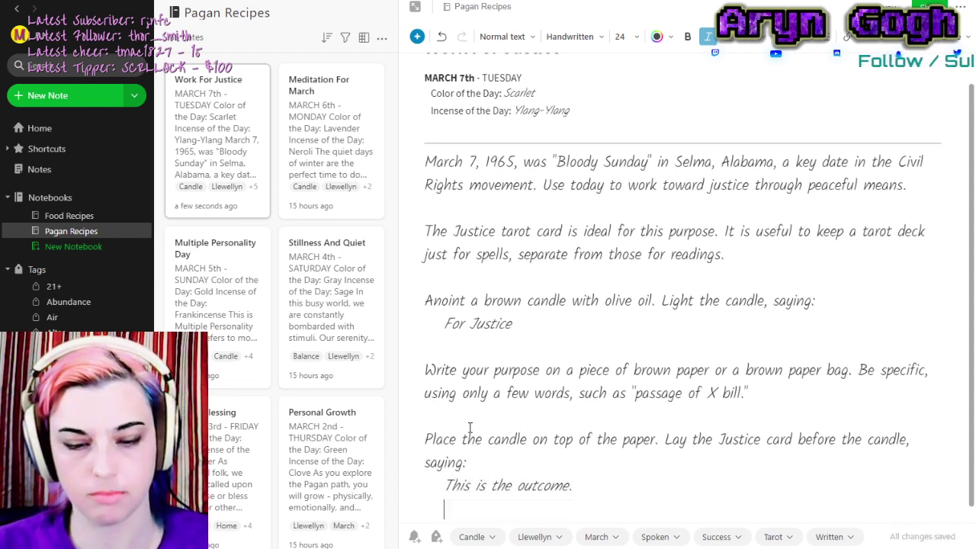
{"action": "type", "text": "Justice will be done."}
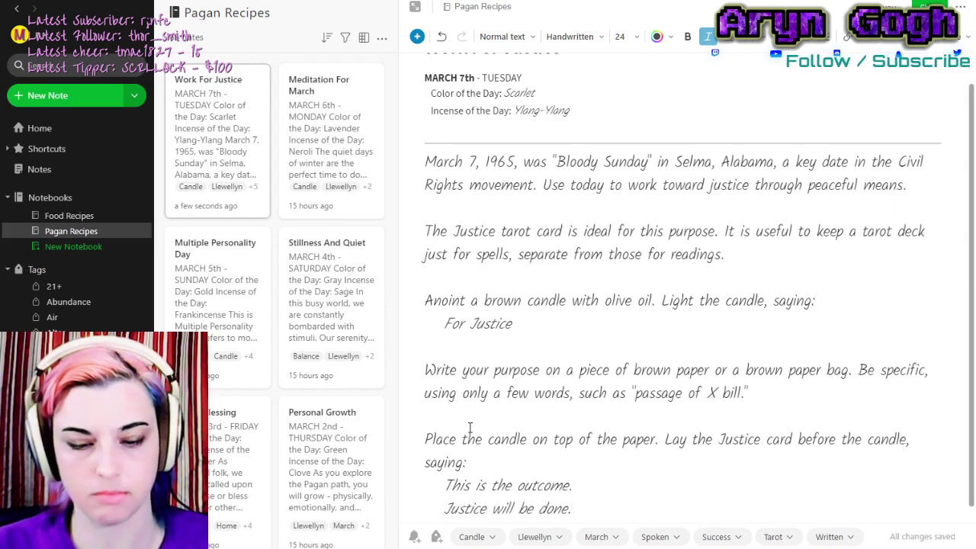
Add the paragraph "Concentrate on sending power into the candle. Repeat Justice will be done eight times (eight is the number of justice)." with the chant italic.
{"action": "key", "text": "Return"}
{"action": "key", "text": "Return"}
{"action": "type", "text": "Con"}
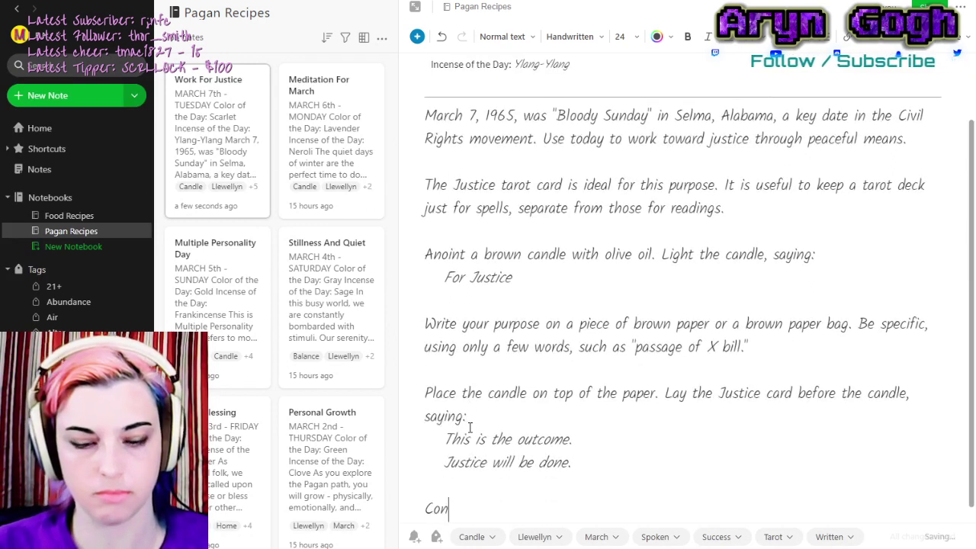
{"action": "type", "text": "centrate on sensing"}
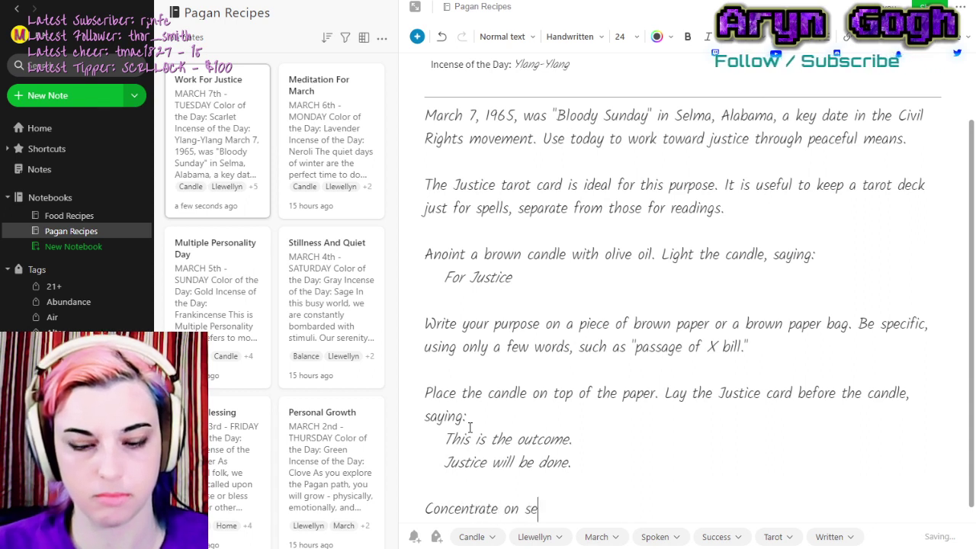
{"action": "key", "text": "BackSpace"}
{"action": "key", "text": "BackSpace"}
{"action": "key", "text": "BackSpace"}
{"action": "key", "text": "BackSpace"}
{"action": "key", "text": "BackSpace"}
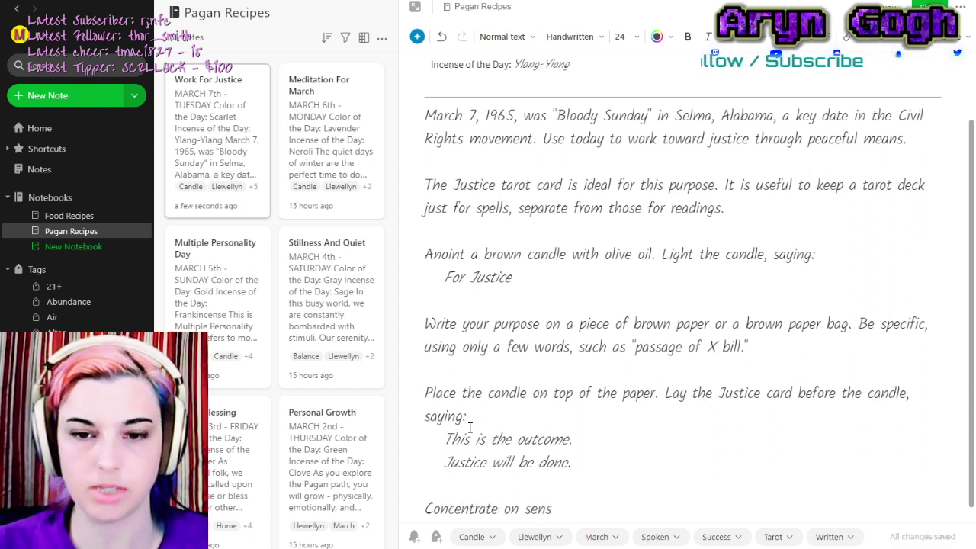
{"action": "type", "text": "ding "}
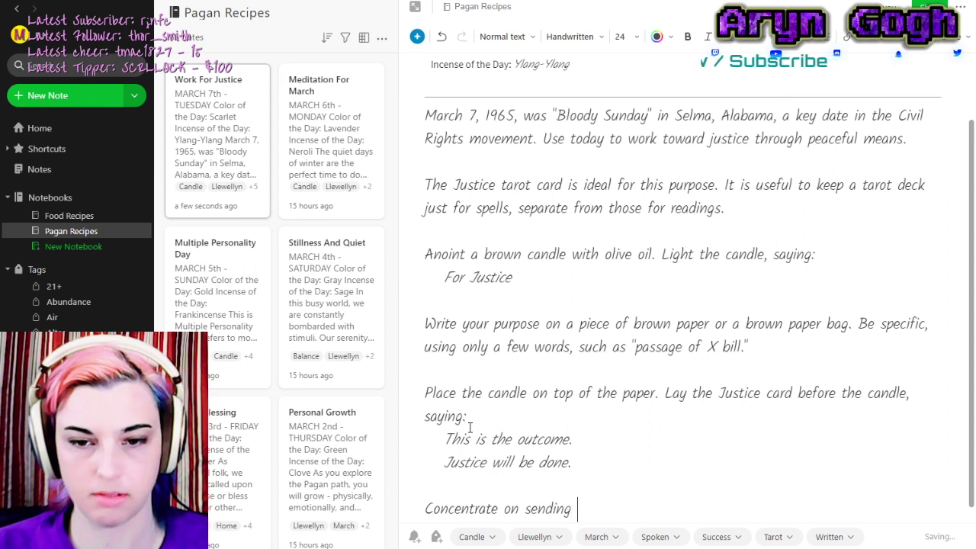
{"action": "type", "text": "power into the candle. Repeat Justice will be done w"}
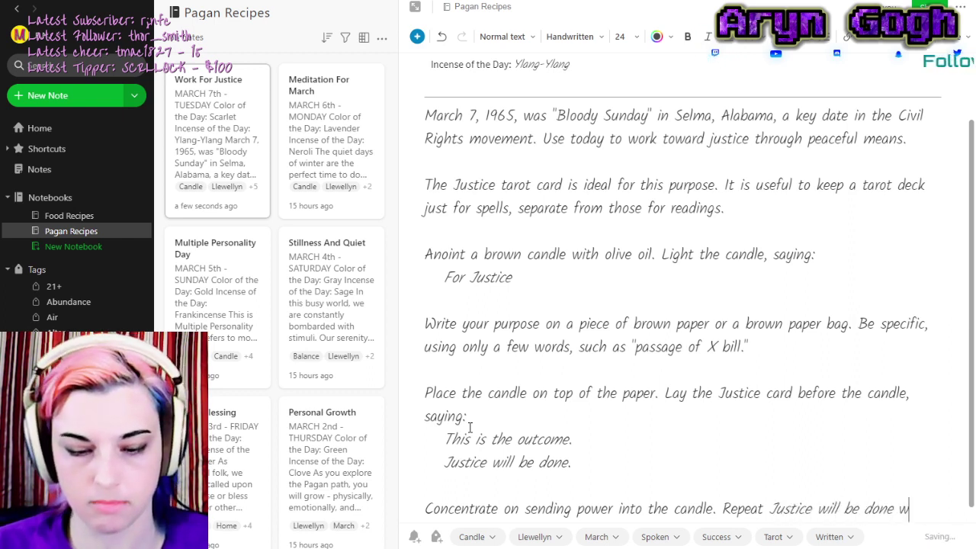
{"action": "type", "text": "time"}
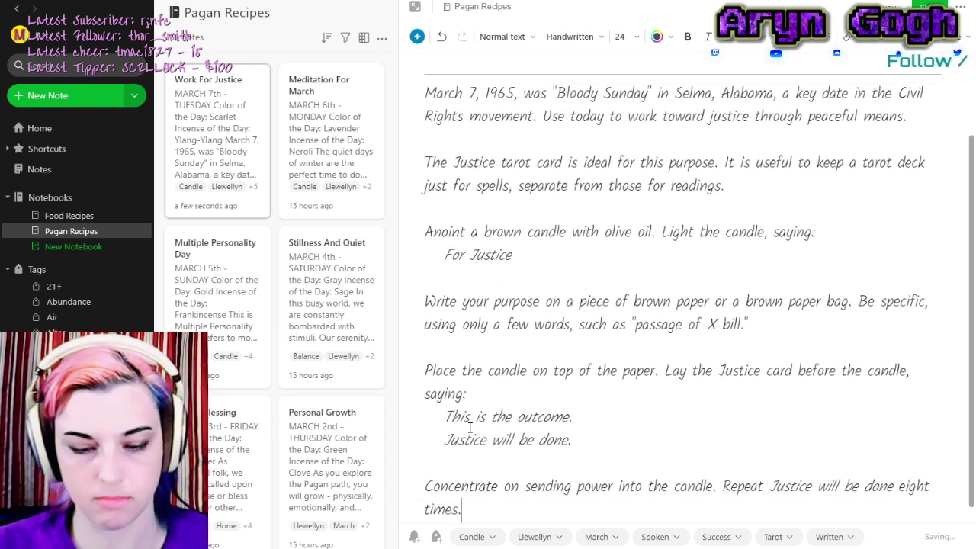
{"action": "type", "text": "s (eight is the number of justice"}
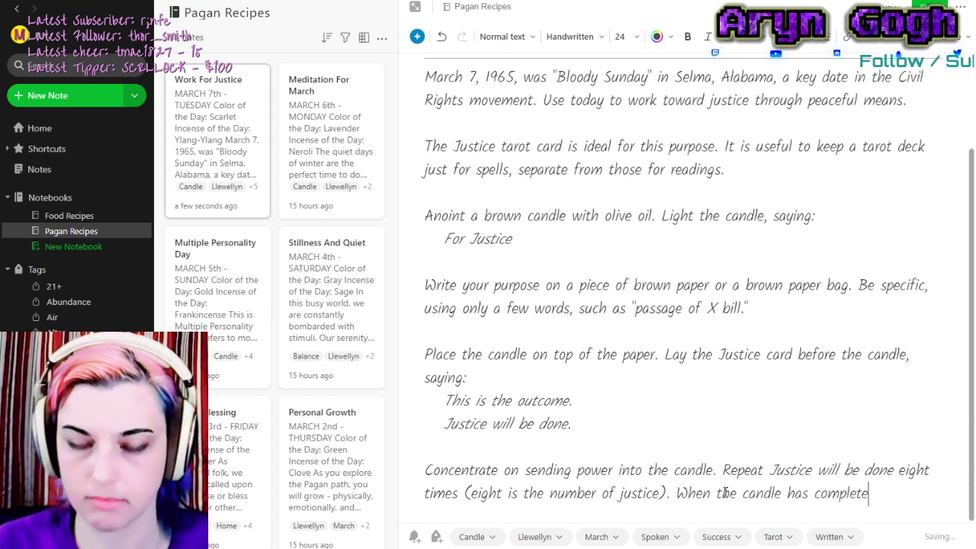
Finish the last paragraph with: When the candle has completely burned out, leave the piece of paper at a courthouse.
{"action": "type", "text": "burned"}
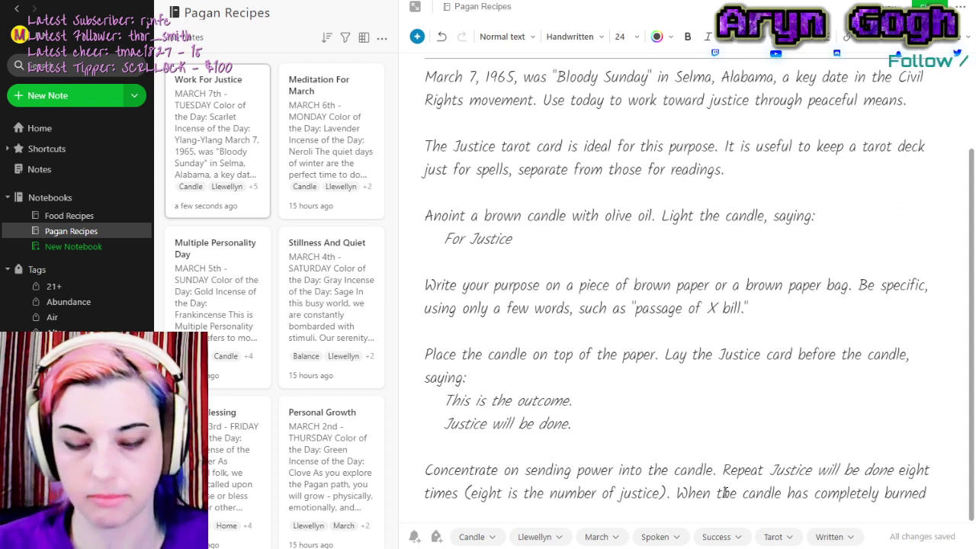
{"action": "type", "text": "out, lea"}
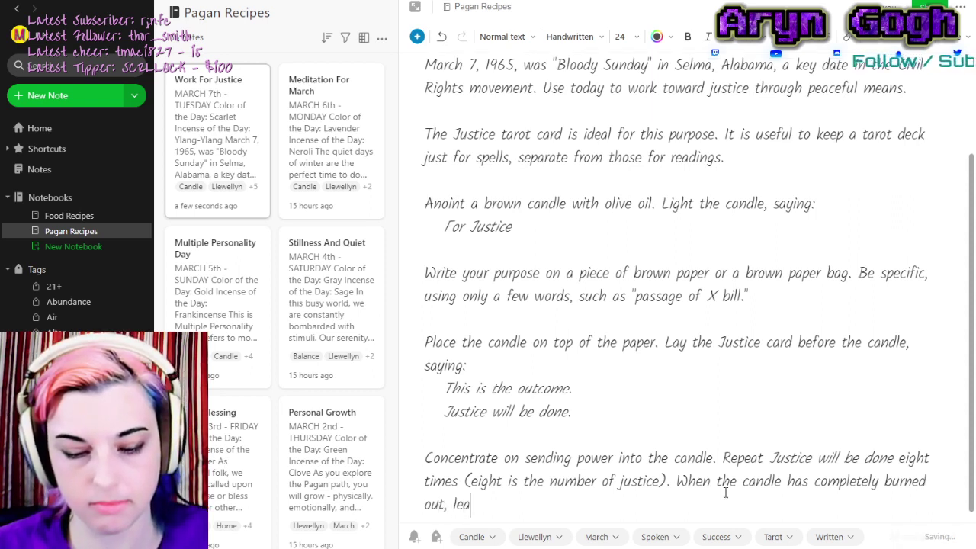
{"action": "type", "text": "ve the piece of paper at th"}
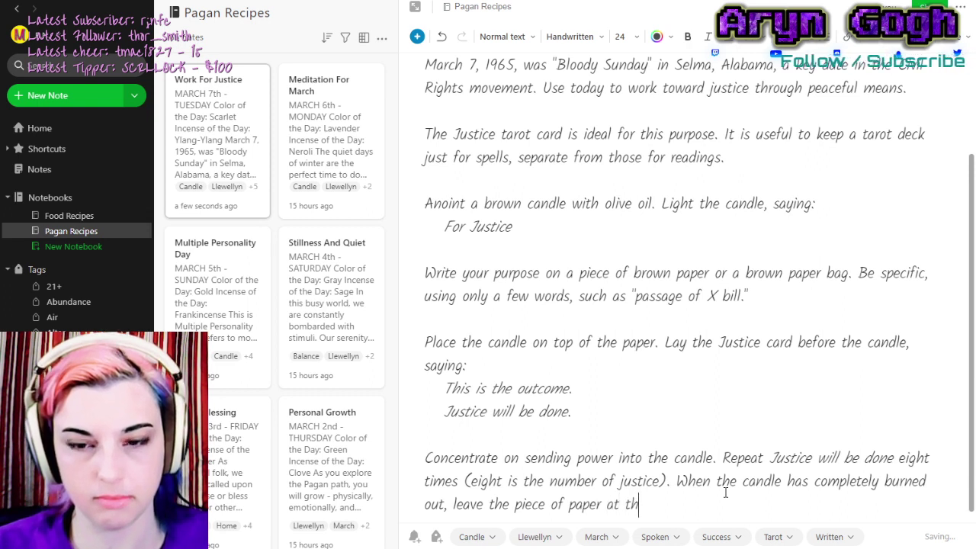
{"action": "key", "text": "BackSpace"}
{"action": "key", "text": "BackSpace"}
{"action": "type", "text": "a court"}
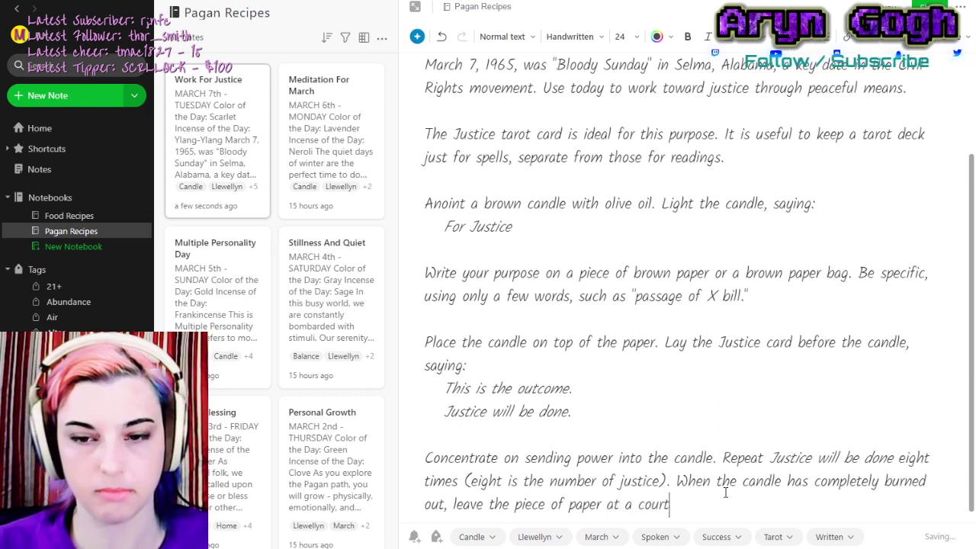
{"action": "type", "text": "house."}
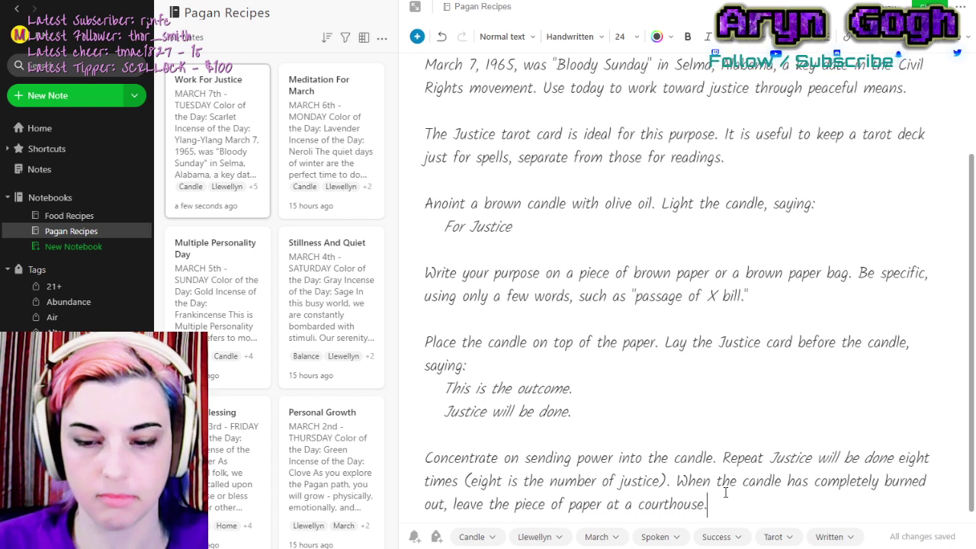
Search all notes for "tarot" and open The Big Reveal note to review its text.
{"action": "left_click", "coordinate": [267, 116]}
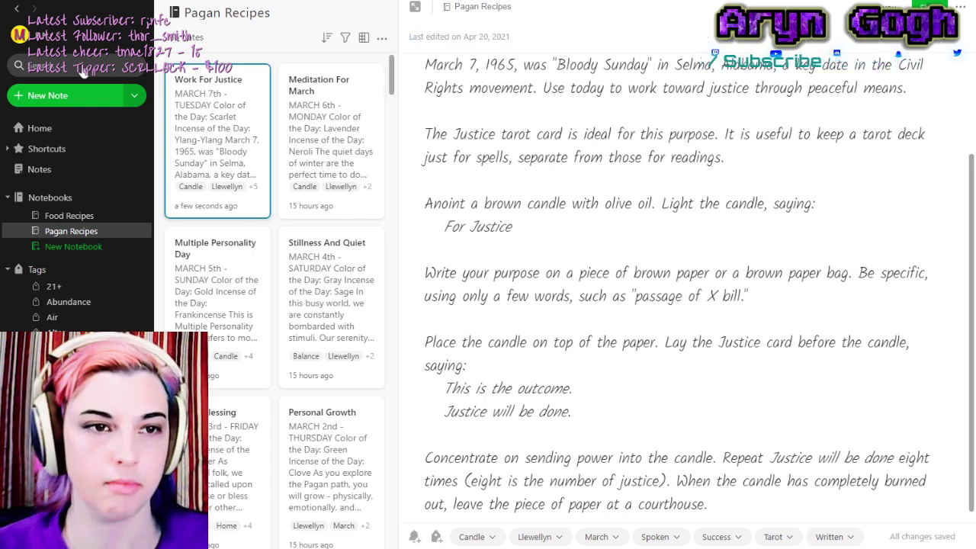
{"action": "left_click", "coordinate": [112, 67]}
{"action": "type", "text": "tarot"}
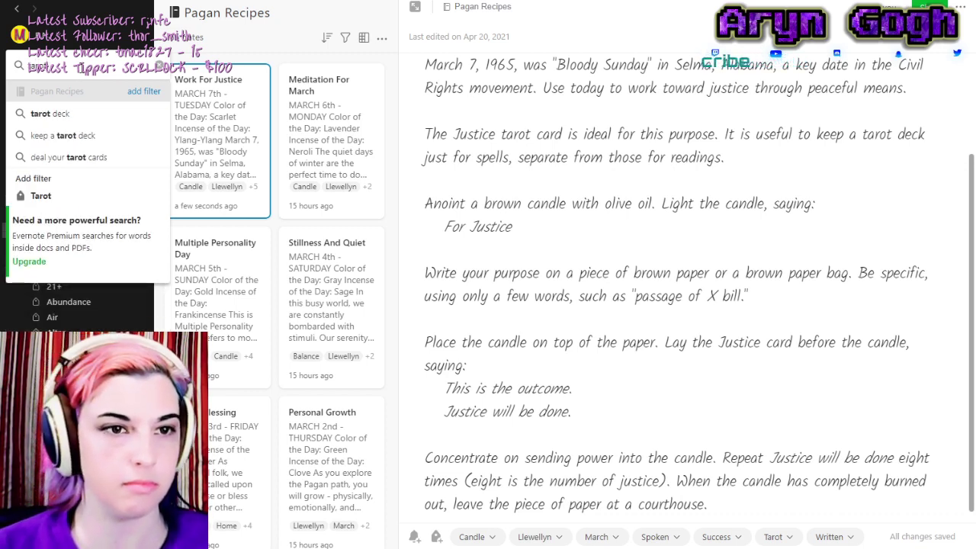
{"action": "key", "text": "Return"}
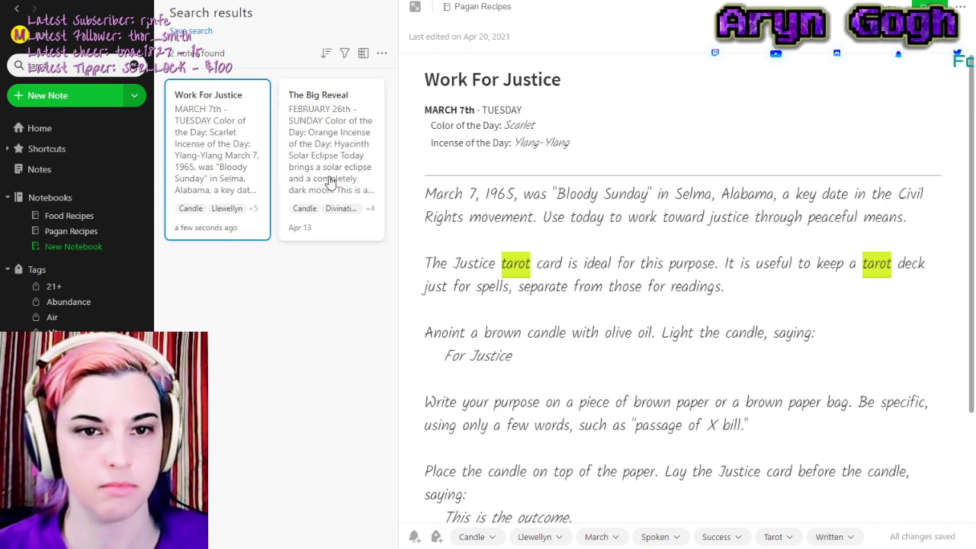
{"action": "left_click", "coordinate": [330, 182]}
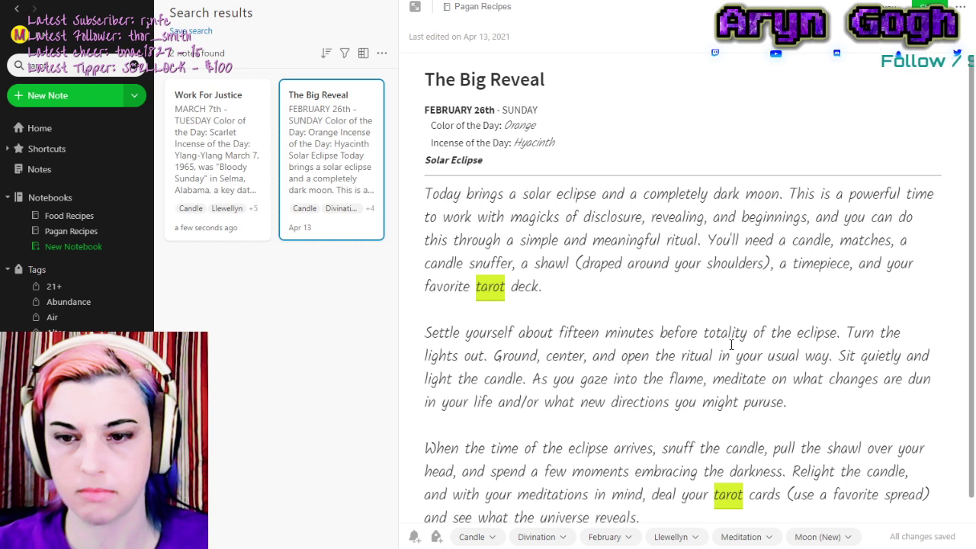
{"action": "scroll", "coordinate": [731, 345], "scroll_direction": "down", "scroll_amount": 1}
{"action": "scroll", "coordinate": [731, 344], "scroll_direction": "up", "scroll_amount": 1}
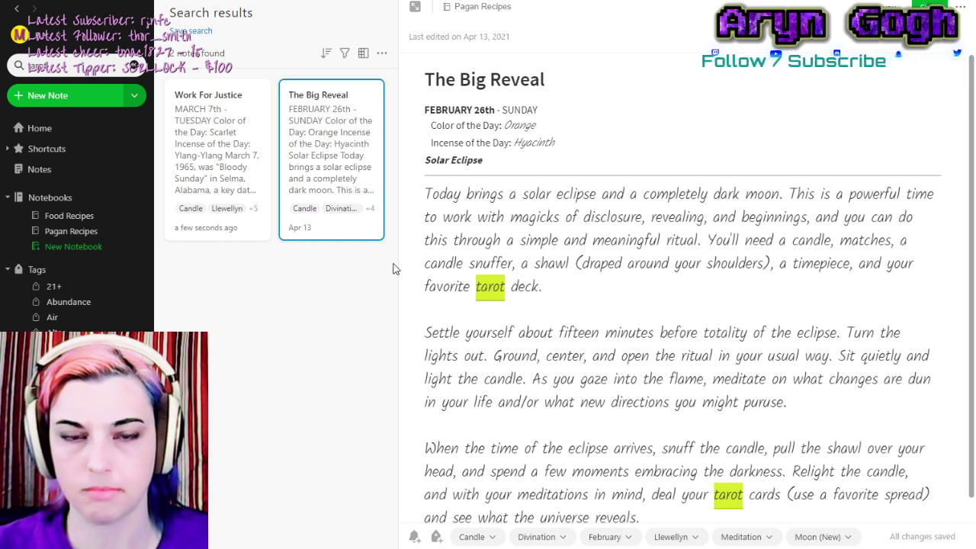
Add the existing Tarot tag to The Big Reveal note and save its tags.
{"action": "key", "text": "ctrl+alt+t"}
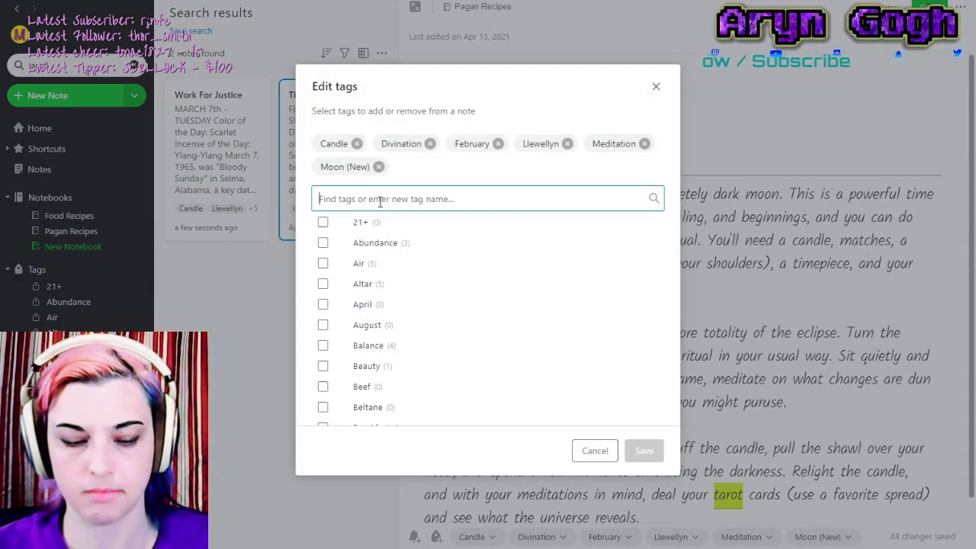
{"action": "type", "text": "at"}
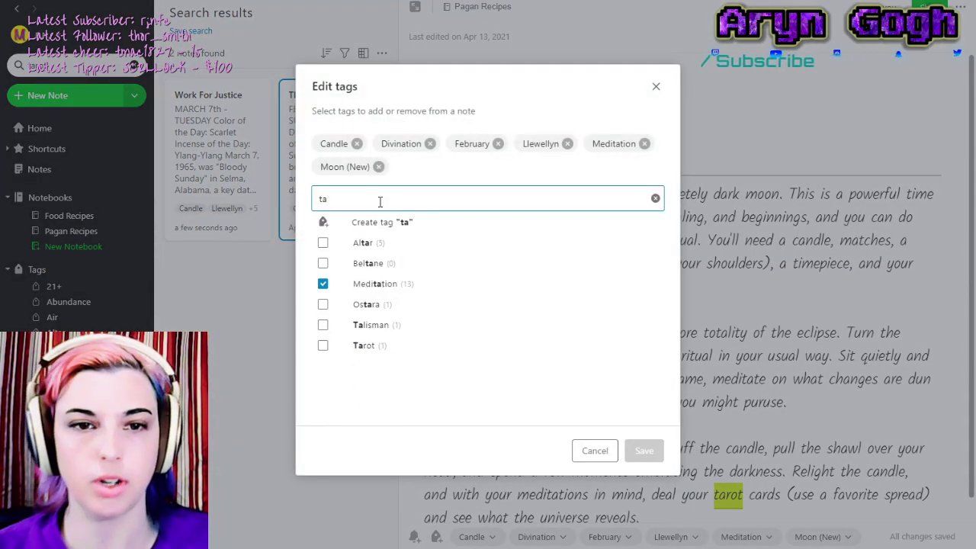
{"action": "left_click", "coordinate": [322, 345]}
{"action": "left_click", "coordinate": [649, 448]}
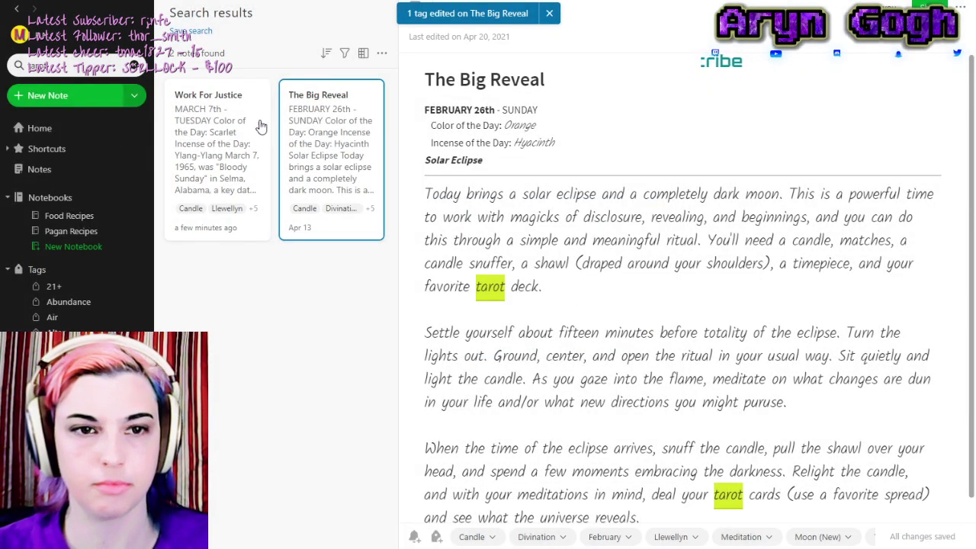
Return from the search results to the full note list and duplicate the Work For Justice note.
{"action": "left_click", "coordinate": [137, 67]}
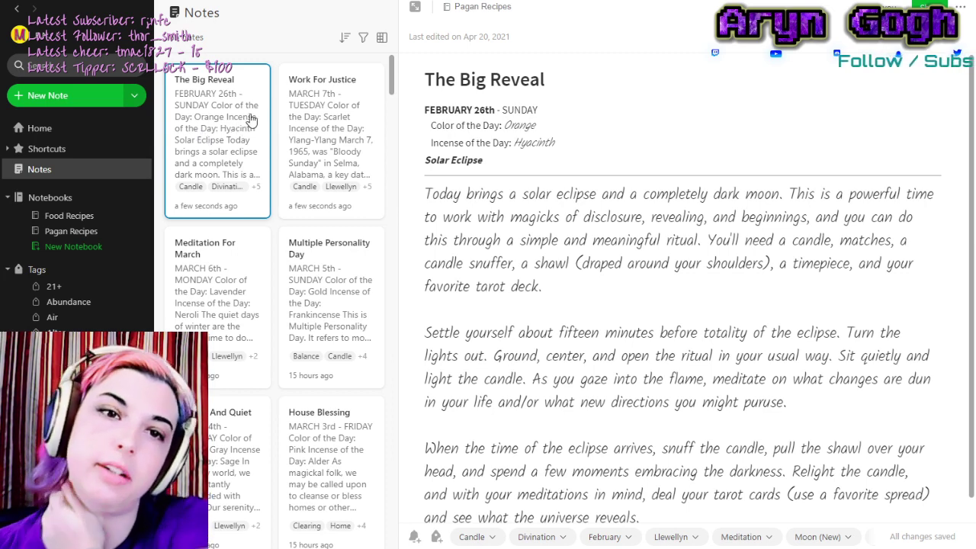
{"action": "left_click_drag", "start_coordinate": [250, 120], "coordinate": [273, 381]}
{"action": "mouse_move", "coordinate": [336, 156]}
{"action": "left_mouse_down"}
{"action": "mouse_move", "coordinate": [193, 148]}
{"action": "mouse_move", "coordinate": [349, 160]}
{"action": "left_mouse_up"}
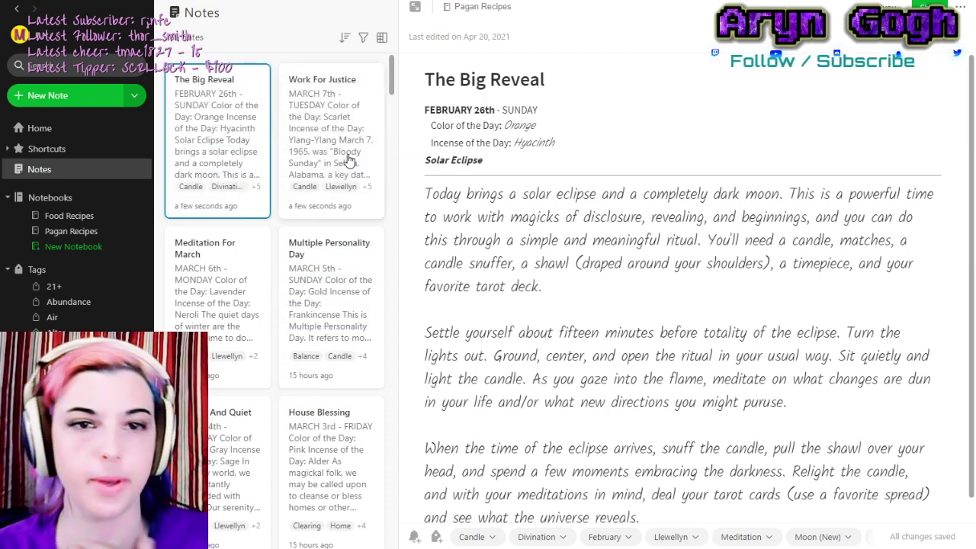
{"action": "left_click", "coordinate": [349, 160]}
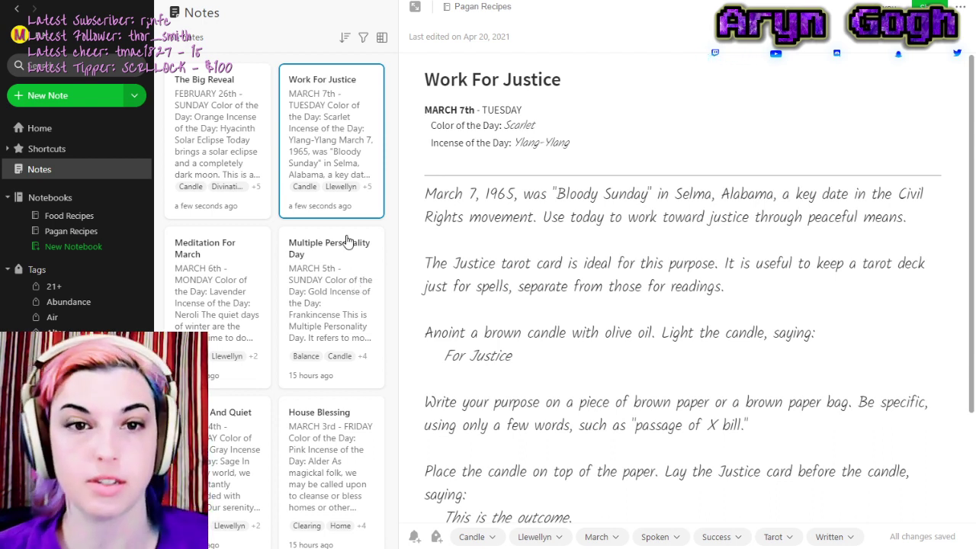
{"action": "right_click", "coordinate": [339, 206]}
{"action": "left_click", "coordinate": [525, 194]}
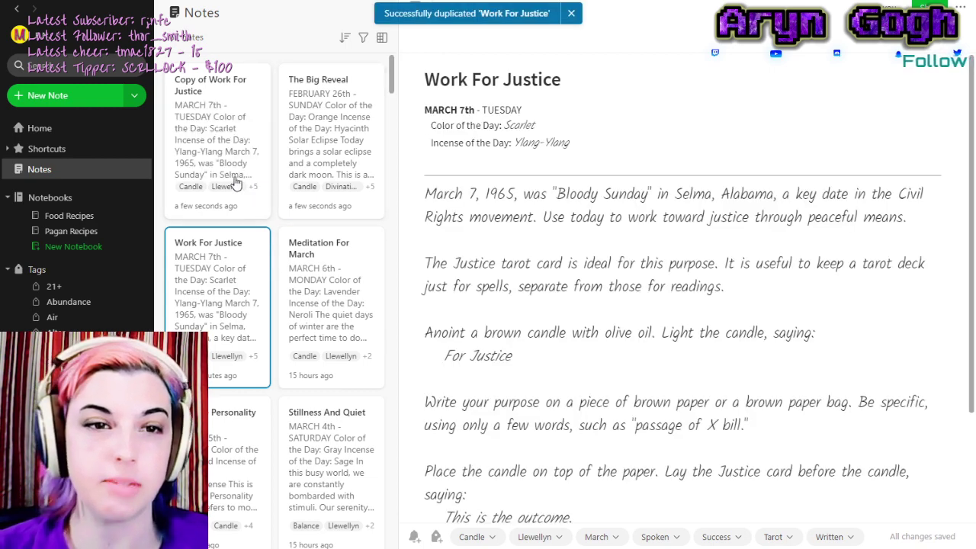
Open the copy of Work For Justice and retitle it "Breaking That Broken Record".
{"action": "left_click", "coordinate": [241, 145]}
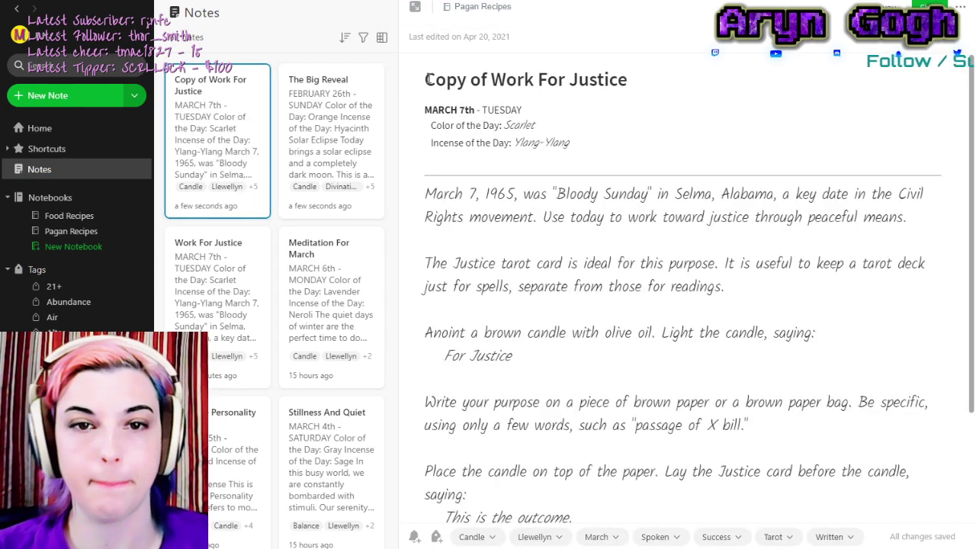
{"action": "left_click_drag", "start_coordinate": [428, 80], "coordinate": [737, 87]}
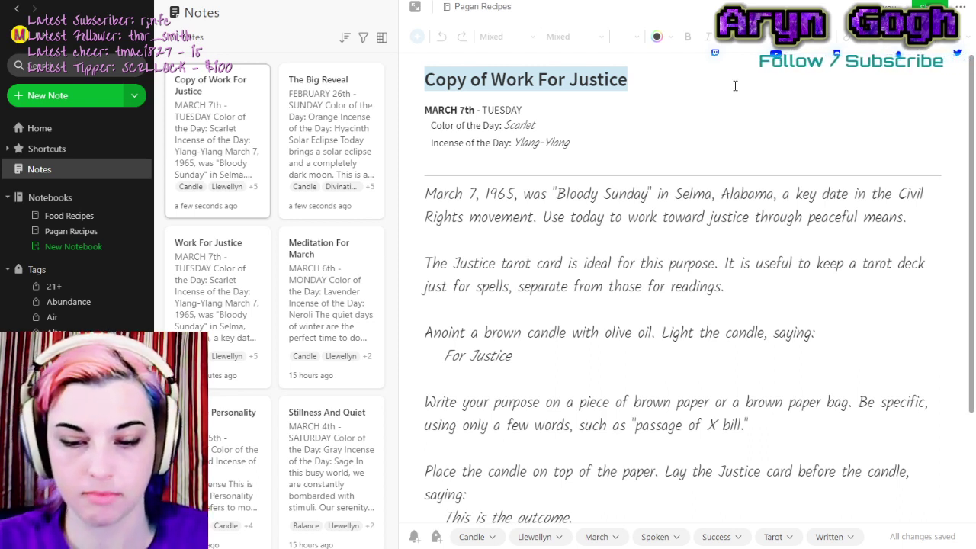
{"action": "type", "text": "Breaking Tha"}
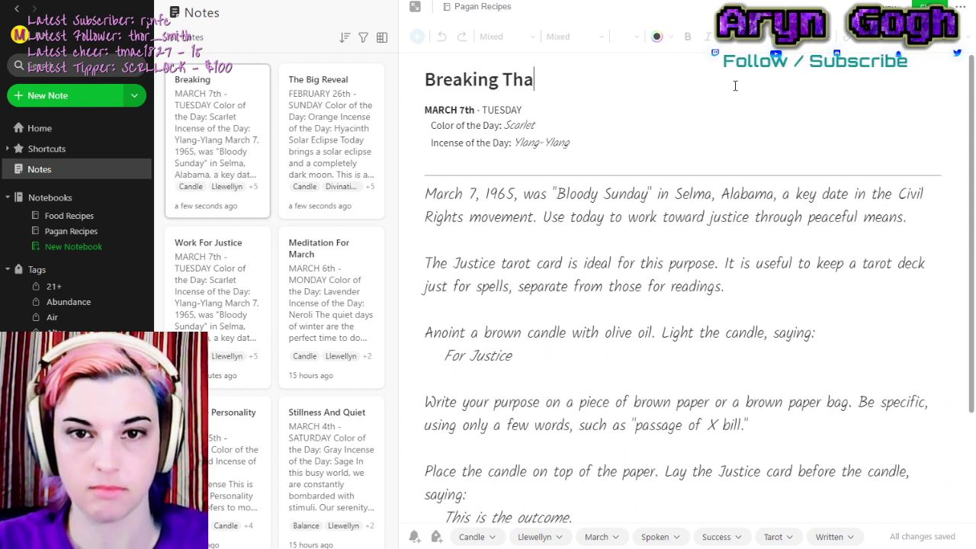
{"action": "type", "text": "t Broken Record"}
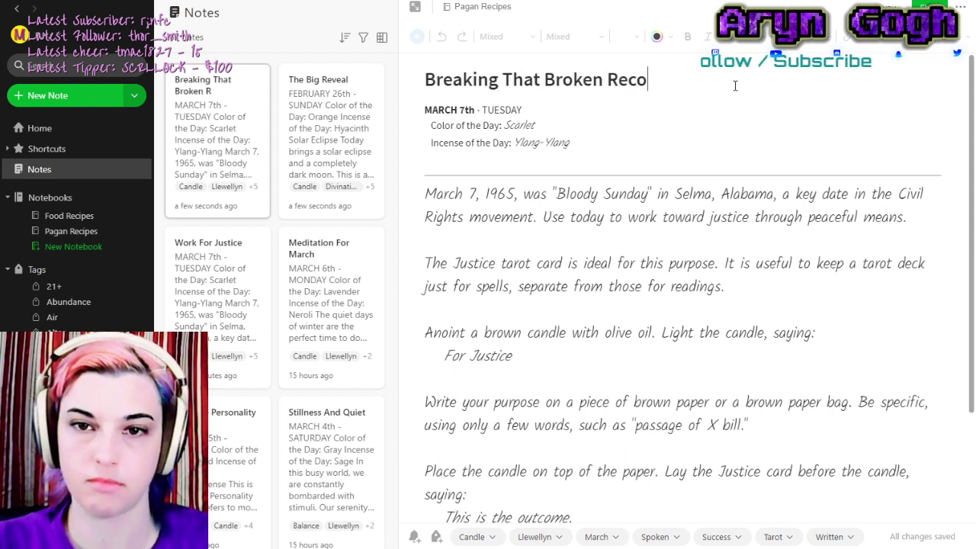
Change the date line of the Breaking That Broken Record note to MARCH 8th - WEDNESDAY.
{"action": "left_click", "coordinate": [466, 111]}
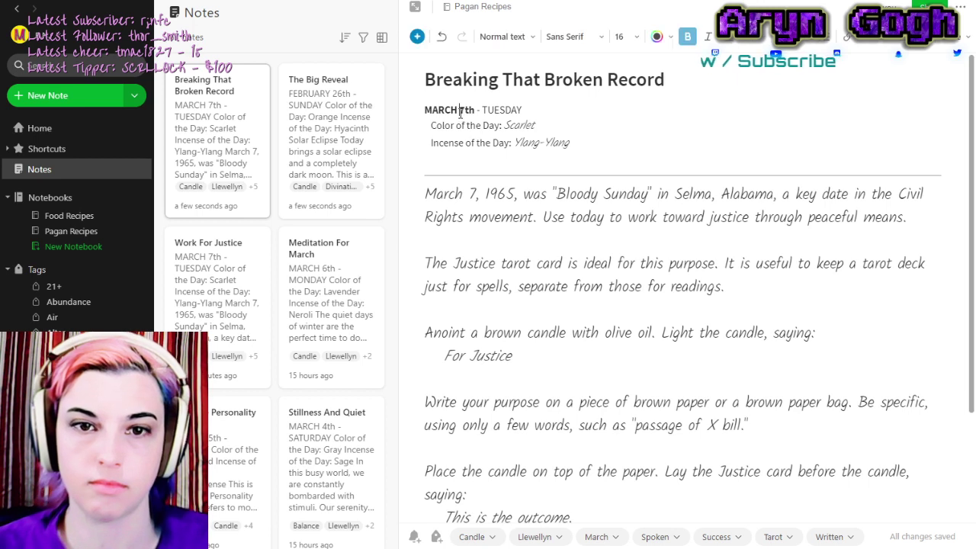
{"action": "key", "text": "BackSpace"}
{"action": "type", "text": "8"}
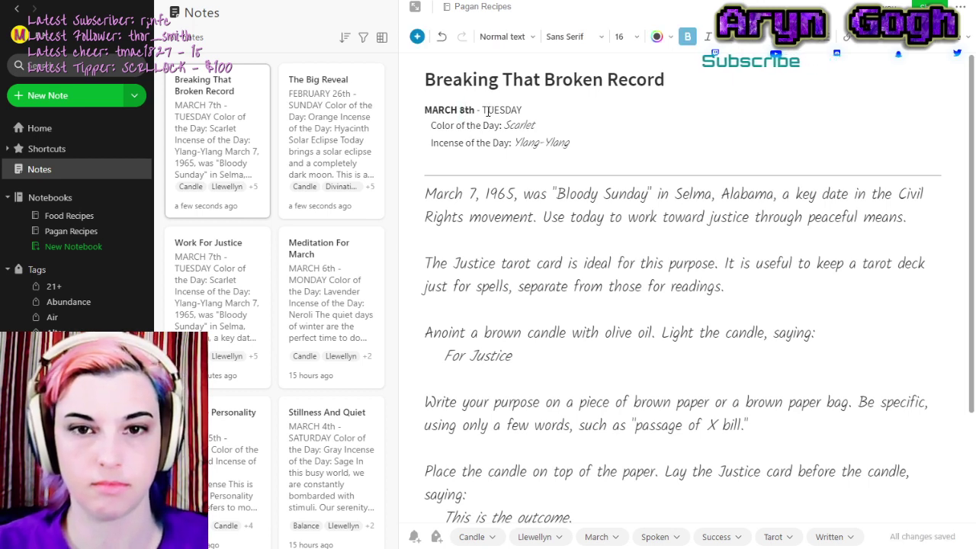
{"action": "left_click_drag", "start_coordinate": [488, 111], "coordinate": [500, 110]}
{"action": "type", "text": "WEDN"}
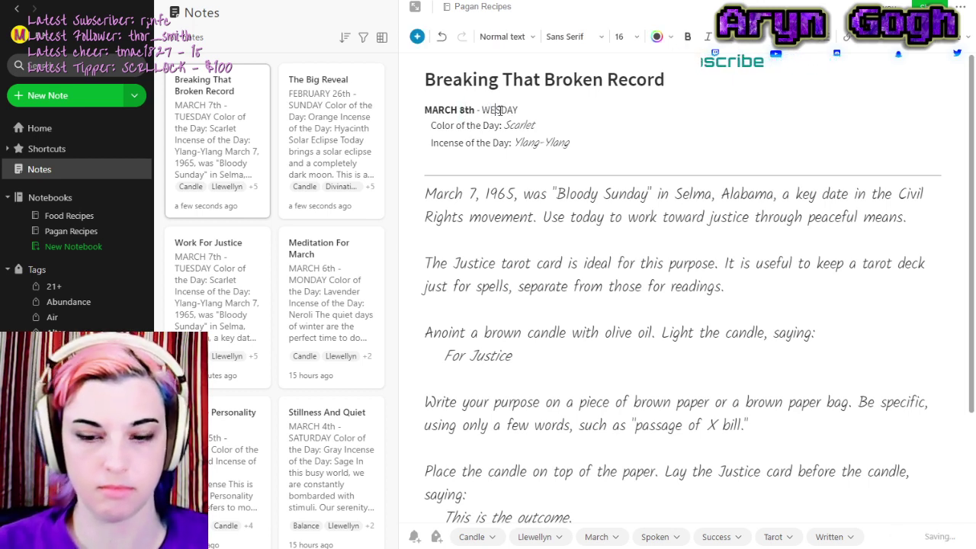
Remove the Success, Tarot and Written tags from the Breaking That Broken Record note, add the existing Clearing tag and save.
{"action": "left_click", "coordinate": [245, 116]}
{"action": "key", "text": "ctrl+alt+t"}
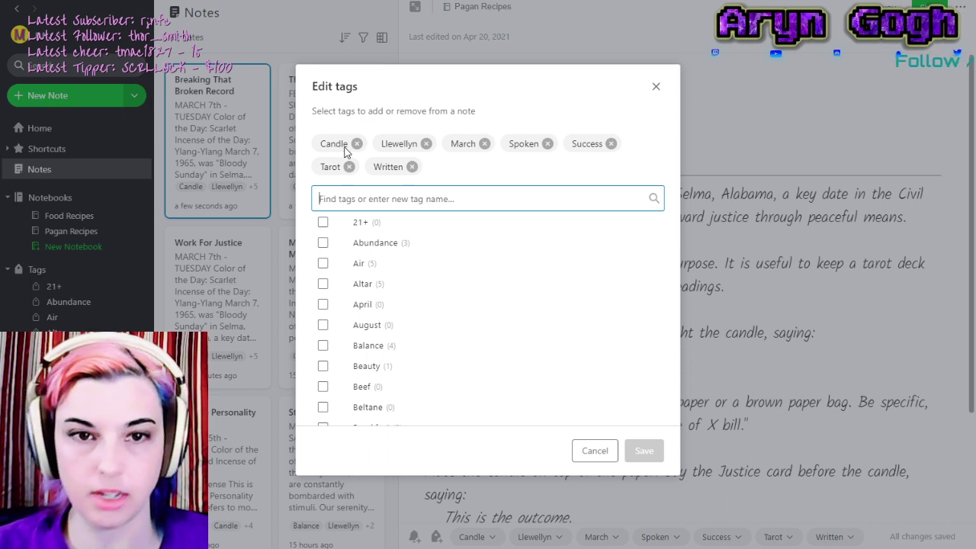
{"action": "left_click", "coordinate": [610, 144]}
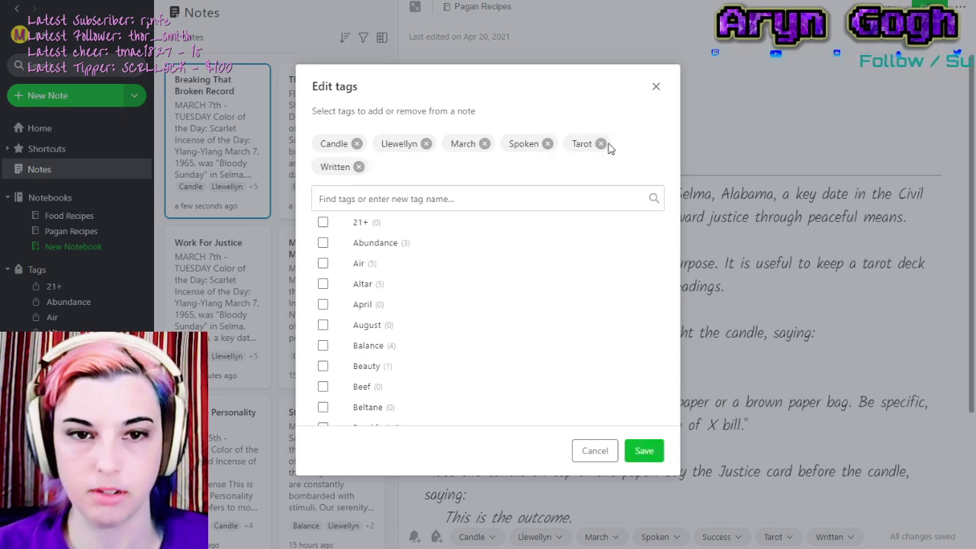
{"action": "left_click", "coordinate": [600, 144]}
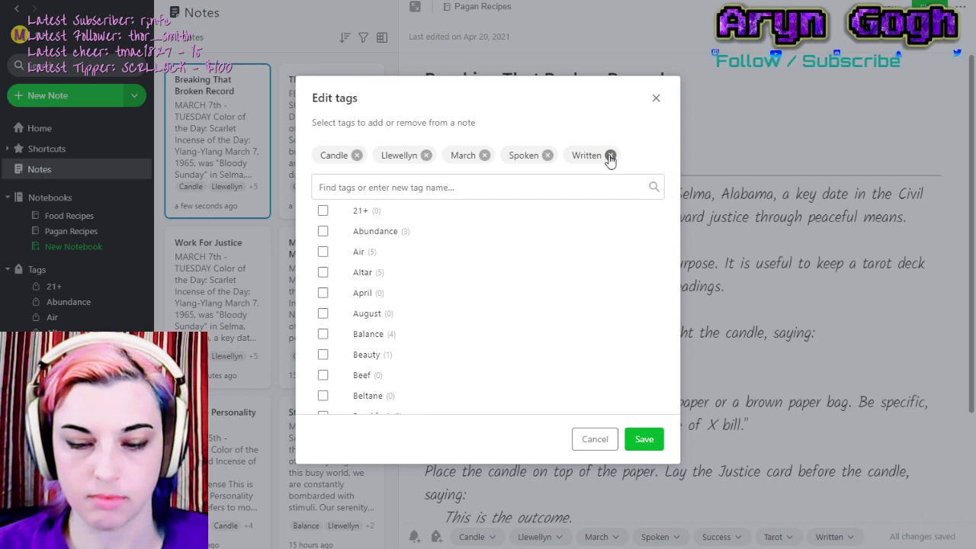
{"action": "left_click", "coordinate": [609, 156]}
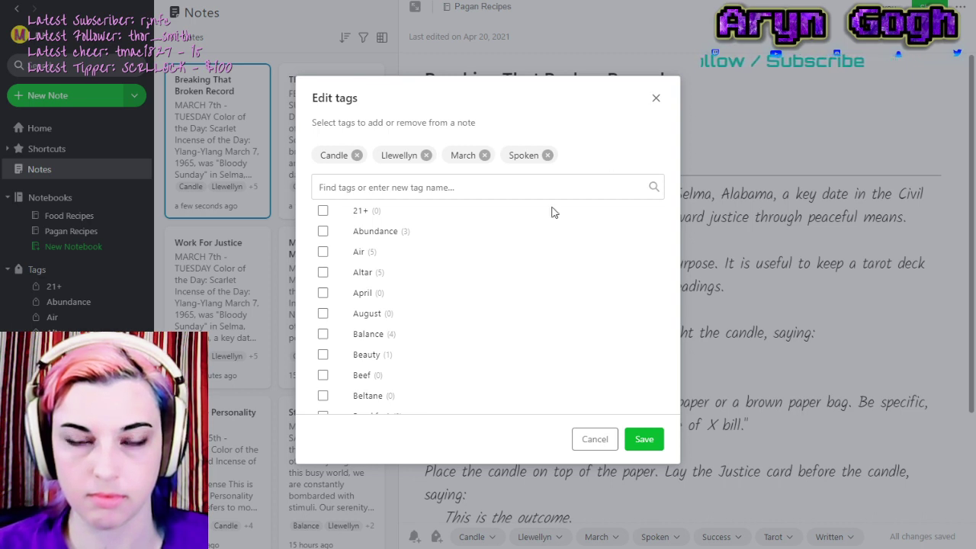
{"action": "left_click", "coordinate": [546, 188]}
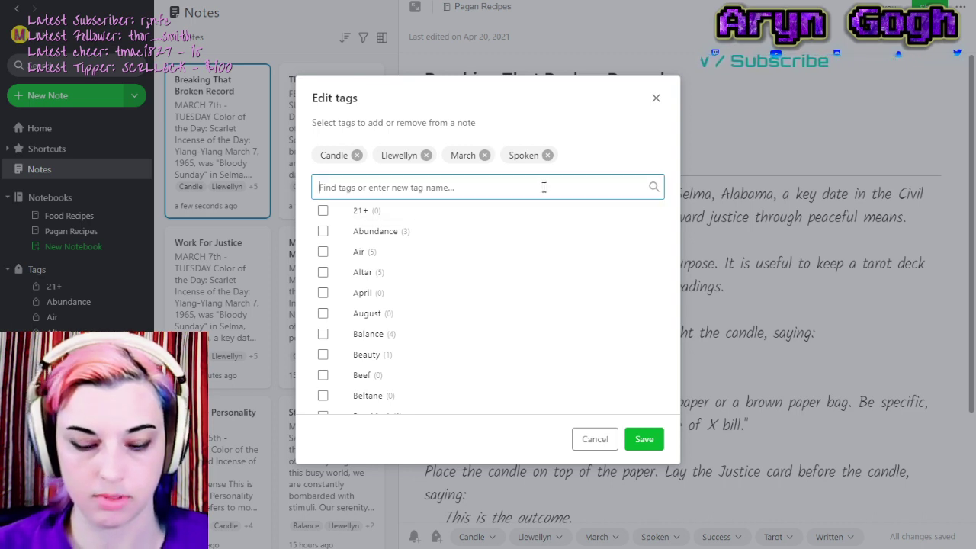
{"action": "type", "text": "clea"}
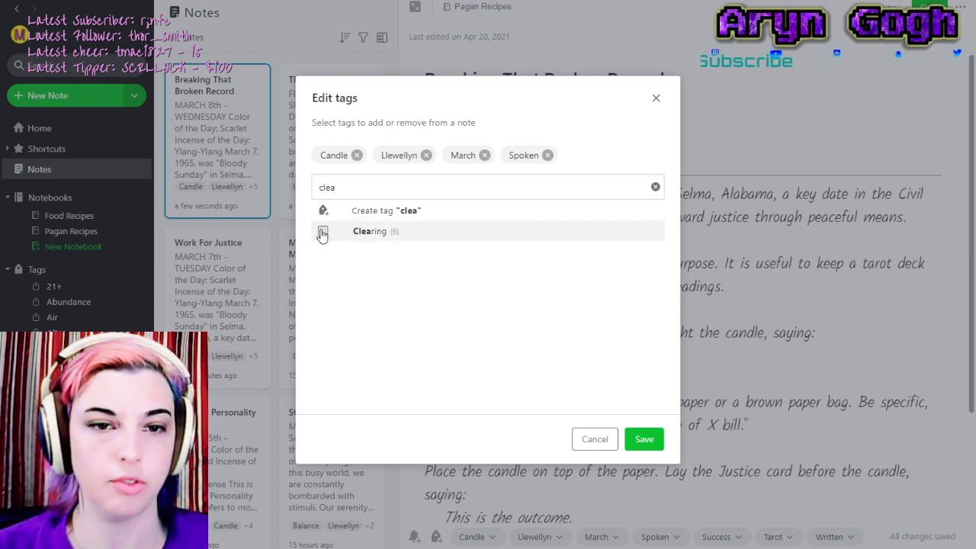
{"action": "left_click", "coordinate": [322, 231]}
{"action": "left_click", "coordinate": [644, 438]}
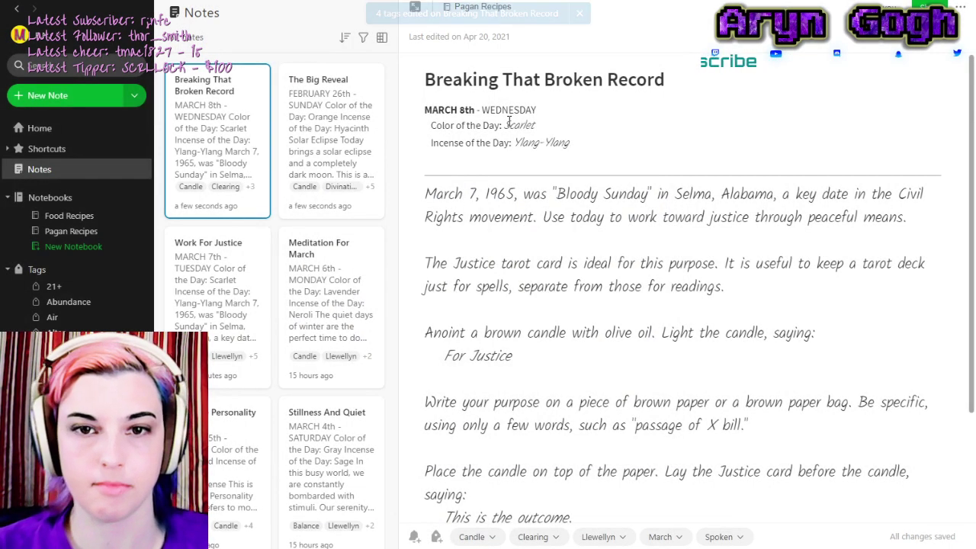
Set the note's Color of the Day to White and its Incense of the Day to Bay Laurel.
{"action": "double_click", "coordinate": [520, 125]}
{"action": "key", "text": "BackSpace"}
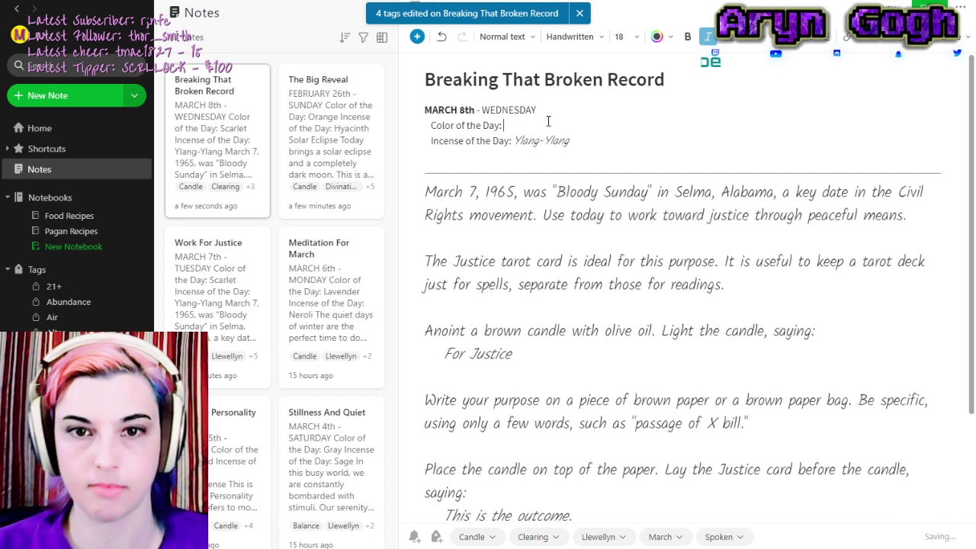
{"action": "type", "text": "White"}
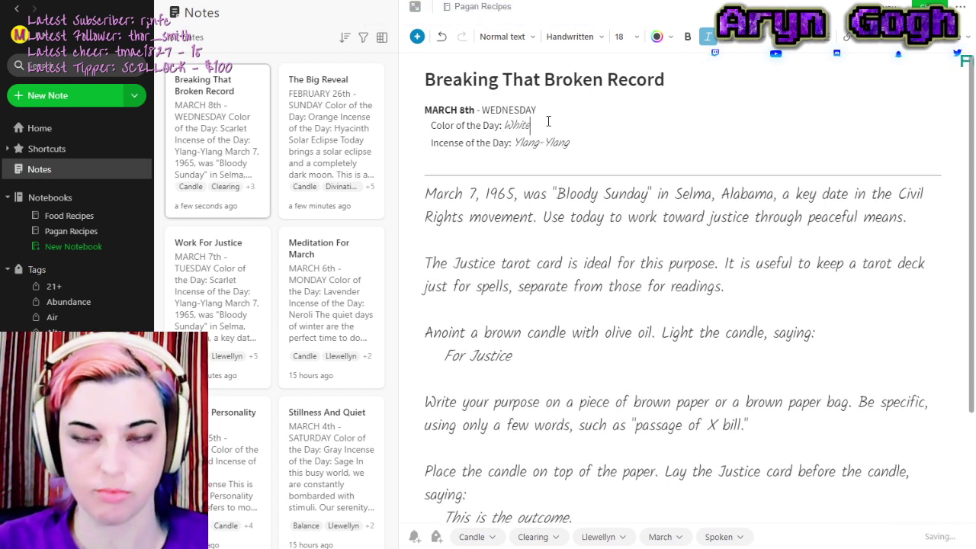
{"action": "left_click_drag", "start_coordinate": [516, 145], "coordinate": [581, 147]}
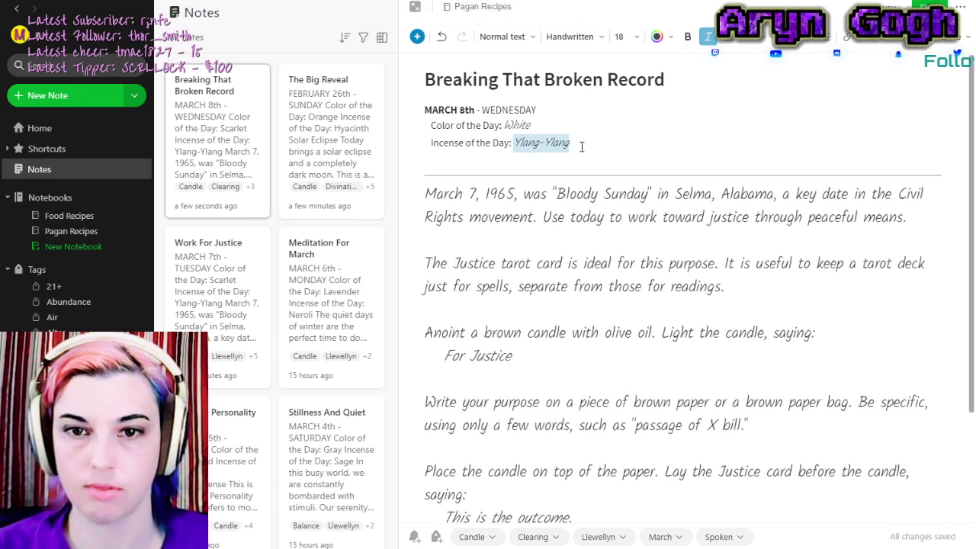
{"action": "key", "text": "BackSpace"}
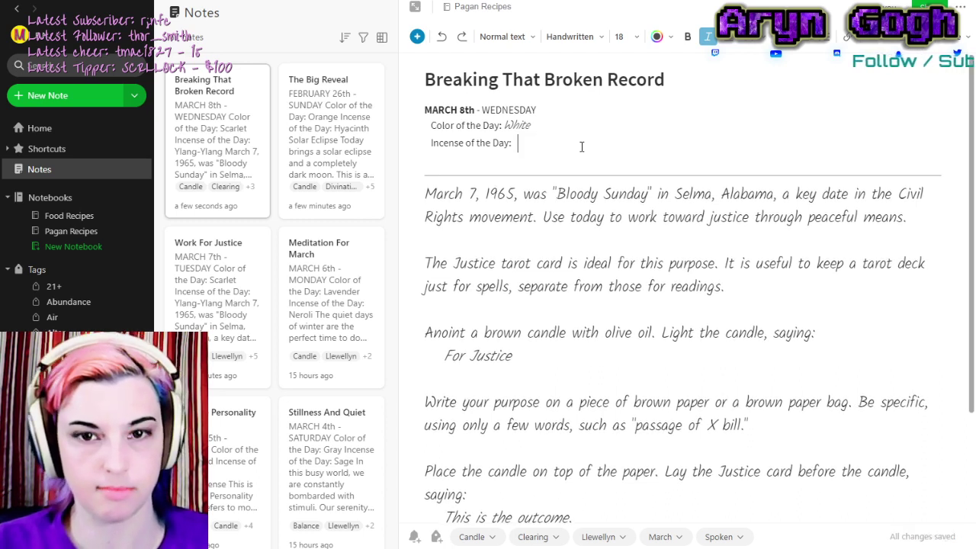
{"action": "key", "text": "ctrl+z"}
{"action": "left_click_drag", "start_coordinate": [581, 147], "coordinate": [516, 143]}
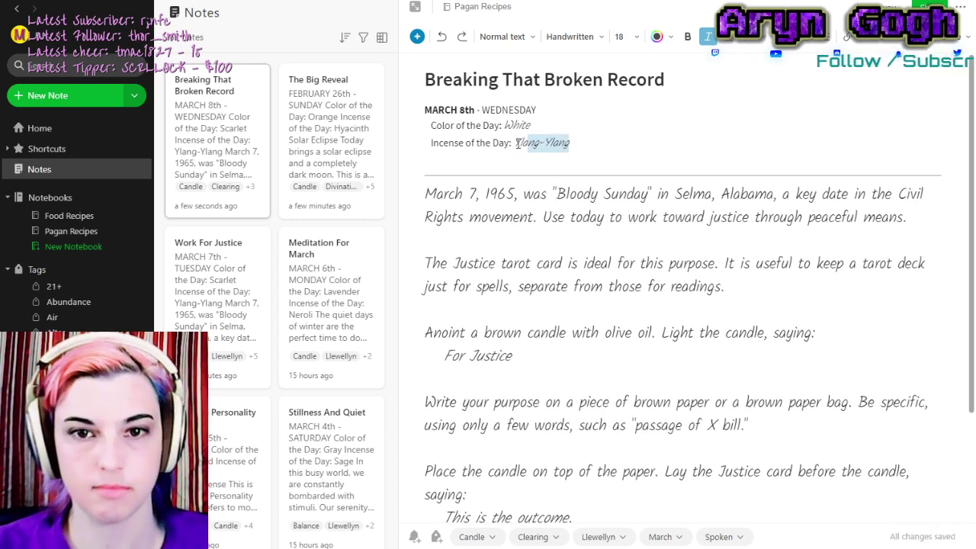
{"action": "key", "text": "BackSpace"}
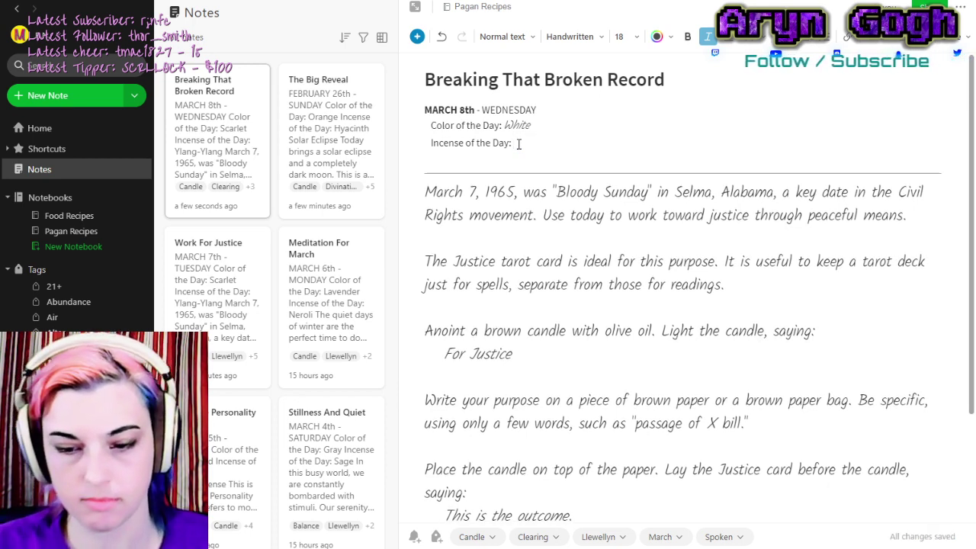
{"action": "type", "text": "Say Lau"}
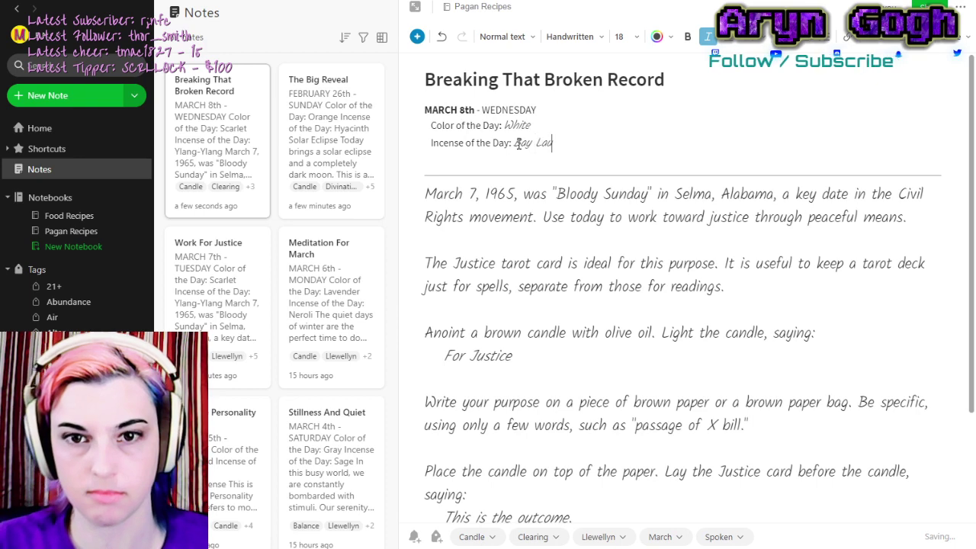
{"action": "type", "text": "rel"}
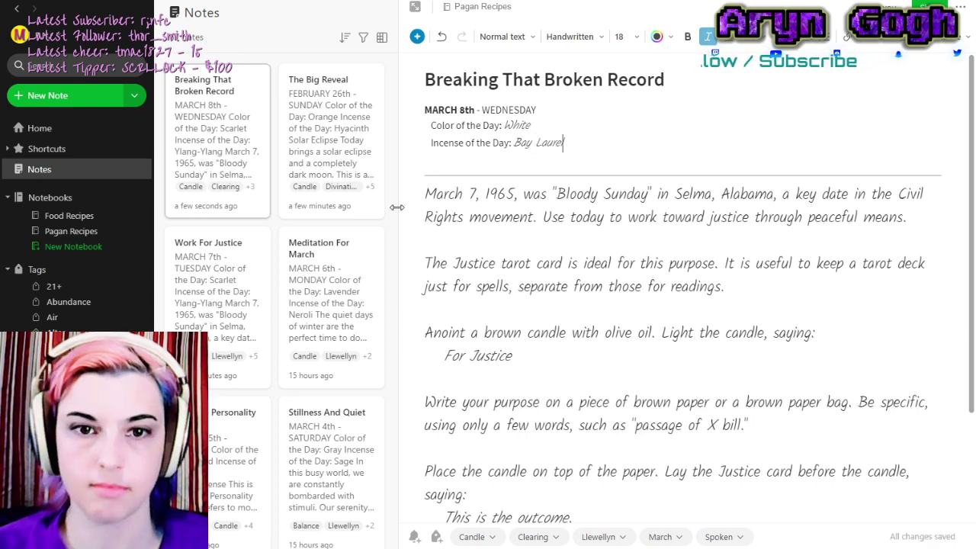
Replace the whole body text below the divider with: It keeps happening. We get obsessed with something. It's undying love.
{"action": "left_click_drag", "start_coordinate": [419, 196], "coordinate": [709, 503]}
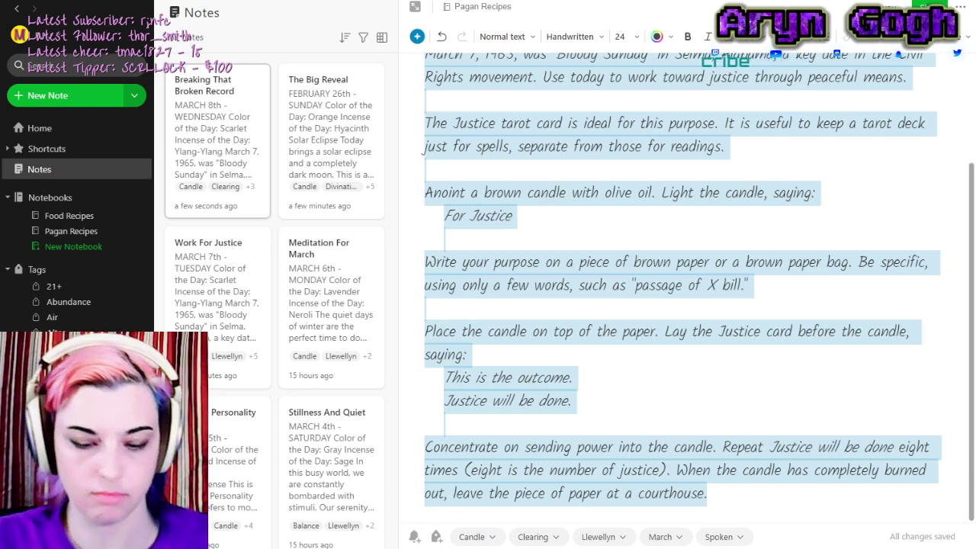
{"action": "key", "text": "BackSpace"}
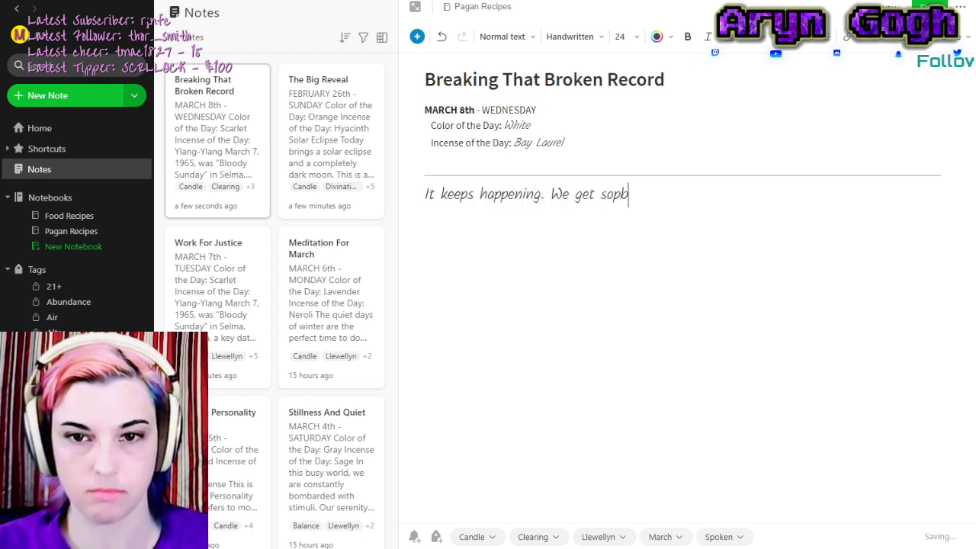
{"action": "type", "text": "It keeps happening. We get obses"}
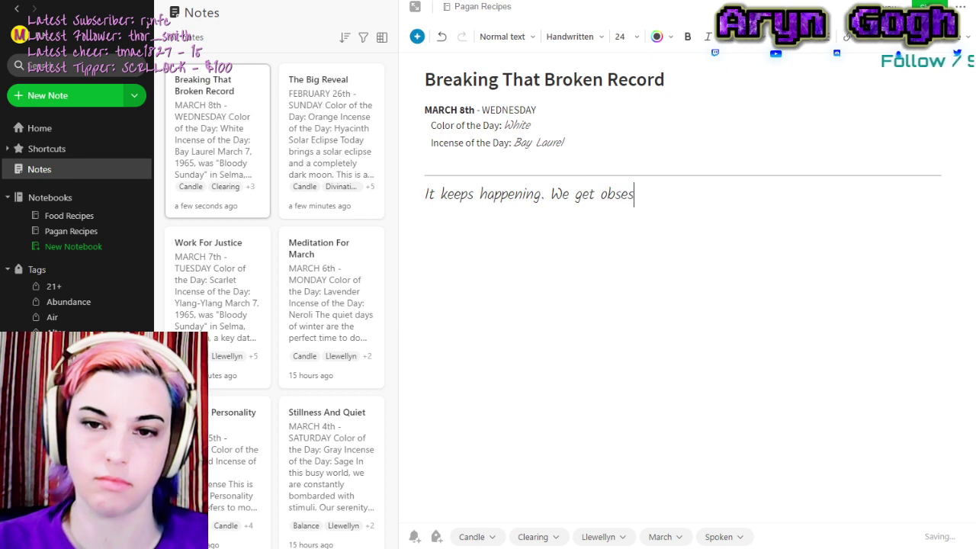
{"action": "type", "text": "sed with something"}
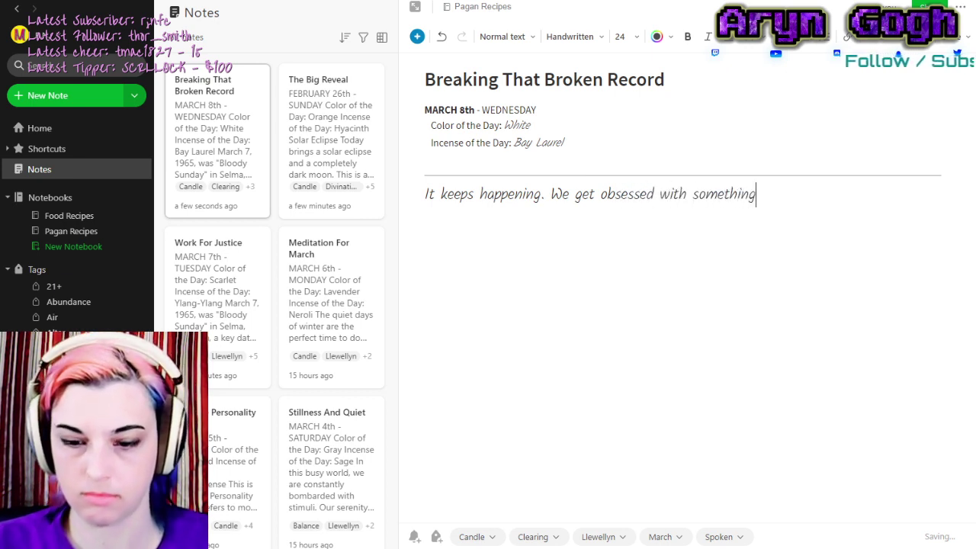
{"action": "type", "text": ". It"}
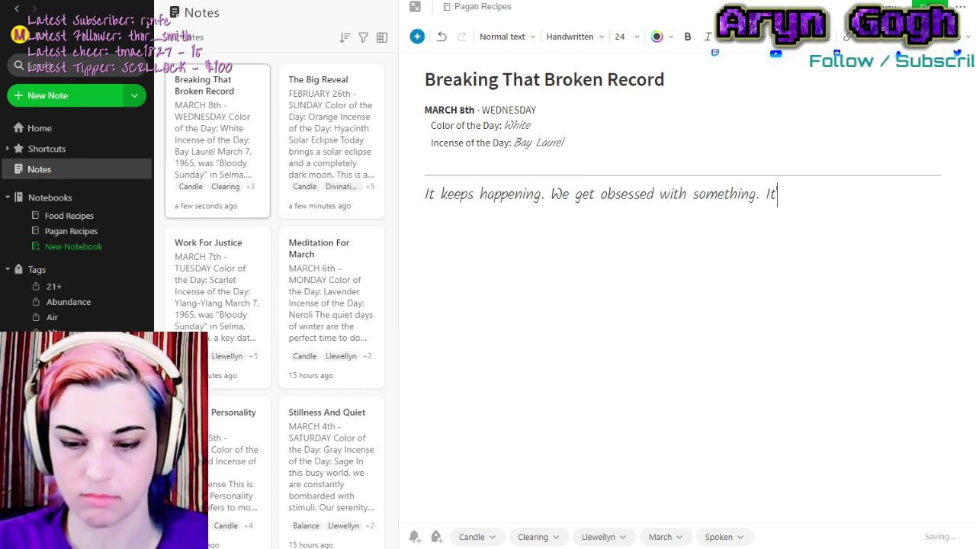
{"action": "type", "text": "'s undying love"}
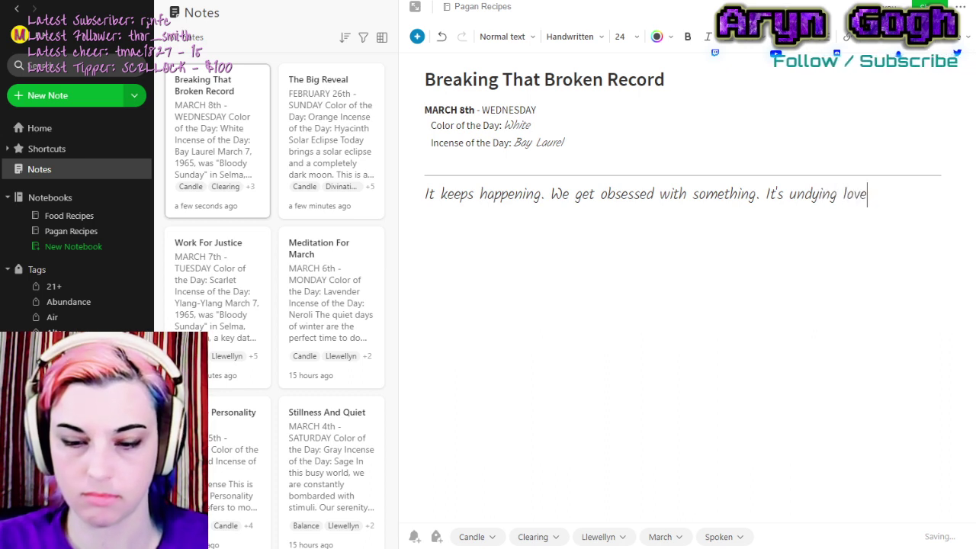
Continue the opening body paragraph with: , eternal hate, an opinion, or a prejudice. We can't stop thinking or talking about it (or him or her).
{"action": "type", "text": ", eternal hate, an opinion, or a prejudice. We can't stop thinking or talking about it (or"}
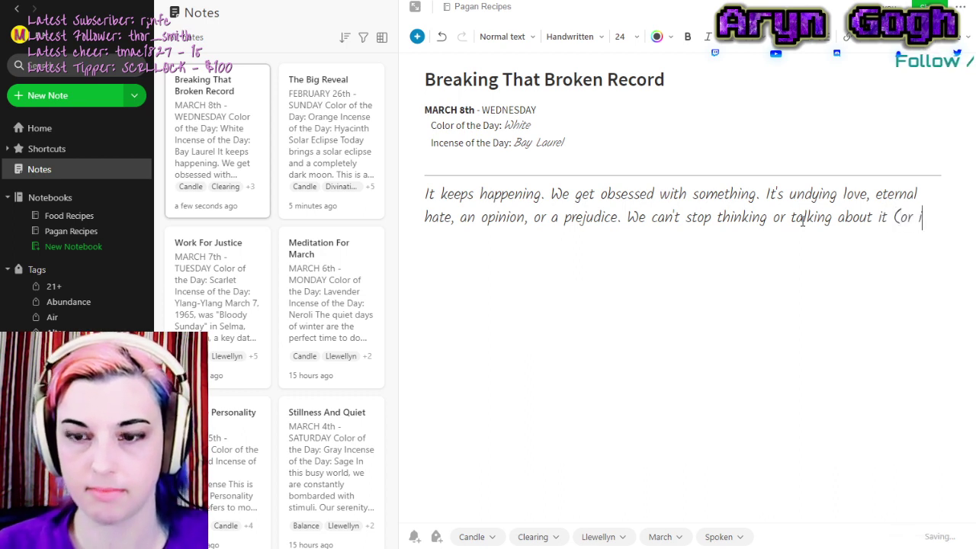
{"action": "type", "text": "him"}
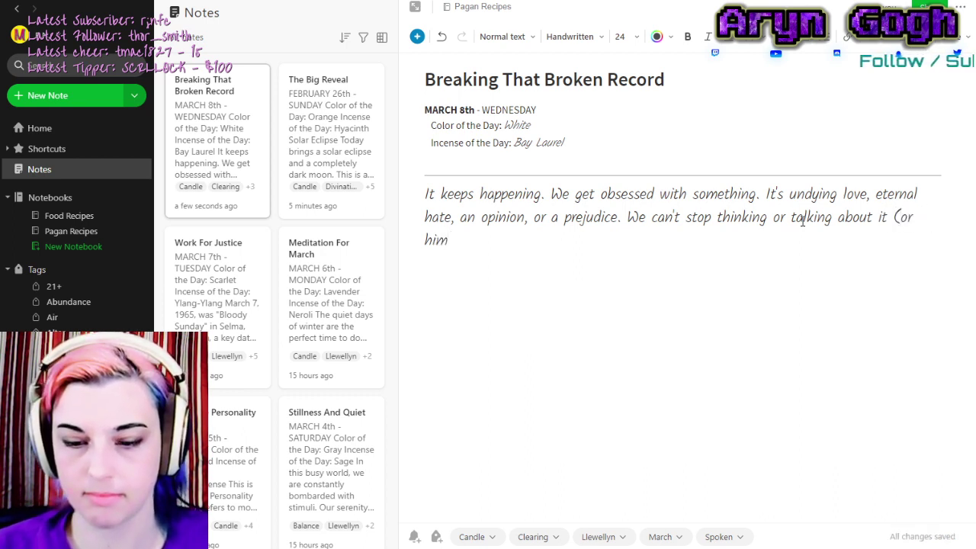
{"action": "type", "text": " or her). We "}
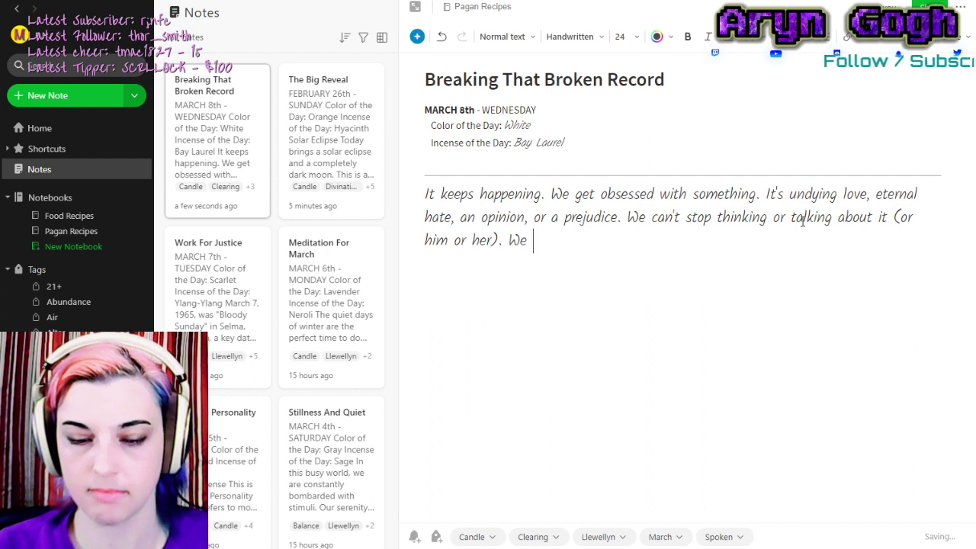
Finish the opening body paragraph with: We sound like a broken record. It's time to let go.
{"action": "type", "text": "sound like a bro"}
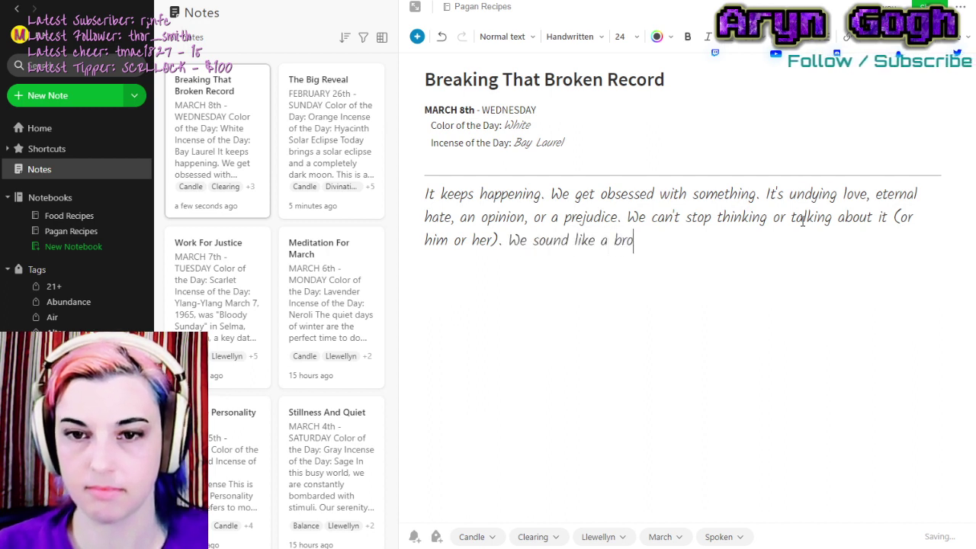
{"action": "type", "text": "ken record"}
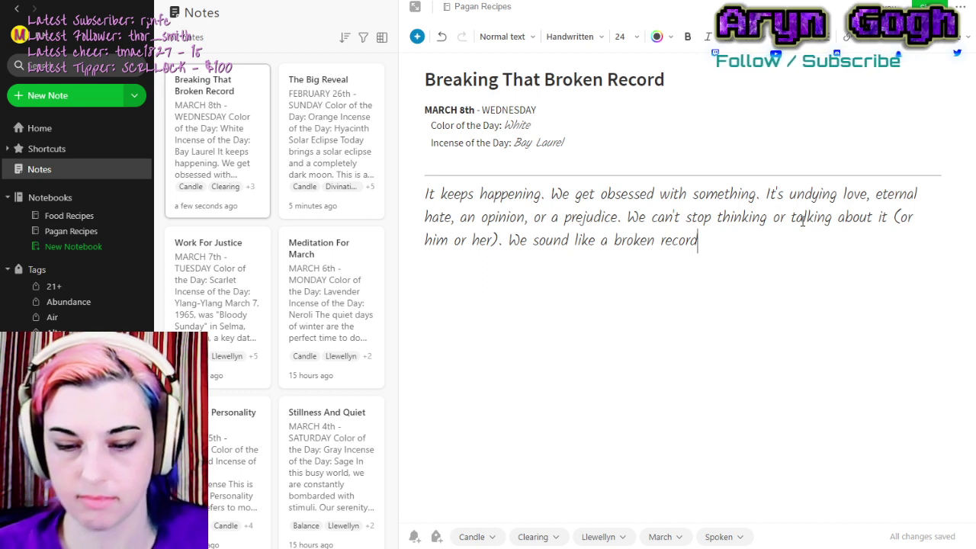
{"action": "type", "text": ". It's time"}
{"action": "type", "text": "to let go."}
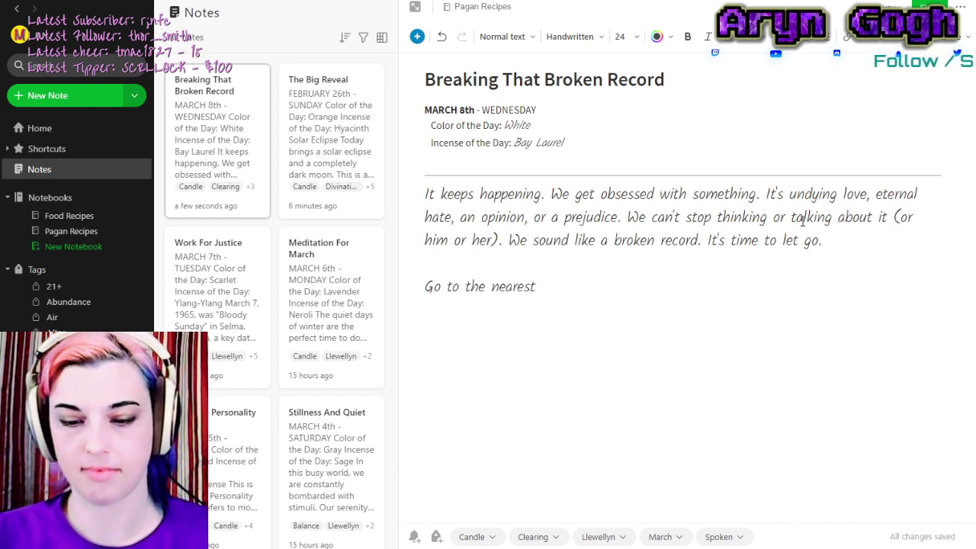
Write the start of the second paragraph: Go to the nearest vinyl record store and buy their cheapest 78 rpm record. Light.
{"action": "type", "text": "b"}
{"action": "key", "text": "BackSpace"}
{"action": "type", "text": "v"}
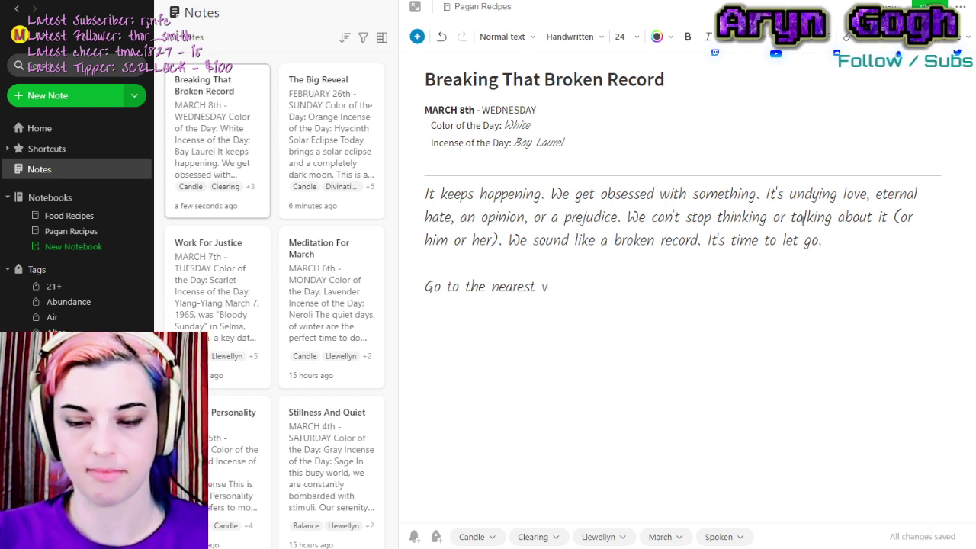
{"action": "type", "text": "inyl record st"}
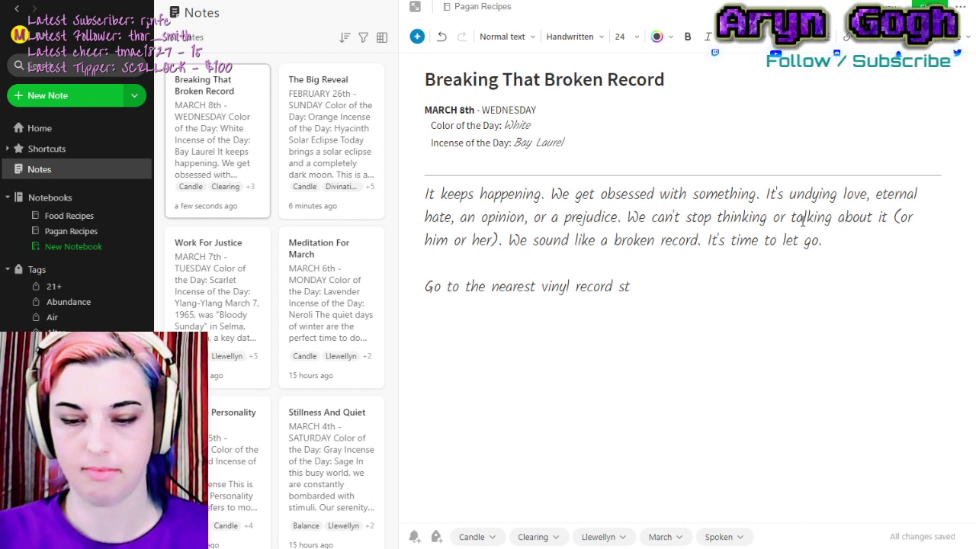
{"action": "type", "text": "ore and buy th"}
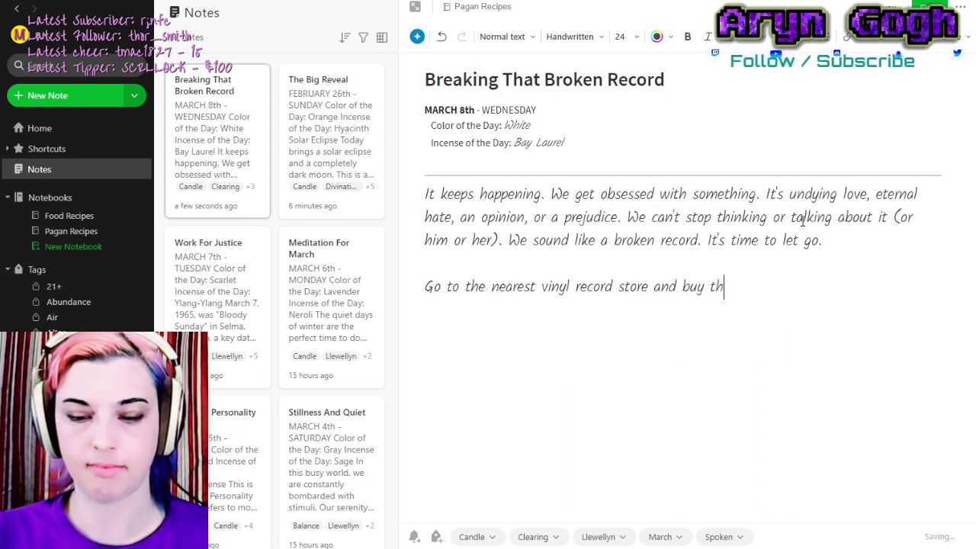
{"action": "type", "text": "eir cheapest "}
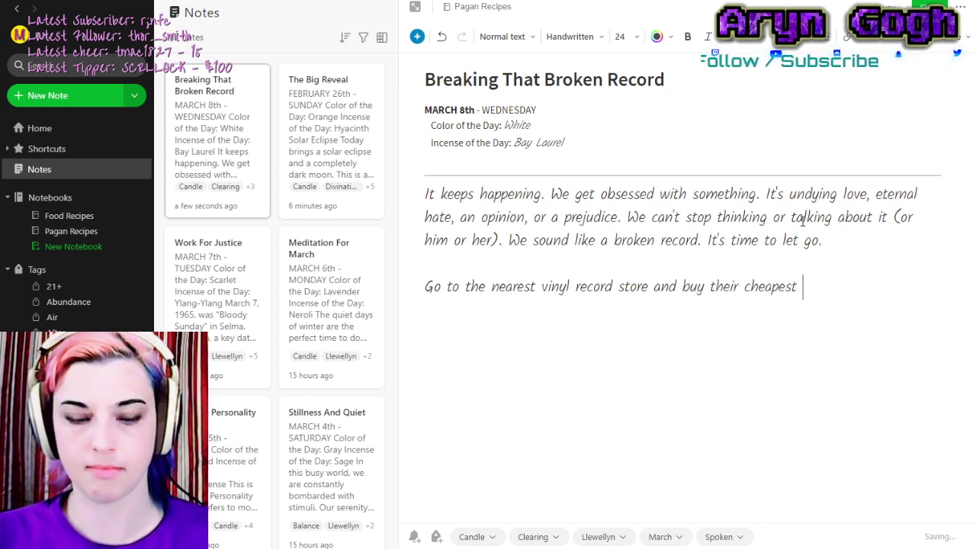
{"action": "type", "text": "78 rp"}
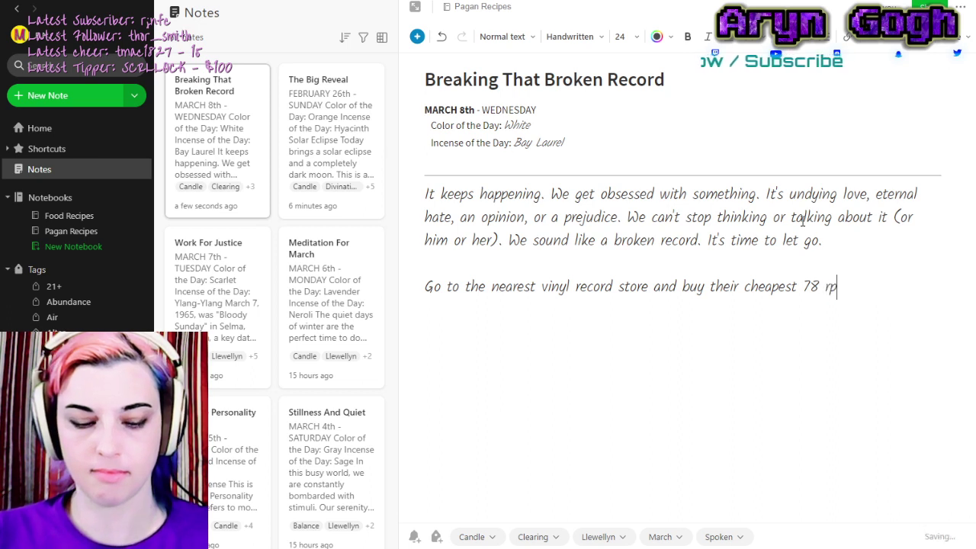
{"action": "type", "text": "m record. Light"}
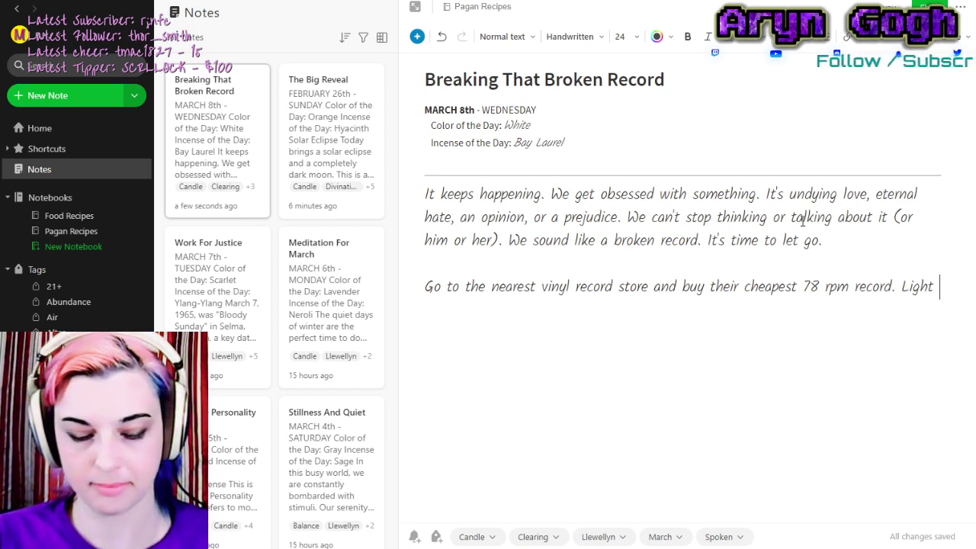
Complete the second paragraph with: black and white candles on your altar and spend five minutes obsessing. Then say aloud:.
{"action": "type", "text": "black and white candles"}
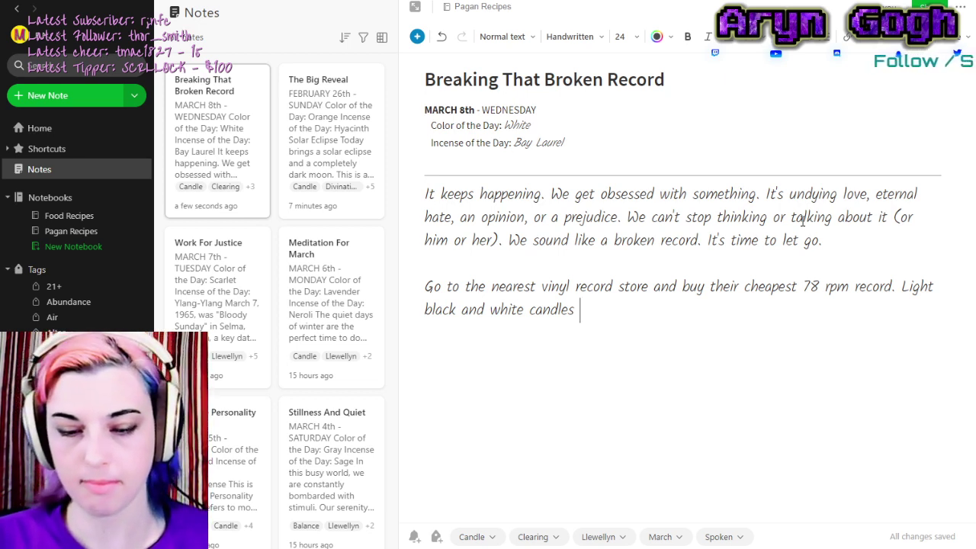
{"action": "type", "text": "on your altar "}
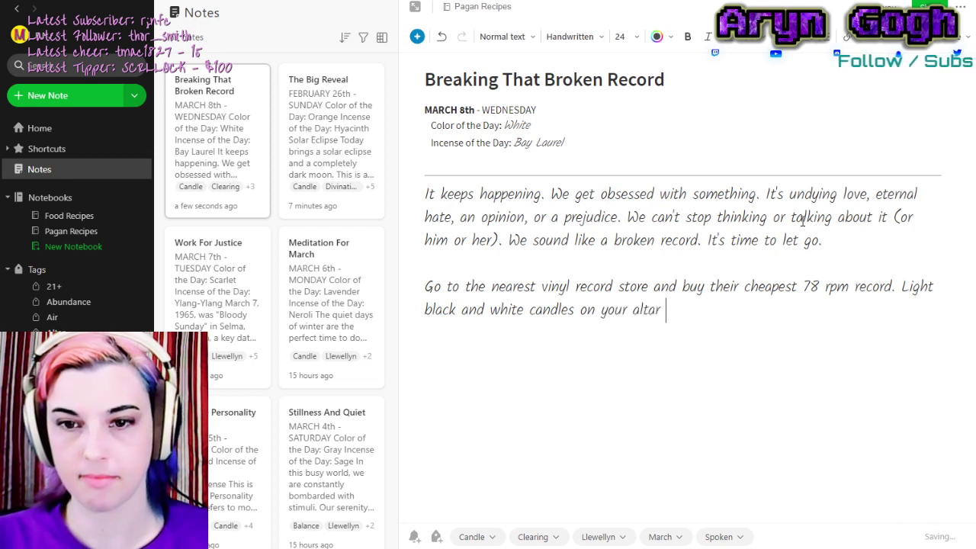
{"action": "type", "text": "and spend"}
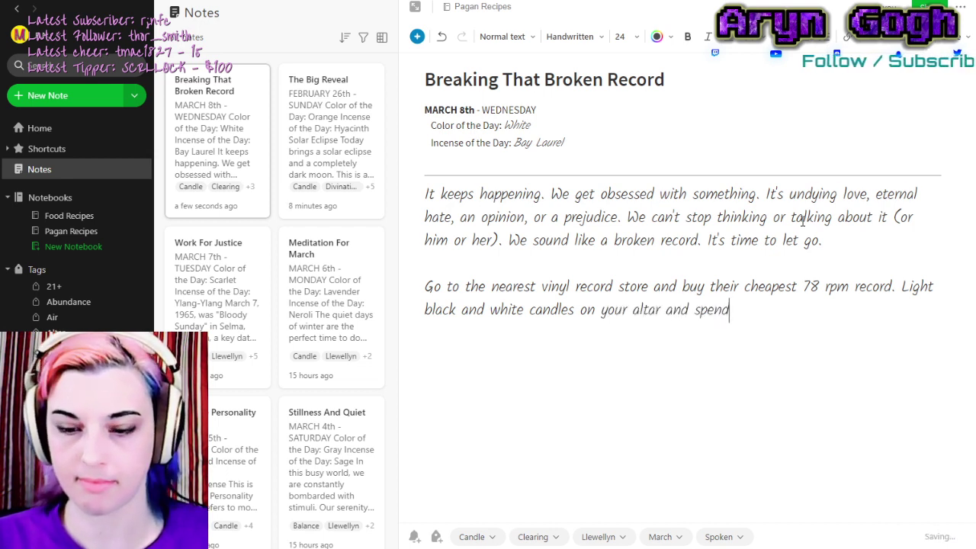
{"action": "type", "text": " fiv"}
{"action": "type", "text": "e"}
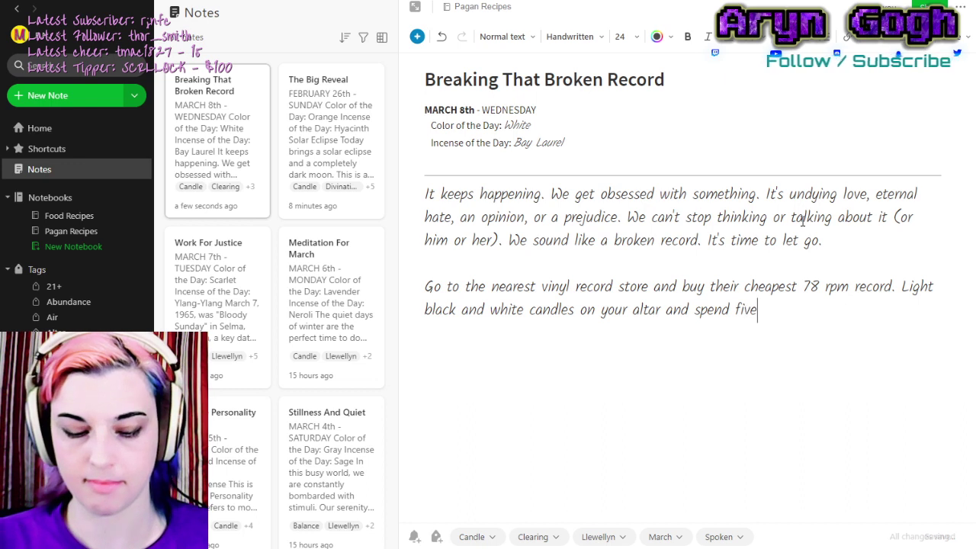
{"action": "type", "text": " minutes o"}
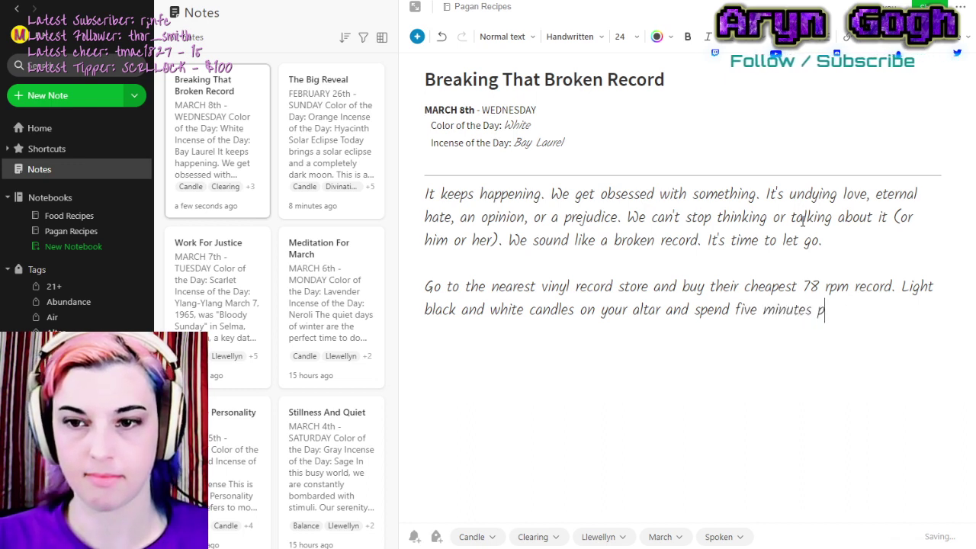
{"action": "type", "text": "bsessing."}
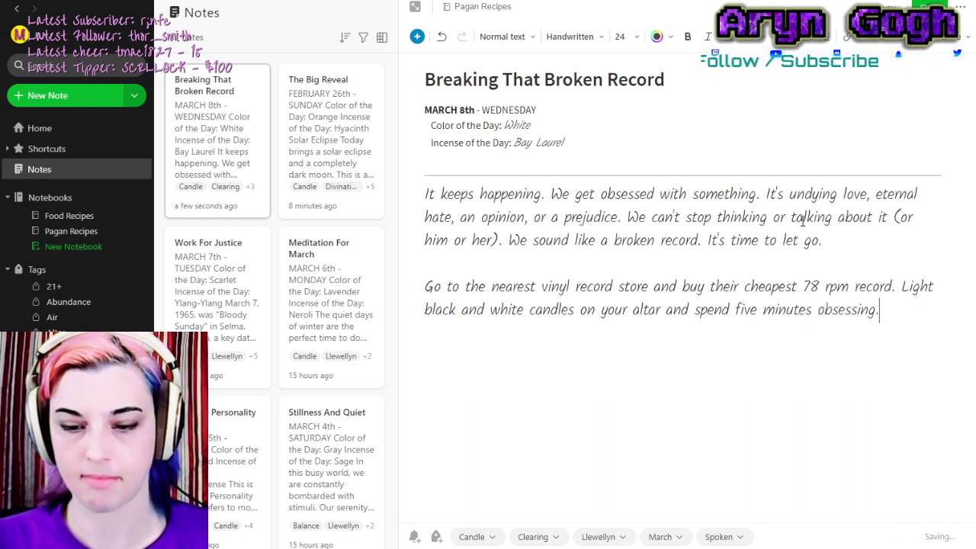
{"action": "type", "text": " Then say a"}
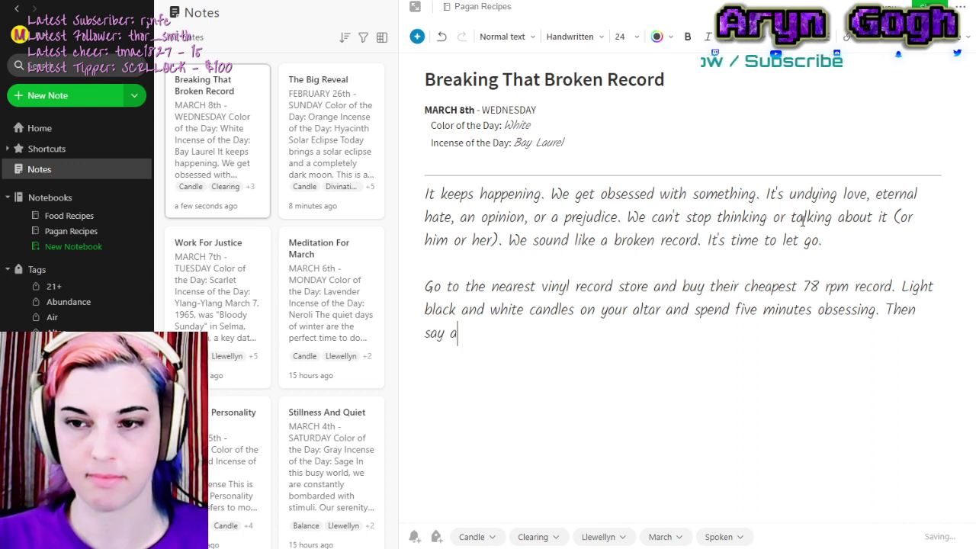
{"action": "type", "text": "loud:"}
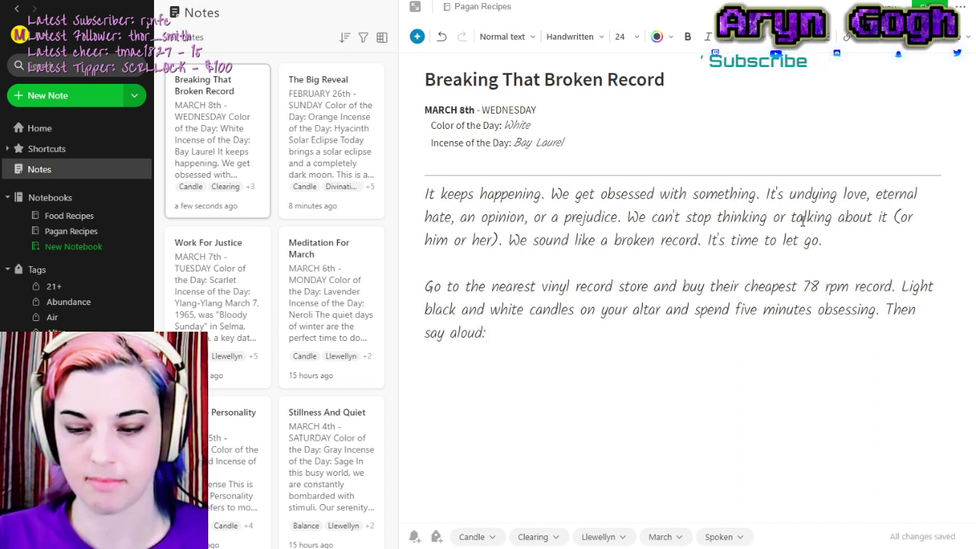
Add an indented italic paragraph: I need to let this go. I need to be mindful. I now break this broken record.
{"action": "key", "text": "Return"}
{"action": "key", "text": "Return"}
{"action": "key", "text": "Tab"}
{"action": "key", "text": "ctrl+i"}
{"action": "type", "text": "I need to let this go."}
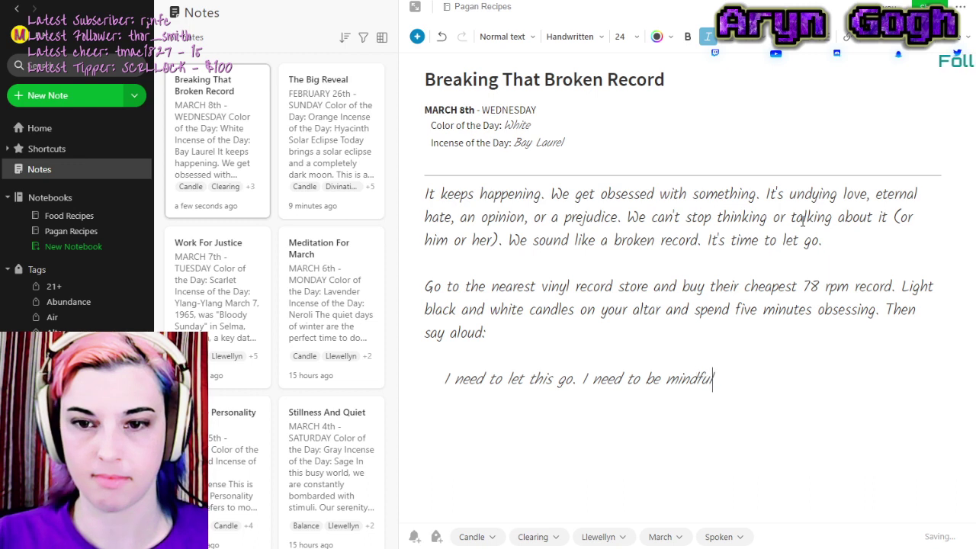
{"action": "type", "text": "I need to be mindful. I no"}
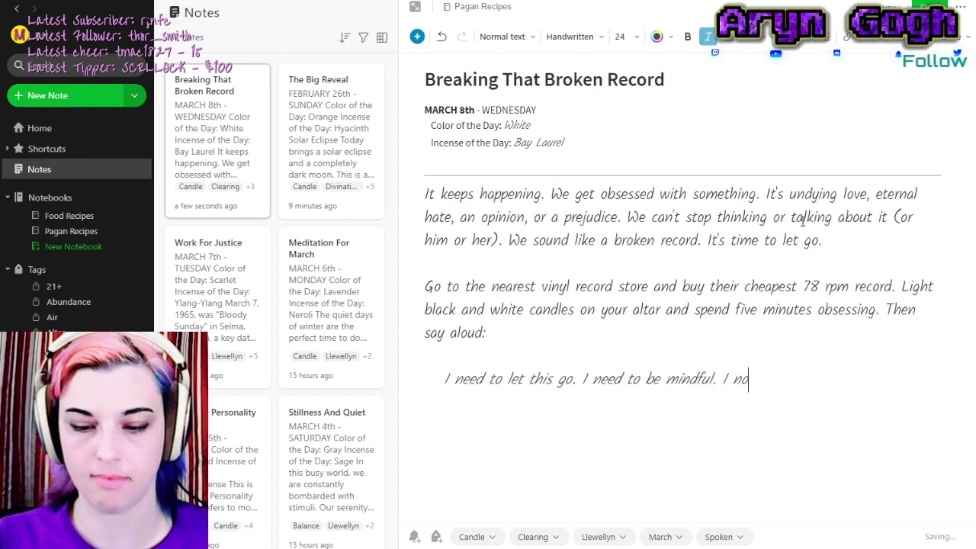
{"action": "type", "text": "w break this brok"}
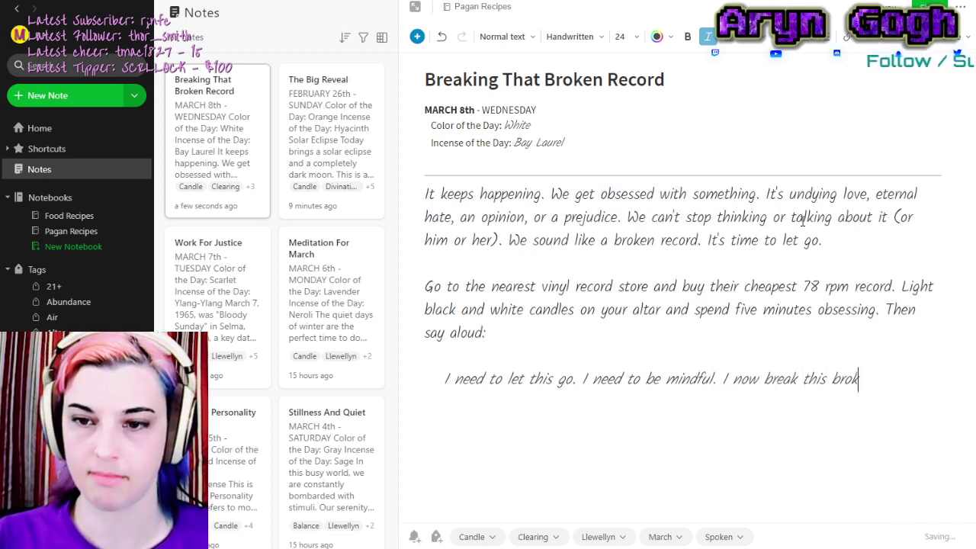
{"action": "type", "text": "en record."}
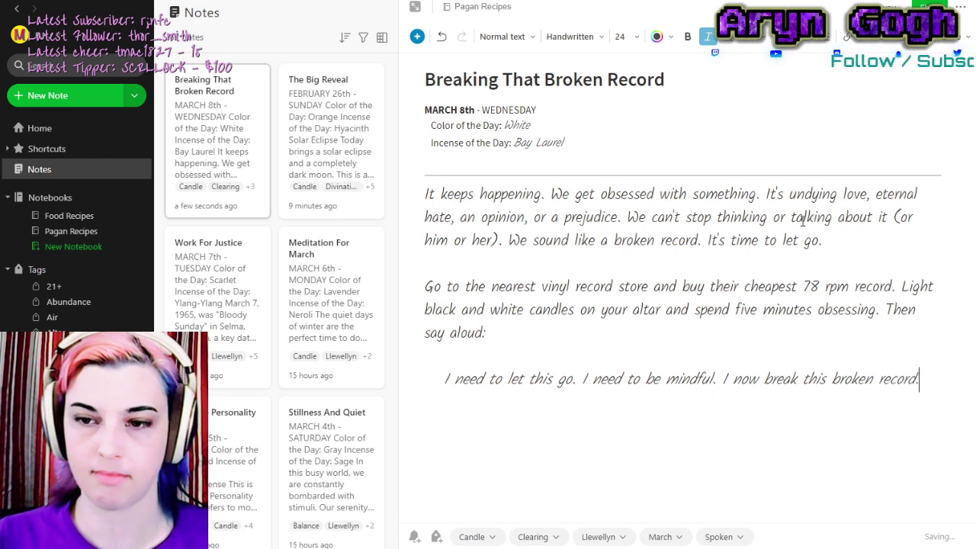
Add an unindented, non-italic paragraph: Break the record in half, then lay the pieces on your altar and be mindful.
{"action": "key", "text": "Return"}
{"action": "key", "text": "BackSpace"}
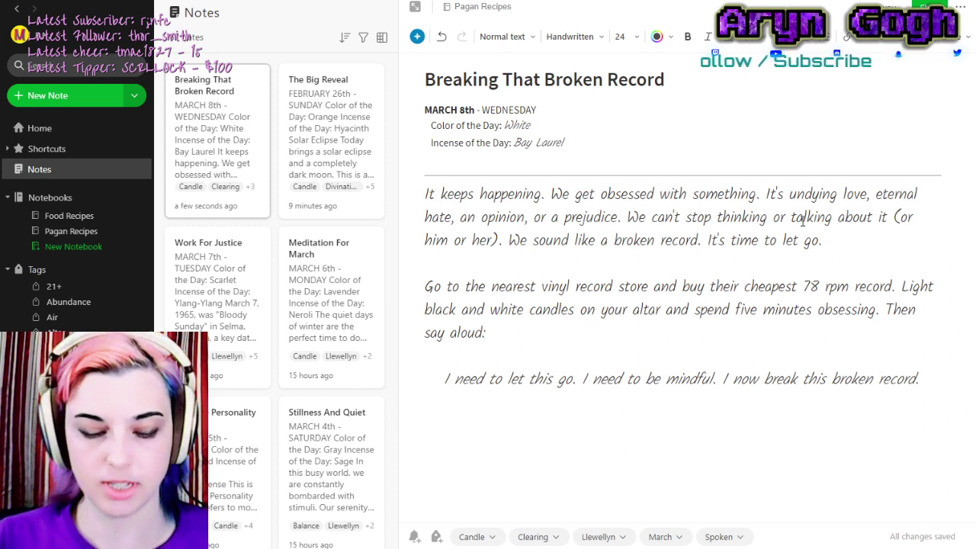
{"action": "type", "text": "Break"}
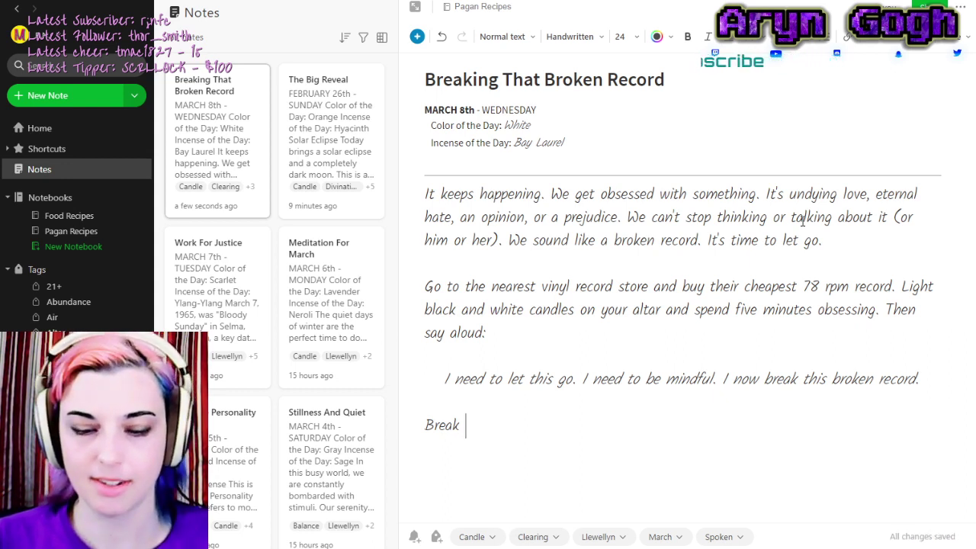
{"action": "type", "text": " th"}
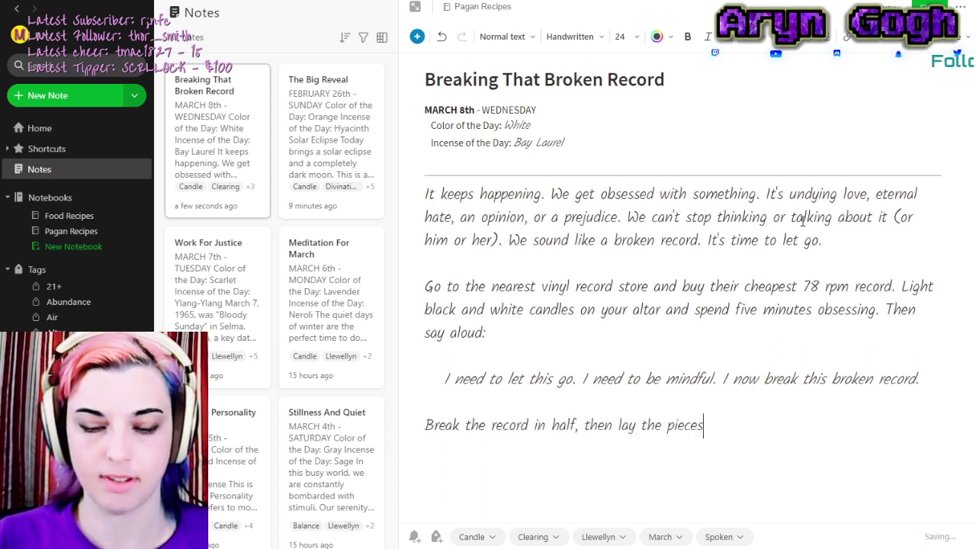
{"action": "type", "text": "tar"}
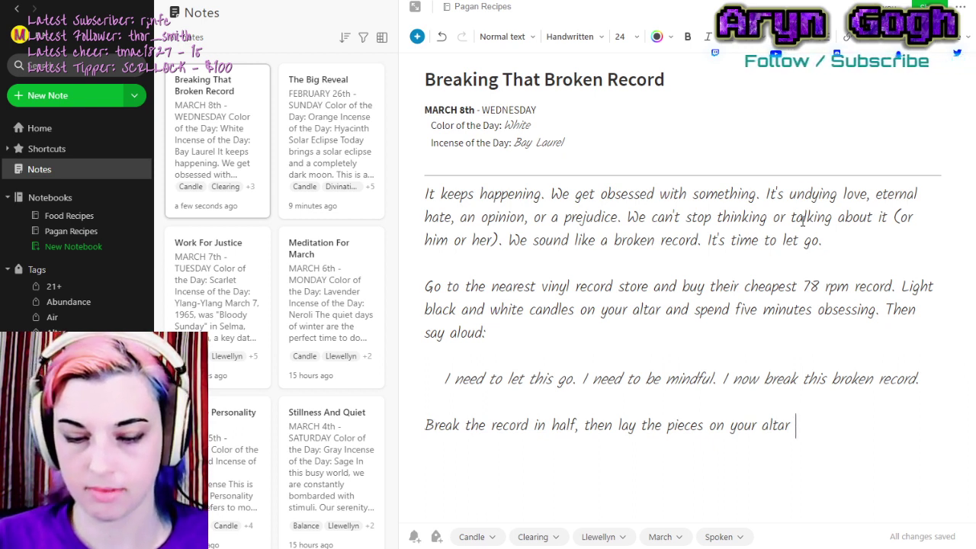
{"action": "type", "text": "and be"}
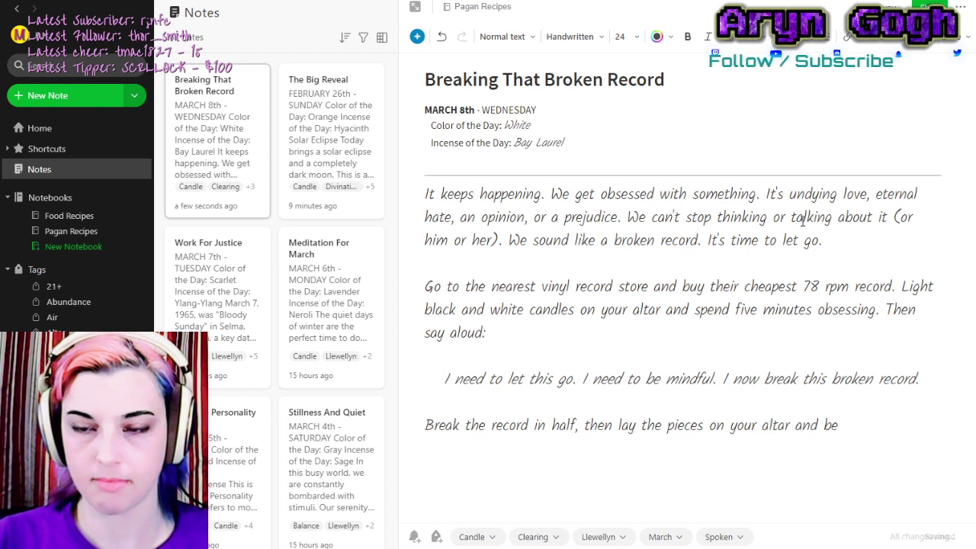
{"action": "type", "text": " mindful. "}
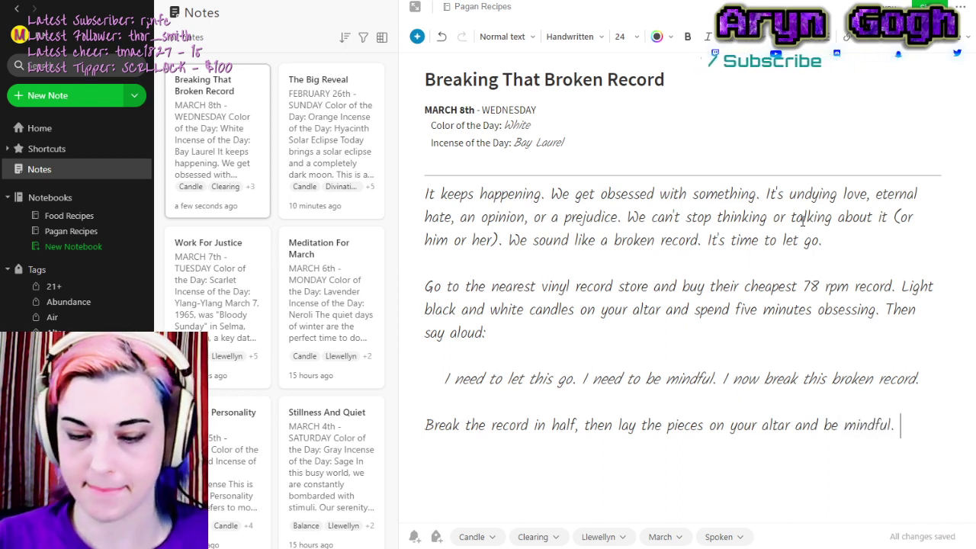
Extend the paragraph about breaking the record with: Stop yourself from speaking or thinking about your obsessions. Extinguish the candles.
{"action": "type", "text": "Stop yourself from speaking or thinking about your obsessions."}
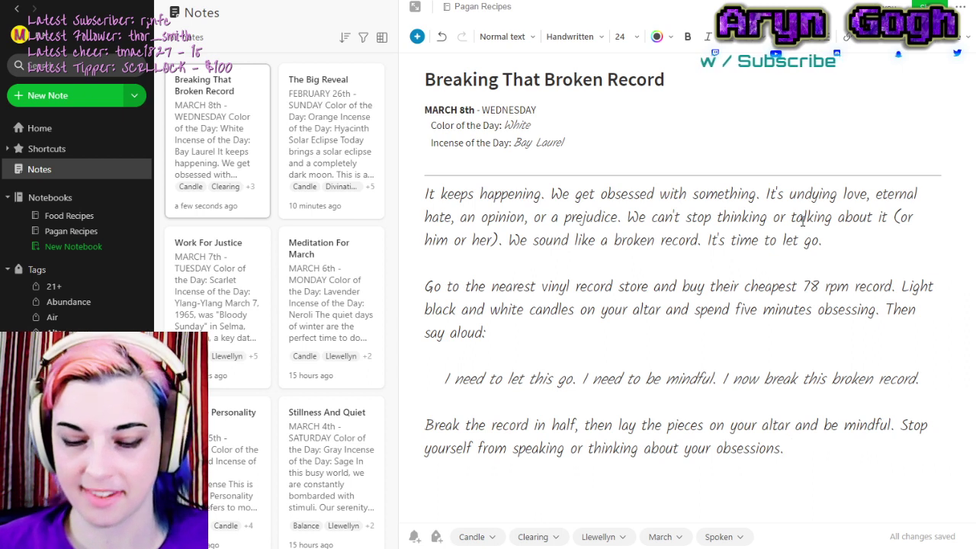
{"action": "type", "text": "E"}
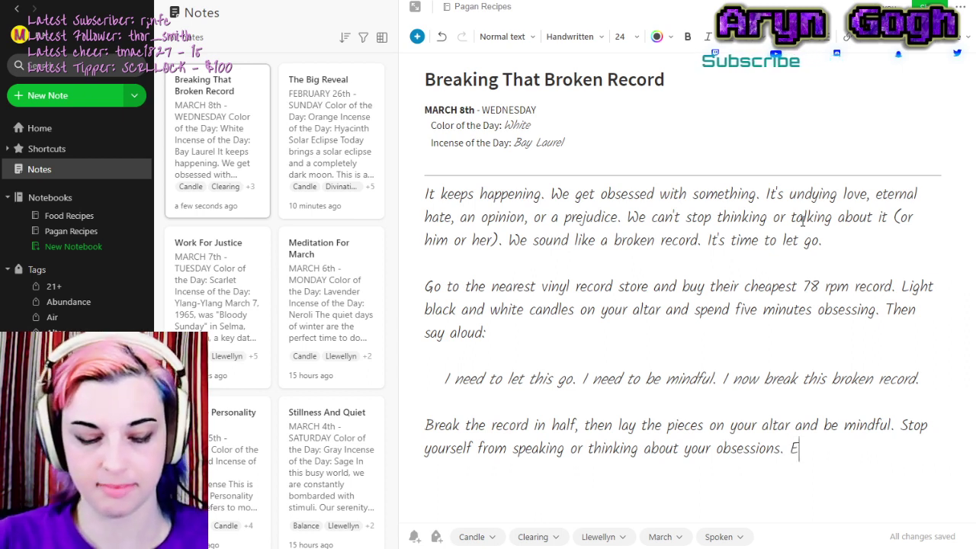
{"action": "type", "text": "xtinguish the candles."}
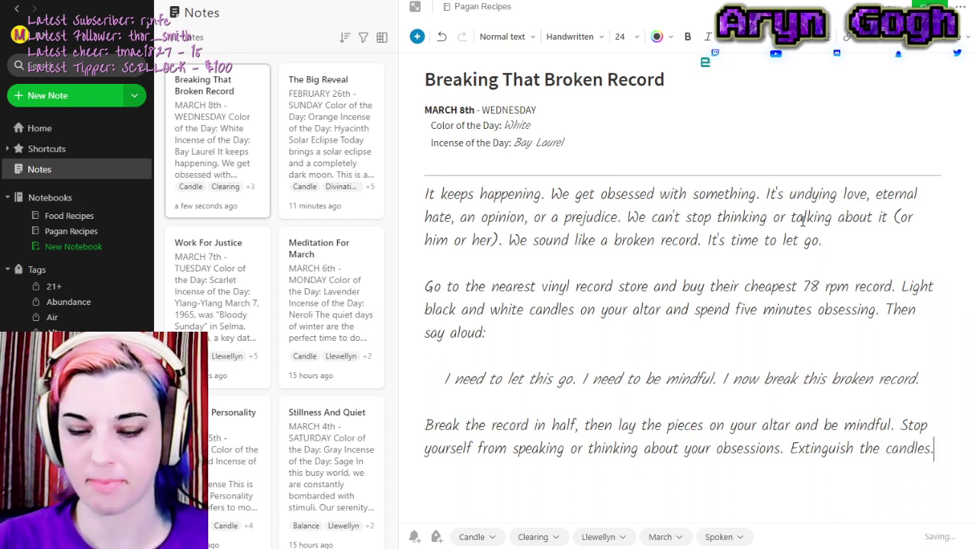
Add a new paragraph: The next day, light the candles again, repeat your affirmation, and break the halves in half.
{"action": "key", "text": "Return"}
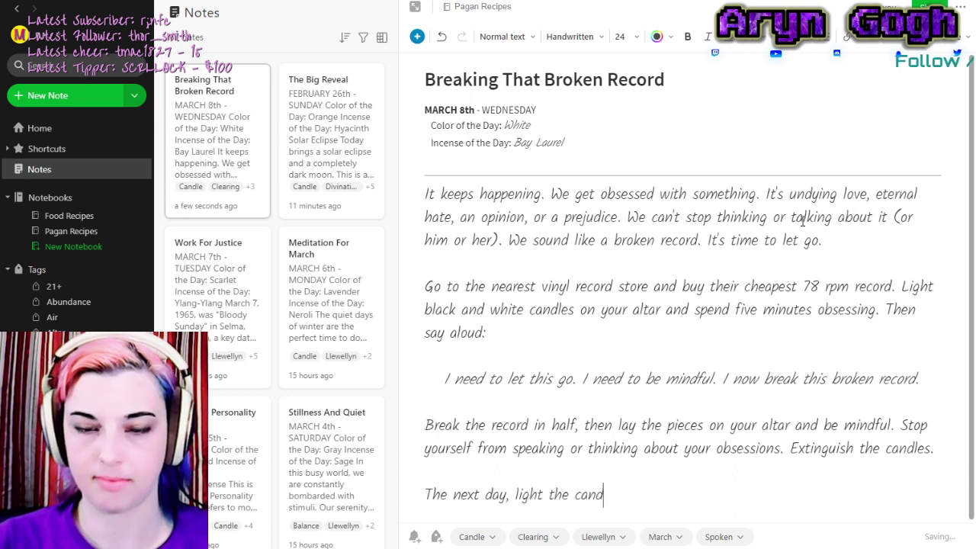
{"action": "type", "text": "The next day, light the candles again, repe"}
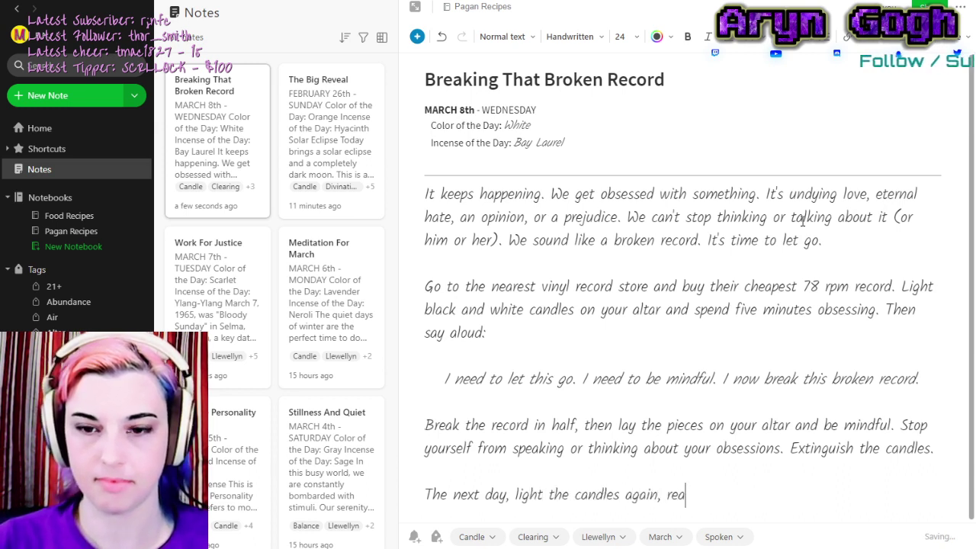
{"action": "type", "text": "at your affi"}
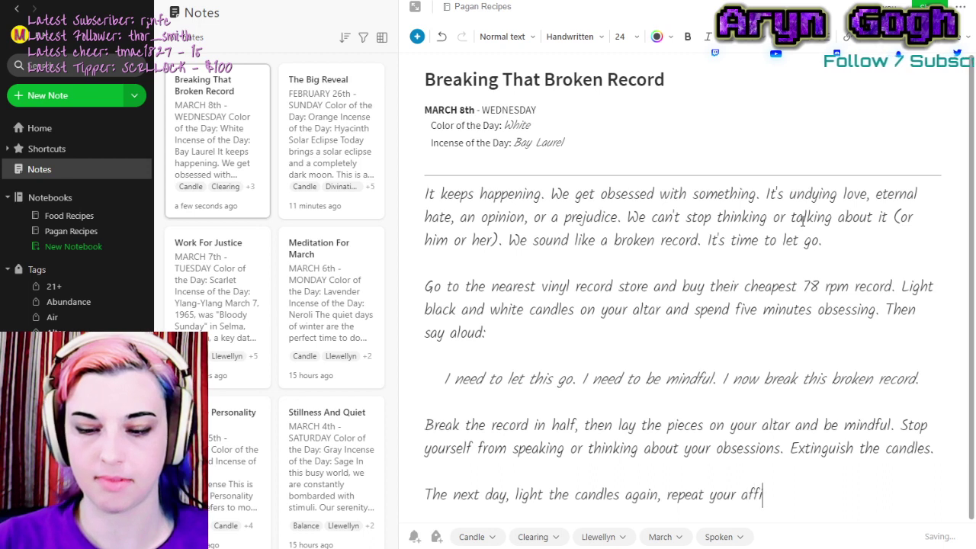
{"action": "type", "text": "rmation, and "}
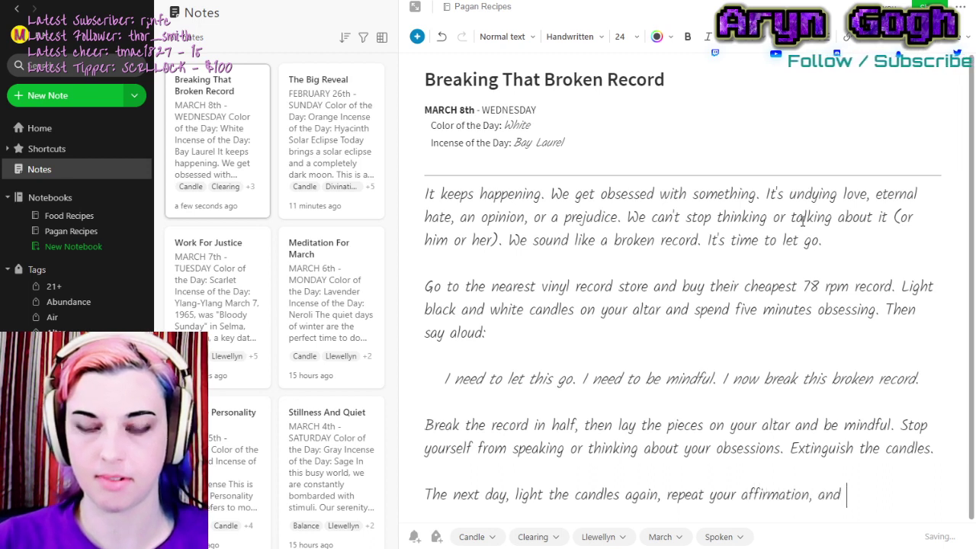
{"action": "type", "text": "break the halv"}
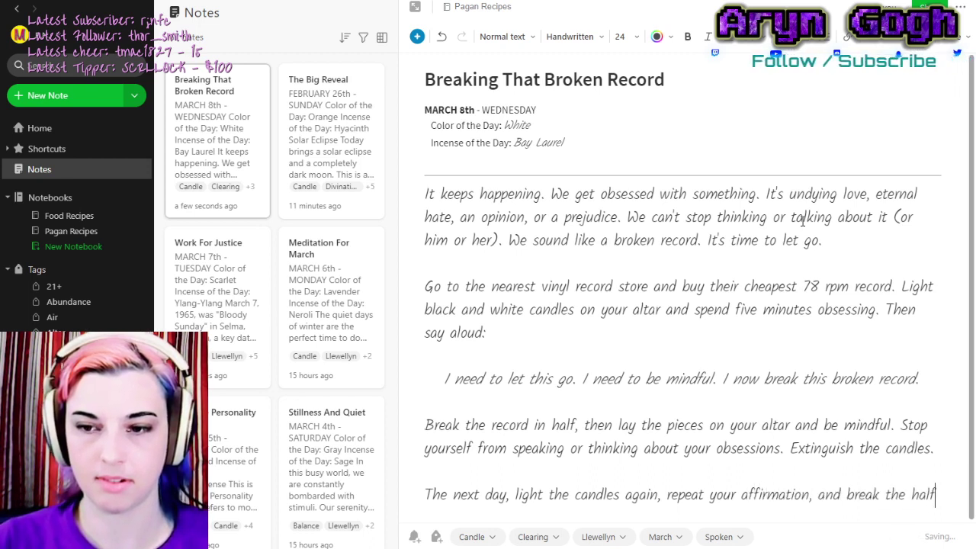
{"action": "type", "text": "es in half. "}
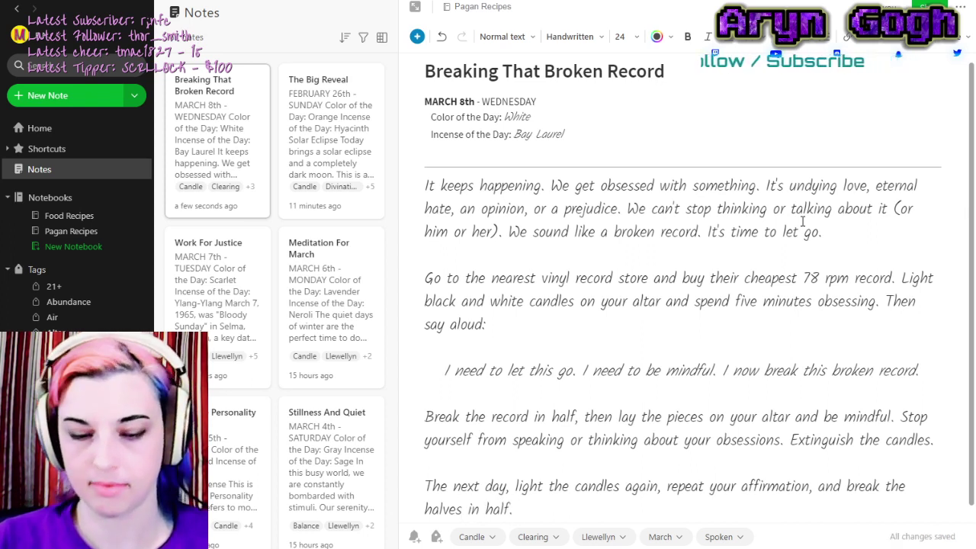
Continue the last paragraph with: On the third day, repeat the affirmation and shatter each piece of.
{"action": "type", "text": "On e"}
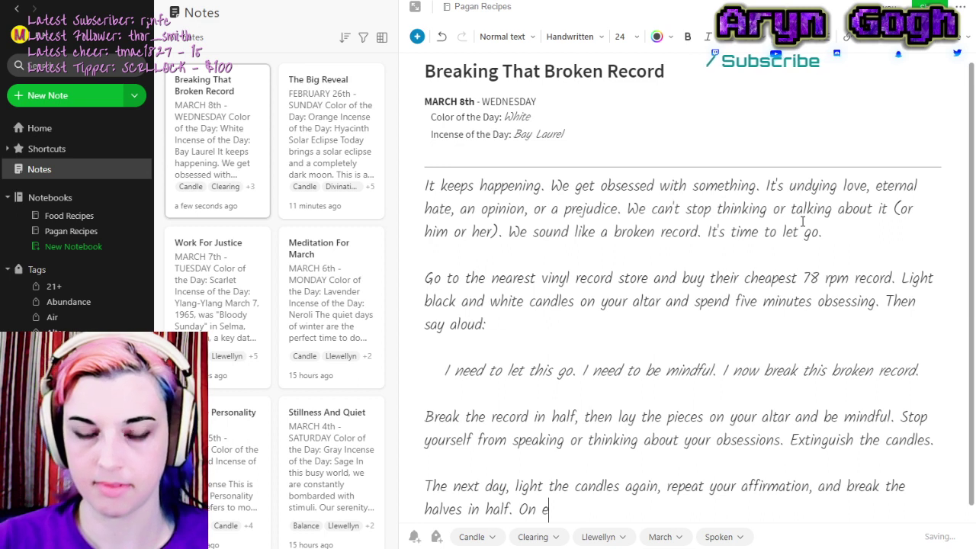
{"action": "key", "text": "BackSpace"}
{"action": "type", "text": "the thirs"}
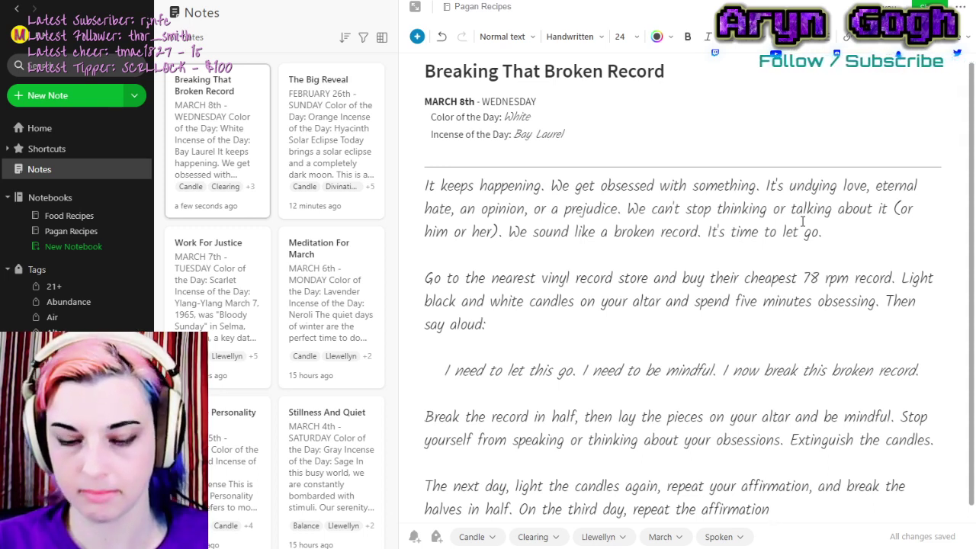
{"action": "type", "text": "and s"}
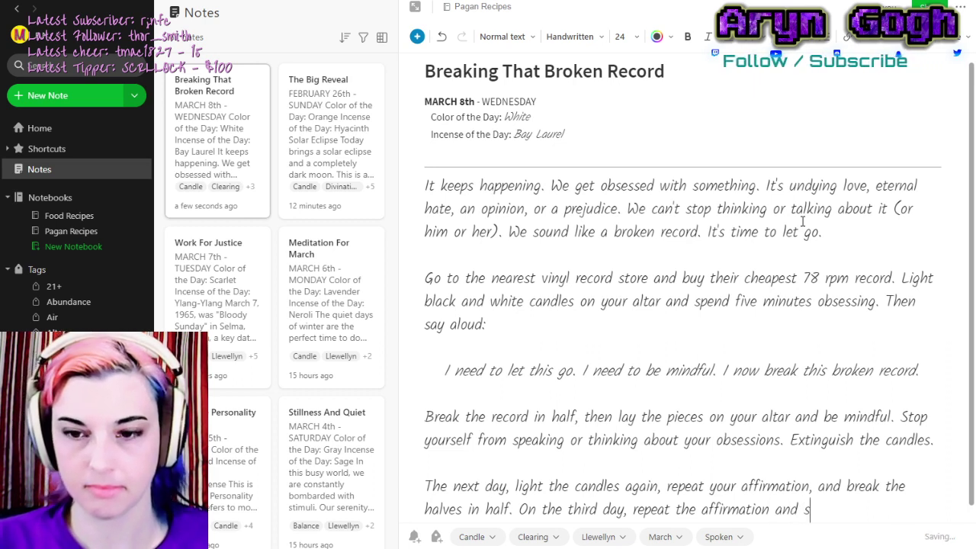
{"action": "type", "text": "hatter ea"}
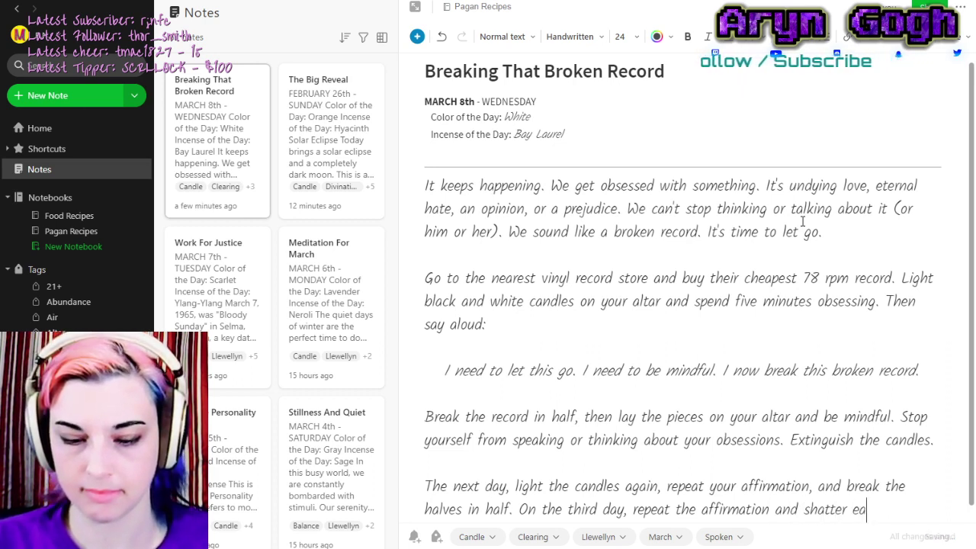
{"action": "type", "text": "ch piece of t"}
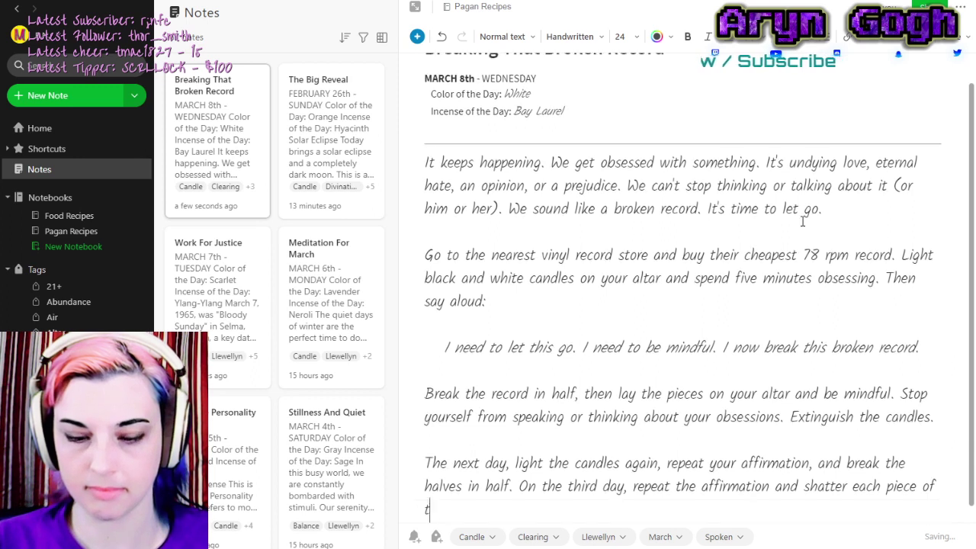
Complete the last paragraph with: the broken record. Carry one piece in your pocket to remind you to be mindful.
{"action": "type", "text": "he broken record. Carry one piece in your pocket to remind your"}
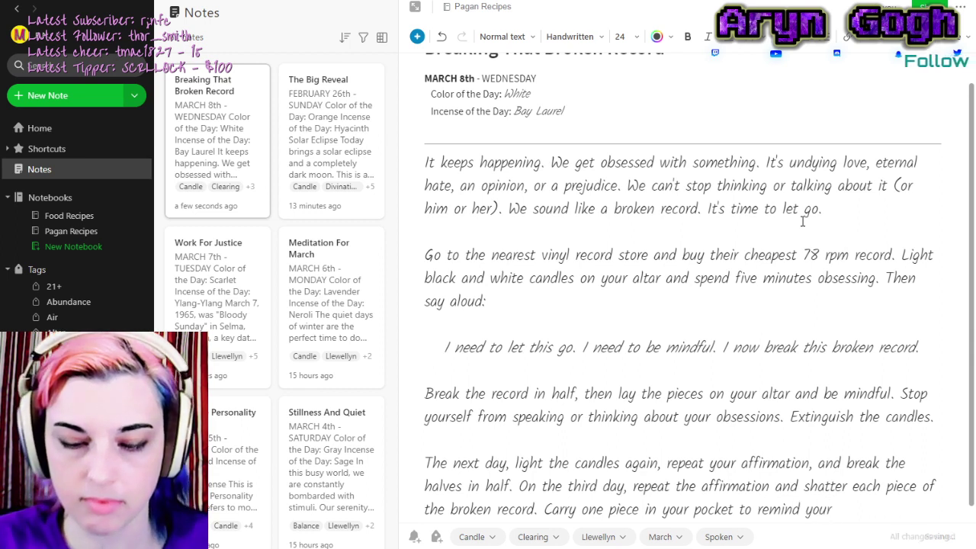
{"action": "key", "text": "BackSpace"}
{"action": "type", "text": "to"}
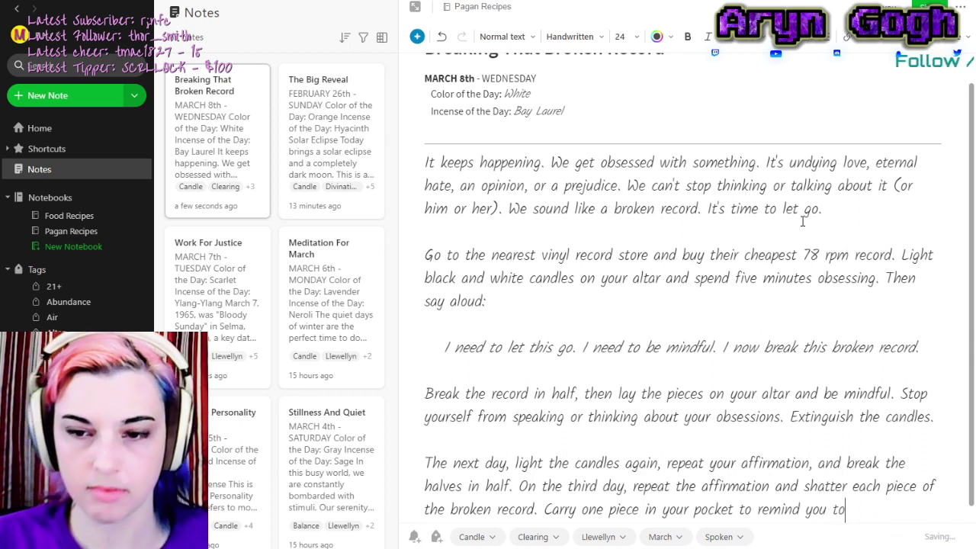
{"action": "type", "text": " be mi"}
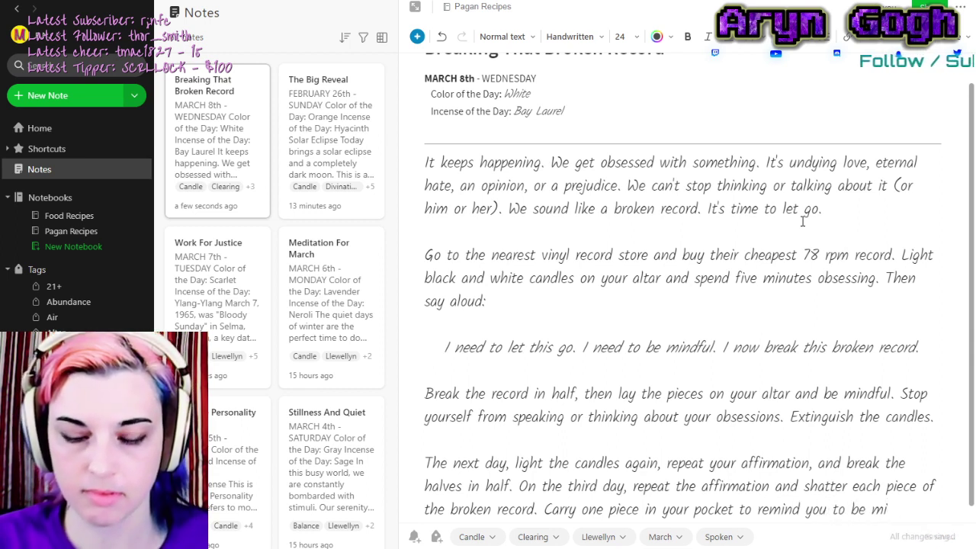
{"action": "type", "text": "ndful."}
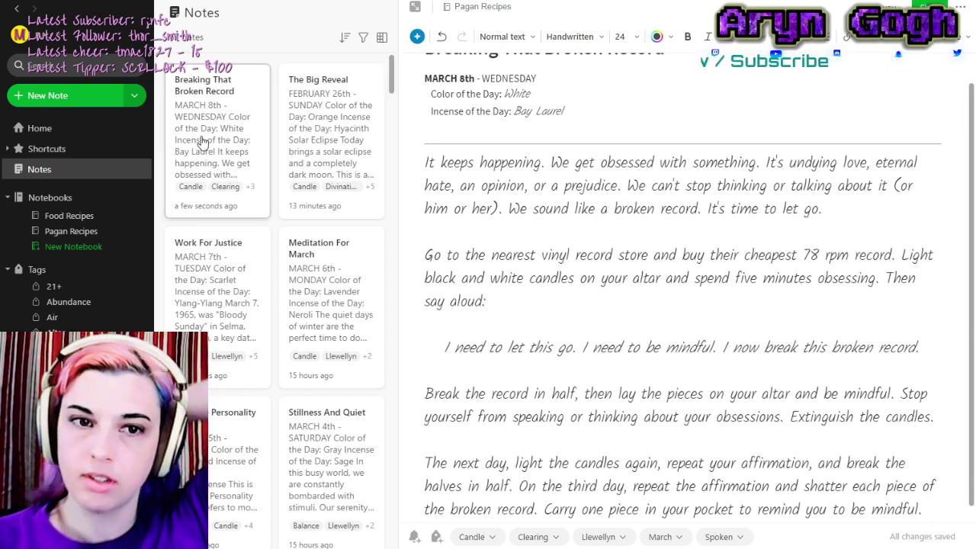
Duplicate the "Breaking That Broken Record" note and open the copy.
{"action": "left_click", "coordinate": [233, 128]}
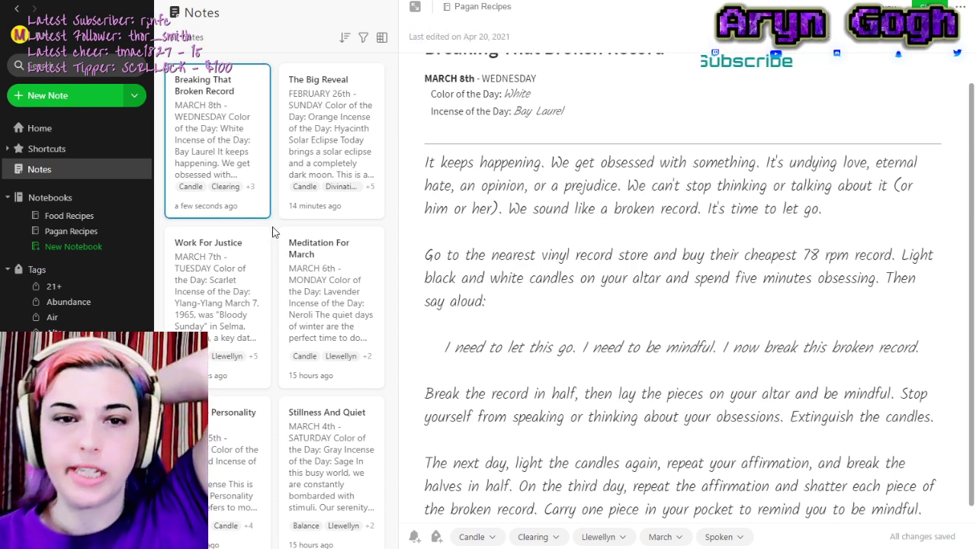
{"action": "key", "text": "ctrl+d"}
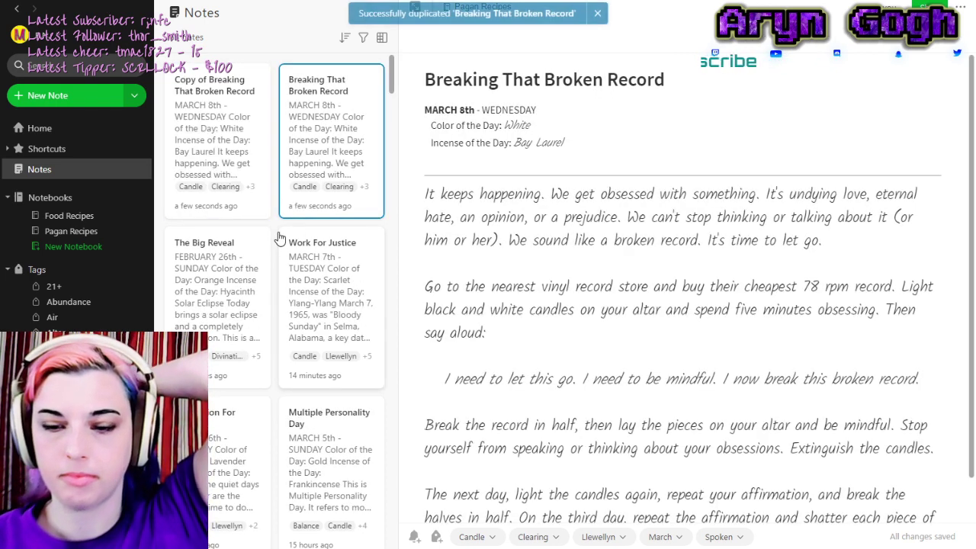
{"action": "left_click", "coordinate": [246, 145]}
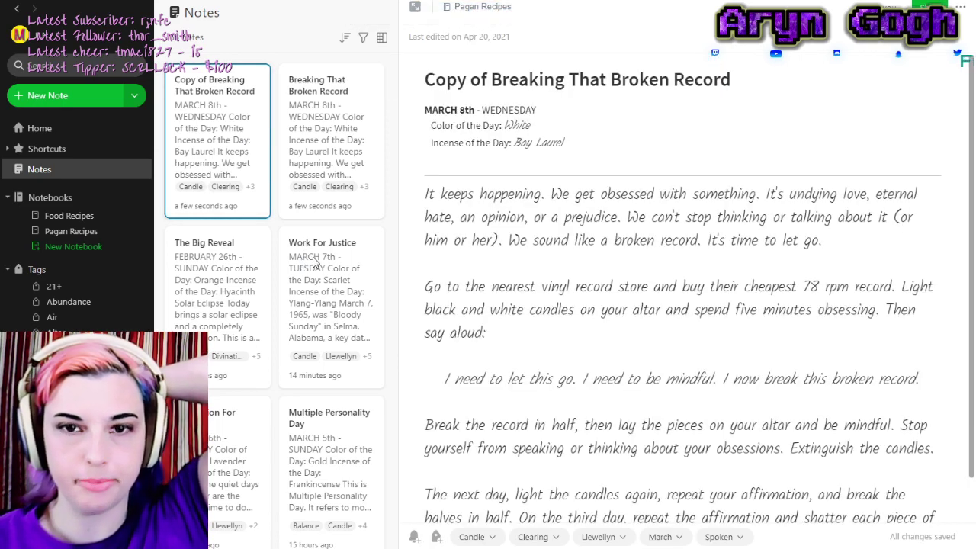
Remove the Clearing, Candle and Spoken tags from the copied note.
{"action": "key", "text": "ctrl+alt+t"}
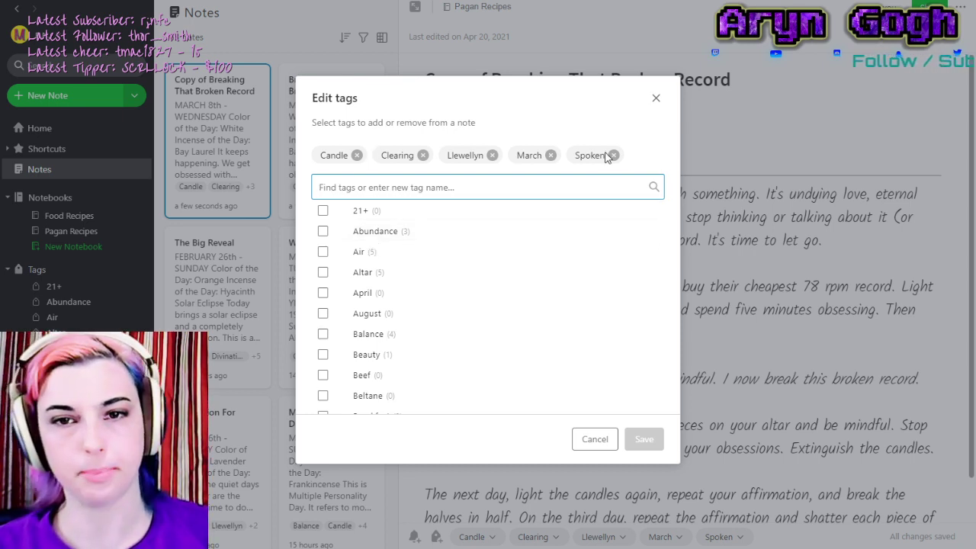
{"action": "left_click", "coordinate": [423, 154]}
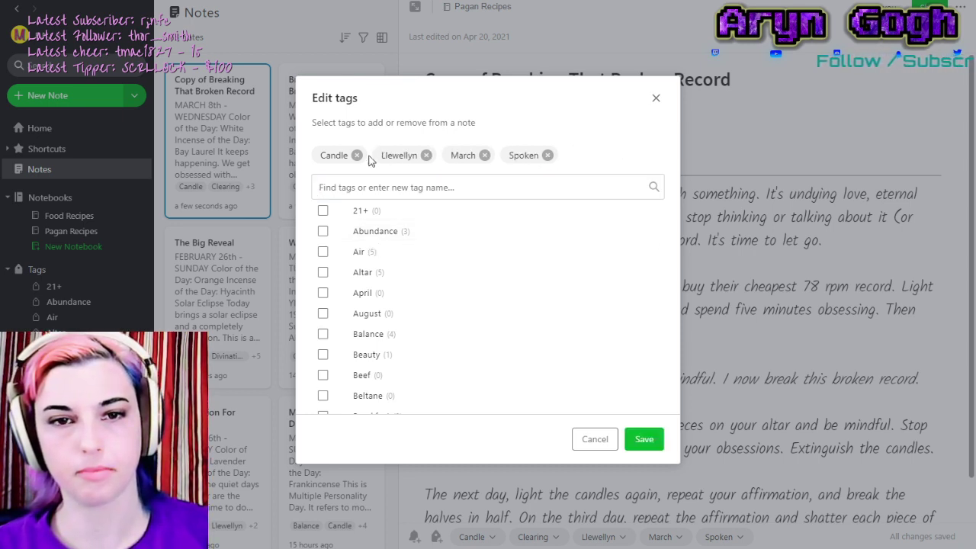
{"action": "left_click", "coordinate": [356, 154]}
{"action": "left_click", "coordinate": [486, 155]}
Add the existing tags Success, Spoken and Written to the copied note and save the tag changes.
{"action": "left_click", "coordinate": [479, 187]}
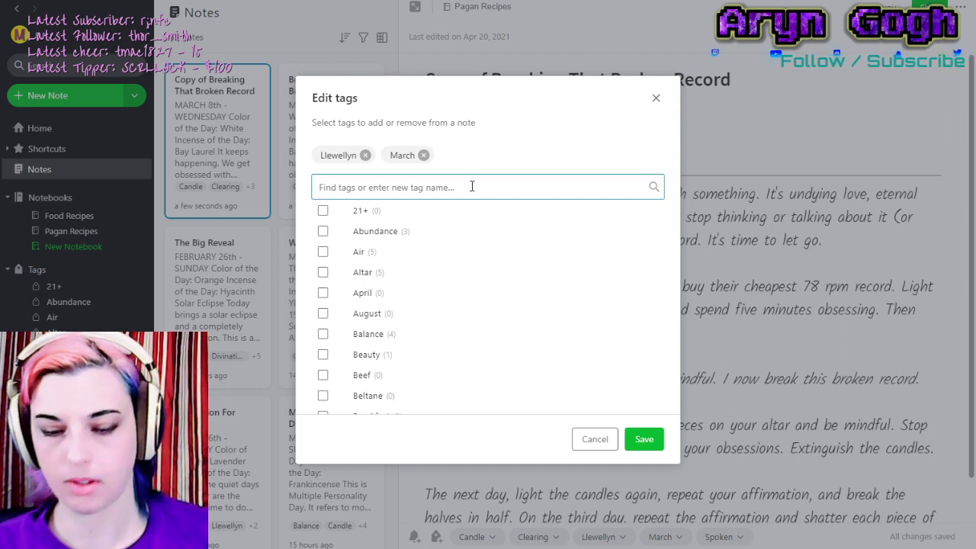
{"action": "type", "text": "su"}
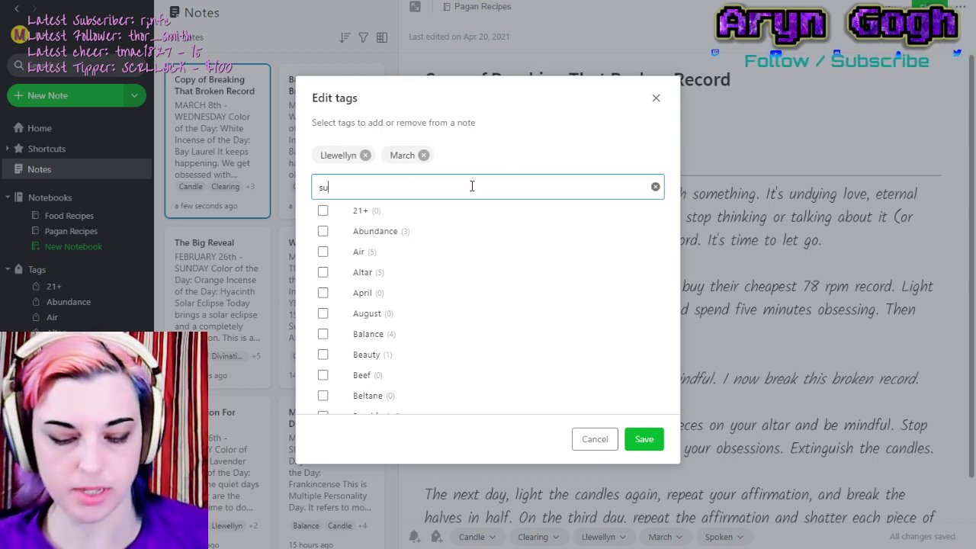
{"action": "left_click", "coordinate": [323, 231]}
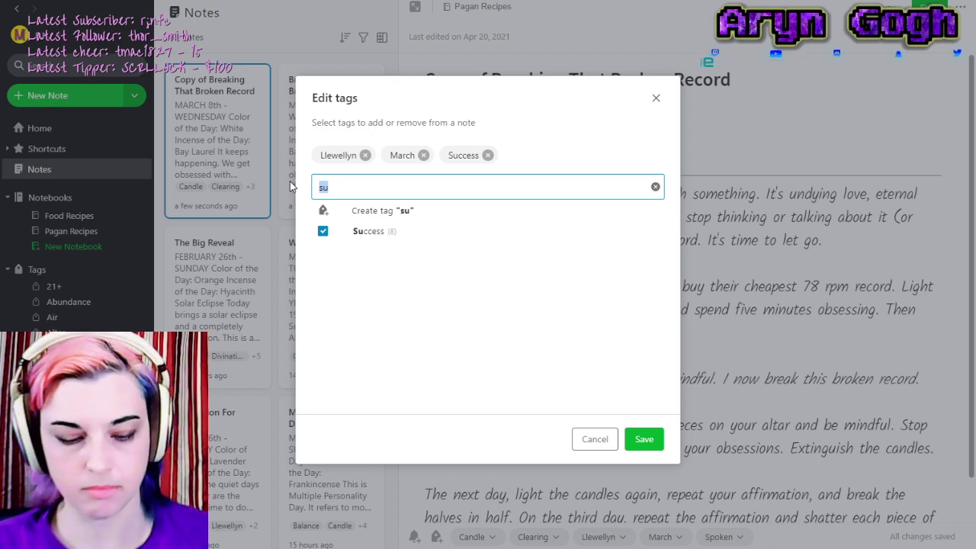
{"action": "type", "text": "spo"}
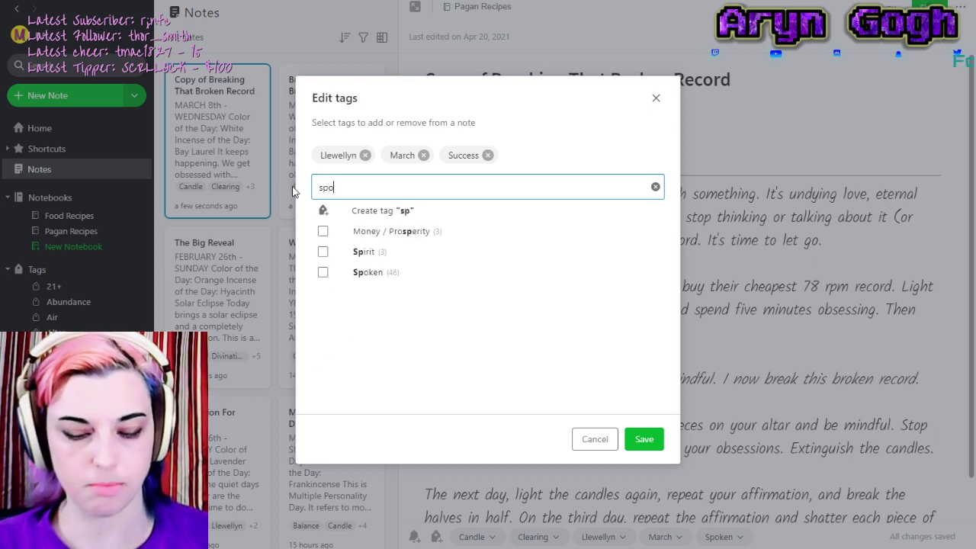
{"action": "key", "text": "Down"}
{"action": "key", "text": "Return"}
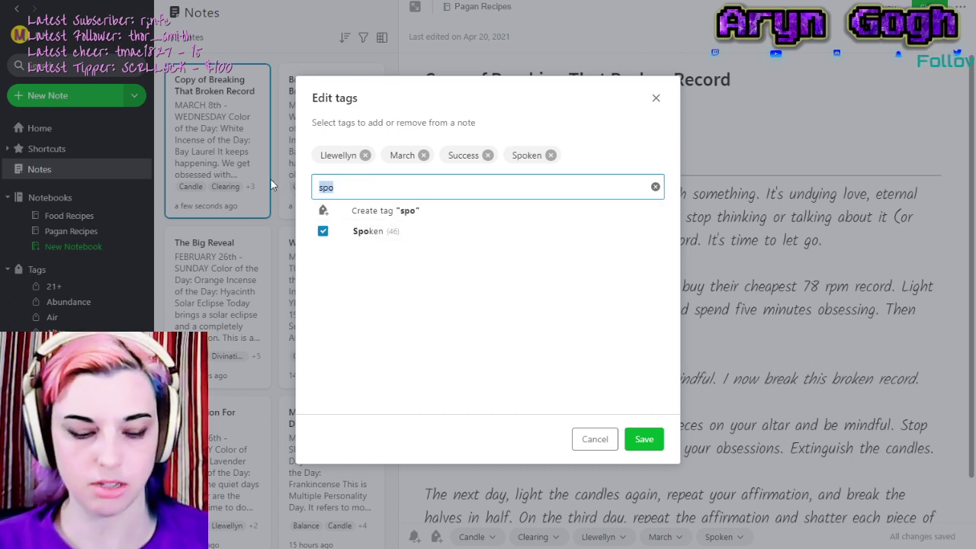
{"action": "type", "text": "writ"}
{"action": "left_click", "coordinate": [325, 232]}
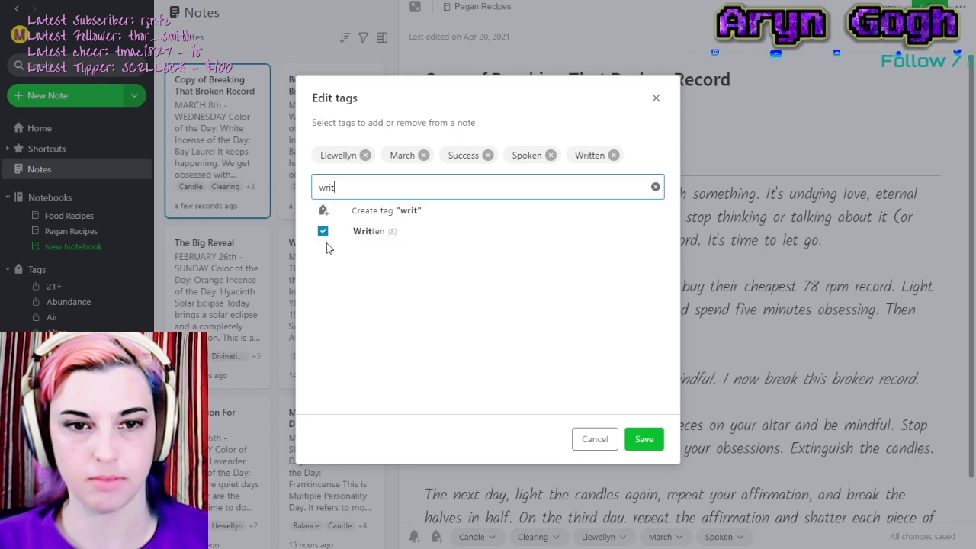
{"action": "left_click", "coordinate": [640, 439]}
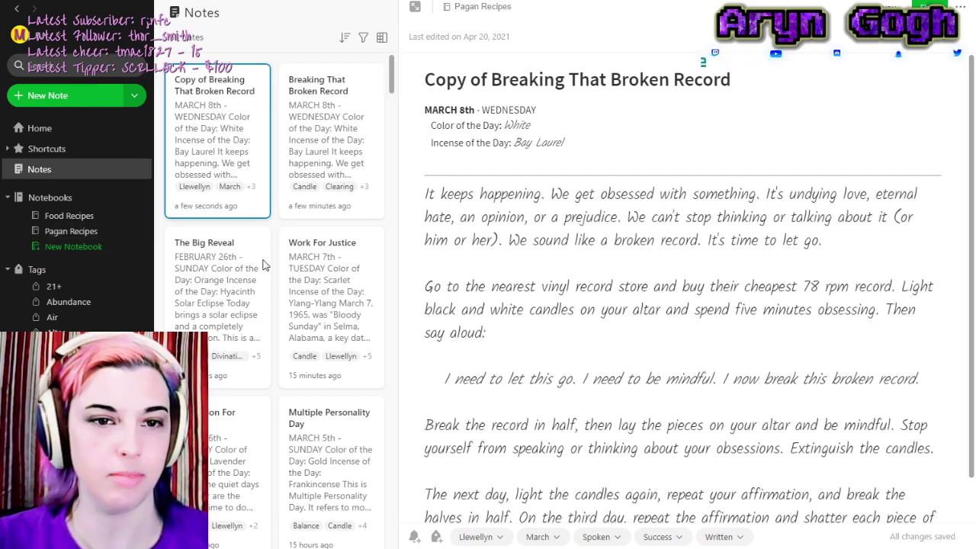
{"action": "key", "text": "ctrl+alt+t"}
{"action": "type", "text": "s"}
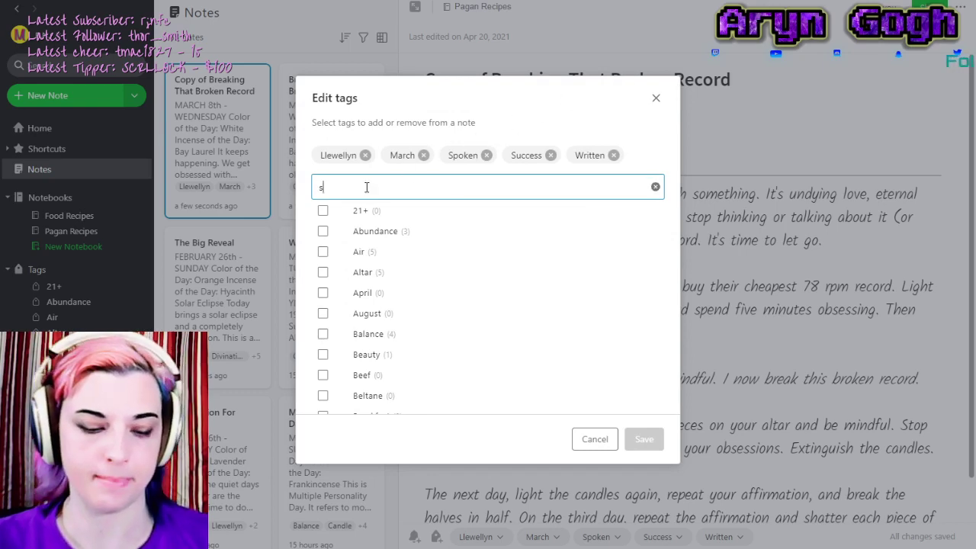
{"action": "type", "text": "e"}
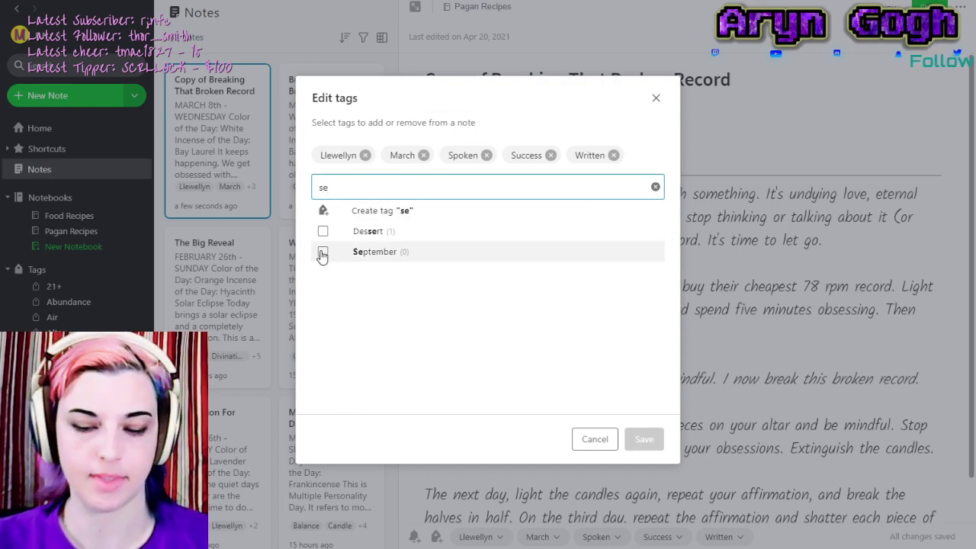
{"action": "key", "text": "BackSpace"}
{"action": "key", "text": "BackSpace"}
{"action": "left_click", "coordinate": [595, 440]}
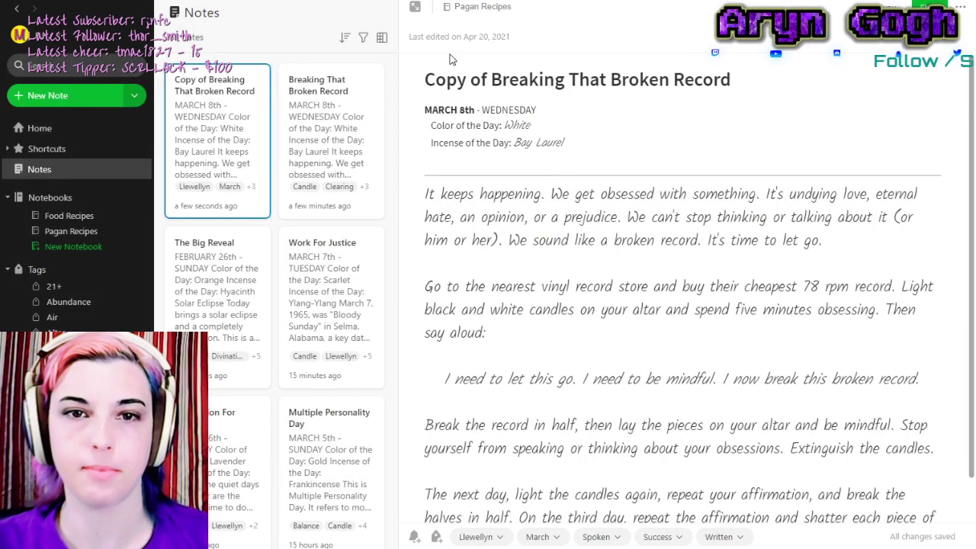
Replace the copied note's title with "Save The Day Spell".
{"action": "left_click_drag", "start_coordinate": [425, 80], "coordinate": [760, 85]}
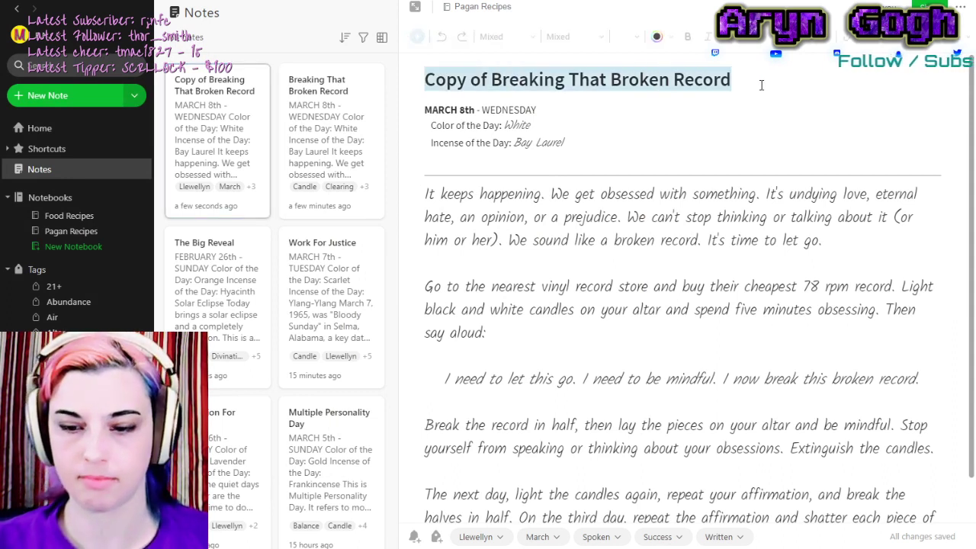
{"action": "type", "text": "Save Te"}
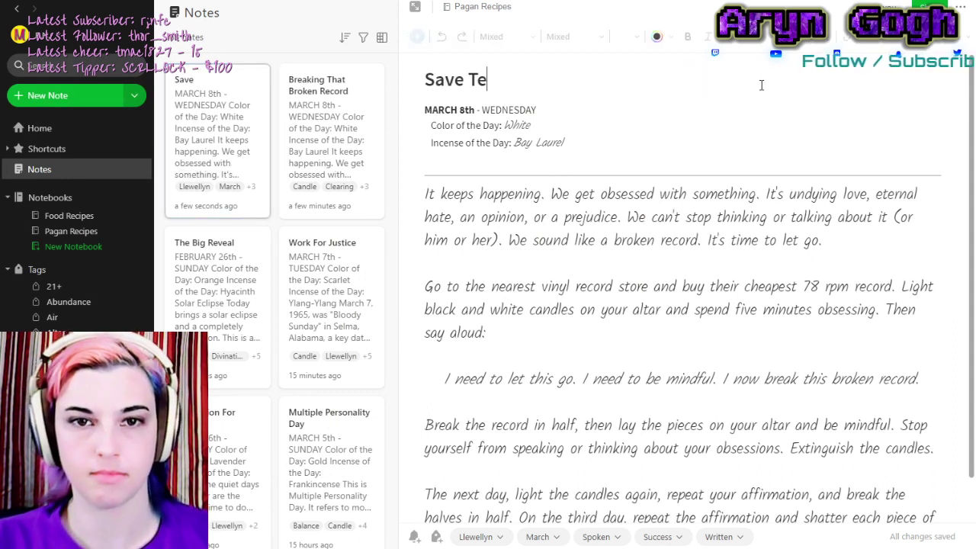
{"action": "key", "text": "BackSpace"}
{"action": "type", "text": "eh"}
{"action": "key", "text": "BackSpace"}
{"action": "key", "text": "BackSpace"}
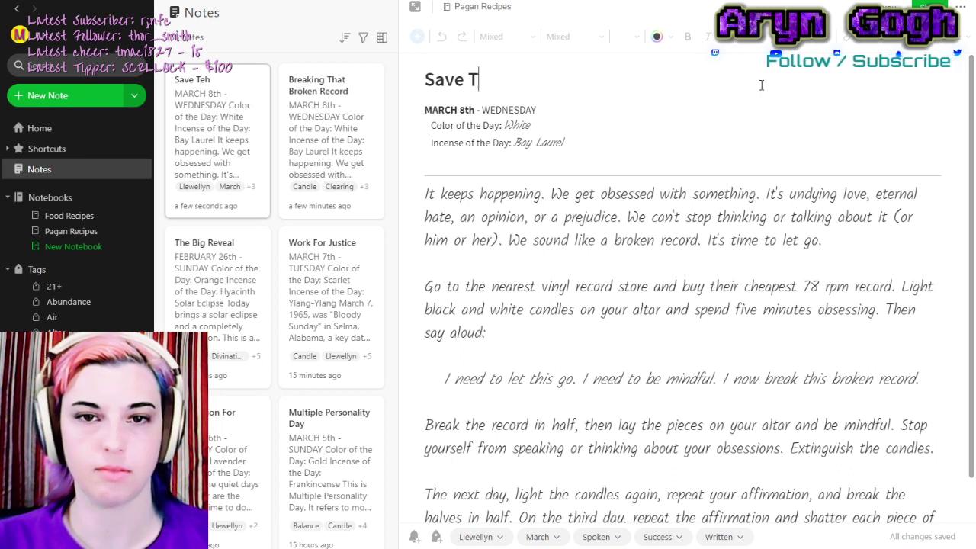
{"action": "type", "text": "eh D"}
{"action": "key", "text": "BackSpace"}
{"action": "key", "text": "BackSpace"}
{"action": "key", "text": "BackSpace"}
{"action": "key", "text": "BackSpace"}
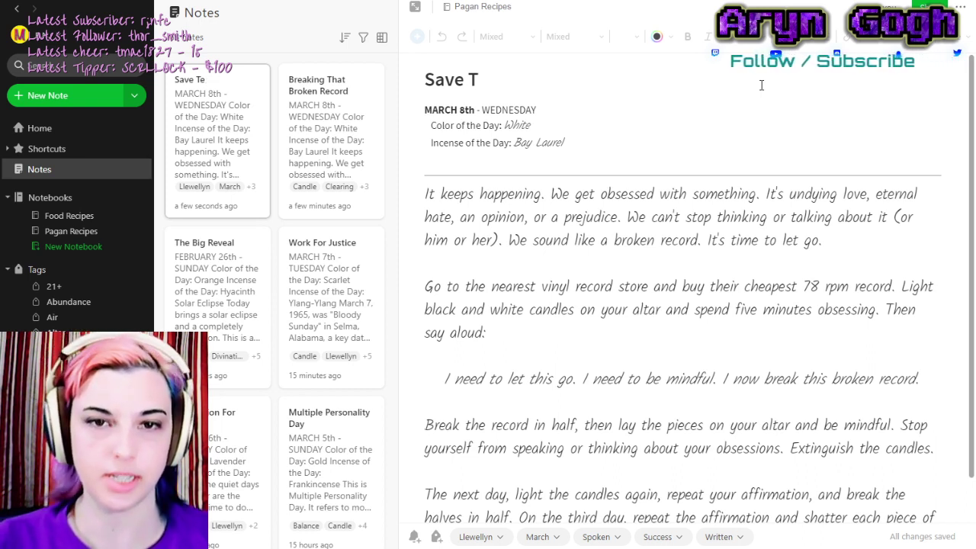
{"action": "type", "text": "he Day Spell"}
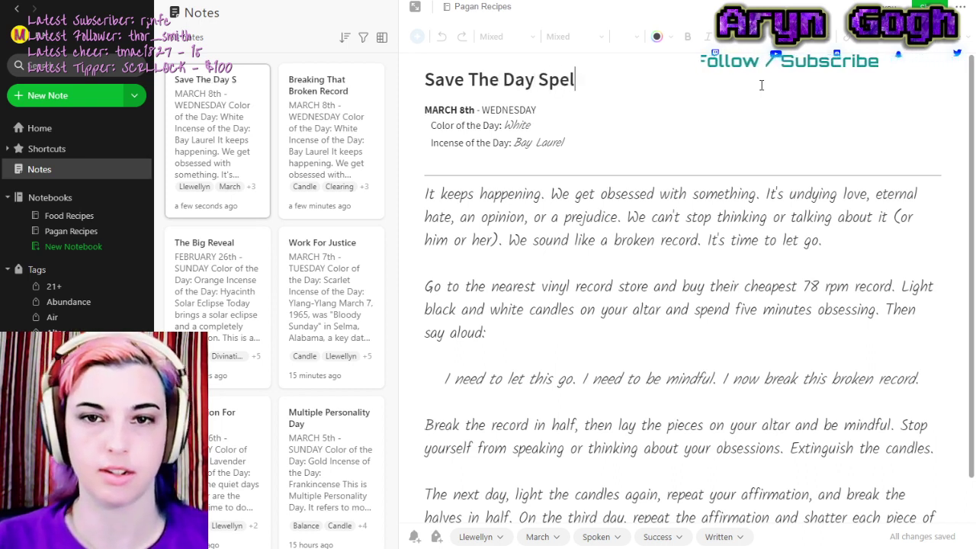
Update the note's header to MARCH 9th - THURSDAY, with Purple as Color of the Day and Myrrh as Incense of the Day.
{"action": "left_click", "coordinate": [462, 109]}
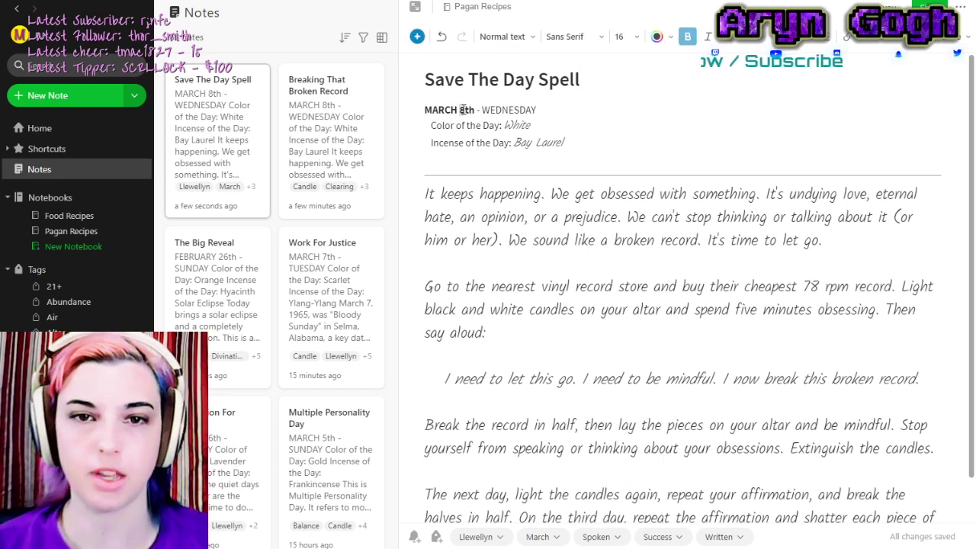
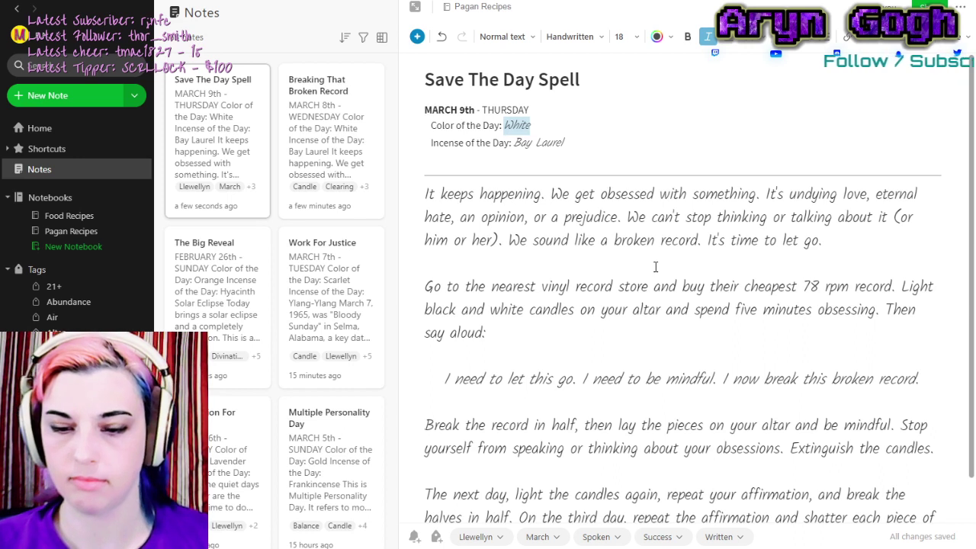
{"action": "type", "text": "Purple"}
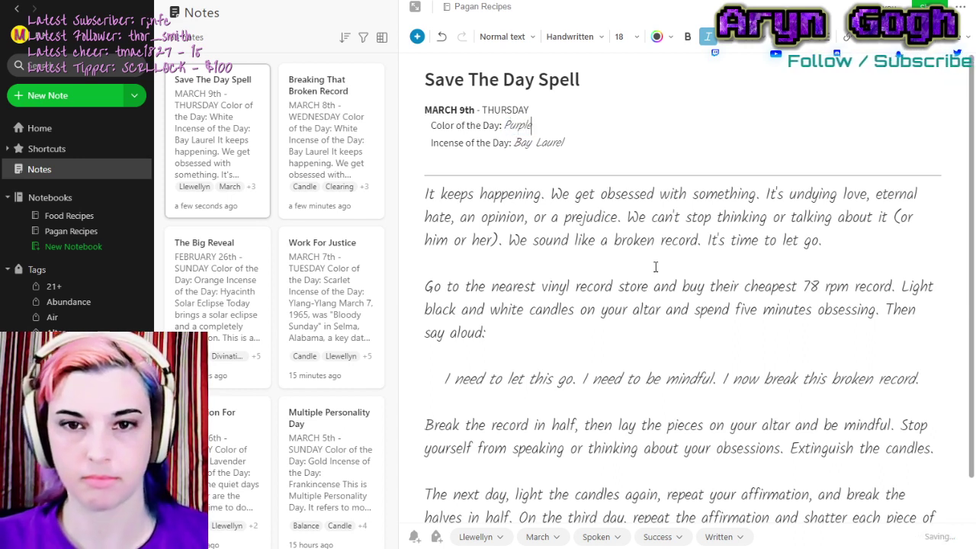
{"action": "left_click_drag", "start_coordinate": [513, 142], "coordinate": [564, 143]}
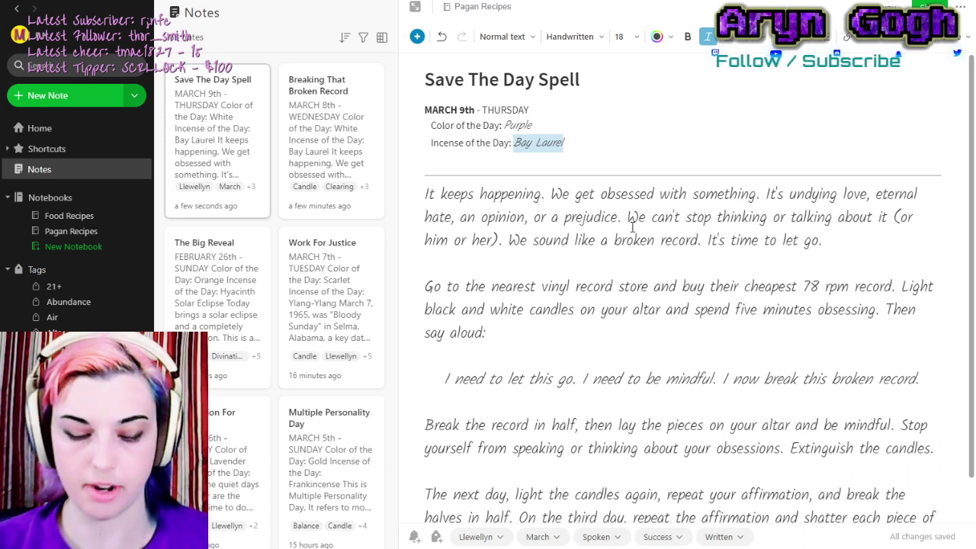
{"action": "type", "text": "M"}
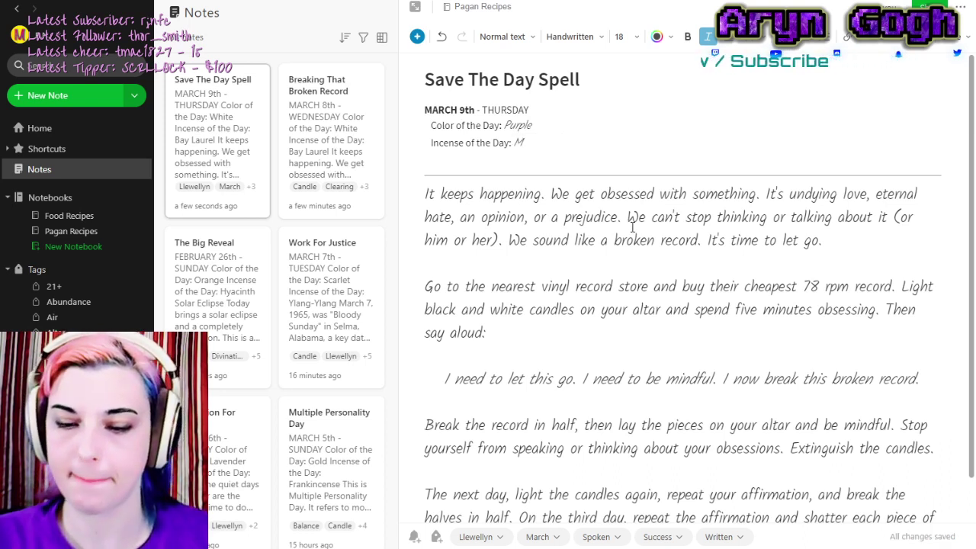
{"action": "type", "text": "yrrh"}
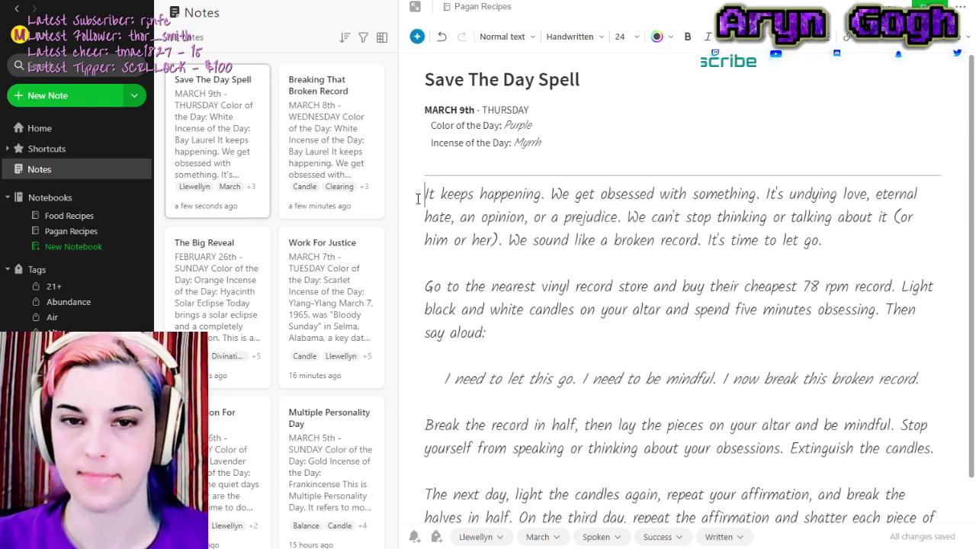
Replace the copied body text with the opening words "Following a devastating brain", correcting the spelling of "devastating".
{"action": "left_click_drag", "start_coordinate": [419, 196], "coordinate": [918, 494]}
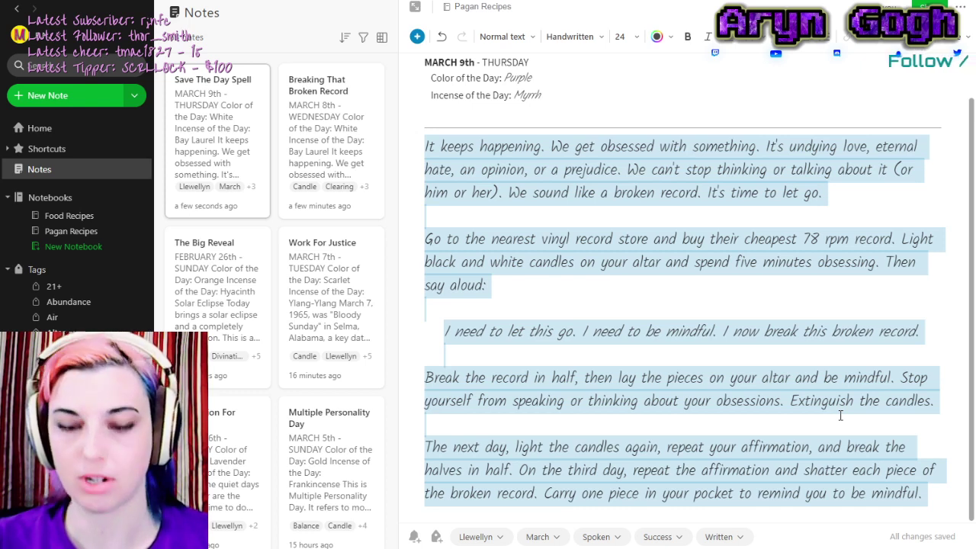
{"action": "type", "text": "Foll"}
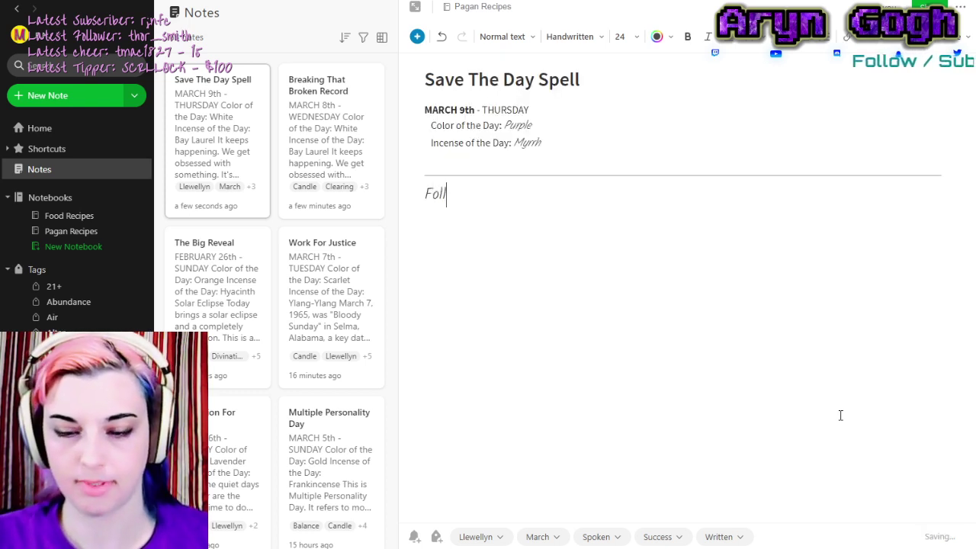
{"action": "type", "text": "owing a "}
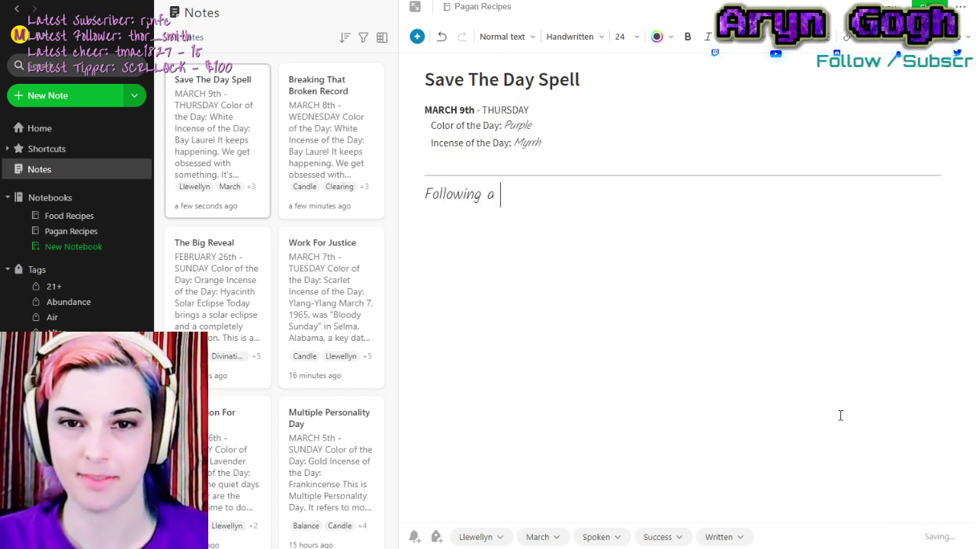
{"action": "type", "text": "devestating bra"}
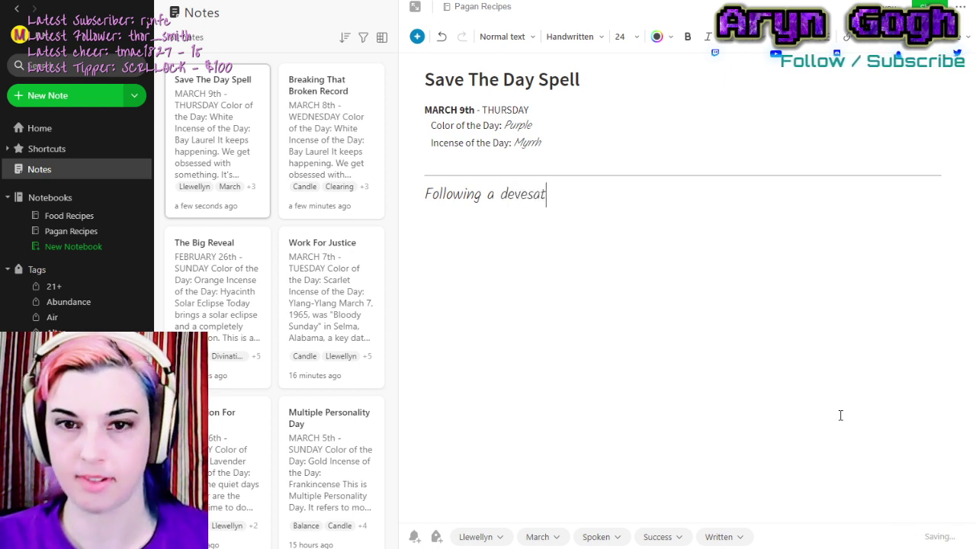
{"action": "type", "text": "in"}
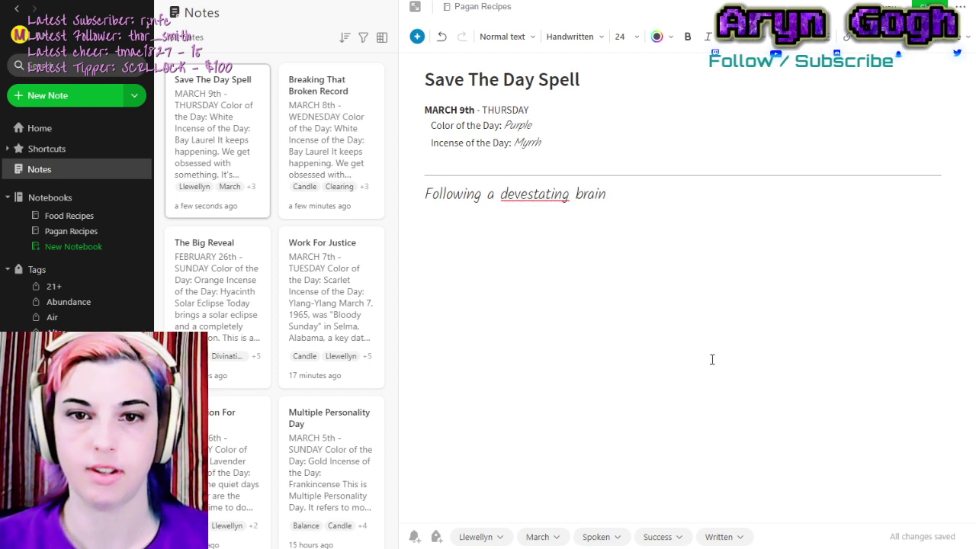
{"action": "double_click", "coordinate": [526, 196]}
{"action": "left_click", "coordinate": [544, 213]}
{"action": "left_click", "coordinate": [645, 208]}
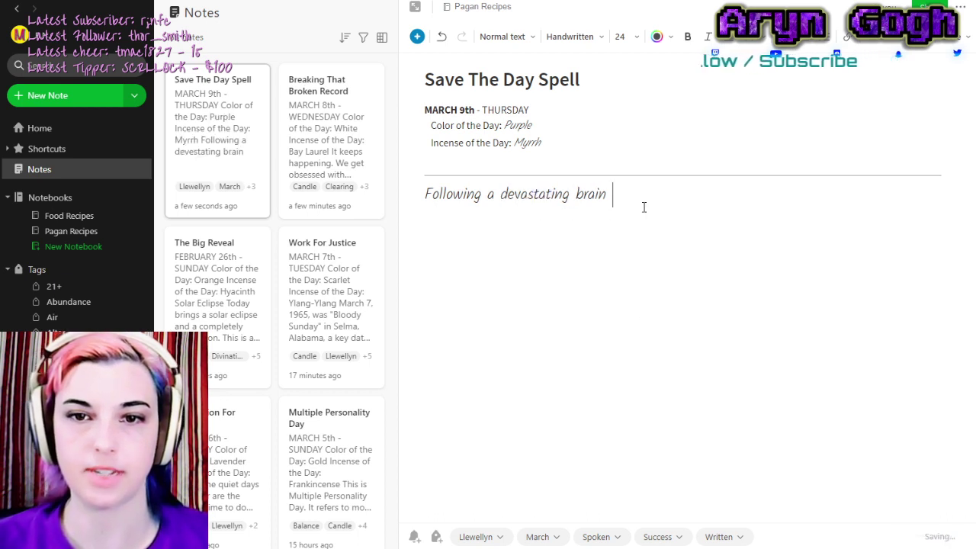
Finish the opening sentence with "injury, Hal Elrod created the acronym SAVERS to remember practices he undertakes each morning that "save" the day.".
{"action": "type", "text": "in"}
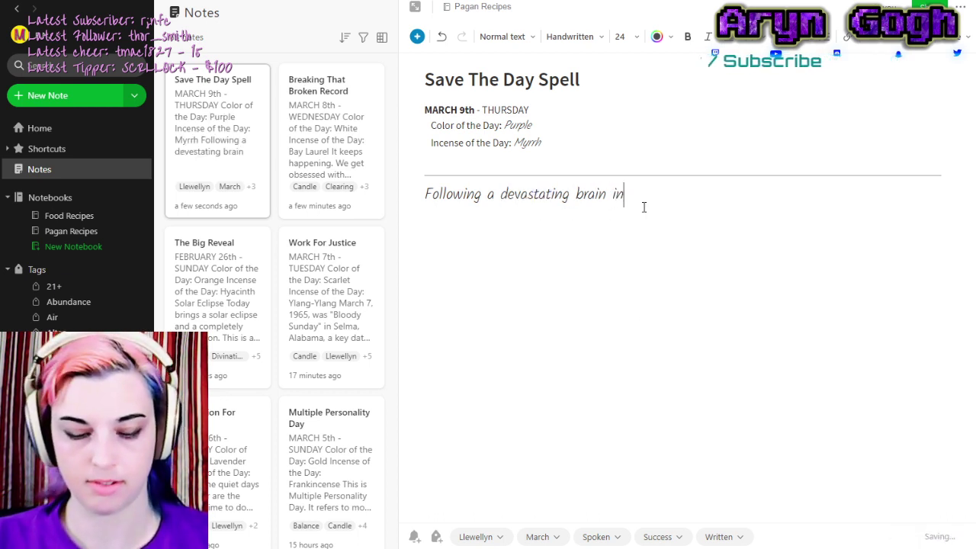
{"action": "type", "text": "jury, Hal Elrod created the acronym SAVERS to remem"}
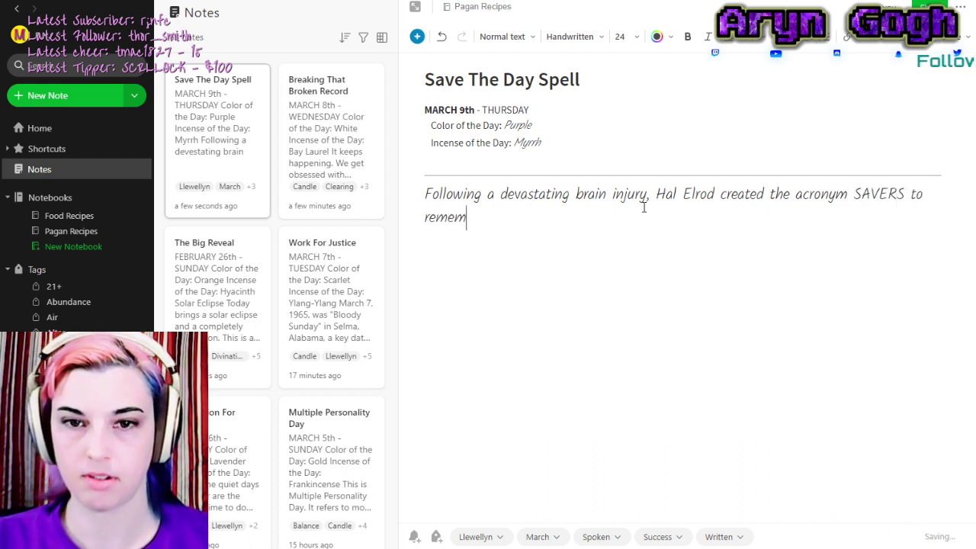
{"action": "type", "text": "ber practi"}
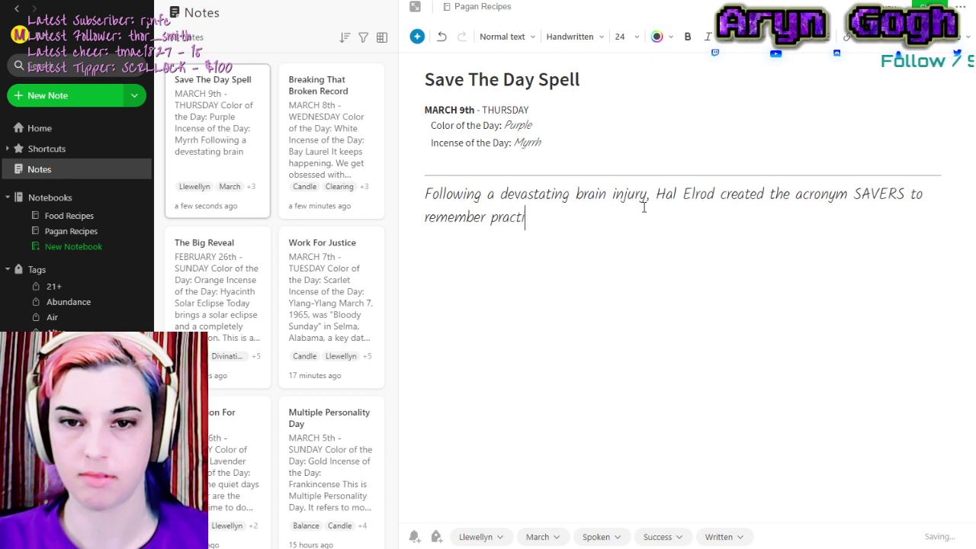
{"action": "type", "text": "ces he "}
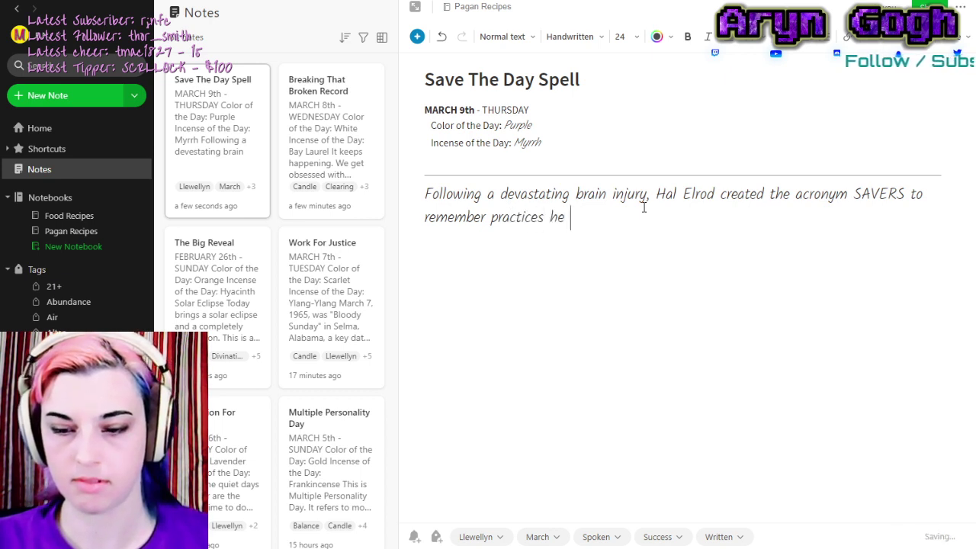
{"action": "type", "text": "undertake"}
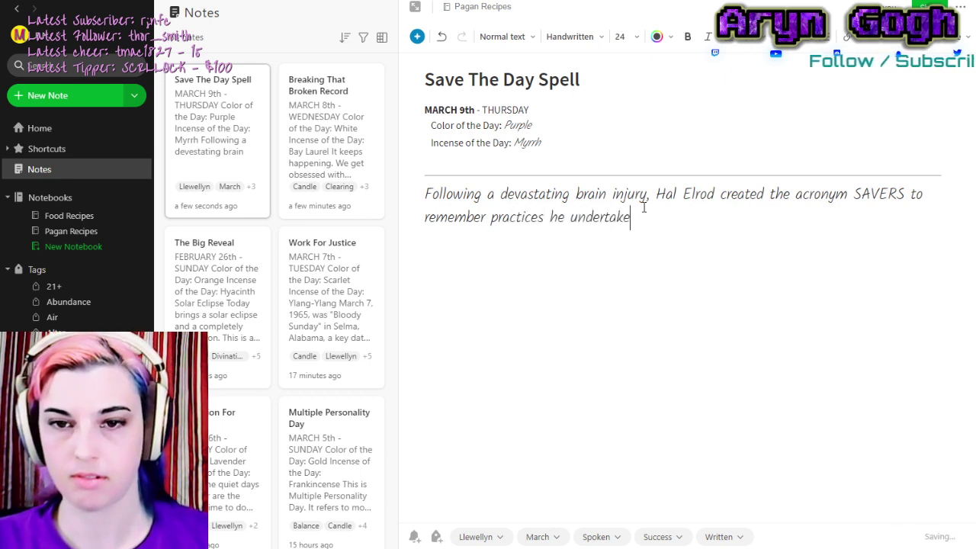
{"action": "type", "text": "s each morning"}
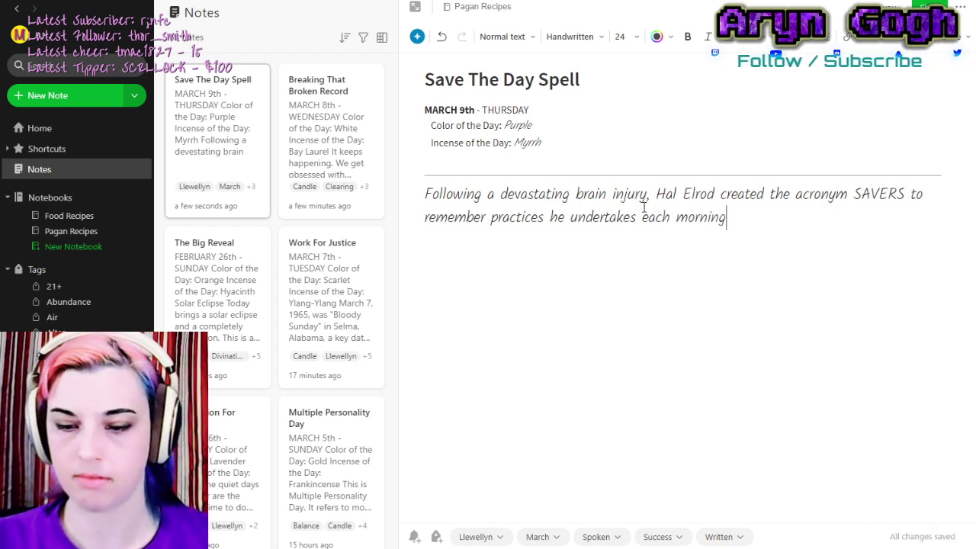
{"action": "type", "text": " that \"sav"}
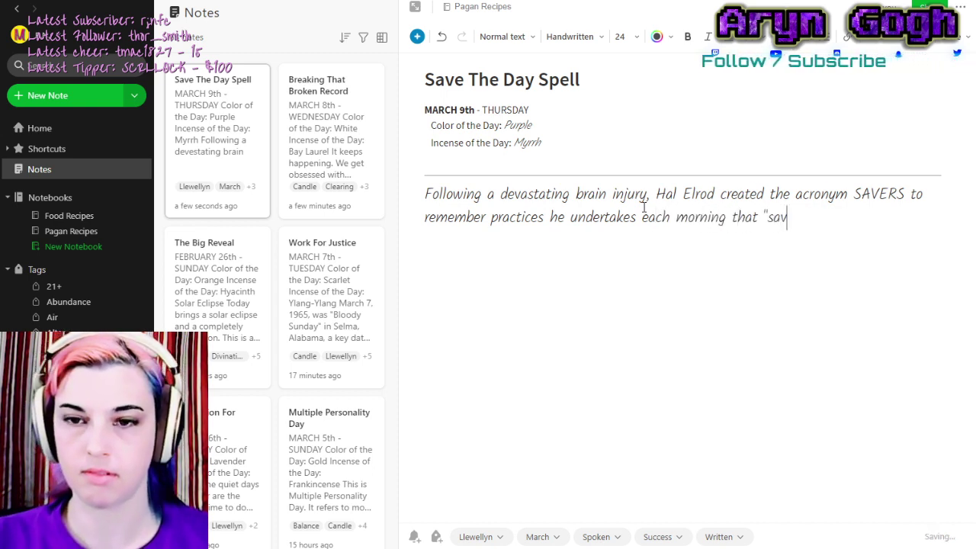
{"action": "type", "text": "e\" the day."}
{"action": "key", "text": "Return"}
{"action": "key", "text": "Return"}
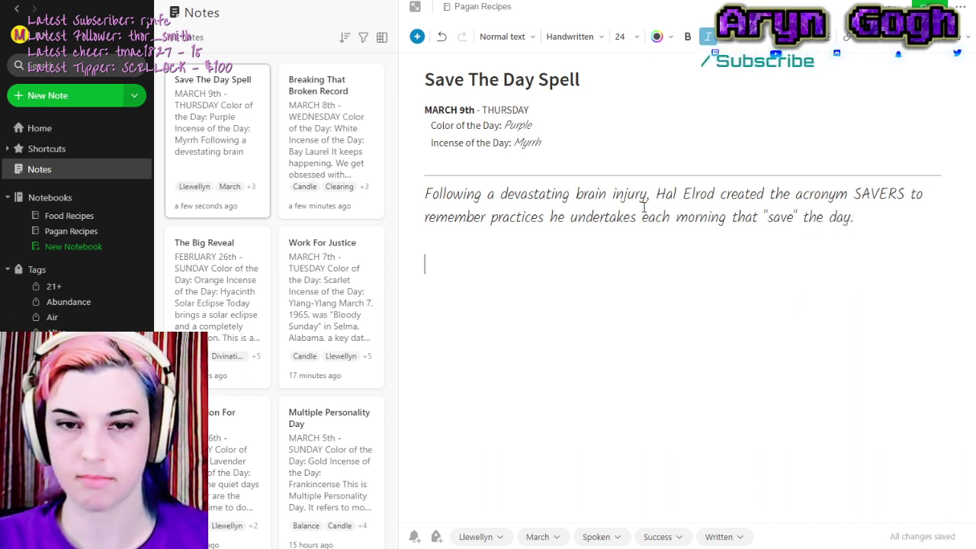
Turn off italics and begin a new paragraph below the introduction with "S stands for silence.".
{"action": "key", "text": "ctrl+i"}
{"action": "type", "text": "S"}
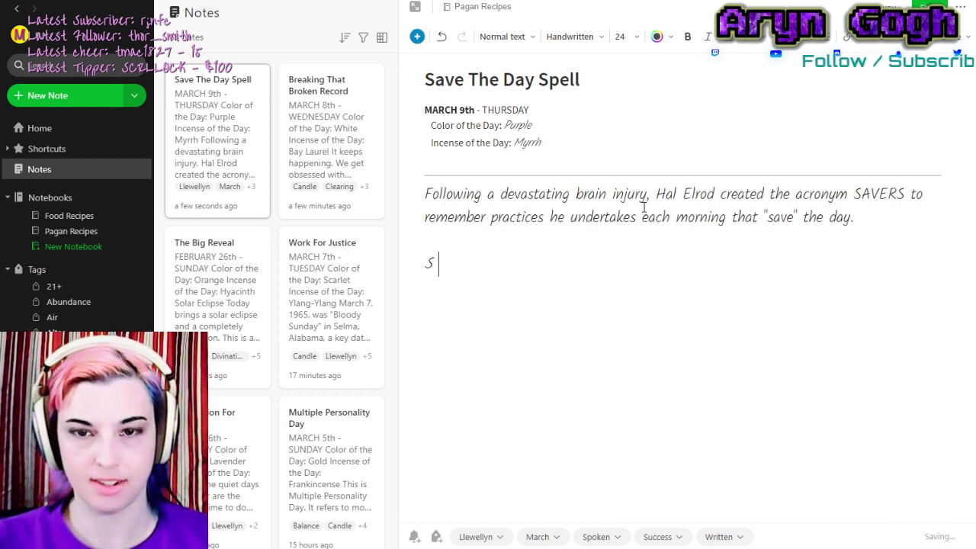
{"action": "type", "text": "i"}
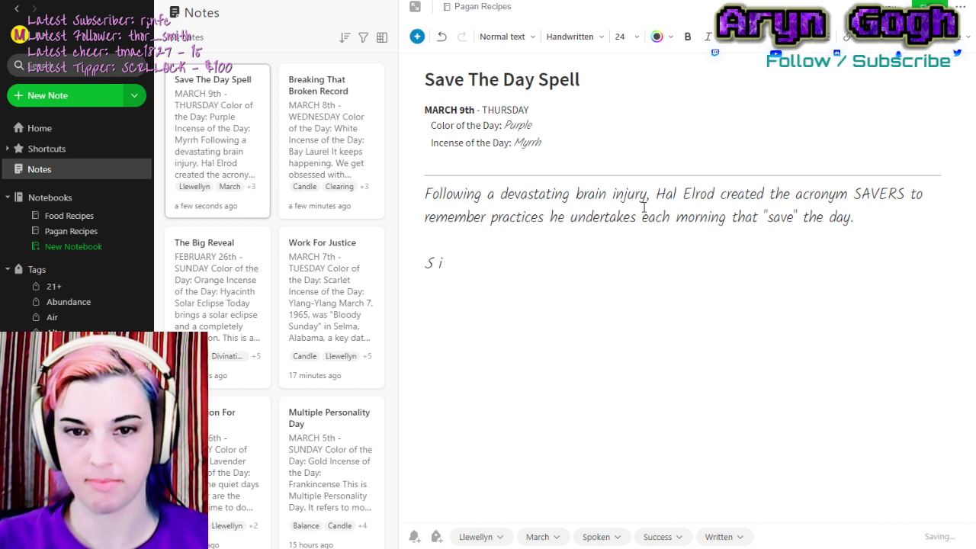
{"action": "type", "text": "tands for Si"}
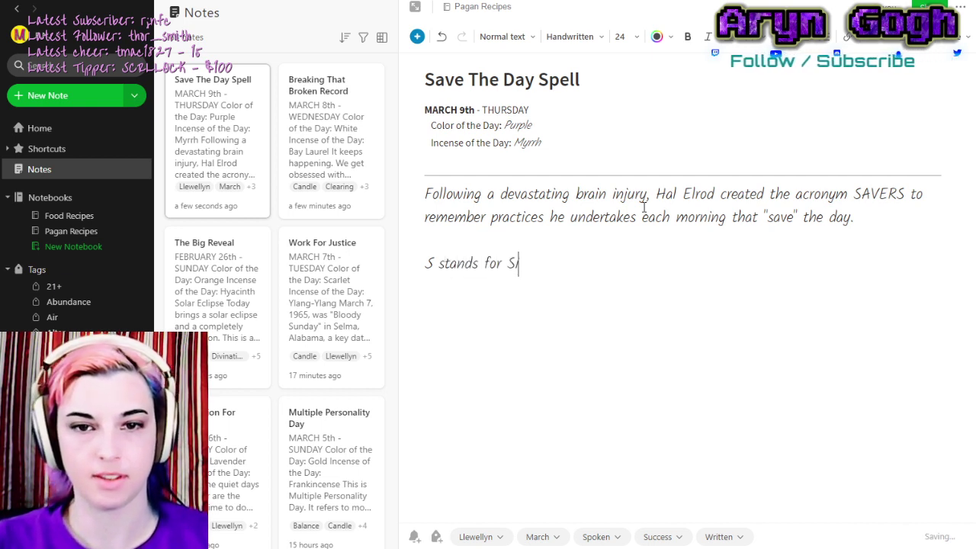
{"action": "key", "text": "BackSpace"}
{"action": "key", "text": "BackSpace"}
{"action": "key", "text": "BackSpace"}
{"action": "type", "text": "s"}
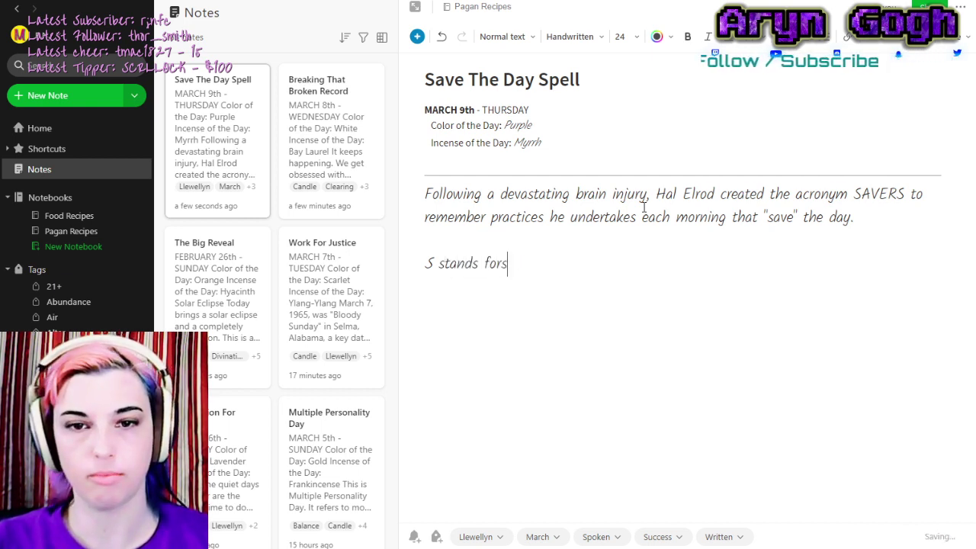
{"action": "key", "text": "BackSpace"}
{"action": "type", "text": "sil"}
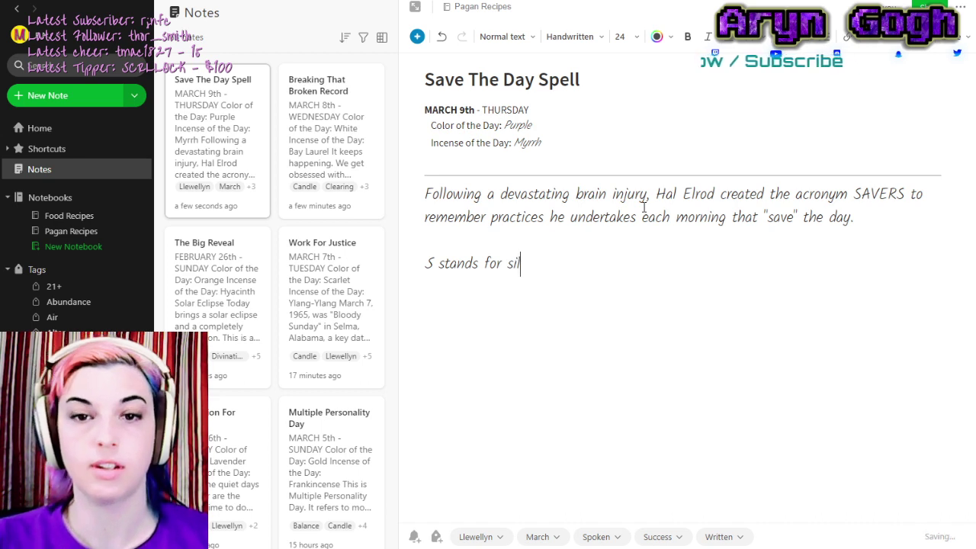
{"action": "type", "text": "ence."}
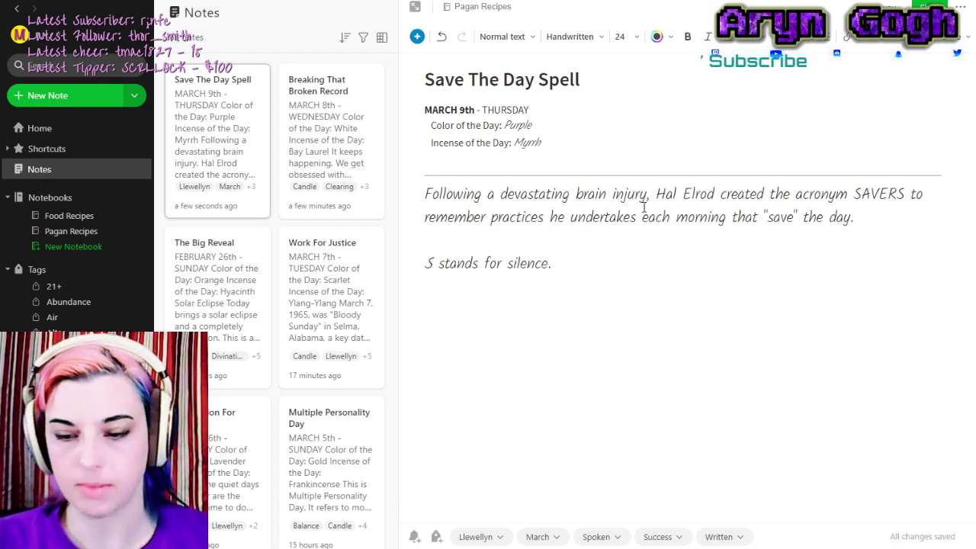
Continue the S paragraph with "Get quiet in the morning: pray, meditate, breathe. Start the day in a calm state of mind.".
{"action": "type", "text": " Get quiet in the morning: pray, m"}
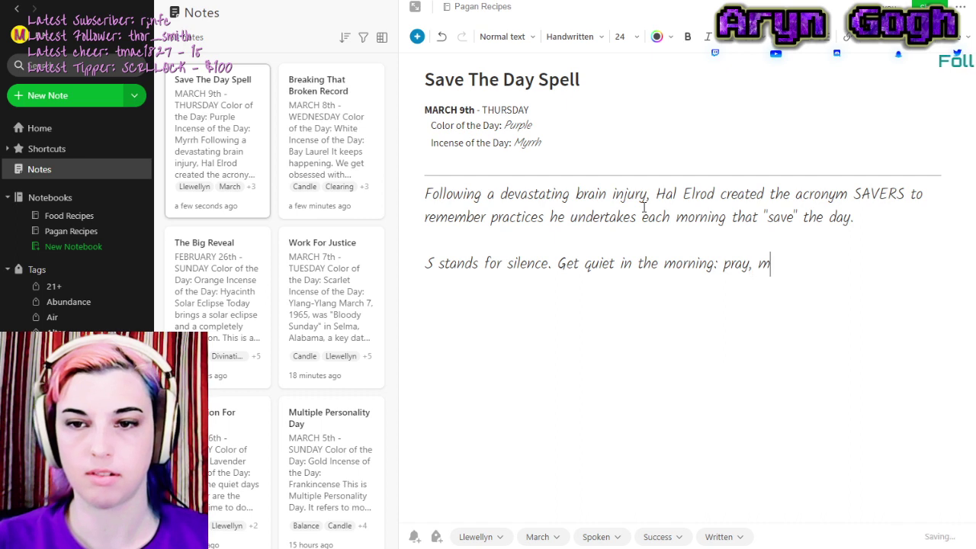
{"action": "type", "text": "editate"}
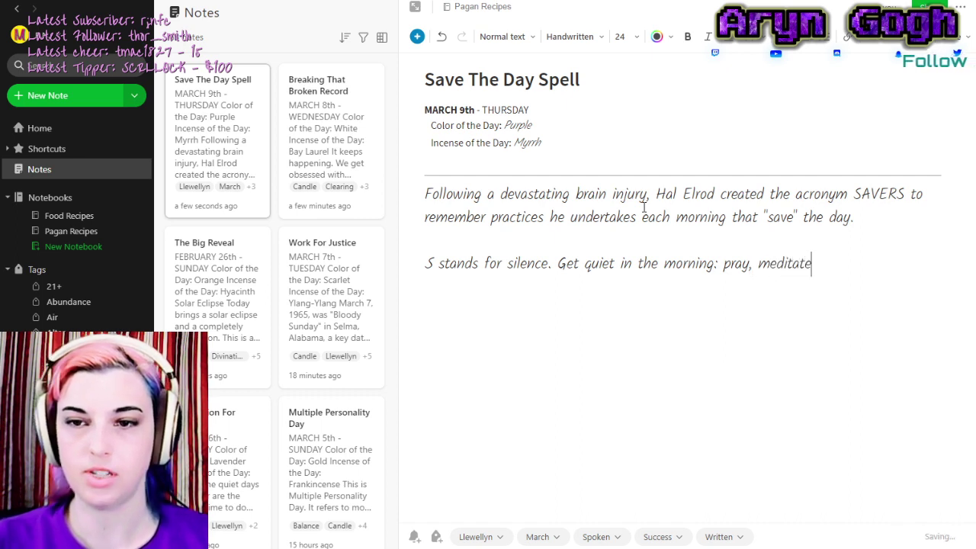
{"action": "type", "text": ", breathe"}
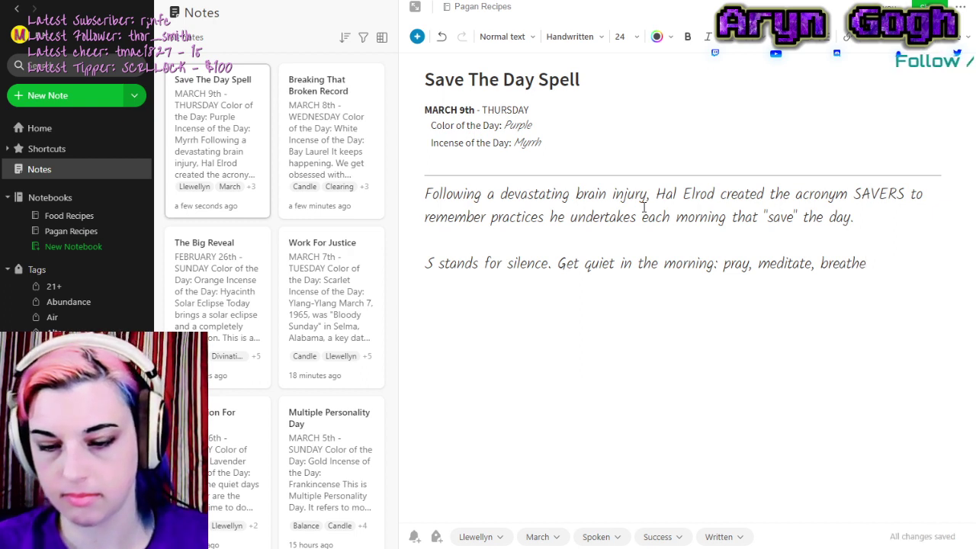
{"action": "type", "text": "Star"}
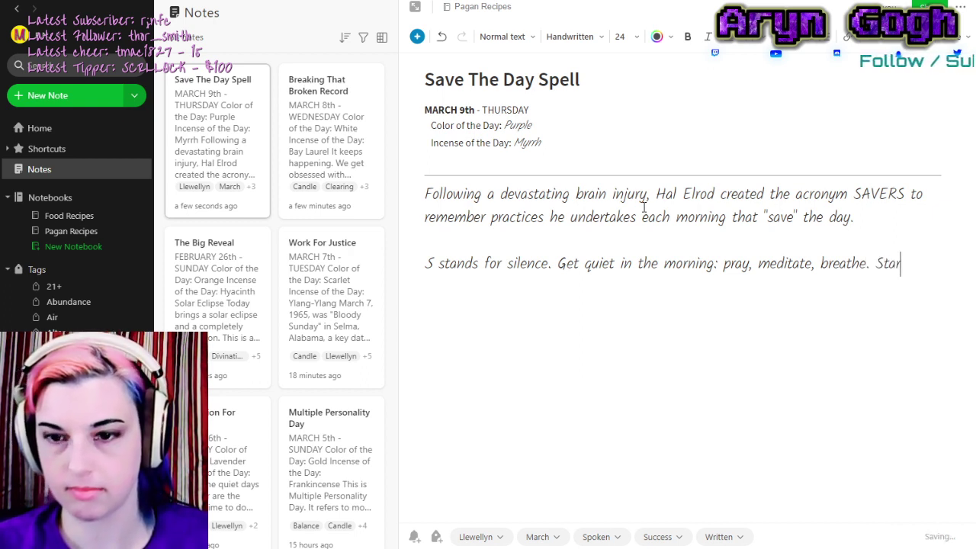
{"action": "type", "text": "t the day in a ca"}
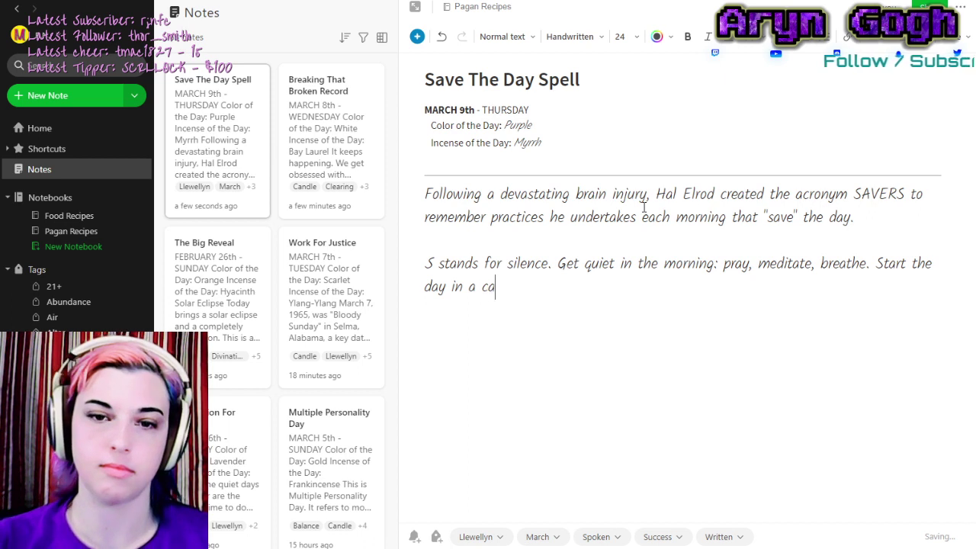
{"action": "type", "text": "lm state of mi"}
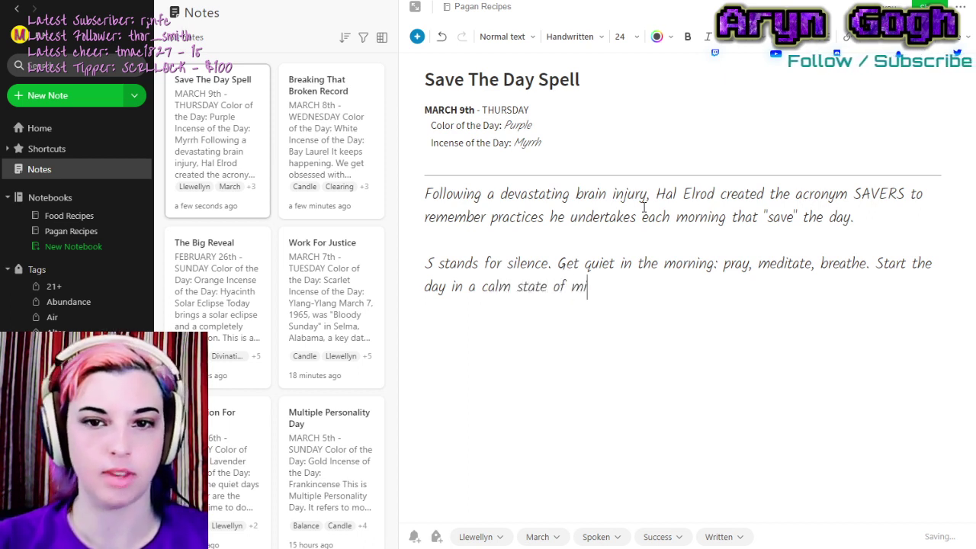
{"action": "type", "text": "nd."}
Add a new paragraph below the S paragraph: "A is for affirmations, the positive statements that encourage you toward better behavior, happy thoughts, and healthy outcomes.".
{"action": "key", "text": "Return"}
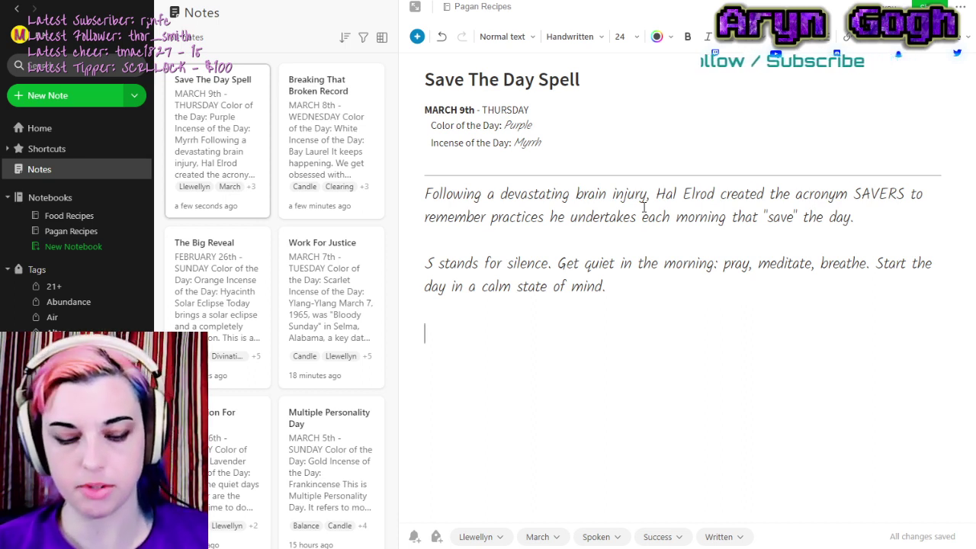
{"action": "key", "text": "Return"}
{"action": "type", "text": "A  "}
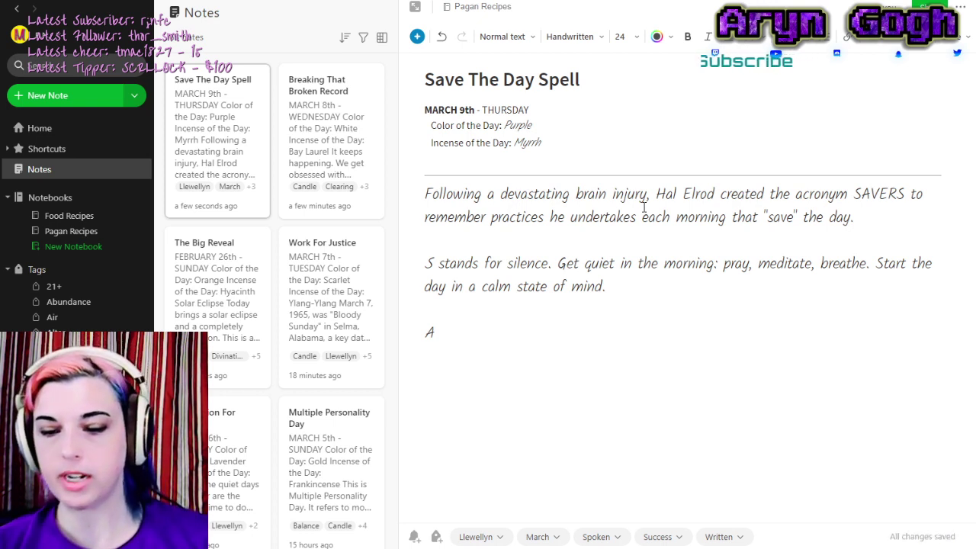
{"action": "type", "text": "is"}
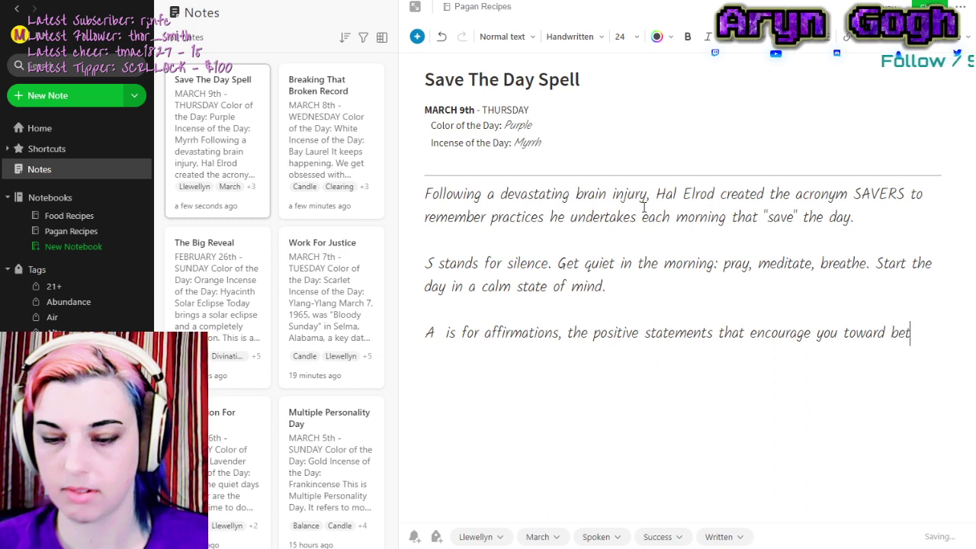
{"action": "type", "text": "ter behavior, ha"}
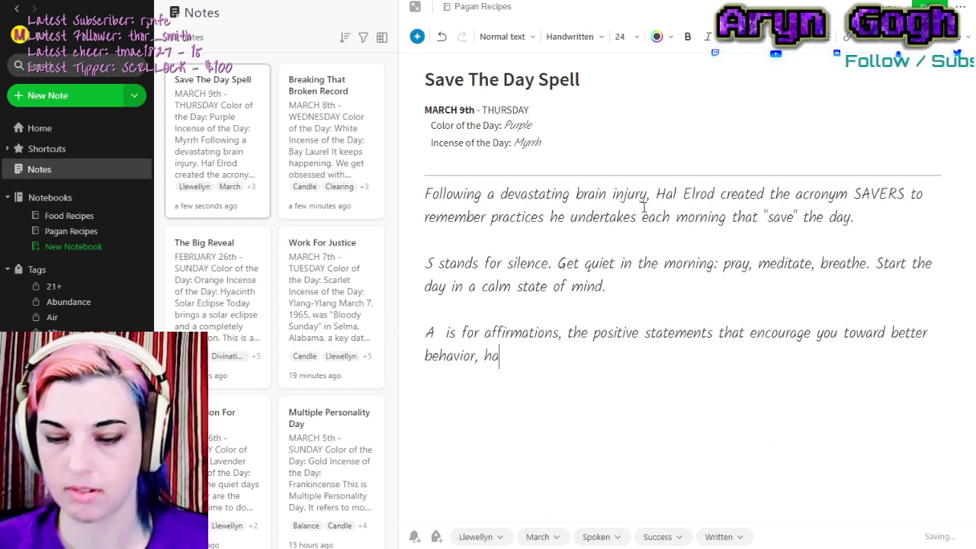
{"action": "type", "text": "ppy thoughts, and h"}
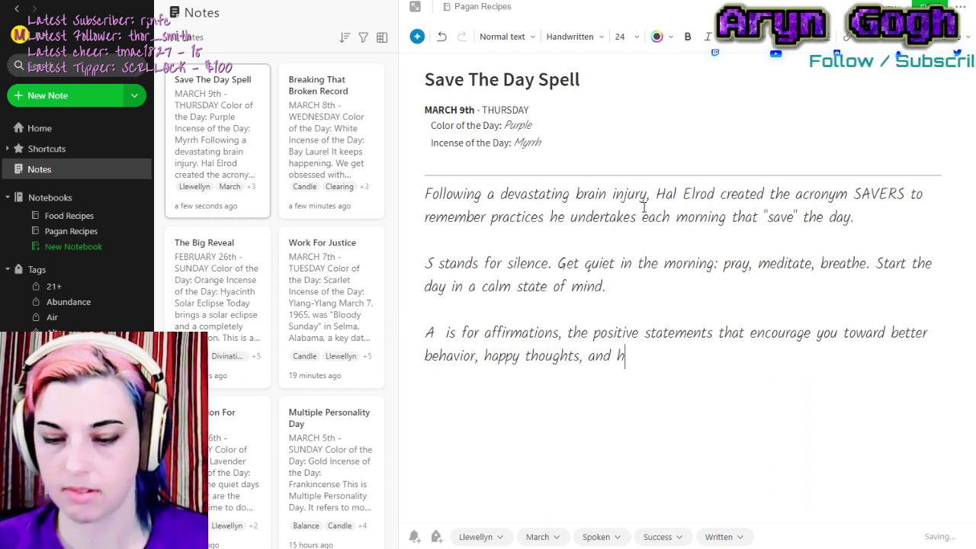
{"action": "type", "text": "ealthy outcomes."}
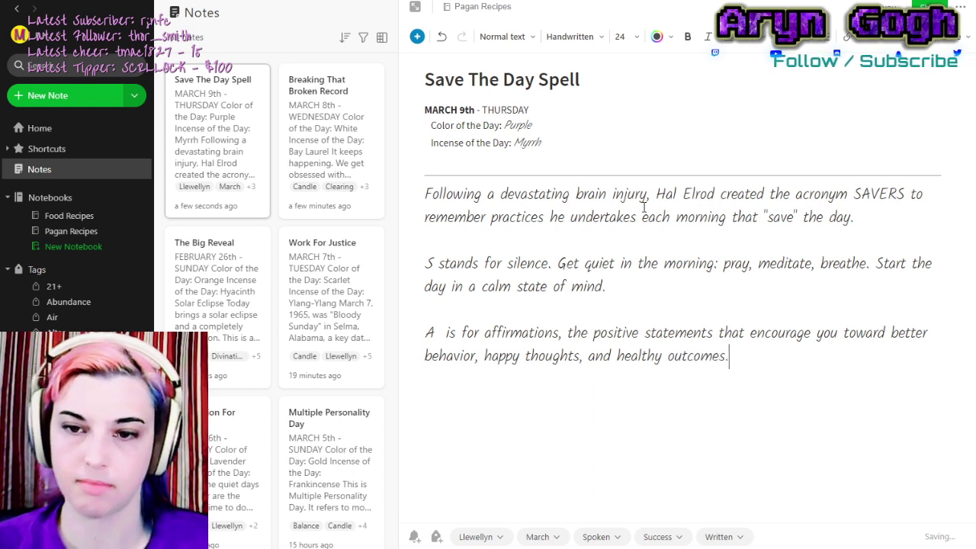
Begin a new paragraph with the initial V in italics: "V means visualization. Envision yourself doing a complex, step by step,".
{"action": "key", "text": "Return"}
{"action": "key", "text": "Return"}
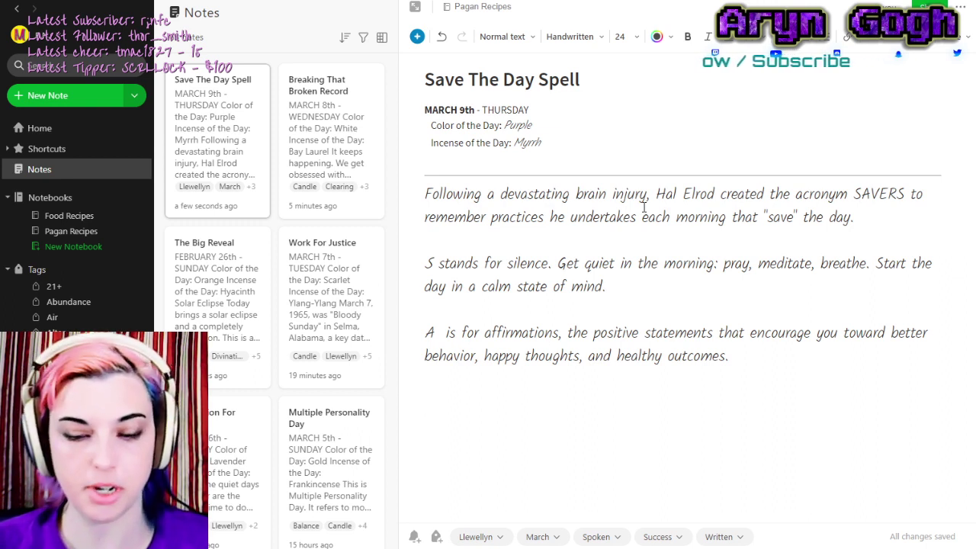
{"action": "key", "text": "ctrl+i"}
{"action": "type", "text": "Y"}
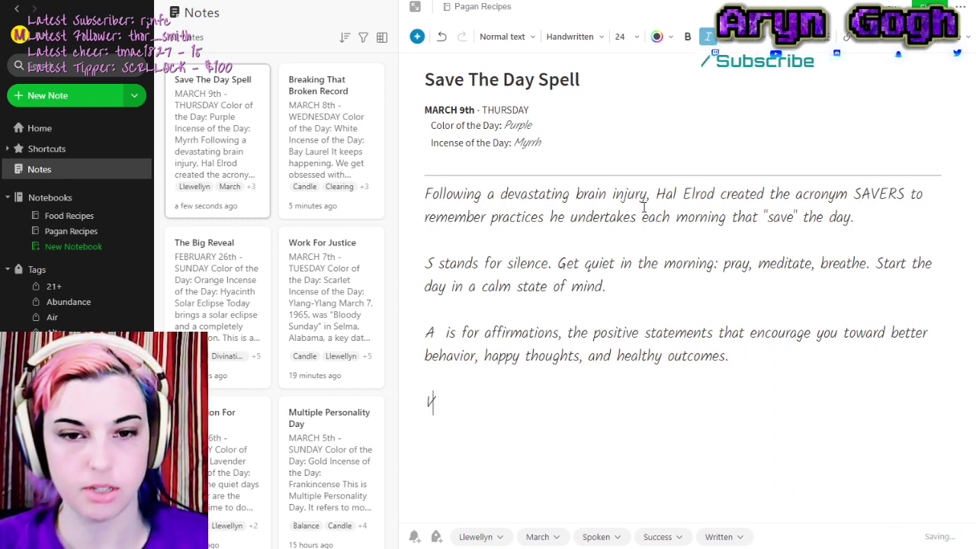
{"action": "type", "text": " means"}
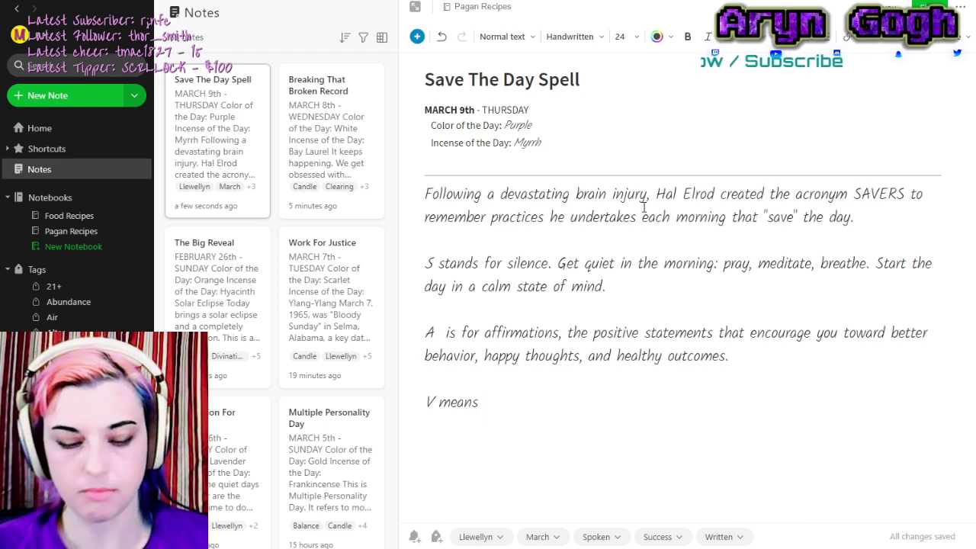
{"action": "type", "text": "visualiz"}
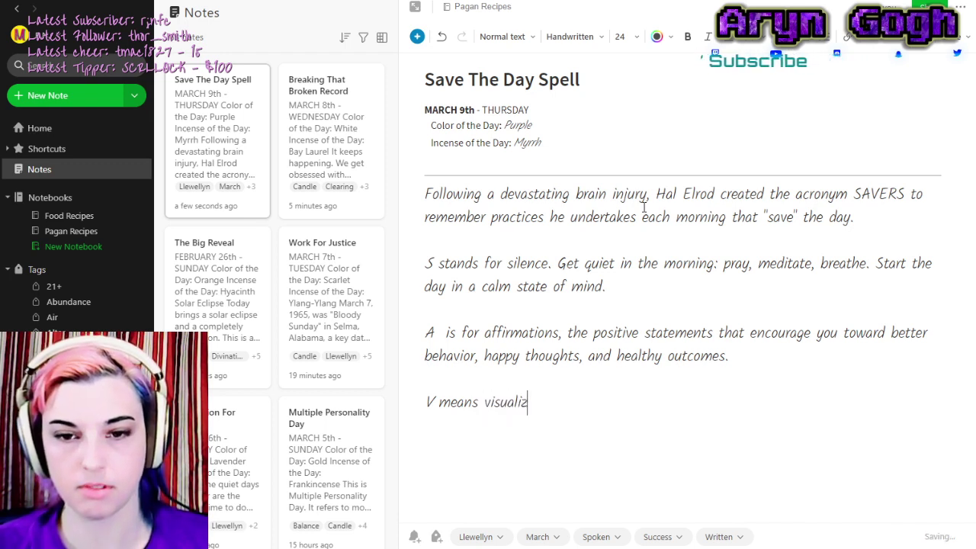
{"action": "type", "text": "ation. E"}
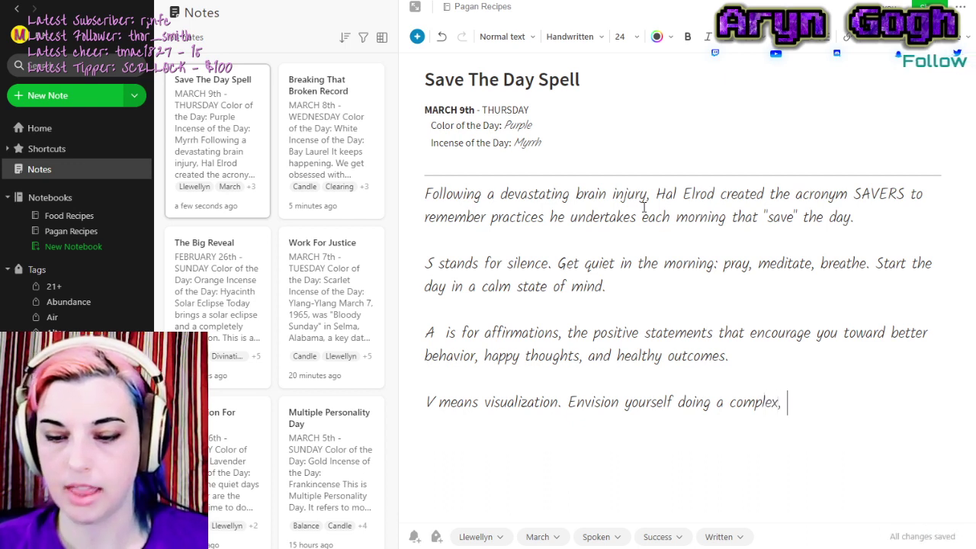
{"action": "type", "text": "step"}
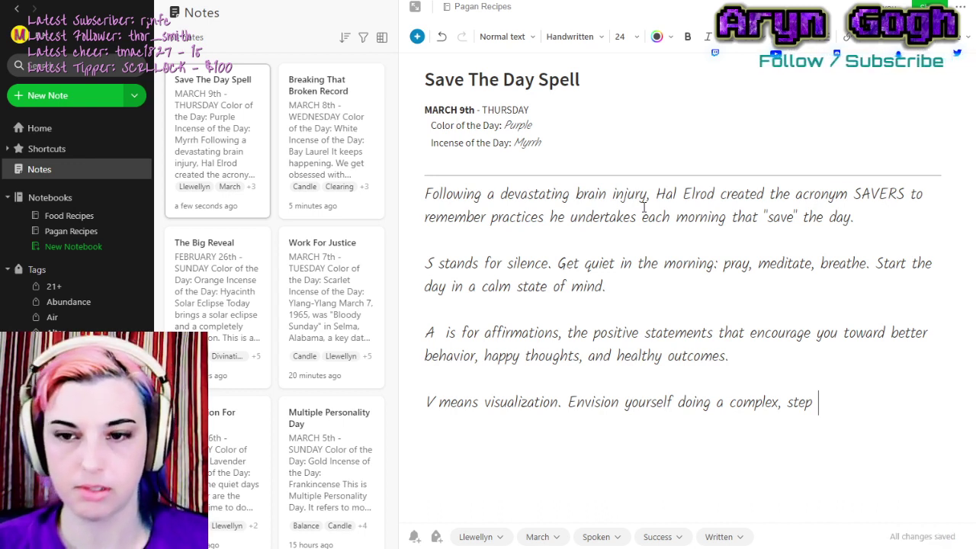
{"action": "type", "text": "by step,"}
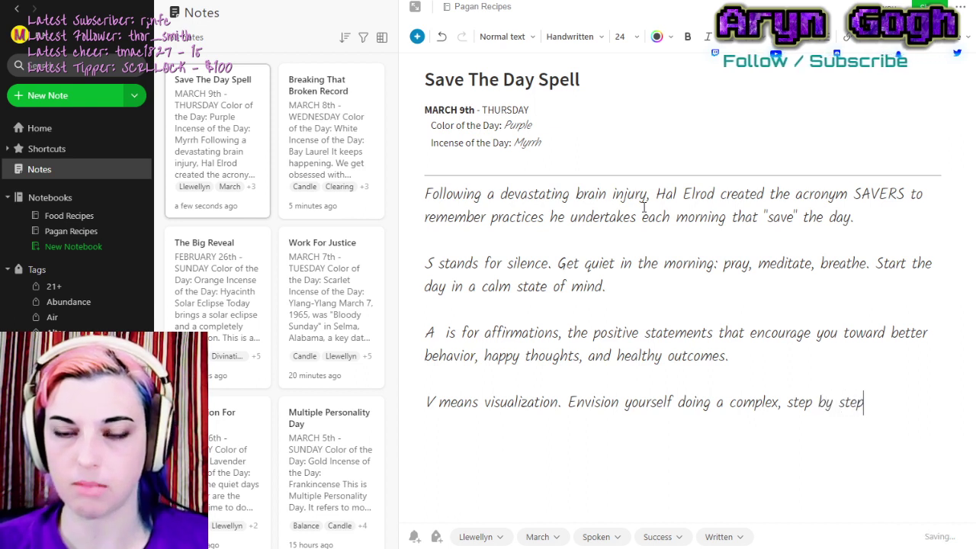
Finish the V paragraph with "with a successful outcome. Focus on what success feels like." and leave a blank line below it.
{"action": "type", "text": " with"}
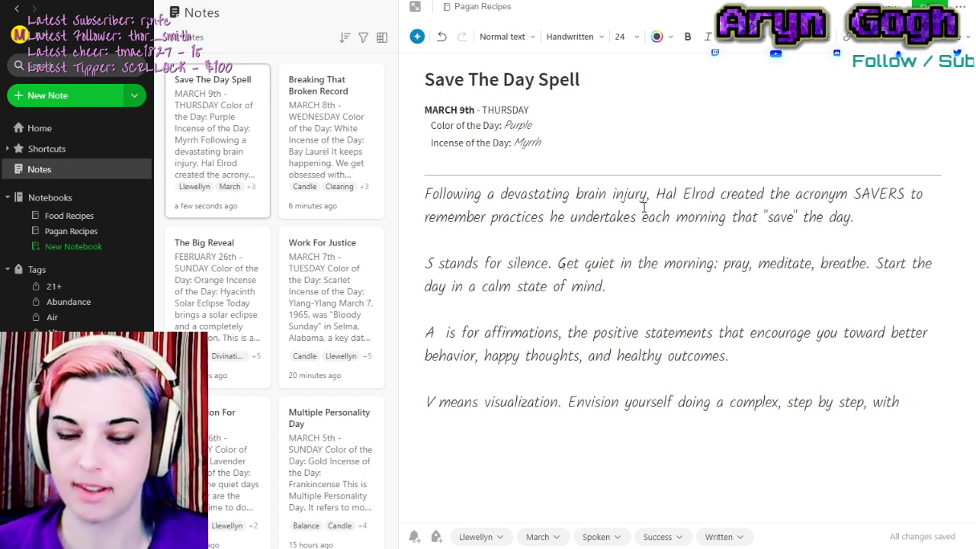
{"action": "type", "text": "a "}
{"action": "type", "text": "su"}
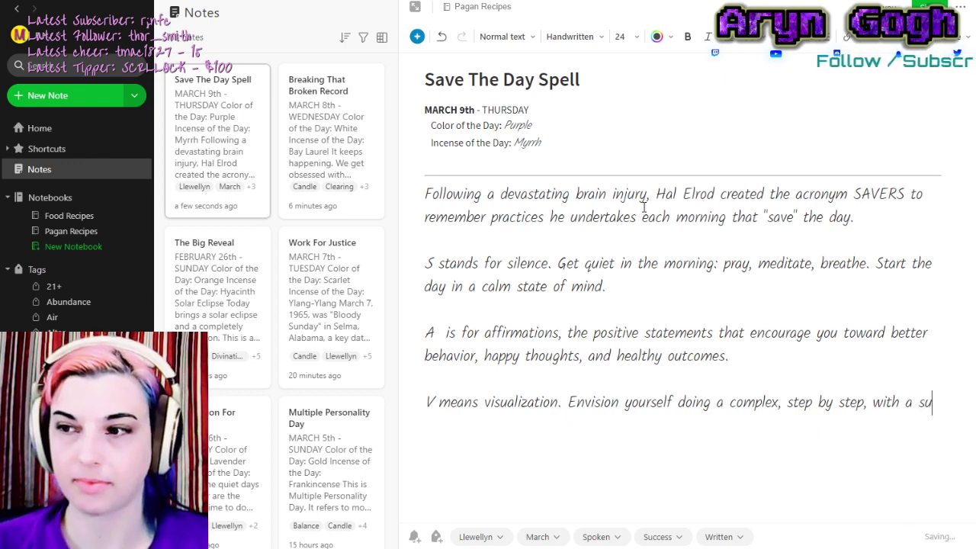
{"action": "type", "text": "ccessful outcome. "}
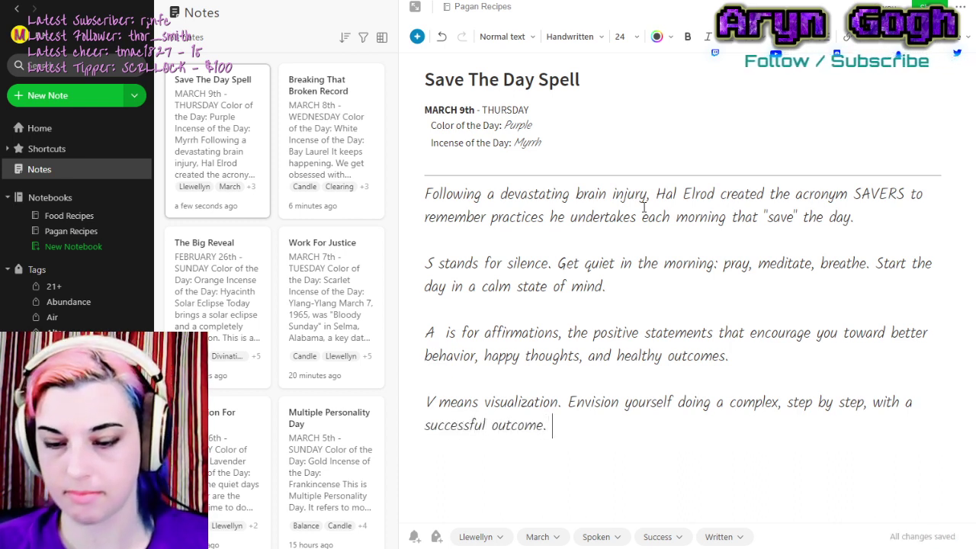
{"action": "type", "text": "Focu"}
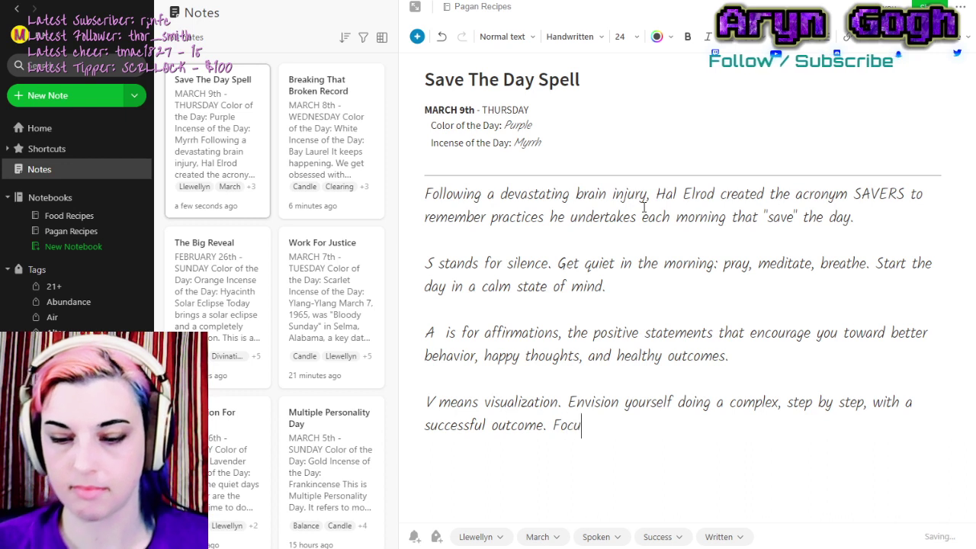
{"action": "type", "text": "s on what success f"}
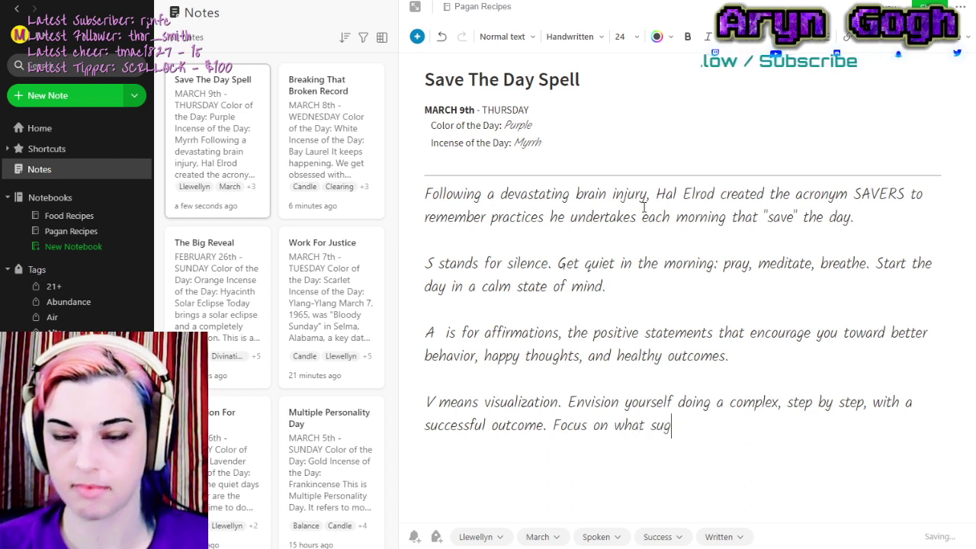
{"action": "type", "text": "eels like."}
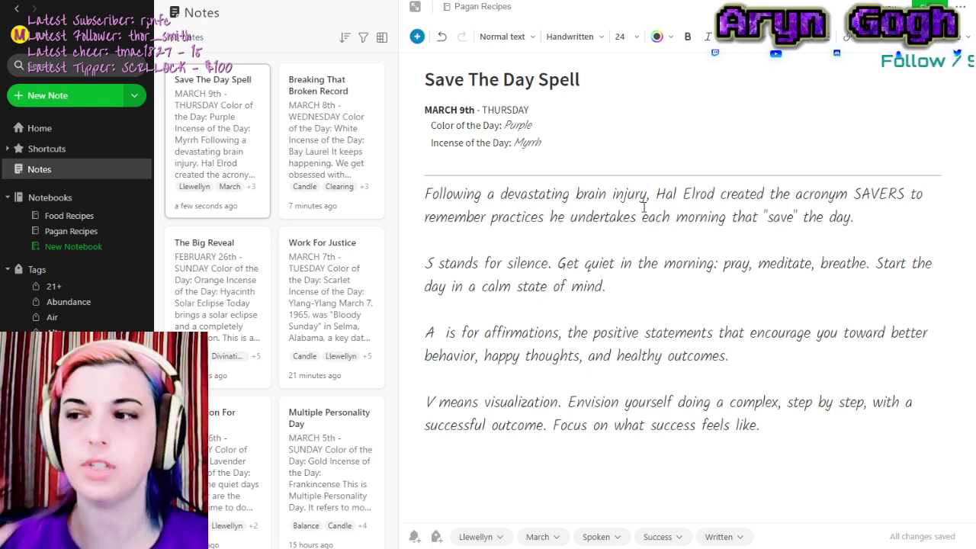
{"action": "key", "text": "Return"}
{"action": "key", "text": "Return"}
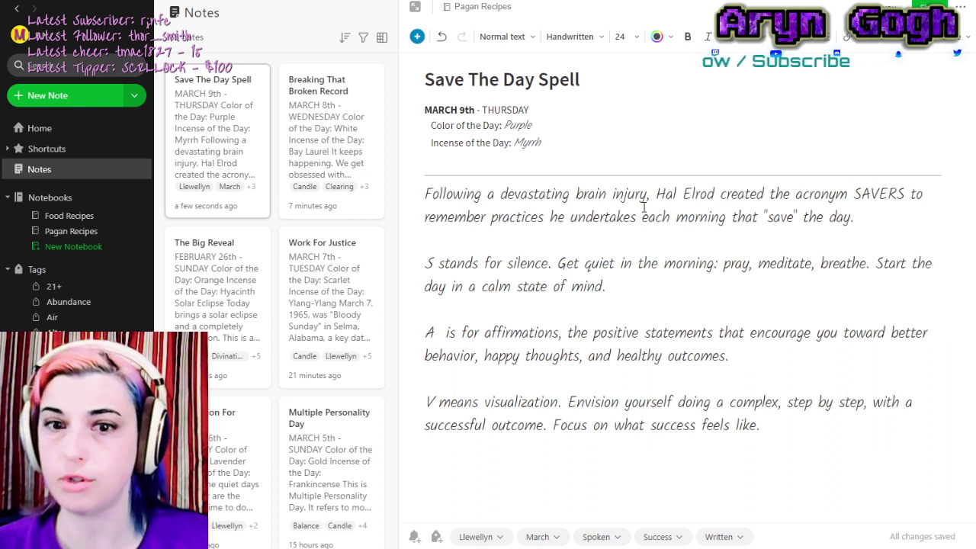
{"action": "key", "text": "Return"}
{"action": "key", "text": "Return"}
{"action": "type", "text": "E is f"}
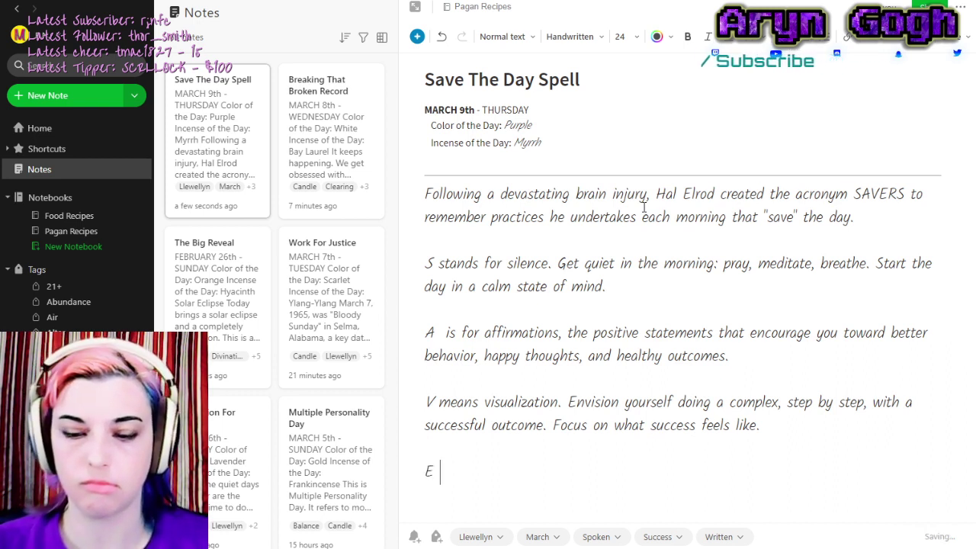
{"action": "key", "text": "BackSpace"}
{"action": "key", "text": "BackSpace"}
{"action": "key", "text": "BackSpace"}
{"action": "key", "text": "BackSpace"}
{"action": "key", "text": "BackSpace"}
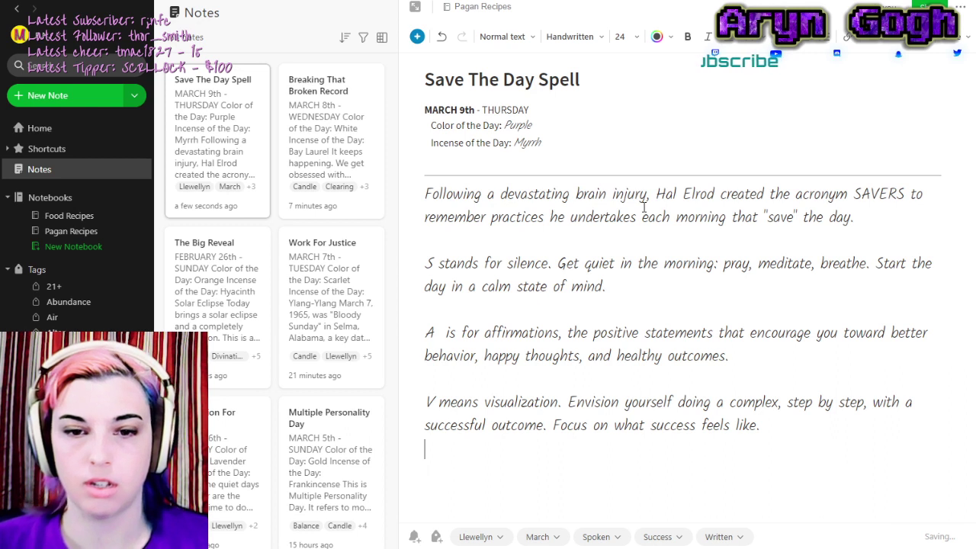
Start the next paragraph below the V paragraph with "E is for exercise.", setting the initial E in italics.
{"action": "key", "text": "ctrl+i"}
{"action": "type", "text": "E"}
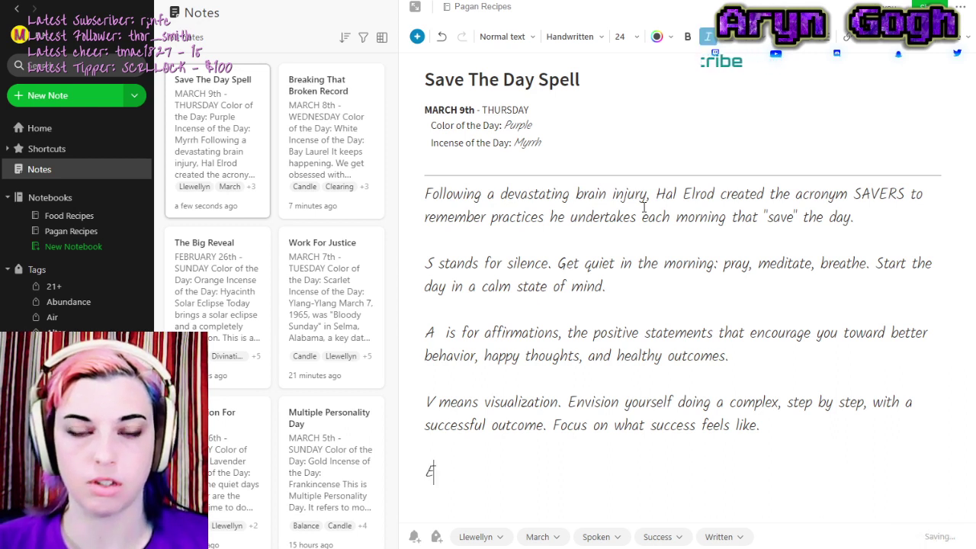
{"action": "type", "text": " is for exercise"}
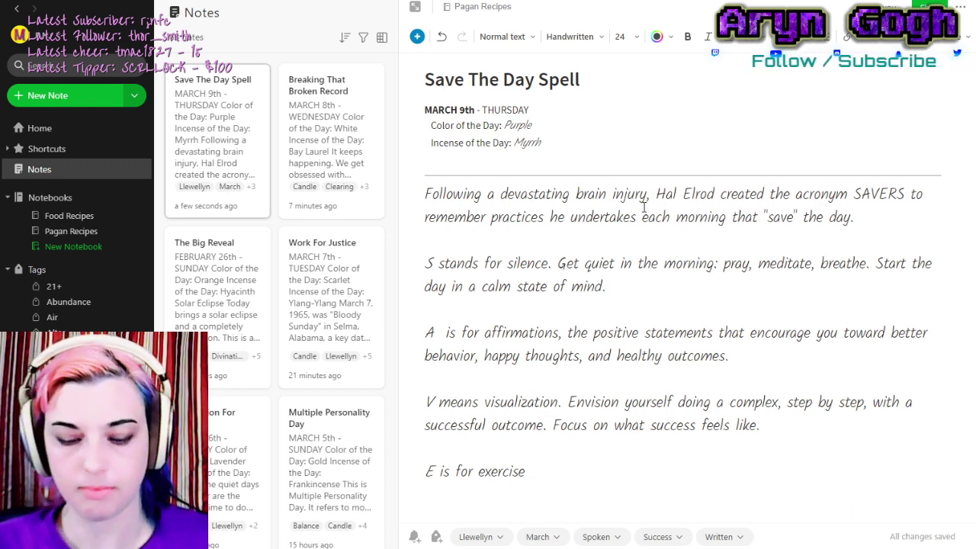
{"action": "type", "text": ","}
{"action": "key", "text": "BackSpace"}
{"action": "key", "text": "BackSpace"}
{"action": "type", "text": ". "}
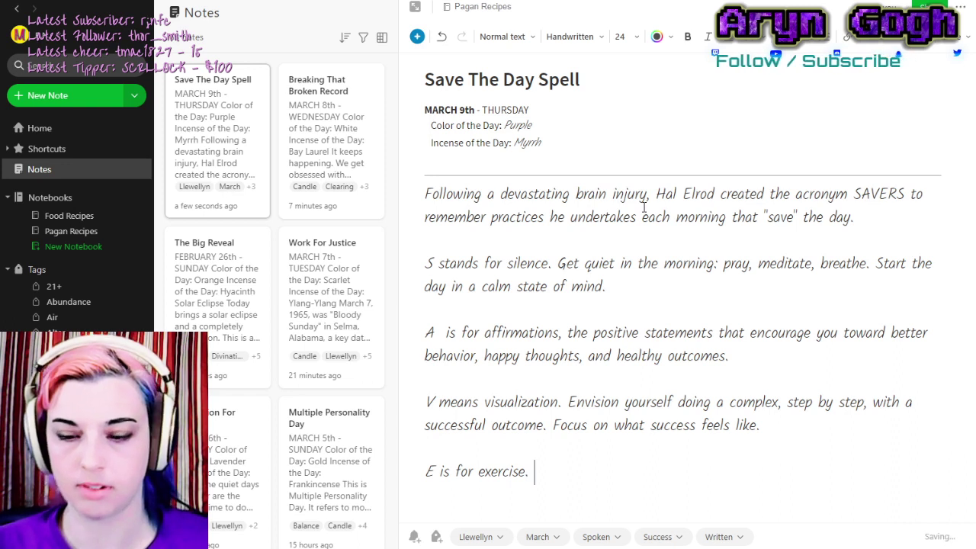
Continue the E paragraph with "Just fifteen minutes of bodyweight exercise gets the blood flowing to the brain.".
{"action": "type", "text": "Just fif"}
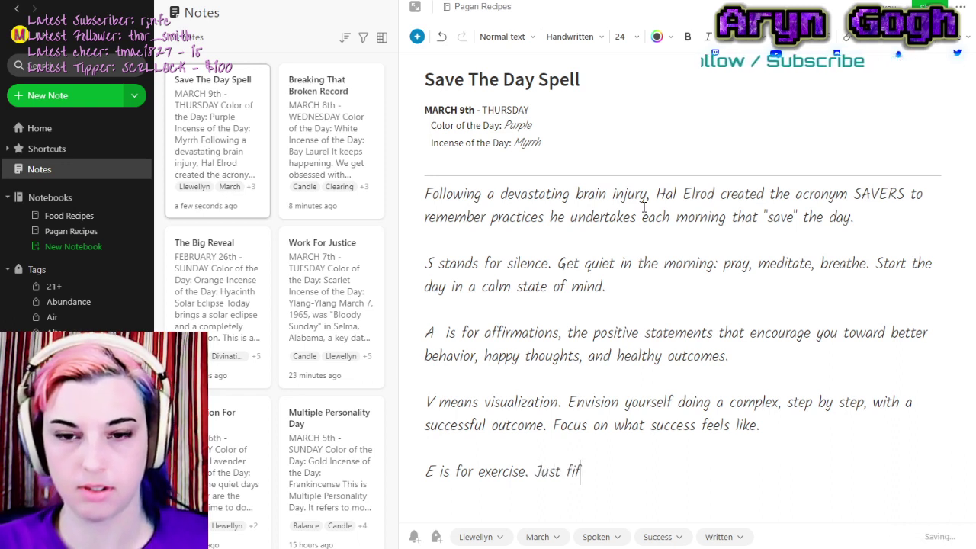
{"action": "type", "text": "teen minute"}
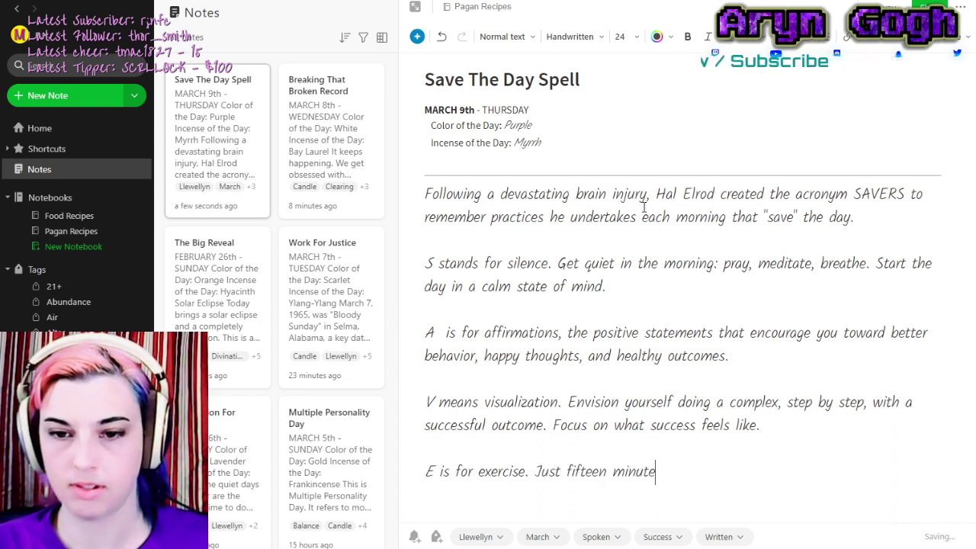
{"action": "type", "text": "s of bodyweight exercise gets the blo"}
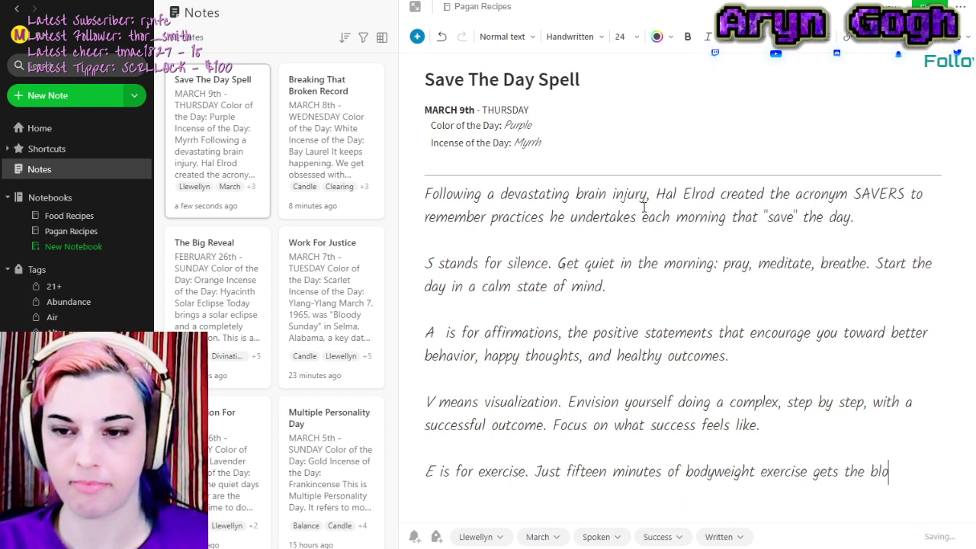
{"action": "type", "text": "od flowing to the brain"}
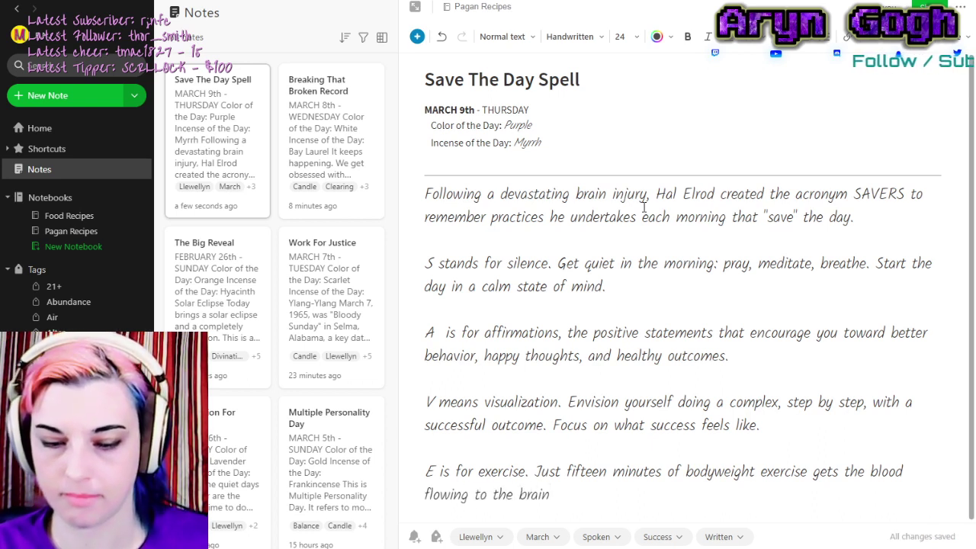
{"action": "type", "text": "."}
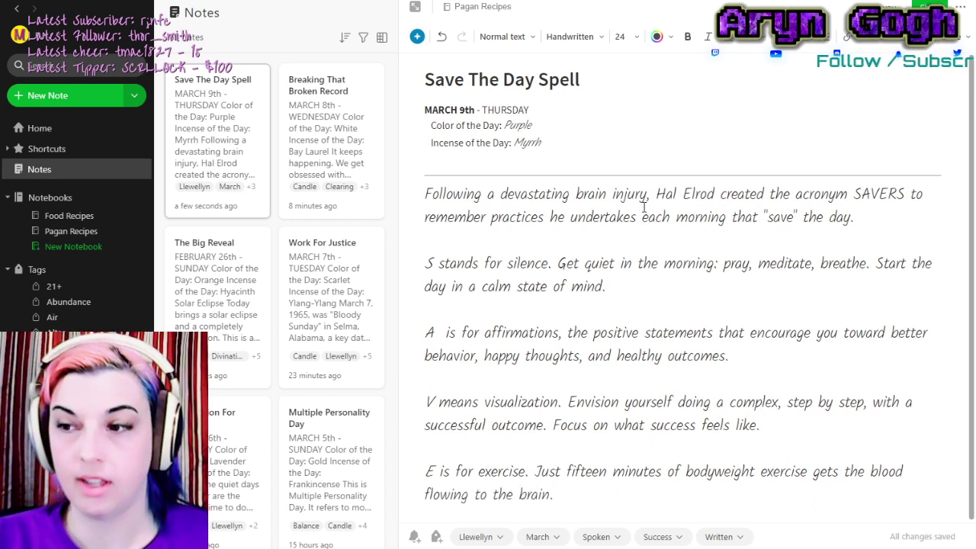
Start a new paragraph, separated by a blank line, below the E paragraph with "R stands for".
{"action": "key", "text": "Return"}
{"action": "key", "text": "Return"}
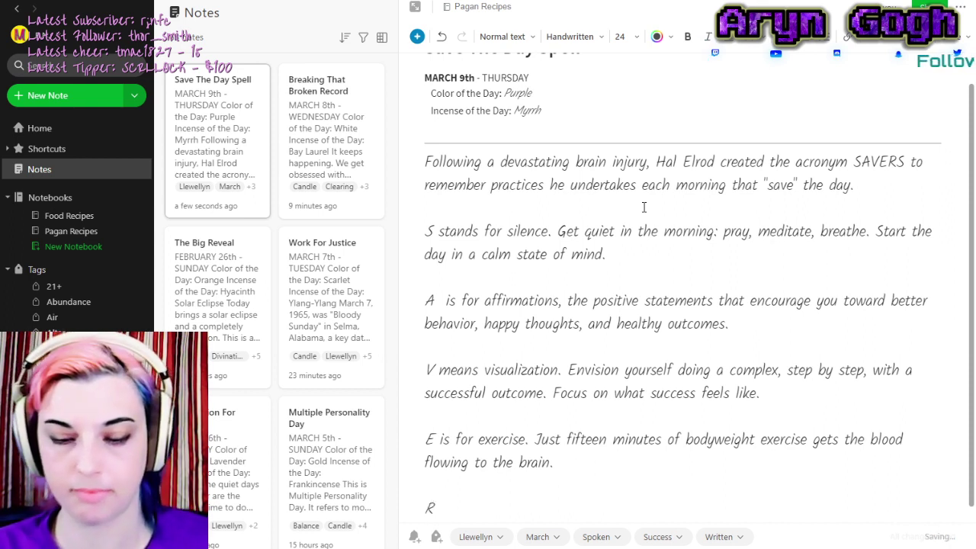
{"action": "type", "text": "tanding"}
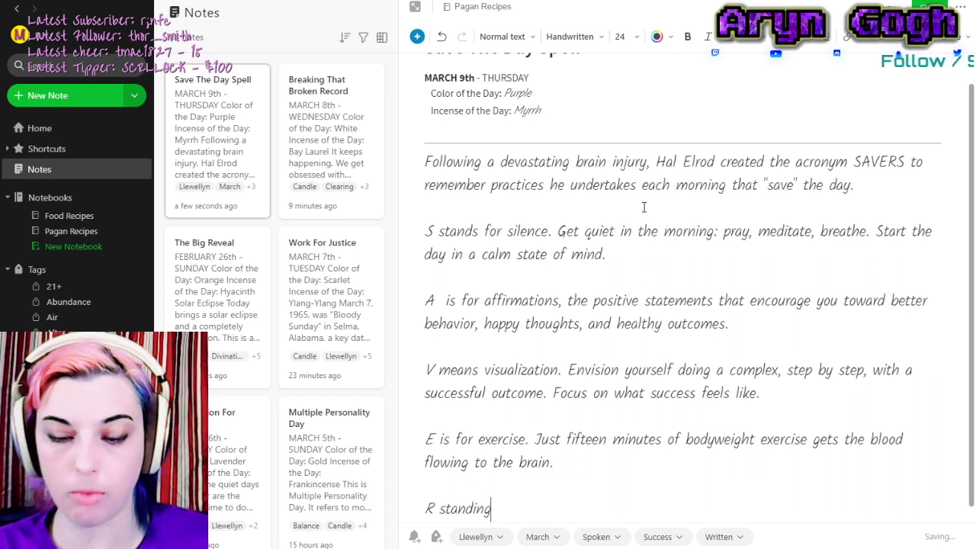
{"action": "type", "text": " while"}
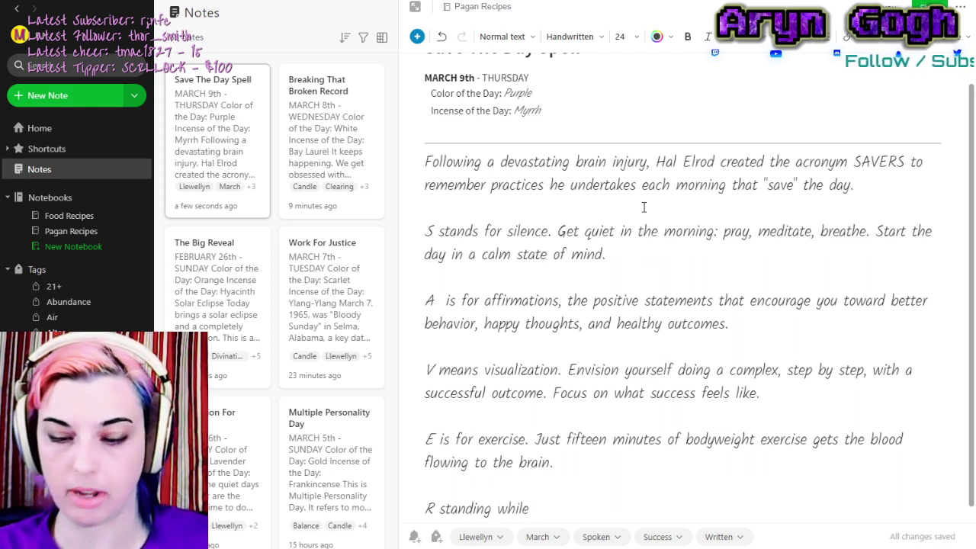
{"action": "key", "text": "BackSpace"}
{"action": "key", "text": "BackSpace"}
{"action": "key", "text": "BackSpace"}
{"action": "key", "text": "BackSpace"}
{"action": "key", "text": "BackSpace"}
{"action": "key", "text": "BackSpace"}
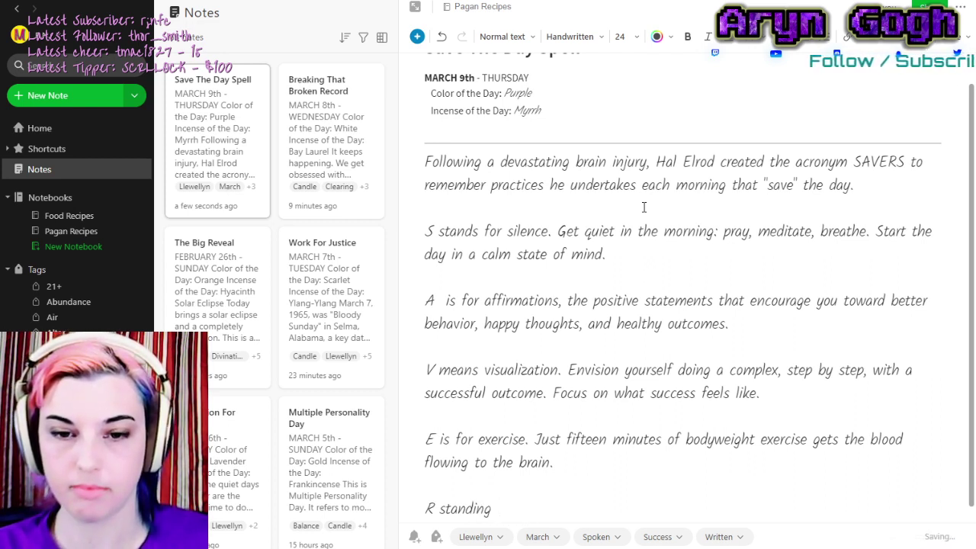
{"action": "key", "text": "BackSpace"}
{"action": "key", "text": "BackSpace"}
{"action": "type", "text": "s "}
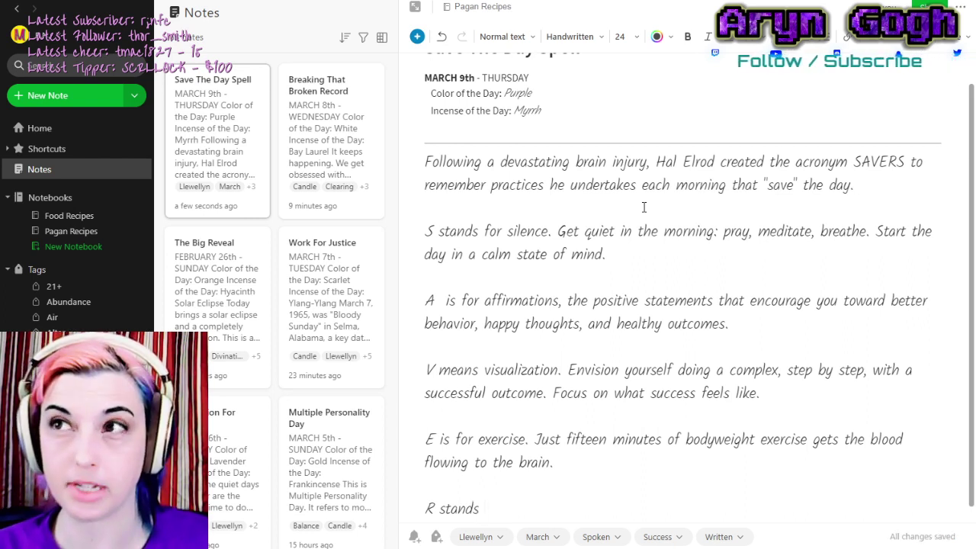
{"action": "type", "text": "f"}
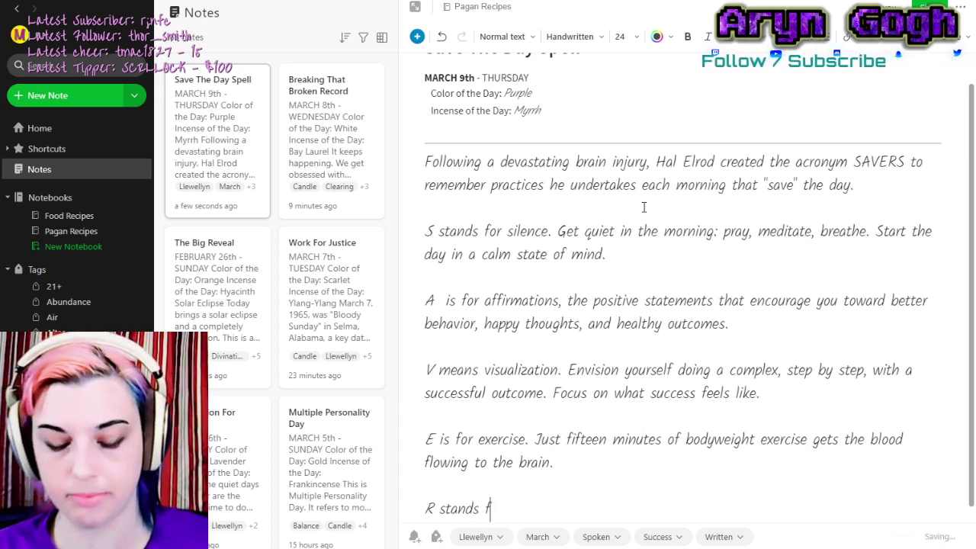
{"action": "type", "text": "or r"}
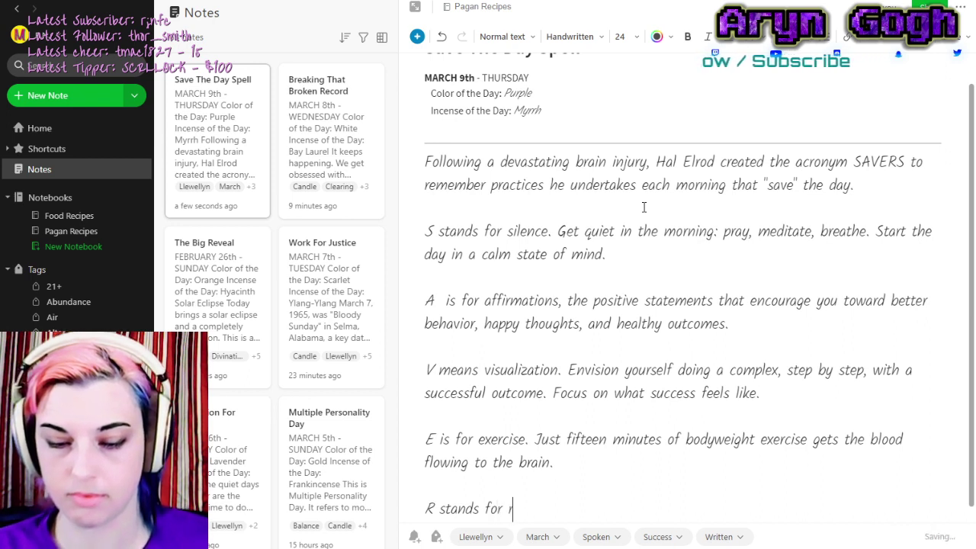
Finish the R paragraph with "reading uplifting, inspirational material." and begin another paragraph below a blank line with "S is for scribing".
{"action": "type", "text": "eading uplif"}
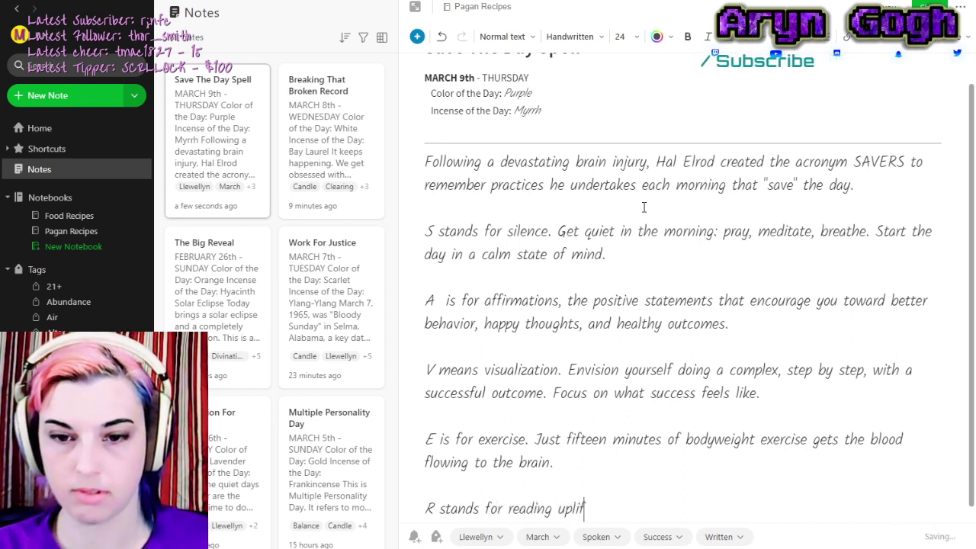
{"action": "type", "text": "ting in"}
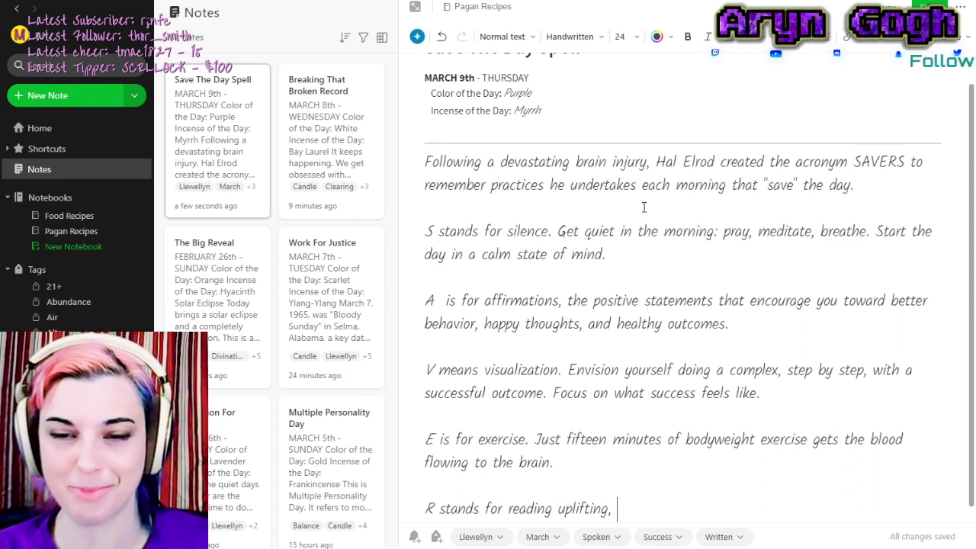
{"action": "type", "text": "inspi"}
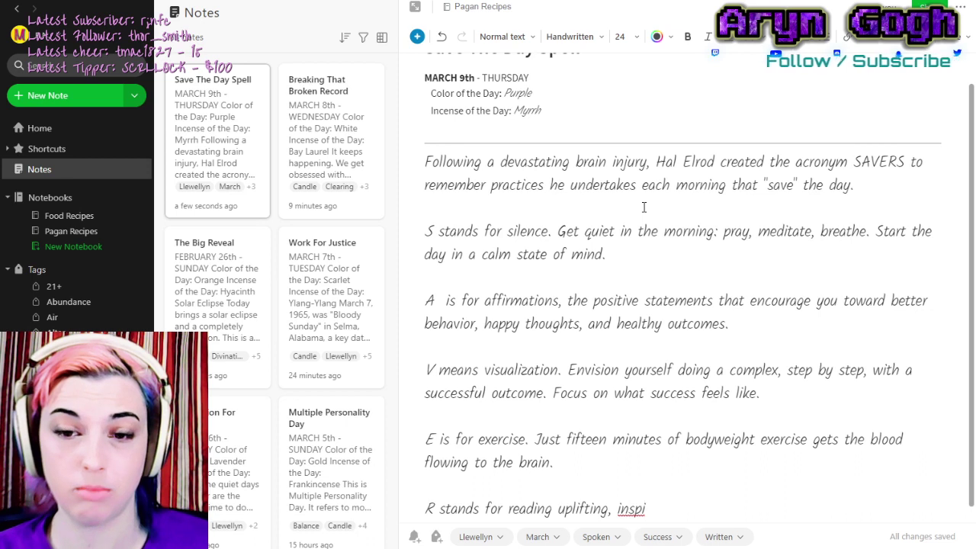
{"action": "type", "text": "ratiop"}
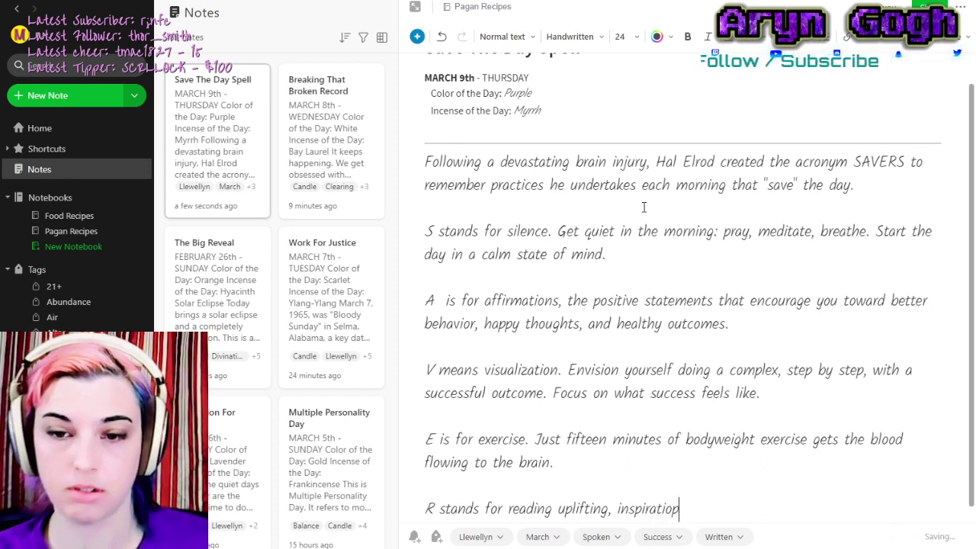
{"action": "key", "text": "BackSpace"}
{"action": "type", "text": "nal"}
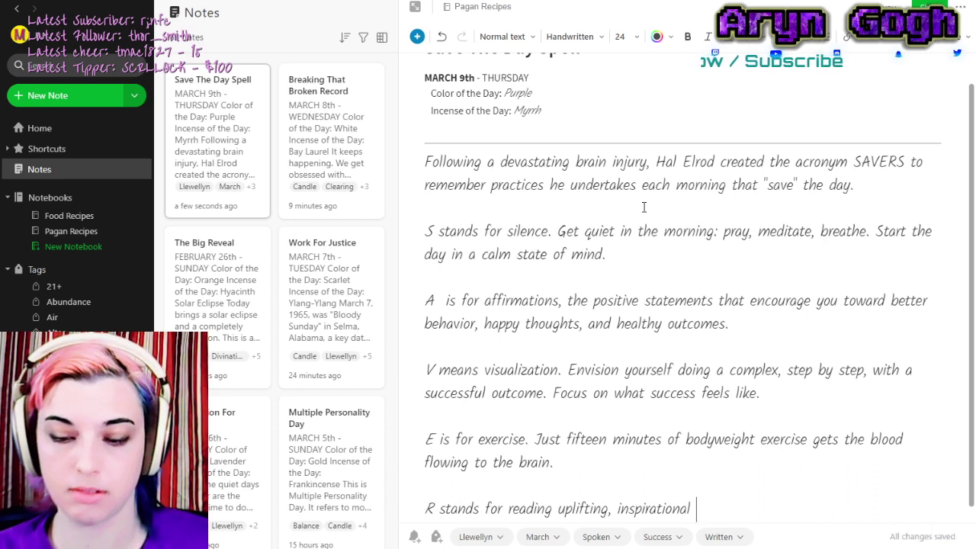
{"action": "type", "text": " material."}
{"action": "key", "text": "Return"}
{"action": "key", "text": "Return"}
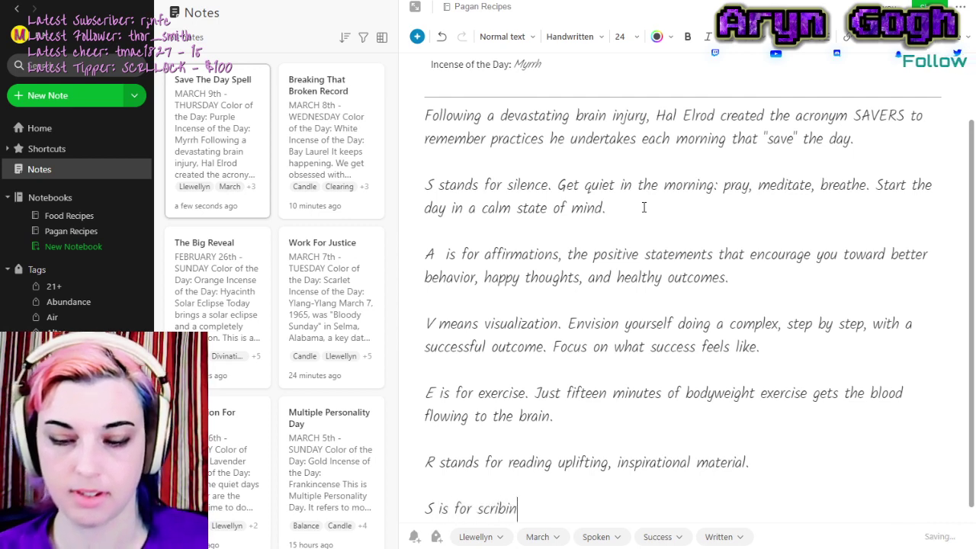
{"action": "key", "text": "ctrl+minus"}
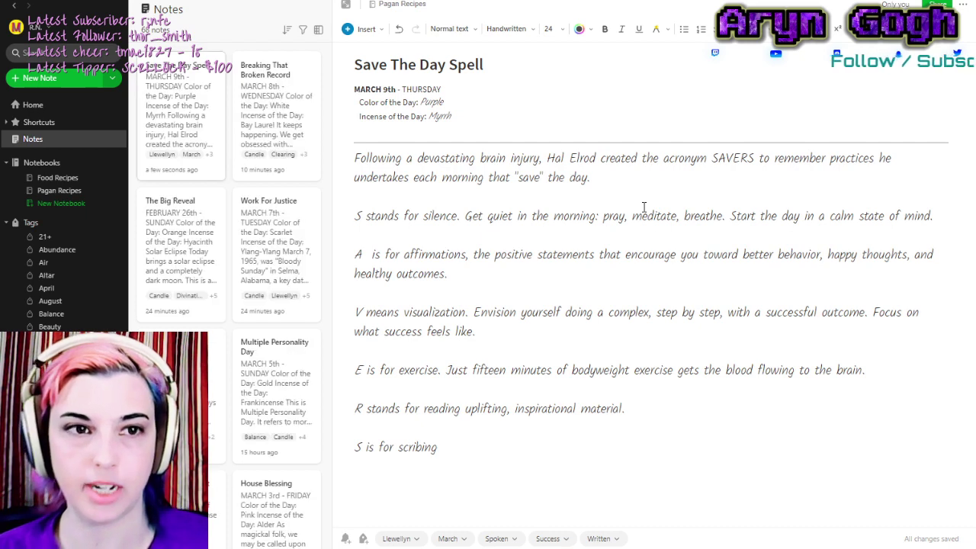
{"action": "key", "text": "ctrl+z"}
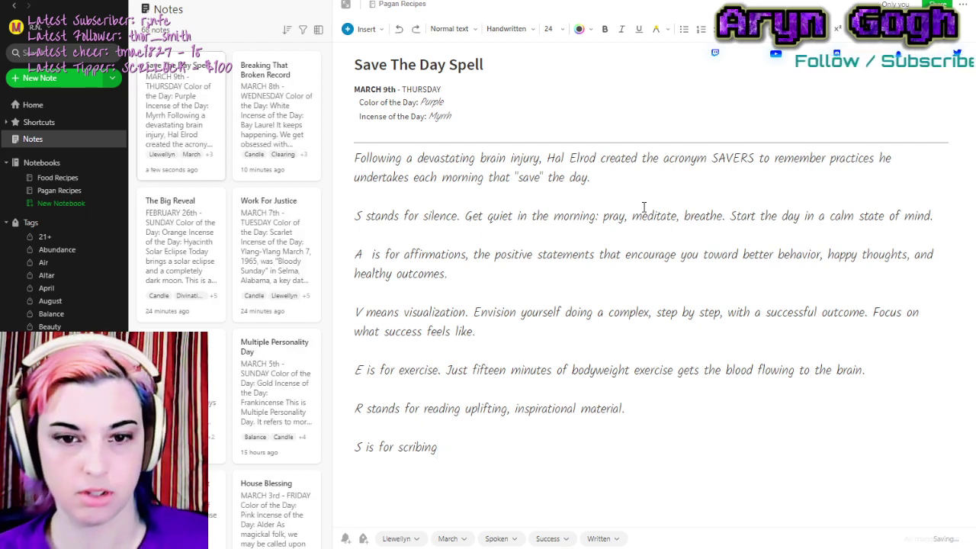
{"action": "key", "text": "ctrl+minus"}
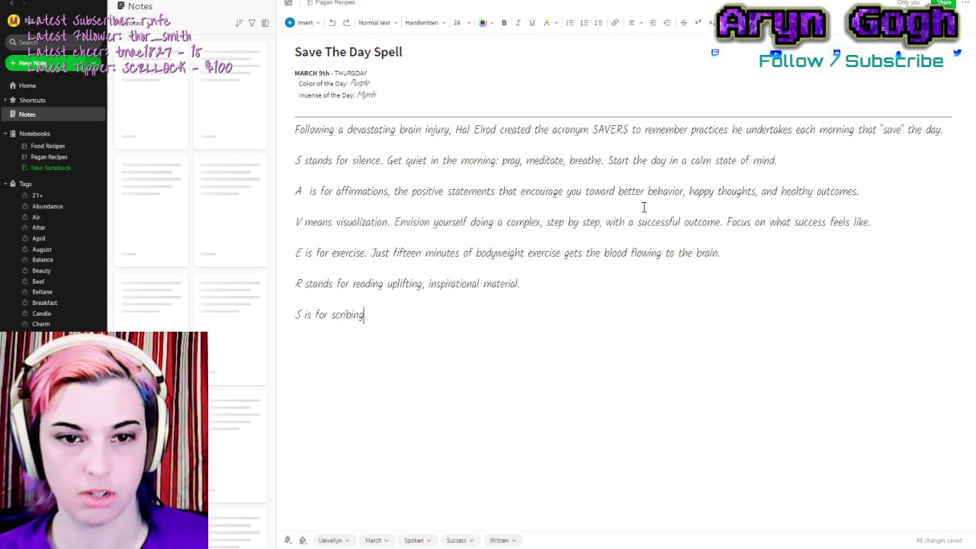
{"action": "key", "text": "ctrl+plus"}
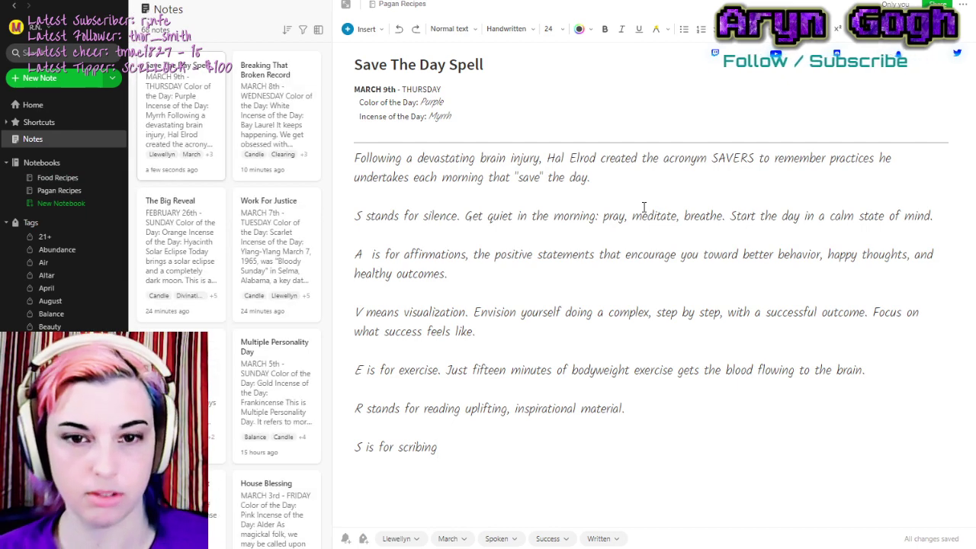
{"action": "key", "text": "ctrl+plus"}
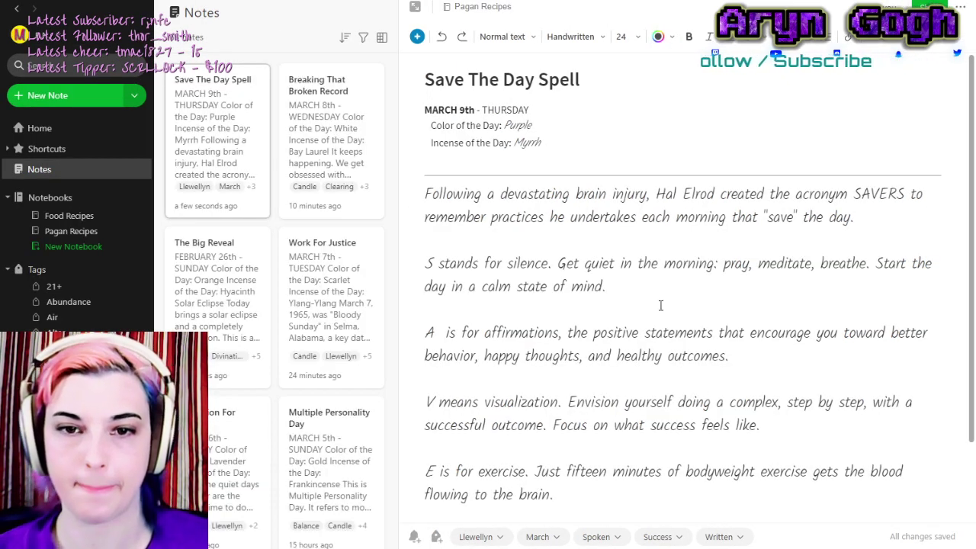
Complete the "S is for scribing" sentence with a dash and "writing down what is going on inside of you.".
{"action": "scroll", "coordinate": [666, 404], "scroll_direction": "down", "scroll_amount": 1}
{"action": "left_click", "coordinate": [563, 503]}
{"action": "type", "text": "- "}
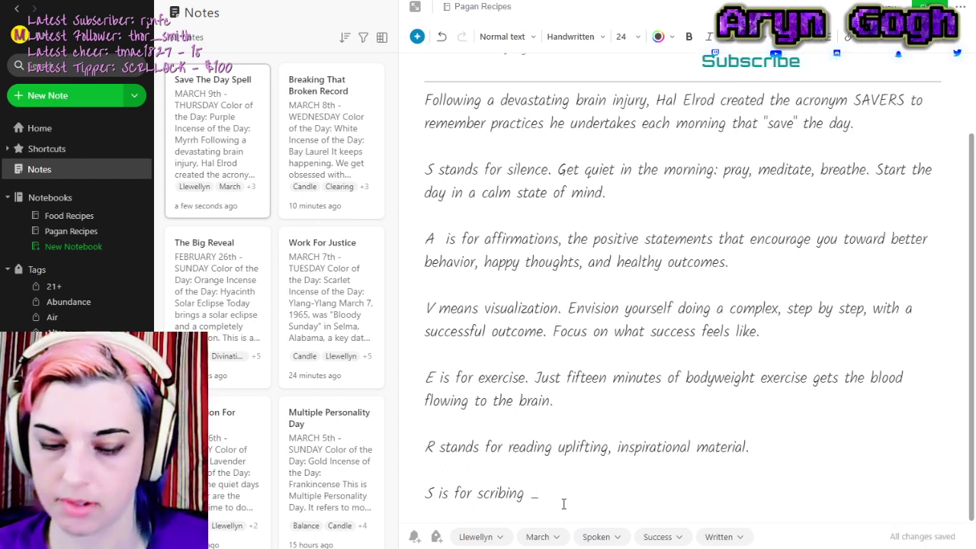
{"action": "type", "text": "writing down what is going on inside of you."}
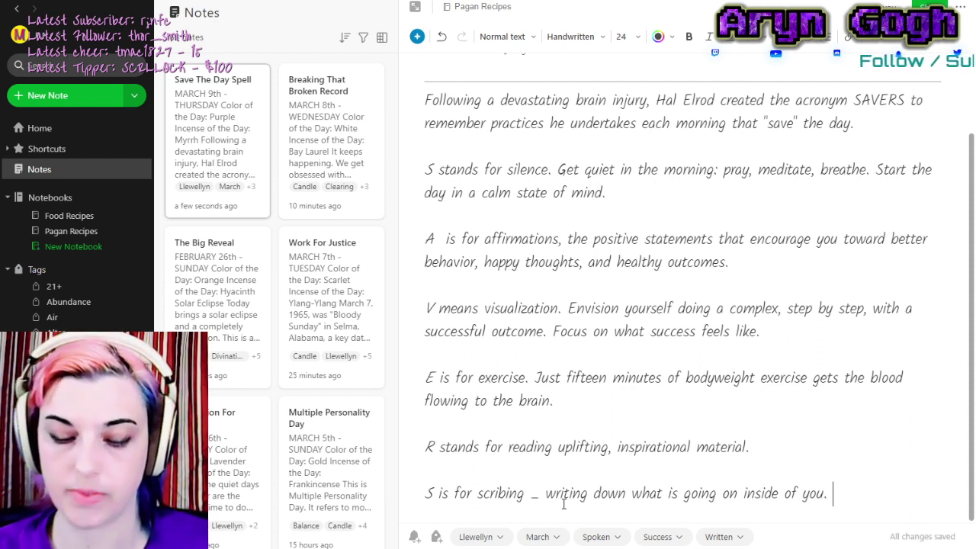
Add "Journaling is a great way to be in touch with your deepest desires and keep track of your progress." to the scribing paragraph.
{"action": "type", "text": "Journal"}
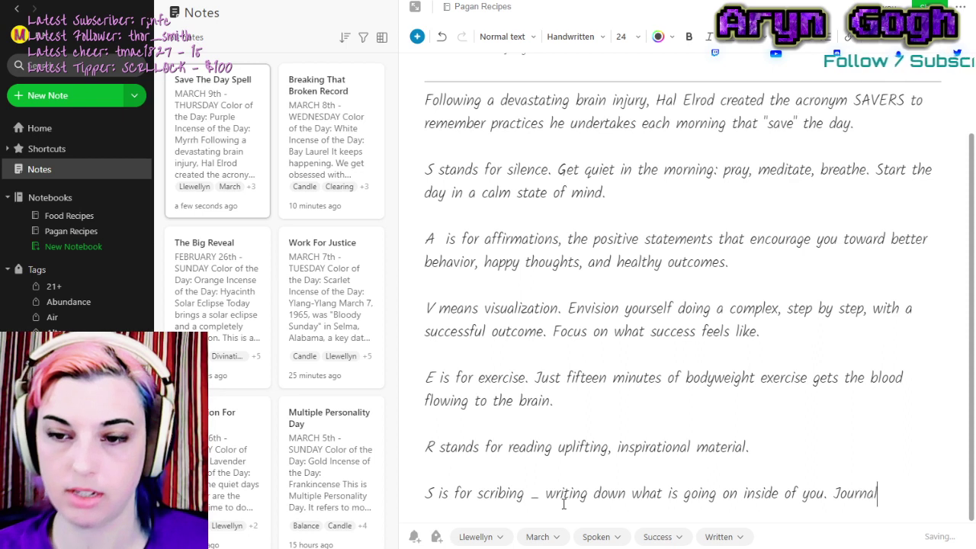
{"action": "type", "text": "ing"}
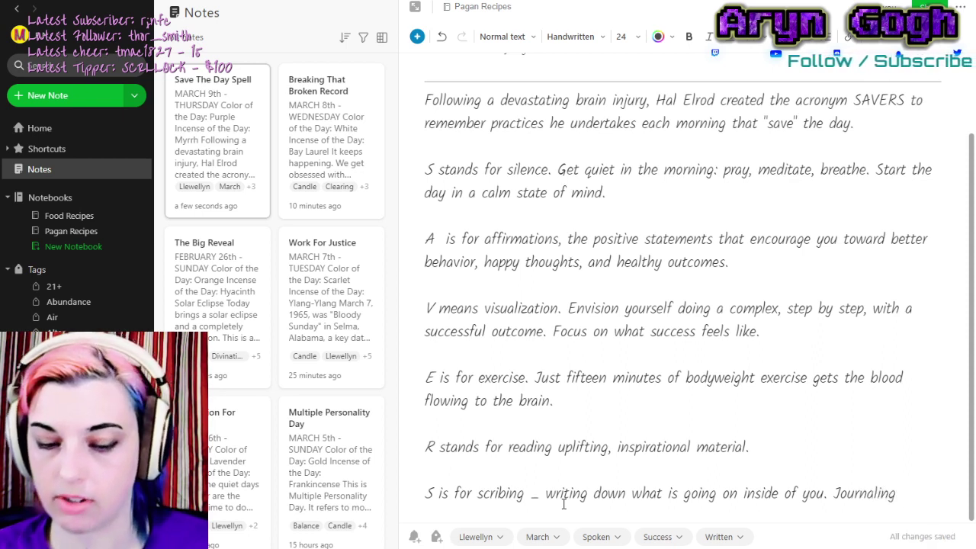
{"action": "type", "text": " is"}
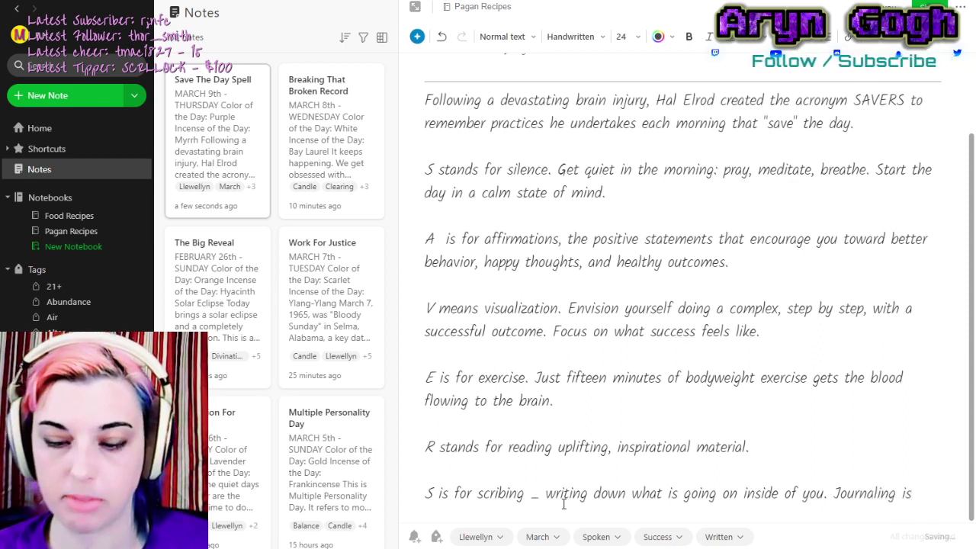
{"action": "type", "text": " a "}
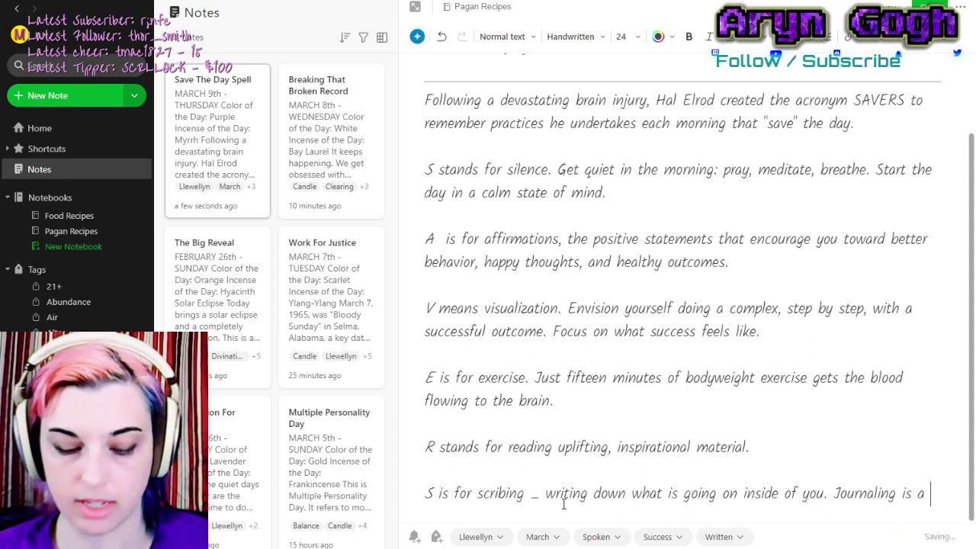
{"action": "type", "text": "great wa"}
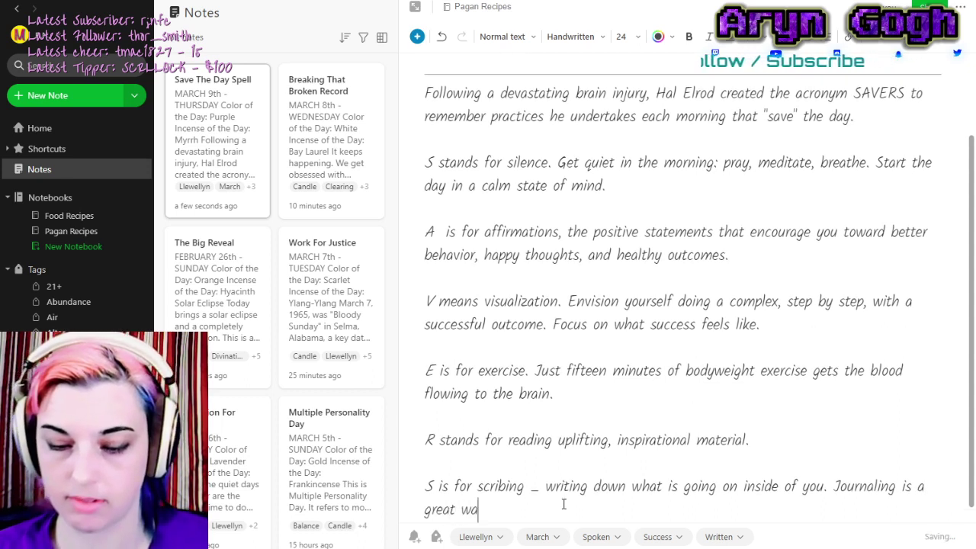
{"action": "type", "text": "y to be in touch w"}
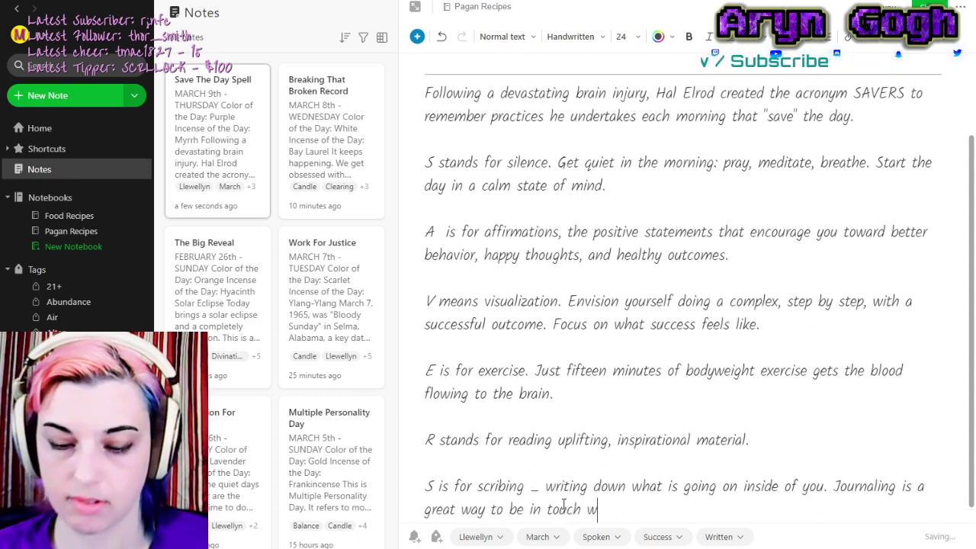
{"action": "type", "text": "ith your de"}
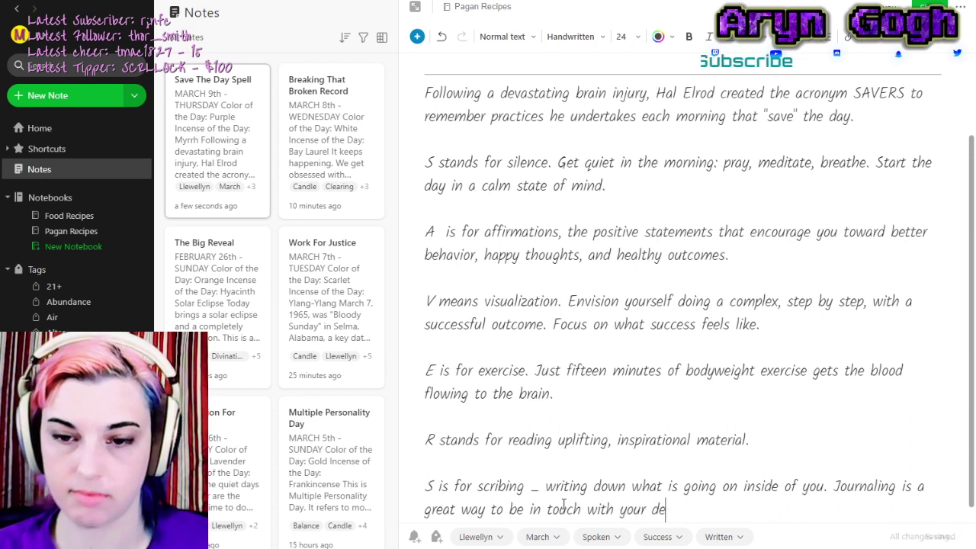
{"action": "type", "text": "epest desires"}
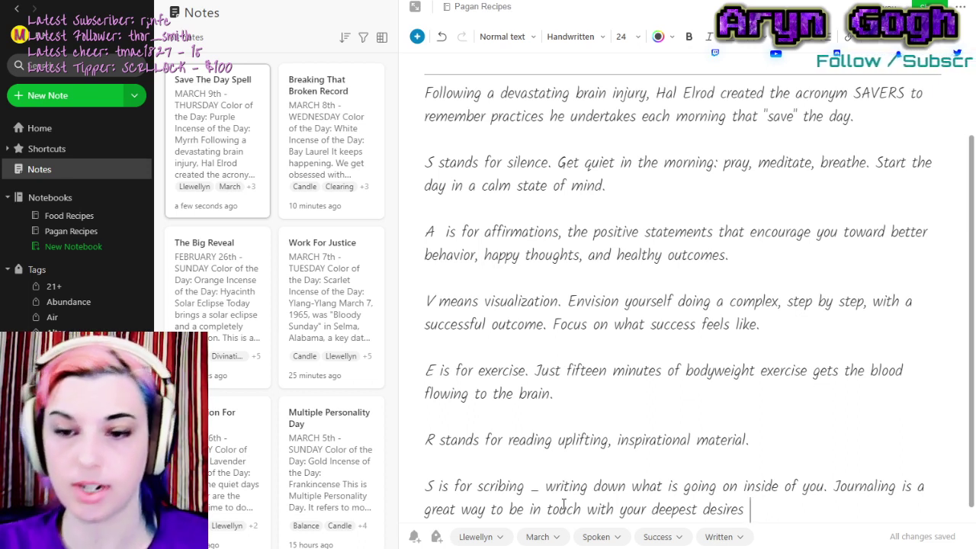
{"action": "type", "text": "and keep "}
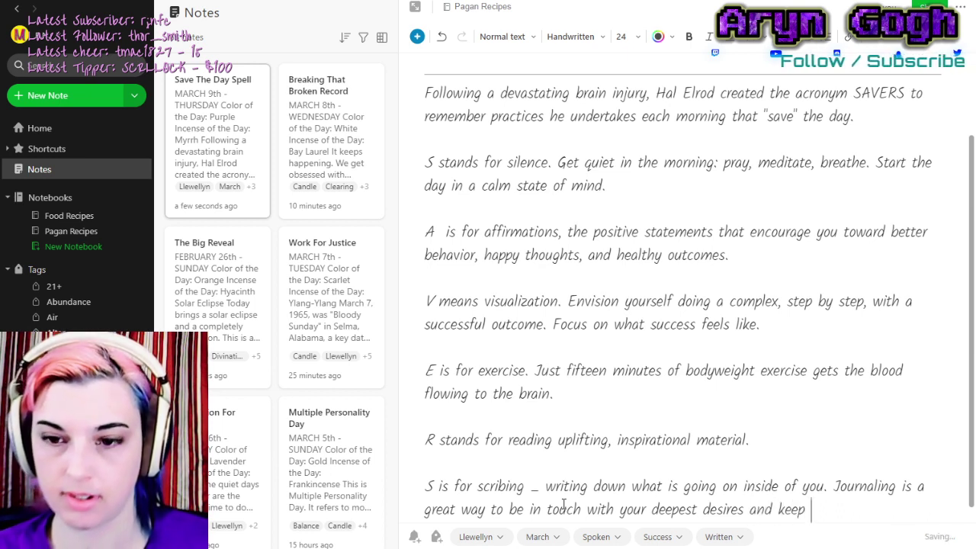
{"action": "type", "text": "track of your "}
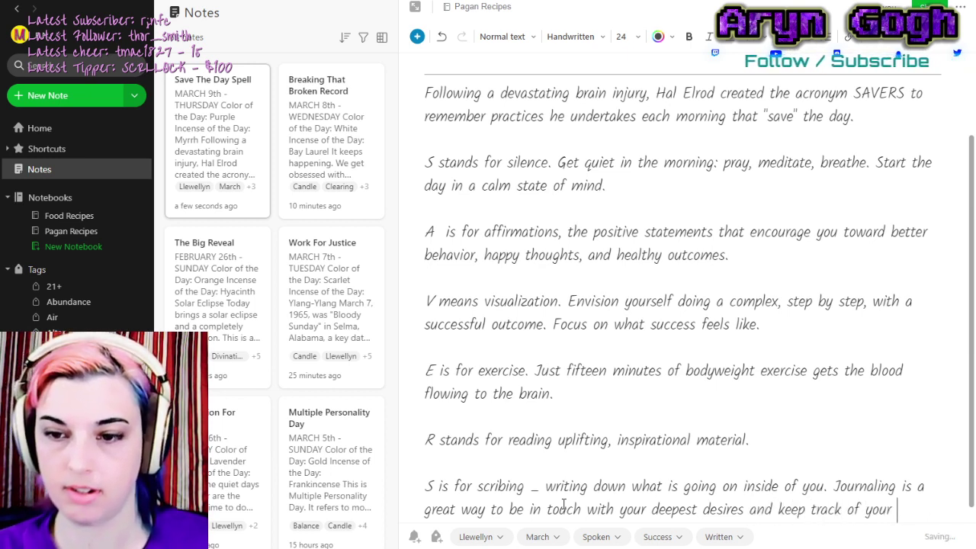
{"action": "type", "text": "progress."}
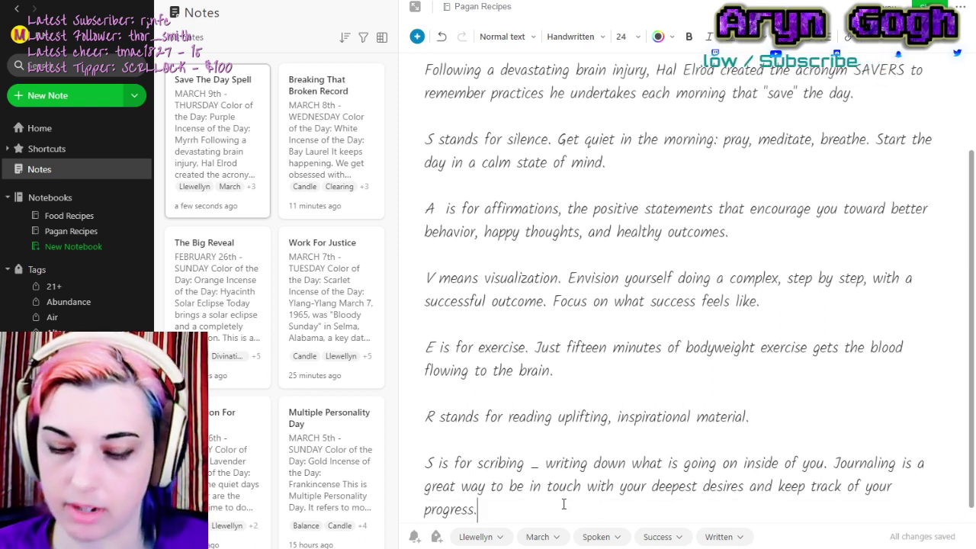
Leave a blank line and add the closing line "Try these SAVERS to magically change your day.".
{"action": "key", "text": "Return"}
{"action": "key", "text": "Return"}
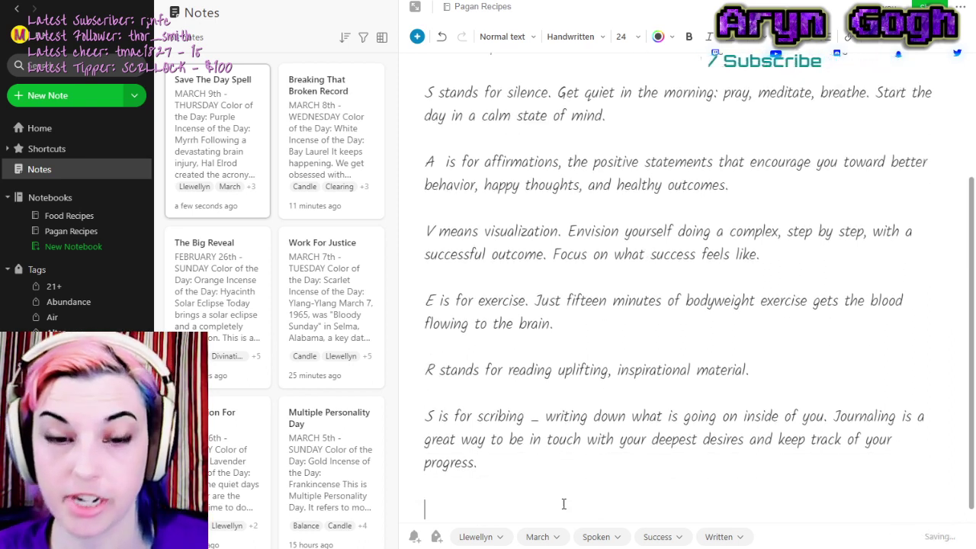
{"action": "type", "text": "Try these SAVERS to magically change your day."}
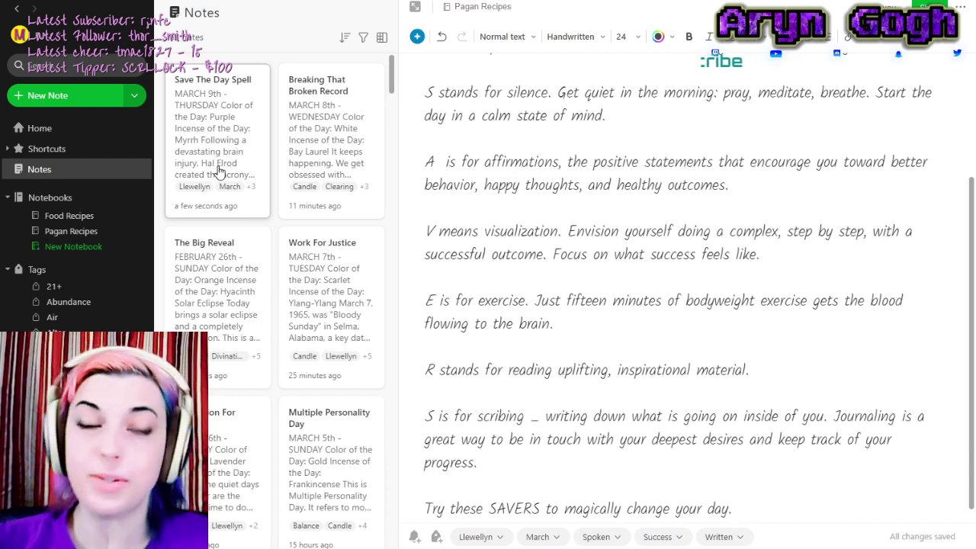
Duplicate the "Save The Day Spell" note and open the copy.
{"action": "left_click", "coordinate": [226, 138]}
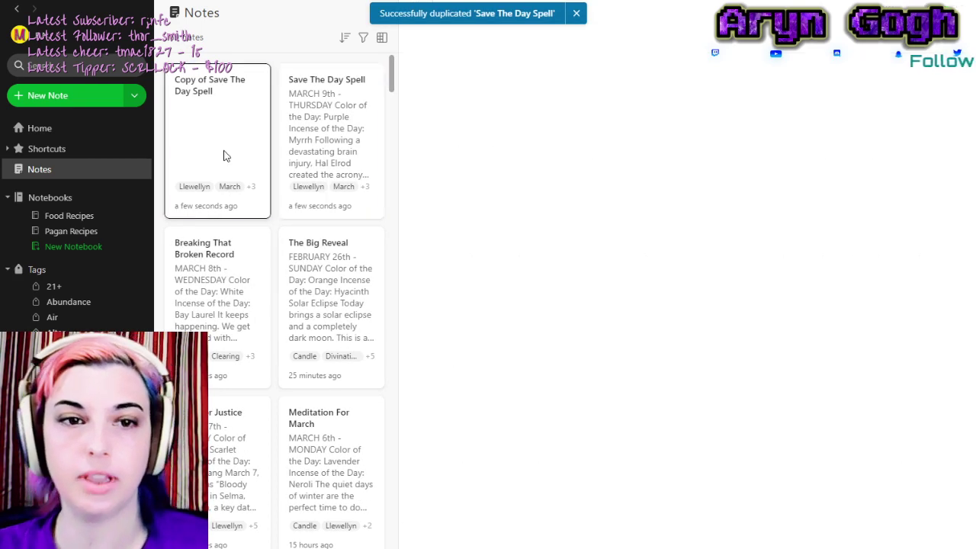
{"action": "left_click", "coordinate": [225, 155]}
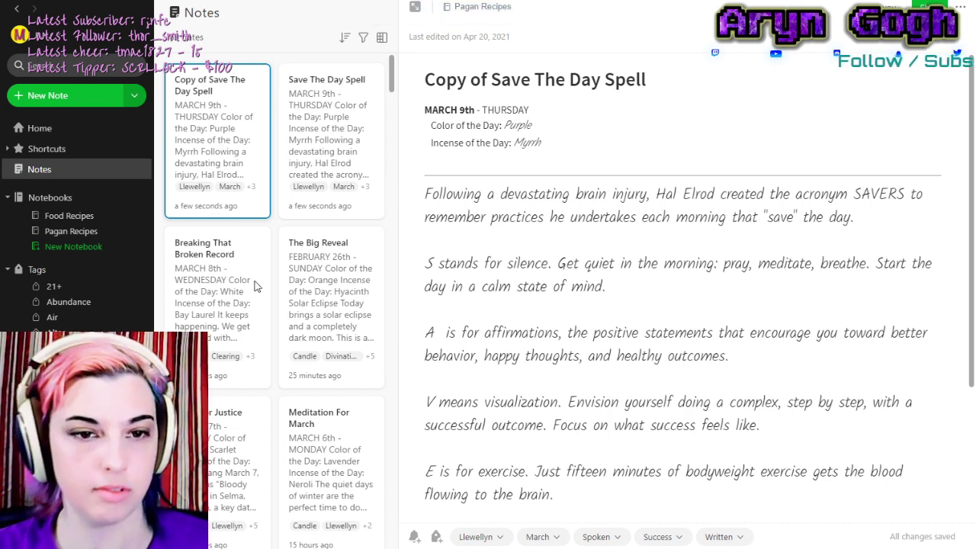
Remove the Spoken, Success and Written tags from the copied note.
{"action": "key", "text": "ctrl+alt+t"}
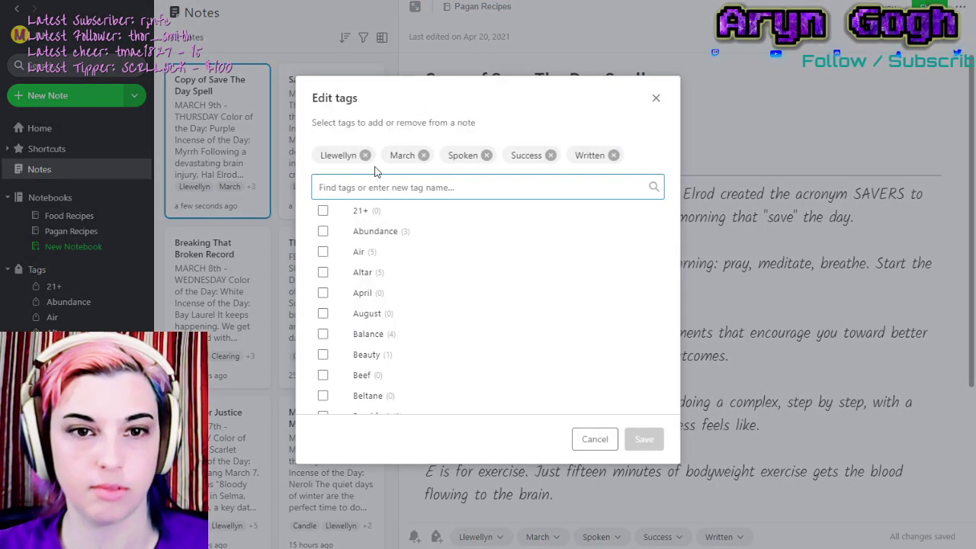
{"action": "left_click", "coordinate": [485, 155]}
{"action": "left_click", "coordinate": [485, 155]}
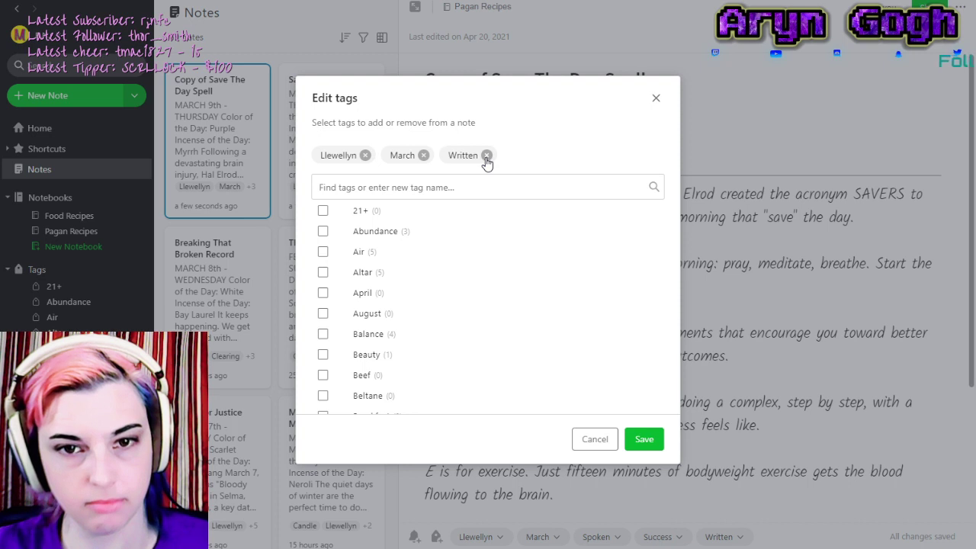
{"action": "left_click", "coordinate": [485, 156]}
Add the existing Relationship and Divination tags to the copied note and save the tag changes.
{"action": "left_click", "coordinate": [482, 188]}
{"action": "type", "text": "re"}
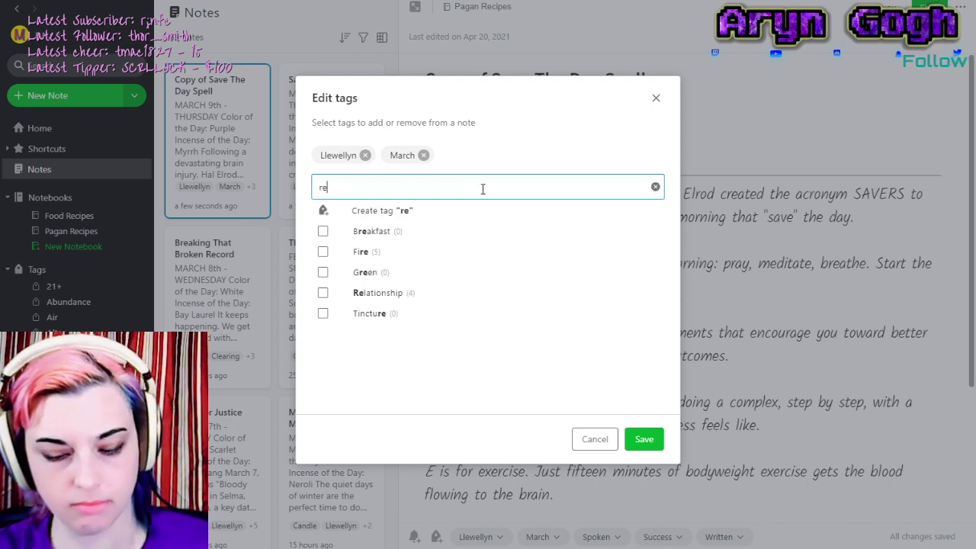
{"action": "left_click", "coordinate": [323, 293]}
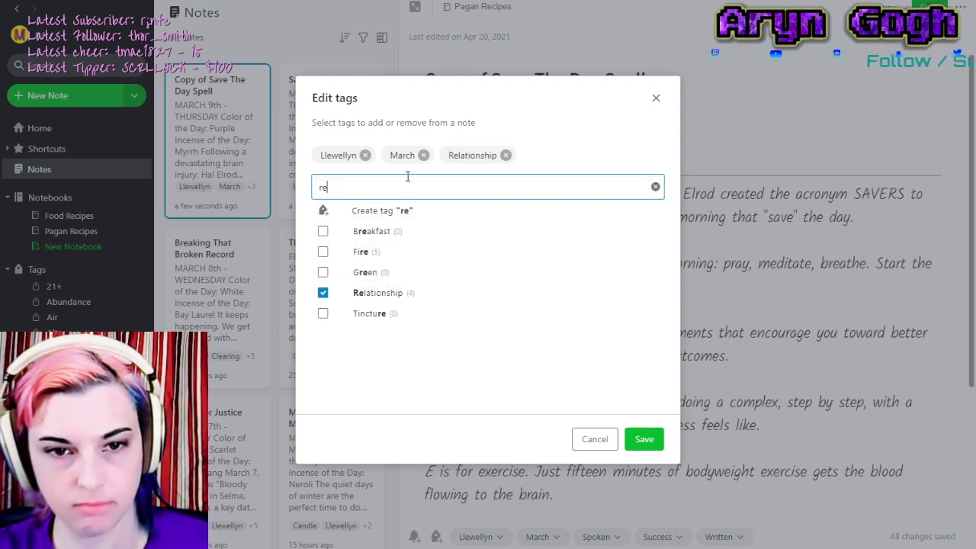
{"action": "left_click", "coordinate": [299, 195]}
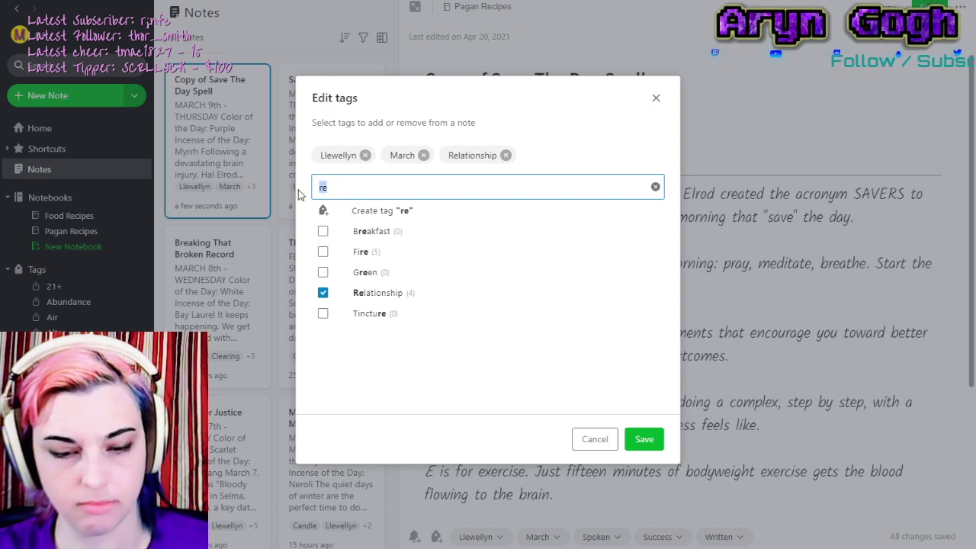
{"action": "key", "text": "BackSpace"}
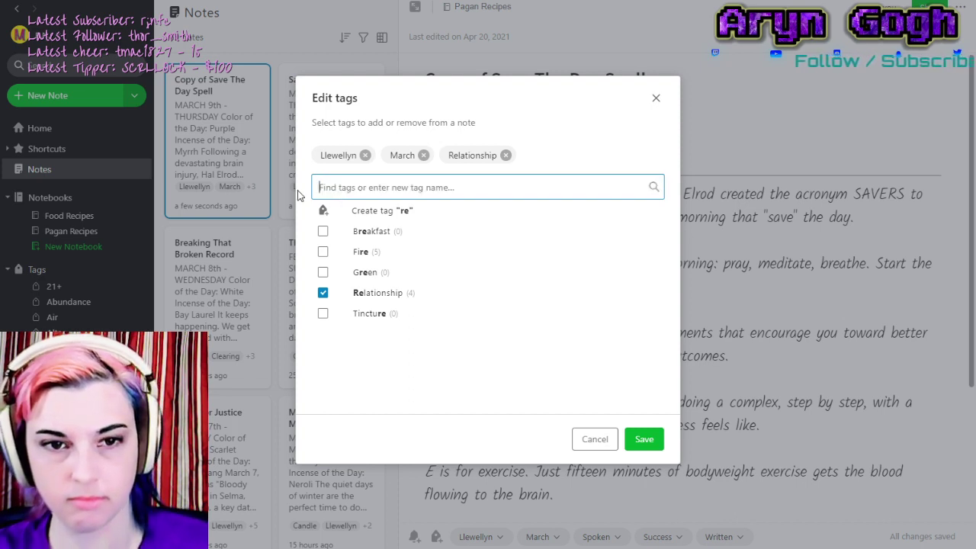
{"action": "type", "text": "ps"}
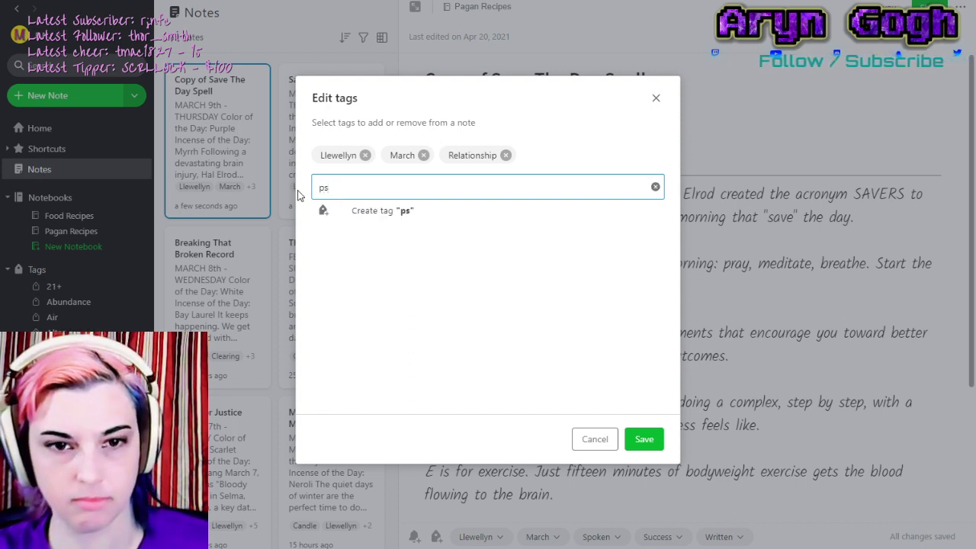
{"action": "key", "text": "BackSpace"}
{"action": "key", "text": "BackSpace"}
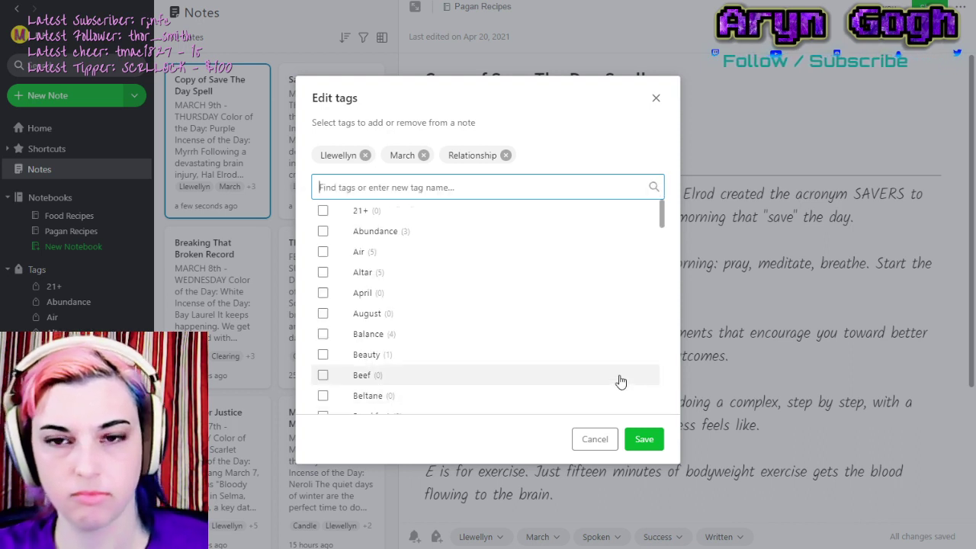
{"action": "type", "text": "d"}
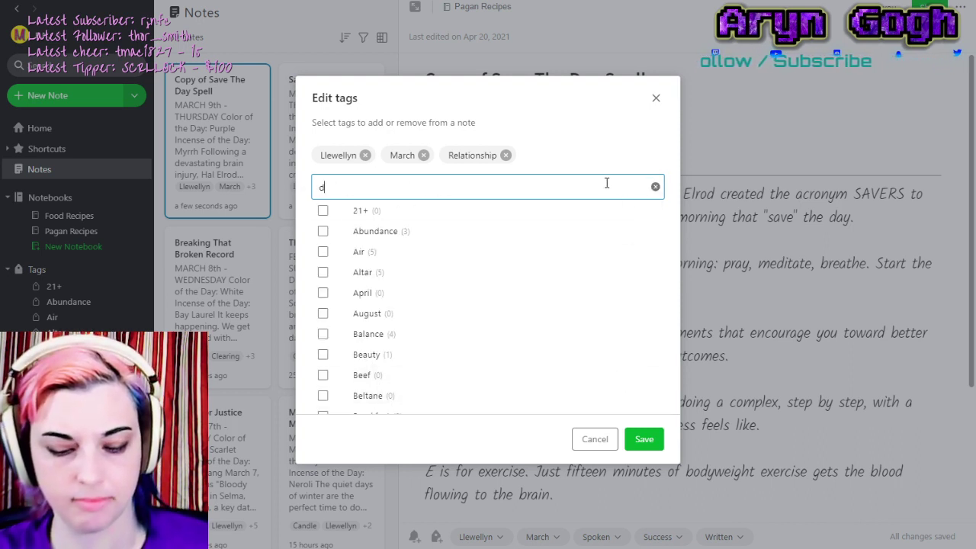
{"action": "type", "text": "i"}
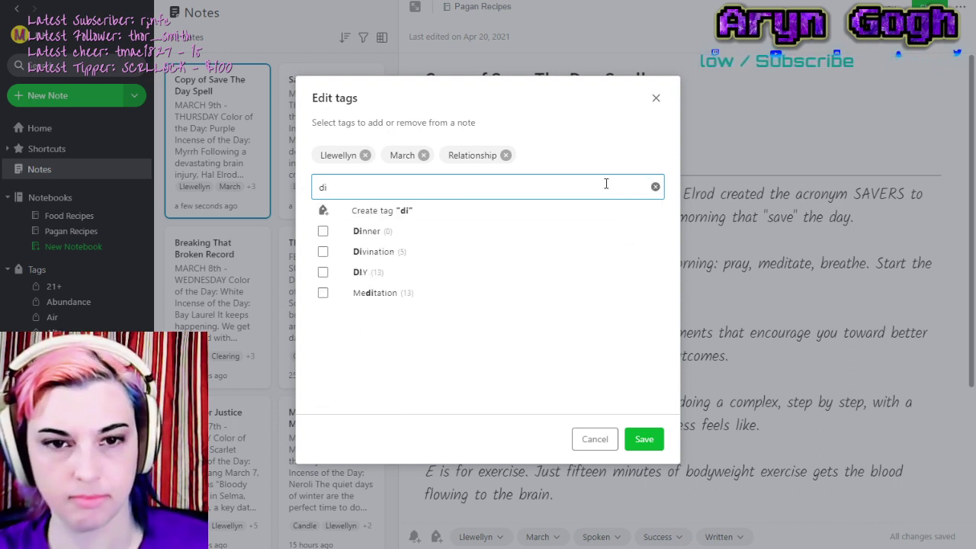
{"action": "left_click", "coordinate": [323, 251]}
{"action": "left_click", "coordinate": [643, 438]}
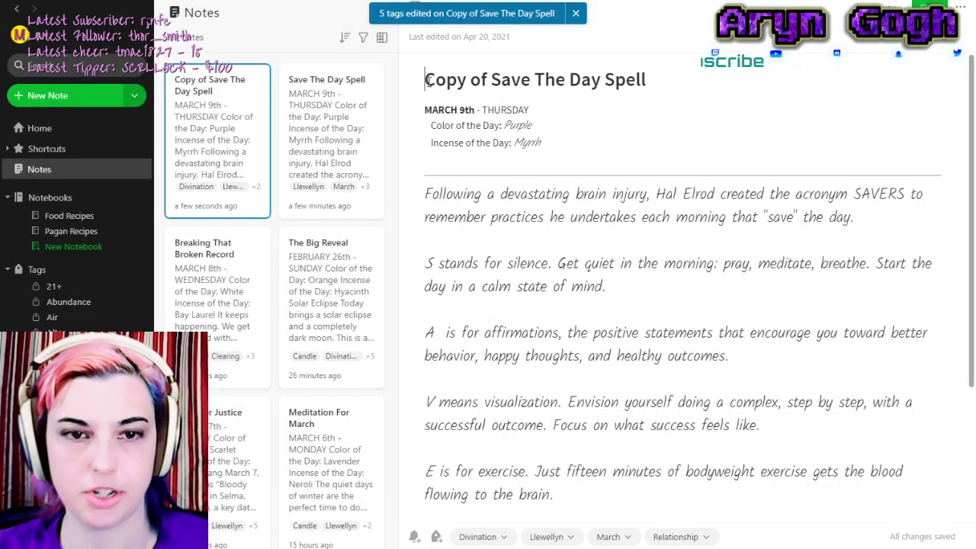
Retitle the note "Reiki Tag" and change its date line to "MARCH 10th - FRIDAY".
{"action": "left_click_drag", "start_coordinate": [428, 81], "coordinate": [649, 84]}
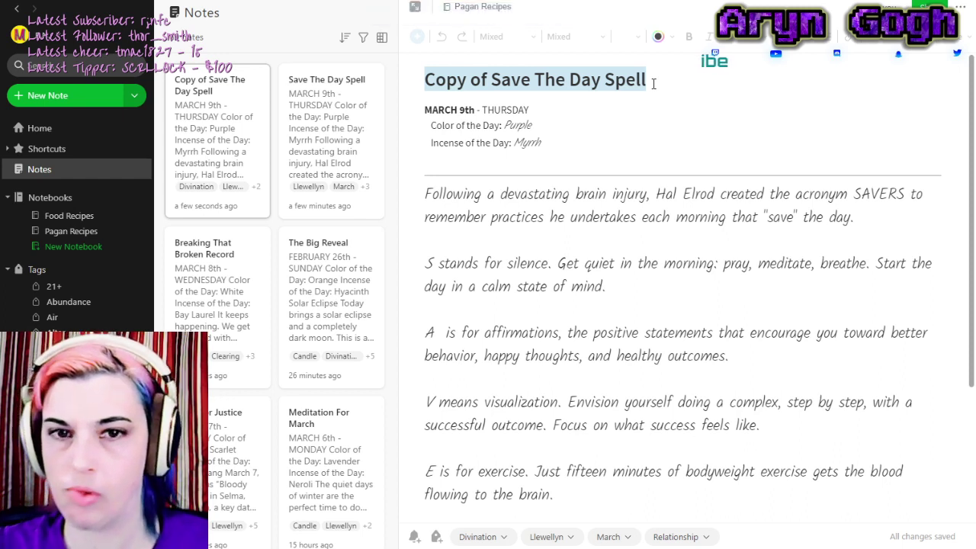
{"action": "type", "text": "Reiki Tag"}
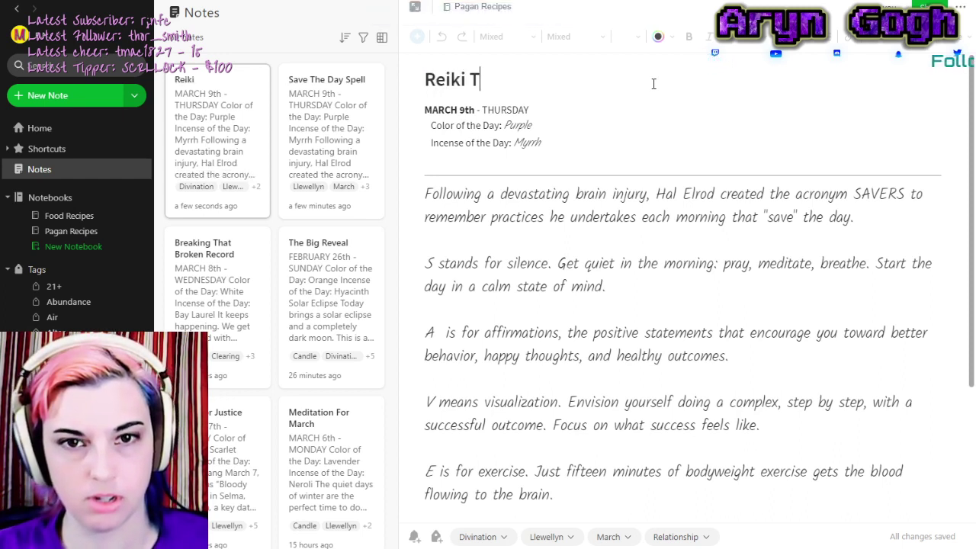
{"action": "left_click", "coordinate": [463, 109]}
{"action": "key", "text": "BackSpace"}
{"action": "type", "text": "10"}
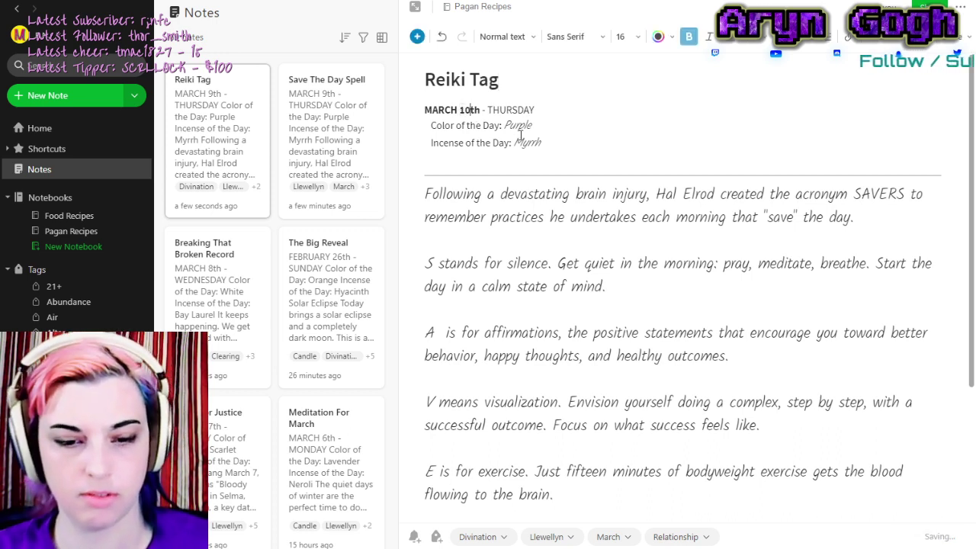
{"action": "left_click_drag", "start_coordinate": [488, 109], "coordinate": [516, 111]}
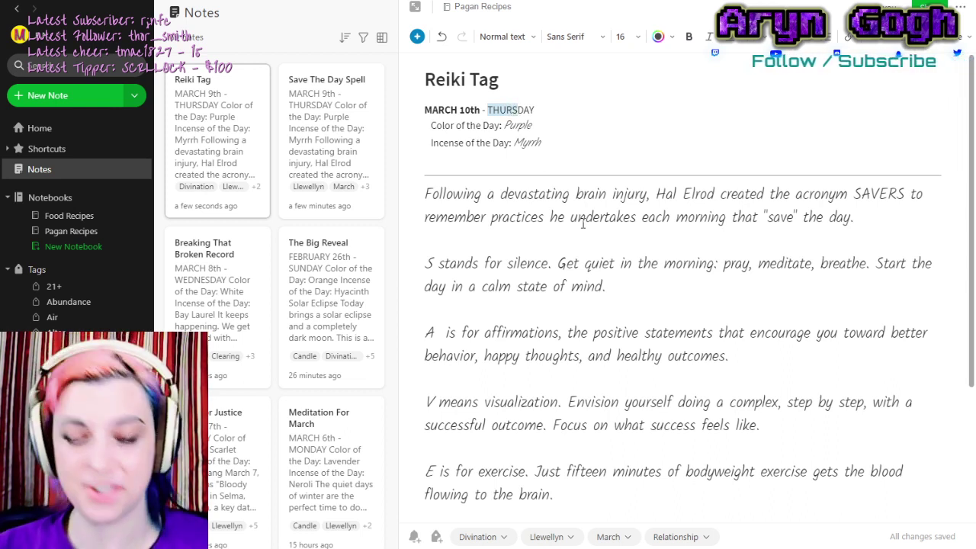
{"action": "type", "text": "FRI"}
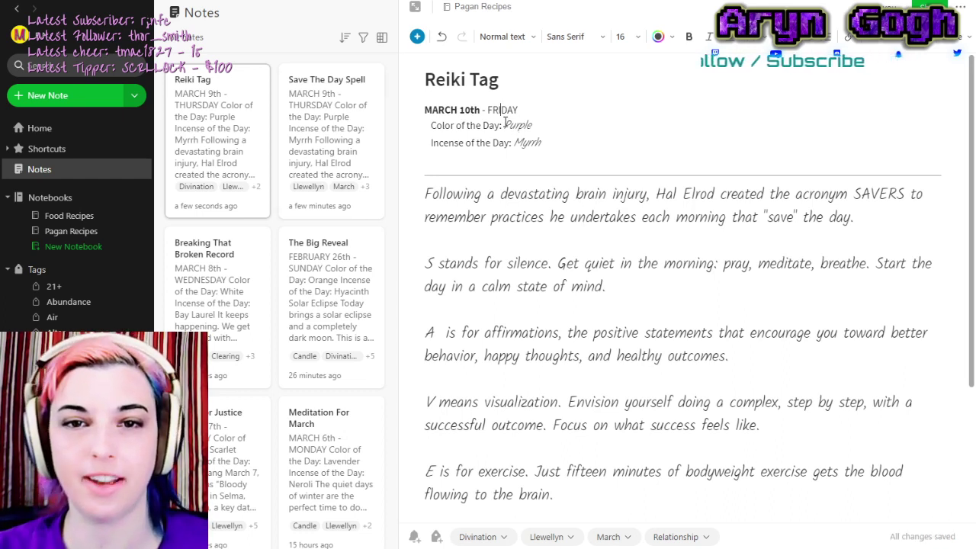
Set the Color of the Day to "Rose" and the Incense of the Day to "Vanilla".
{"action": "left_click_drag", "start_coordinate": [504, 125], "coordinate": [550, 126]}
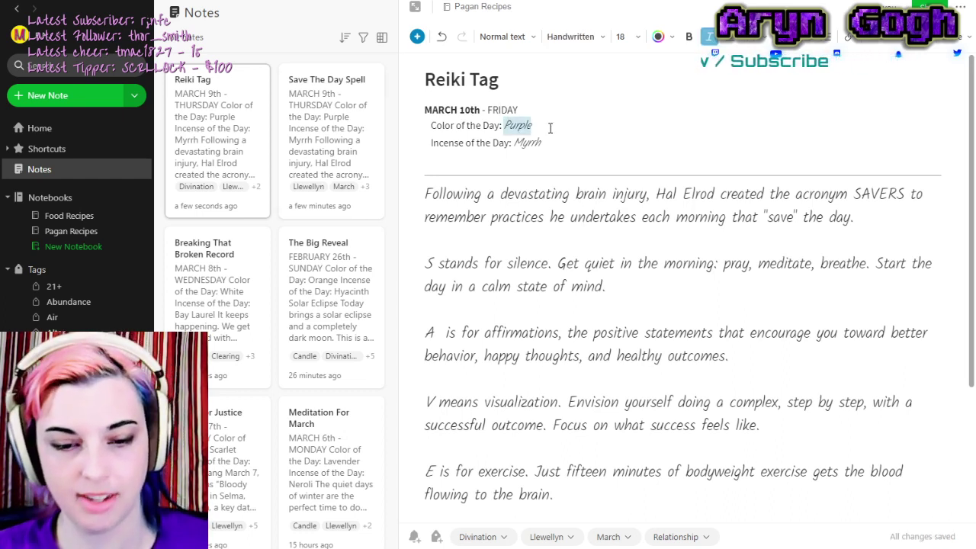
{"action": "type", "text": "Rose"}
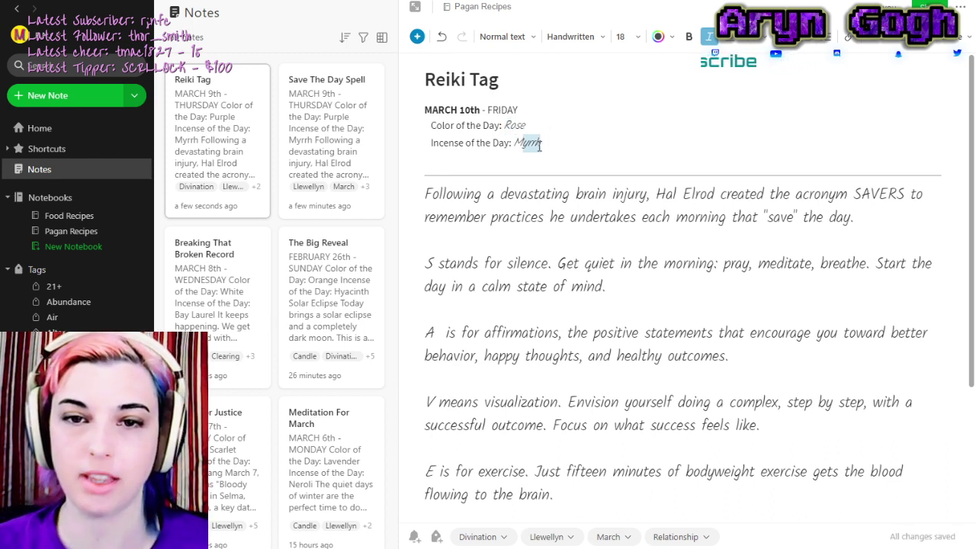
{"action": "key", "text": "BackSpace"}
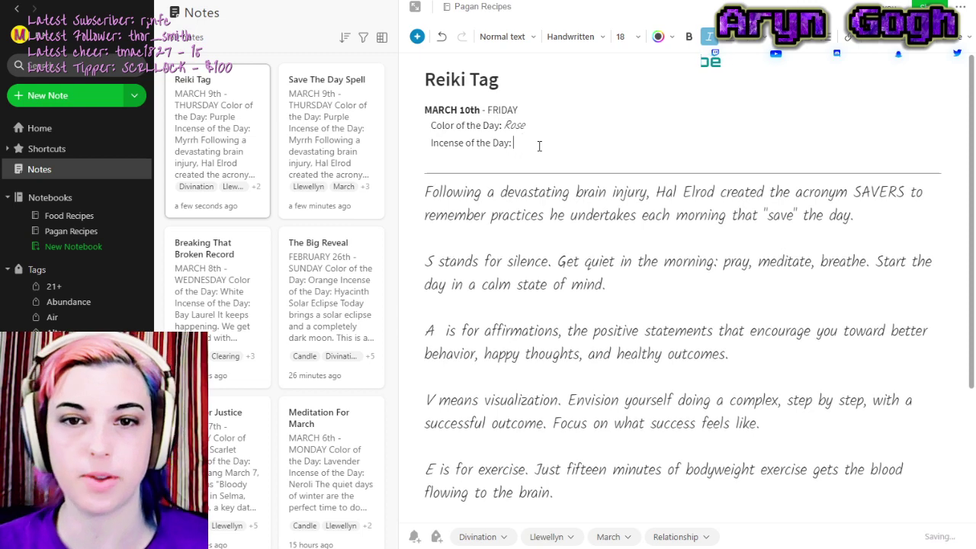
{"action": "type", "text": "Vanilla"}
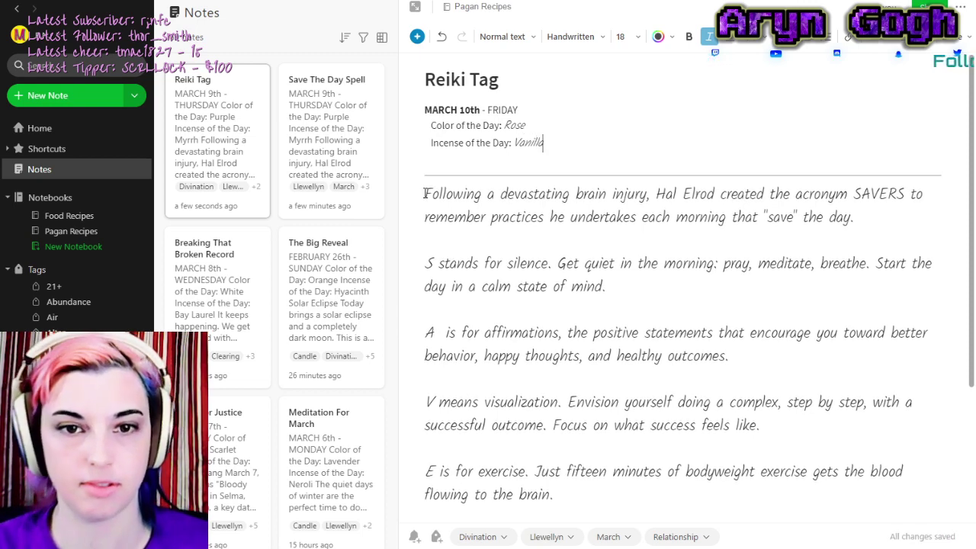
Replace all the old body text below the divider with "To strengthen a psychic trust bond with someone, take some".
{"action": "left_click_drag", "start_coordinate": [425, 193], "coordinate": [732, 503]}
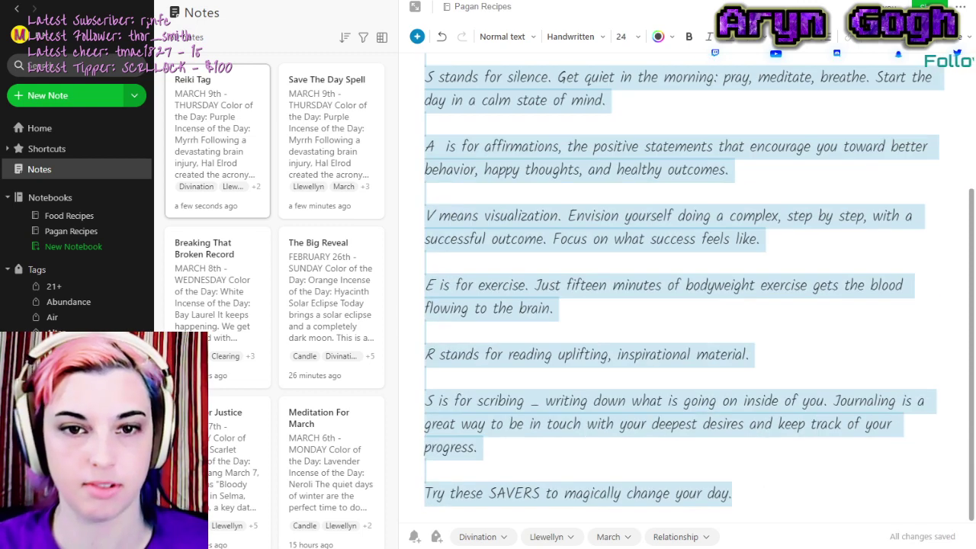
{"action": "type", "text": "To "}
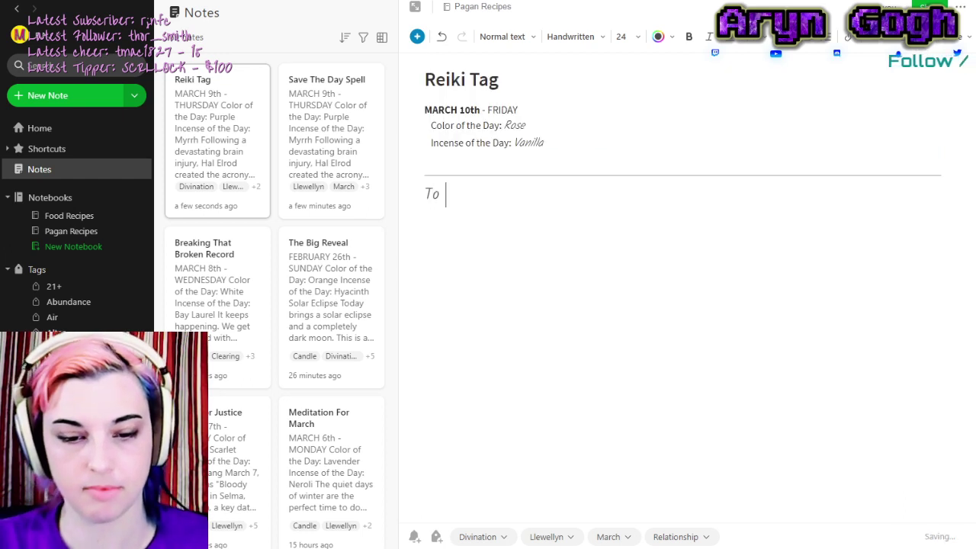
{"action": "type", "text": "strength"}
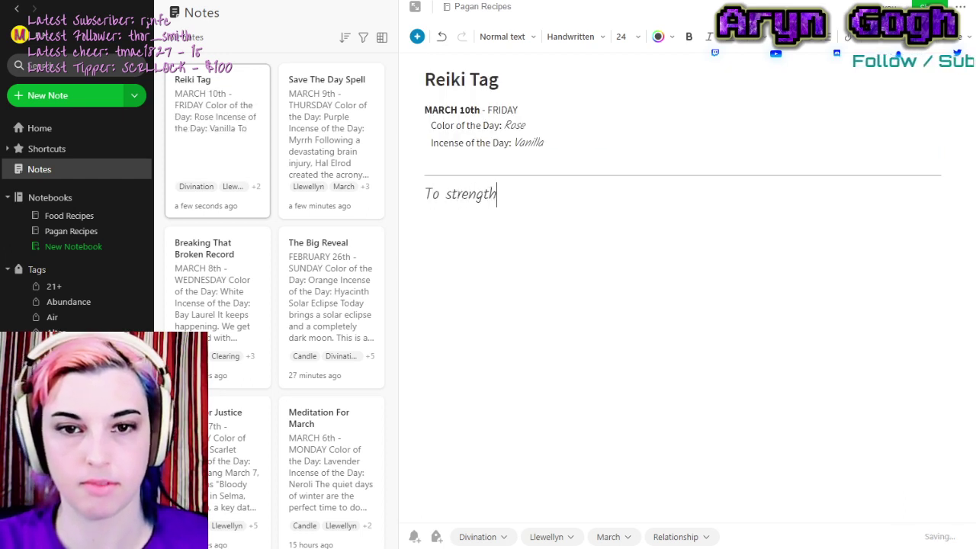
{"action": "type", "text": "en a psy"}
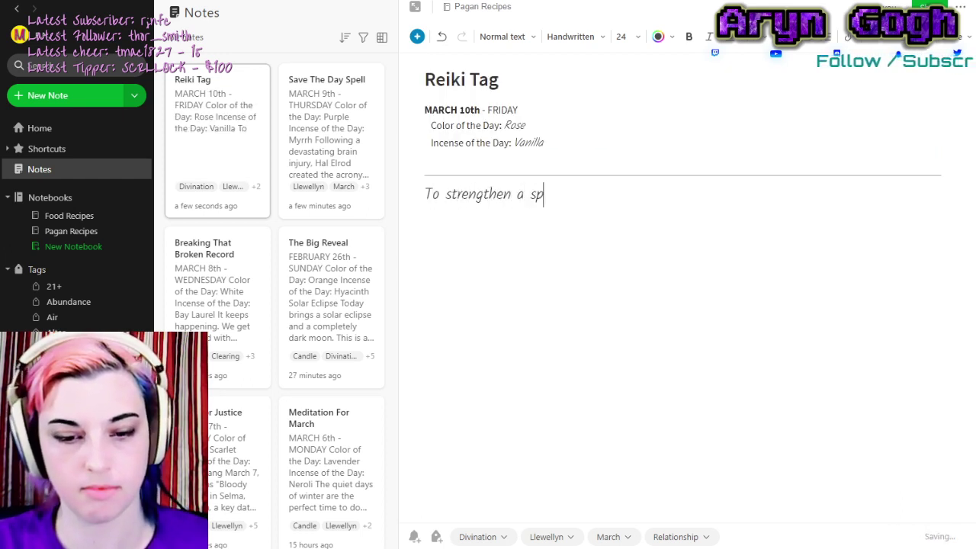
{"action": "type", "text": "chic truust"}
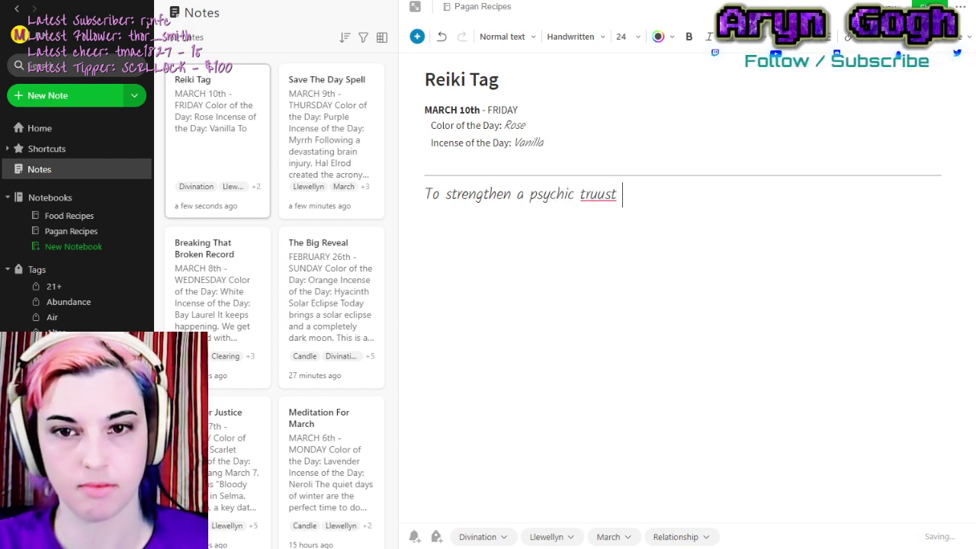
{"action": "key", "text": "BackSpace"}
{"action": "key", "text": "BackSpace"}
{"action": "key", "text": "BackSpace"}
{"action": "key", "text": "BackSpace"}
{"action": "type", "text": "st bond wi"}
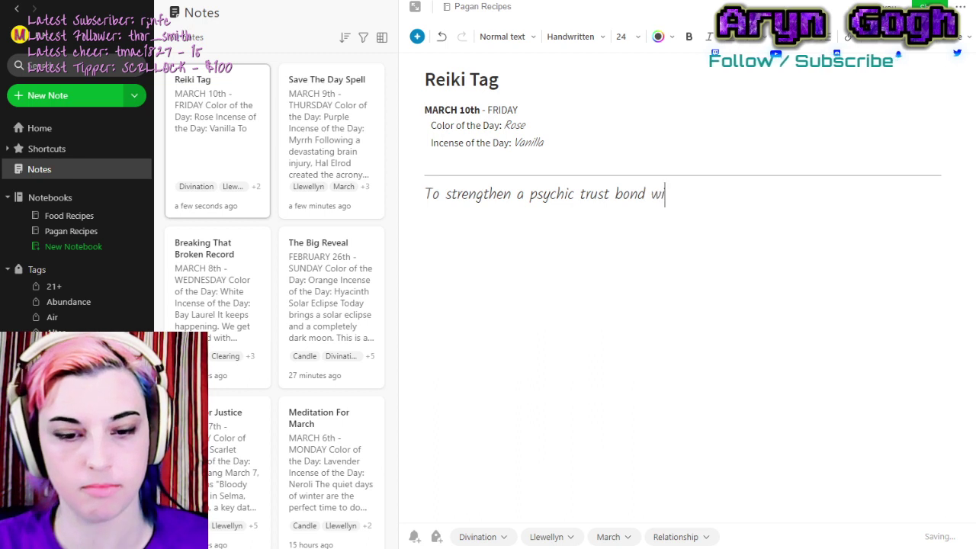
{"action": "type", "text": "th someone, take som"}
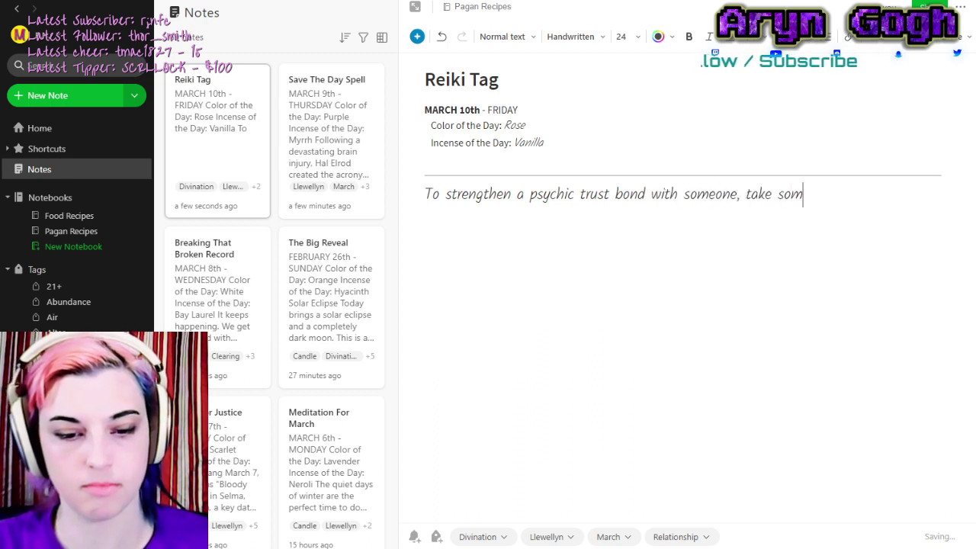
Complete the sentence with "time out of your day to play a bit of Reiki tag." and add "Sending and receiving energy in one of the essential".
{"action": "type", "text": "e time out of your day to play a bit of Reiki tag. Sending and receiving energy in o"}
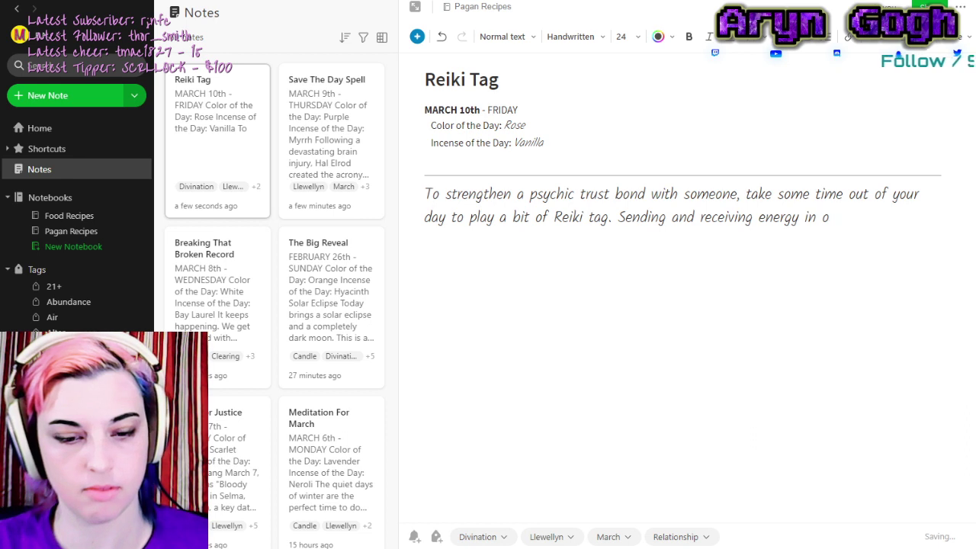
{"action": "type", "text": "ne of the essentia"}
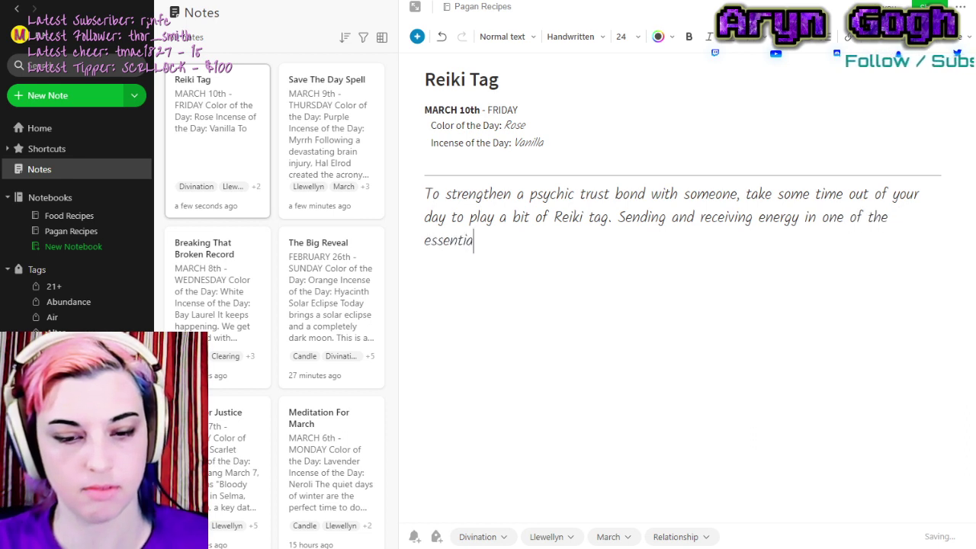
Continue the unfinished second sentence of the body text with "ways that we maintain our spiritual".
{"action": "type", "text": "l ways that we mainint"}
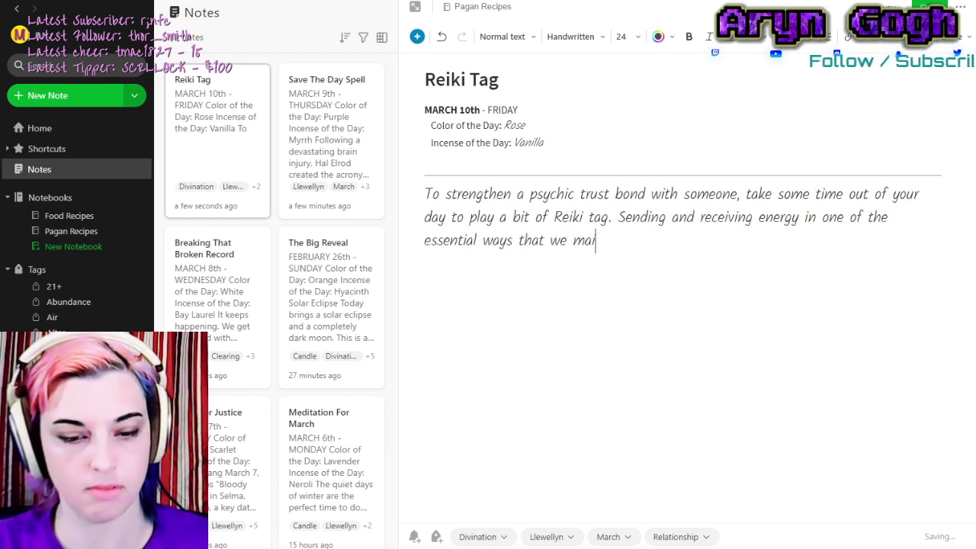
{"action": "key", "text": "BackSpace"}
{"action": "key", "text": "BackSpace"}
{"action": "key", "text": "BackSpace"}
{"action": "key", "text": "BackSpace"}
{"action": "key", "text": "BackSpace"}
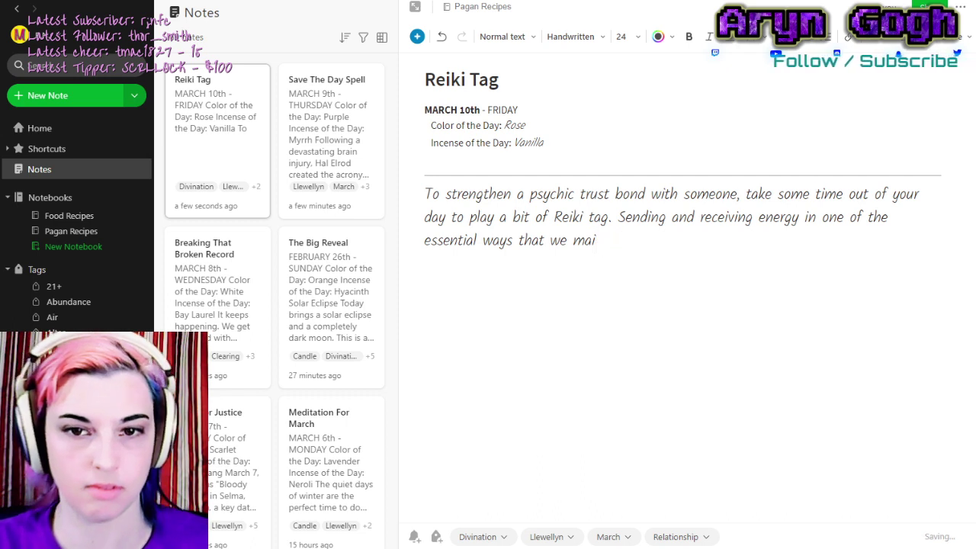
{"action": "type", "text": "intain ou"}
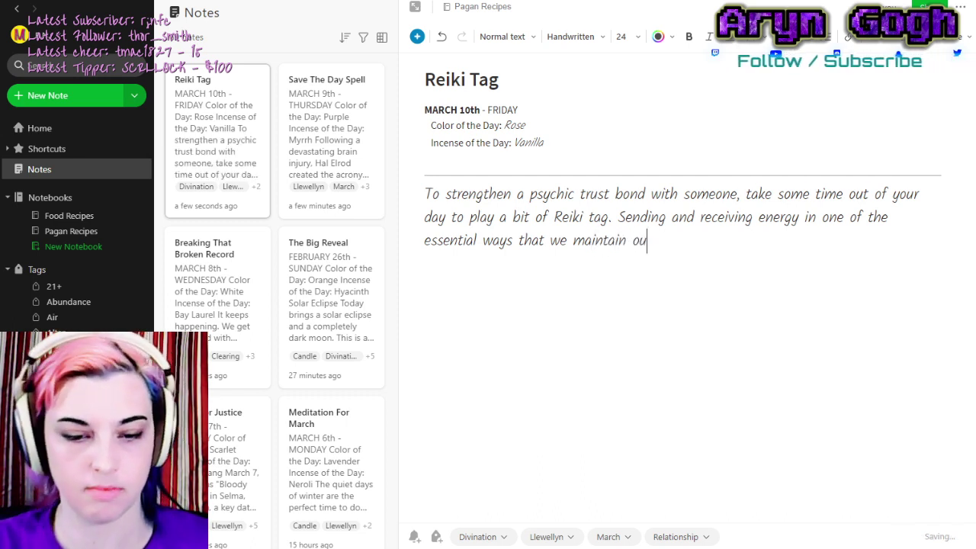
{"action": "type", "text": "r spiri"}
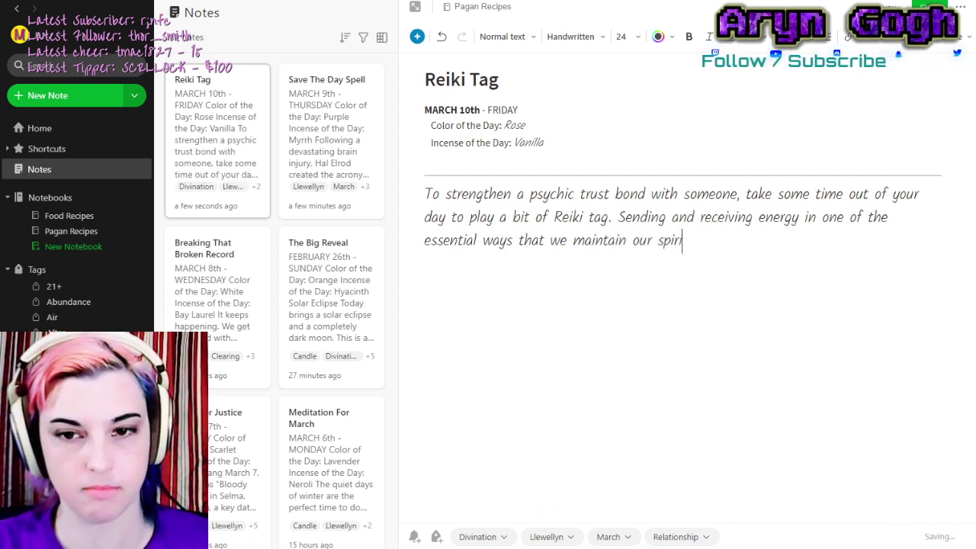
{"action": "type", "text": "tual "}
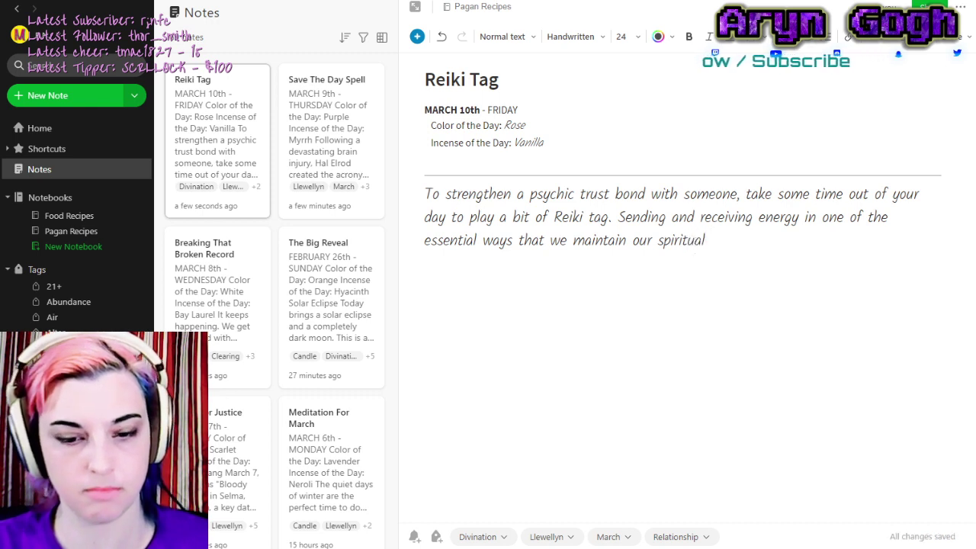
Finish the sentence with "relationships, and testing the system every now and then is a fun way to explore our compassion and understanding for others.".
{"action": "type", "text": "relations"}
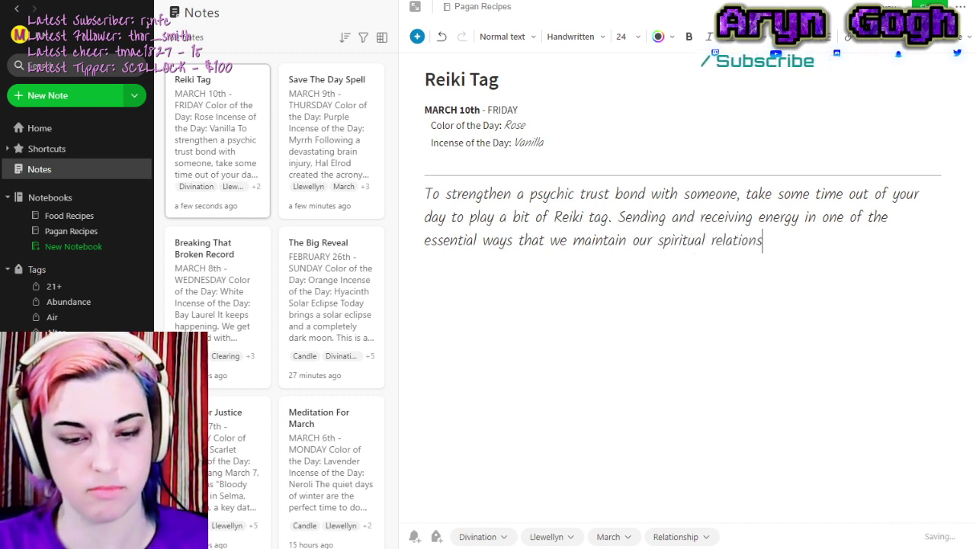
{"action": "type", "text": "hhips, and testing the"}
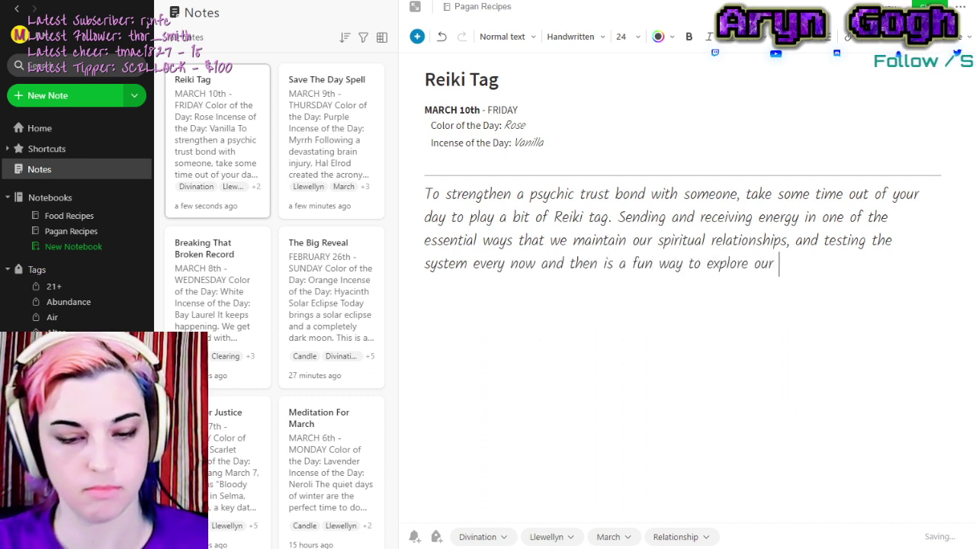
{"action": "type", "text": "compassio"}
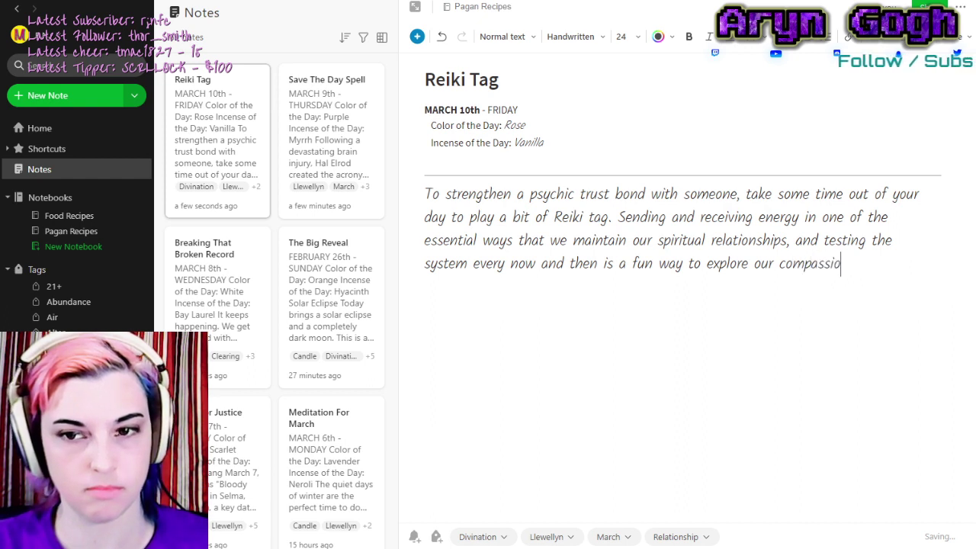
{"action": "type", "text": "n"}
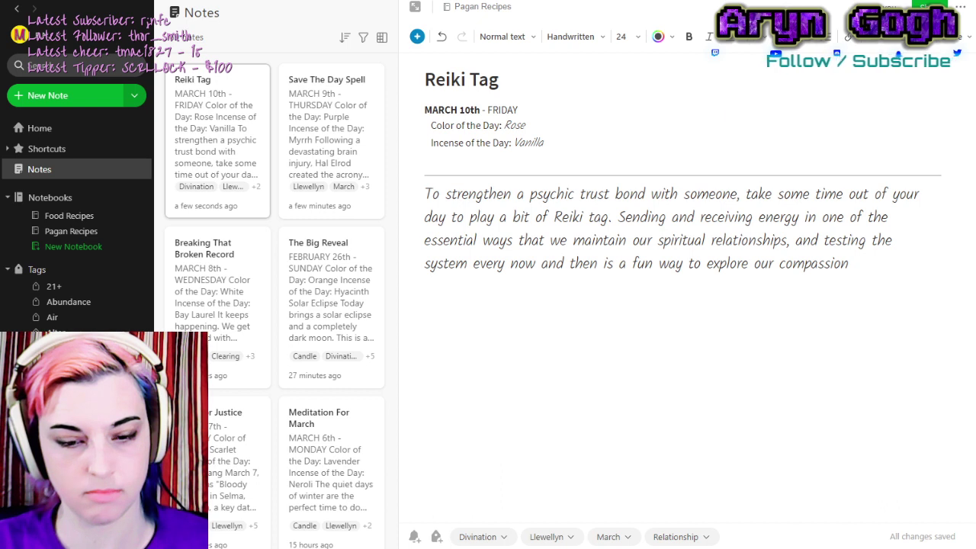
{"action": "type", "text": " and under"}
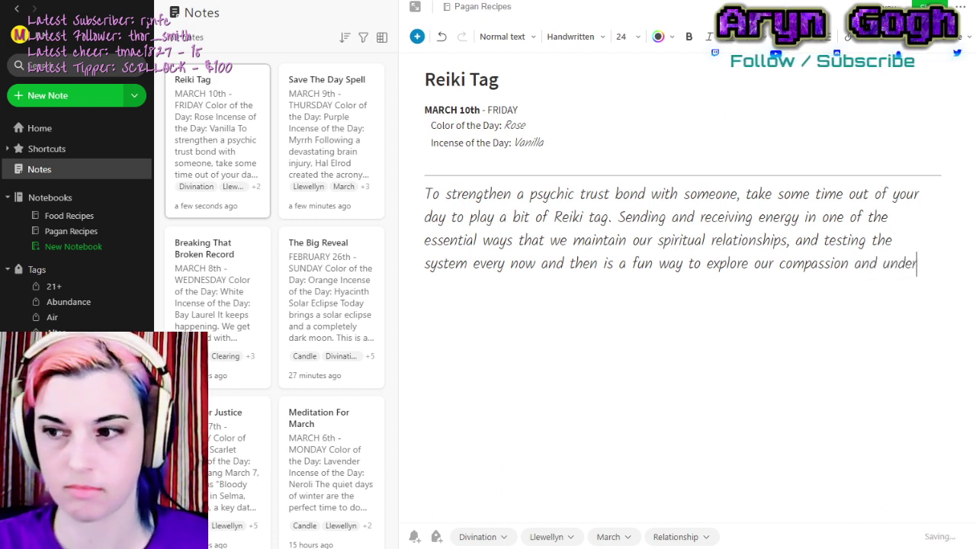
{"action": "type", "text": "standing"}
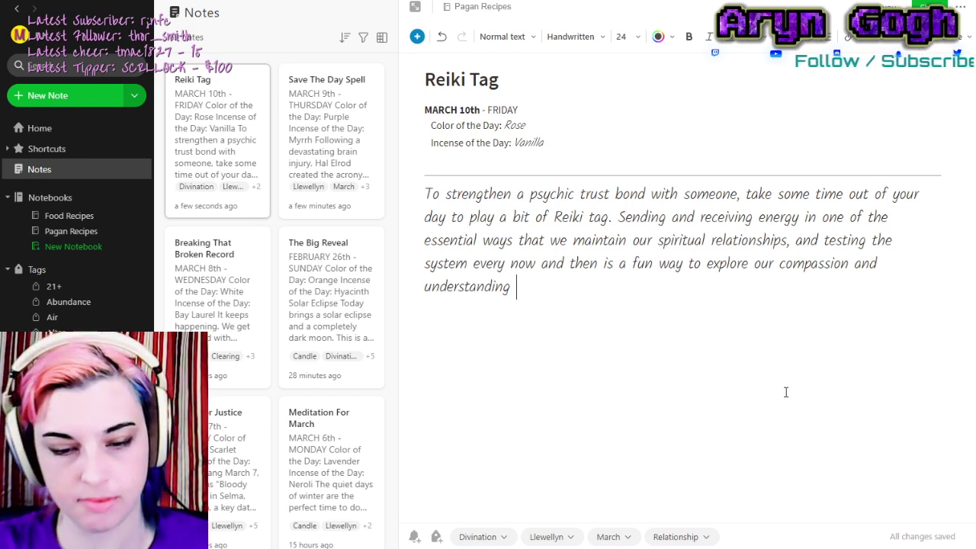
{"action": "type", "text": "for others. "}
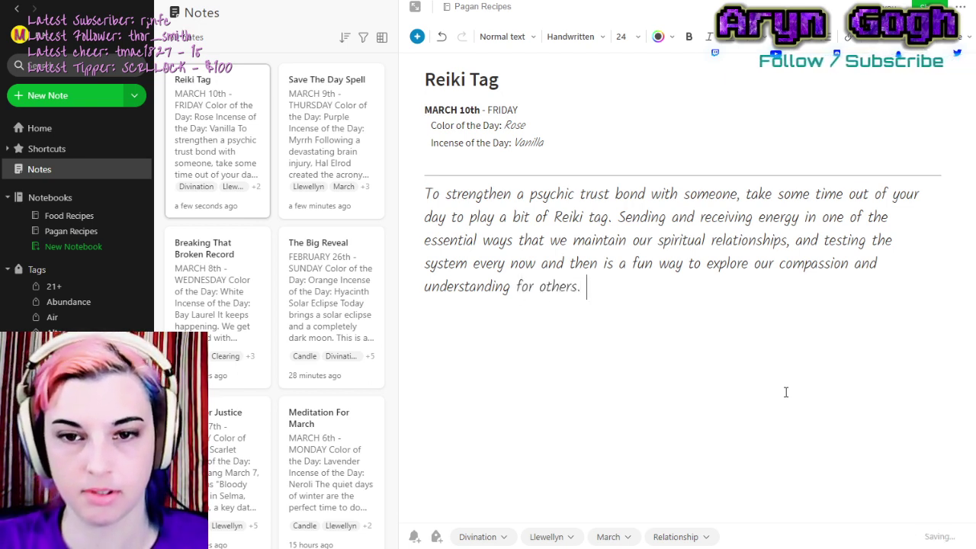
End the first paragraph with the sentence "Each person much choose three positive emotions or energies to share.".
{"action": "type", "text": "Ea"}
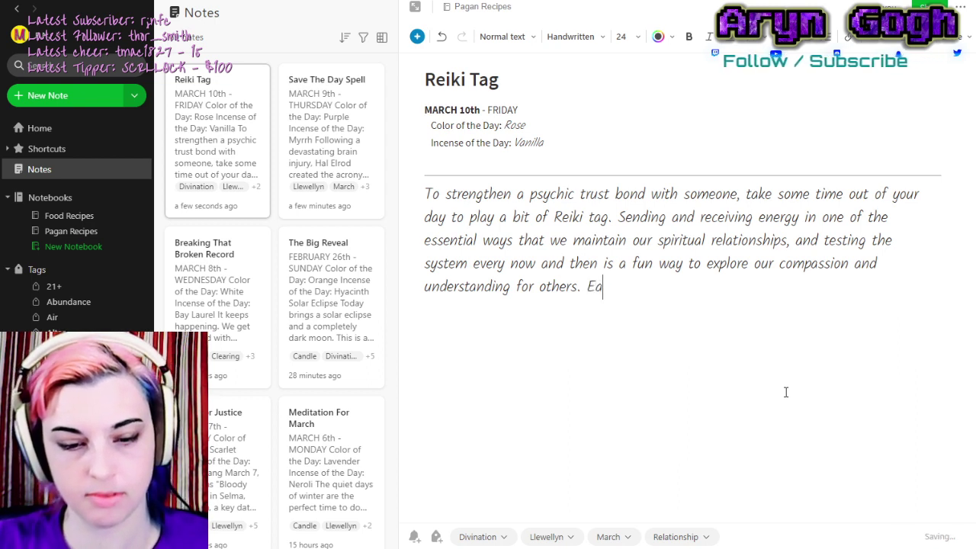
{"action": "type", "text": "ch person "}
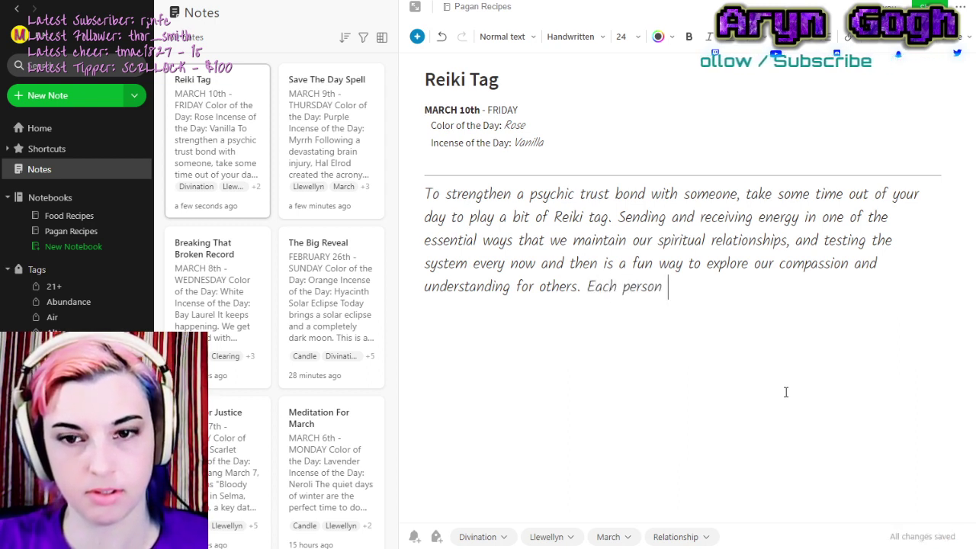
{"action": "type", "text": "much "}
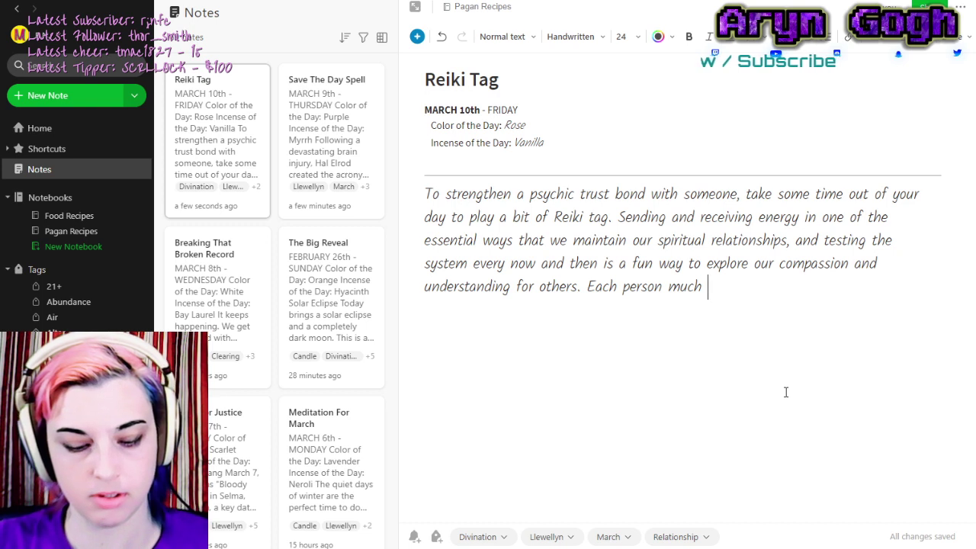
{"action": "type", "text": "choose three"}
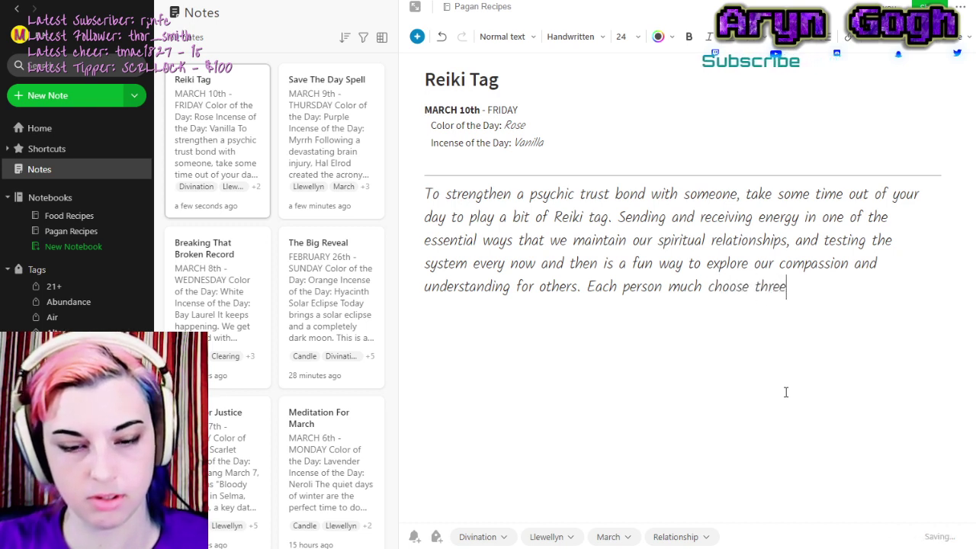
{"action": "type", "text": " positive emotions or"}
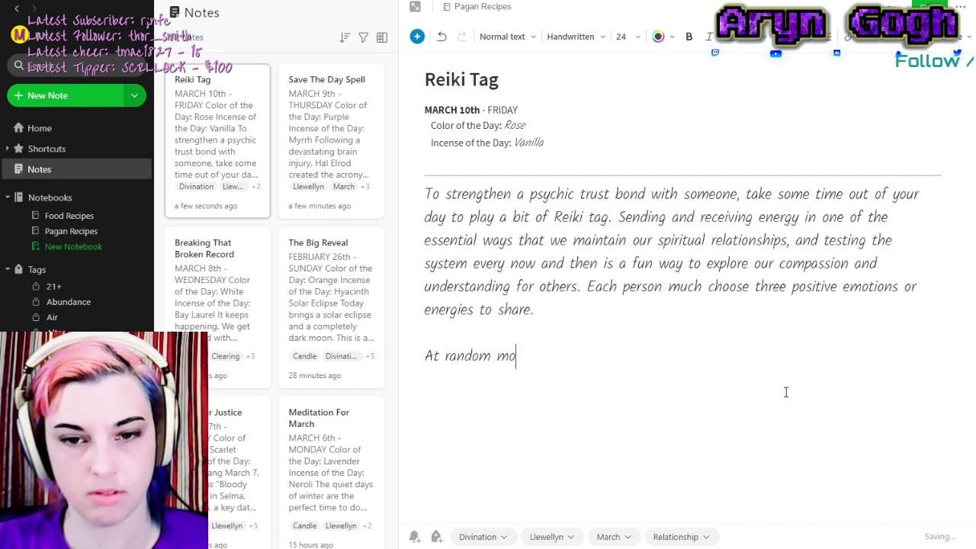
Write "At random moments in the day, energy should be sent and received mutually." as the opening of a new second paragraph.
{"action": "key", "text": "BackSpace"}
{"action": "key", "text": "BackSpace"}
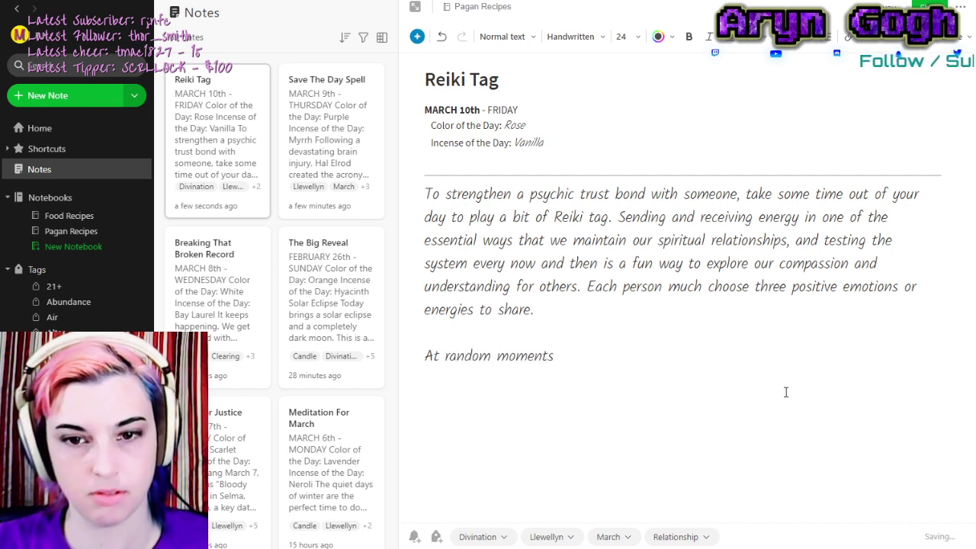
{"action": "type", "text": "in the day, energy shoulld"}
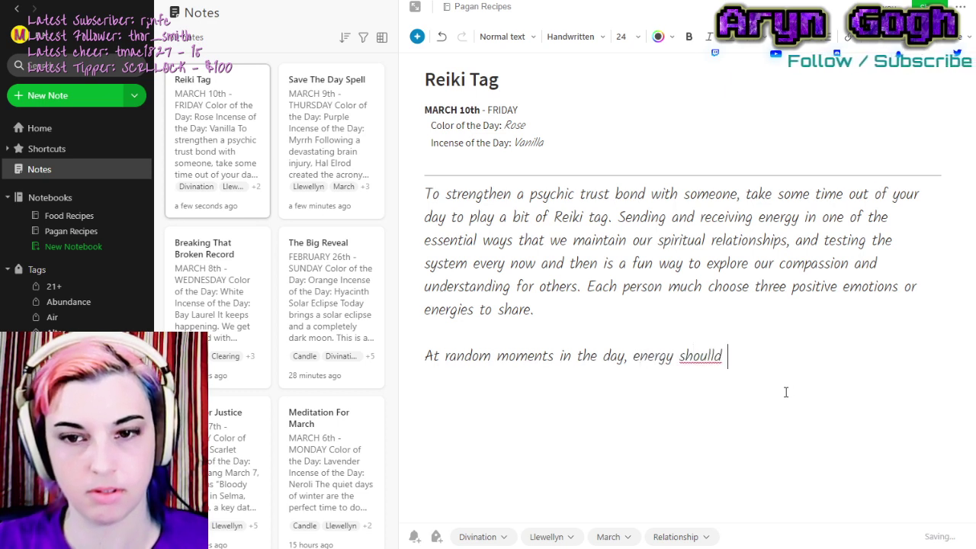
{"action": "key", "text": "BackSpace"}
{"action": "key", "text": "BackSpace"}
{"action": "key", "text": "BackSpace"}
{"action": "type", "text": "d be sent and"}
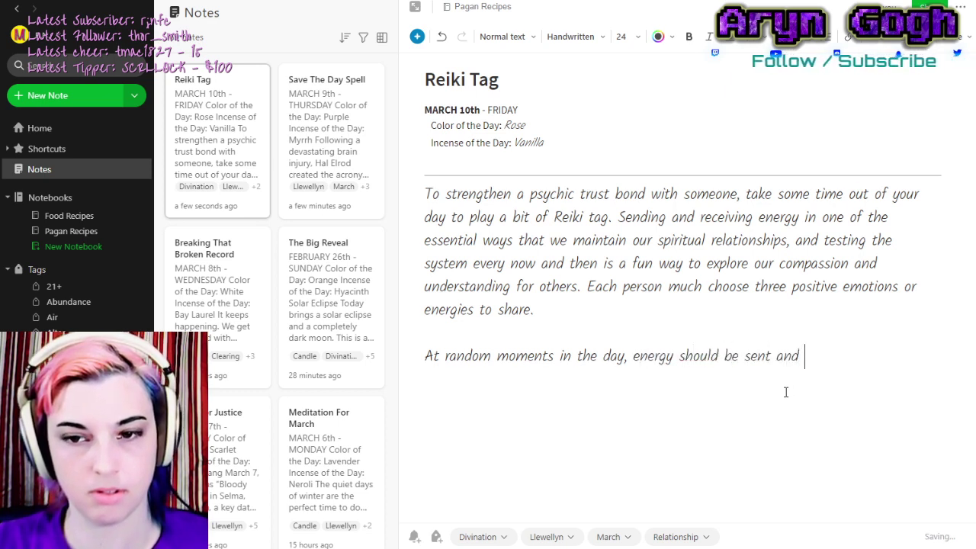
{"action": "type", "text": " received "}
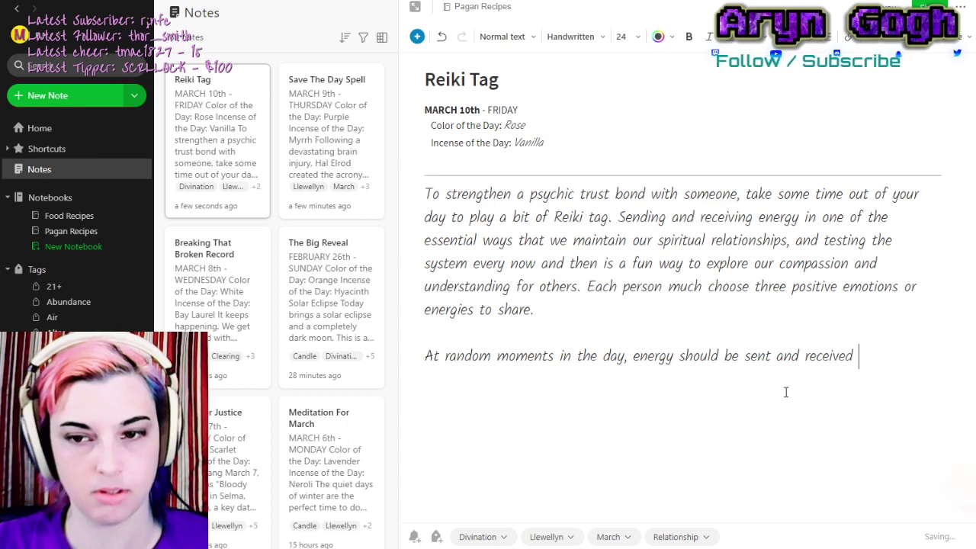
{"action": "type", "text": "mutually. "}
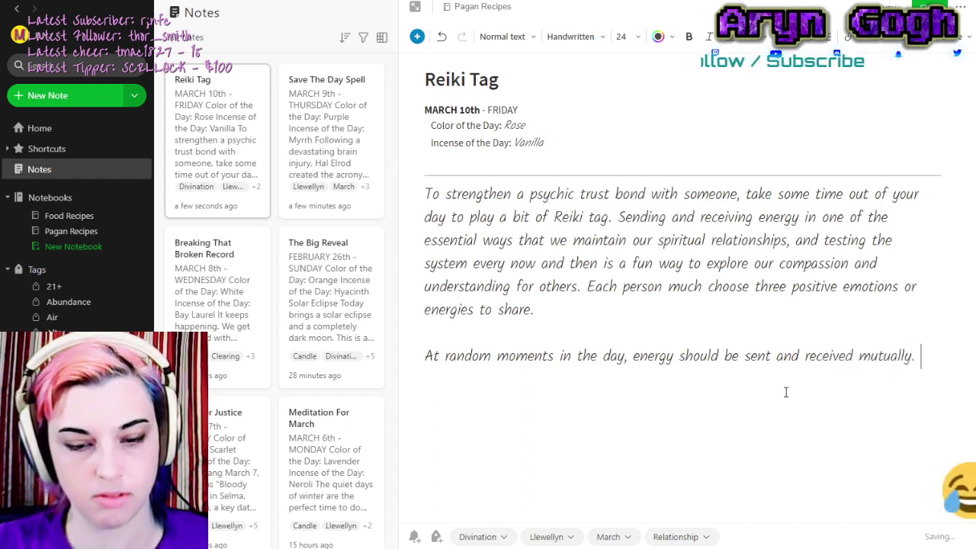
Add "When one person initiates sharing, the other must take time out of their routine to" to the second paragraph.
{"action": "type", "text": "When one person initiate"}
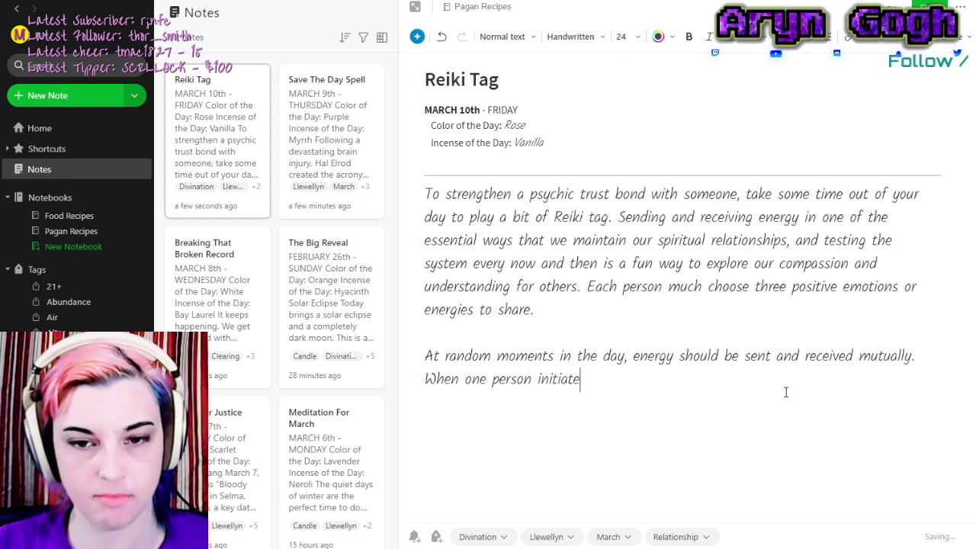
{"action": "type", "text": "shar"}
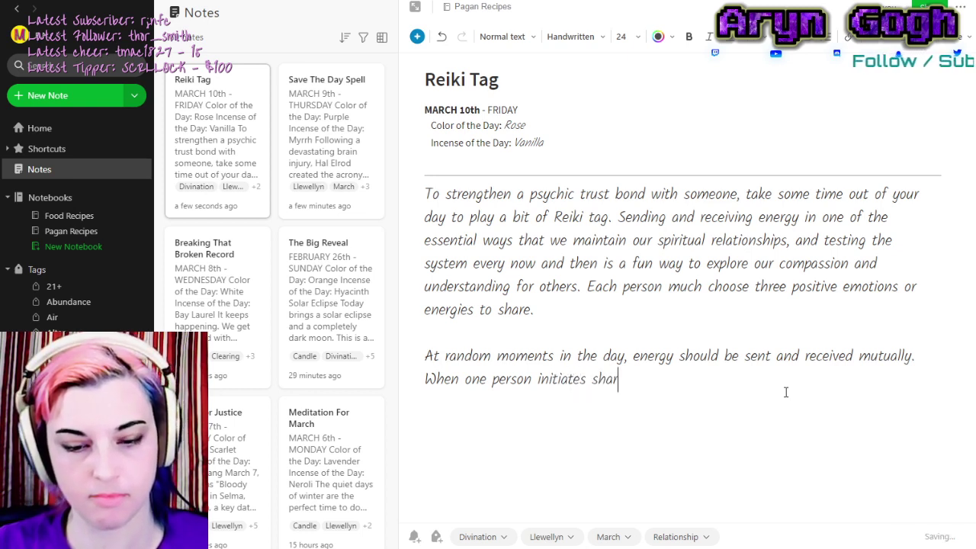
{"action": "type", "text": "ing, the other much"}
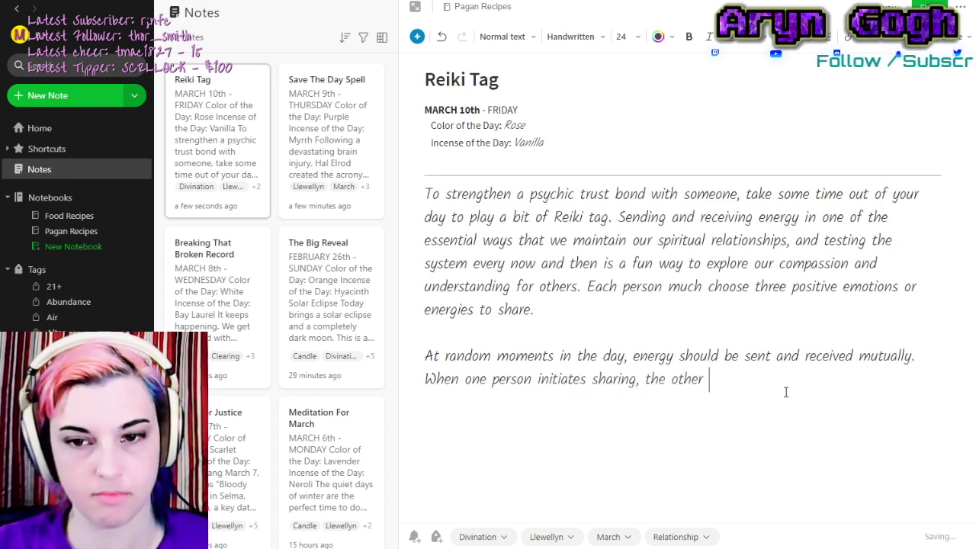
{"action": "key", "text": "BackSpace"}
{"action": "key", "text": "BackSpace"}
{"action": "key", "text": "BackSpace"}
{"action": "type", "text": "st take a"}
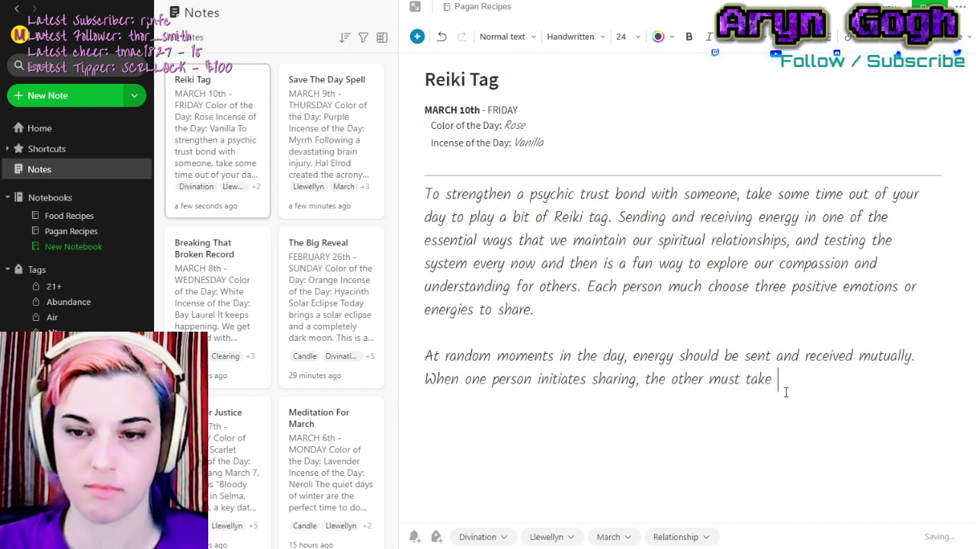
{"action": "key", "text": "BackSpace"}
{"action": "key", "text": "BackSpace"}
{"action": "type", "text": "time"}
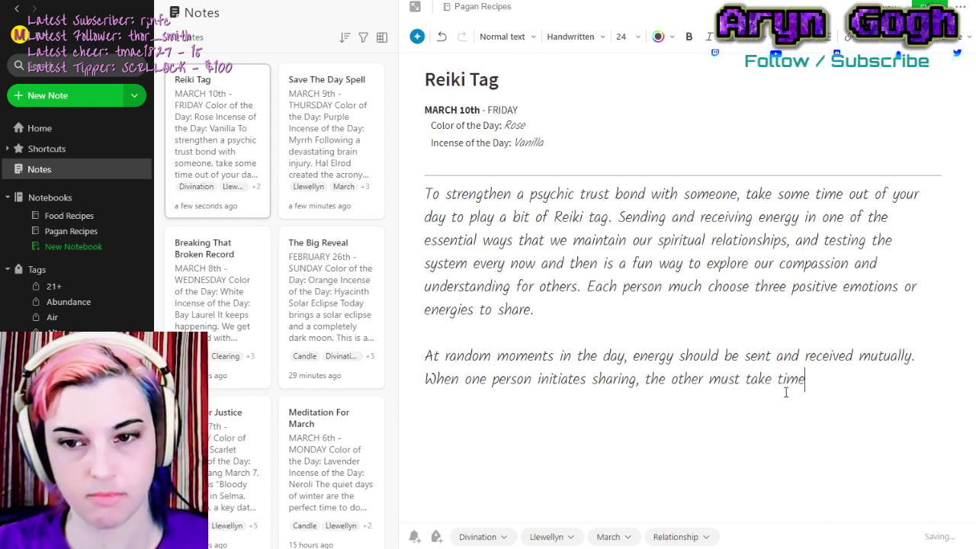
{"action": "type", "text": " out o"}
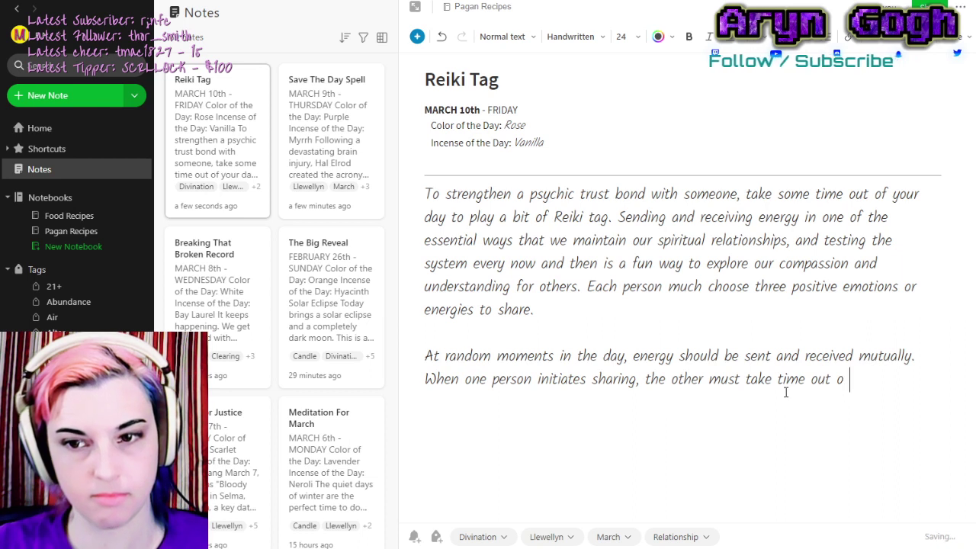
{"action": "type", "text": "f their routine"}
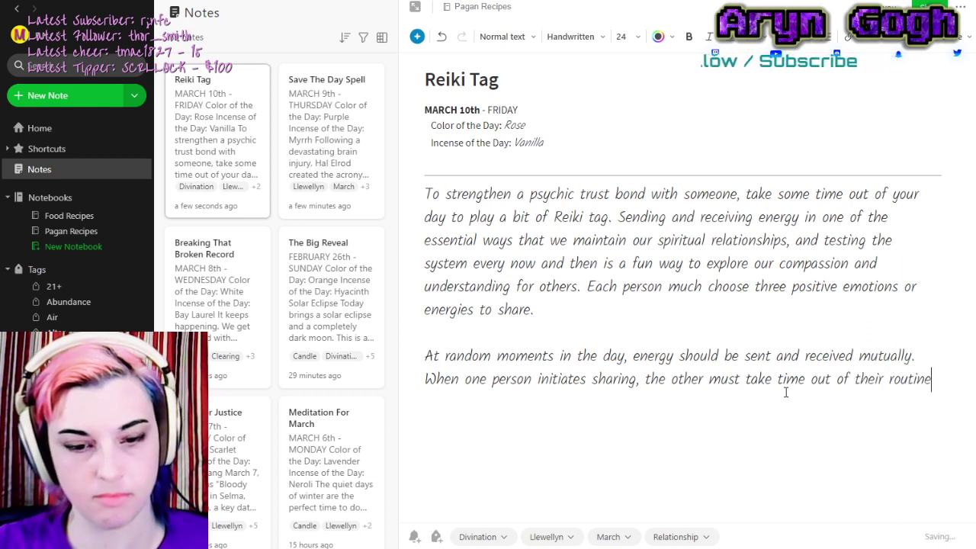
{"action": "type", "text": " to re"}
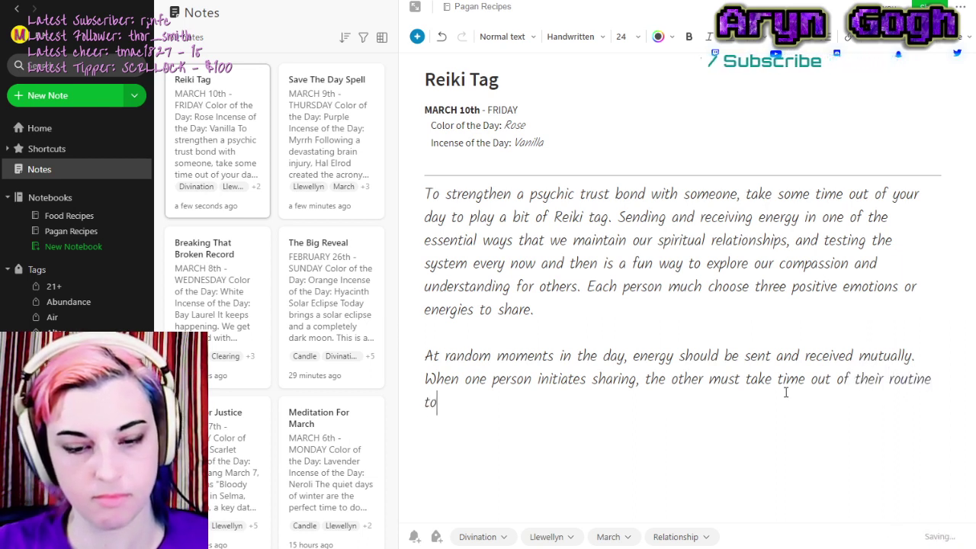
Complete the sentence with "reciprocate." and begin the next one with "Test your ability to anticipate the needs of others by".
{"action": "type", "text": "ciprocate. Test your ability to anticipate the need"}
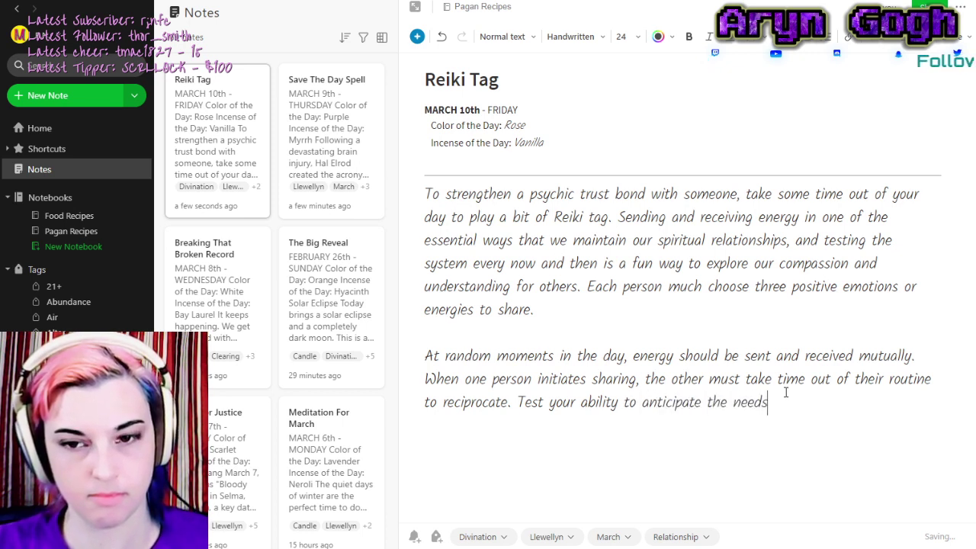
{"action": "type", "text": "s of others"}
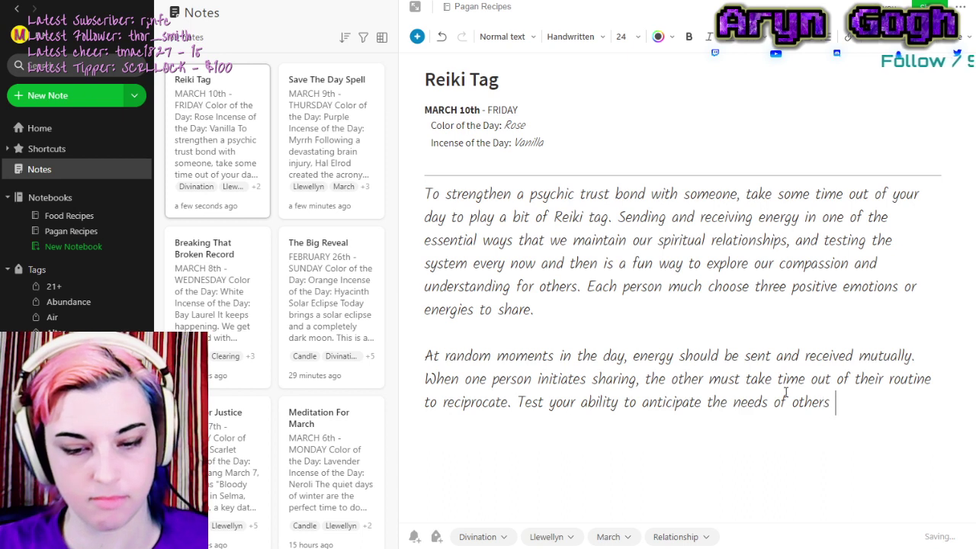
{"action": "type", "text": "by look"}
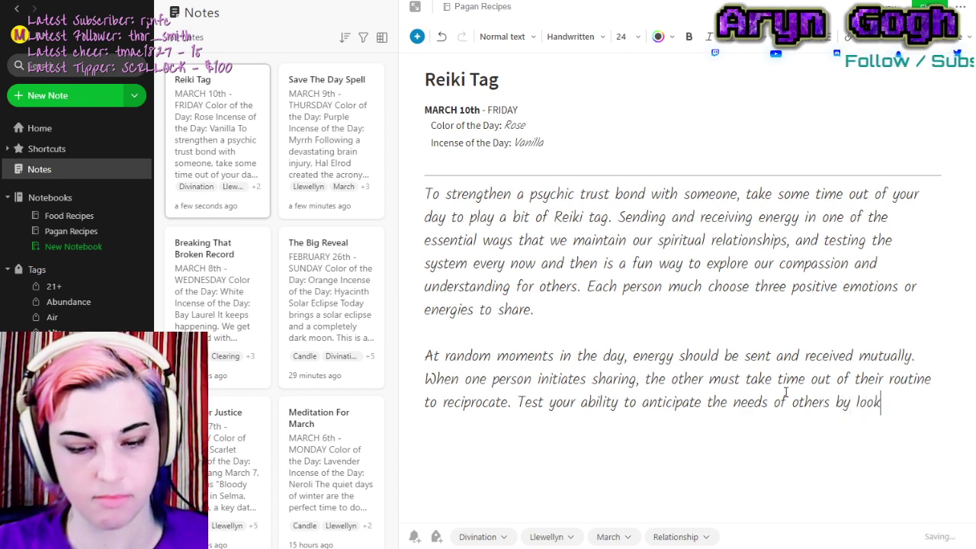
Finish the sentence about anticipating needs with "looking for signs of thirst, hunger, discomfort, or emotional need.".
{"action": "type", "text": "ing for si"}
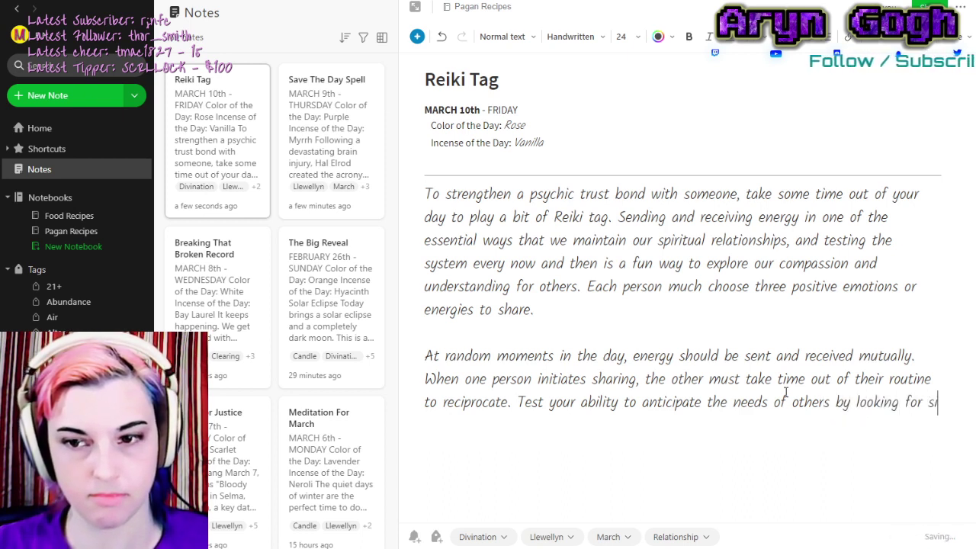
{"action": "type", "text": "gns of thirst,"}
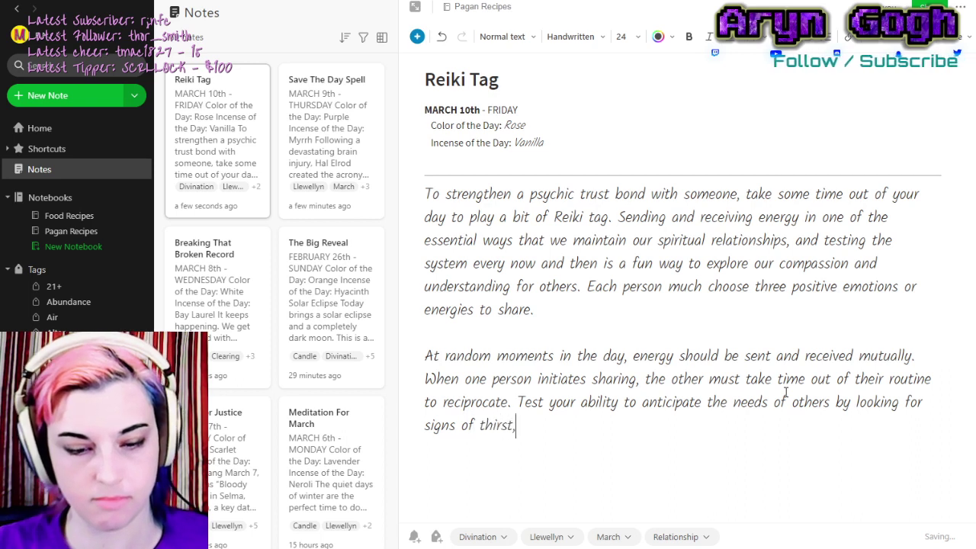
{"action": "type", "text": " hunger, disc"}
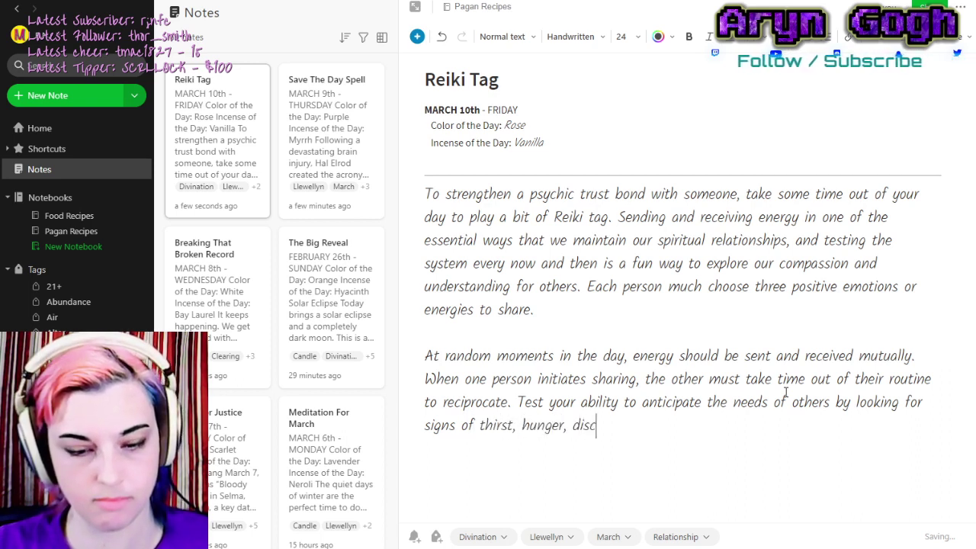
{"action": "type", "text": "omfort, or "}
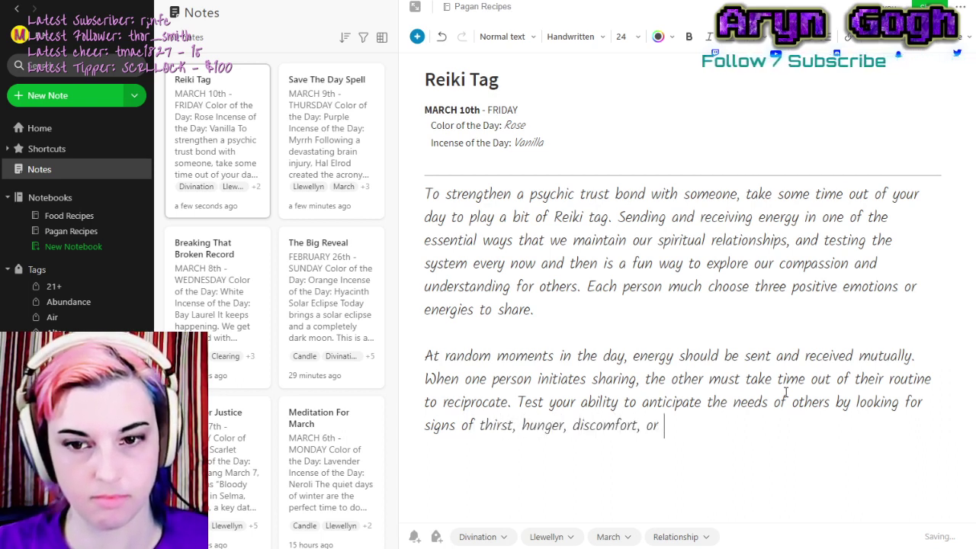
{"action": "type", "text": "emotional ne"}
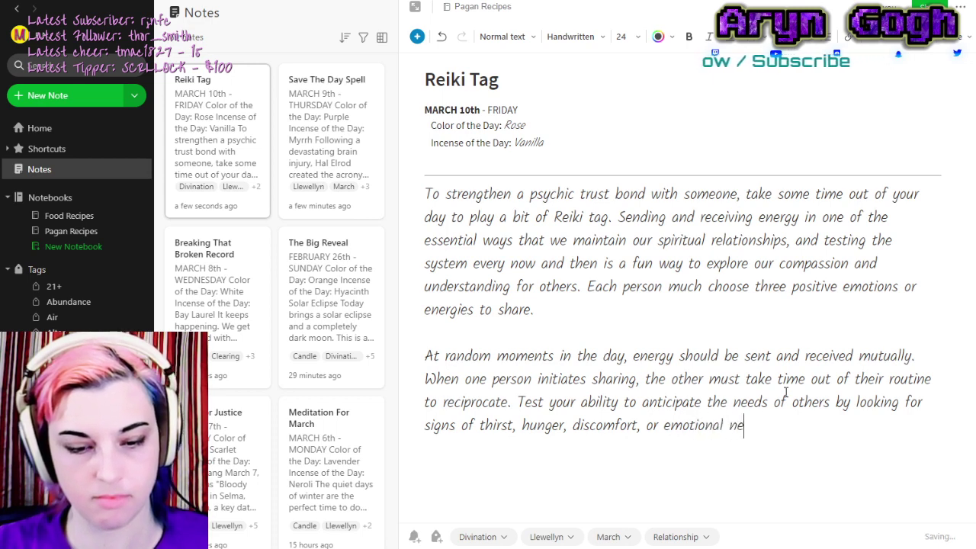
Add the sentence "Test your observations by asking for feedback, first in person, then over the phone, and finally using only psychic skills.".
{"action": "type", "text": "ed. Test your observations"}
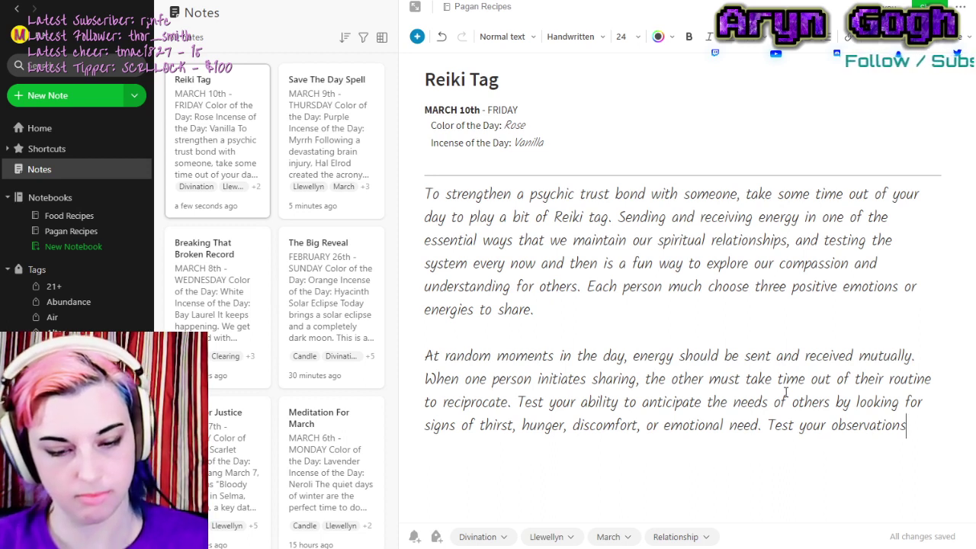
{"action": "type", "text": "by "}
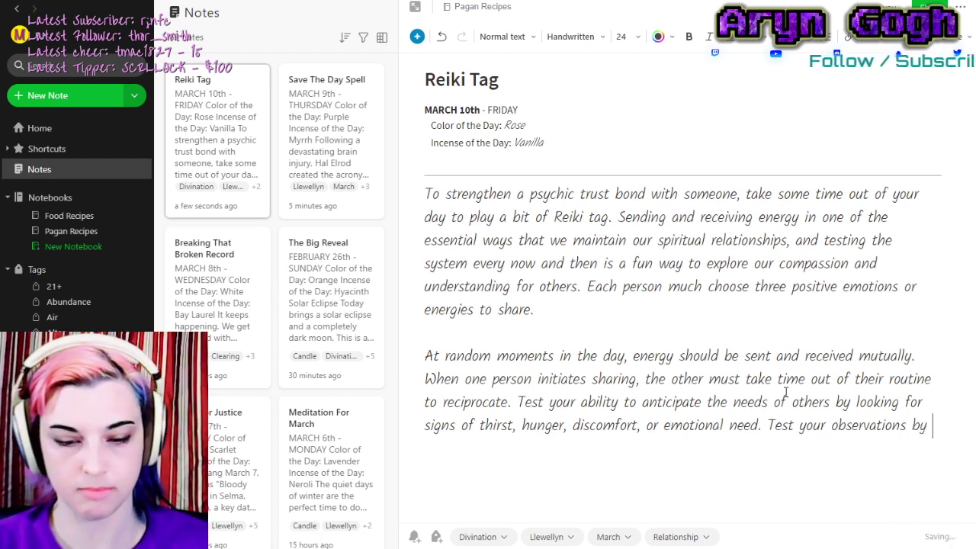
{"action": "type", "text": "asking for fee"}
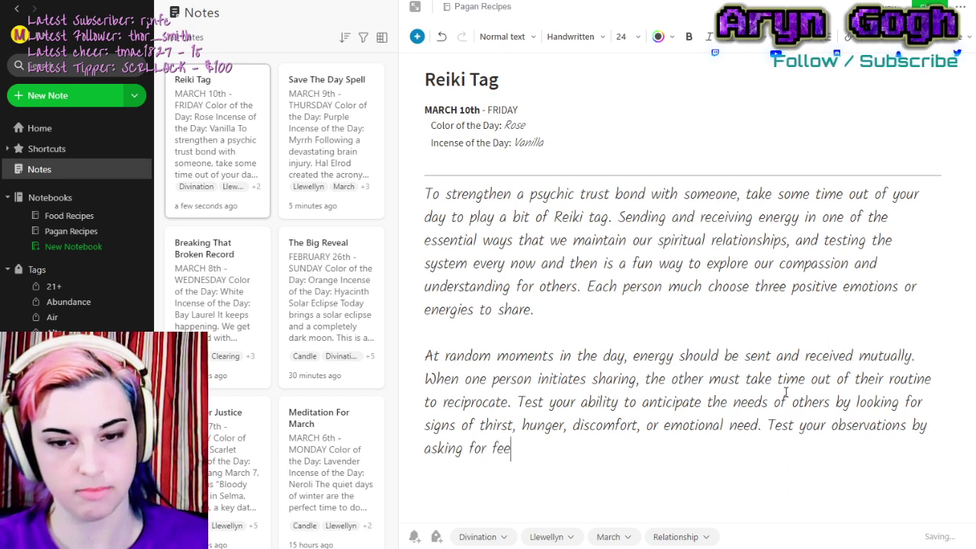
{"action": "type", "text": "dback, first in"}
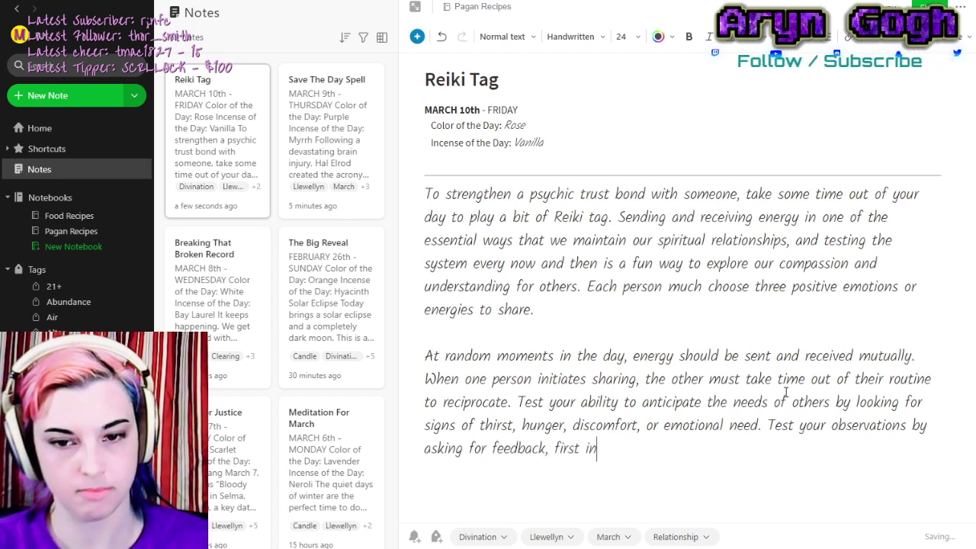
{"action": "type", "text": " person, then over"}
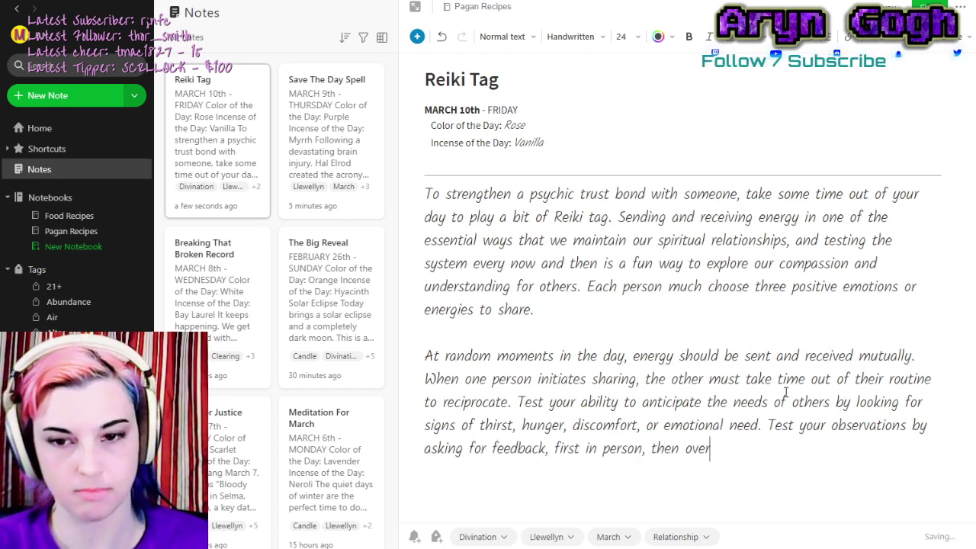
{"action": "type", "text": " the phone,"}
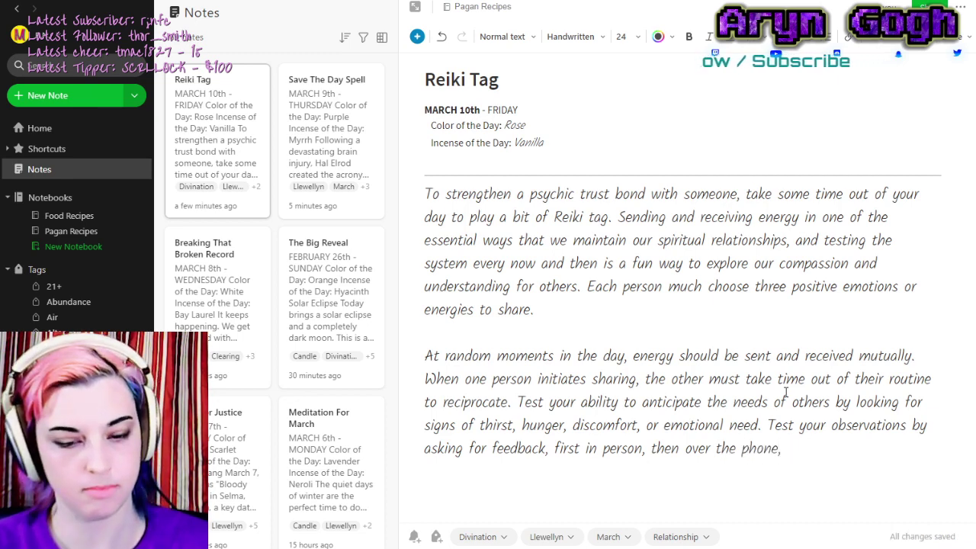
{"action": "type", "text": " and finally us"}
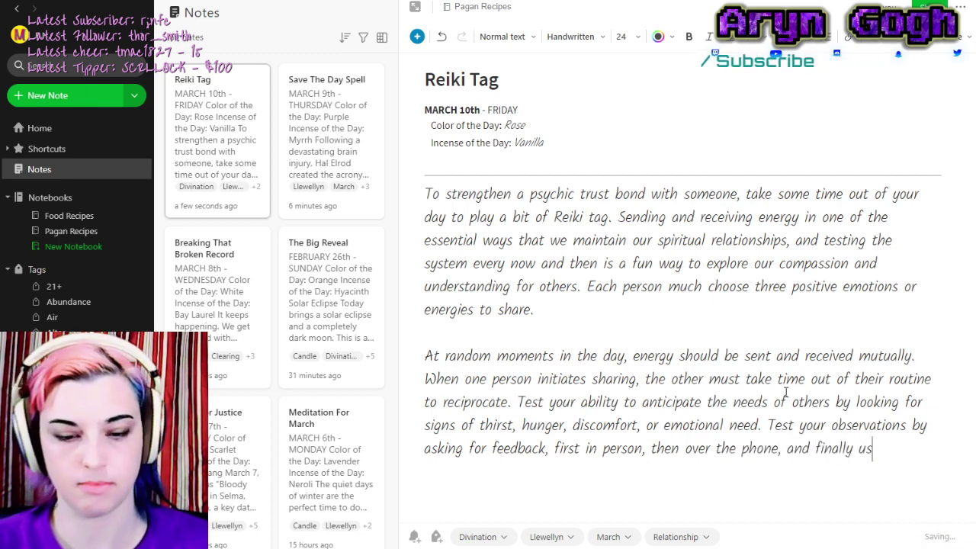
{"action": "type", "text": "ing only"}
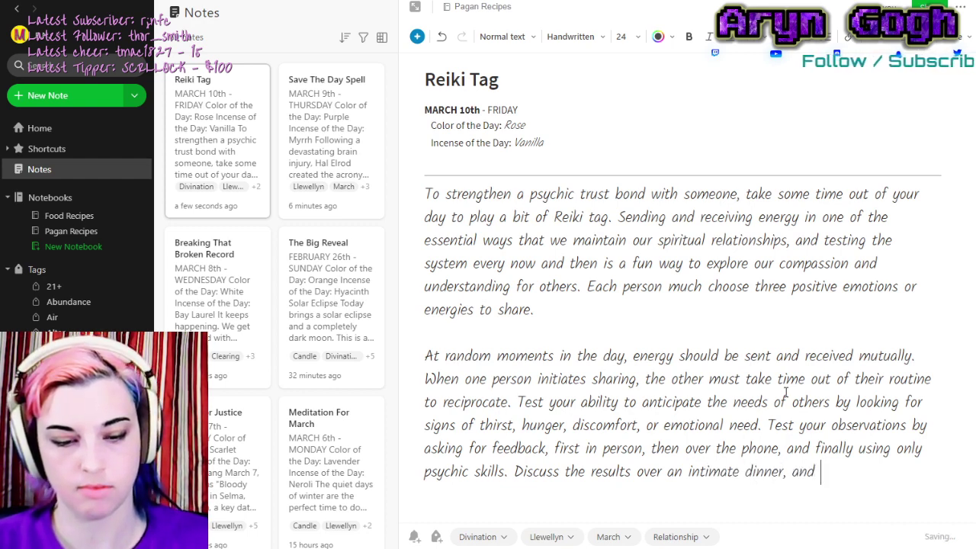
End the paragraph with "Discuss the results over an intimate dinner, and for the best outcome, fine-tune your trust by choosing to adapt your techniques together.".
{"action": "type", "text": "e best outcome"}
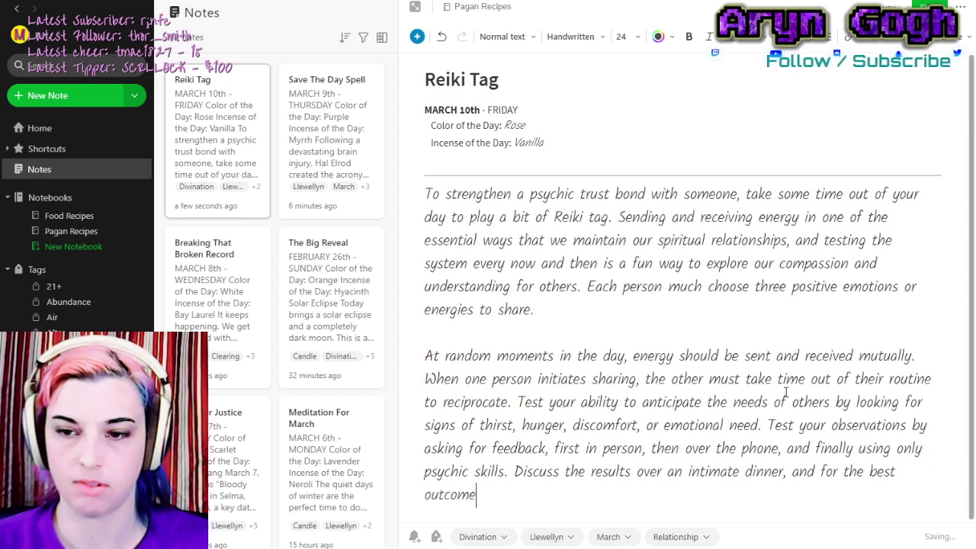
{"action": "type", "text": ", fine-tu"}
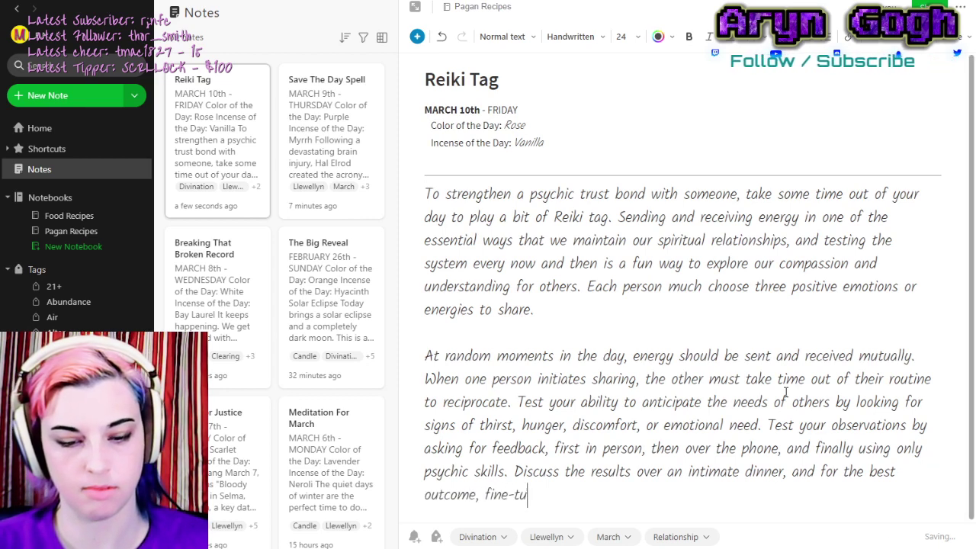
{"action": "type", "text": "ne your trust my"}
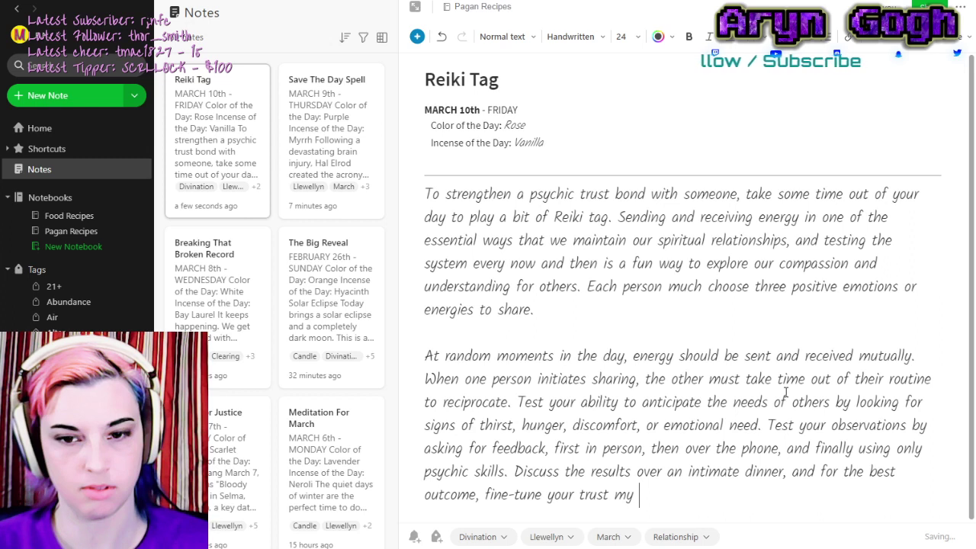
{"action": "key", "text": "BackSpace"}
{"action": "type", "text": "by c"}
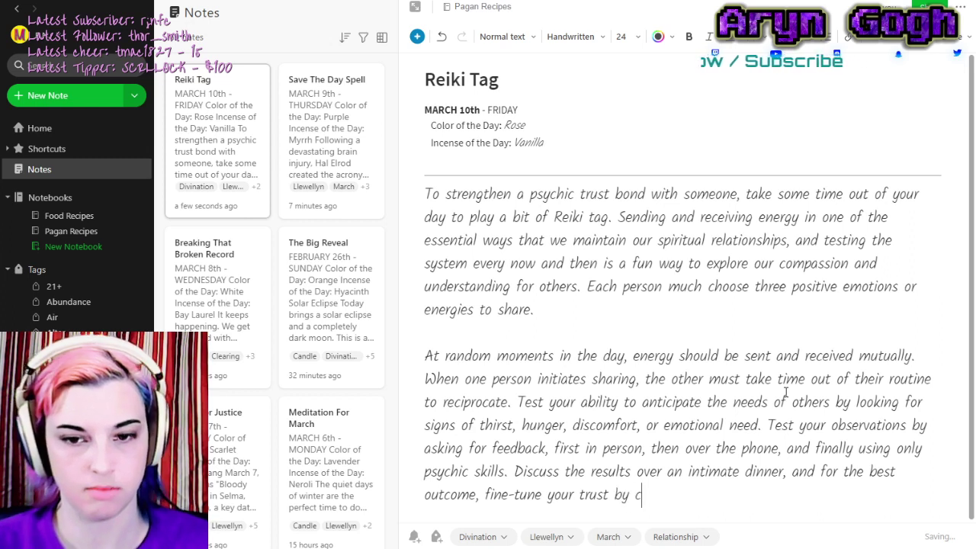
{"action": "type", "text": "hoosing to adapt "}
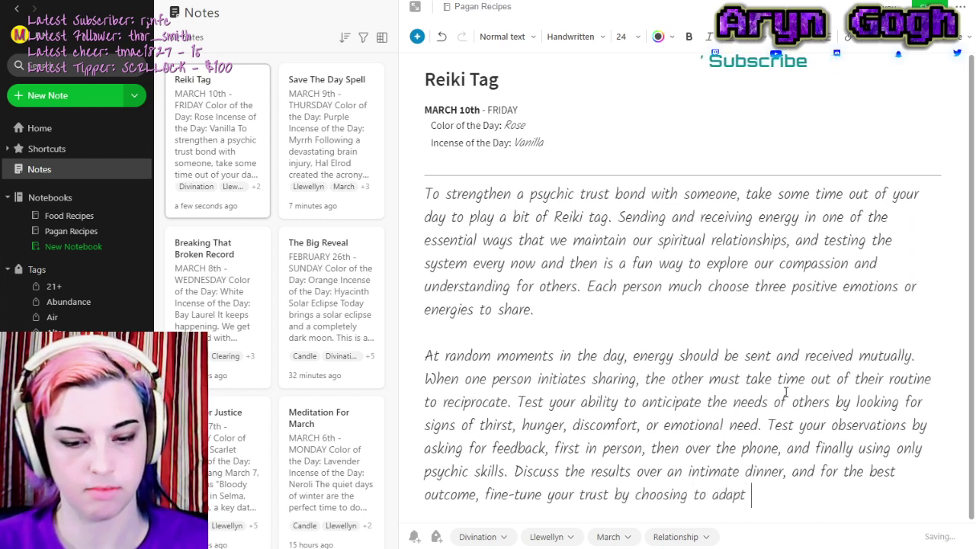
{"action": "type", "text": "your techniques together."}
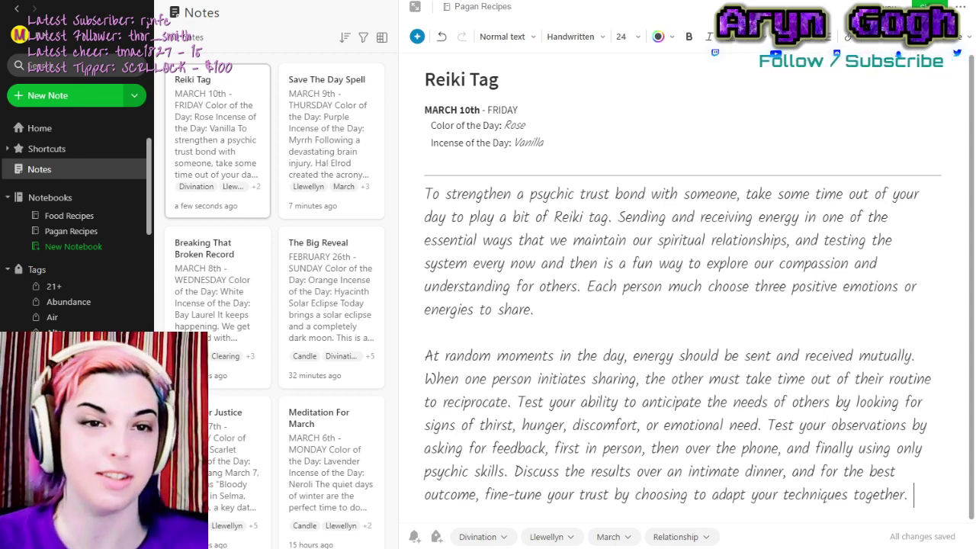
{"action": "left_click", "coordinate": [202, 122]}
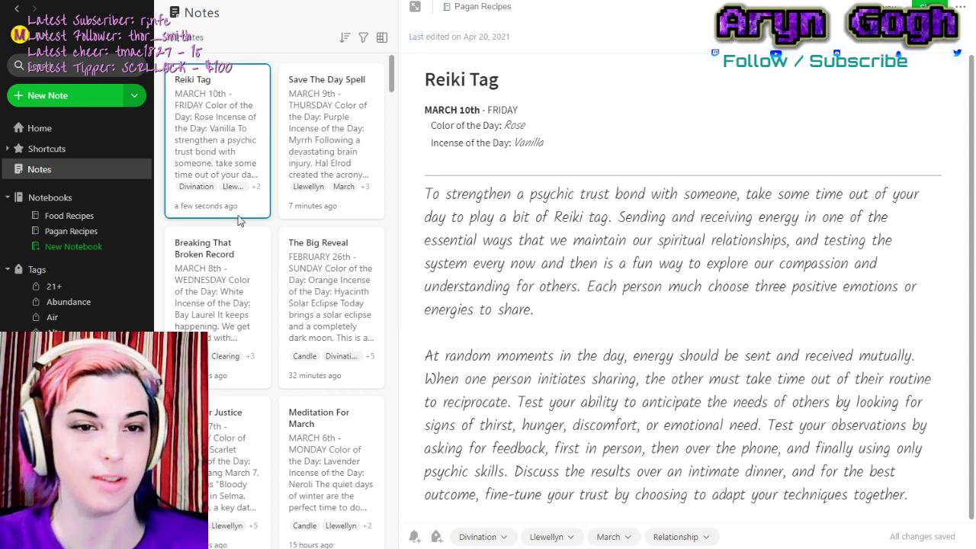
Duplicate the Reiki Tag note and remove the Divination and Relationship tags from the copy.
{"action": "key", "text": "ctrl+d"}
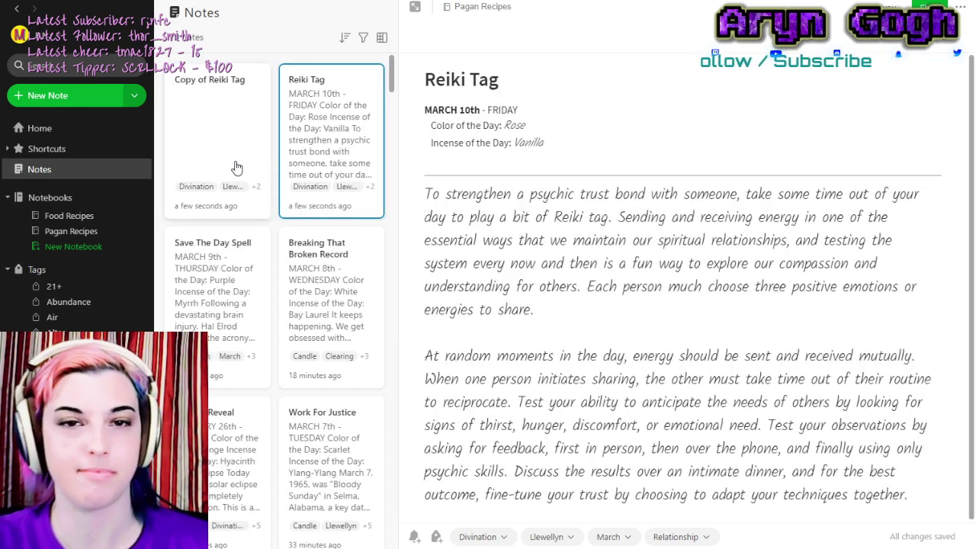
{"action": "left_click", "coordinate": [238, 144]}
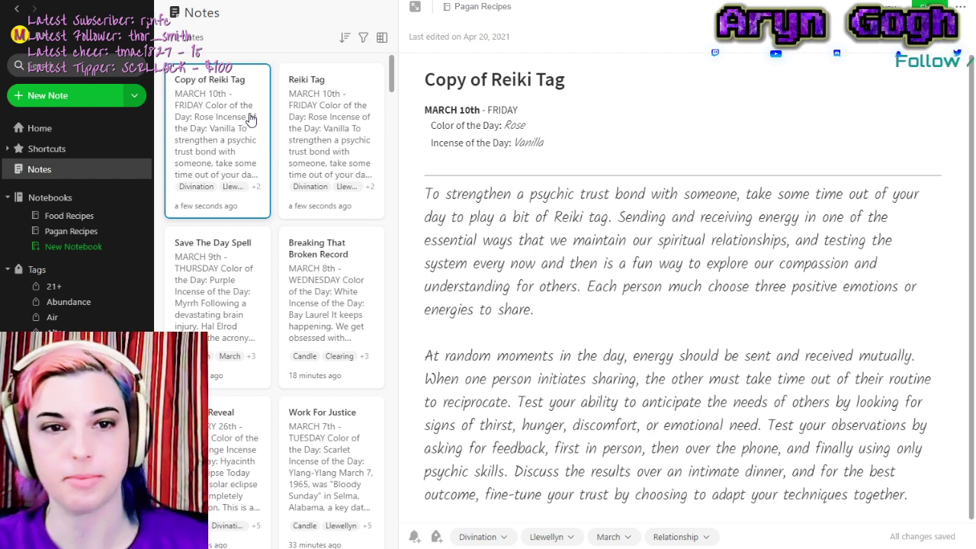
{"action": "key", "text": "ctrl+alt+t"}
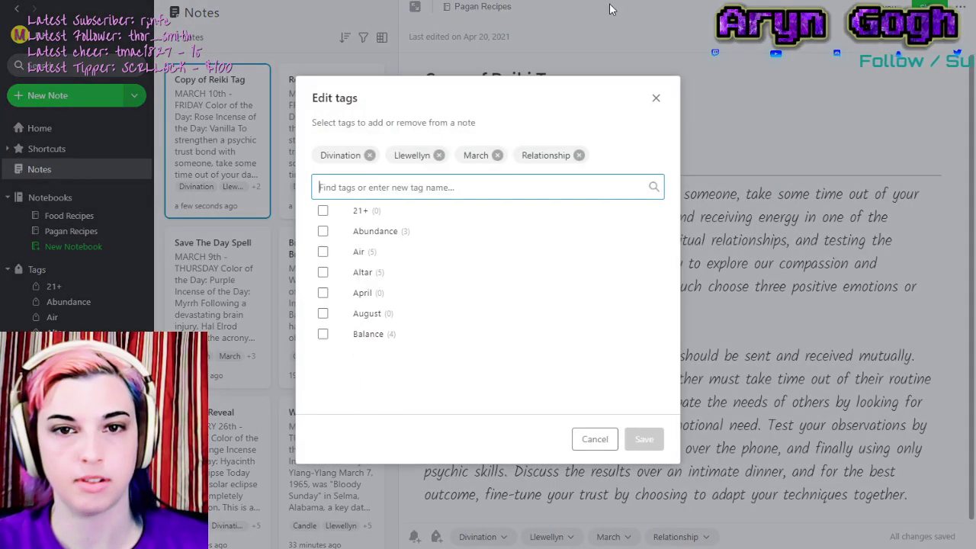
{"action": "left_click", "coordinate": [369, 155]}
{"action": "left_click", "coordinate": [497, 154]}
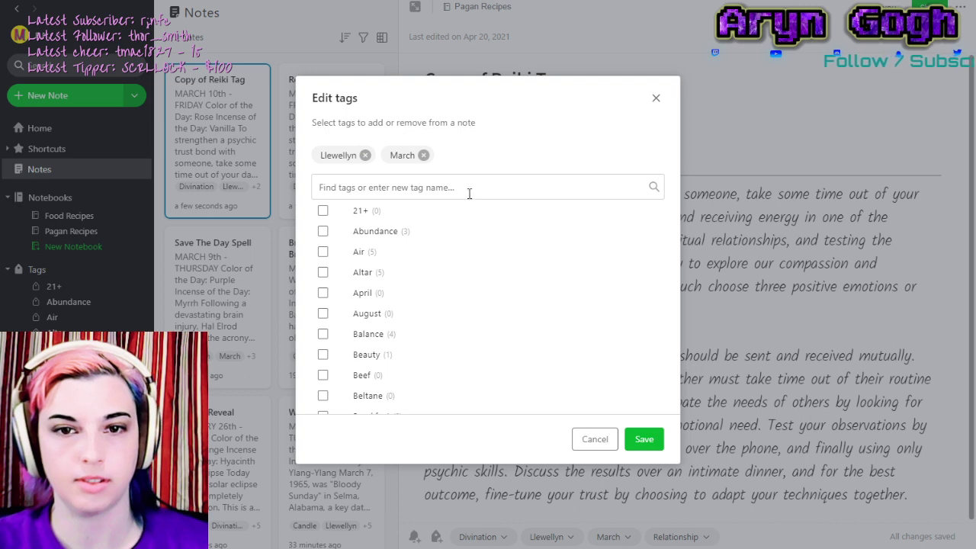
Add the existing tags Heart / Love and kitchen to the copied note and save the tag changes.
{"action": "left_click", "coordinate": [454, 189]}
{"action": "type", "text": "he"}
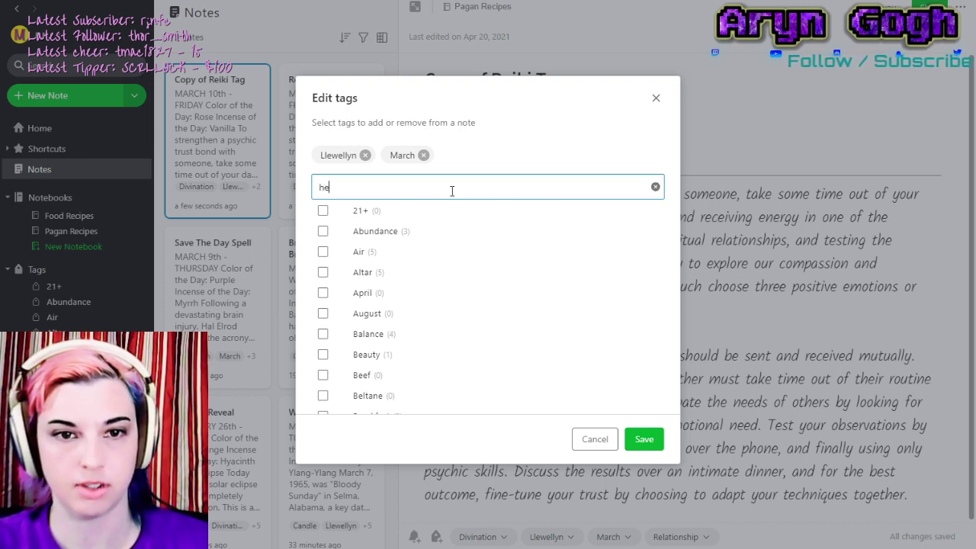
{"action": "left_click", "coordinate": [322, 252]}
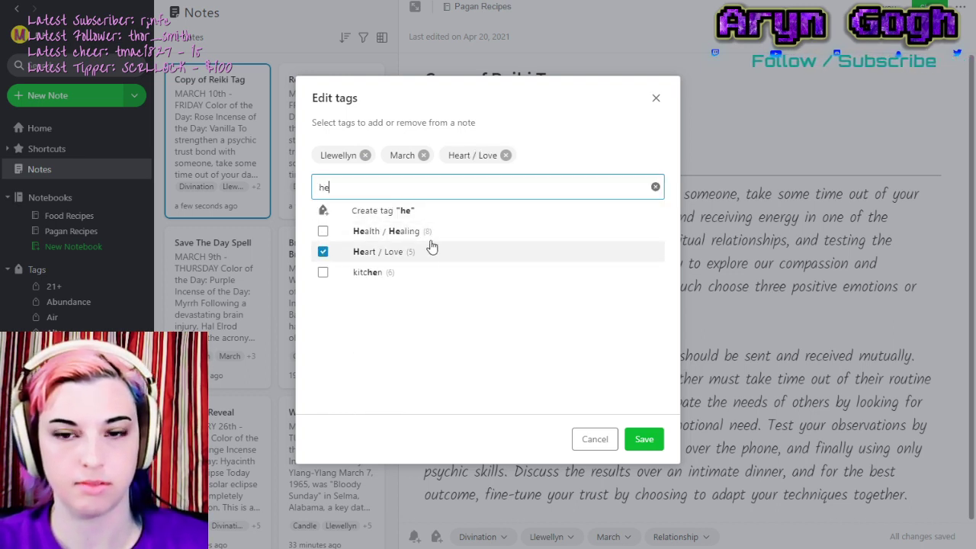
{"action": "key", "text": "ctrl+a"}
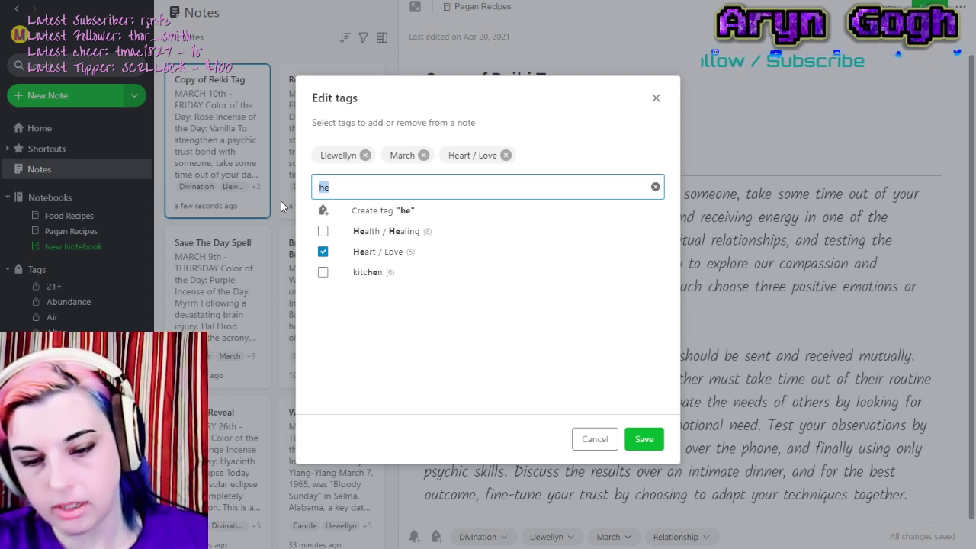
{"action": "type", "text": "ki"}
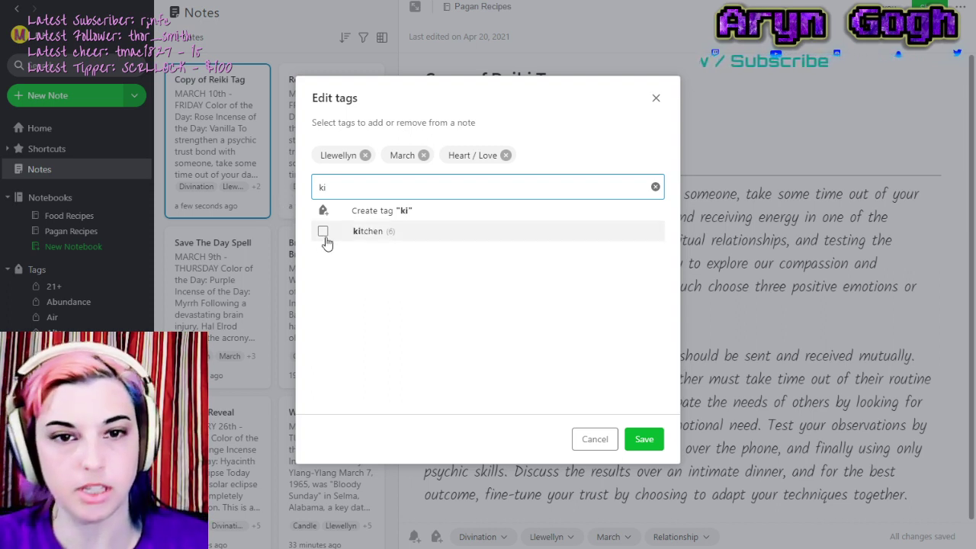
{"action": "left_click", "coordinate": [323, 232]}
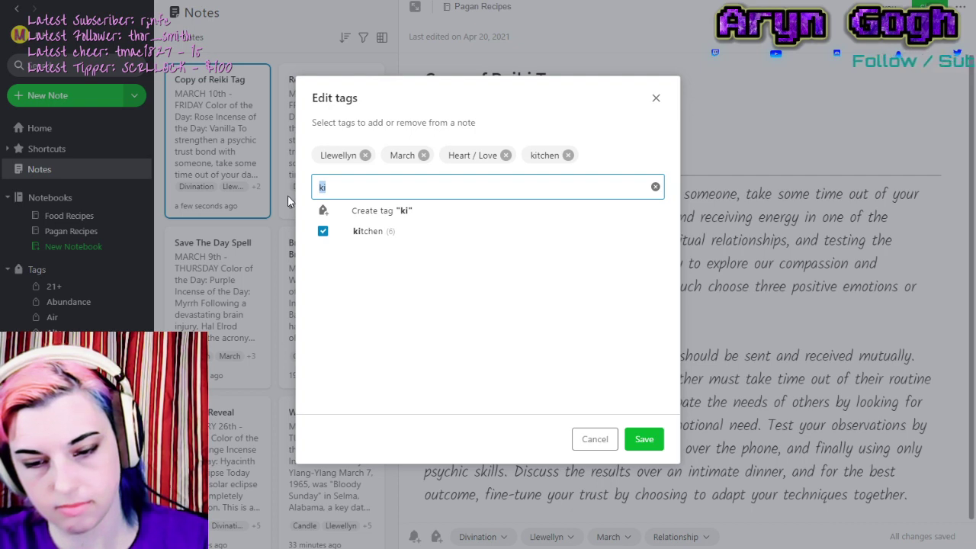
{"action": "left_click", "coordinate": [640, 436]}
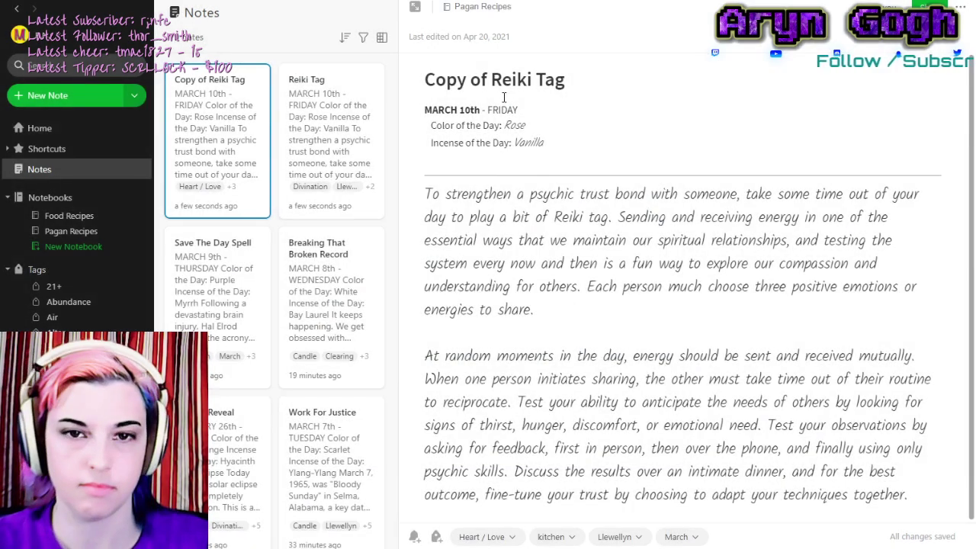
Retitle the copied note "Persephone's Love".
{"action": "left_click_drag", "start_coordinate": [562, 80], "coordinate": [388, 81]}
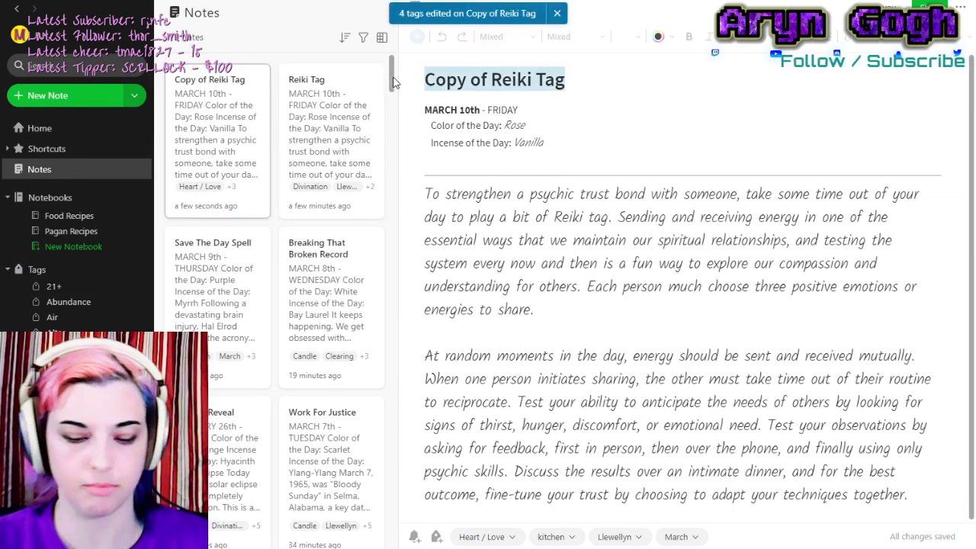
{"action": "type", "text": "Persephon"}
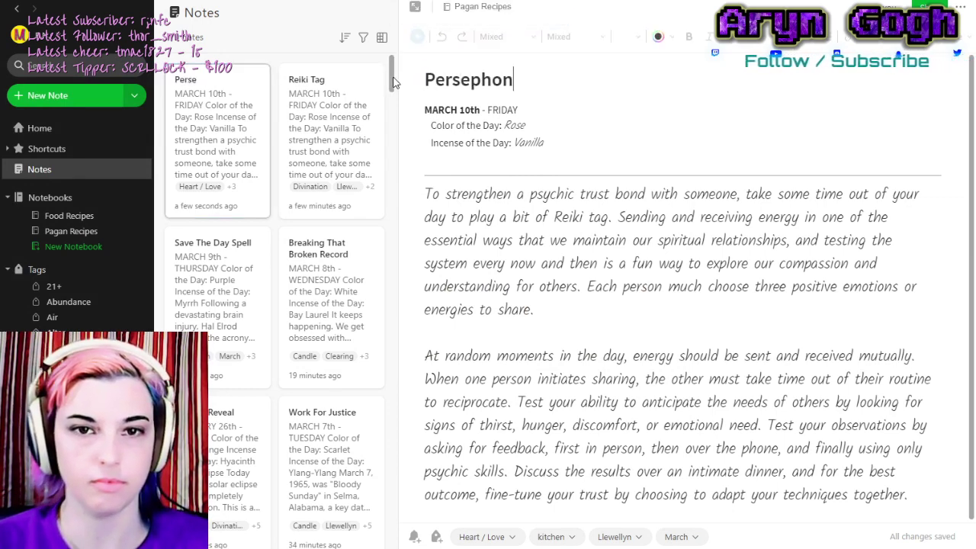
{"action": "type", "text": "e's Love"}
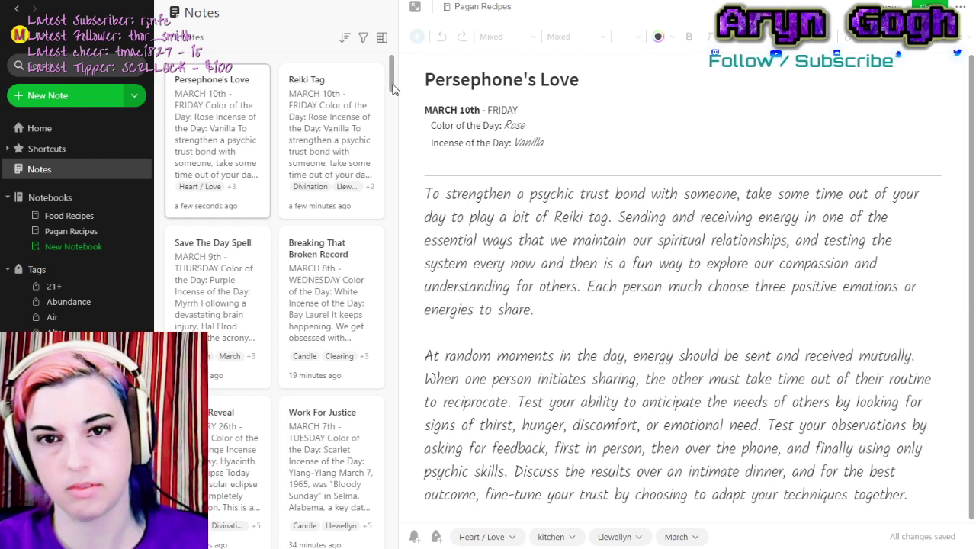
Update the note's header details to SATURDAY, color of the day Black and incense of the day Patchouli.
{"action": "left_click", "coordinate": [488, 110]}
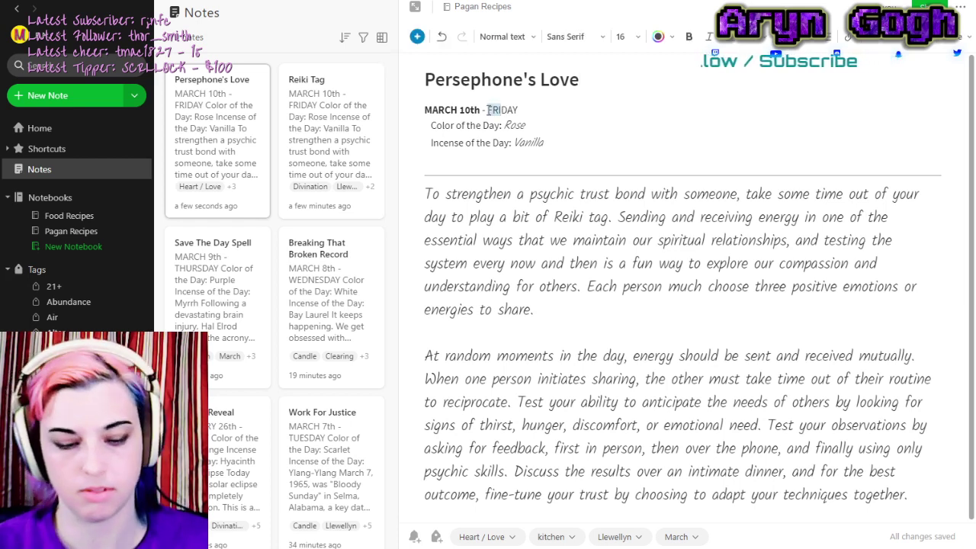
{"action": "left_click_drag", "start_coordinate": [488, 110], "coordinate": [526, 125]}
{"action": "type", "text": "SATUR"}
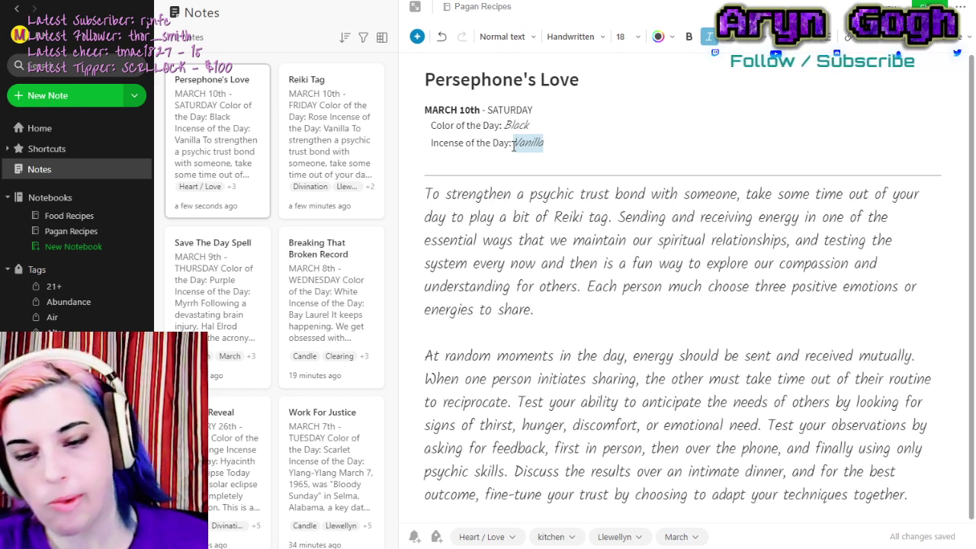
{"action": "type", "text": "Pat"}
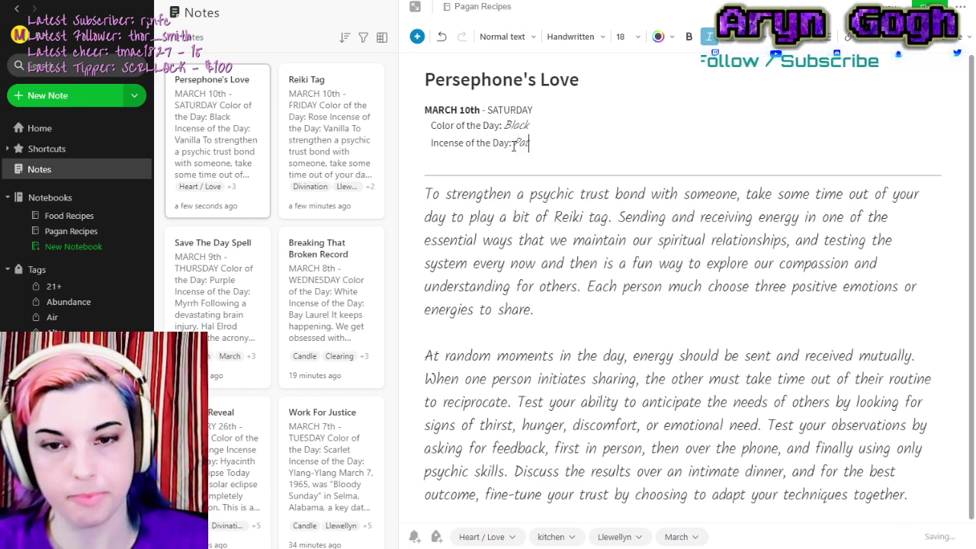
{"action": "type", "text": "cholli"}
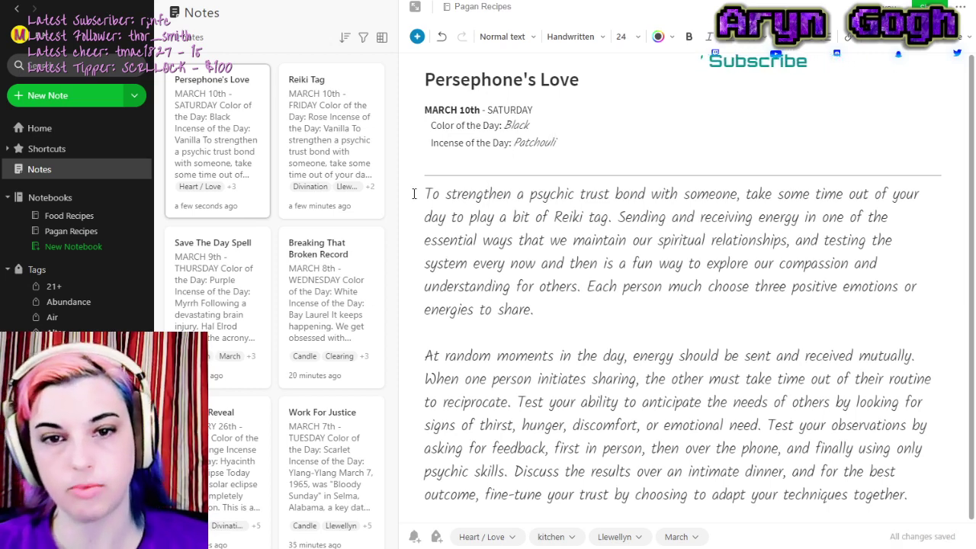
Replace the old body text with the opening sentence "In the stories of Persephone, we hear of abduction and return.".
{"action": "left_click_drag", "start_coordinate": [423, 192], "coordinate": [951, 543]}
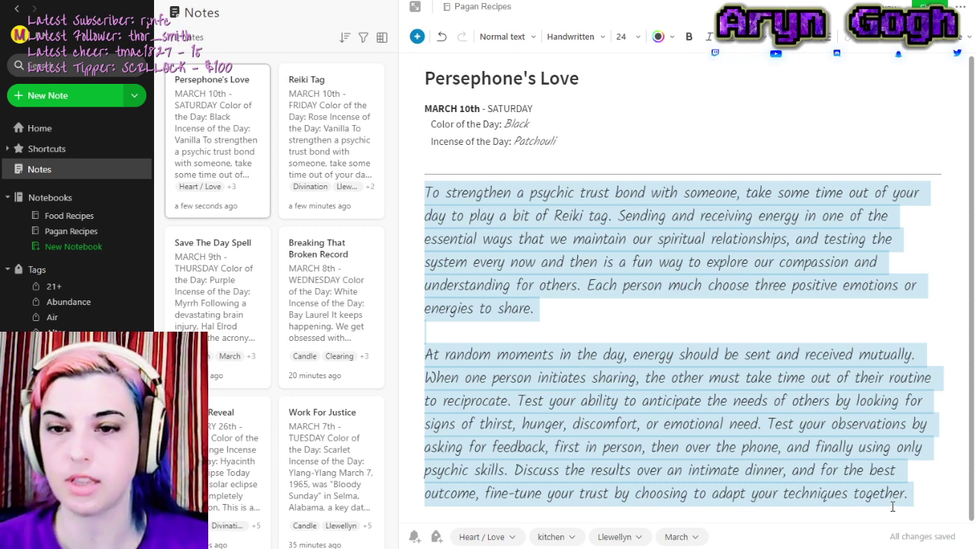
{"action": "type", "text": "In the"}
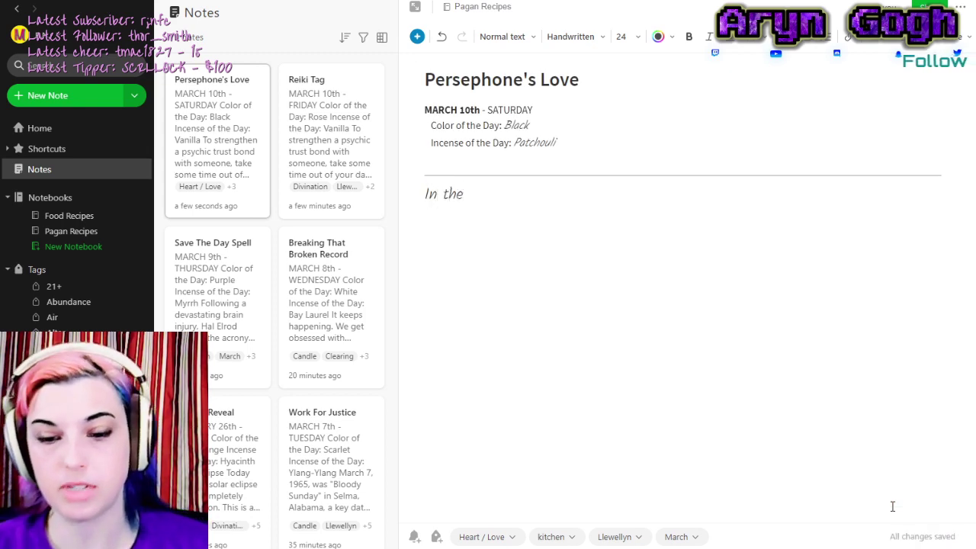
{"action": "type", "text": " stories "}
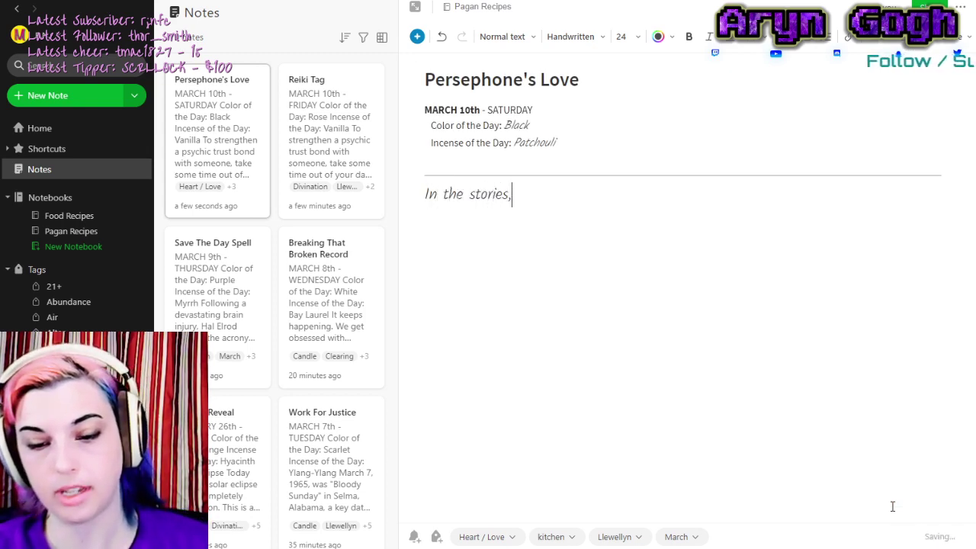
{"action": "type", "text": "of P"}
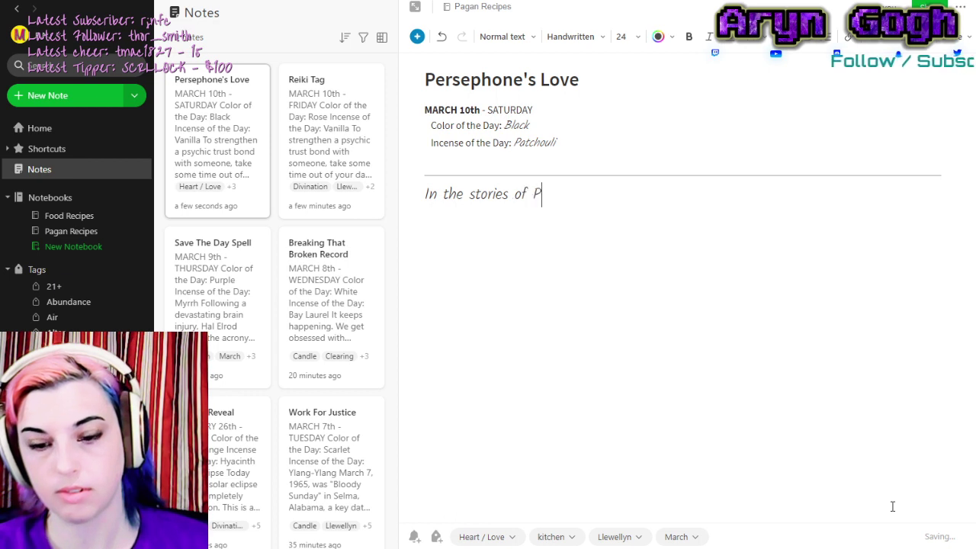
{"action": "type", "text": "erse"}
{"action": "key", "text": "BackSpace"}
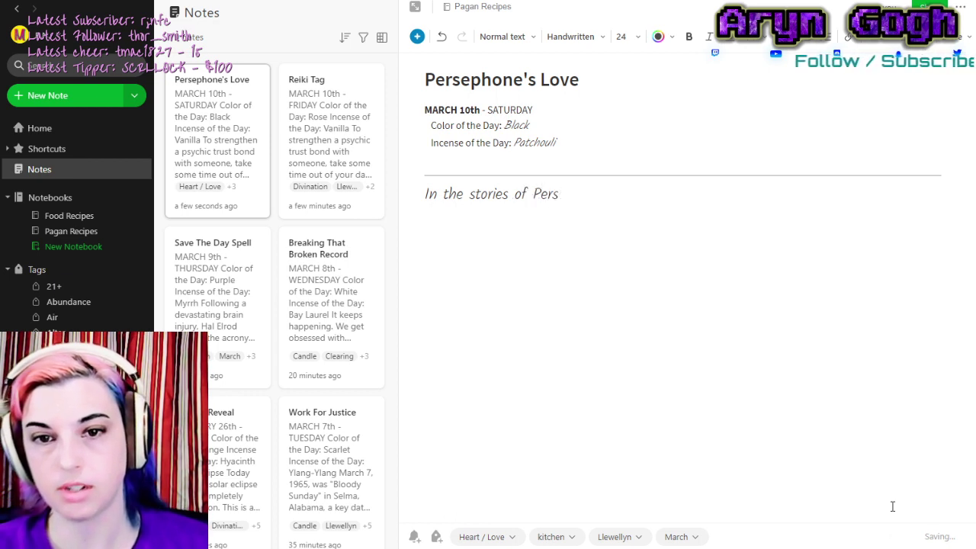
{"action": "type", "text": "ephone"}
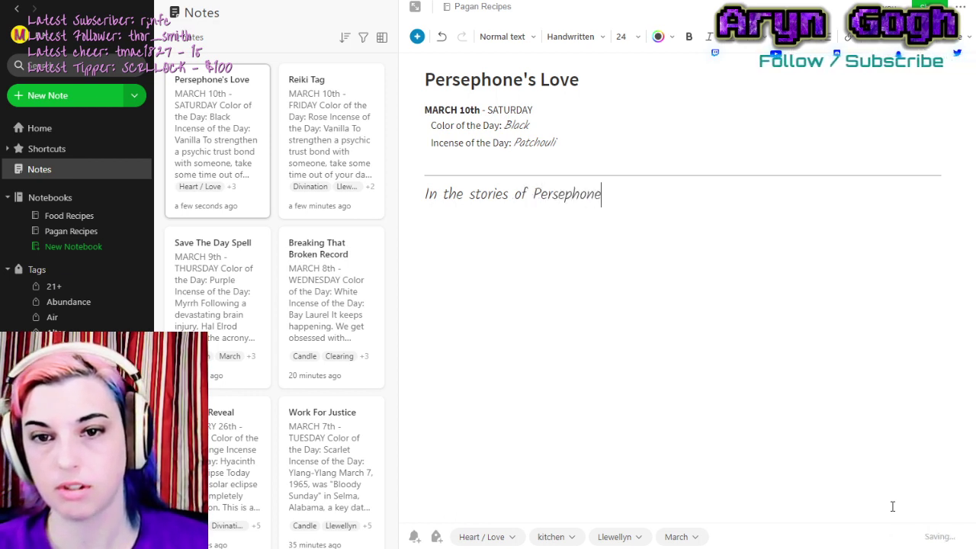
{"action": "type", "text": ", we hear of abduction and re"}
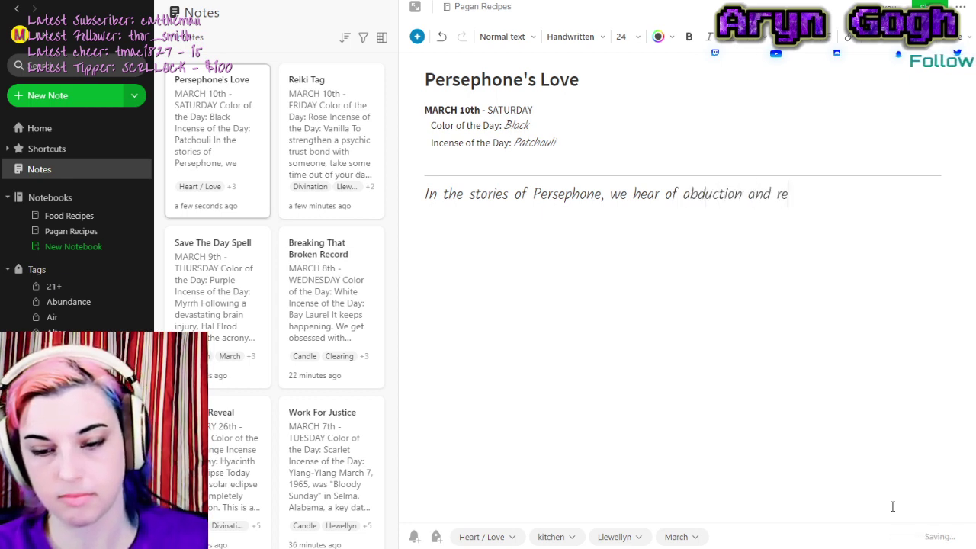
Continue the body with "We read about how Demeter, Zeus, and Hades feel about and react to her.".
{"action": "type", "text": "read"}
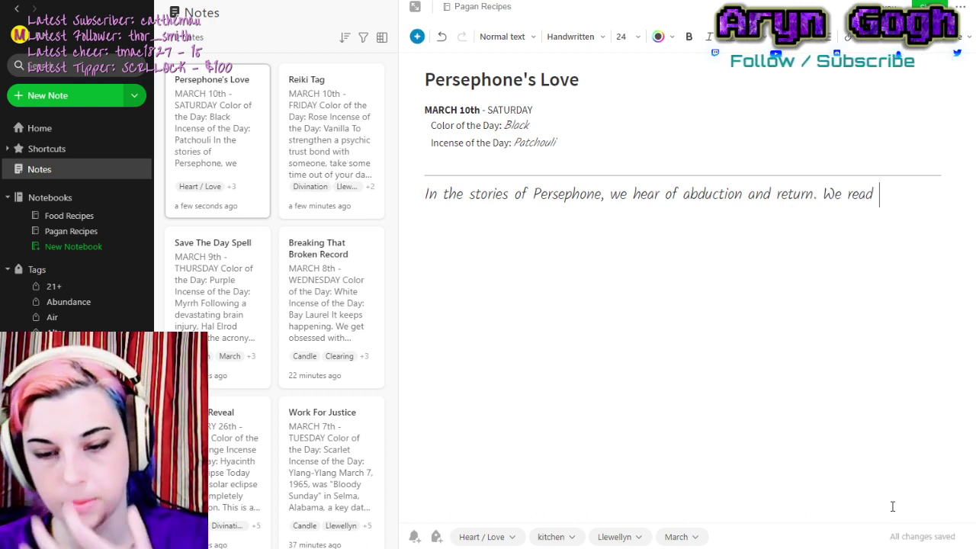
{"action": "type", "text": "ab"}
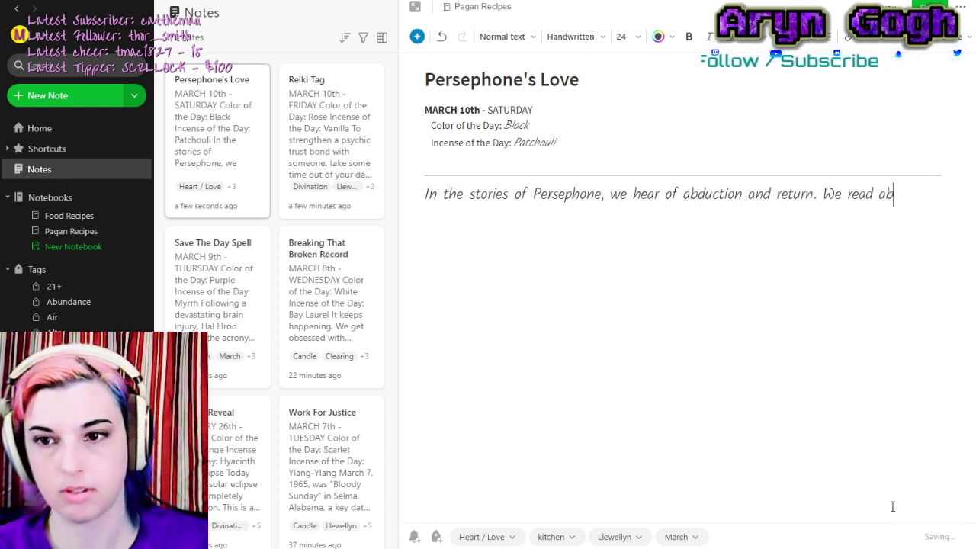
{"action": "type", "text": "out how Deme"}
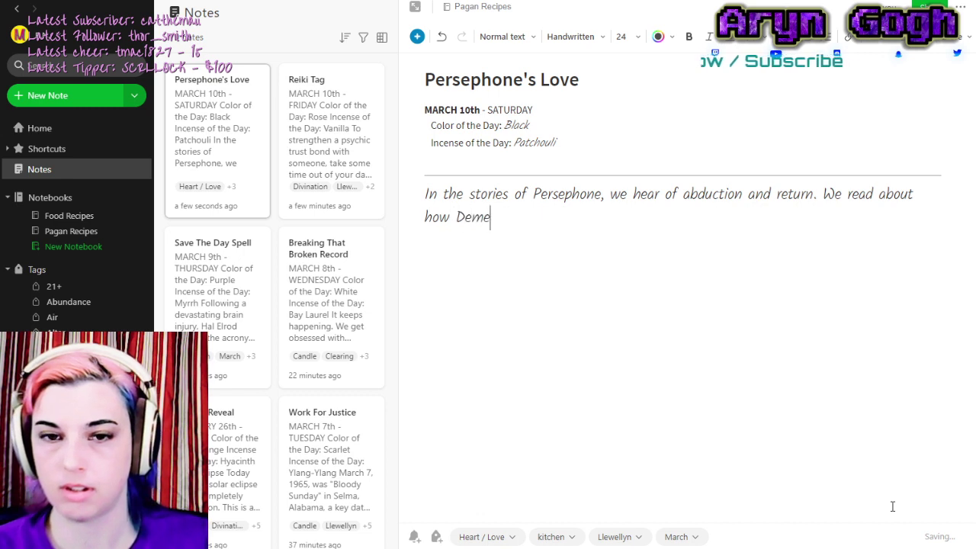
{"action": "type", "text": "ter, Zeus,"}
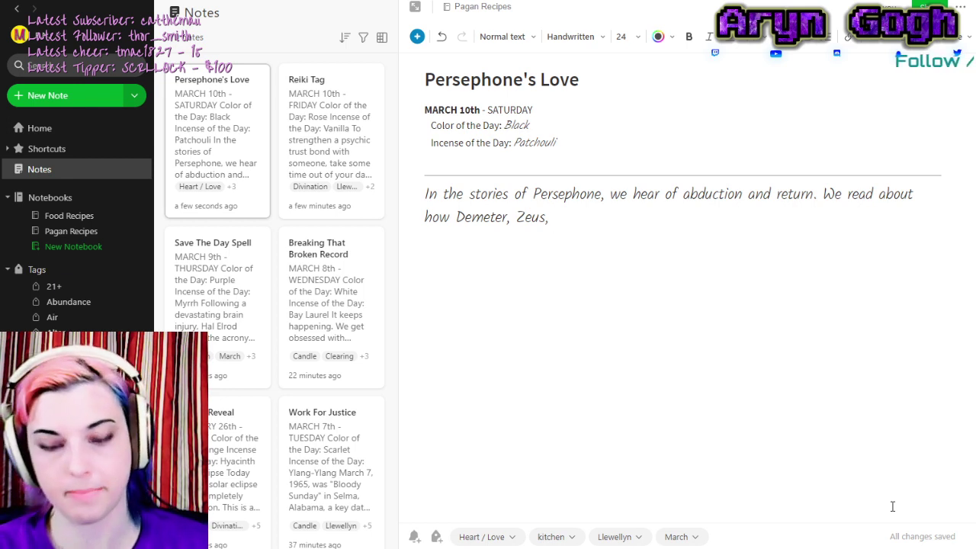
{"action": "type", "text": "and Hades fe"}
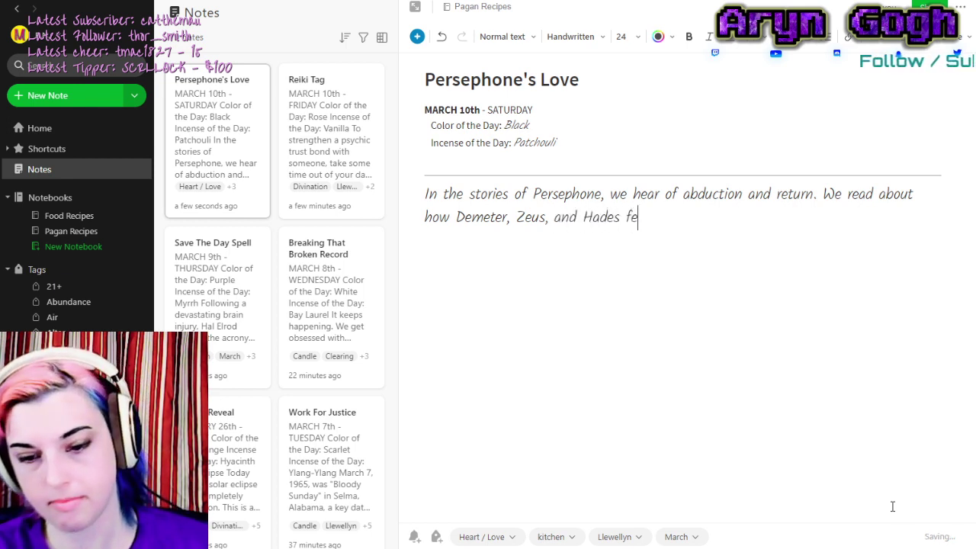
{"action": "type", "text": "el about and re"}
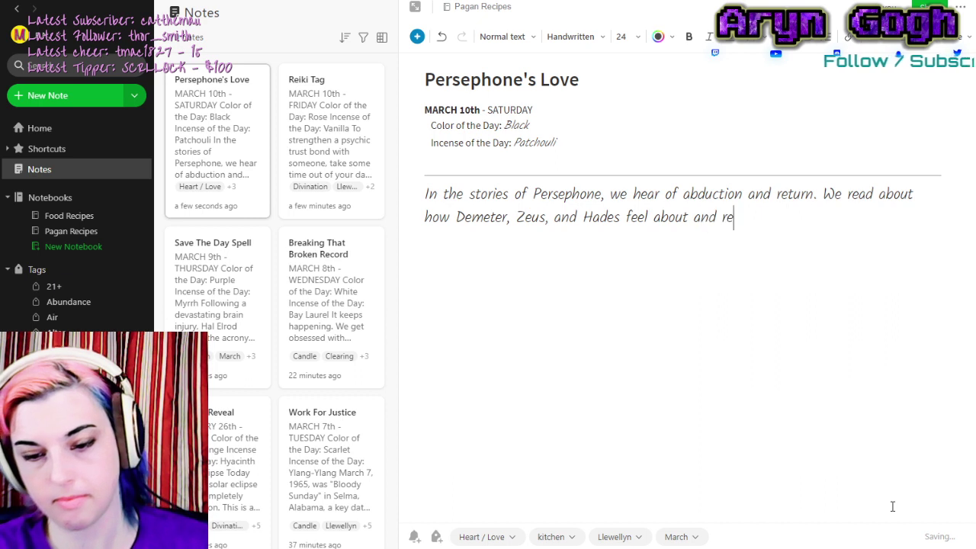
{"action": "type", "text": "act to her. Per"}
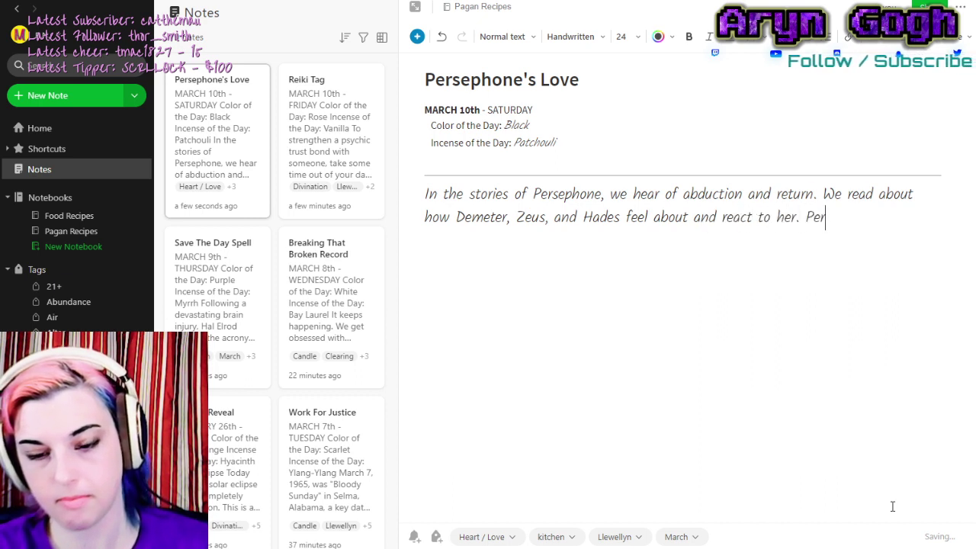
Continue the body with the sentence "Persephone is the Sovereign Queen of the Dead and the Underworld.".
{"action": "type", "text": "sephone "}
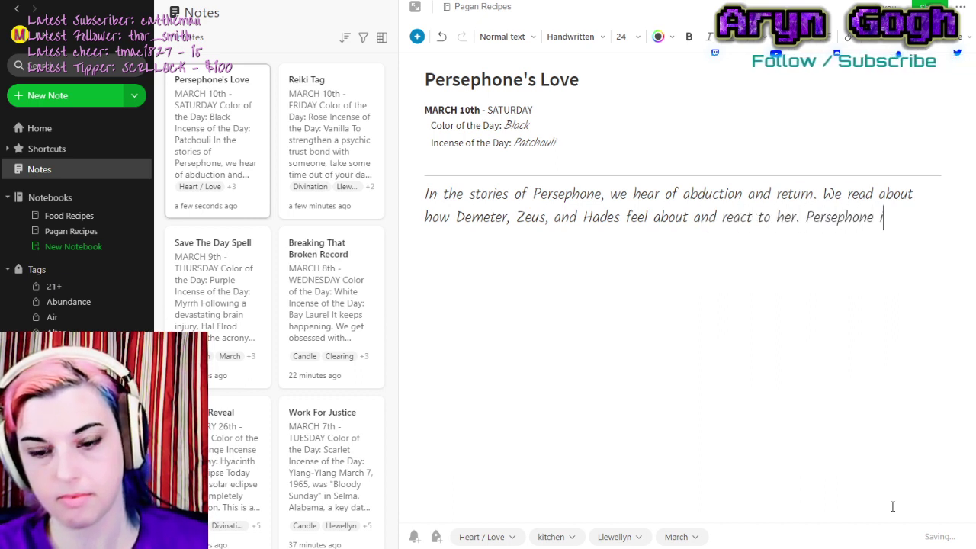
{"action": "type", "text": "is the Sovr"}
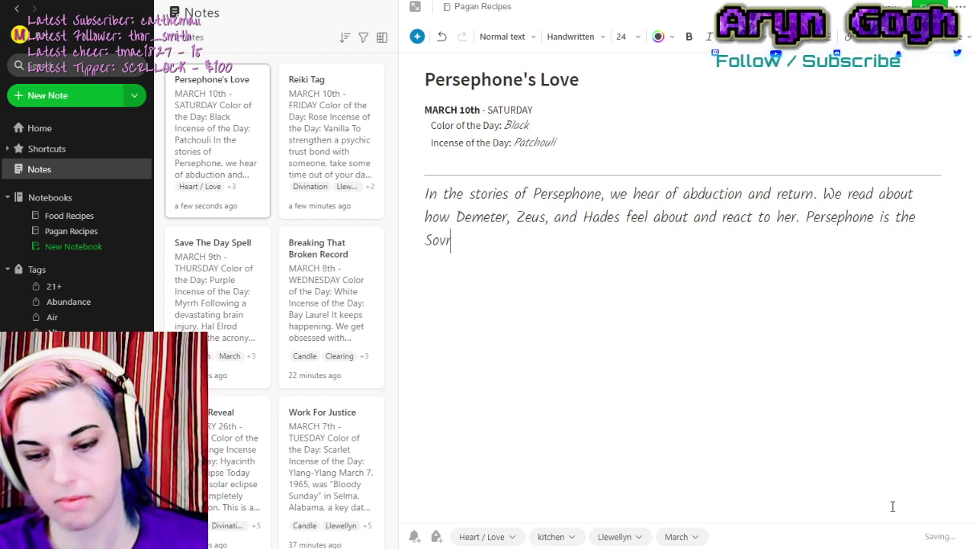
{"action": "key", "text": "BackSpace"}
{"action": "type", "text": "ereign Q"}
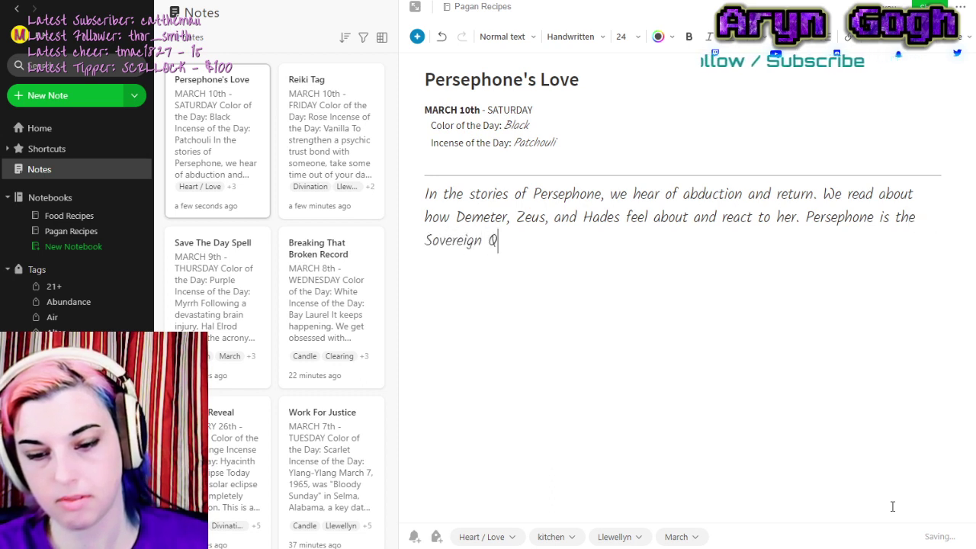
{"action": "type", "text": "ueen of the"}
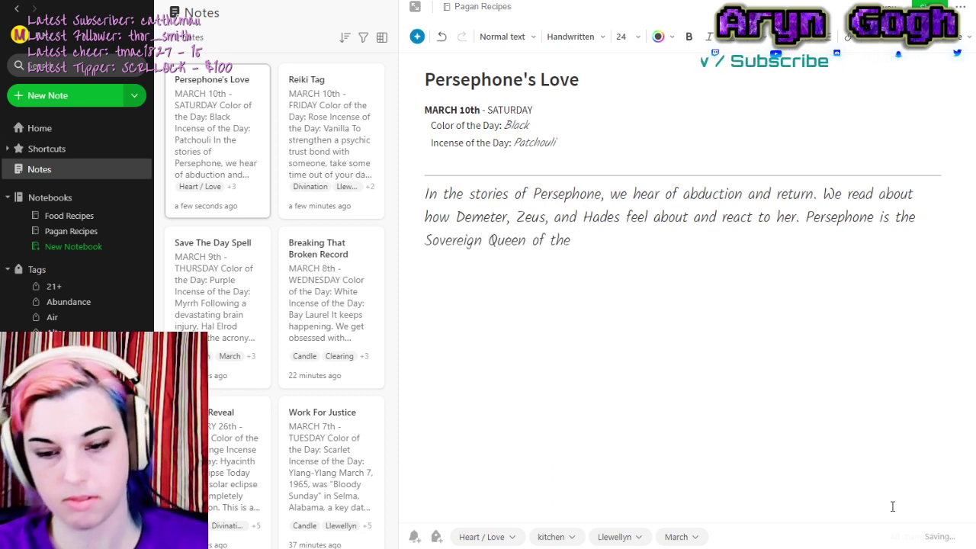
{"action": "type", "text": " Deand and th"}
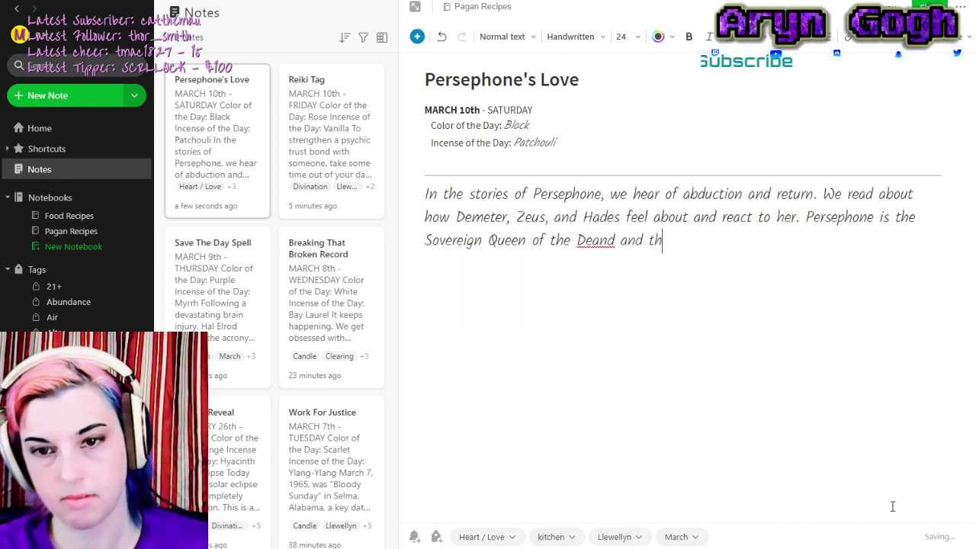
{"action": "key", "text": "BackSpace"}
{"action": "key", "text": "BackSpace"}
{"action": "key", "text": "BackSpace"}
{"action": "key", "text": "BackSpace"}
{"action": "key", "text": "BackSpace"}
{"action": "key", "text": "BackSpace"}
{"action": "key", "text": "BackSpace"}
{"action": "key", "text": "BackSpace"}
{"action": "key", "text": "BackSpace"}
{"action": "key", "text": "BackSpace"}
{"action": "key", "text": "BackSpace"}
{"action": "key", "text": "BackSpace"}
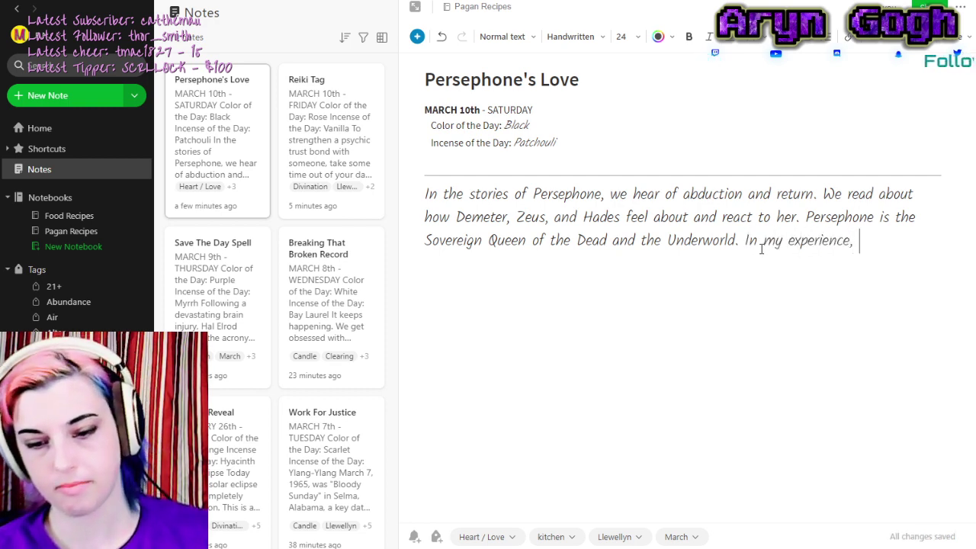
Add the sentence "In my experience as her priest in this world, she is an agent of mysterious power and deep love.".
{"action": "key", "text": "BackSpace"}
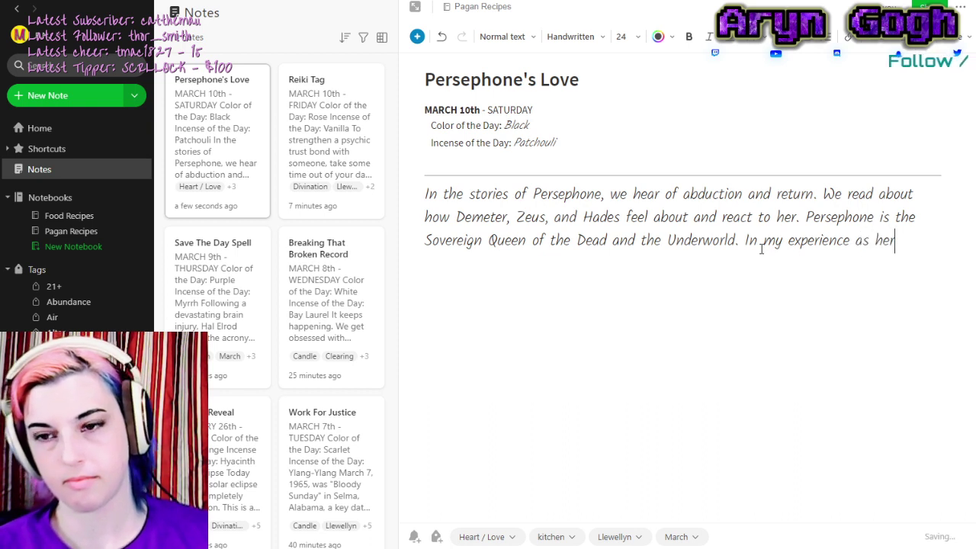
{"action": "type", "text": "as her preiest in this wor"}
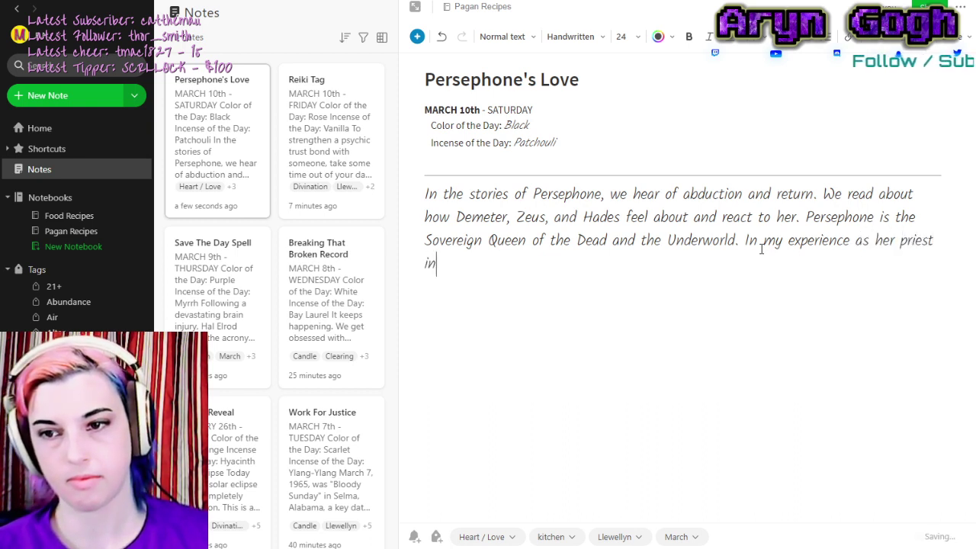
{"action": "type", "text": "ld"}
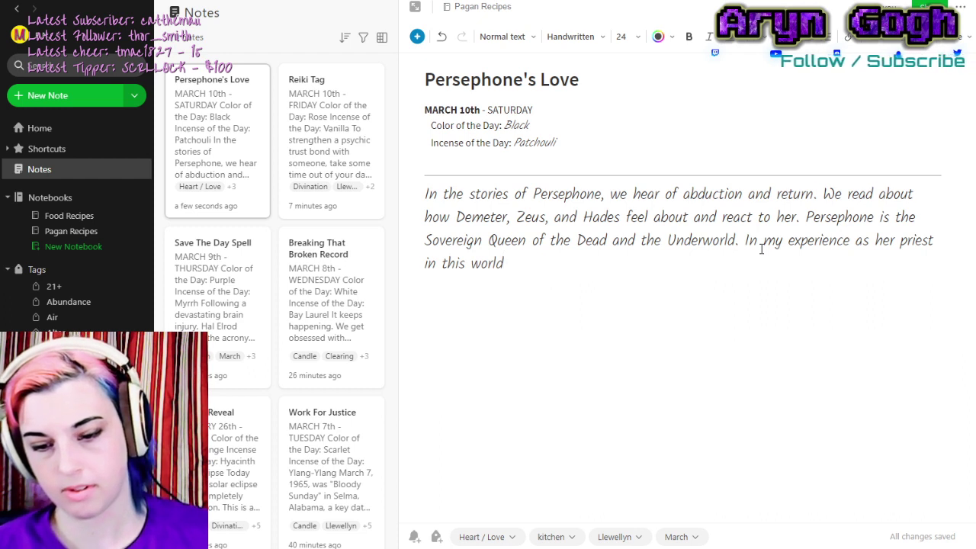
{"action": "type", "text": ", she is an a"}
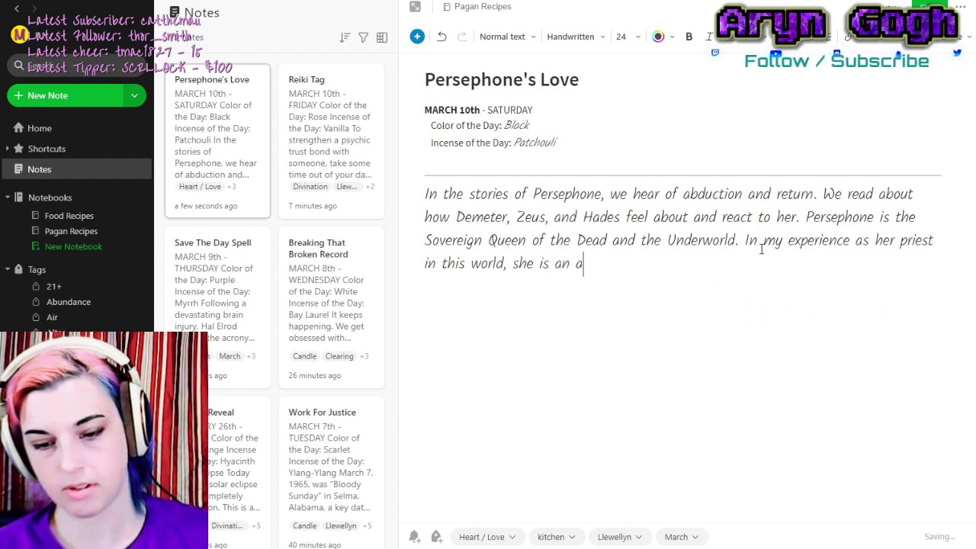
{"action": "type", "text": "gent of myste"}
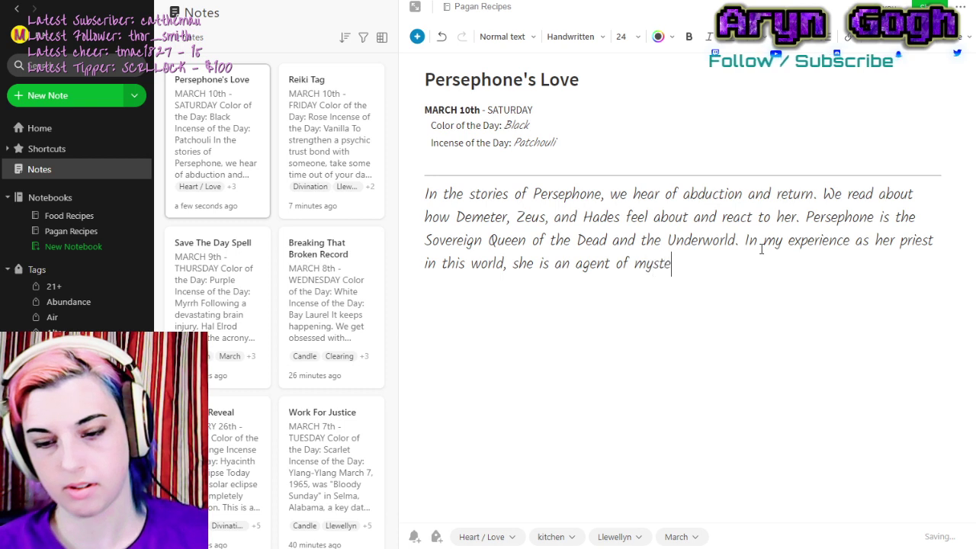
{"action": "type", "text": "rious power and "}
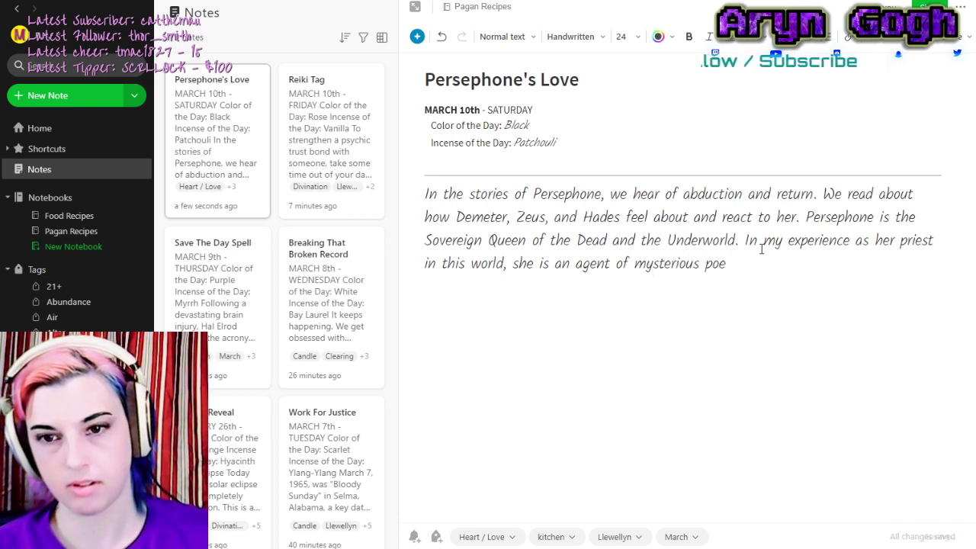
{"action": "type", "text": "deep lo"}
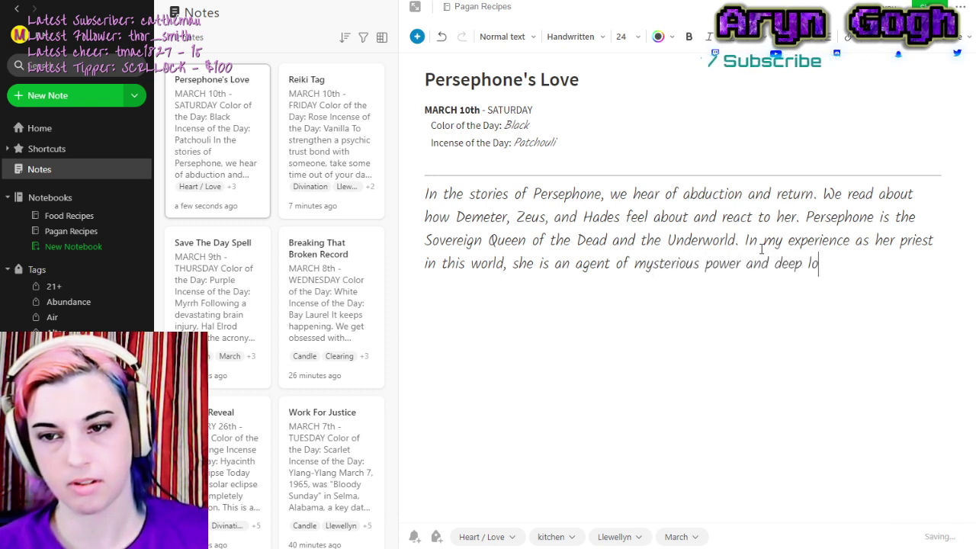
{"action": "type", "text": "ve."}
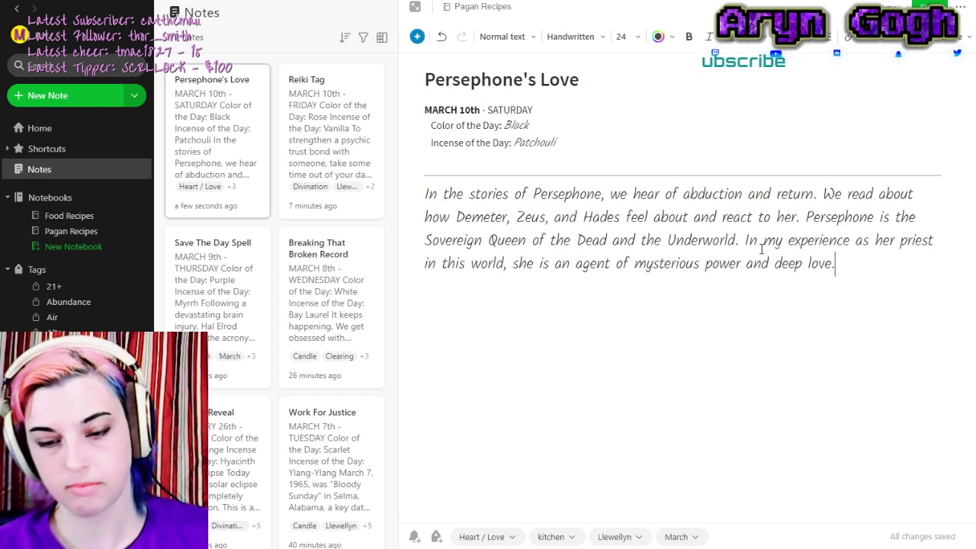
Add "She chooses to pluck a strange blossom because she is curious, she desires, she dares. What of the perilous quest for love?".
{"action": "type", "text": " She chooses t"}
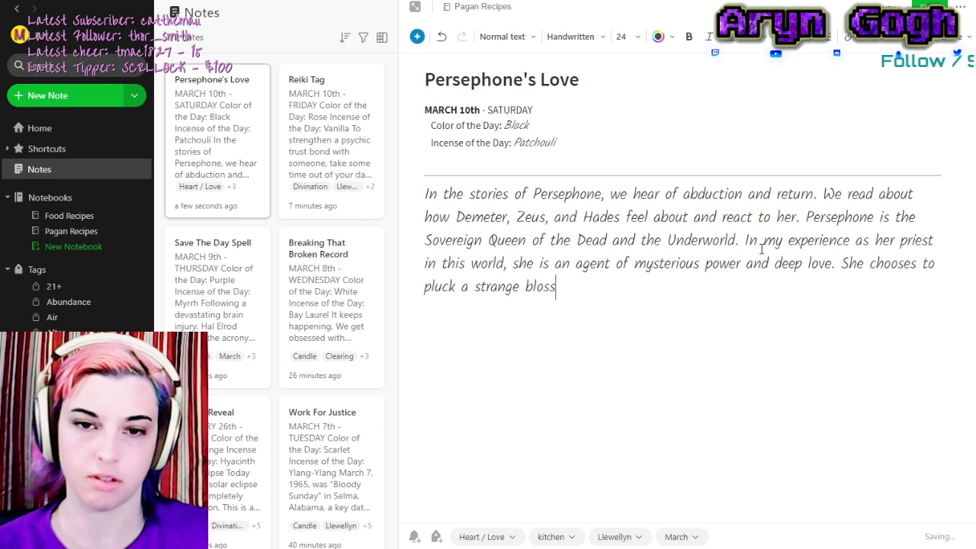
{"action": "type", "text": "om"}
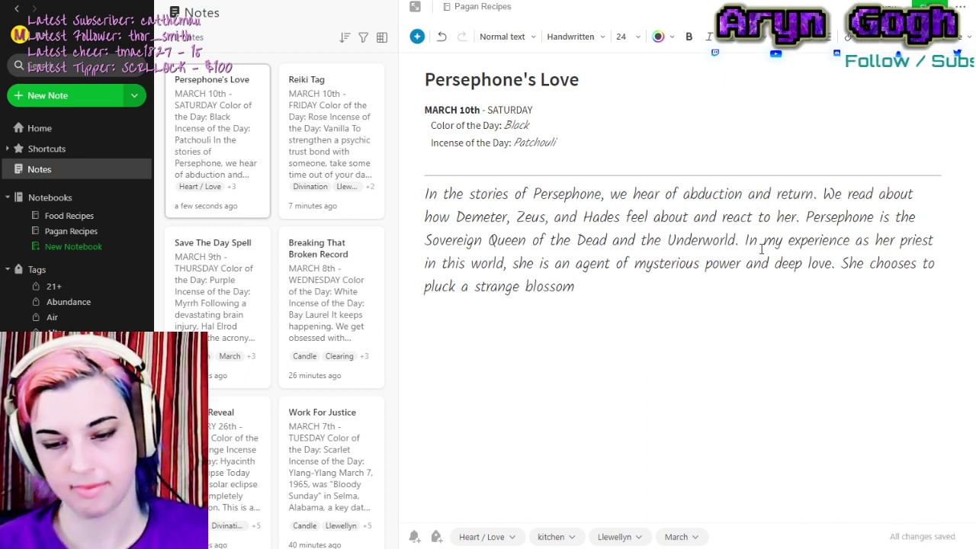
{"action": "type", "text": " because "}
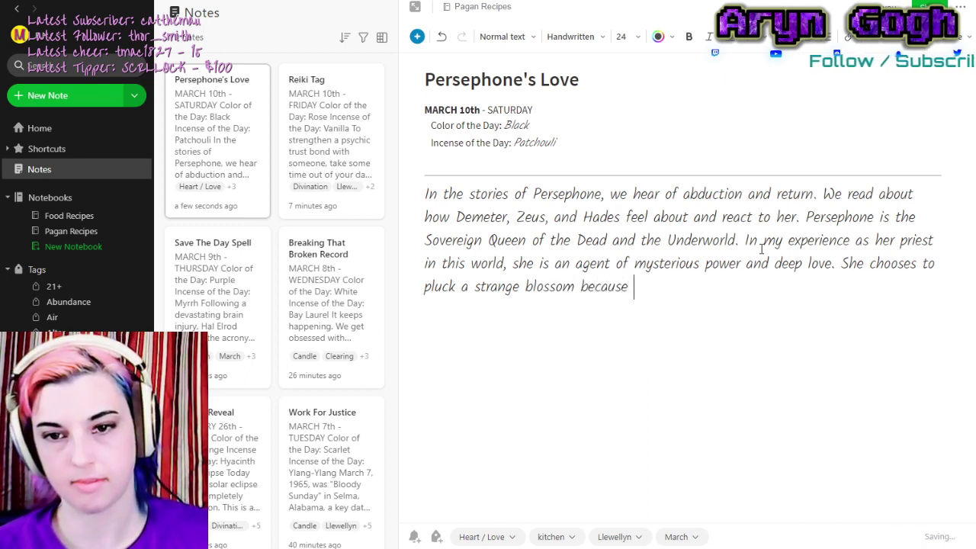
{"action": "type", "text": "she is curious"}
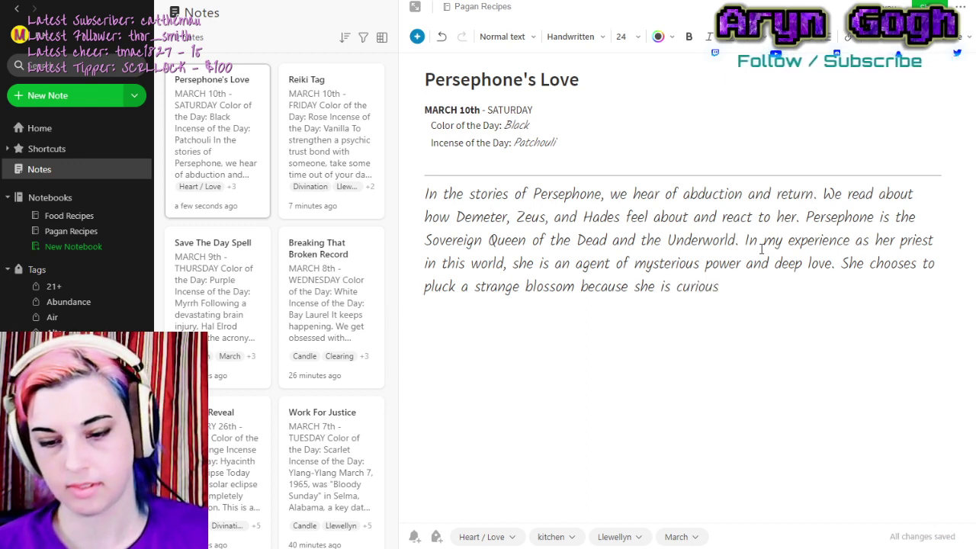
{"action": "type", "text": ", she des"}
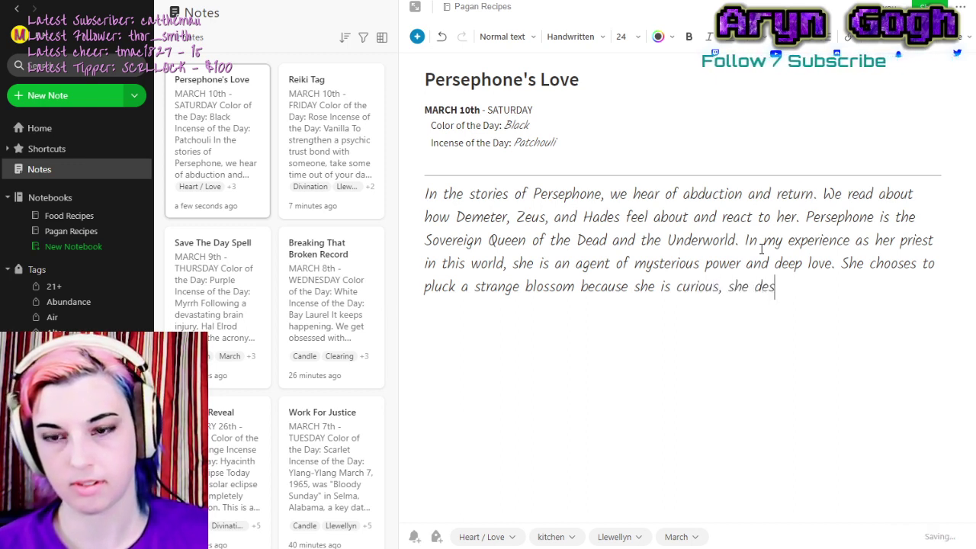
{"action": "type", "text": "ires, she "}
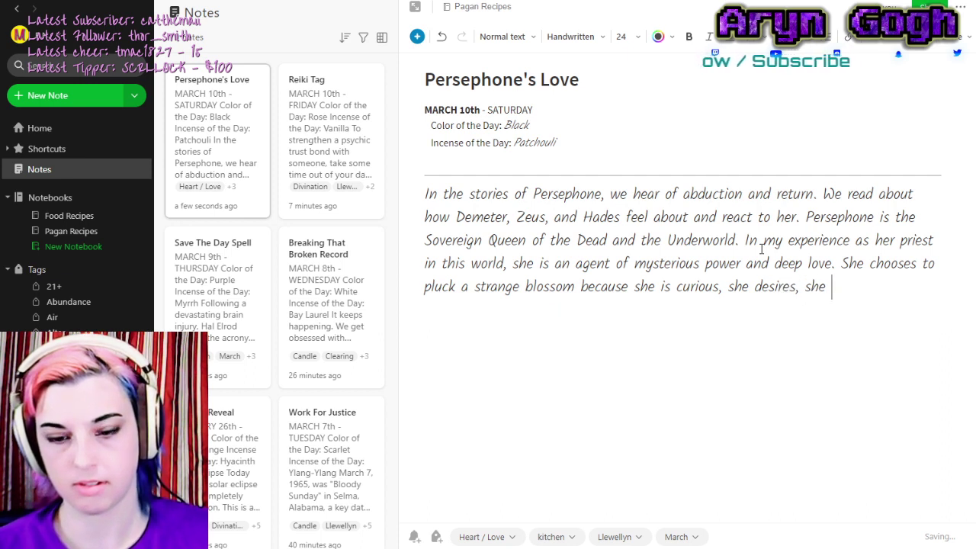
{"action": "type", "text": "dares. "}
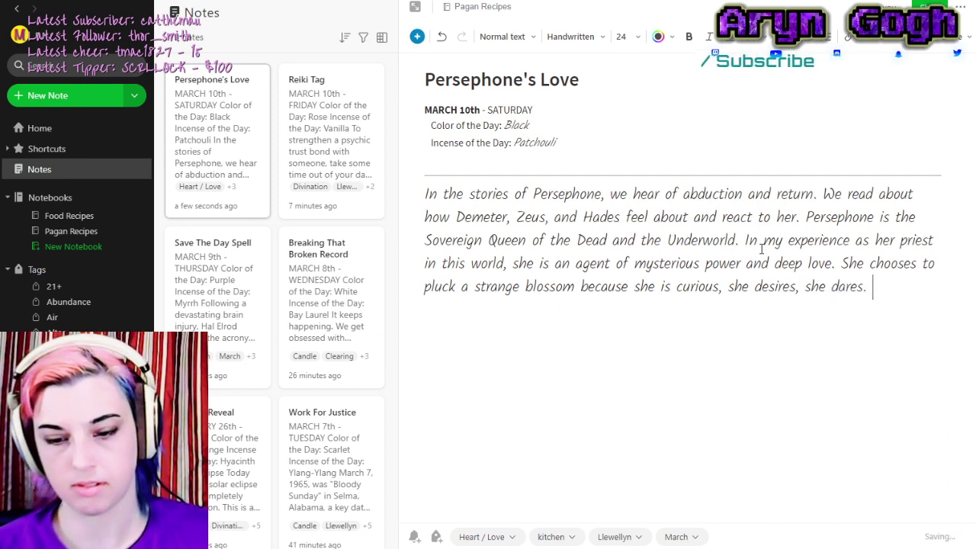
{"action": "type", "text": "What of the perilous quest for love?"}
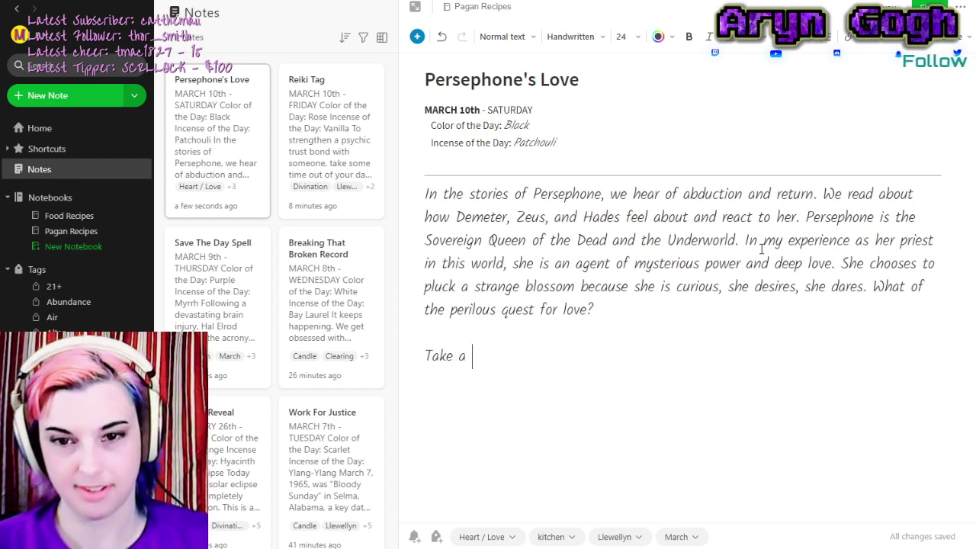
Write a new paragraph beginning "Take a pomegranate and hold it in your hands while in a meditative or entranced state.".
{"action": "type", "text": "om"}
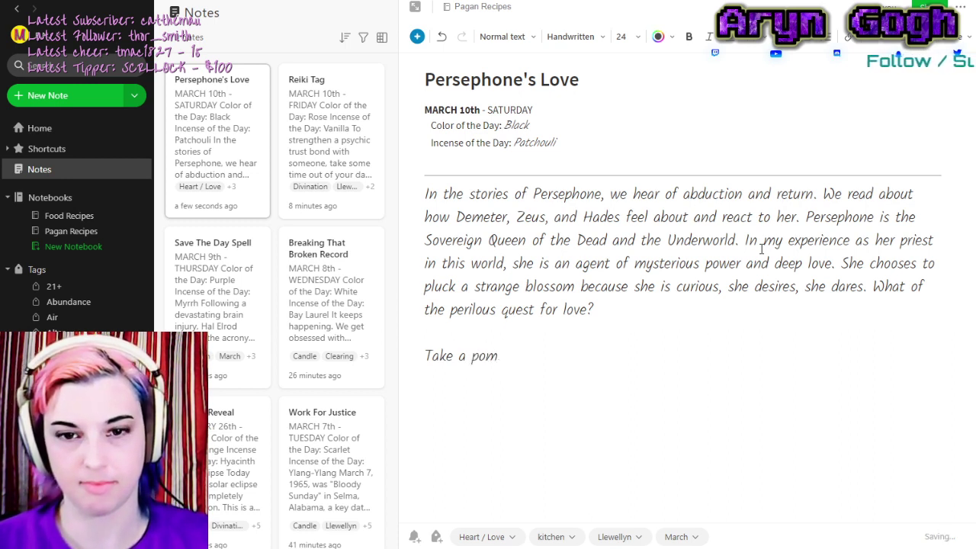
{"action": "type", "text": ",eegran"}
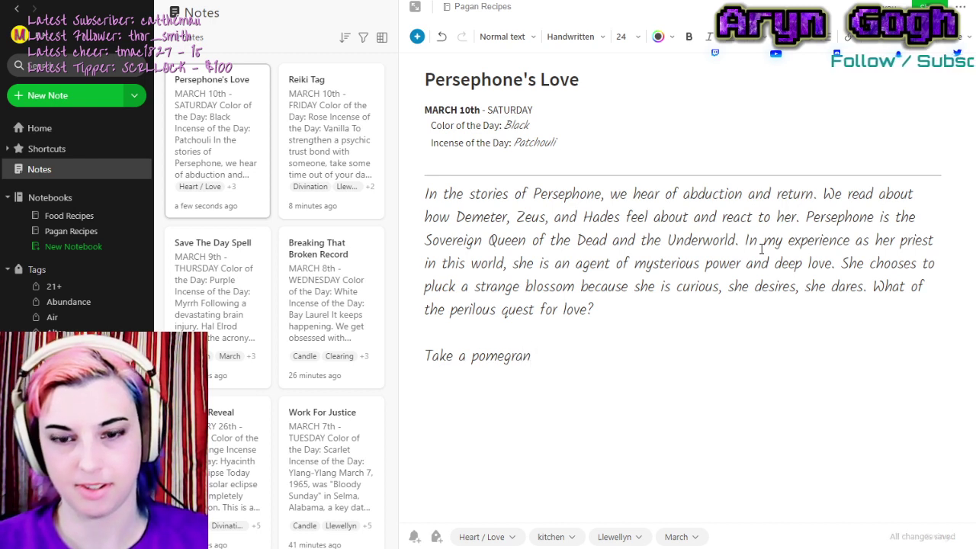
{"action": "type", "text": "ate"}
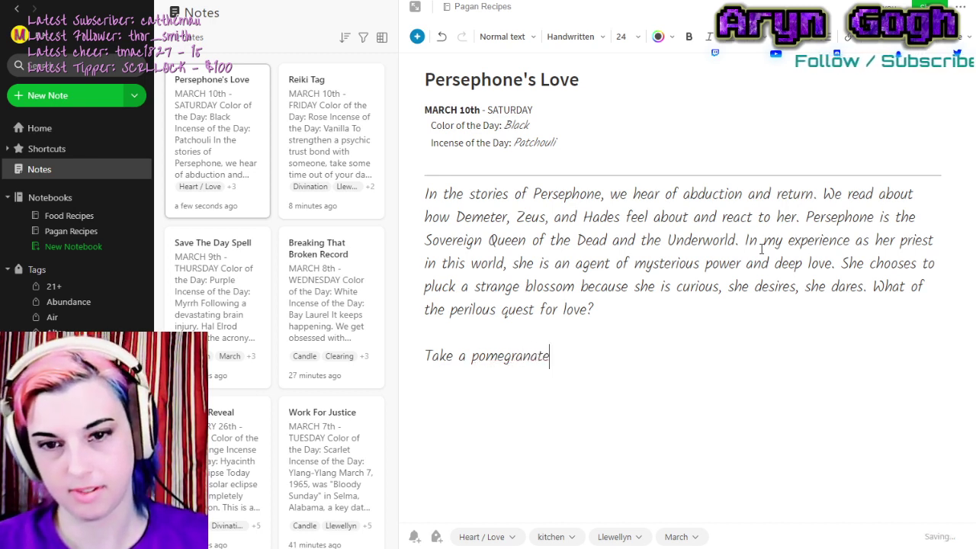
{"action": "type", "text": " and hold it in "}
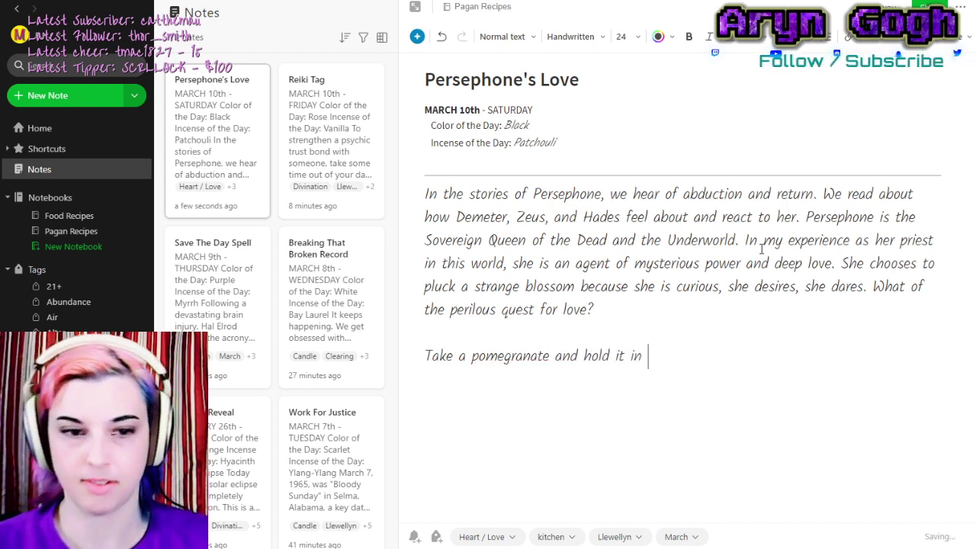
{"action": "type", "text": "your hadn"}
{"action": "key", "text": "BackSpace"}
{"action": "key", "text": "BackSpace"}
{"action": "type", "text": "nds"}
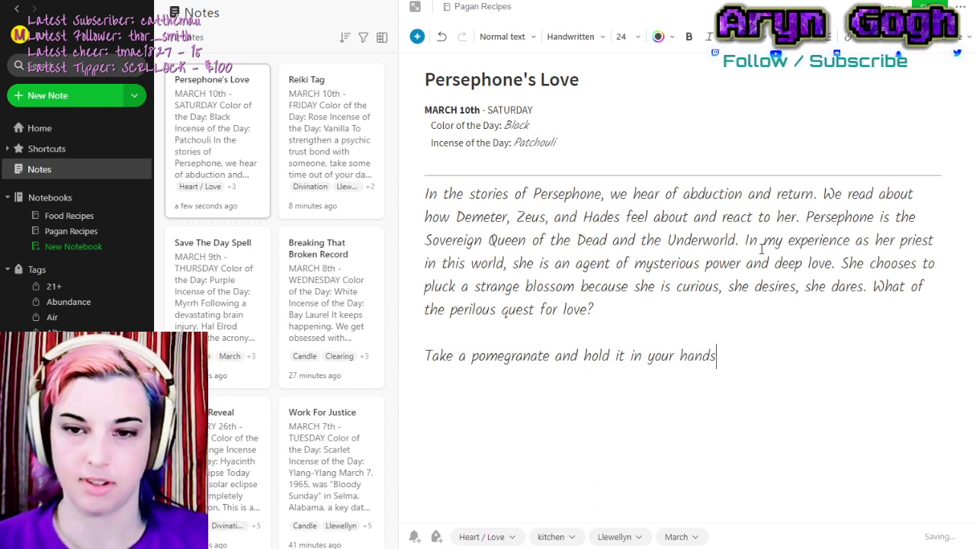
{"action": "type", "text": " whil"}
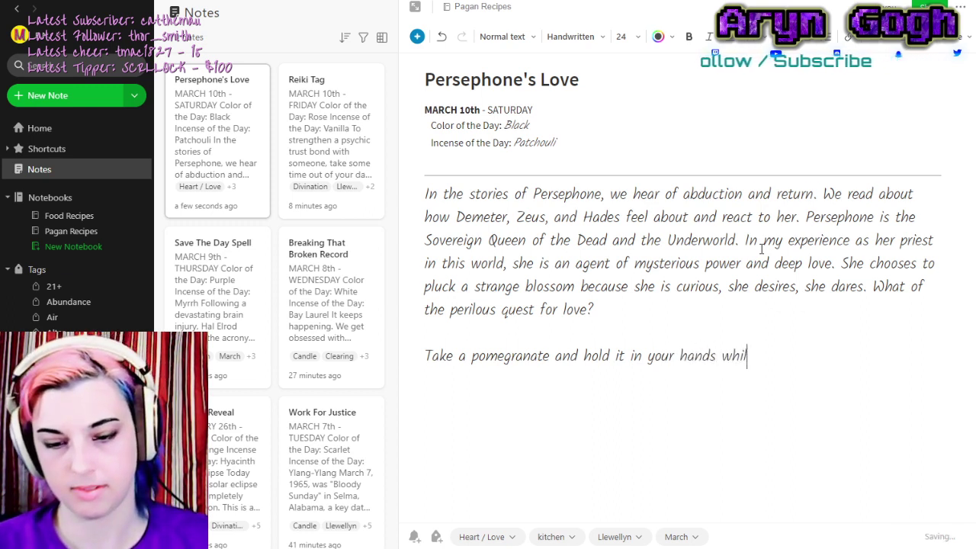
{"action": "type", "text": "e in a medita"}
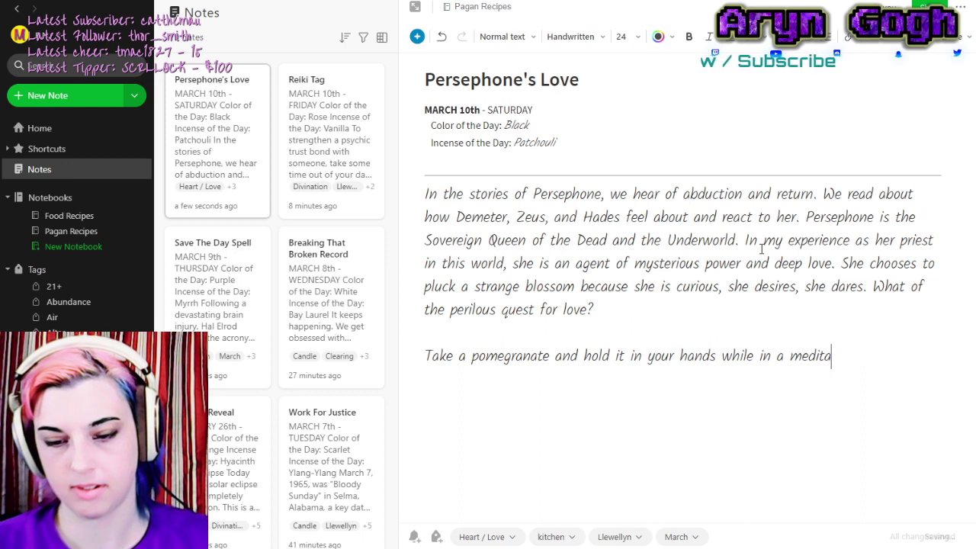
{"action": "type", "text": "tive or an"}
{"action": "key", "text": "BackSpace"}
{"action": "key", "text": "BackSpace"}
{"action": "type", "text": "e"}
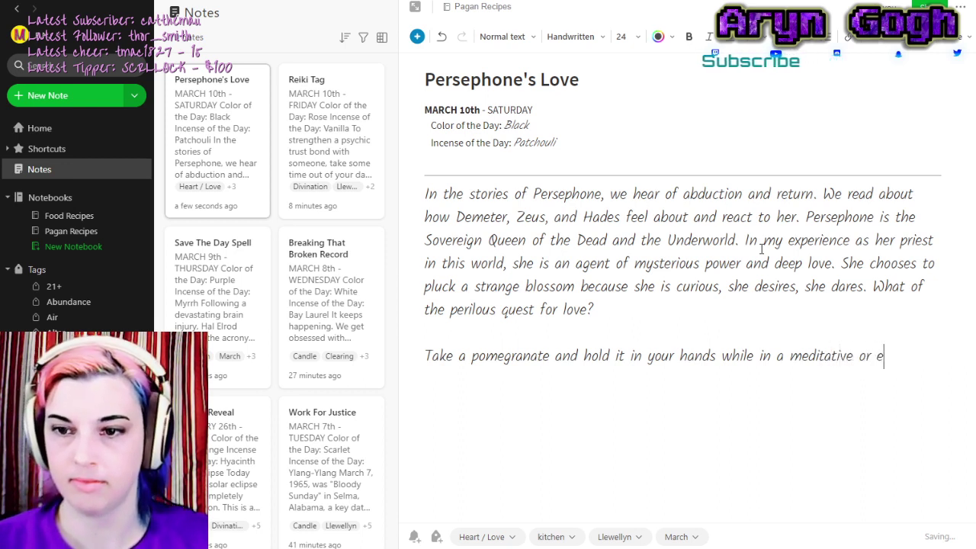
{"action": "type", "text": "ntranced state"}
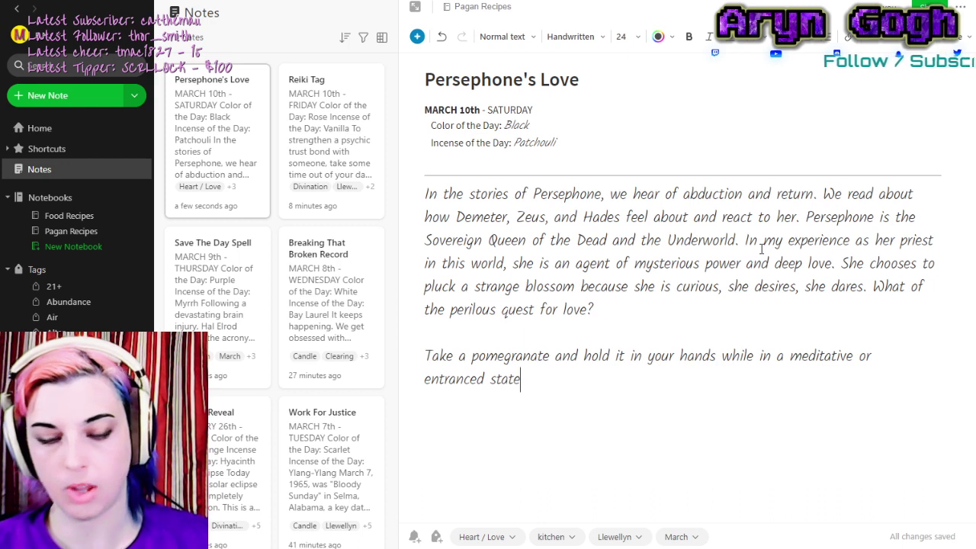
{"action": "type", "text": "."}
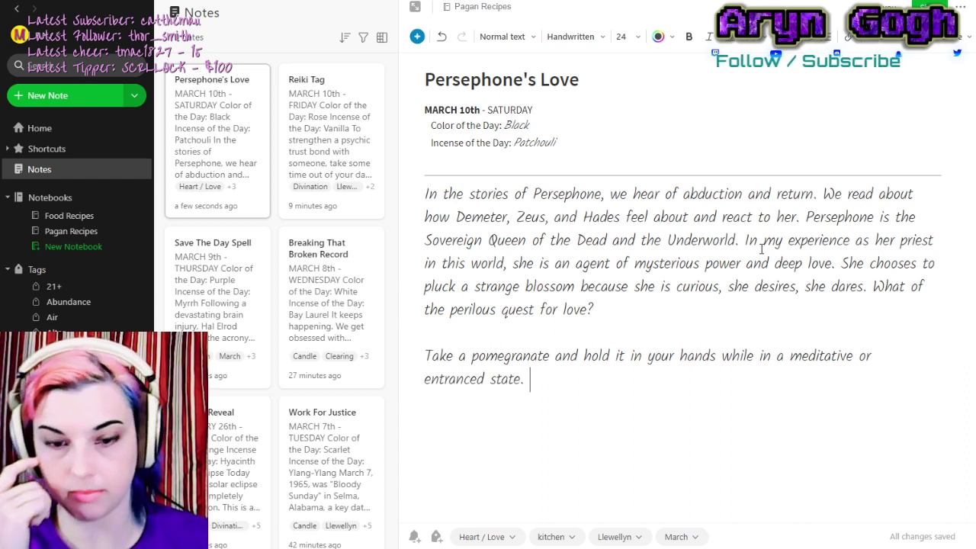
Continue the pomegranate paragraph with "Project your awareness into the pomegranate. Feel its many seeds".
{"action": "type", "text": "P"}
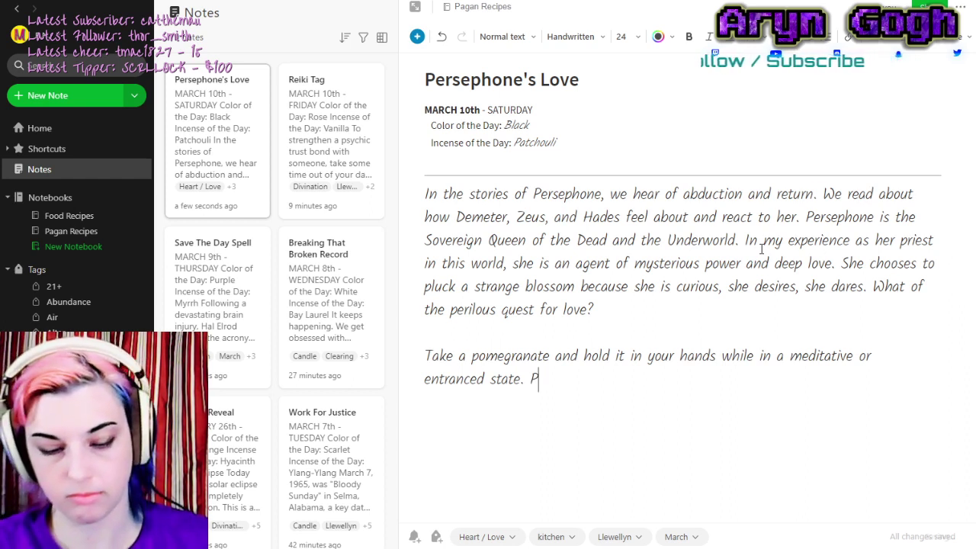
{"action": "type", "text": "roject your "}
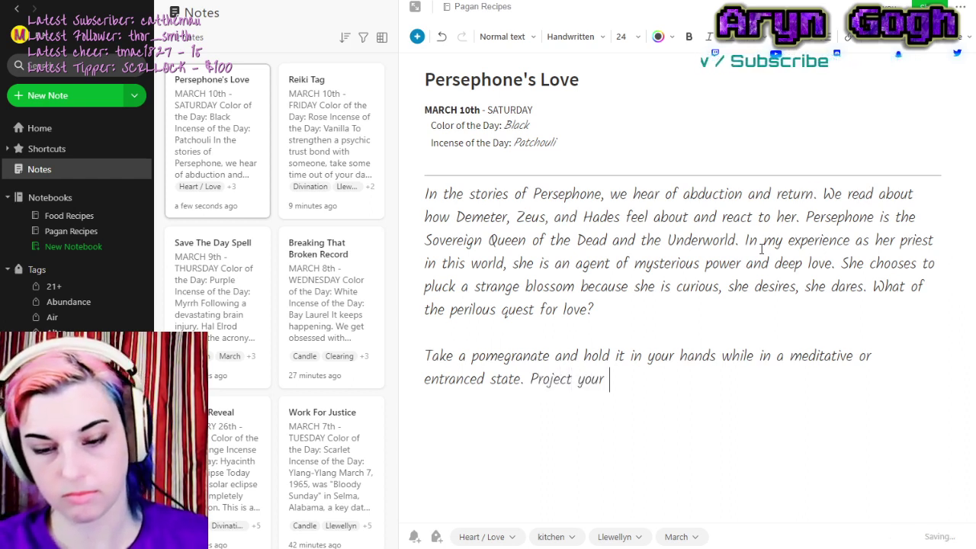
{"action": "type", "text": "awareness into the pomegranate. Feel its"}
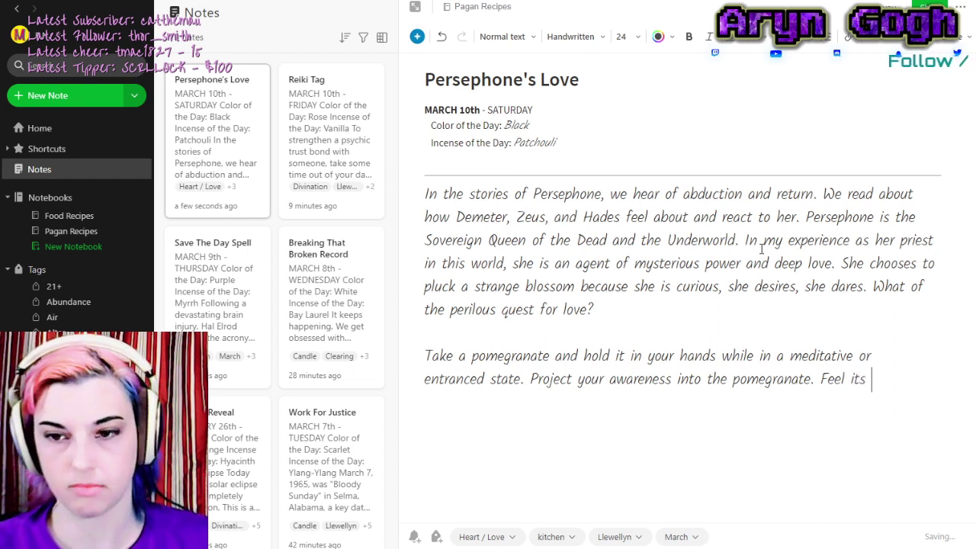
{"action": "type", "text": "many seeds"}
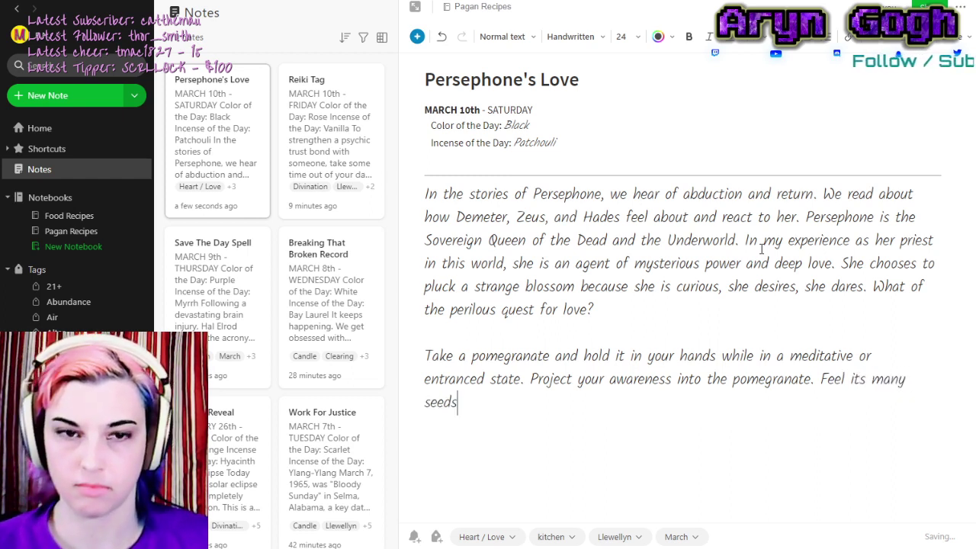
Add the existing Meditation tag to the "Persephone's Love" note and save the tag changes.
{"action": "left_click", "coordinate": [253, 136]}
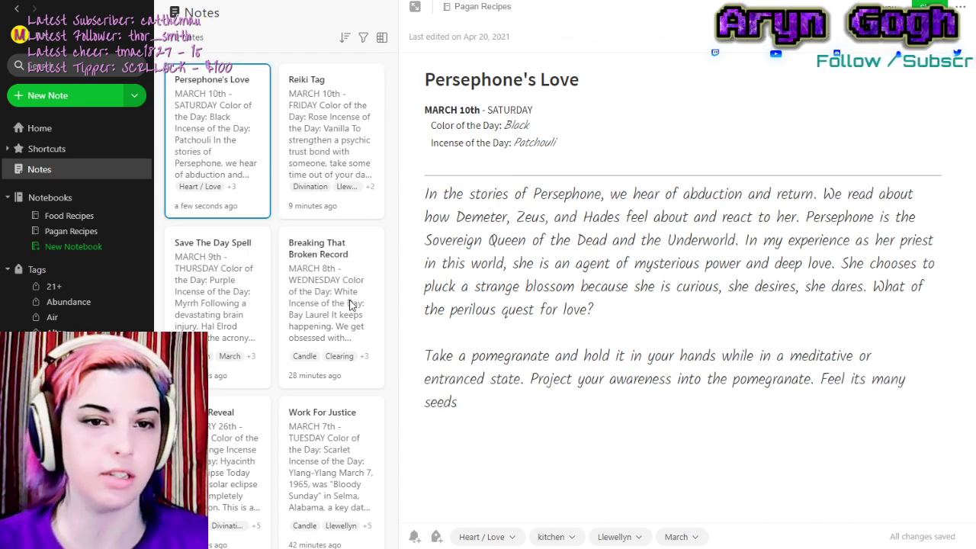
{"action": "key", "text": "ctrl+alt+t"}
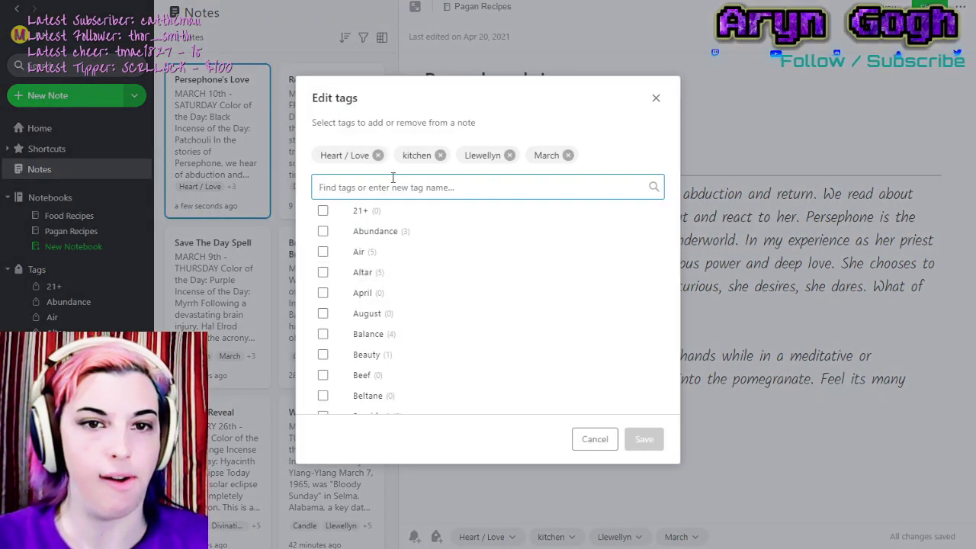
{"action": "type", "text": "medi"}
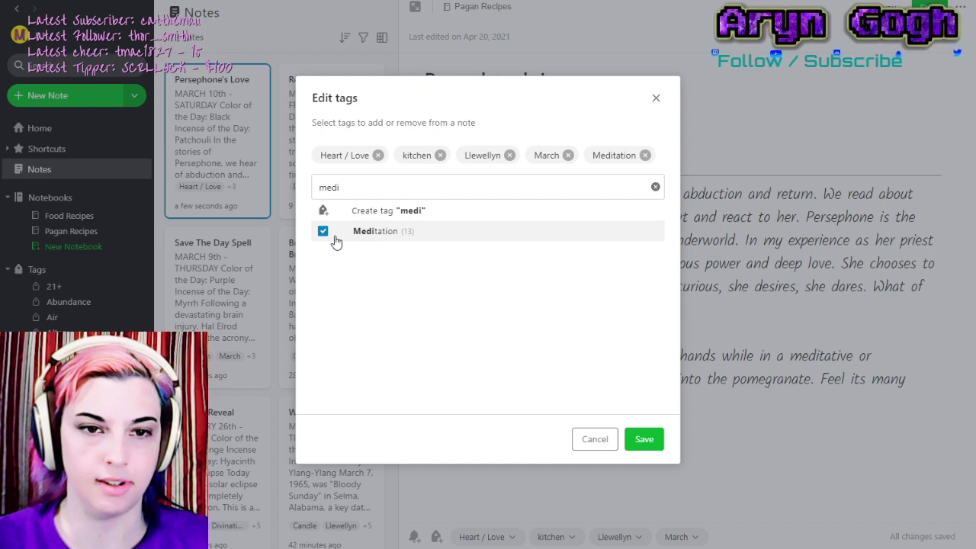
{"action": "left_click", "coordinate": [631, 437]}
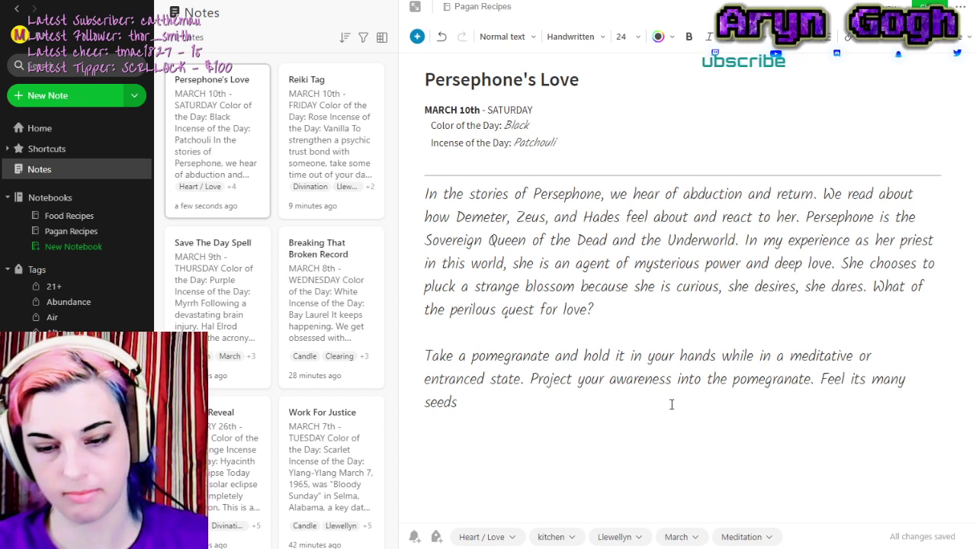
Finish the seeds sentence with "and its chambers, its hard exterior and its soft, yielding within." and begin another with "Know that when you".
{"action": "type", "text": "and its chambers,"}
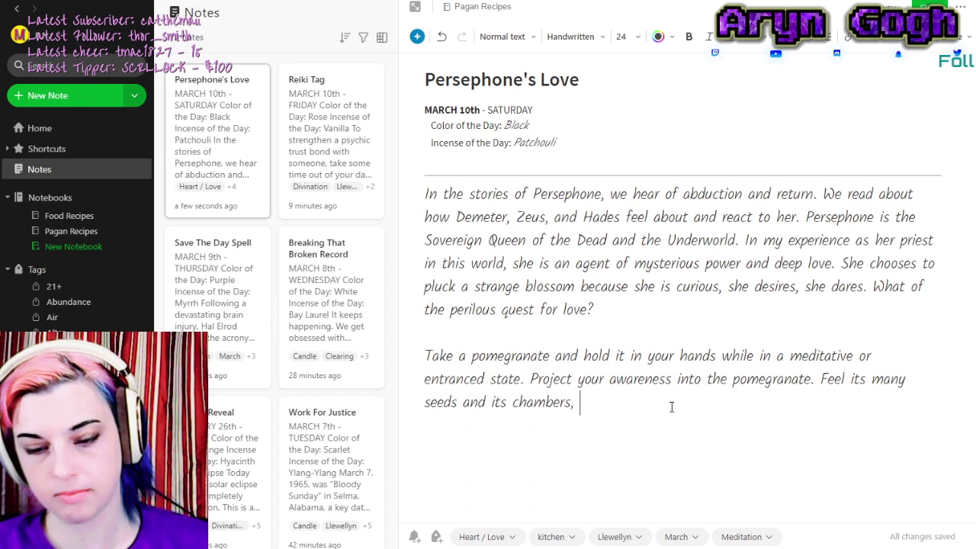
{"action": "type", "text": "its hard"}
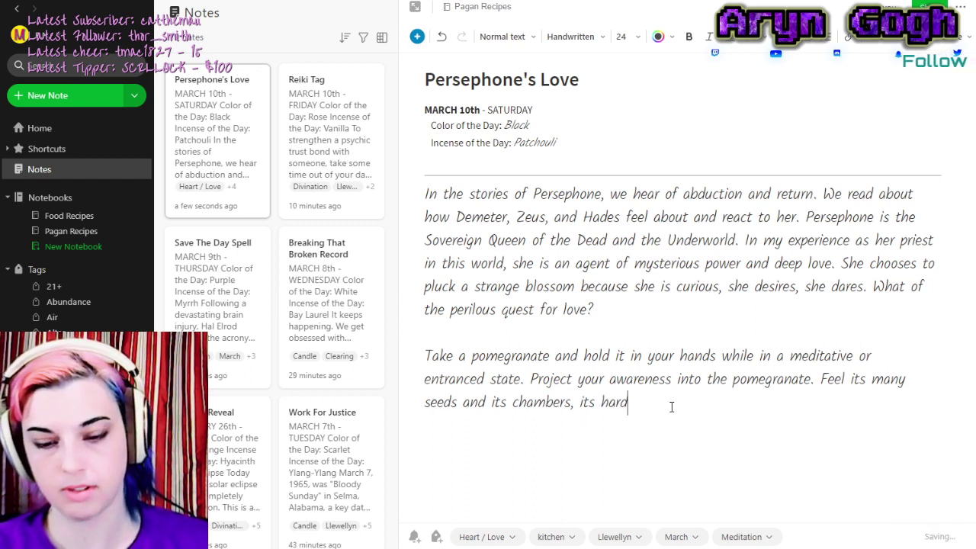
{"action": "type", "text": " exterior an"}
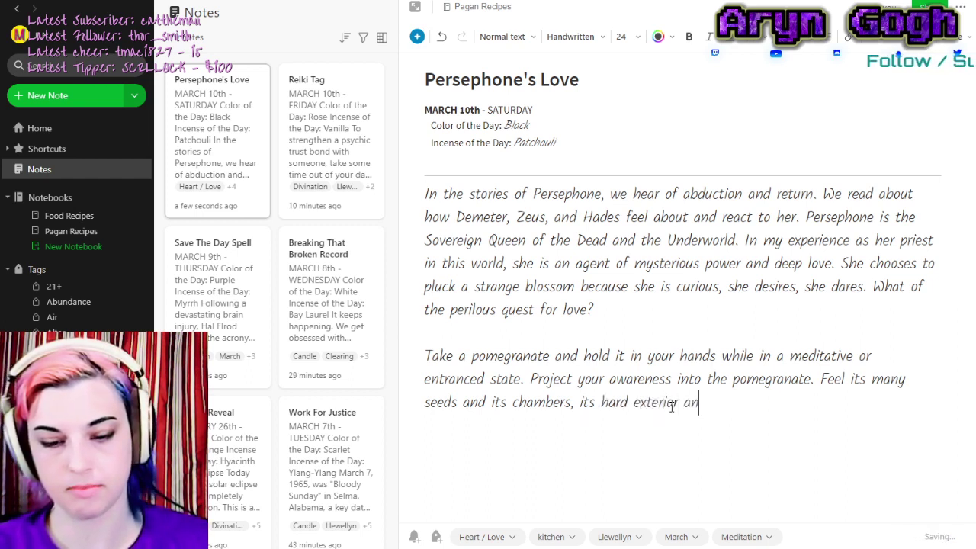
{"action": "type", "text": "d its soft, y"}
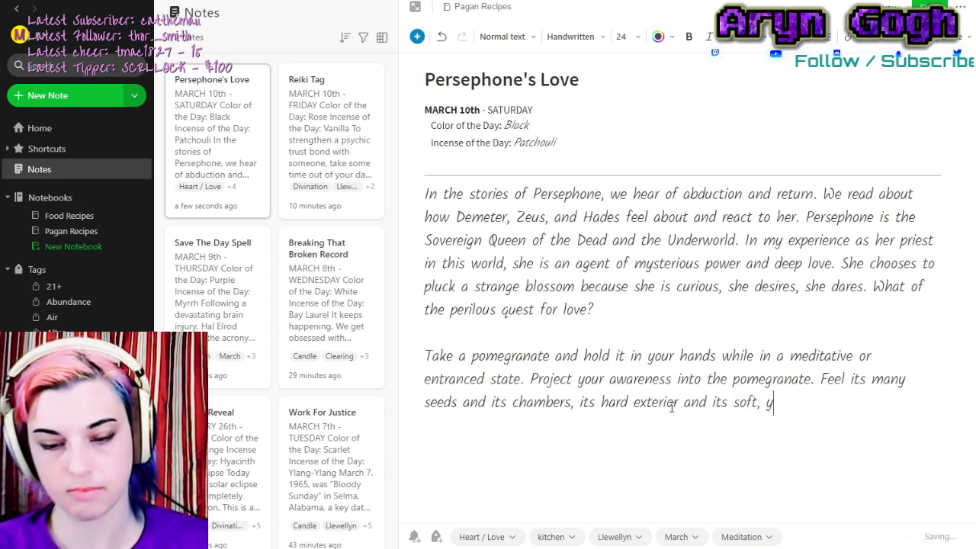
{"action": "type", "text": "ielding within. Know that"}
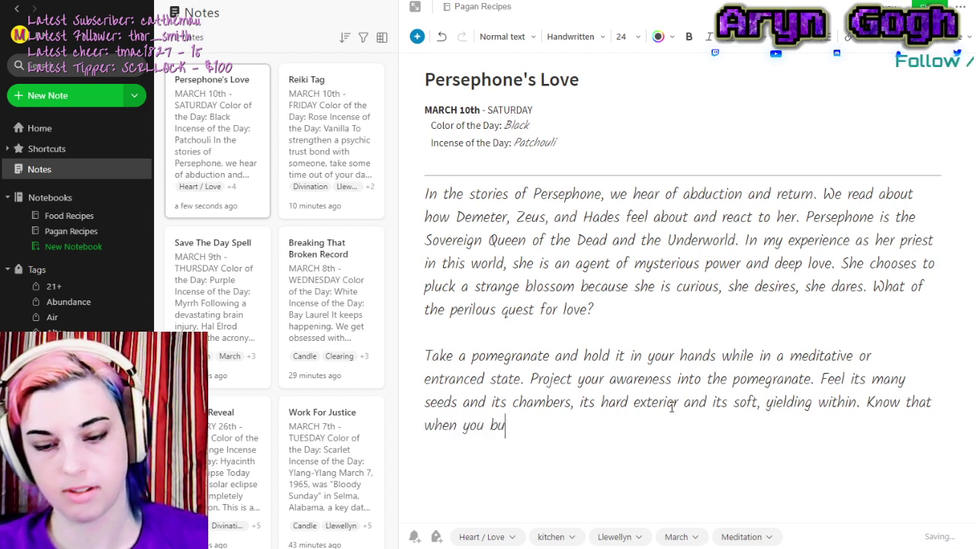
Complete the "Know that when you" sentence with "burst open this fruit, you are committing to the dare of love in its infinite manifestations".
{"action": "type", "text": "en this f"}
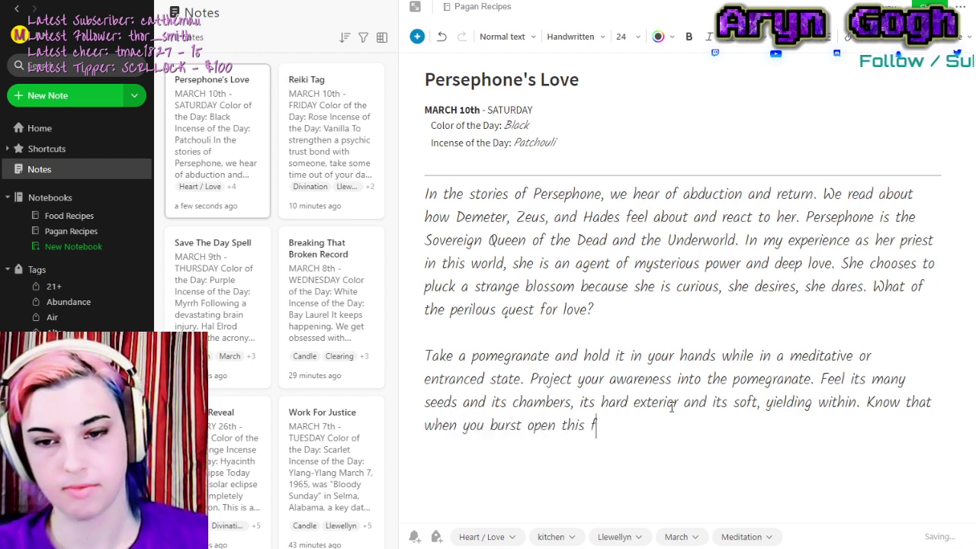
{"action": "type", "text": "ruit,"}
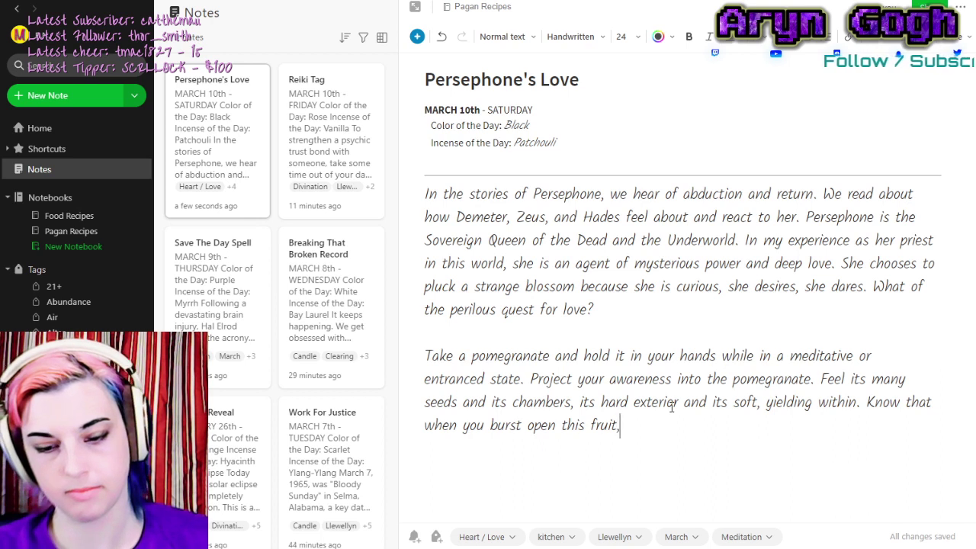
{"action": "type", "text": " you are committ"}
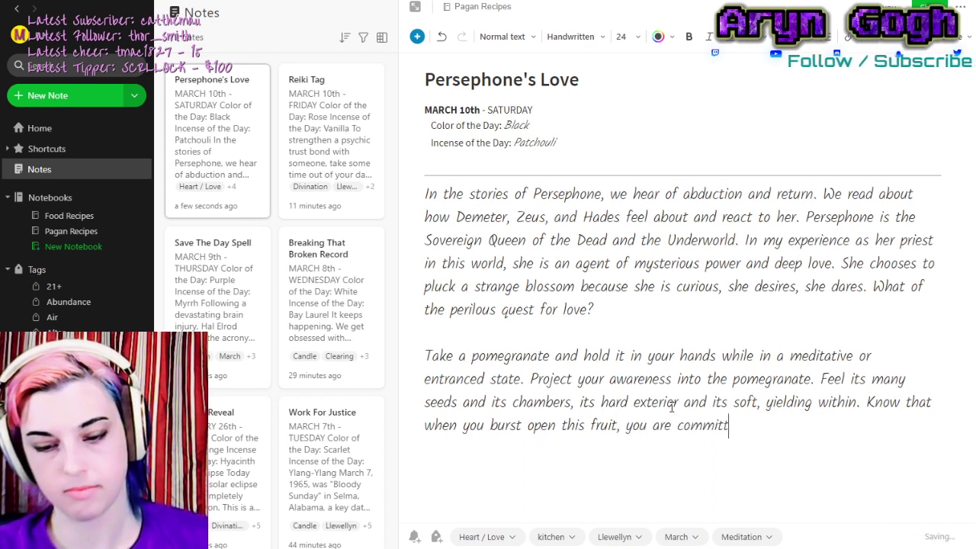
{"action": "type", "text": "ing to the dare"}
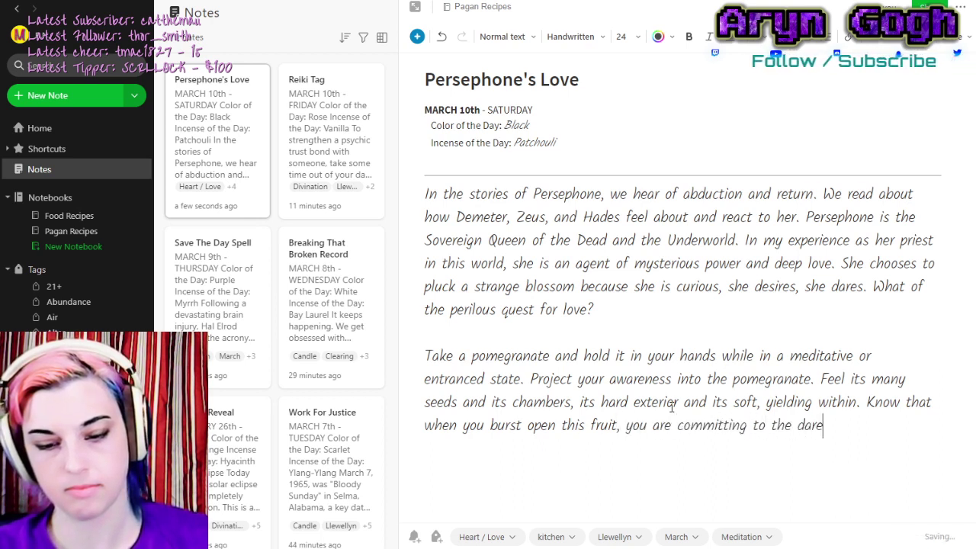
{"action": "type", "text": " of love in its"}
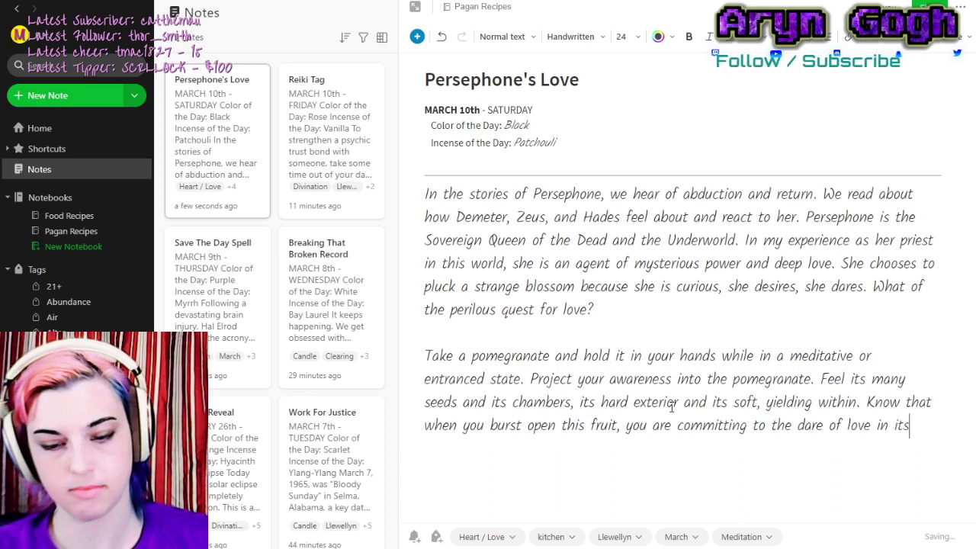
{"action": "type", "text": " infiinite a"}
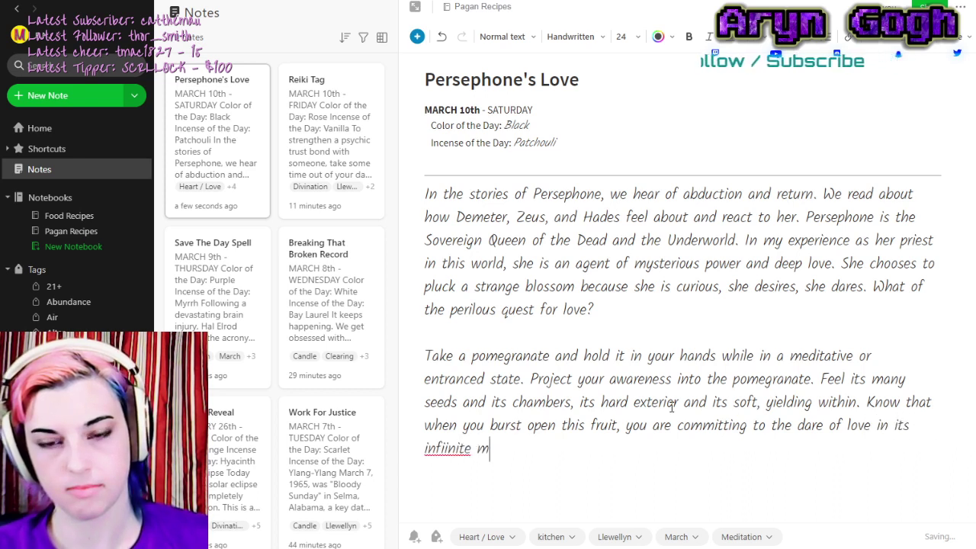
{"action": "key", "text": "BackSpace"}
{"action": "key", "text": "ctrl+shift+Left"}
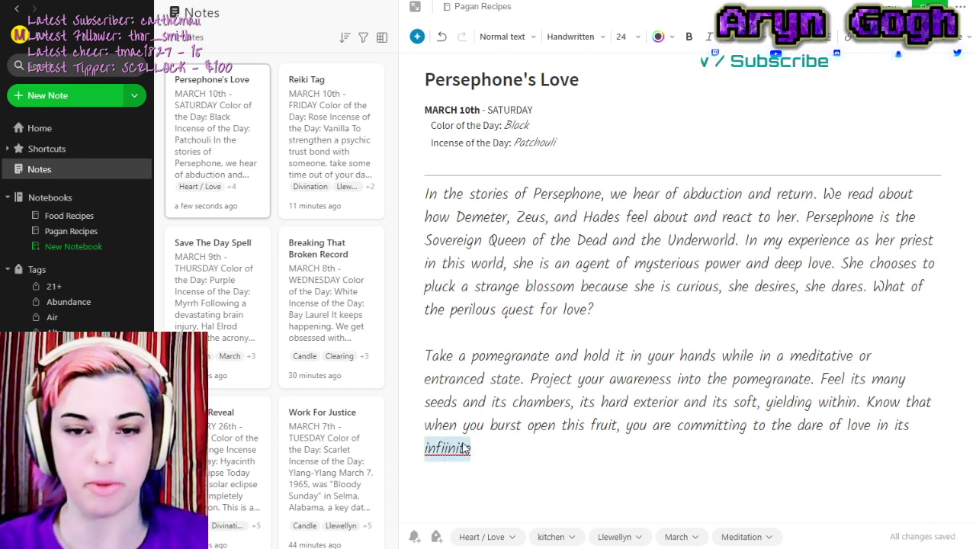
{"action": "type", "text": "infinite manif"}
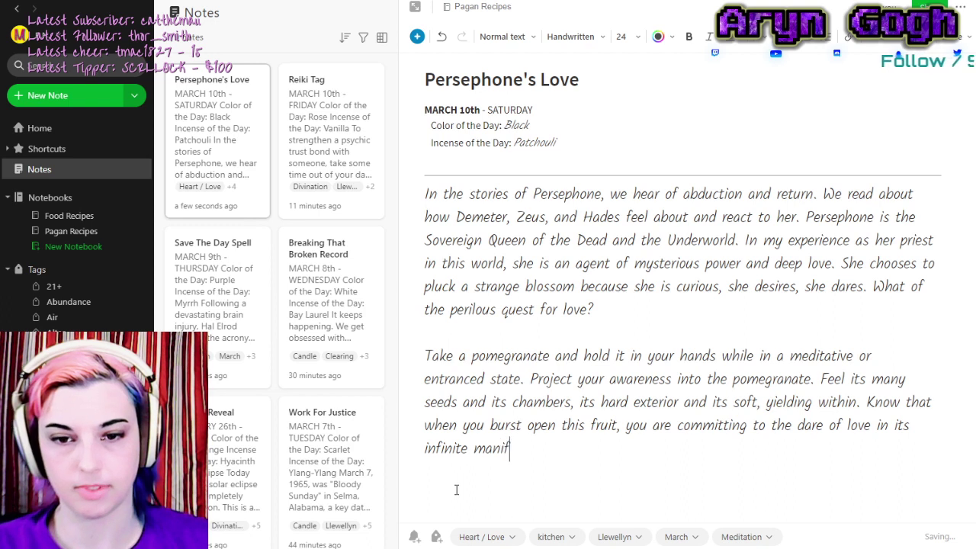
{"action": "type", "text": "estations"}
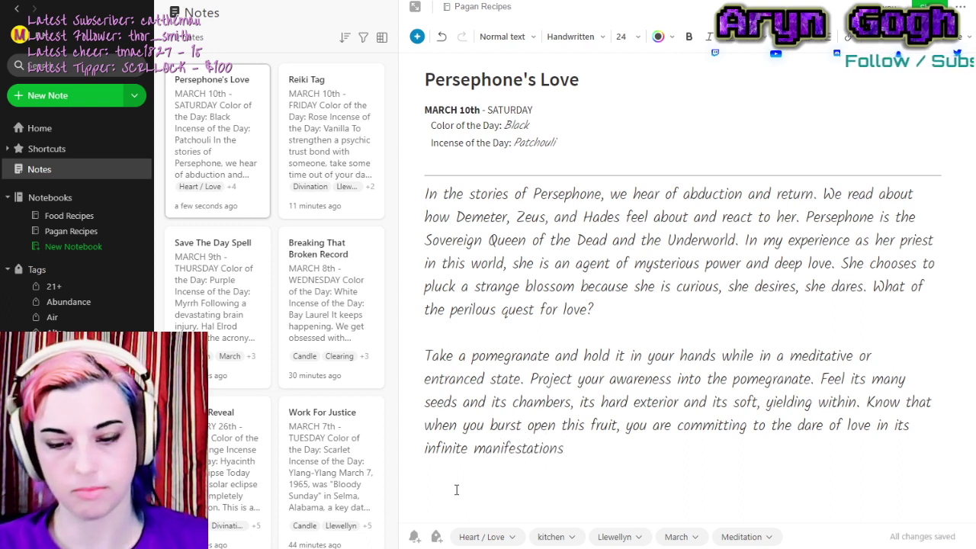
End the paragraph with "This is one of the greatest risks, this dare of love. Be aware.".
{"action": "type", "text": ". This is on"}
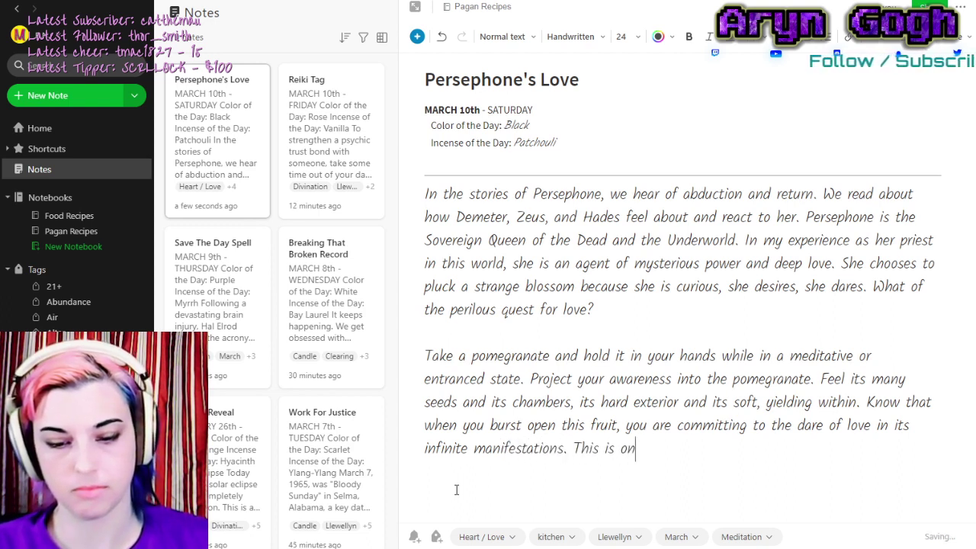
{"action": "type", "text": "e of the greate"}
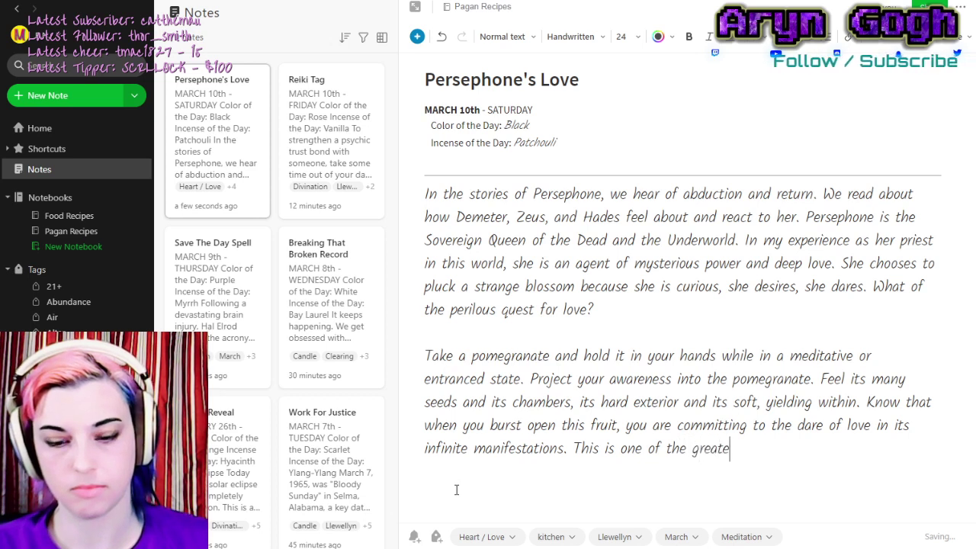
{"action": "type", "text": "st risks"}
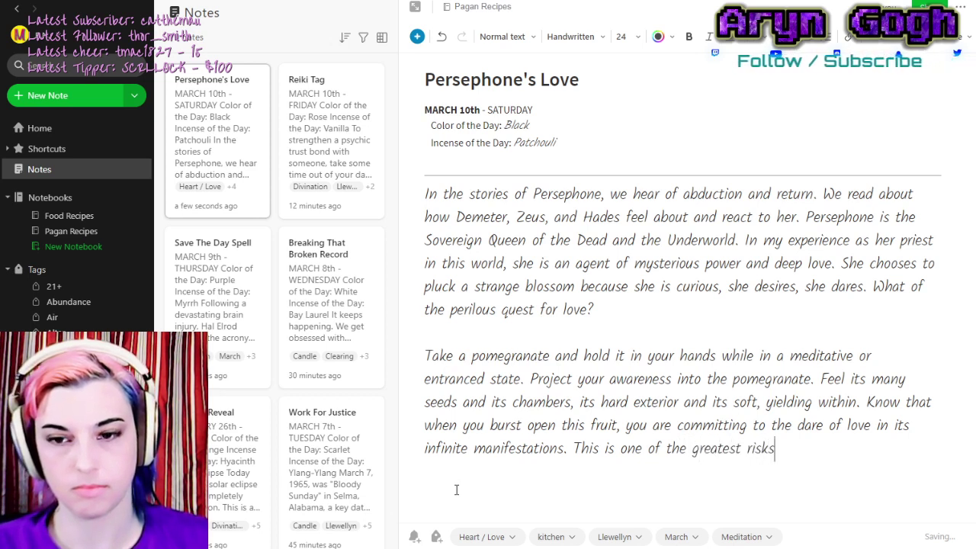
{"action": "type", "text": ", this dare o"}
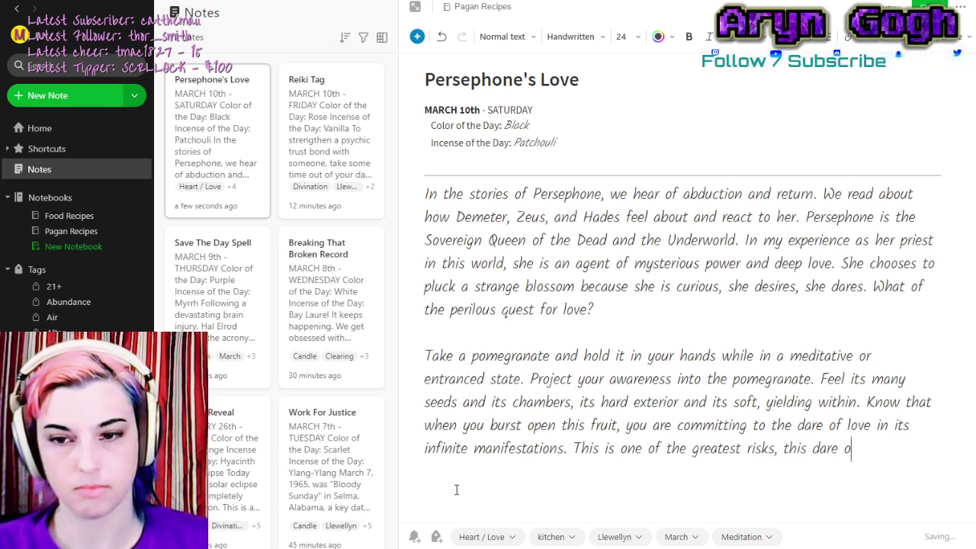
{"action": "type", "text": "f love. Be"}
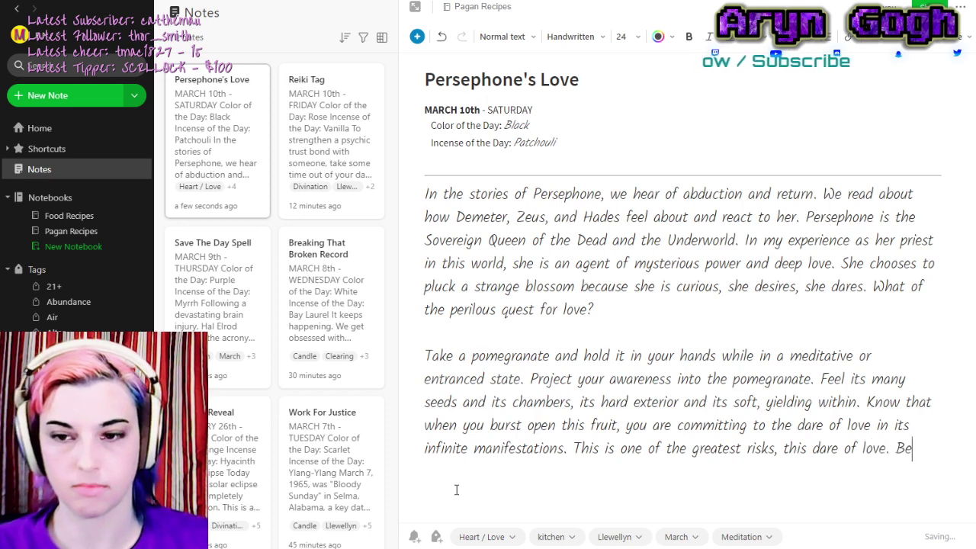
{"action": "type", "text": " aware."}
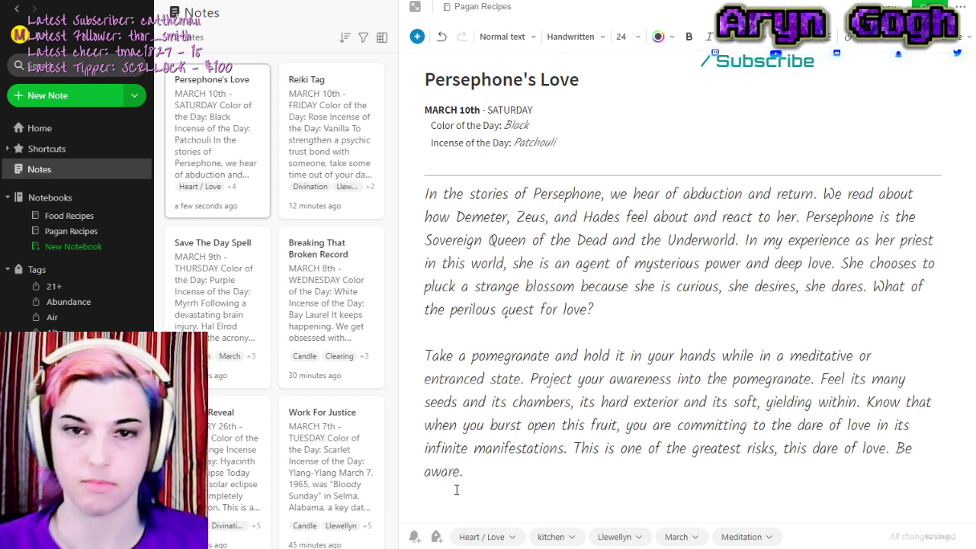
Duplicate the finished "Persephone's Love" note as the basis for another almanac entry.
{"action": "left_click", "coordinate": [251, 209]}
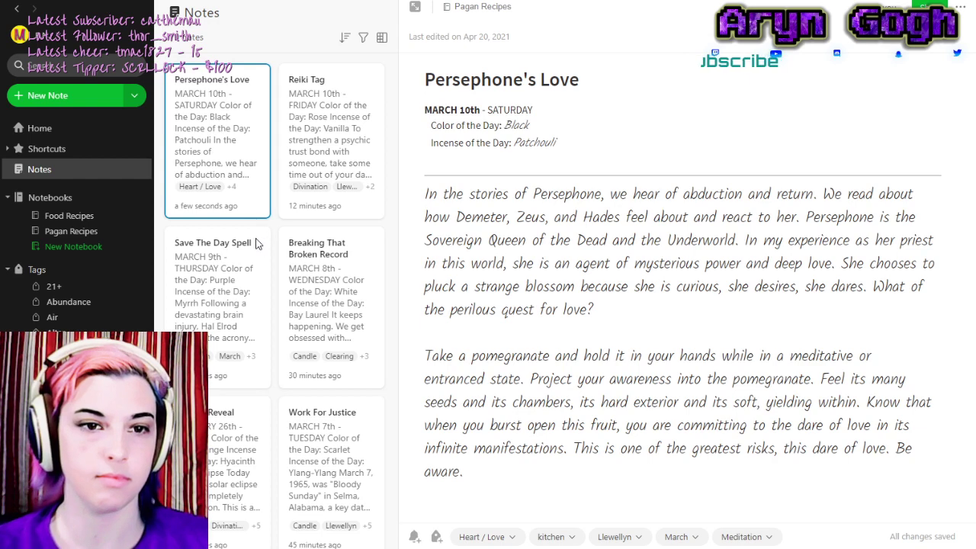
{"action": "right_click", "coordinate": [257, 165]}
{"action": "left_click", "coordinate": [235, 135]}
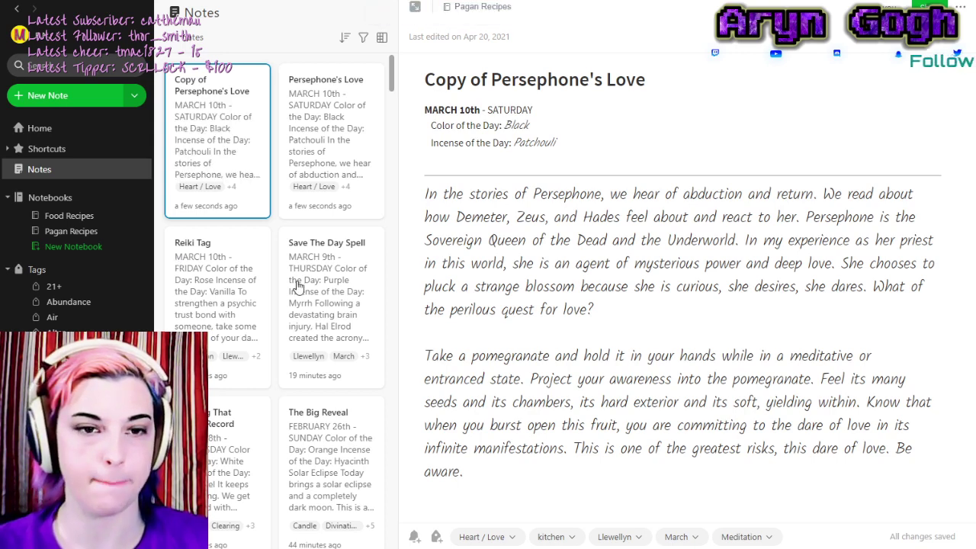
Remove the Heart / Love, kitchen and Meditation tags from the copied "Persephone's Love" note.
{"action": "key", "text": "ctrl+alt+t"}
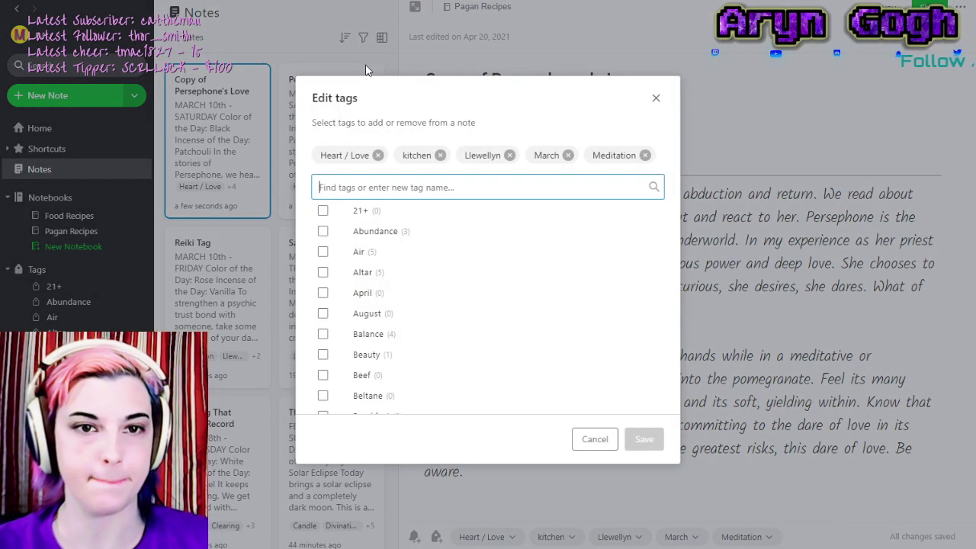
{"action": "left_click", "coordinate": [377, 155]}
{"action": "left_click", "coordinate": [358, 154]}
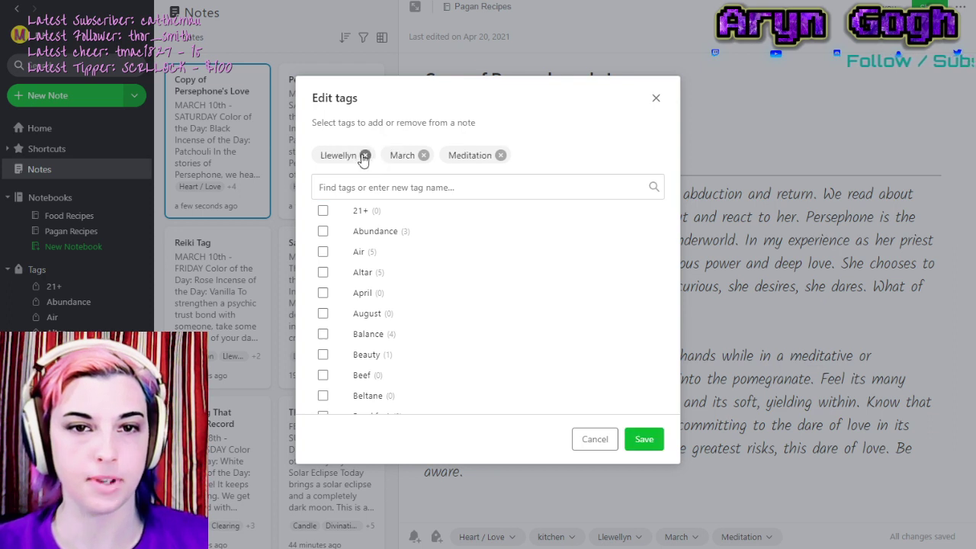
{"action": "left_click", "coordinate": [498, 155]}
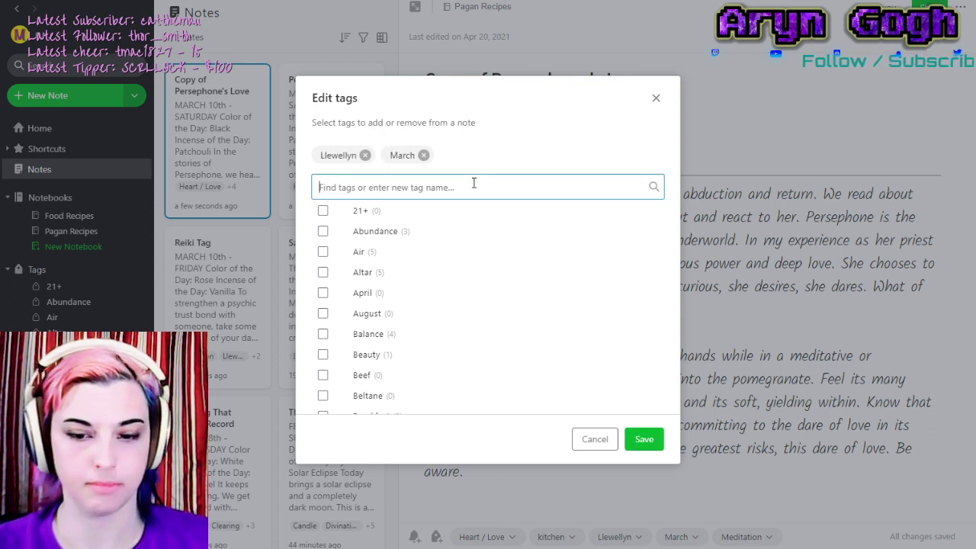
Add the Moon (Full), Spoken and Candle tags to the copied note and save the tag changes.
{"action": "type", "text": "f"}
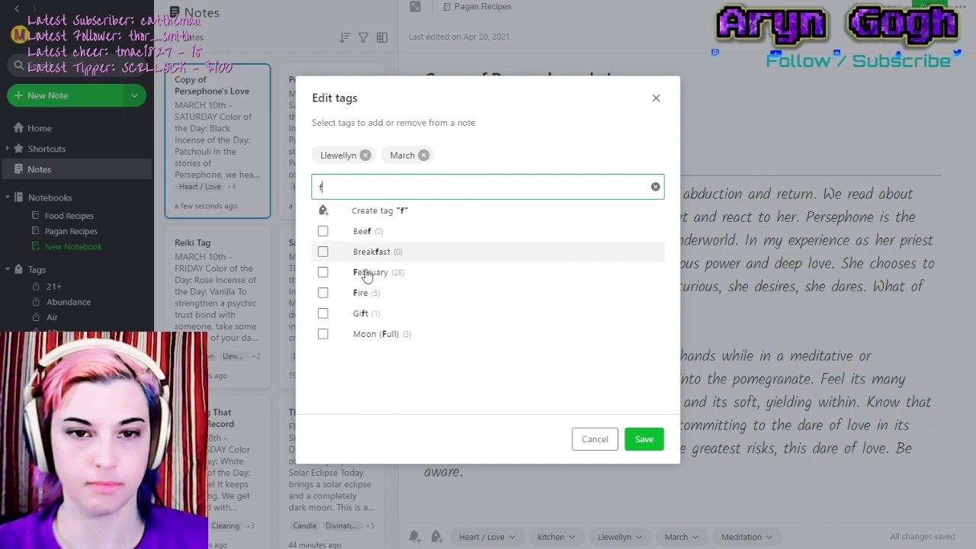
{"action": "left_click", "coordinate": [322, 334]}
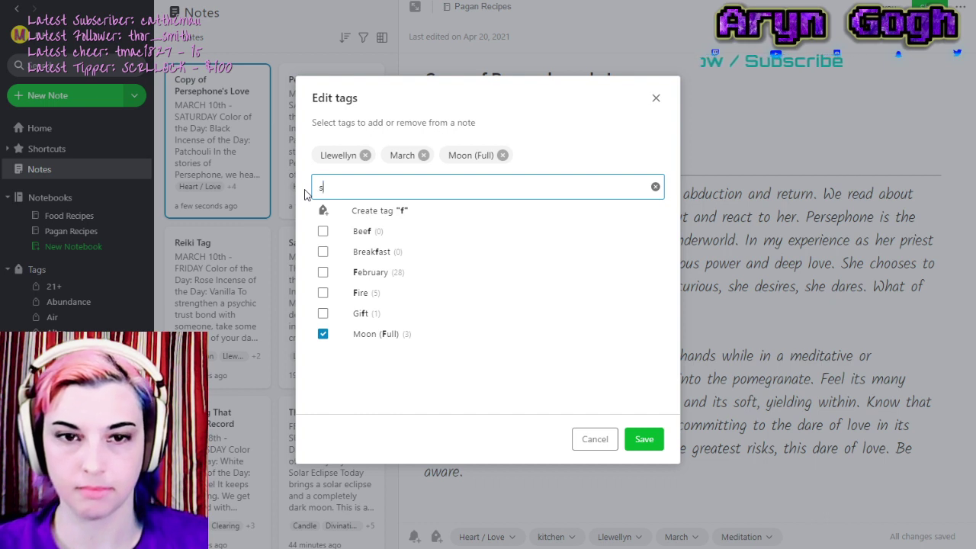
{"action": "type", "text": "sp"}
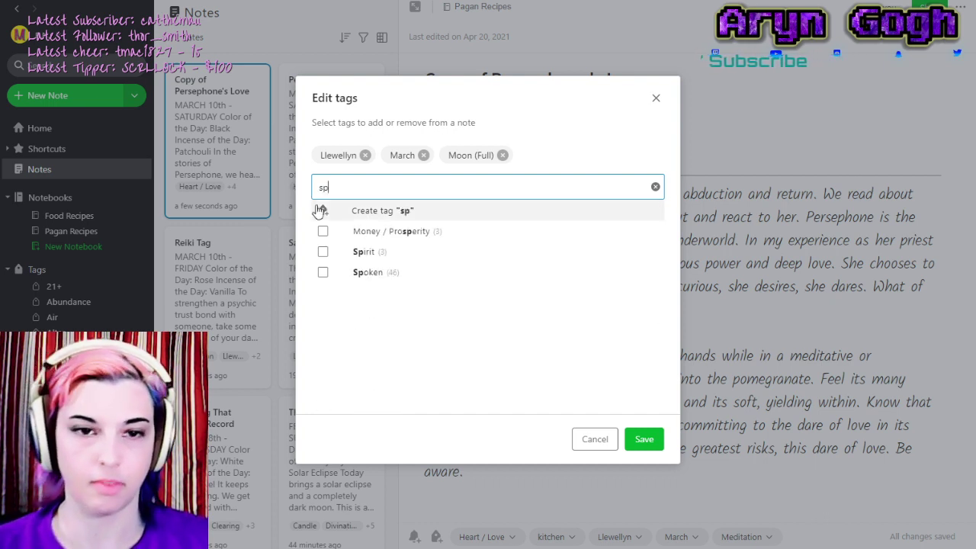
{"action": "left_click", "coordinate": [322, 272]}
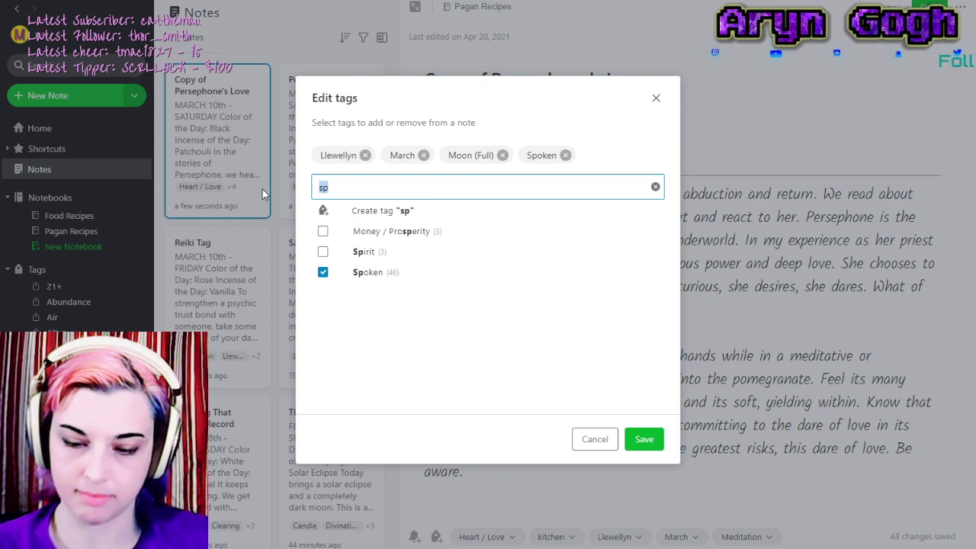
{"action": "type", "text": "can"}
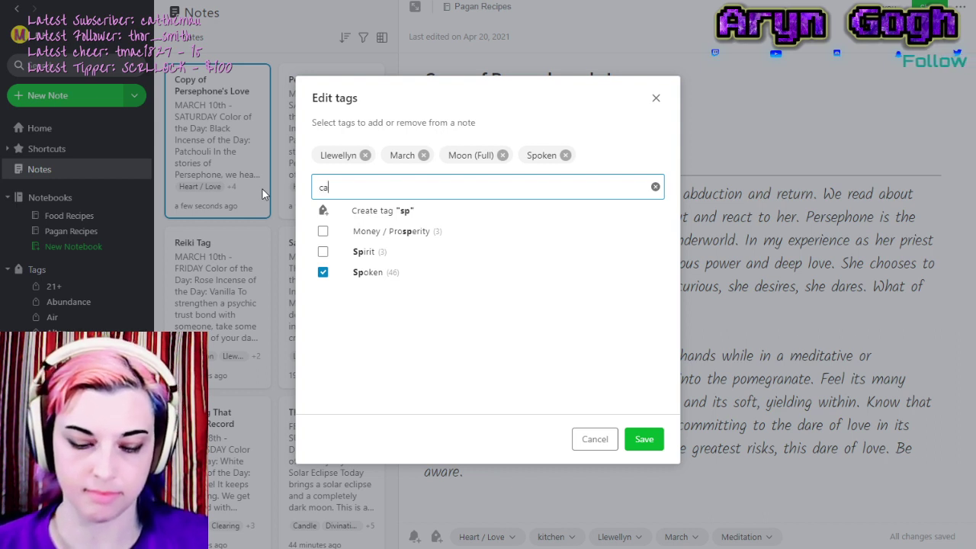
{"action": "left_click", "coordinate": [323, 231]}
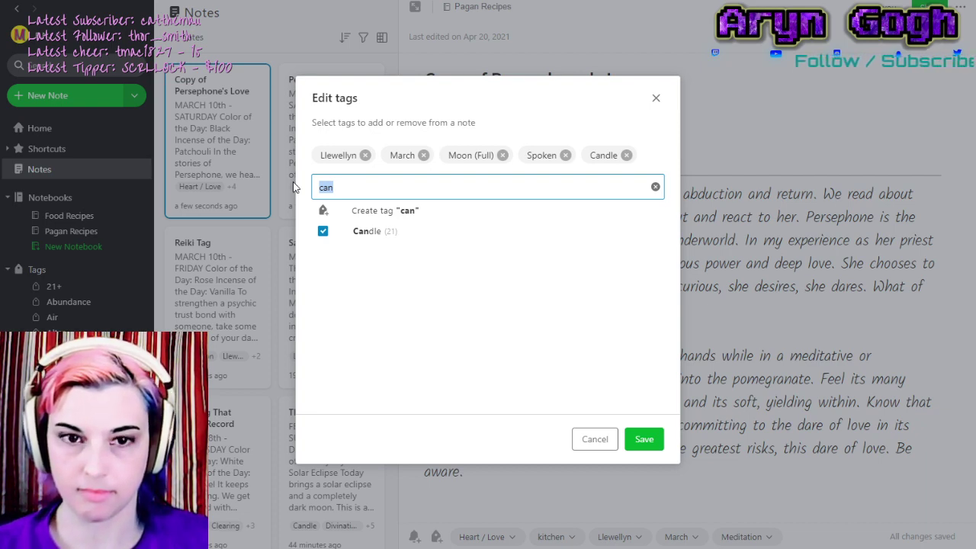
{"action": "left_click", "coordinate": [644, 439]}
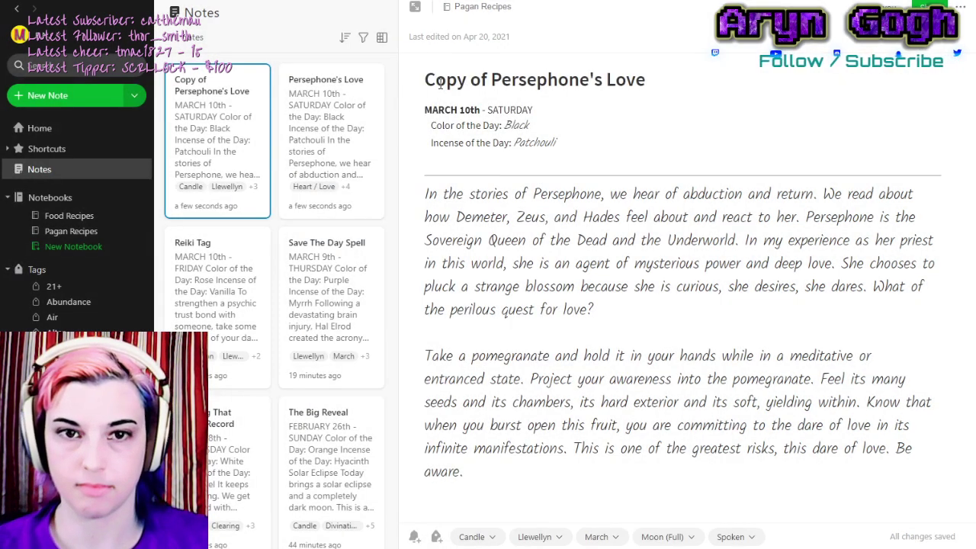
Retitle the copied note "Full Moon Celebration" and set its date line to "MARCH 12th - SUNDAY".
{"action": "left_click_drag", "start_coordinate": [440, 84], "coordinate": [694, 69]}
{"action": "key", "text": "BackSpace"}
{"action": "key", "text": "BackSpace"}
{"action": "type", "text": "FU"}
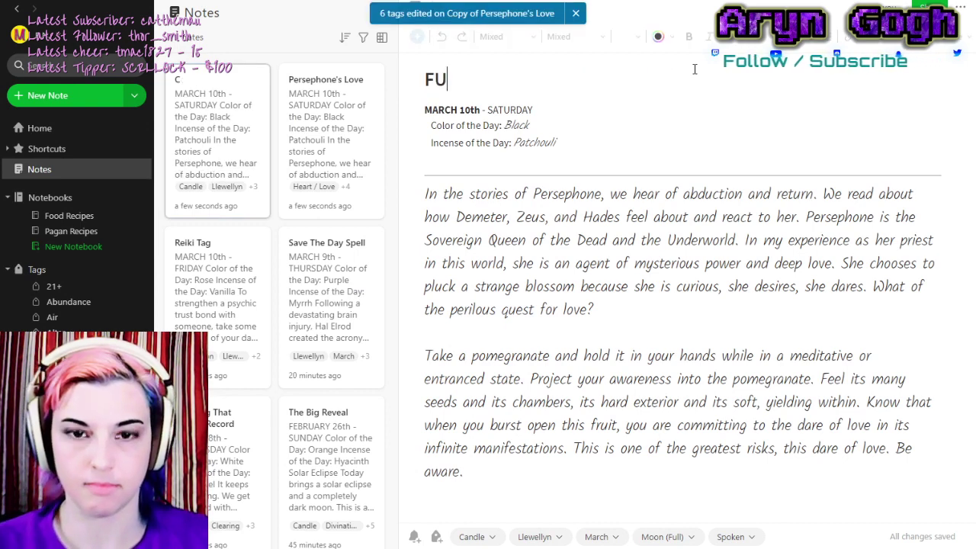
{"action": "key", "text": "BackSpace"}
{"action": "type", "text": "ull Moon C"}
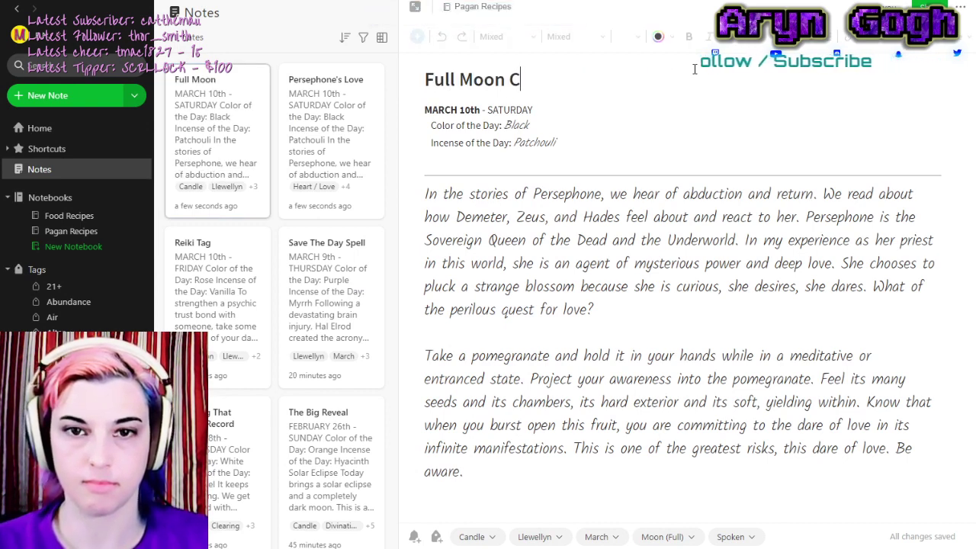
{"action": "type", "text": "elebration"}
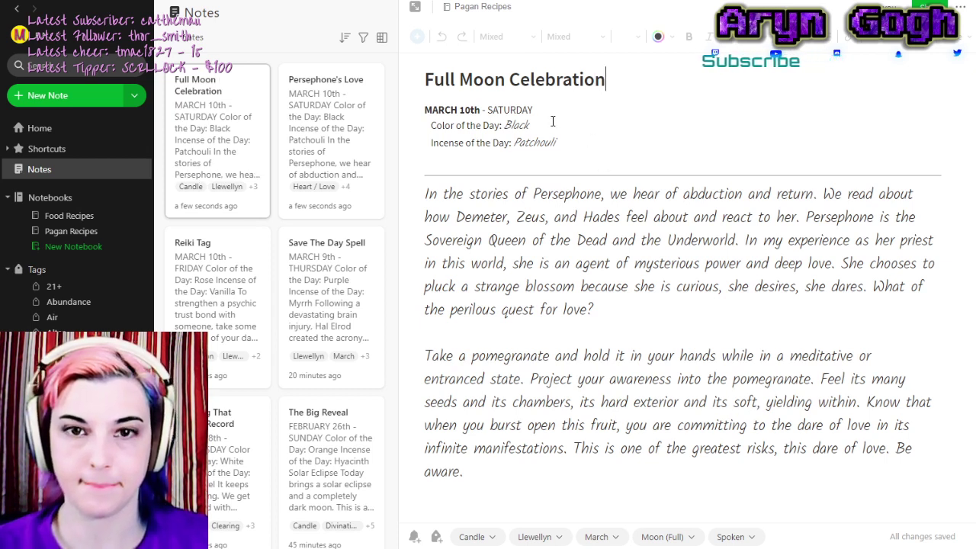
{"action": "left_click", "coordinate": [490, 110]}
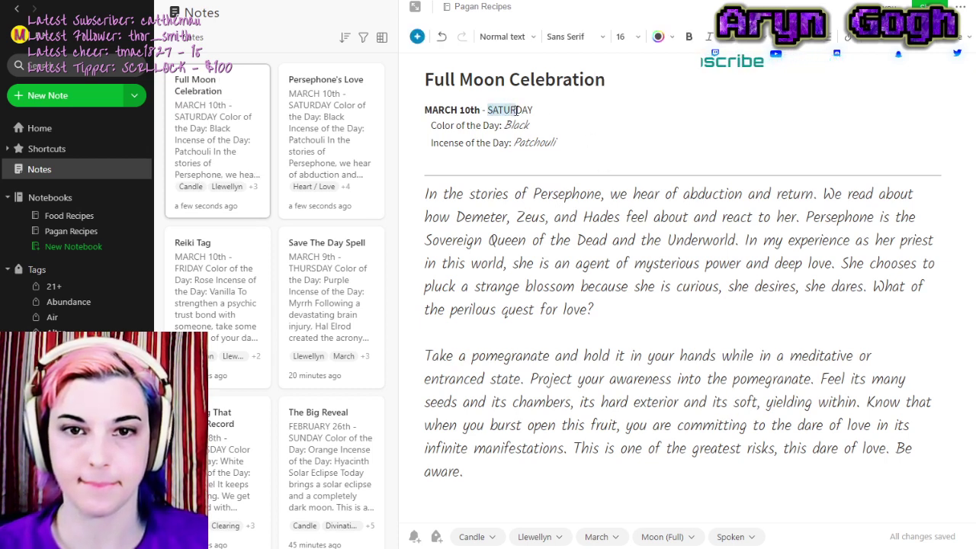
{"action": "type", "text": "SU"}
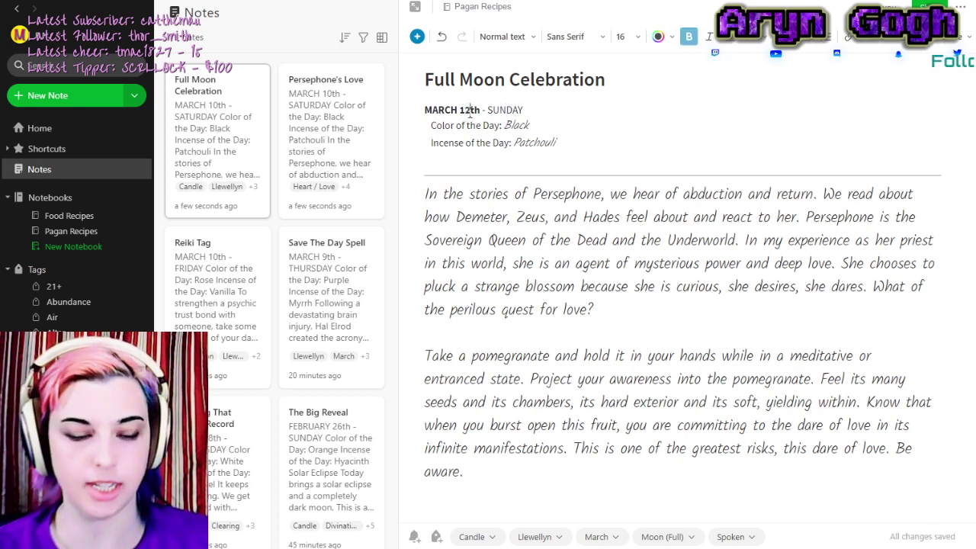
Correct the date in the original "Persephone's Love" note to MARCH 11th.
{"action": "left_click", "coordinate": [357, 144]}
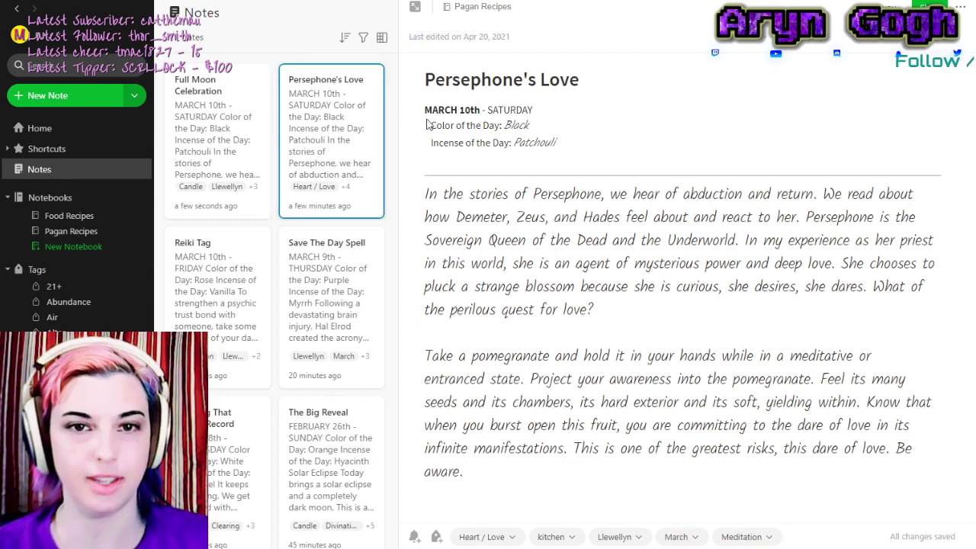
{"action": "left_click", "coordinate": [463, 108]}
{"action": "key", "text": "Delete"}
{"action": "type", "text": "1"}
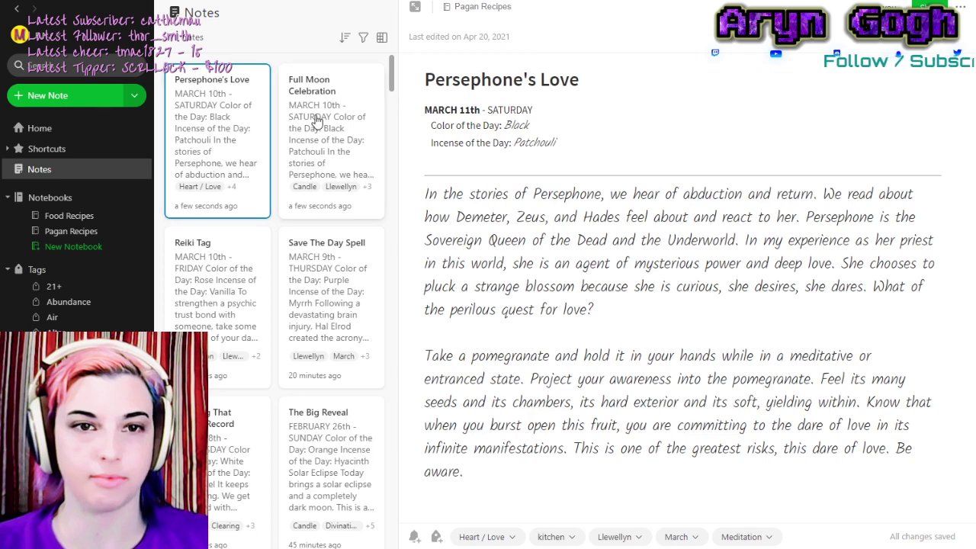
In the "Full Moon Celebration" note, set the color of the day to Amber and the incense of the day to Eucalyptus.
{"action": "left_click", "coordinate": [316, 124]}
{"action": "double_click", "coordinate": [507, 125]}
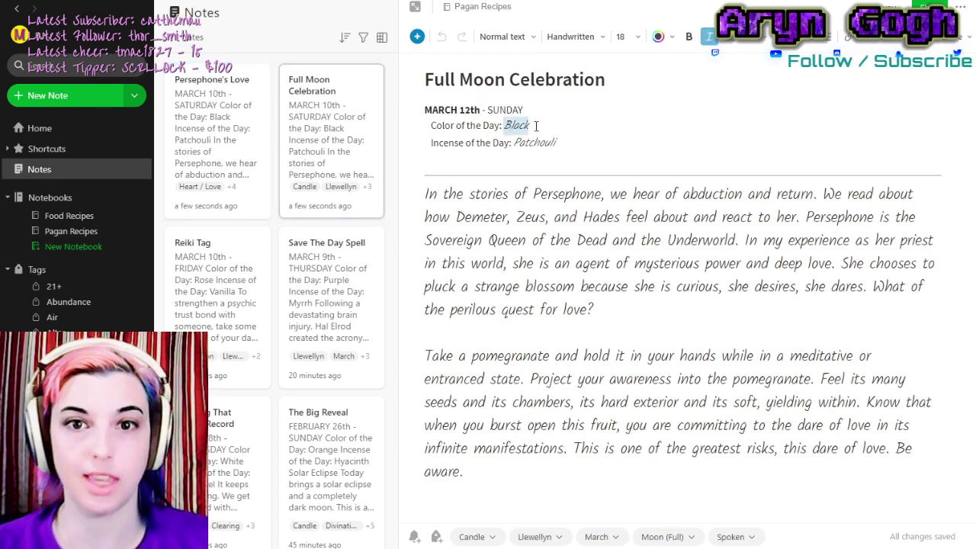
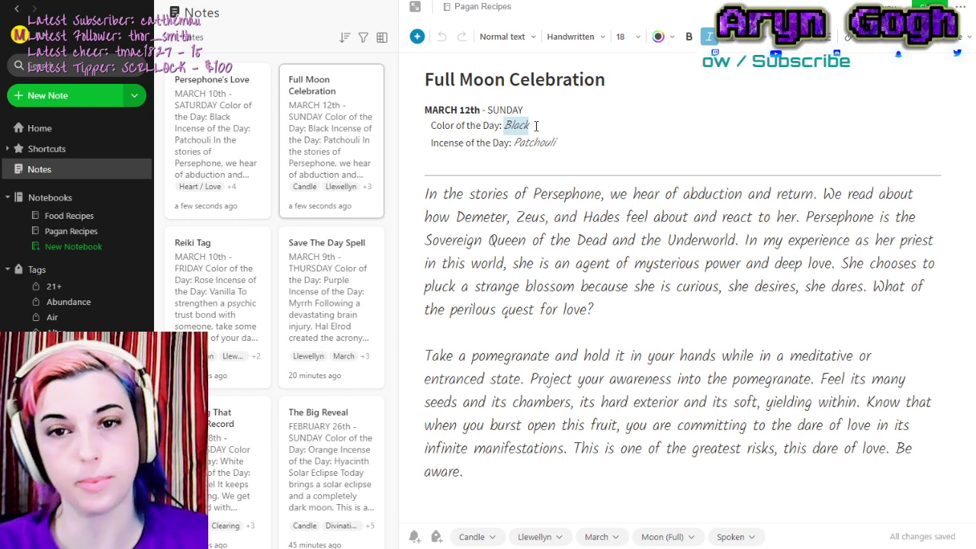
{"action": "type", "text": "Amber"}
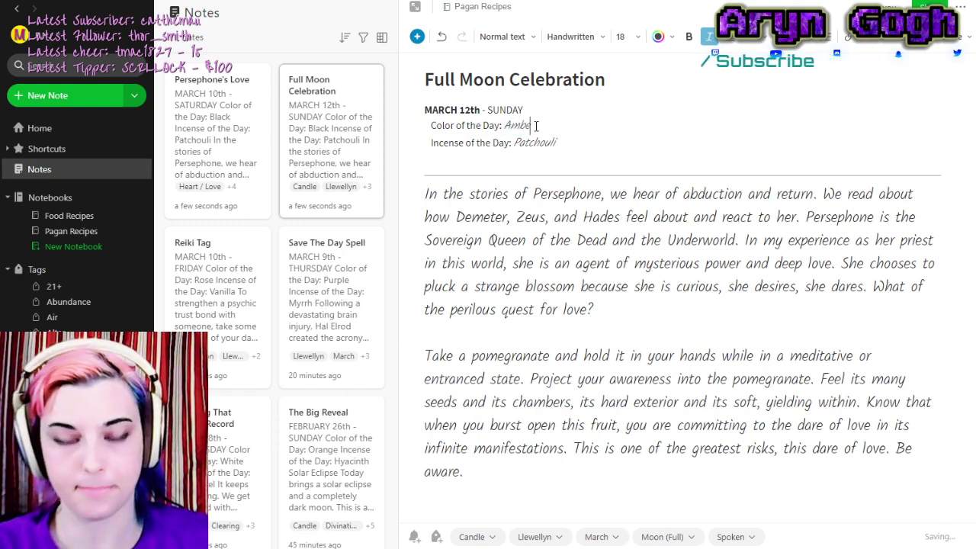
{"action": "left_click_drag", "start_coordinate": [515, 142], "coordinate": [557, 142]}
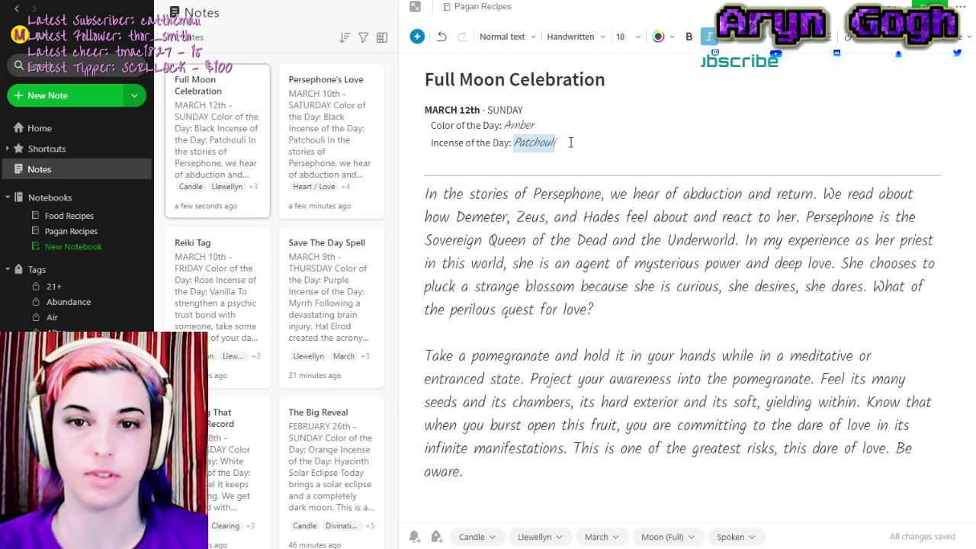
{"action": "type", "text": "C"}
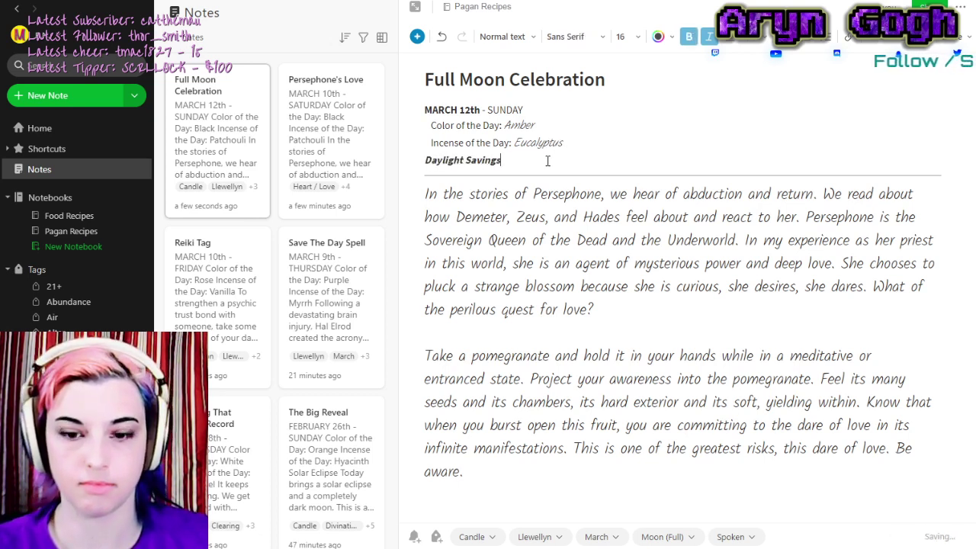
Complete the bold italic line below the incense entry so it reads "Daylight Savings Time begins".
{"action": "type", "text": "Time B"}
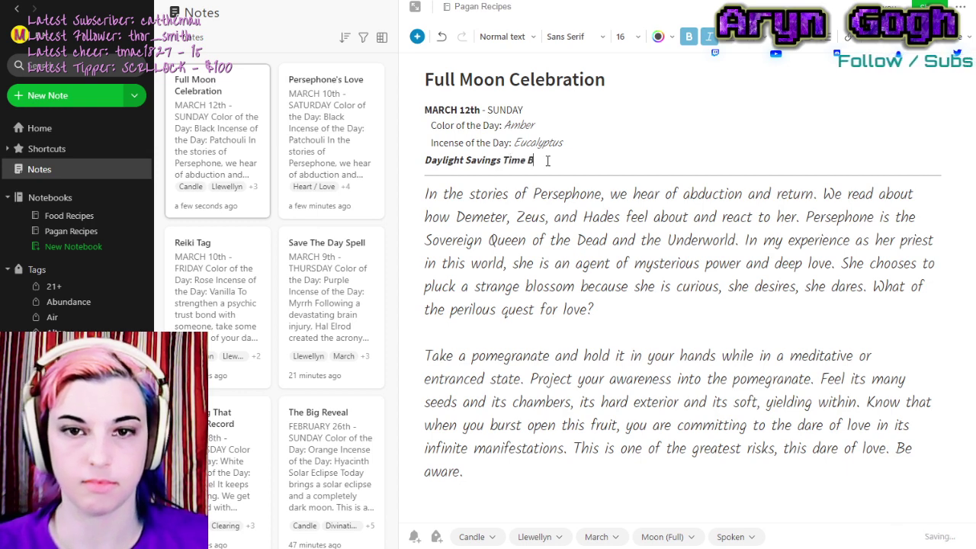
{"action": "type", "text": "egins"}
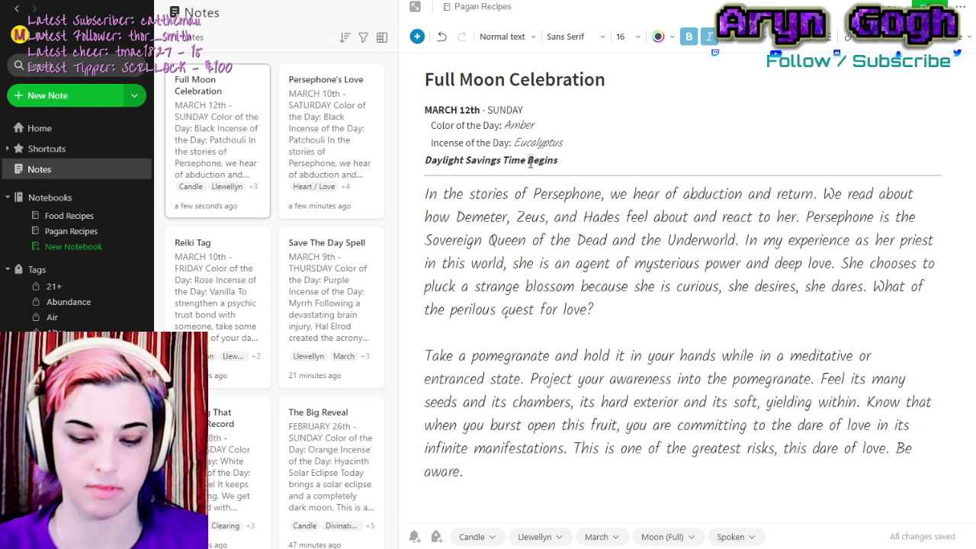
{"action": "left_click", "coordinate": [532, 160]}
{"action": "key", "text": "BackSpace"}
{"action": "type", "text": "b"}
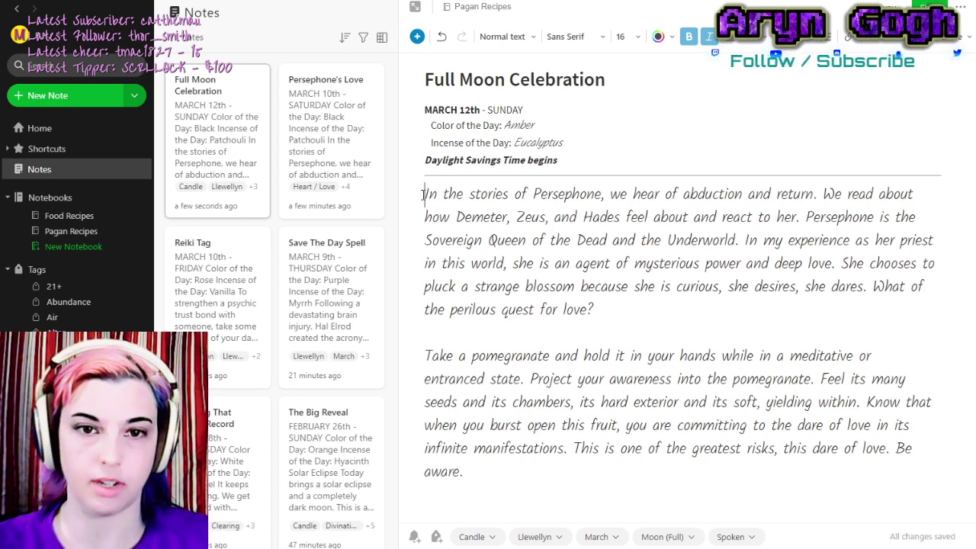
Replace the old body text with "Whether you're honoring the full moon alone or with a group, find some time to".
{"action": "left_click_drag", "start_coordinate": [424, 191], "coordinate": [796, 499]}
{"action": "type", "text": "Whe"}
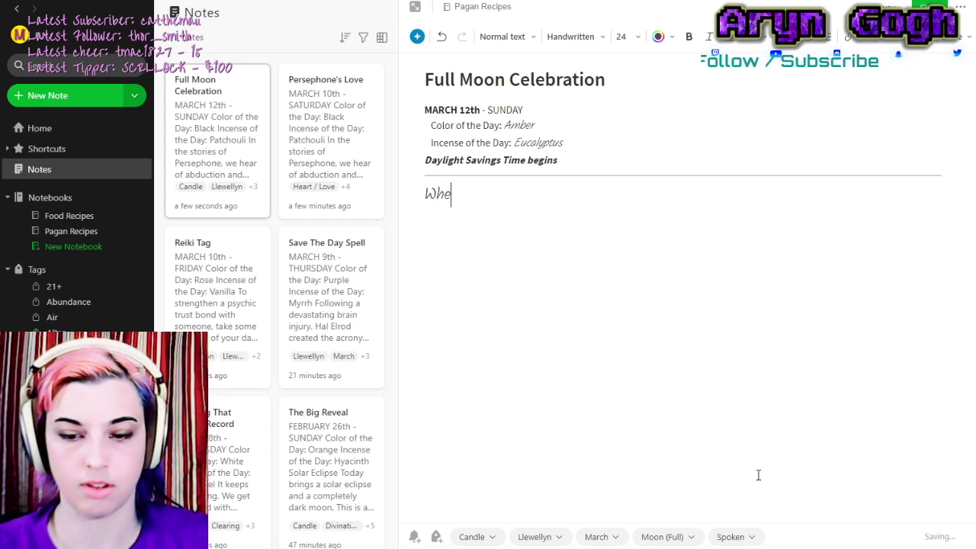
{"action": "type", "text": "ther your"}
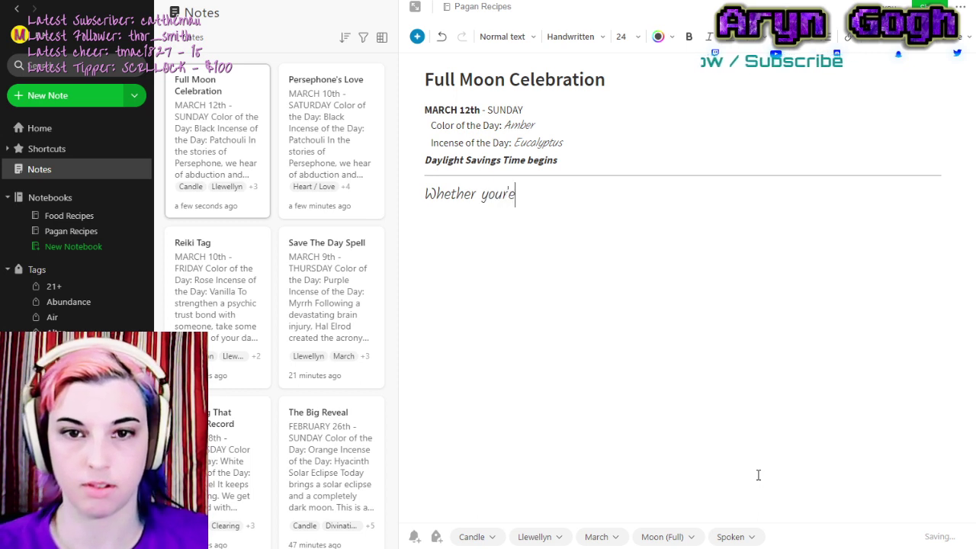
{"action": "key", "text": "BackSpace"}
{"action": "type", "text": "'re ho"}
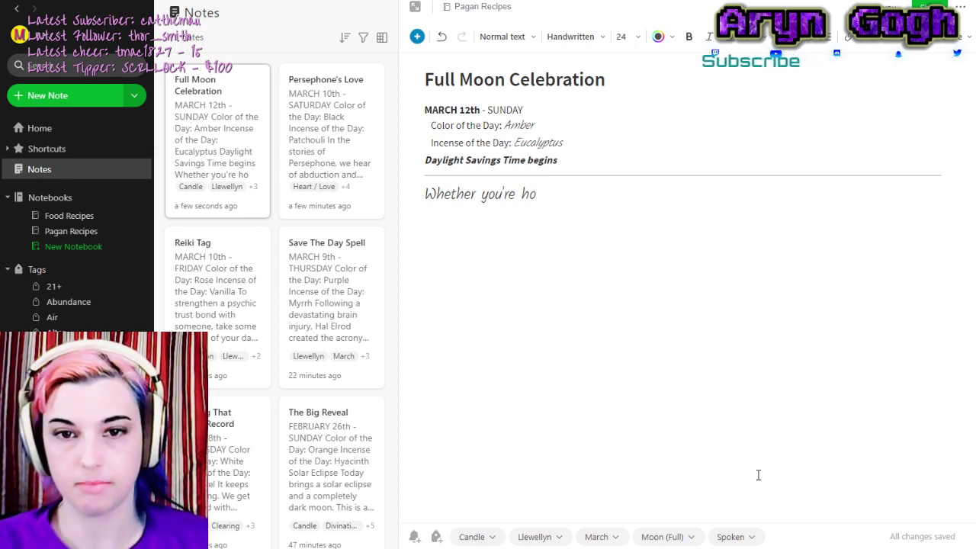
{"action": "type", "text": "no"}
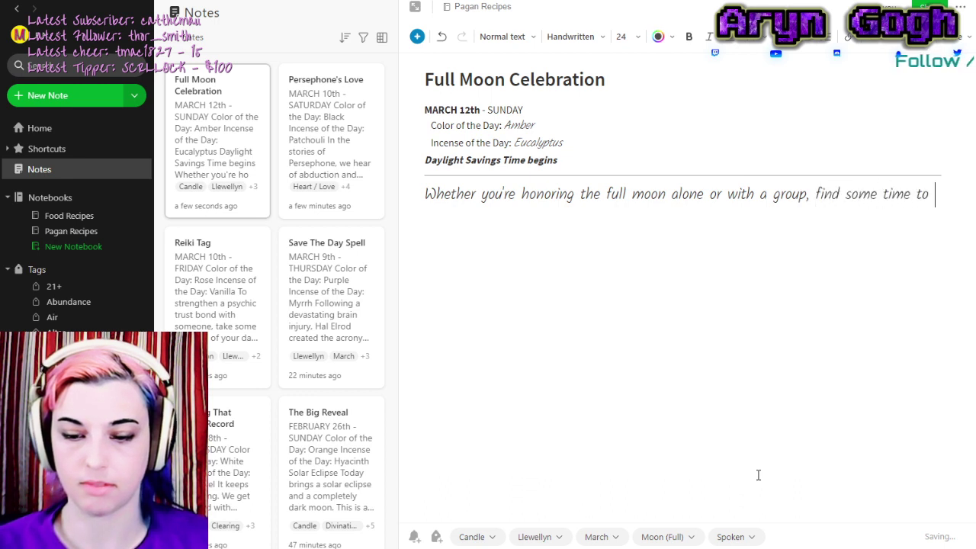
Finish the opening body sentence with "get outside and look upon her light this evening.".
{"action": "type", "text": "utside "}
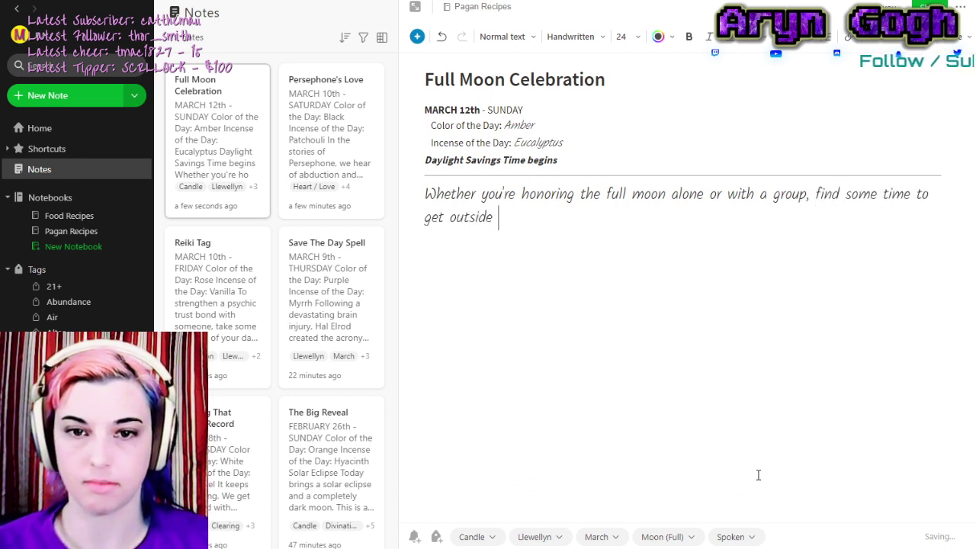
{"action": "type", "text": "and look up"}
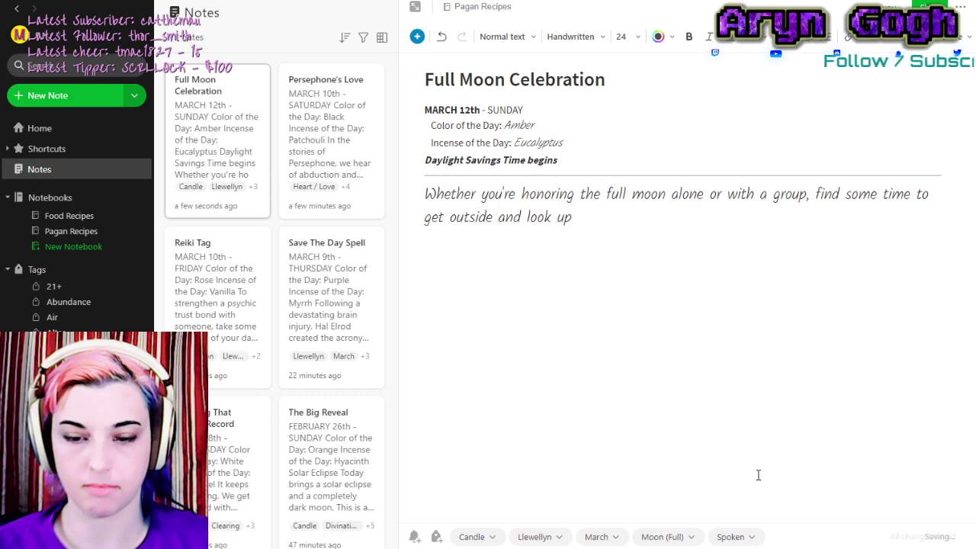
{"action": "type", "text": "on her light "}
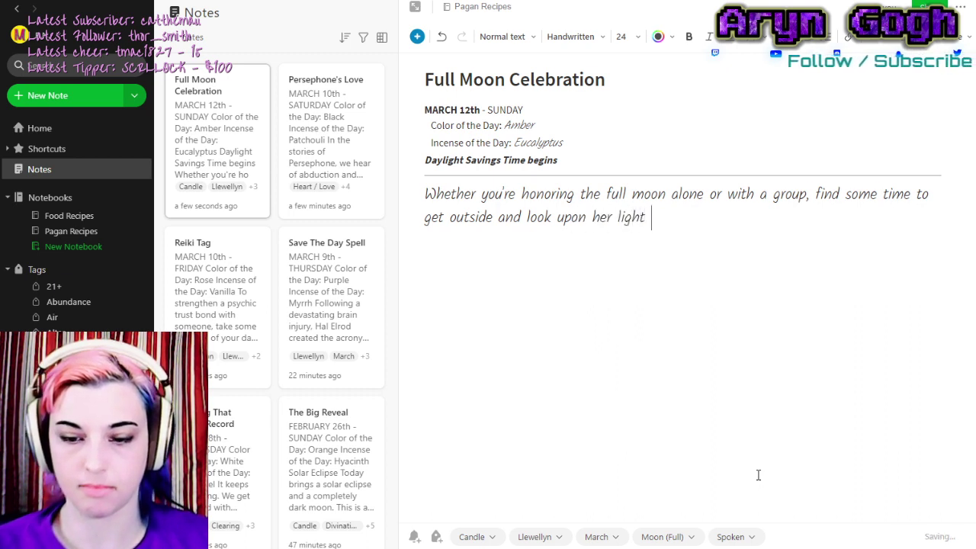
{"action": "type", "text": "this evening."}
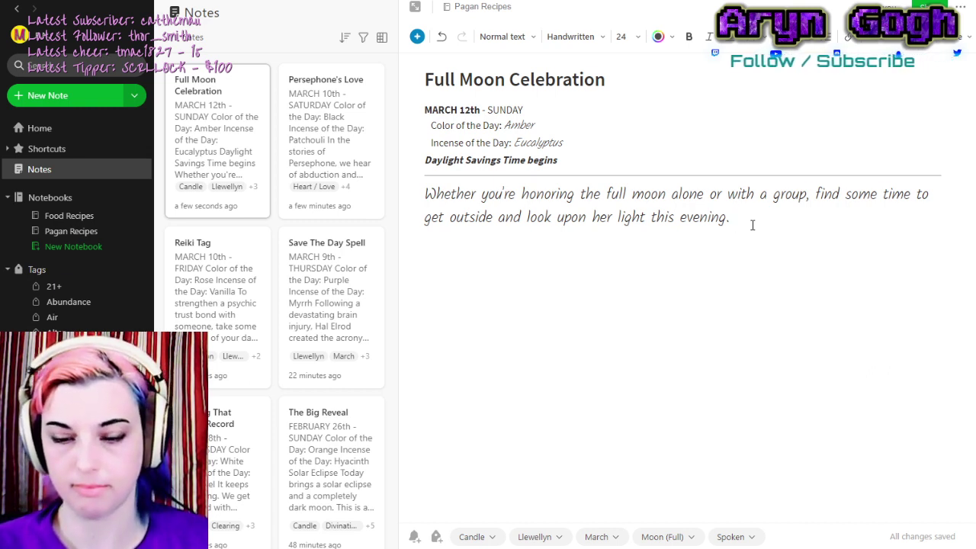
Add the sentence "Each month it's humbling to consider how small we are in the universe - and yet, what great things we can do.".
{"action": "type", "text": "Ea"}
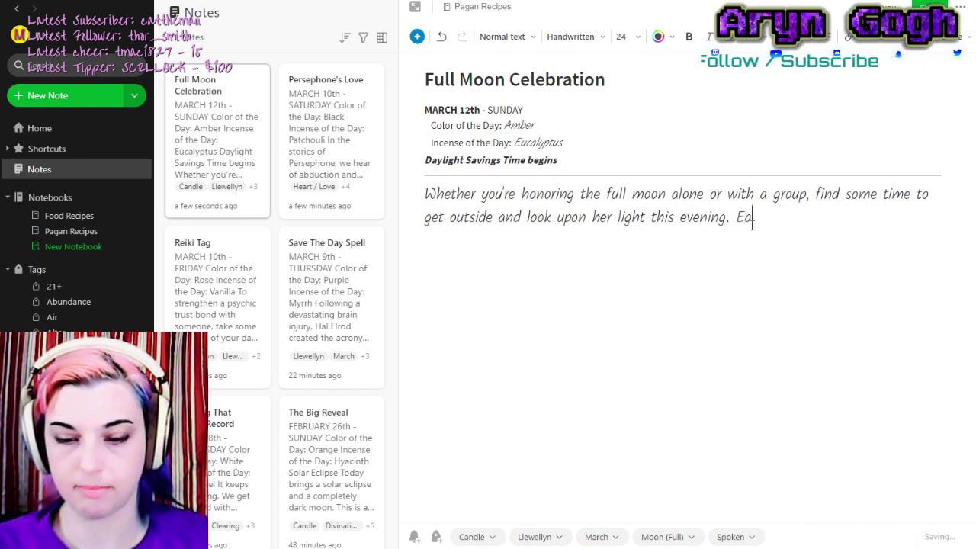
{"action": "type", "text": "ch month"}
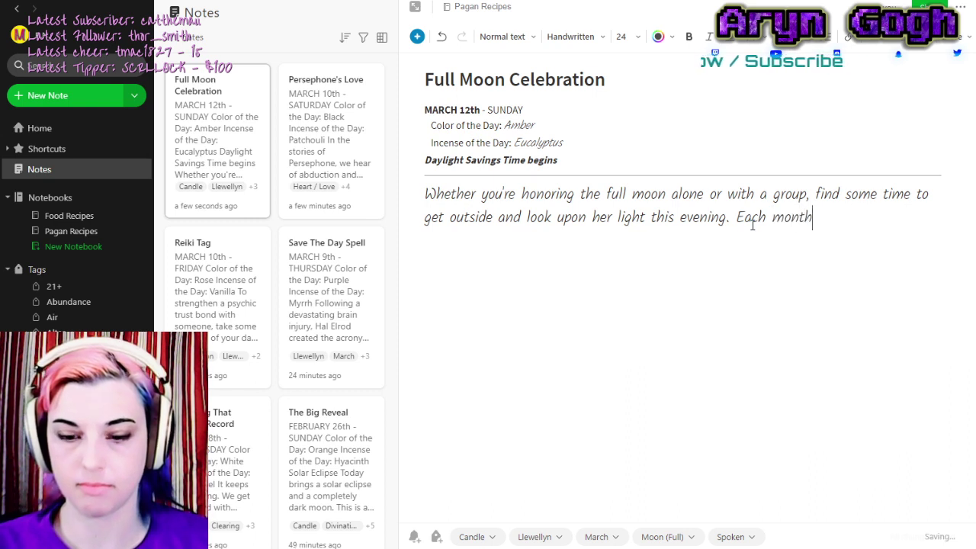
{"action": "type", "text": " it's hu"}
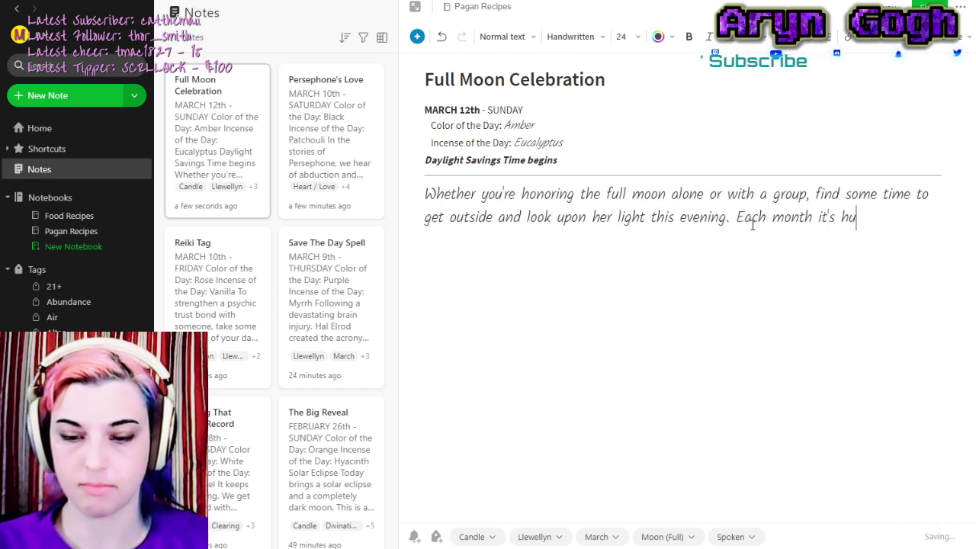
{"action": "type", "text": "m"}
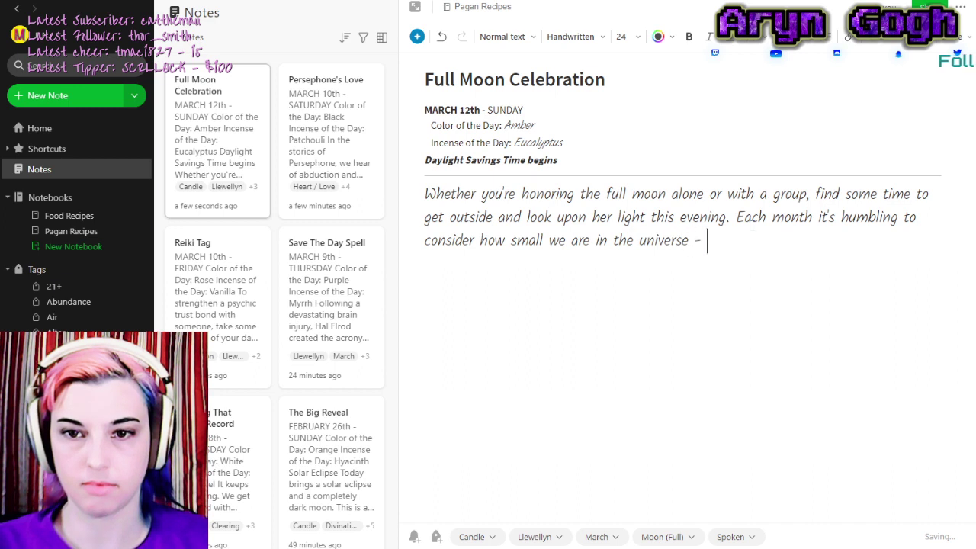
{"action": "type", "text": "nd y"}
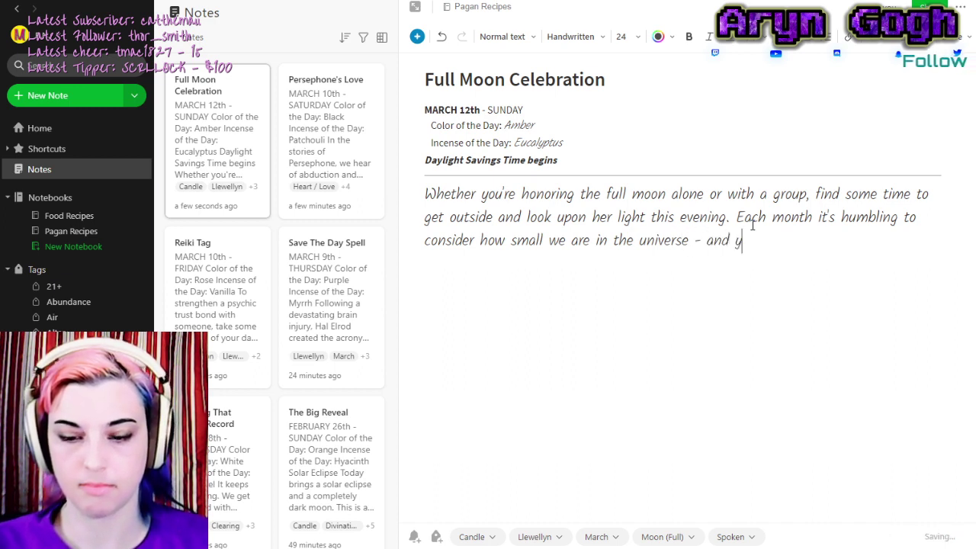
{"action": "type", "text": "et, what "}
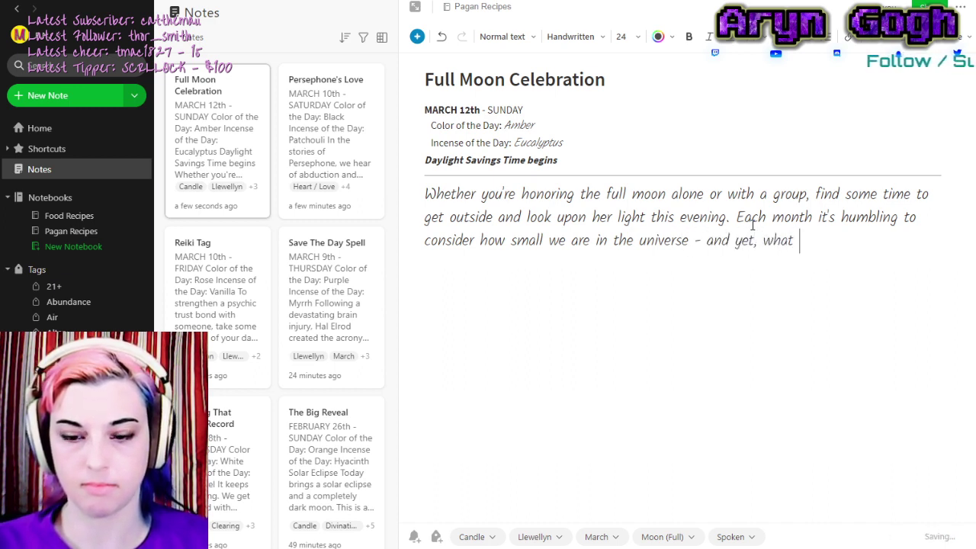
{"action": "type", "text": "great thin"}
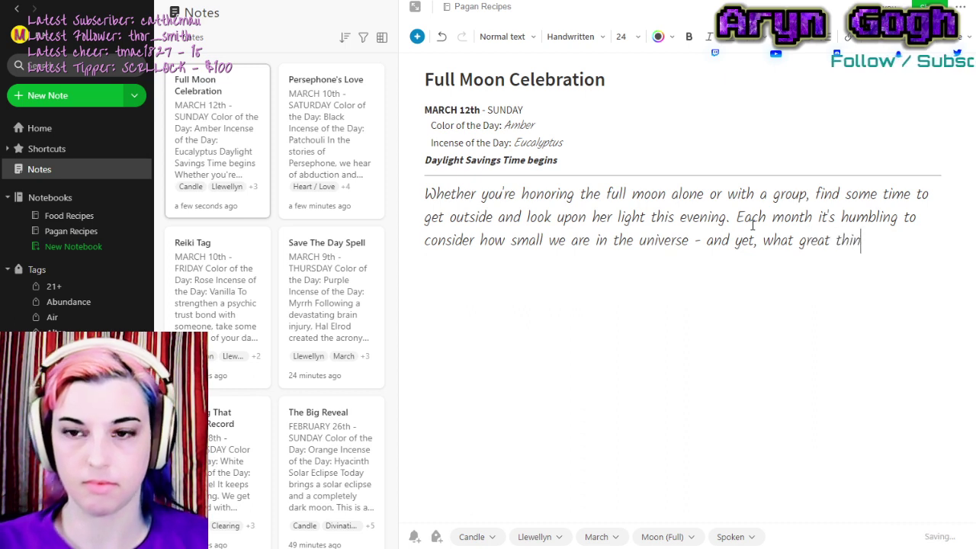
{"action": "type", "text": "gs we can do. T"}
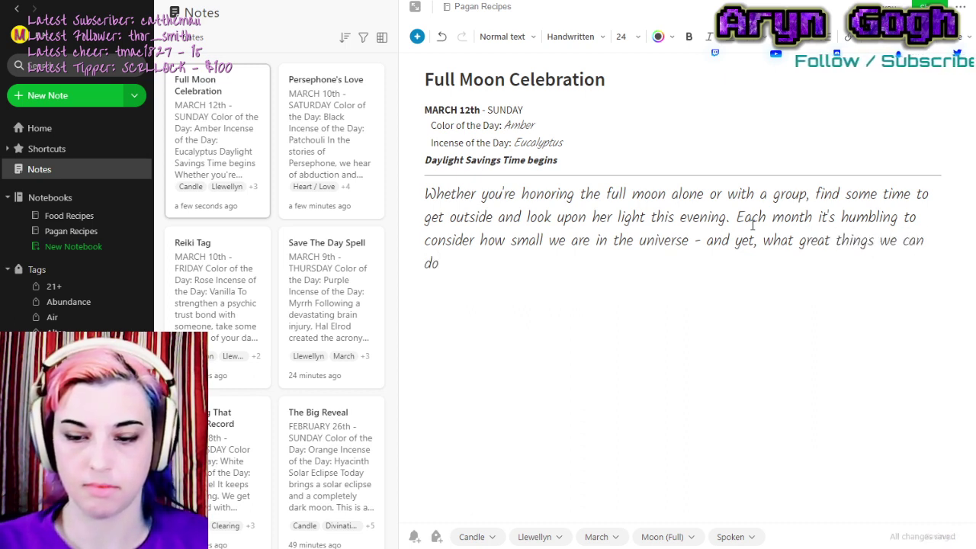
Add the sentence "Think of those in the past who've looked upon the moon, as well as those who will see her in the future.".
{"action": "type", "text": "hink of"}
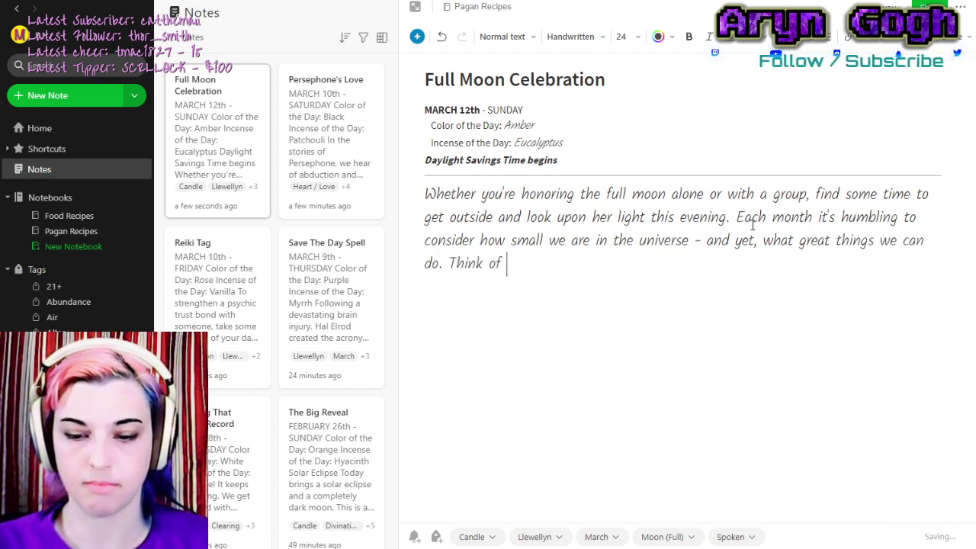
{"action": "type", "text": " those in the past "}
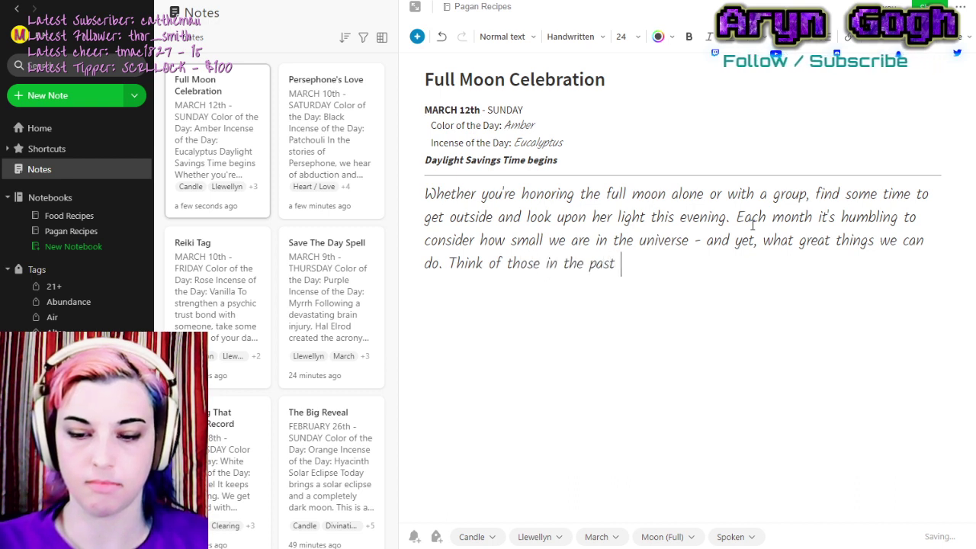
{"action": "type", "text": "who've looked up"}
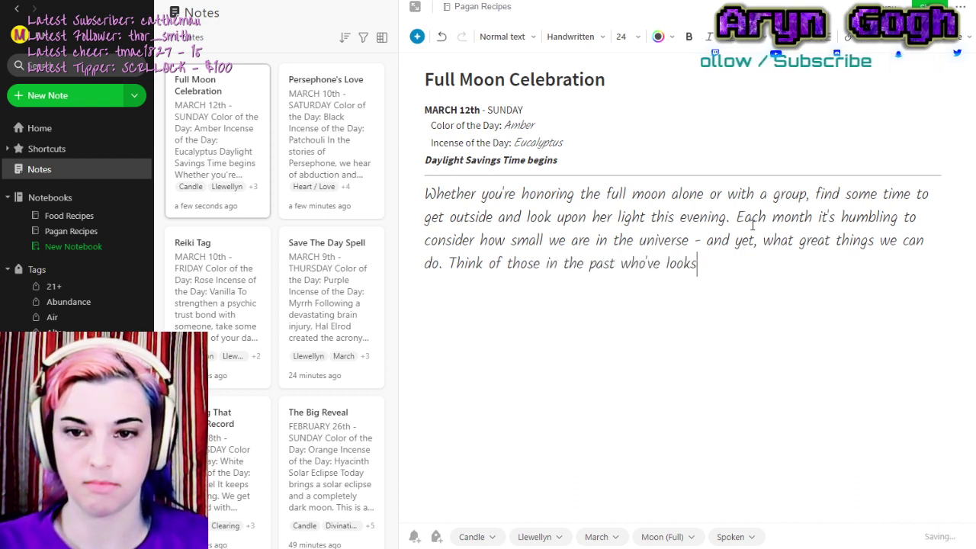
{"action": "type", "text": "on"}
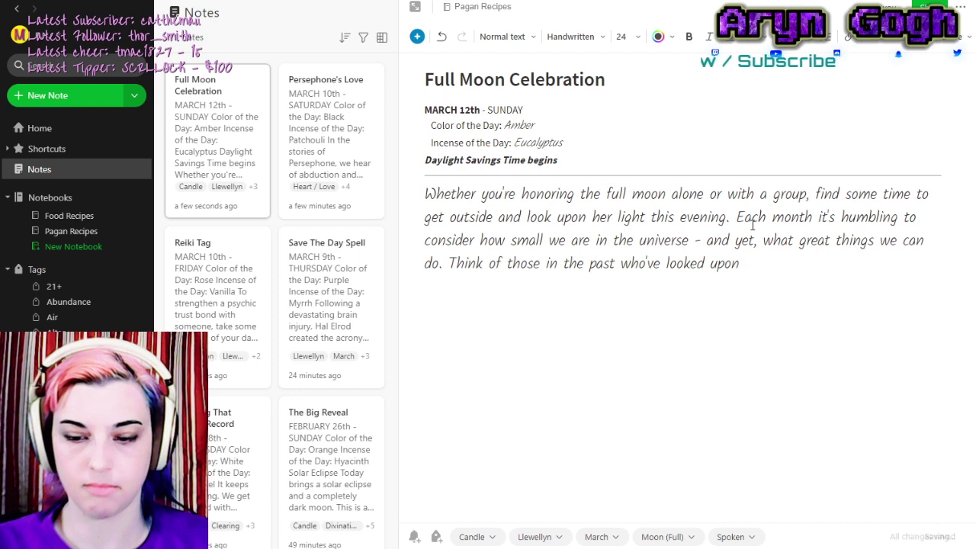
{"action": "type", "text": " the moon, as well as those"}
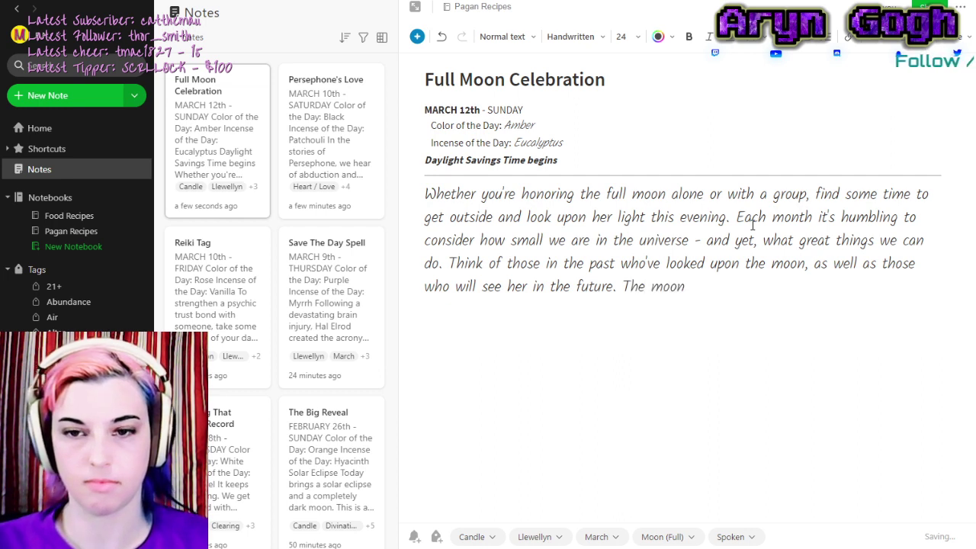
Add the sentence "The moon has long been a symbol and object of fascination to us." and correct the spelling of "fascination".
{"action": "type", "text": "ng been a"}
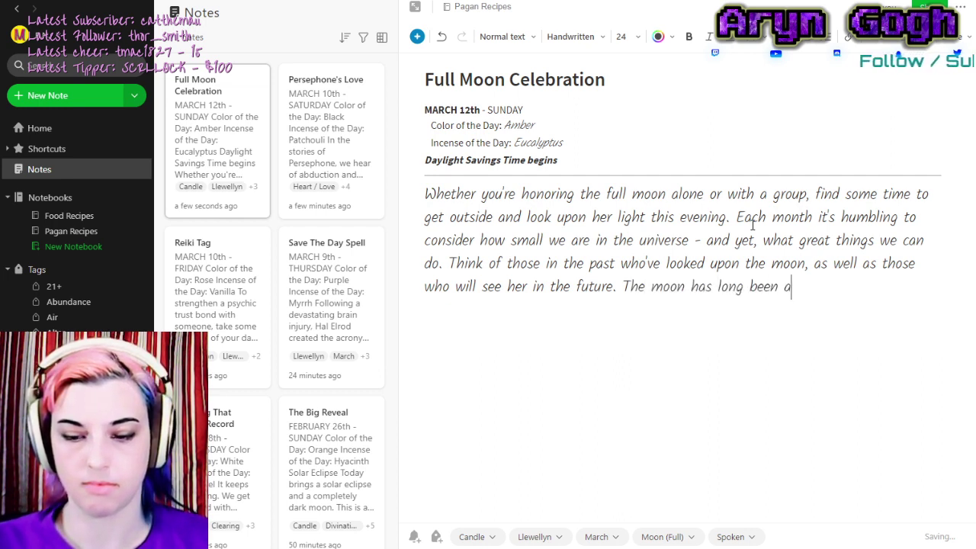
{"action": "type", "text": " symbol"}
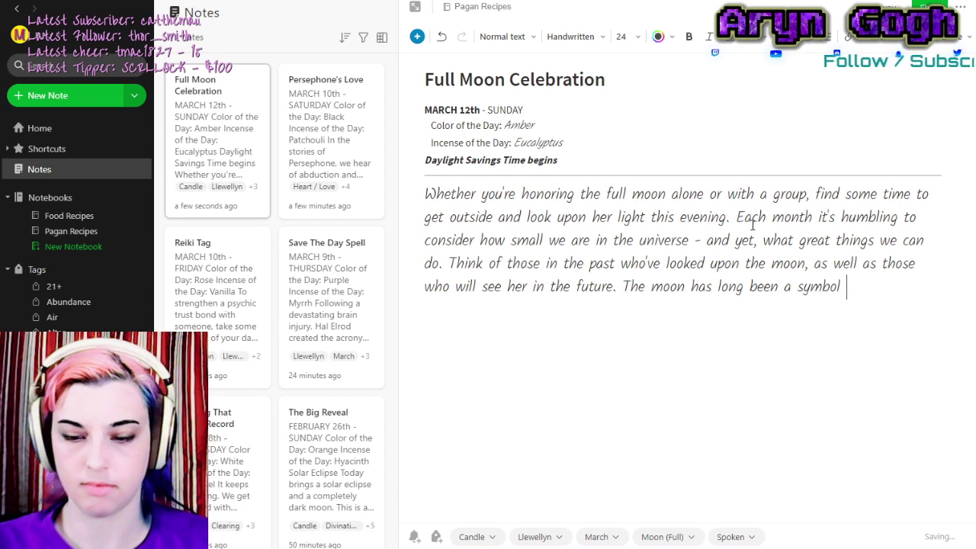
{"action": "type", "text": " and ob"}
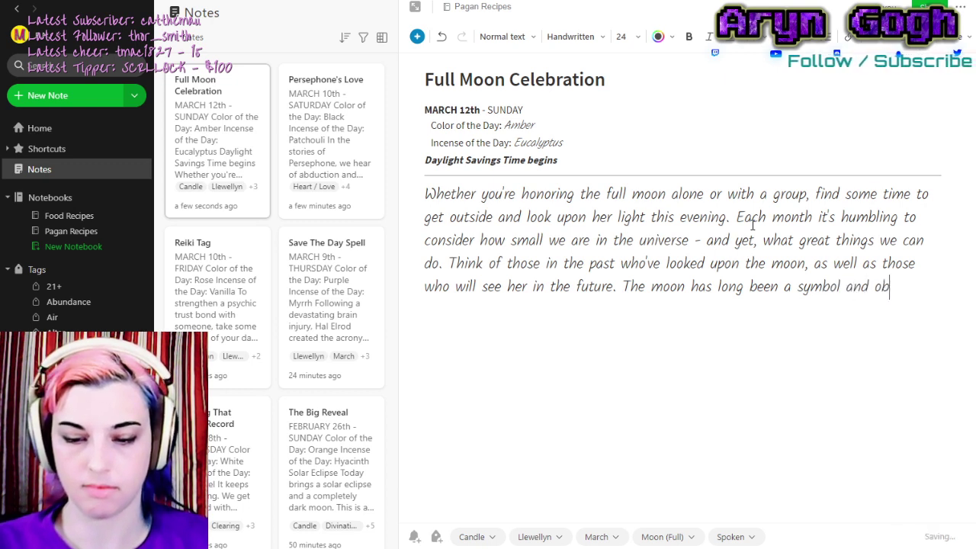
{"action": "type", "text": "ject of fasc"}
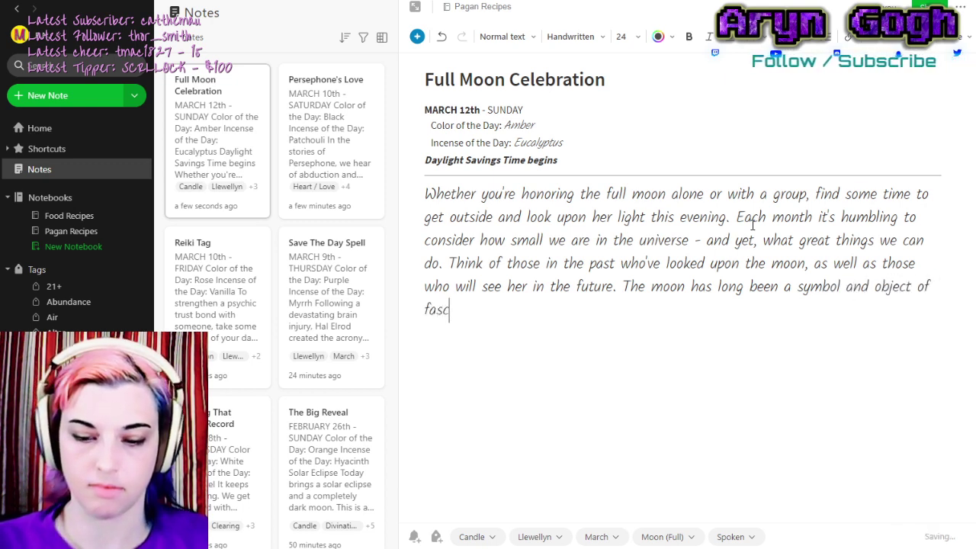
{"action": "type", "text": "inationg to us."}
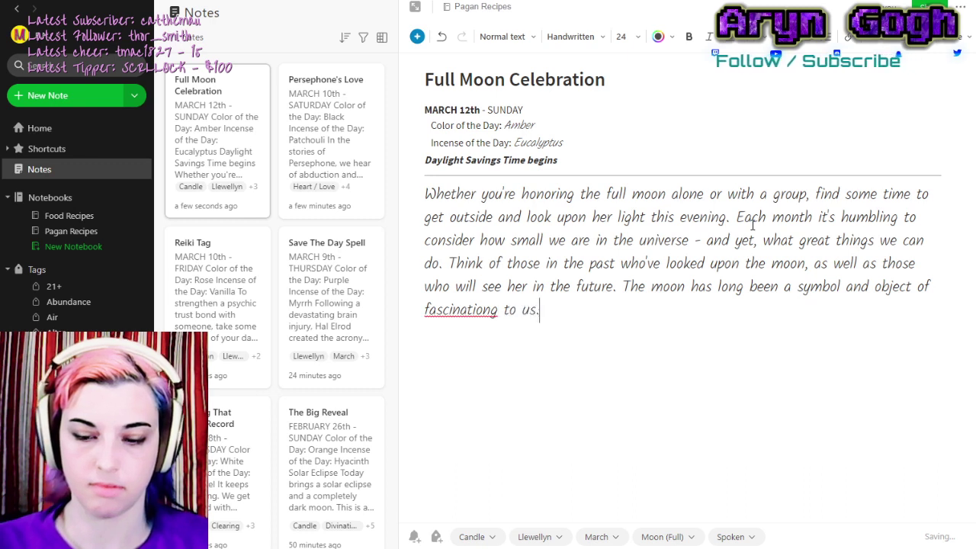
{"action": "type", "text": " In many wa"}
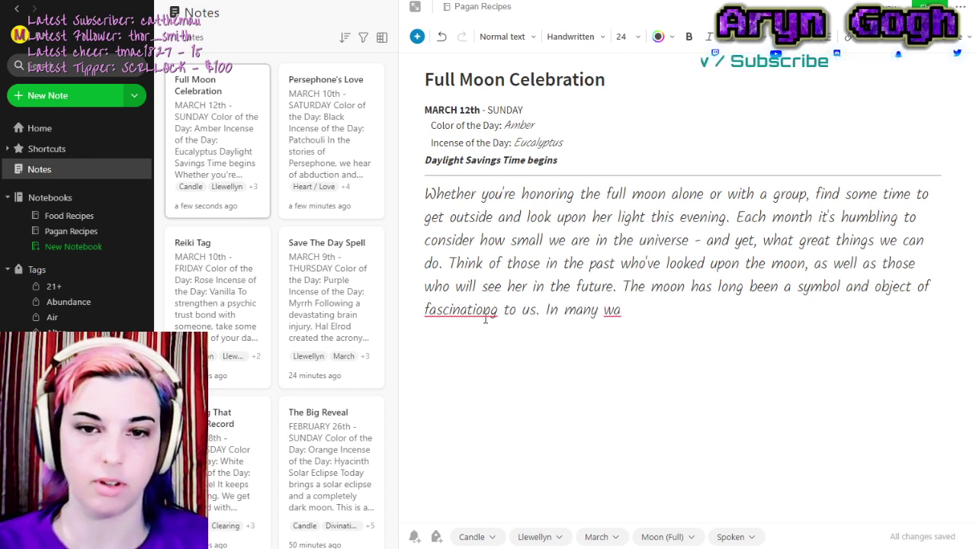
{"action": "left_click_drag", "start_coordinate": [489, 309], "coordinate": [495, 311]}
{"action": "key", "text": "BackSpace"}
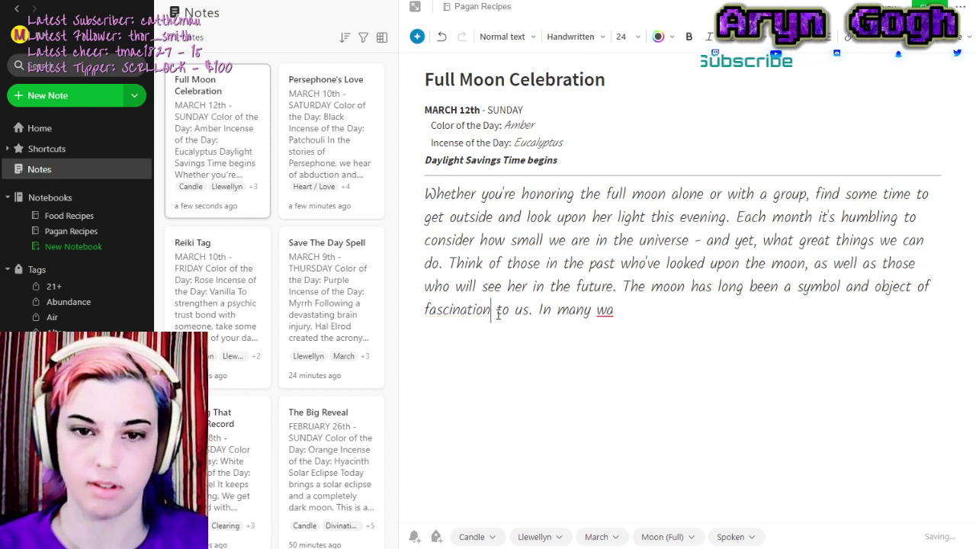
Complete the closing sentence of the paragraph as "In many ways, she unites us here on Earth as we gaze up at her glowing face.".
{"action": "type", "text": "ys, she unites us here on Ea"}
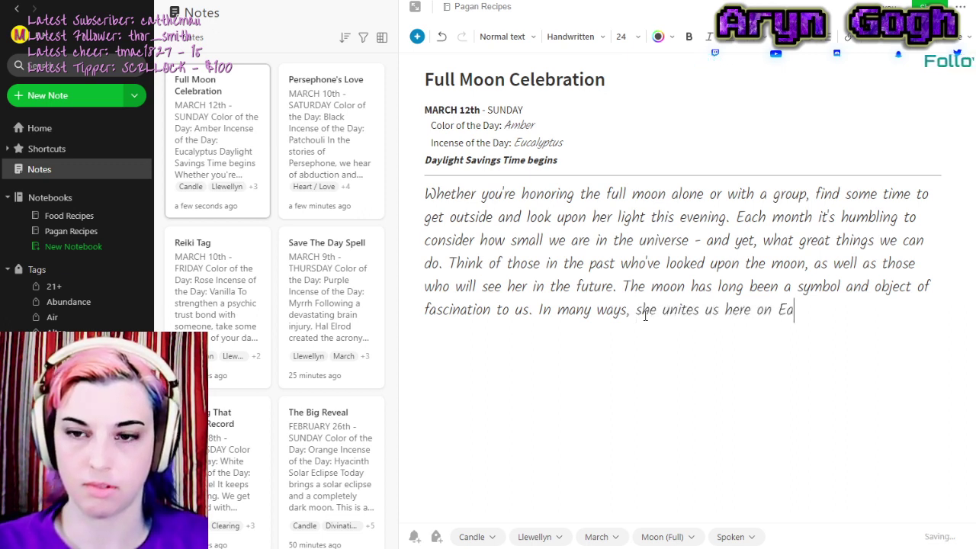
{"action": "type", "text": "rth as "}
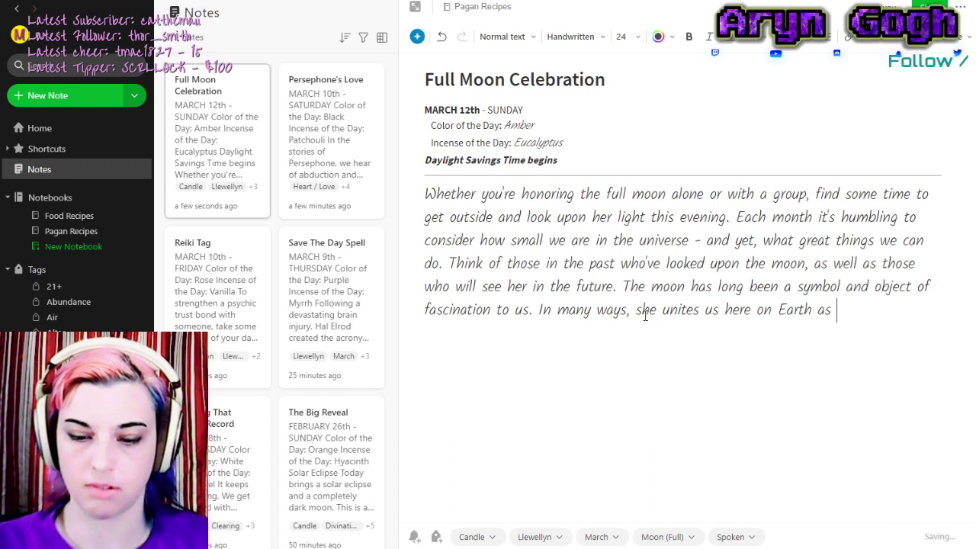
{"action": "type", "text": "we gaze up"}
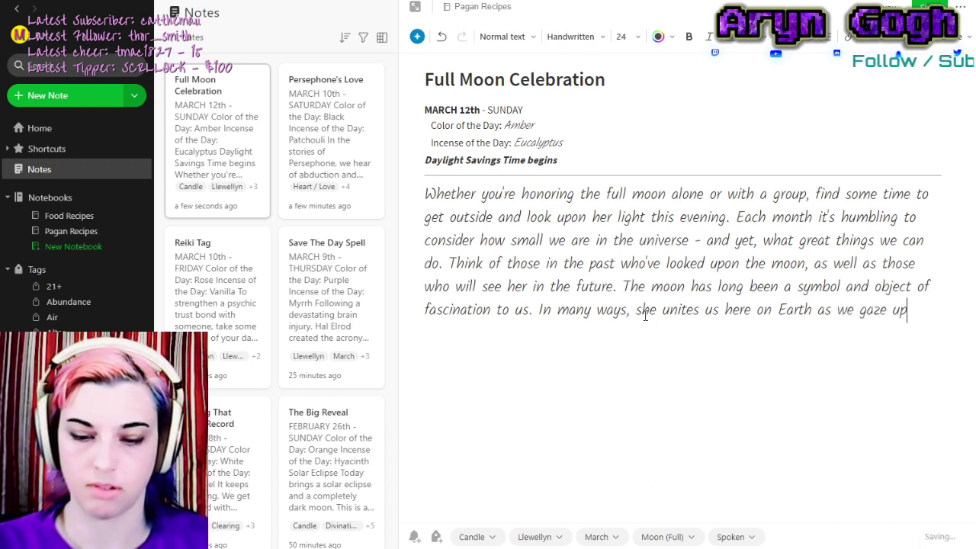
{"action": "type", "text": " at her glowing face."}
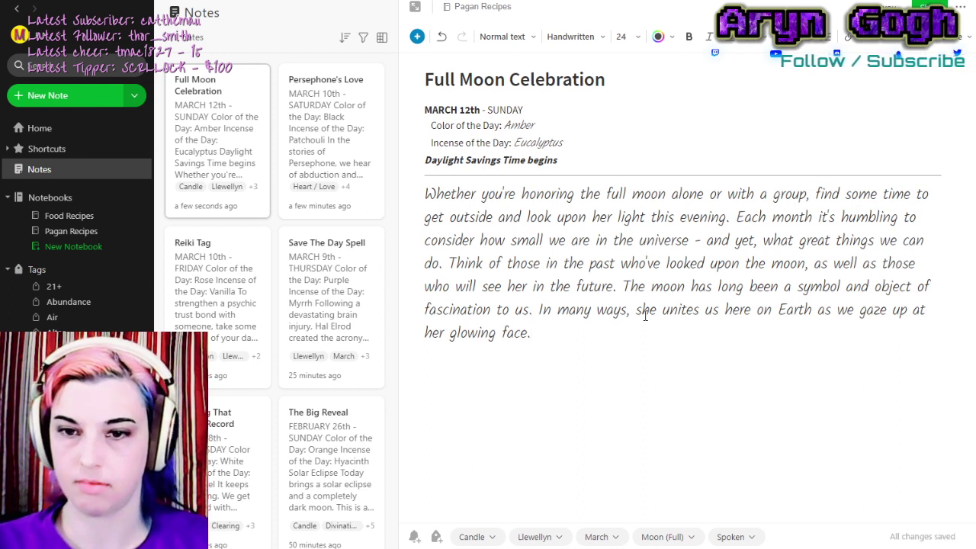
Start a new paragraph with "Create an altar to celebrate moonlight; use white candles, clear crystals, and silver or white decorations.".
{"action": "key", "text": "Return"}
{"action": "key", "text": "Return"}
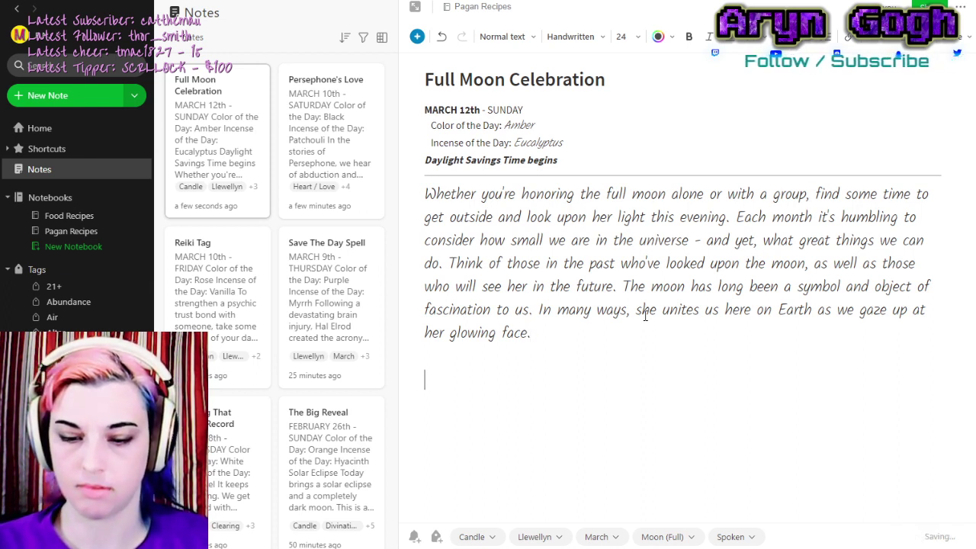
{"action": "type", "text": "Create an altar"}
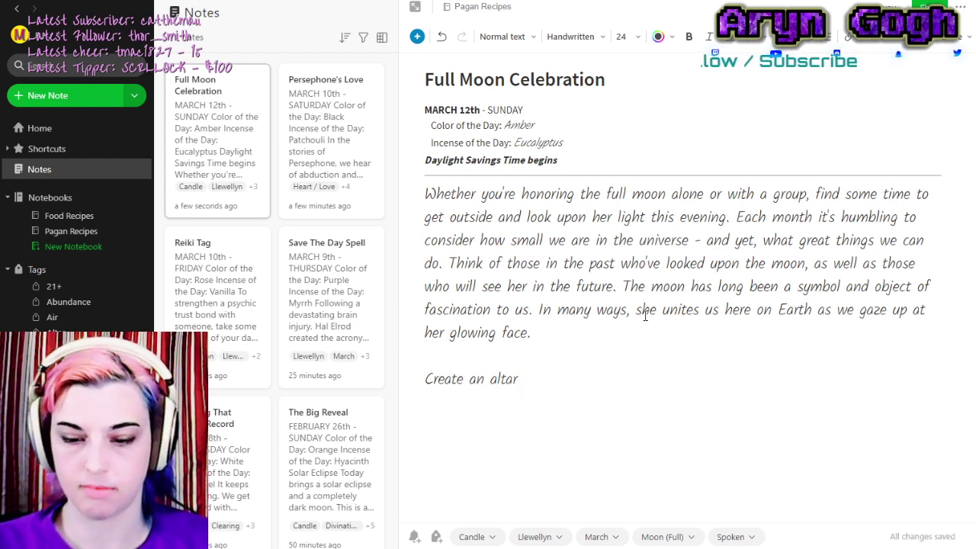
{"action": "type", "text": " to celebrate"}
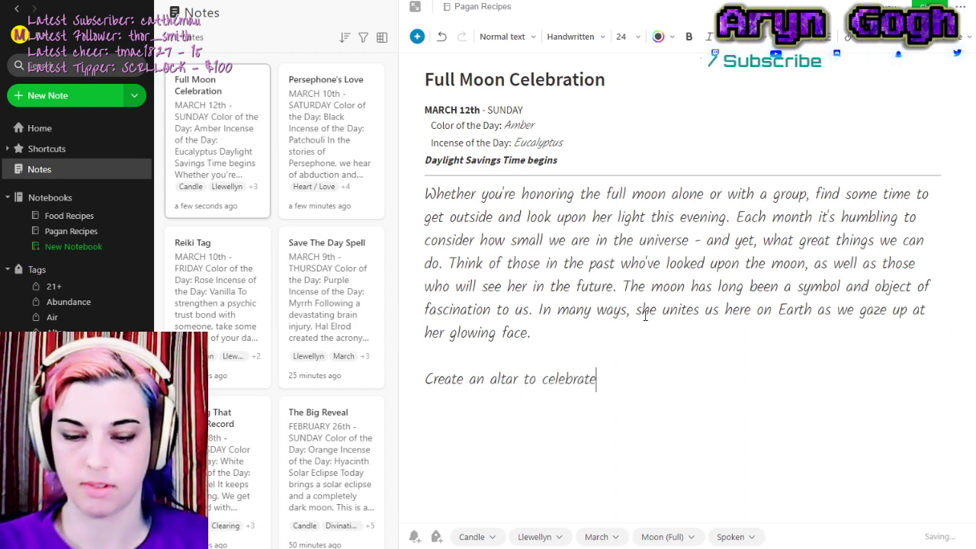
{"action": "type", "text": " moonlight"}
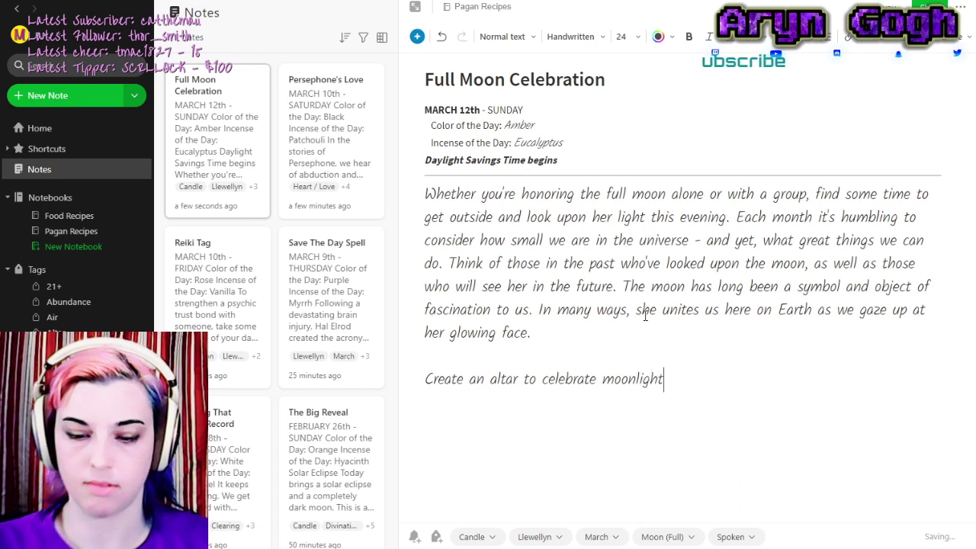
{"action": "type", "text": "; use"}
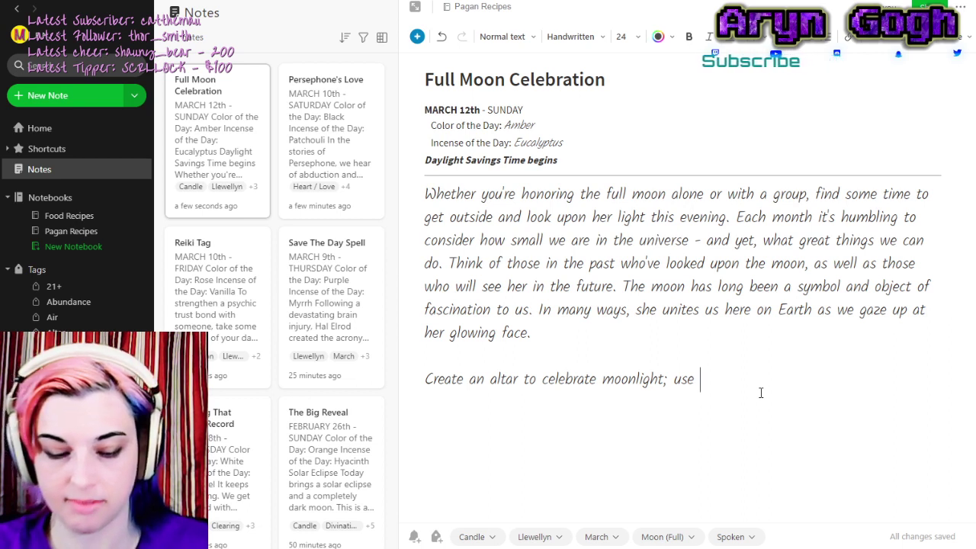
{"action": "type", "text": "white candles"}
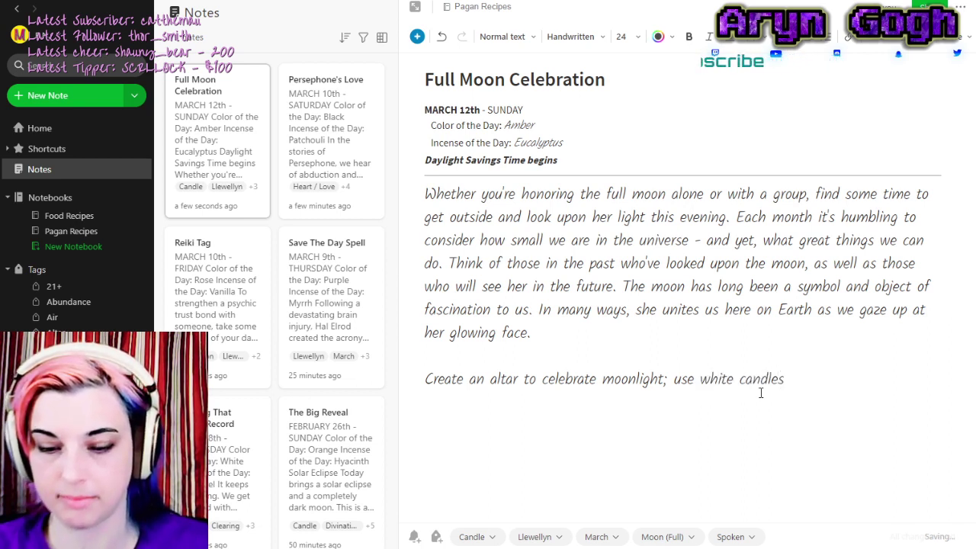
{"action": "type", "text": ", clear crystals, and sl"}
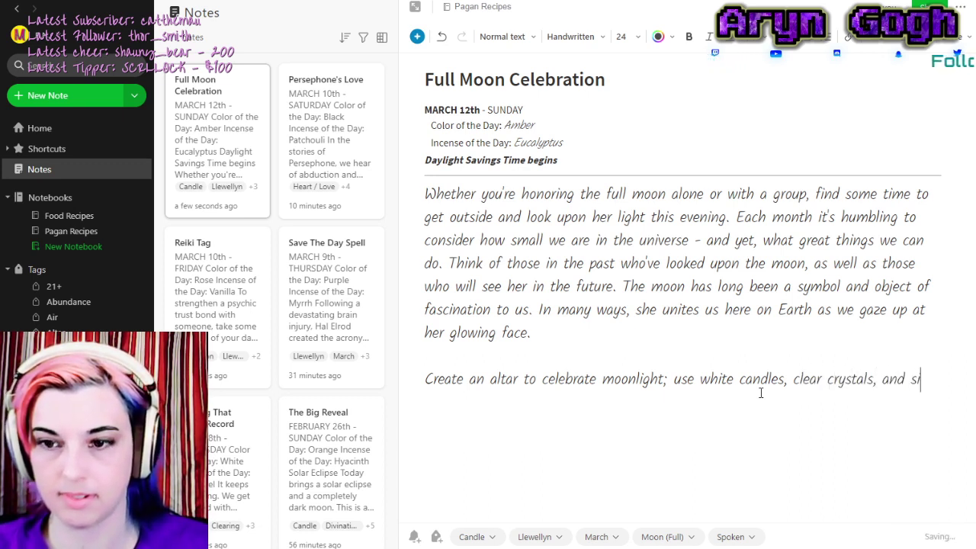
{"action": "type", "text": "or w"}
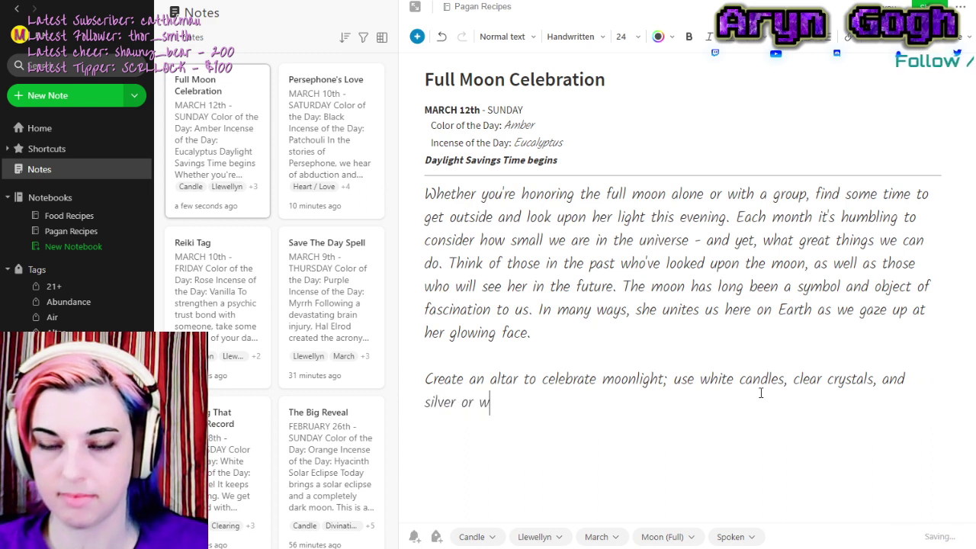
{"action": "type", "text": "hite secorations. "}
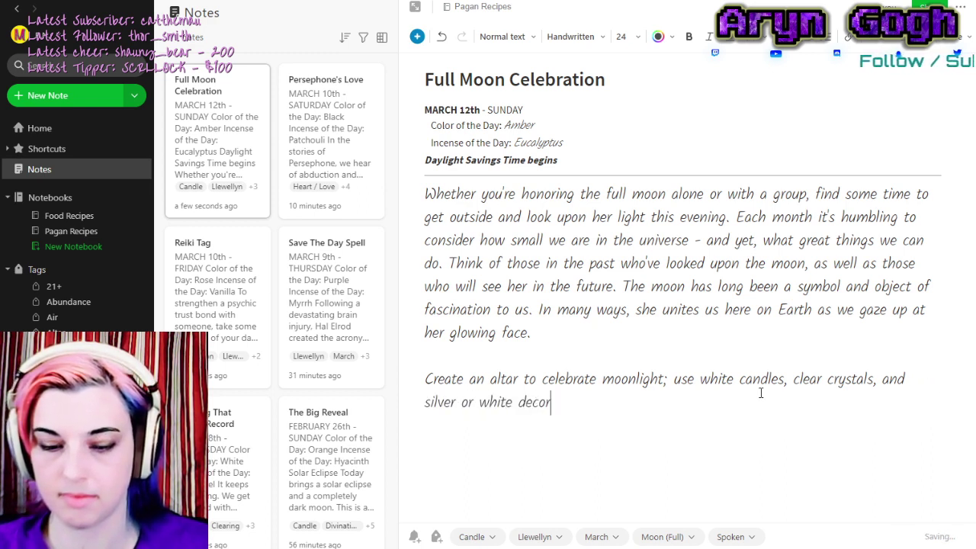
Add the sentence "Use this chant as you honor the full moon:" to the end of the altar paragraph.
{"action": "type", "text": "Use this"}
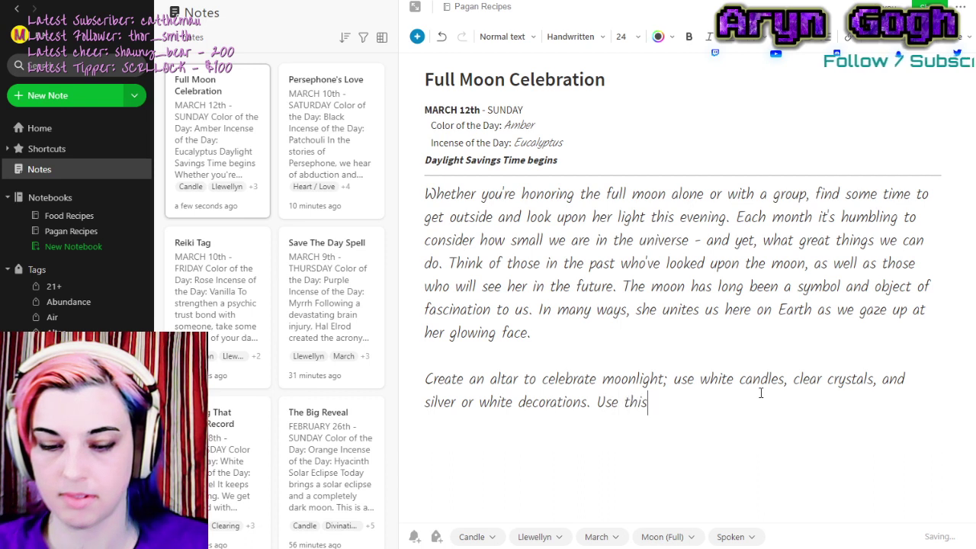
{"action": "type", "text": " chant as you"}
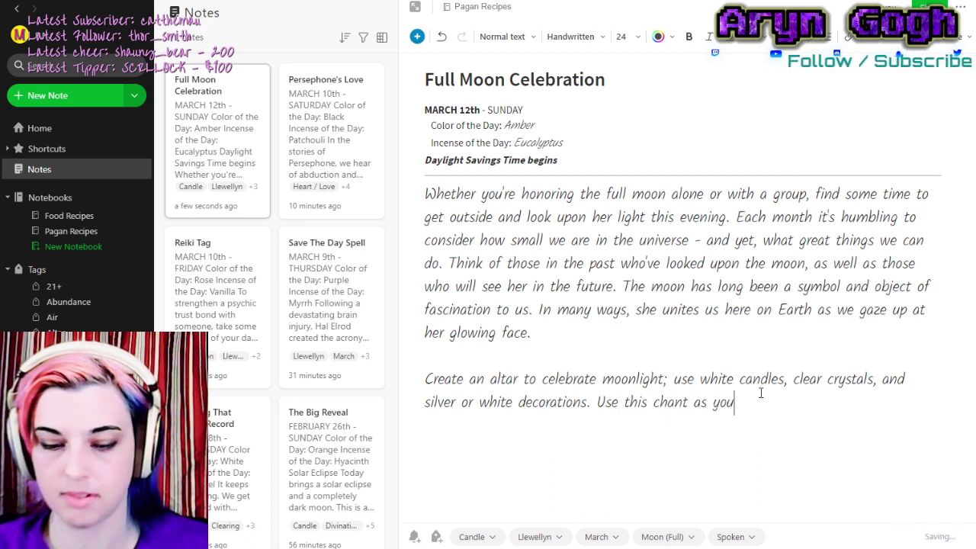
{"action": "type", "text": " honor the full moon:"}
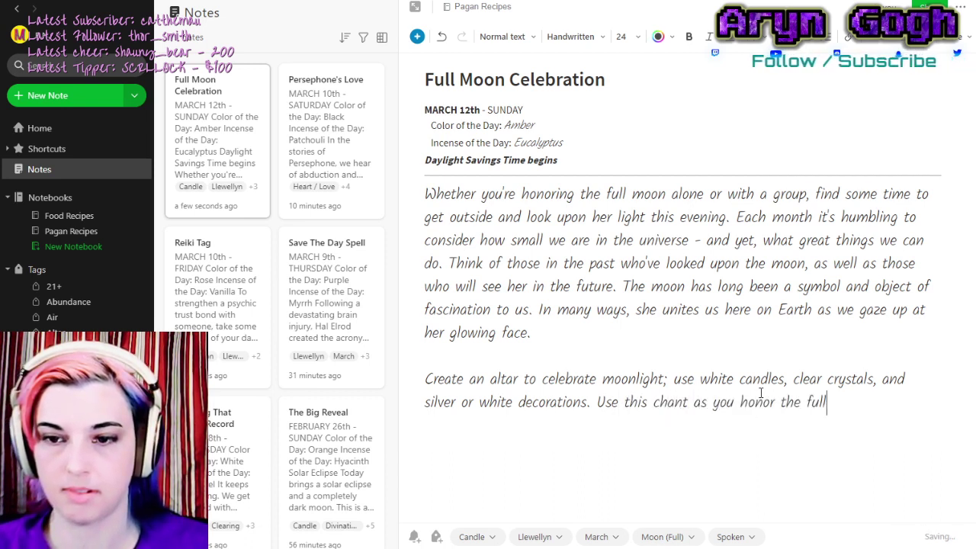
Begin an indented italic chant below the paragraph with the lines "Brilliant moon," and "We gather in the darkness as your glow arrives.".
{"action": "key", "text": "Return"}
{"action": "key", "text": "Return"}
{"action": "key", "text": "Tab"}
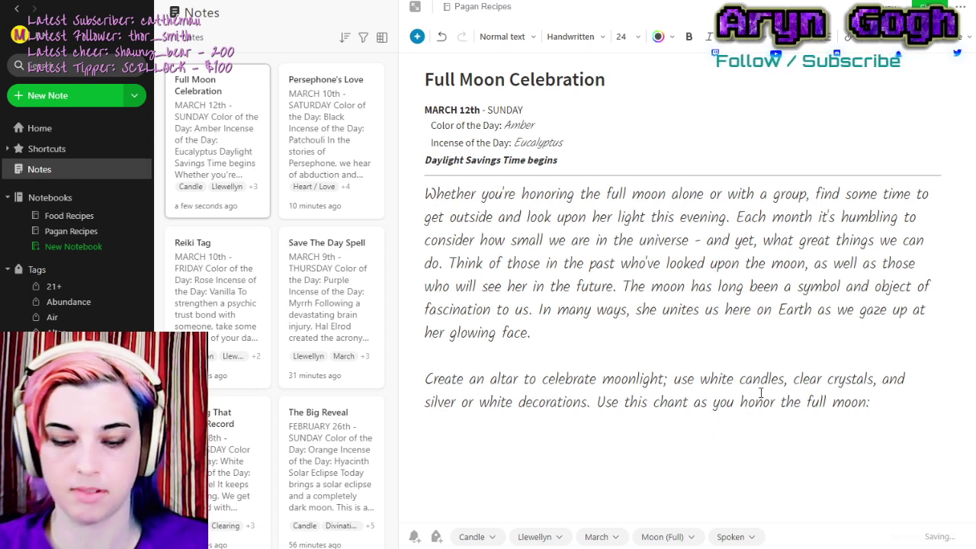
{"action": "key", "text": "ctrl+i"}
{"action": "type", "text": "Bri"}
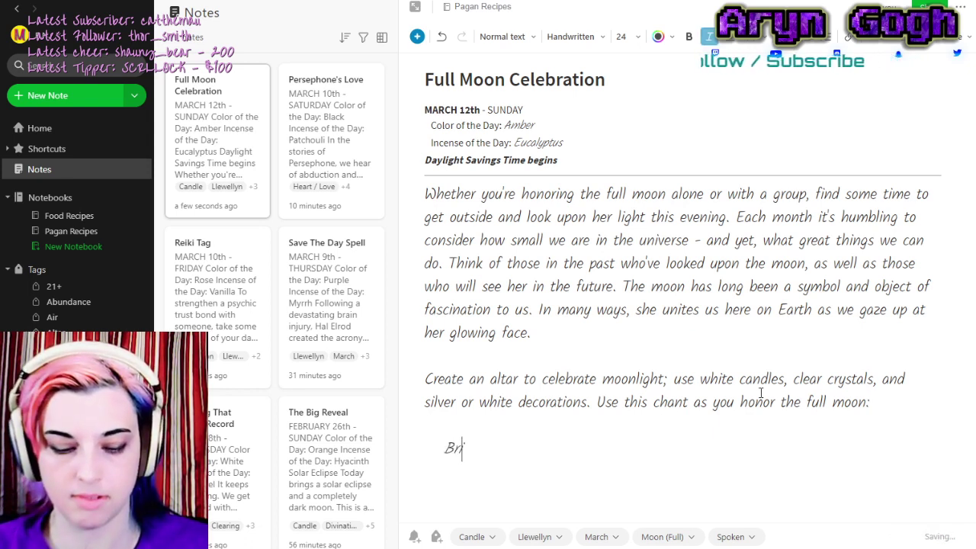
{"action": "type", "text": "lliant moon,"}
{"action": "key", "text": "Return"}
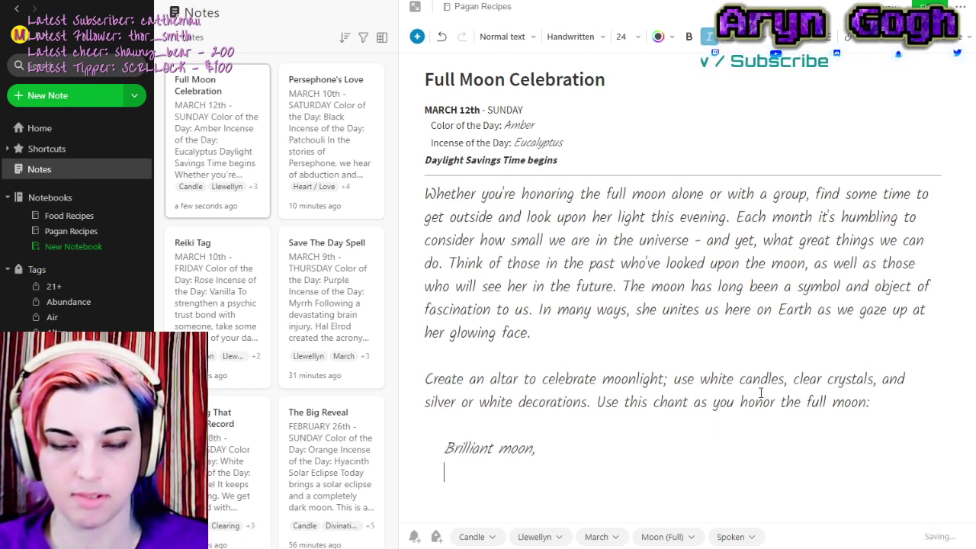
{"action": "type", "text": "We gather in"}
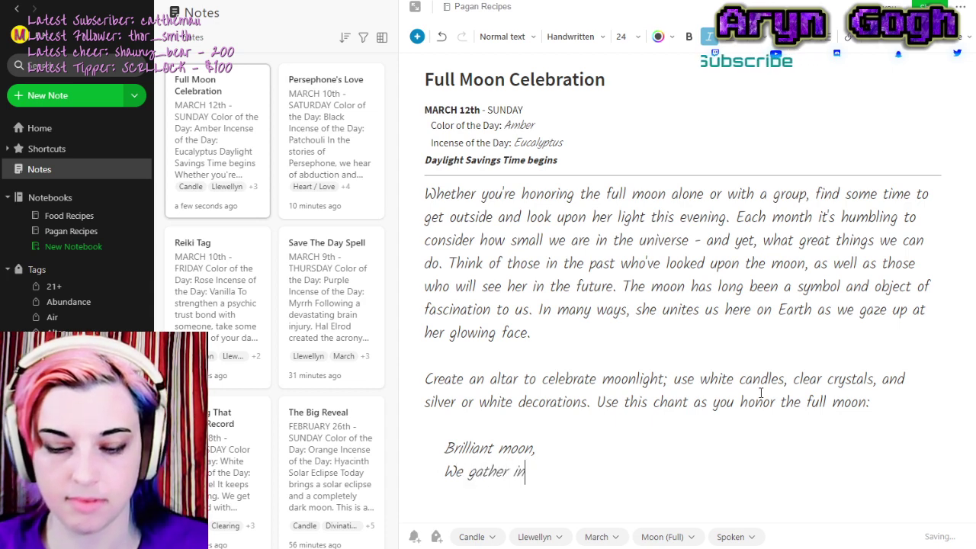
{"action": "type", "text": " the darkness as your glow arrives"}
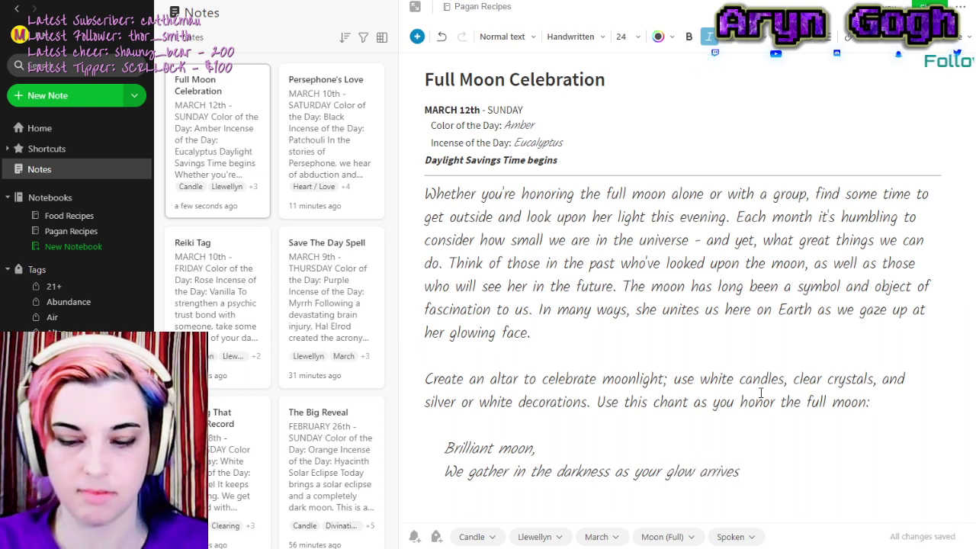
{"action": "type", "text": "."}
{"action": "key", "text": "Return"}
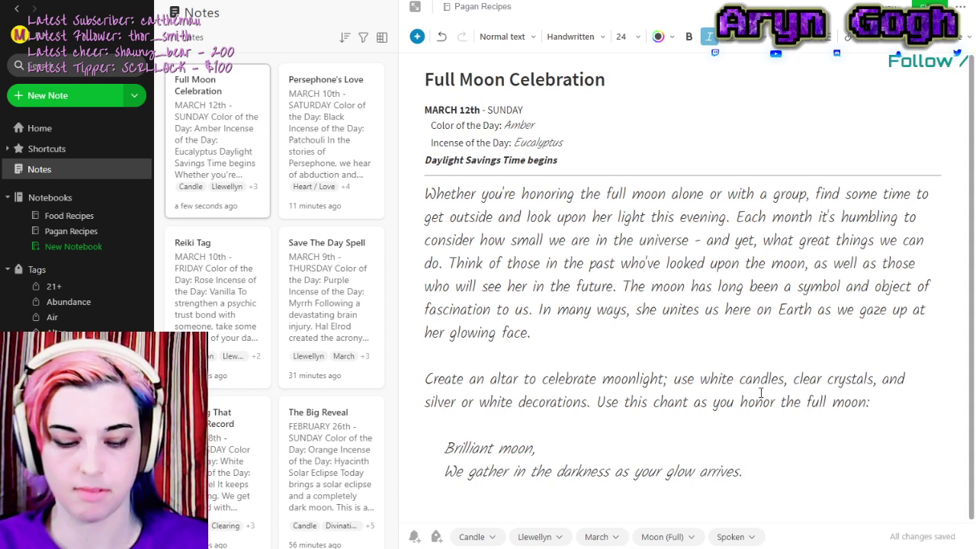
Continue the chant with the lines "Constant moon," and "Throughout the ages your presence survives.".
{"action": "type", "text": "Clnsta"}
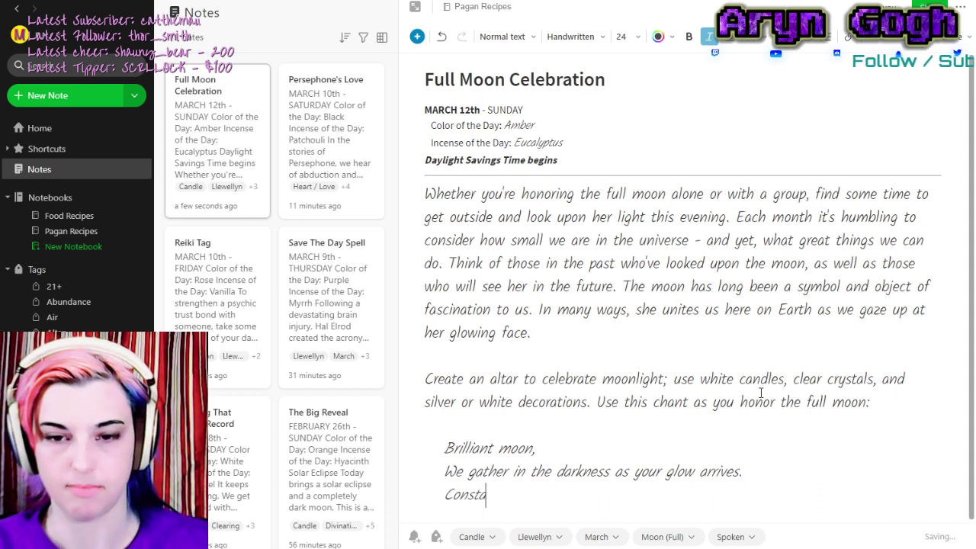
{"action": "type", "text": "nt moon,"}
{"action": "key", "text": "Return"}
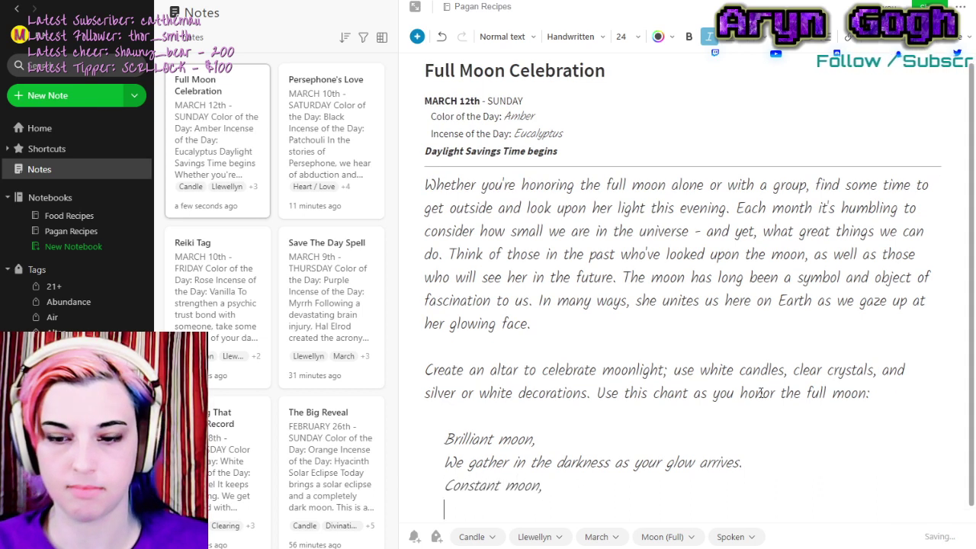
{"action": "type", "text": "Throughout the "}
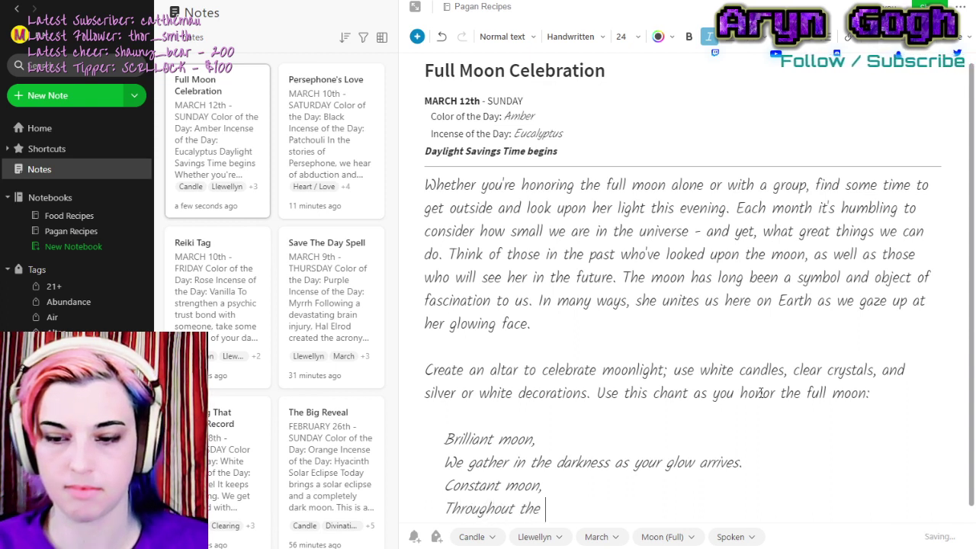
{"action": "type", "text": "ages your "}
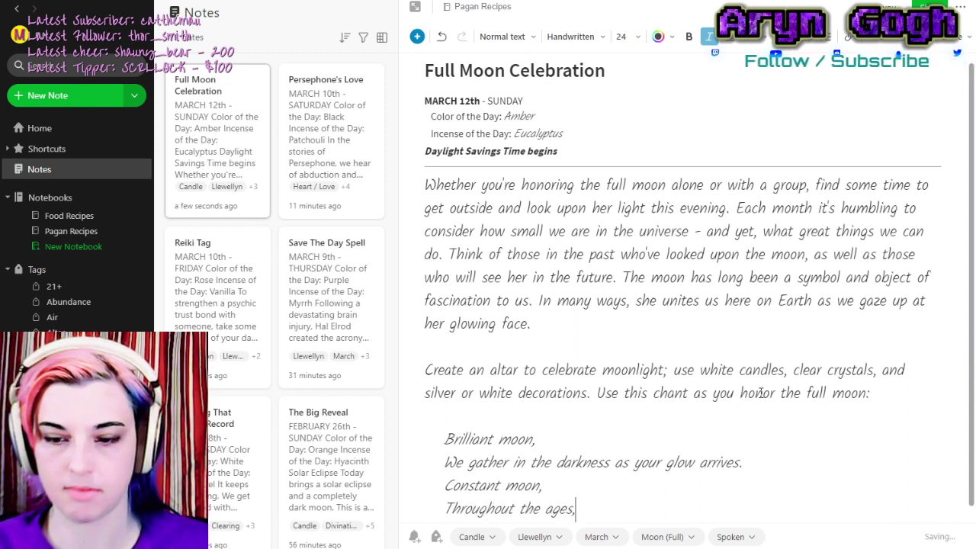
{"action": "type", "text": "presen"}
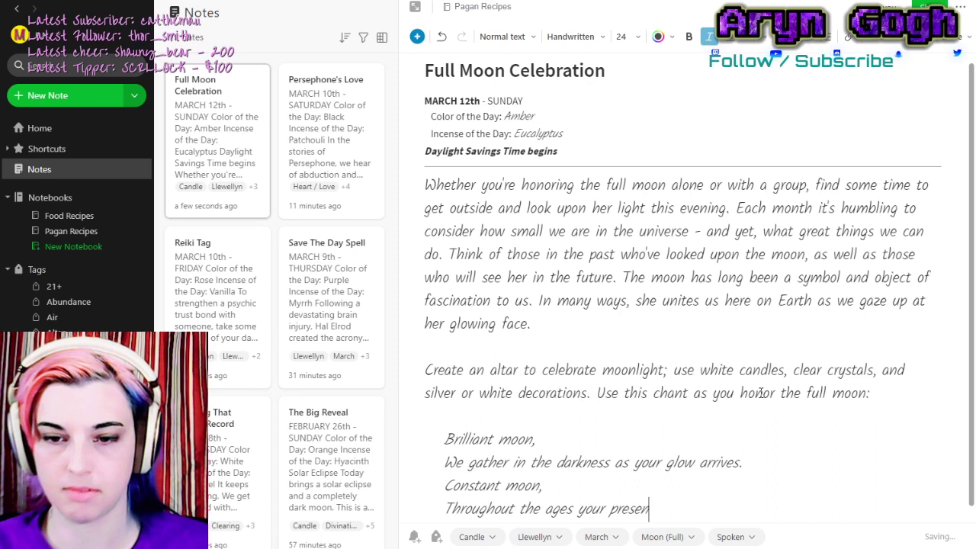
{"action": "type", "text": "ce survives."}
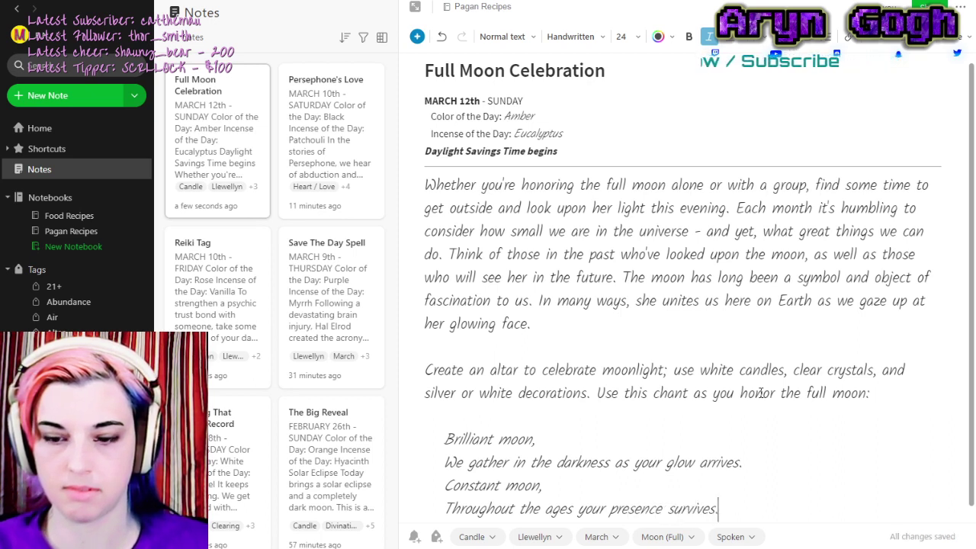
Finish the chant with the lines "Mirror moon," and "Reflecting the light and the phases of our lives.".
{"action": "key", "text": "Return"}
{"action": "type", "text": "M"}
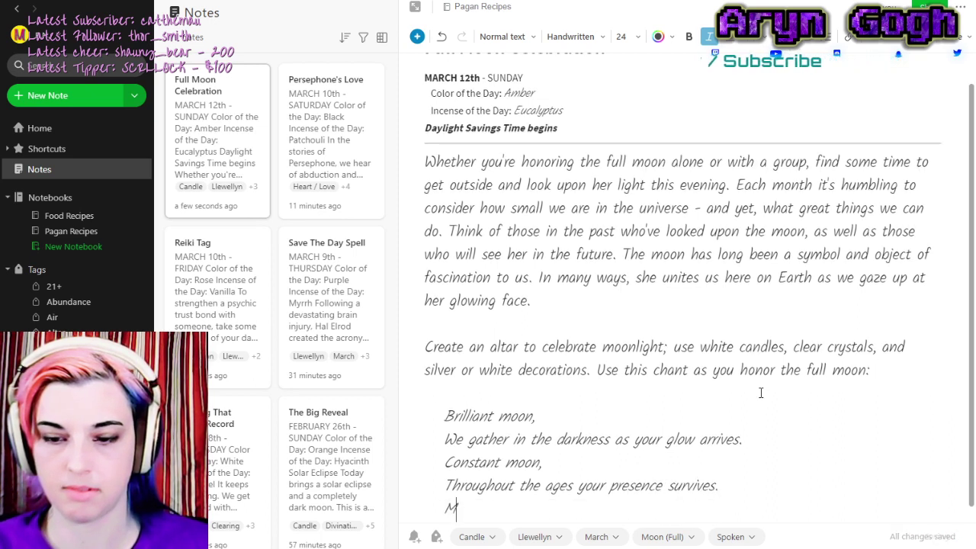
{"action": "type", "text": "irror moon,"}
{"action": "key", "text": "Return"}
{"action": "type", "text": "Reflecting the light and the phases of our lives."}
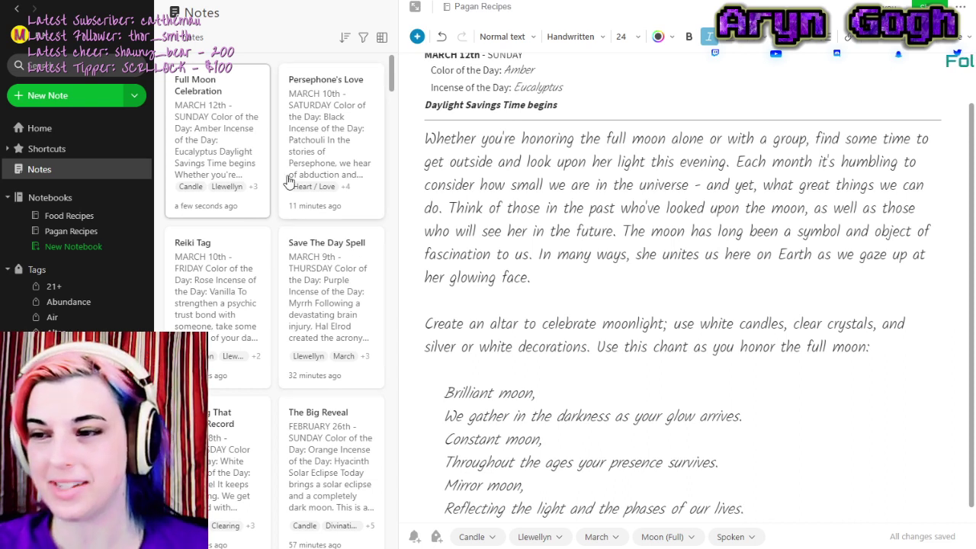
Duplicate the "Full Moon Celebration" note and open the copy.
{"action": "left_click", "coordinate": [228, 162]}
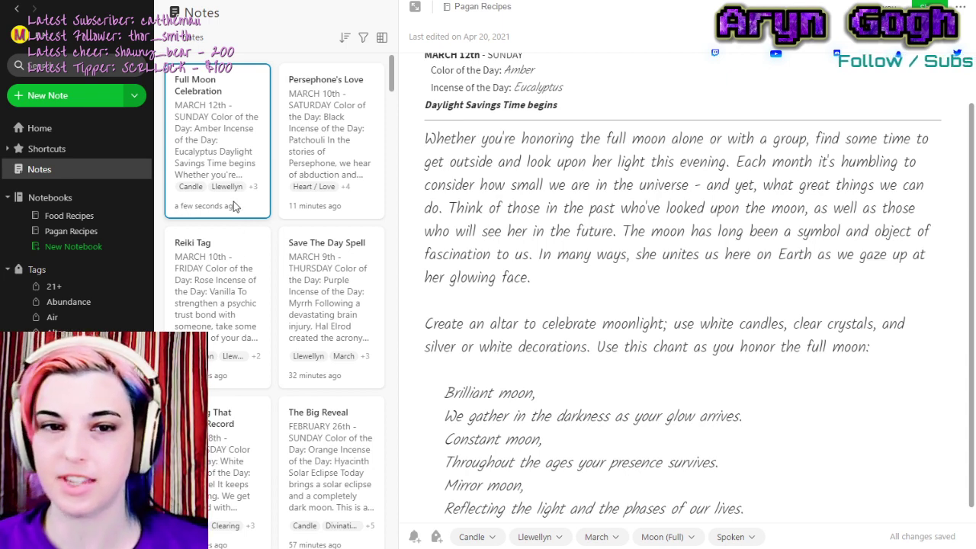
{"action": "key", "text": "Down"}
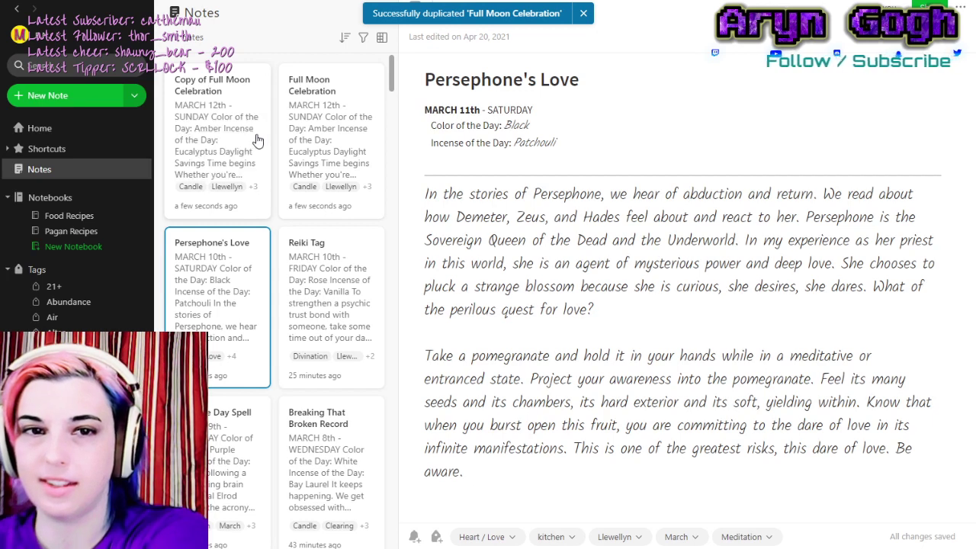
{"action": "left_click", "coordinate": [256, 140]}
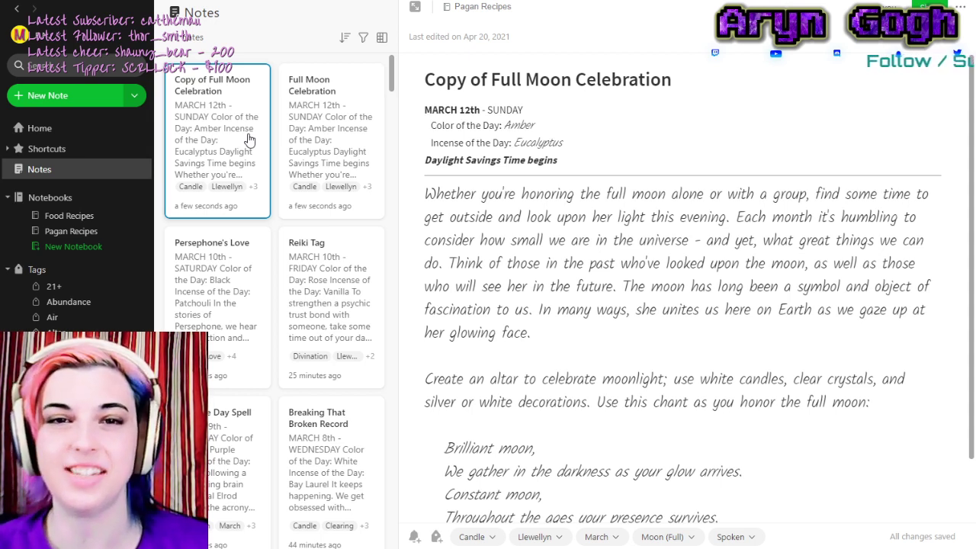
Change the date line of the copied note to March 13th and the weekday to MONDAY.
{"action": "left_click", "coordinate": [472, 112]}
{"action": "key", "text": "BackSpace"}
{"action": "type", "text": "3"}
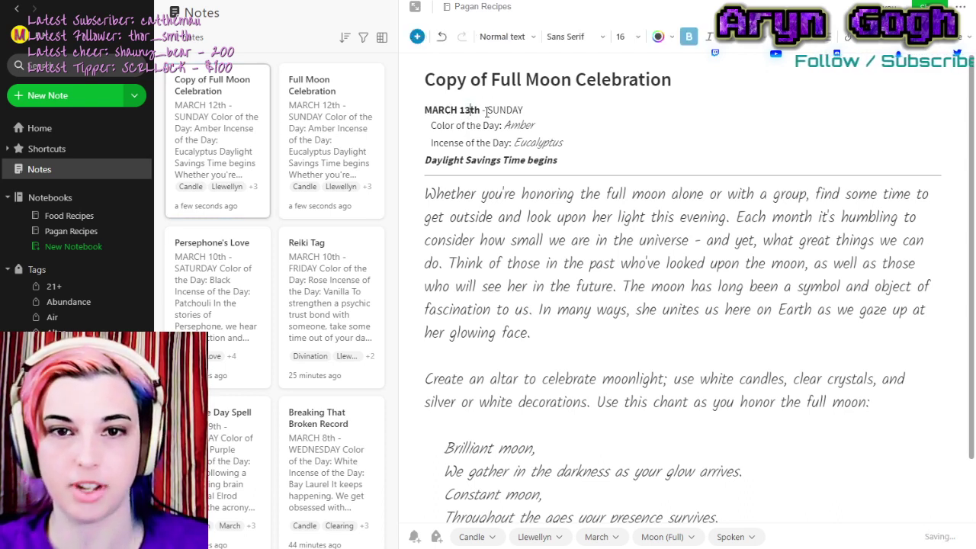
{"action": "left_click_drag", "start_coordinate": [486, 112], "coordinate": [502, 110]}
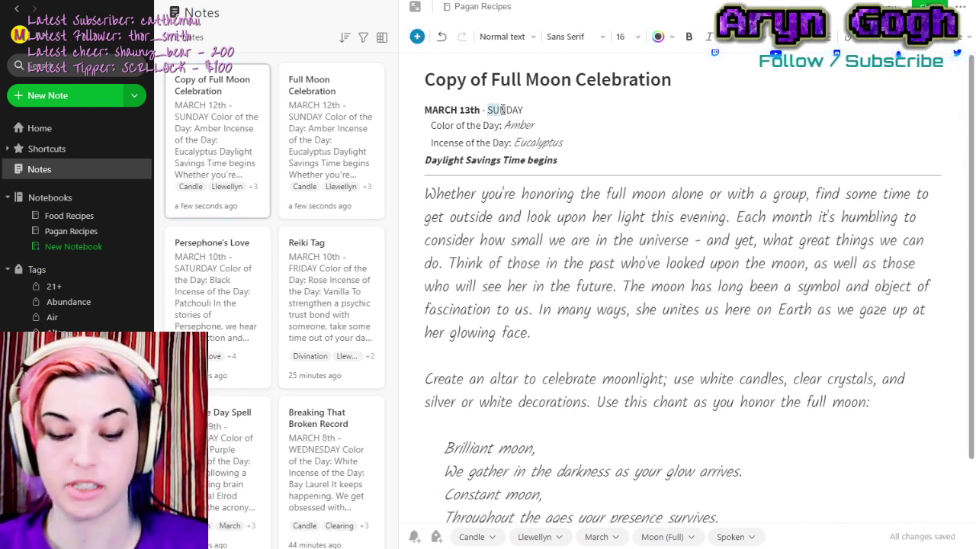
{"action": "type", "text": "MO"}
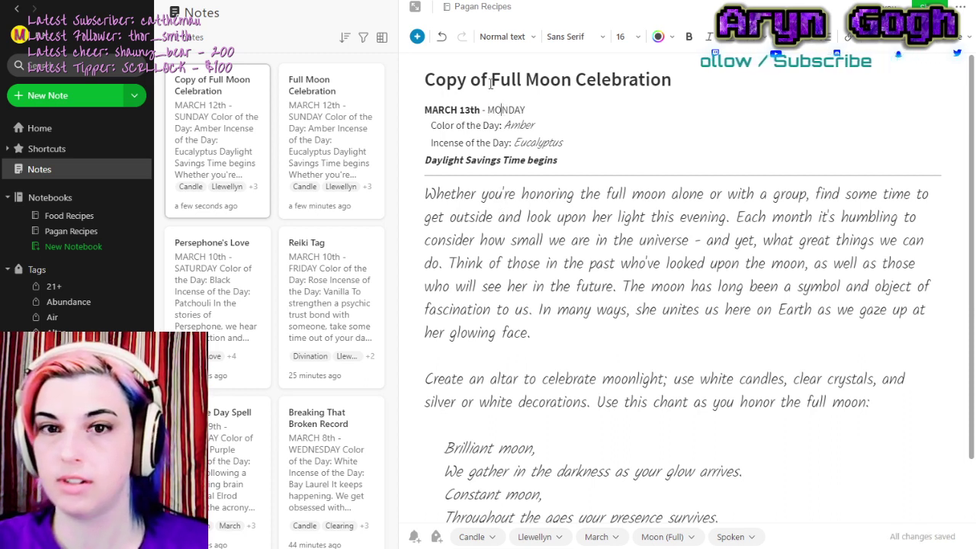
Replace the copied note's title with "A Prayer To The Moon".
{"action": "key", "text": "ctrl+Home"}
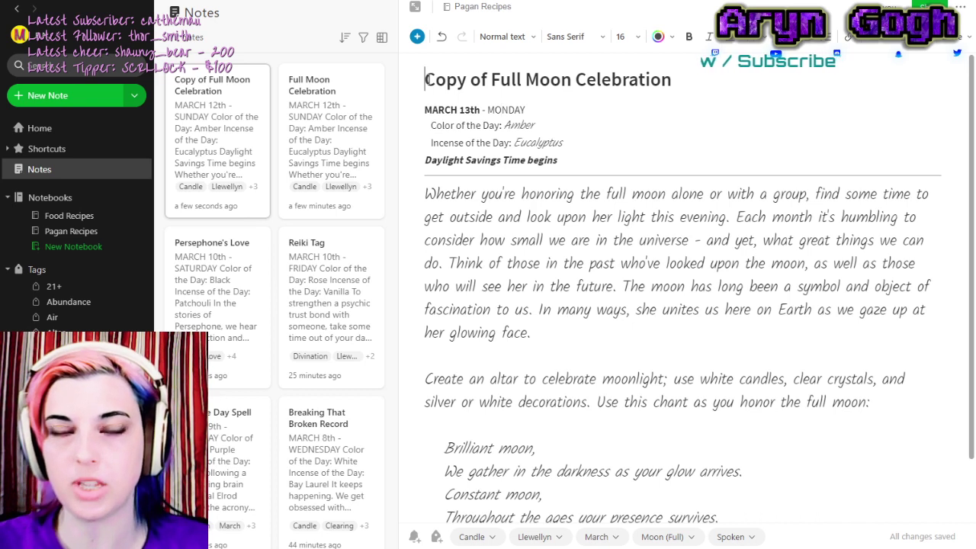
{"action": "left_click_drag", "start_coordinate": [424, 79], "coordinate": [709, 87]}
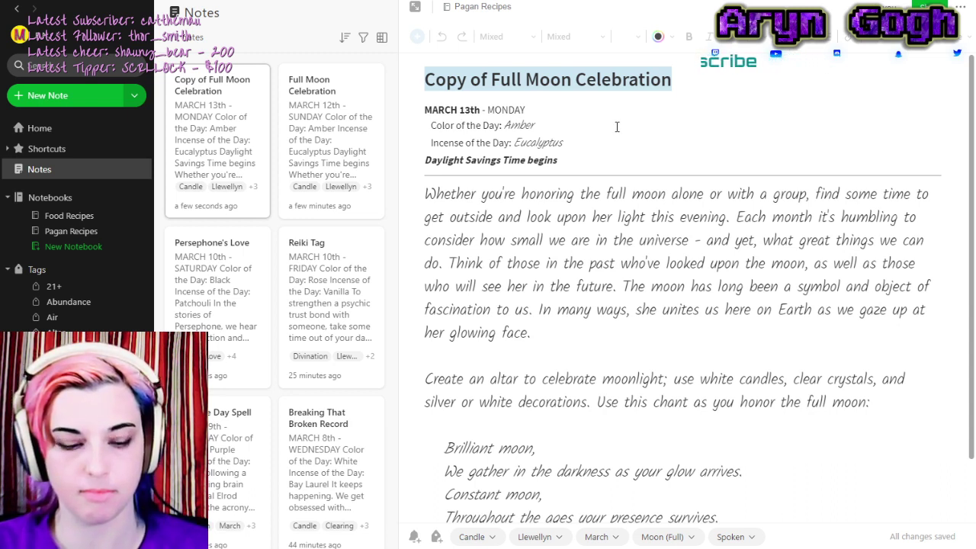
{"action": "type", "text": "A Prayer To The Moon"}
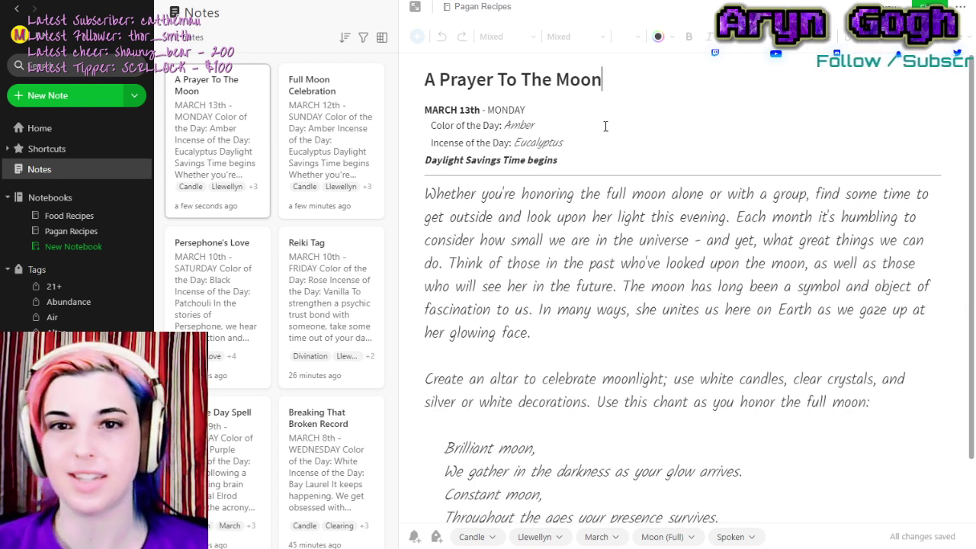
{"action": "left_click", "coordinate": [245, 140]}
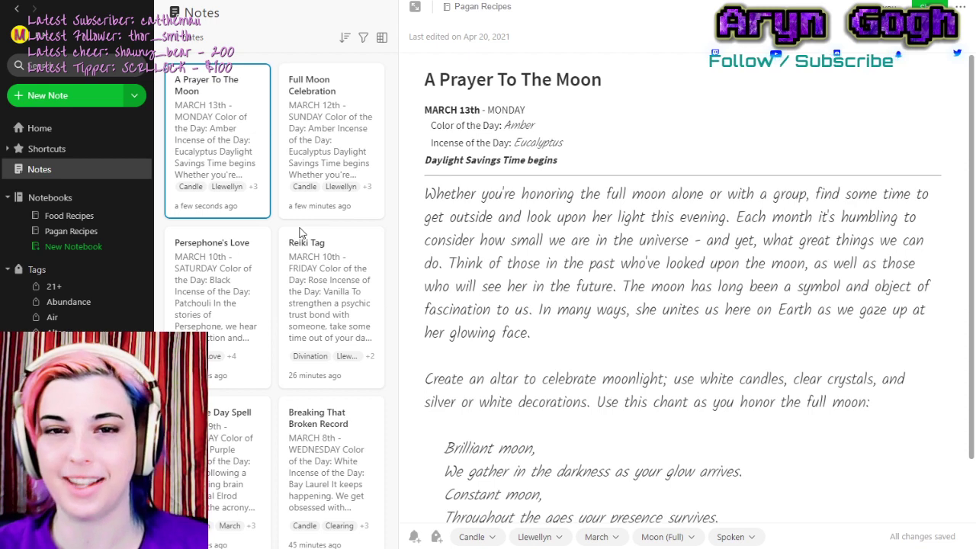
{"action": "key", "text": "ctrl+d"}
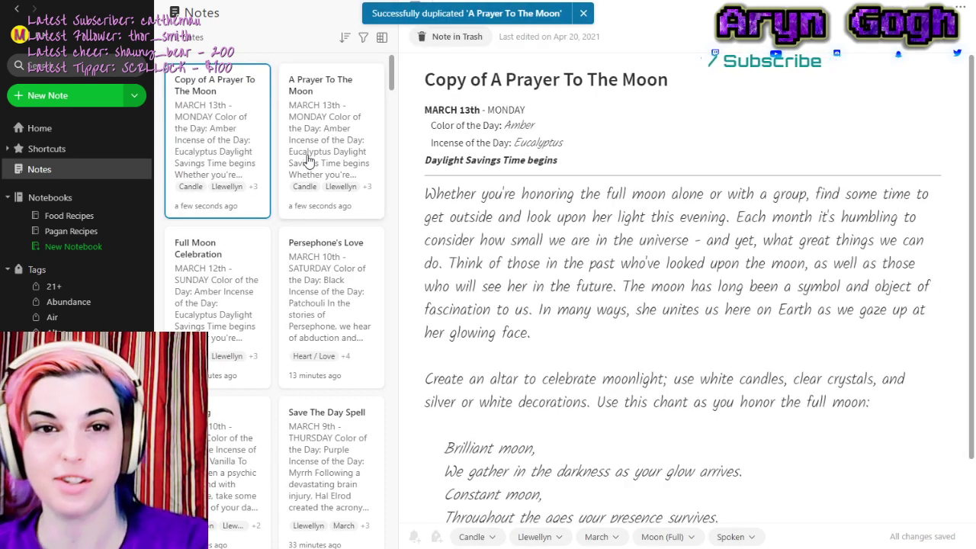
{"action": "key", "text": "Delete"}
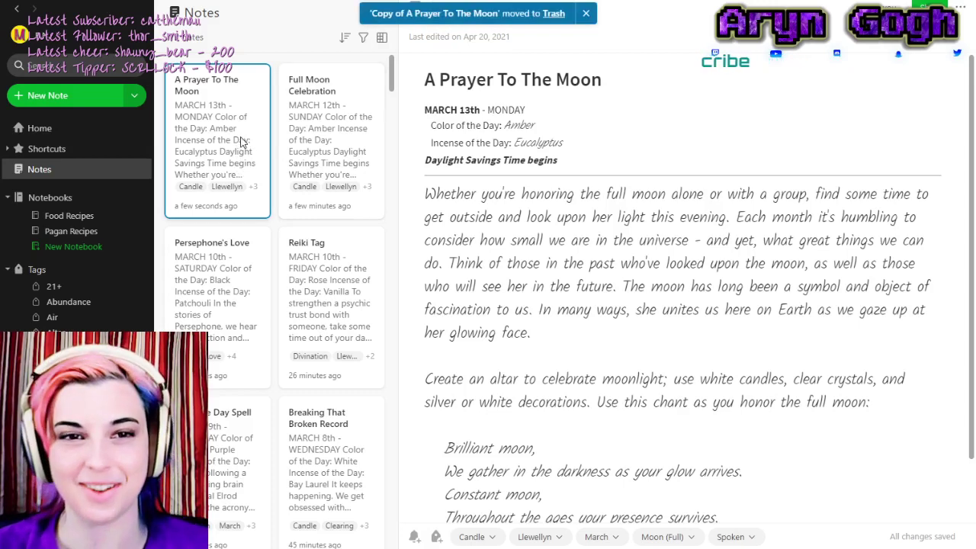
Remove the Candle and Moon (Full) tags from the "A Prayer To The Moon" note.
{"action": "key", "text": "ctrl+alt+t"}
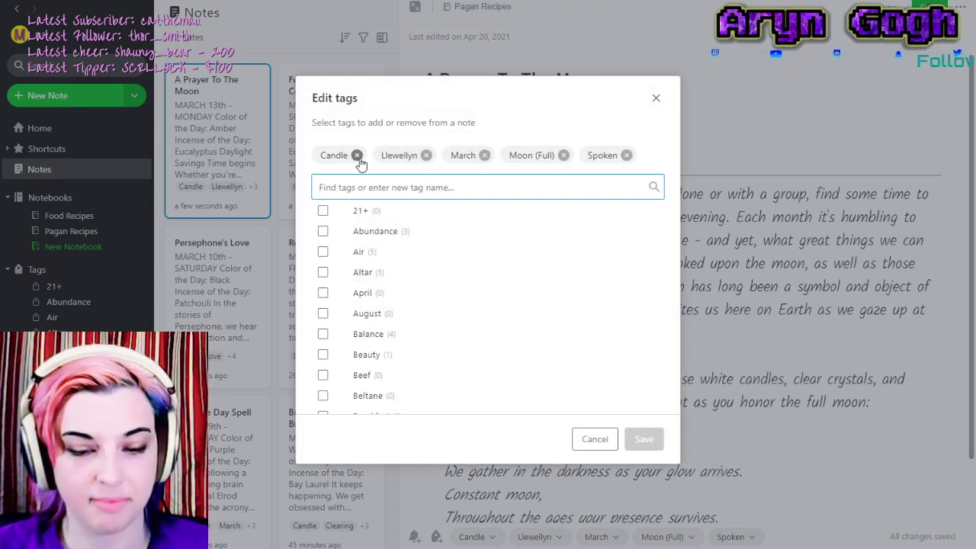
{"action": "left_click", "coordinate": [356, 155]}
{"action": "left_click", "coordinate": [501, 155]}
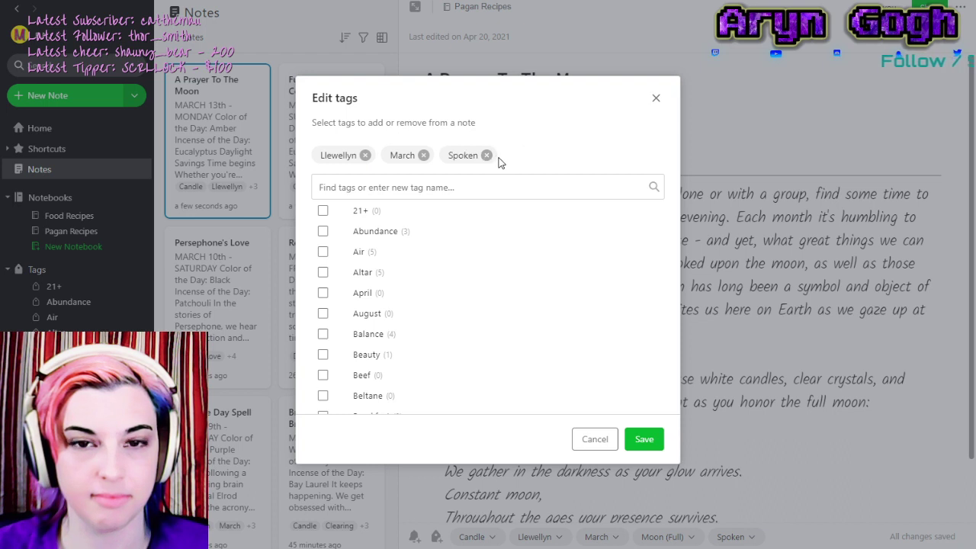
{"action": "left_click", "coordinate": [487, 185]}
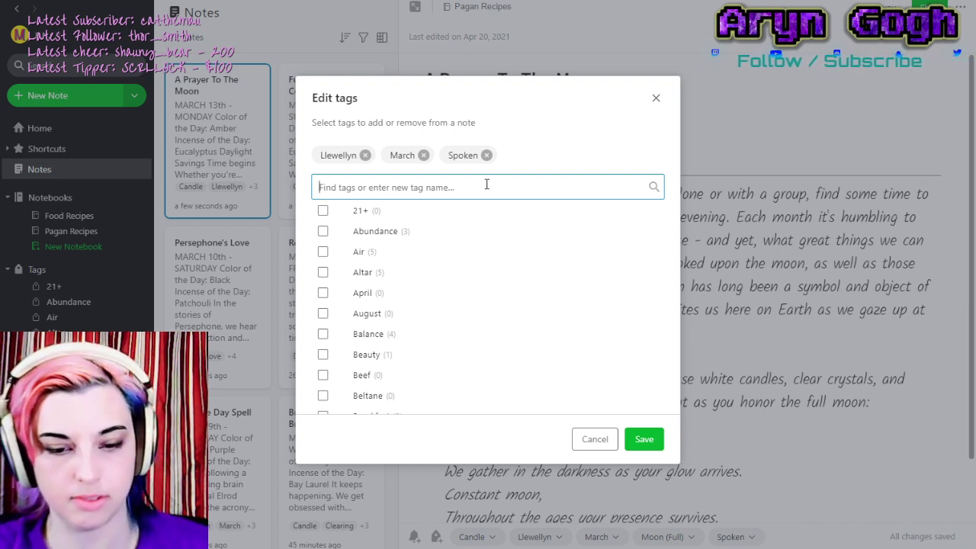
{"action": "type", "text": "m"}
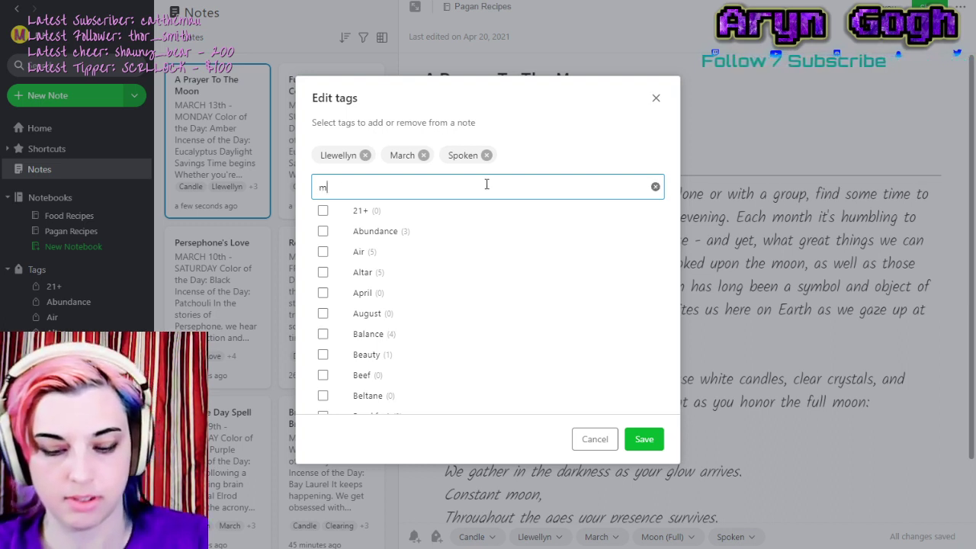
{"action": "type", "text": "o"}
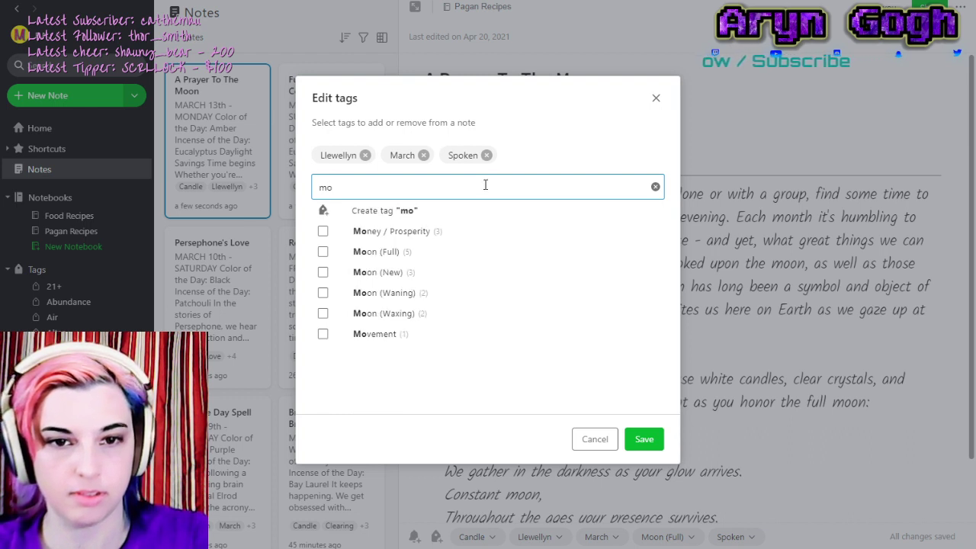
{"action": "double_click", "coordinate": [321, 186]}
{"action": "key", "text": "BackSpace"}
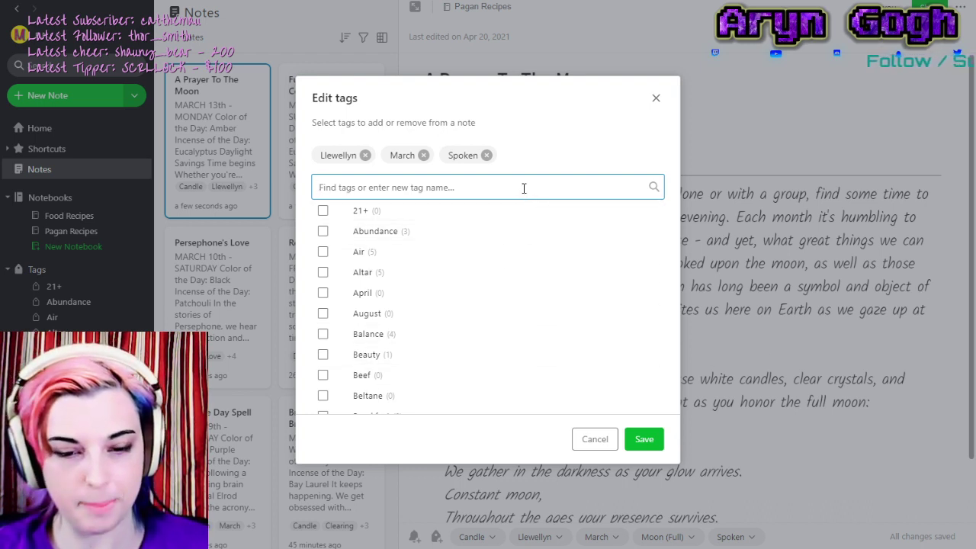
Add the Balance tag to the note and save the tag changes.
{"action": "type", "text": "ba"}
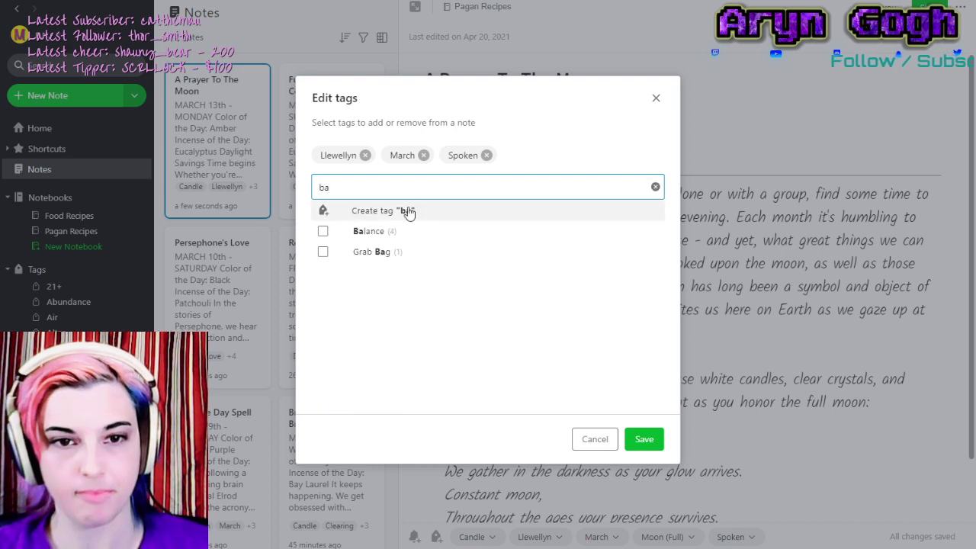
{"action": "left_click", "coordinate": [327, 230]}
{"action": "double_click", "coordinate": [322, 187]}
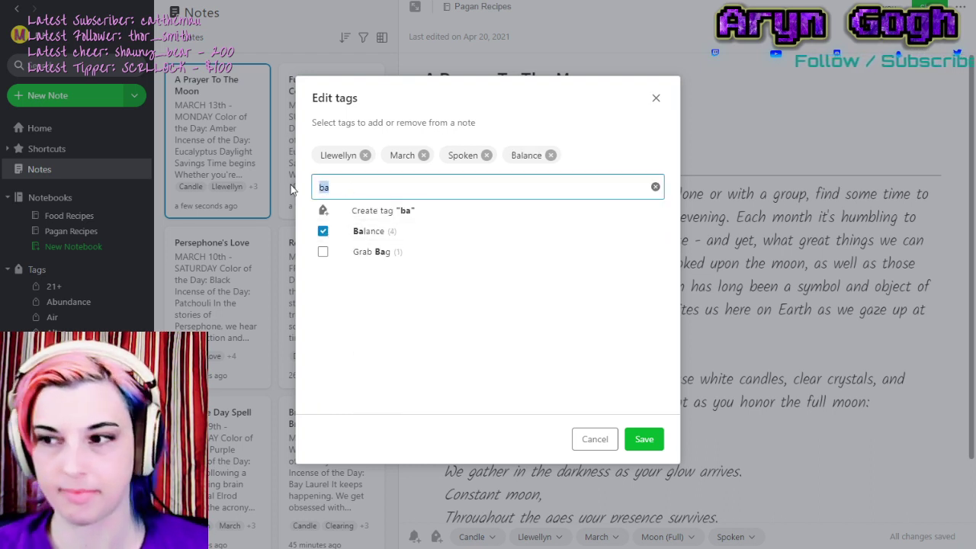
{"action": "key", "text": "BackSpace"}
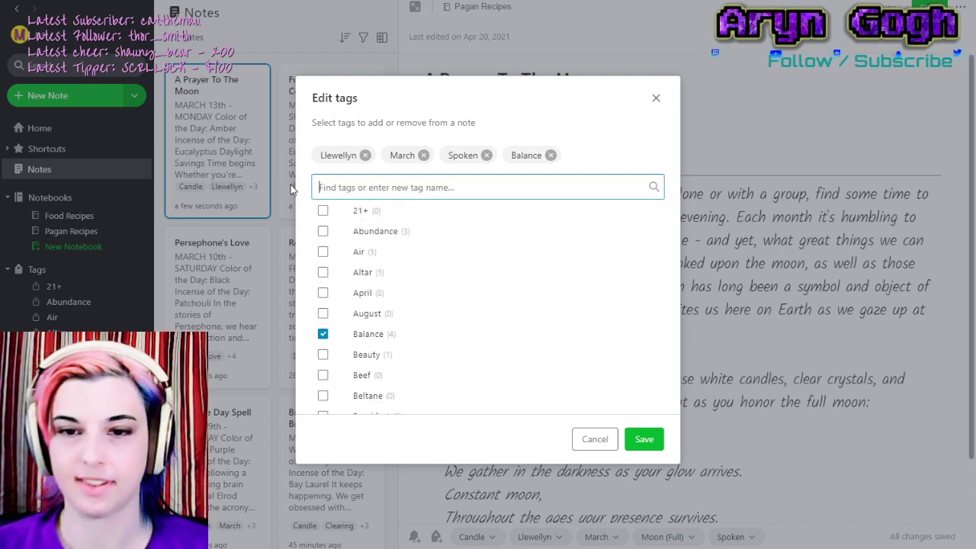
{"action": "left_click", "coordinate": [645, 441]}
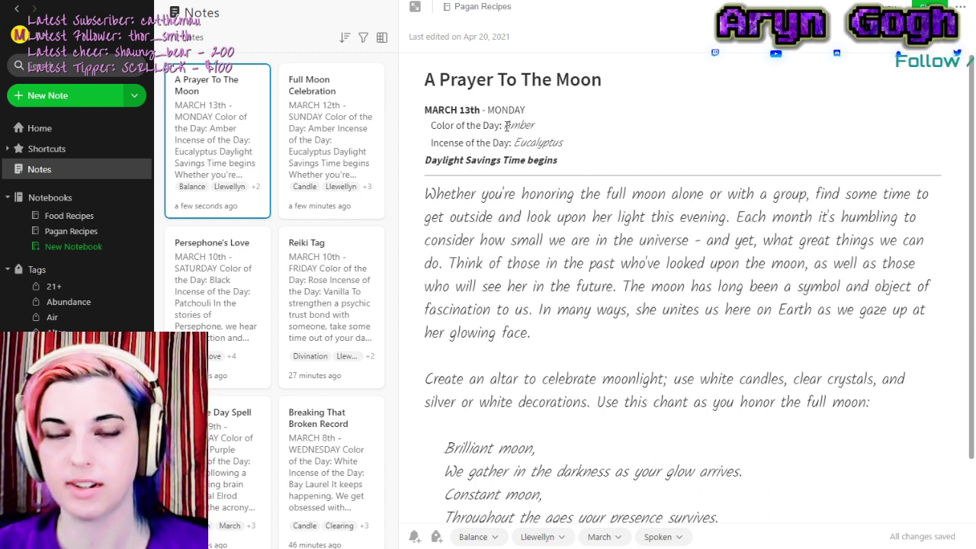
Set the note's Color of the Day to Silver and its Incense of the Day to Rosemary.
{"action": "left_click_drag", "start_coordinate": [506, 126], "coordinate": [550, 119]}
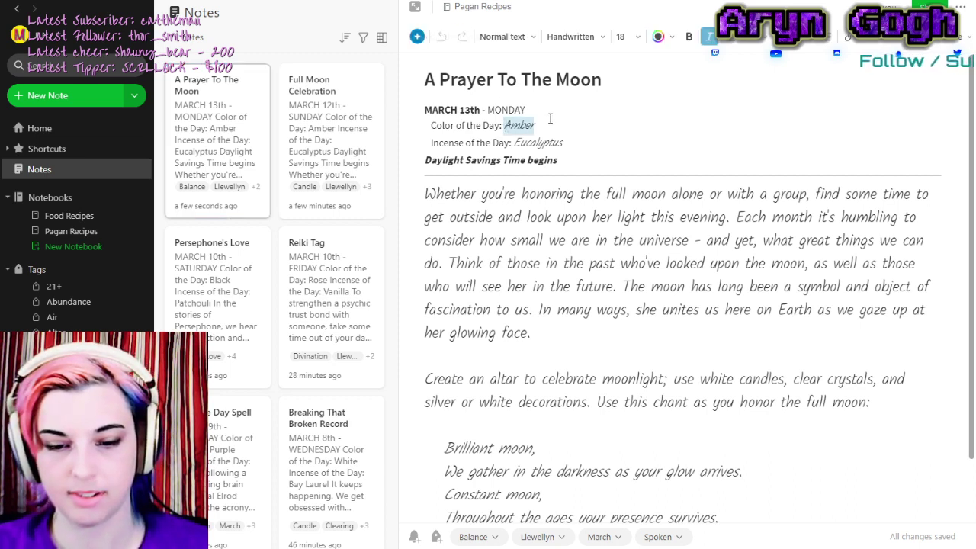
{"action": "type", "text": "Silver"}
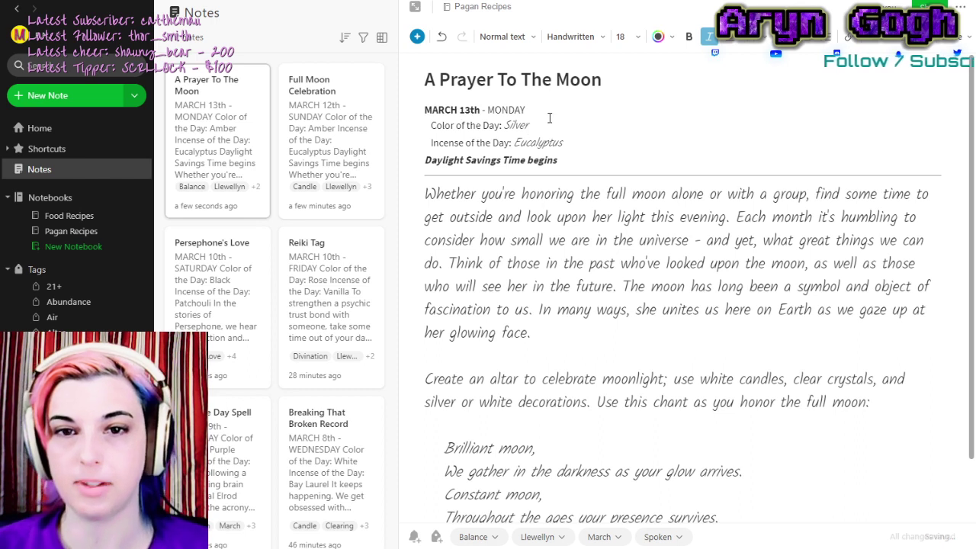
{"action": "left_click_drag", "start_coordinate": [514, 143], "coordinate": [579, 143]}
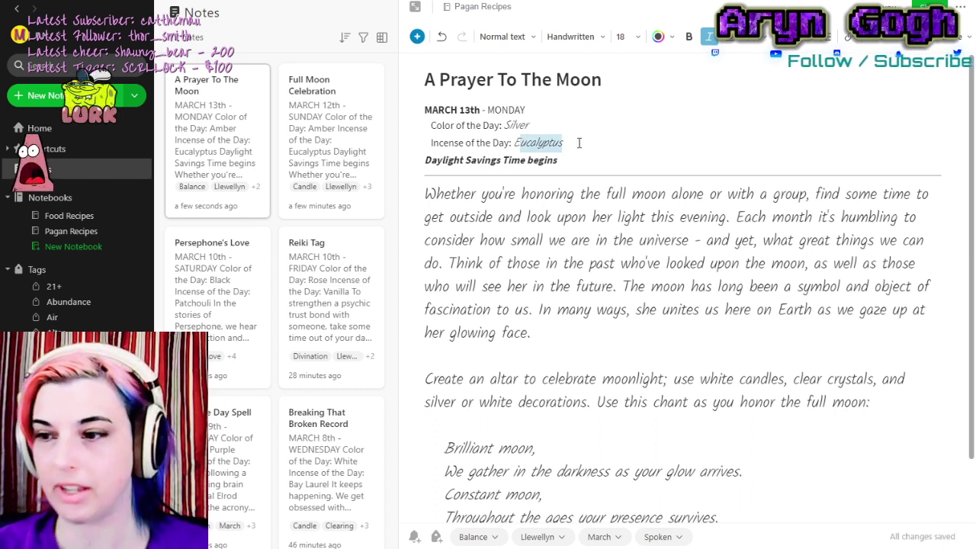
{"action": "key", "text": "BackSpace"}
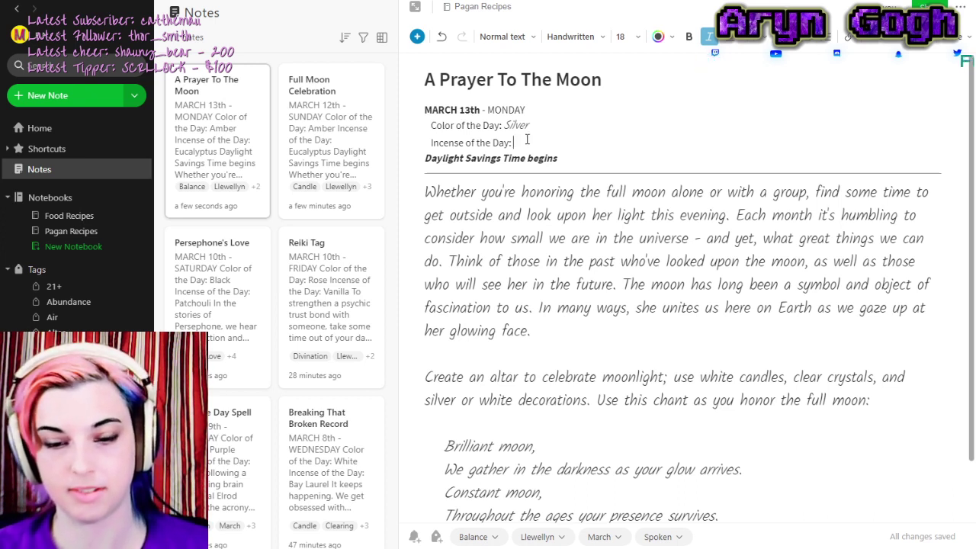
{"action": "type", "text": "Rosemary"}
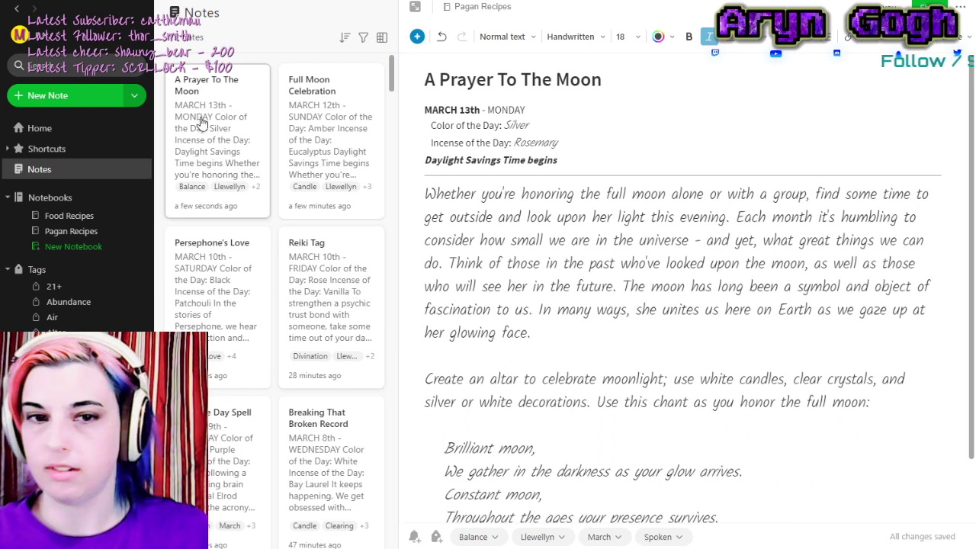
Delete the "Daylight Savings Time begins" line from the March 13th note and glance at the "Full Moon Celebration" note for comparison.
{"action": "left_click_drag", "start_coordinate": [559, 160], "coordinate": [426, 156]}
{"action": "key", "text": "BackSpace"}
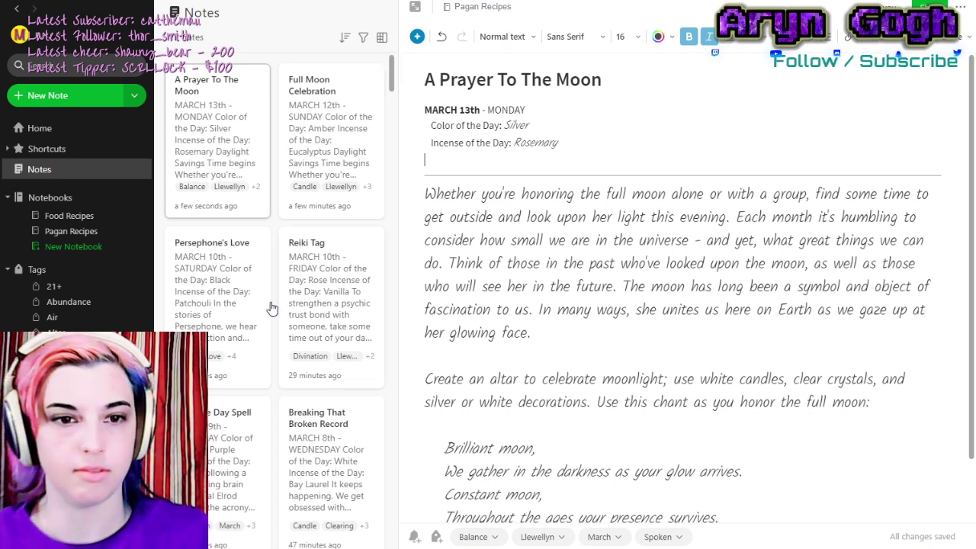
{"action": "left_click", "coordinate": [243, 259]}
{"action": "left_click", "coordinate": [341, 163]}
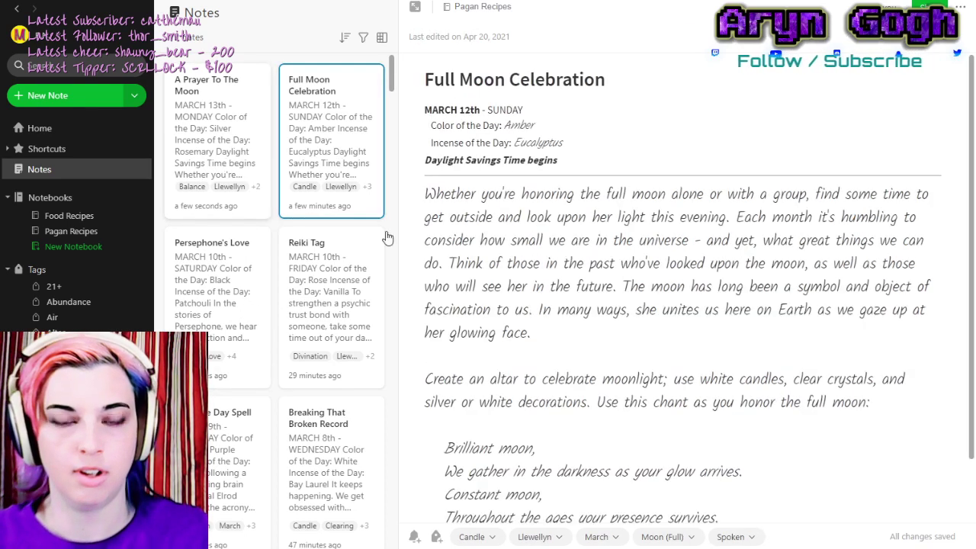
{"action": "left_click", "coordinate": [255, 173]}
Replace the entire body text below the divider with "As we know, the days of the week are rules be the old gods.".
{"action": "left_click_drag", "start_coordinate": [424, 193], "coordinate": [898, 491]}
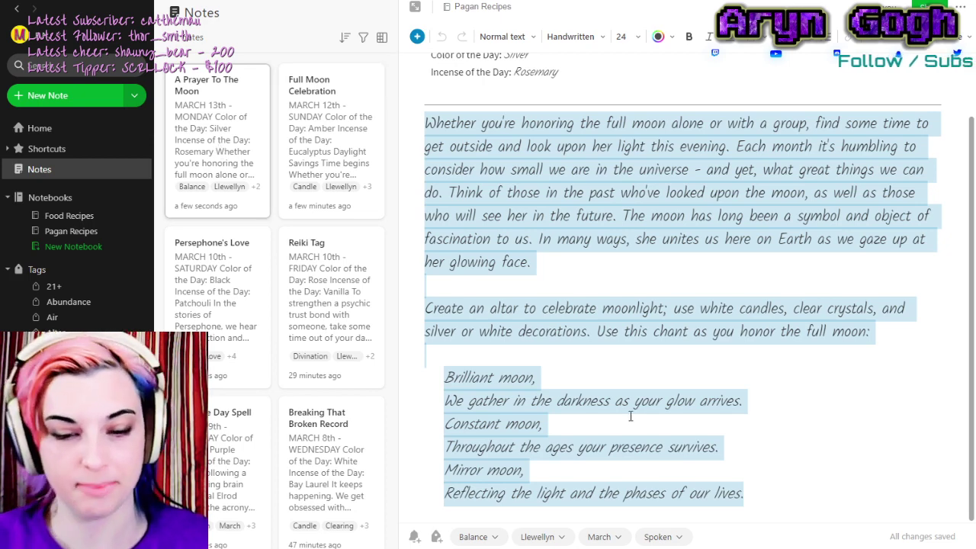
{"action": "type", "text": "As we know, the days of the"}
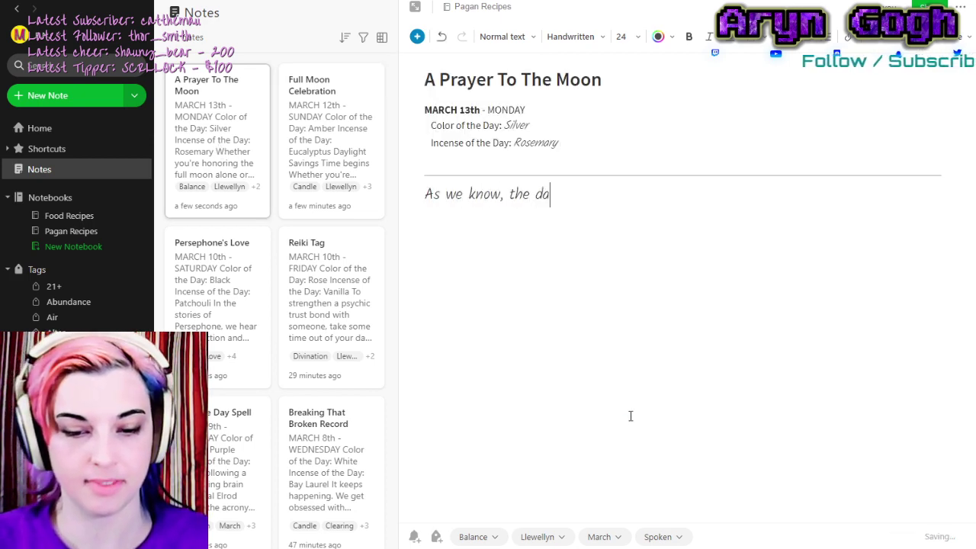
{"action": "type", "text": "are r"}
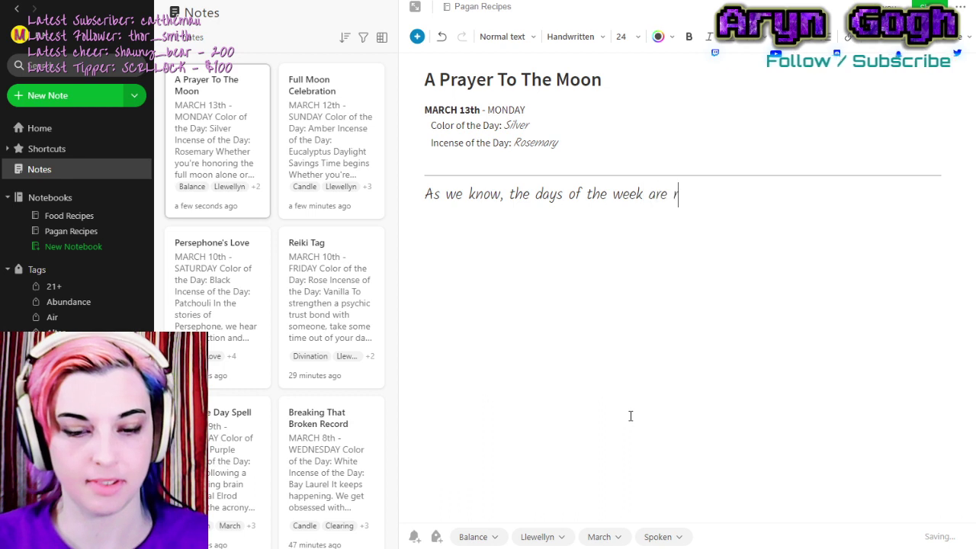
{"action": "type", "text": "ules be the old gods."}
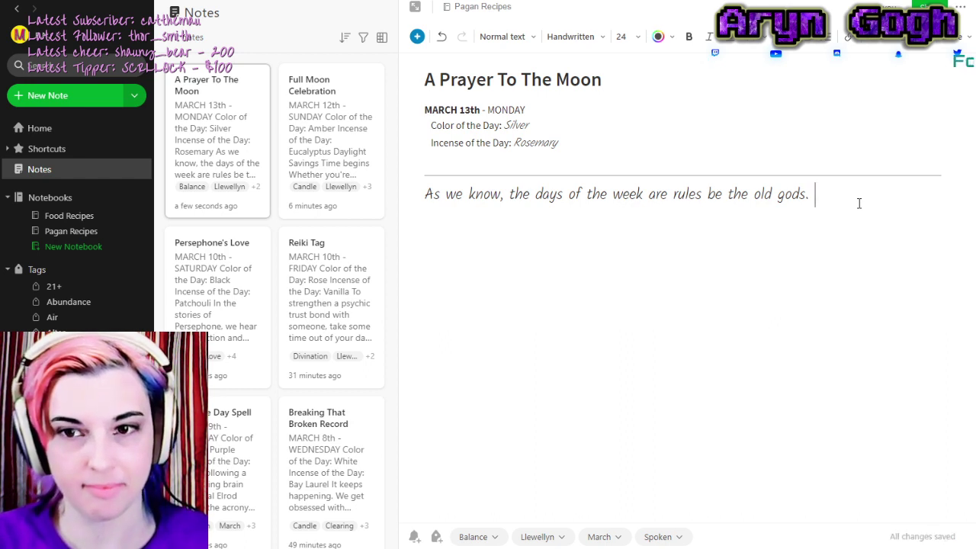
Continue the paragraph with "Monday is ruled by the moon, which", using a lowercase "moon".
{"action": "type", "text": "Mo"}
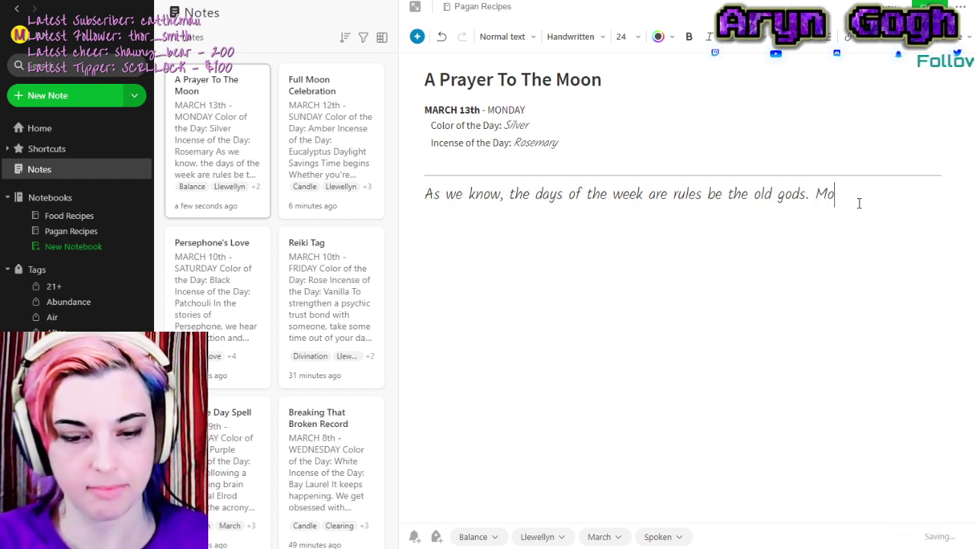
{"action": "type", "text": "nday is rules"}
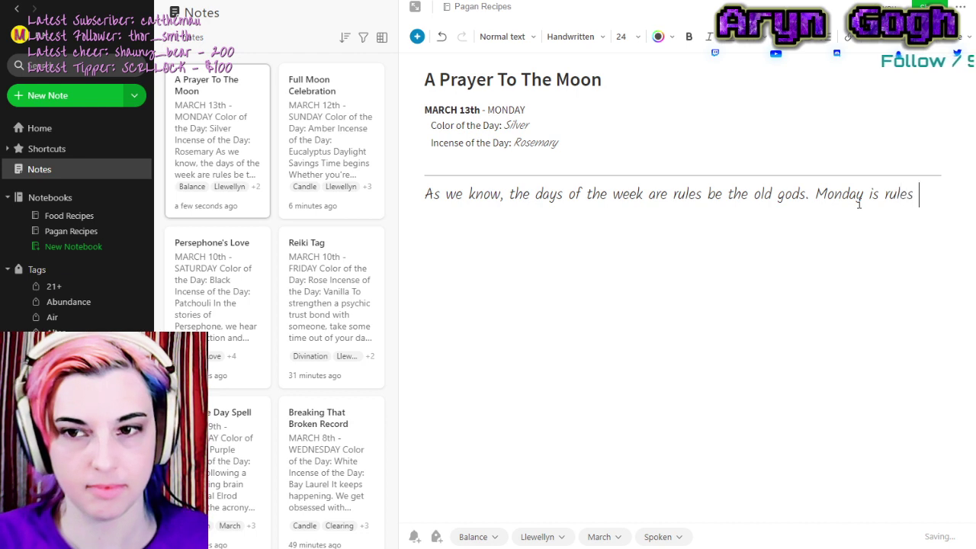
{"action": "key", "text": "BackSpace"}
{"action": "key", "text": "BackSpace"}
{"action": "type", "text": "d by the Moon"}
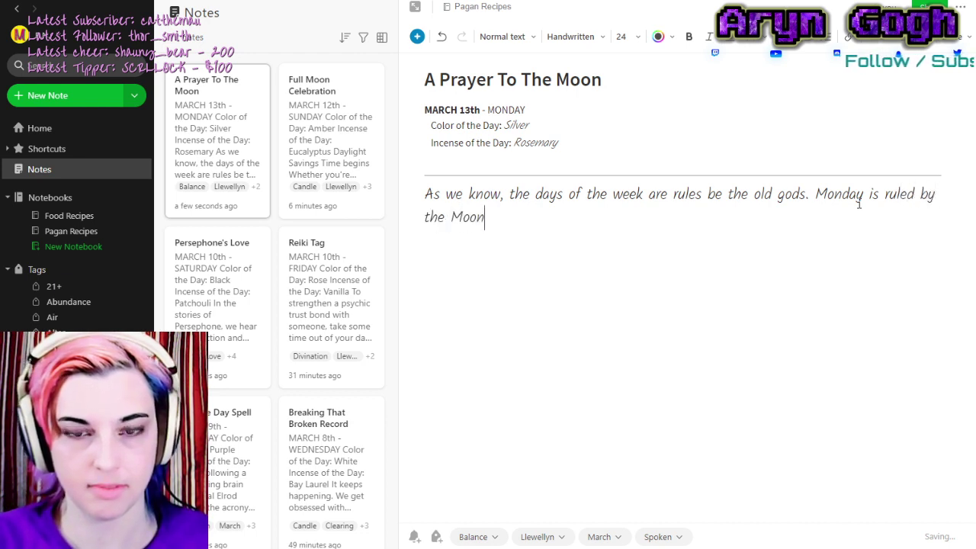
{"action": "key", "text": "BackSpace"}
{"action": "key", "text": "BackSpace"}
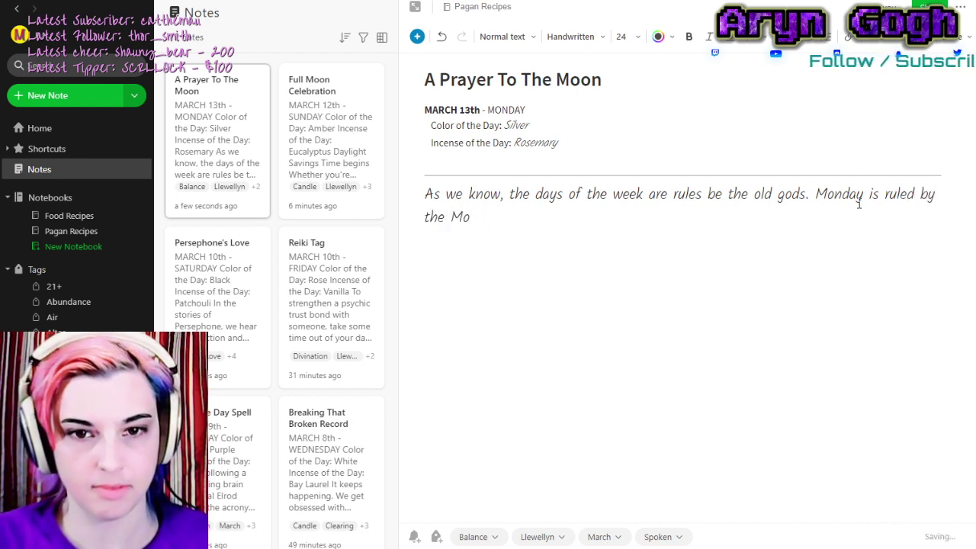
{"action": "key", "text": "BackSpace"}
{"action": "key", "text": "BackSpace"}
{"action": "type", "text": "moon, which "}
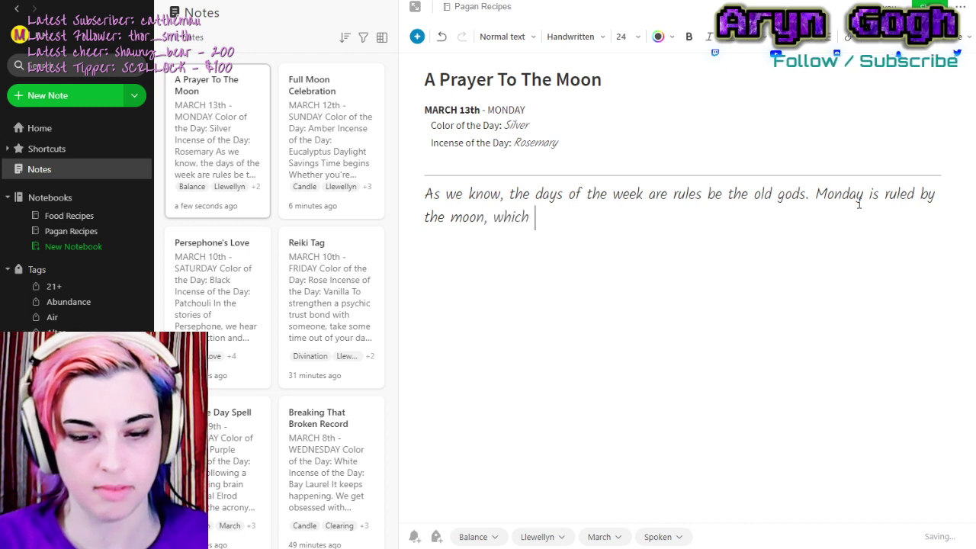
Complete the sentence about the moon with "is best known for it's changeability".
{"action": "type", "text": "is best know"}
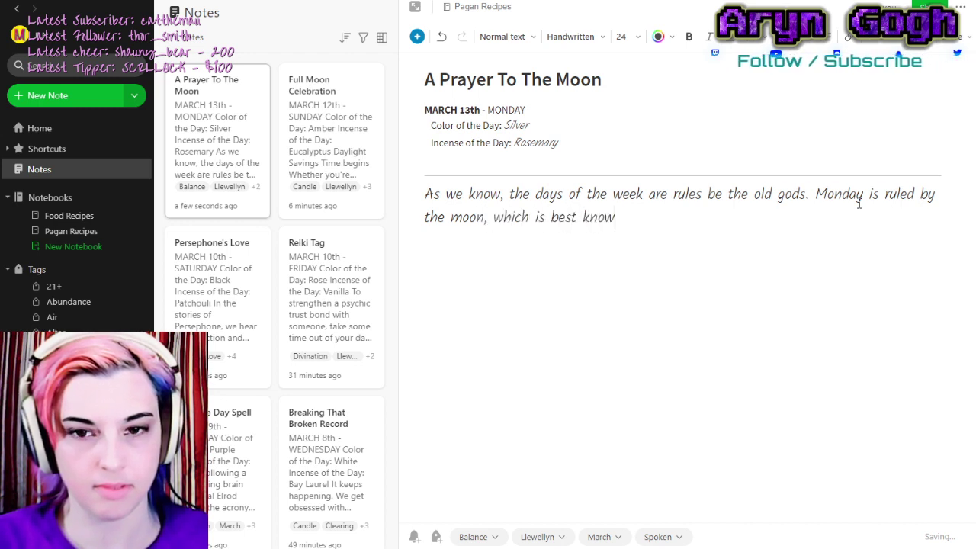
{"action": "type", "text": "n for his"}
{"action": "key", "text": "BackSpace"}
{"action": "key", "text": "BackSpace"}
{"action": "key", "text": "BackSpace"}
{"action": "type", "text": "iut"}
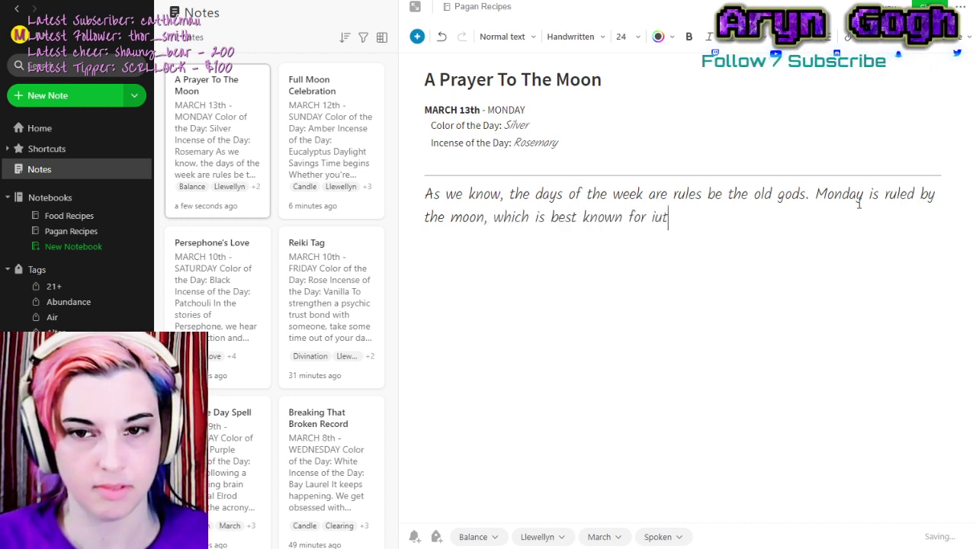
{"action": "key", "text": "BackSpace"}
{"action": "key", "text": "BackSpace"}
{"action": "type", "text": "t's change"}
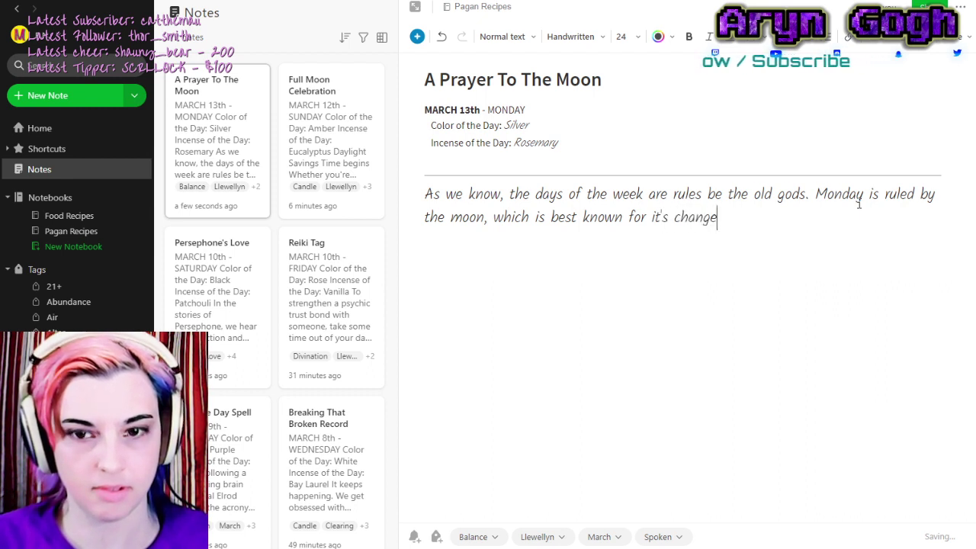
{"action": "type", "text": "abilit"}
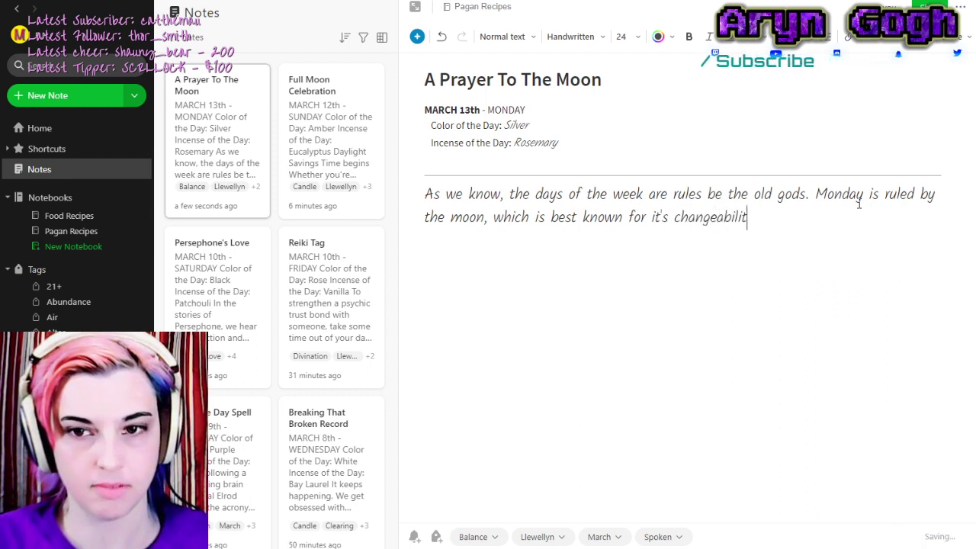
Finish the first paragraph with "We can look up in the sky and see it every night, waxing or waning.".
{"action": "type", "text": "y. We can look up in the sky"}
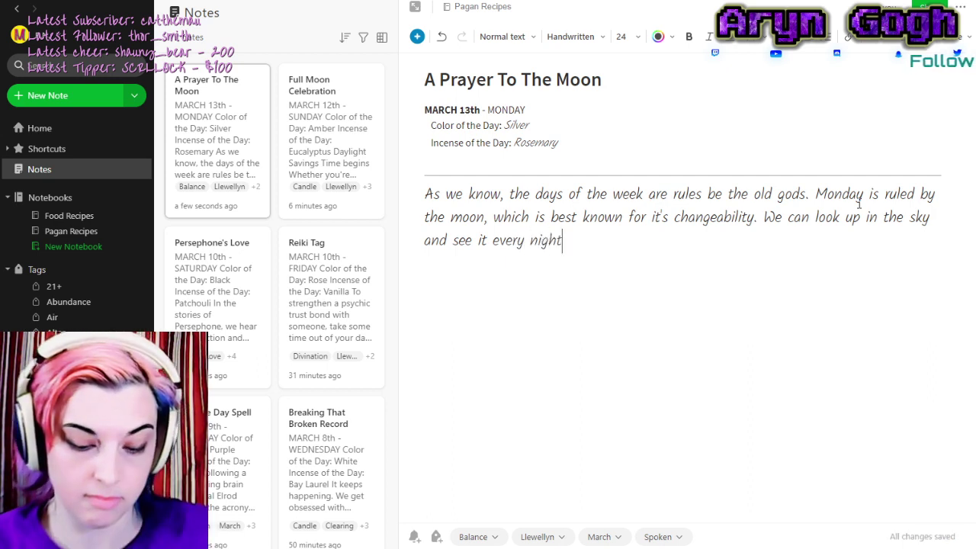
{"action": "type", "text": "ing o"}
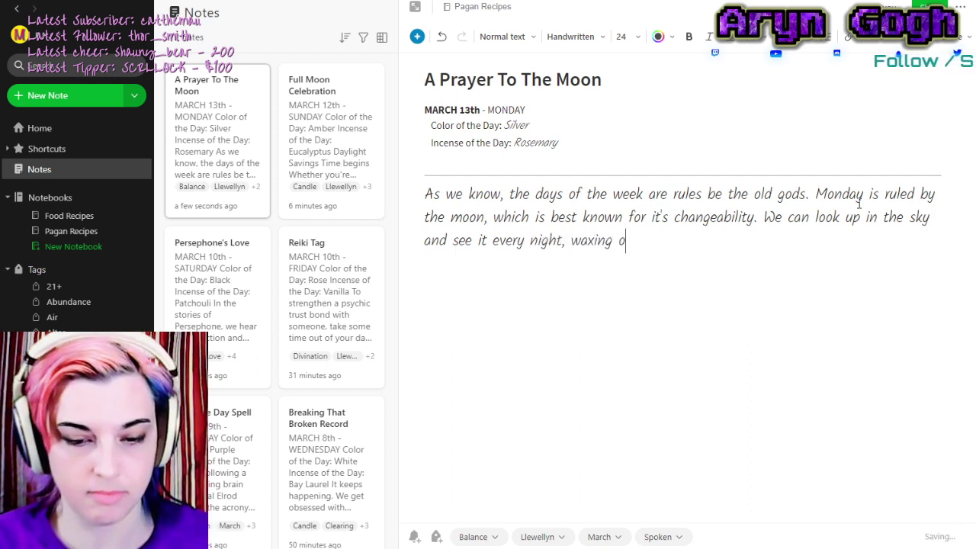
{"action": "type", "text": "r waning."}
Start a second paragraph after a blank line: "Sometimes we are alarmed by change. If you're facing a change that alarms you, go".
{"action": "key", "text": "Return"}
{"action": "key", "text": "Return"}
{"action": "type", "text": "Some"}
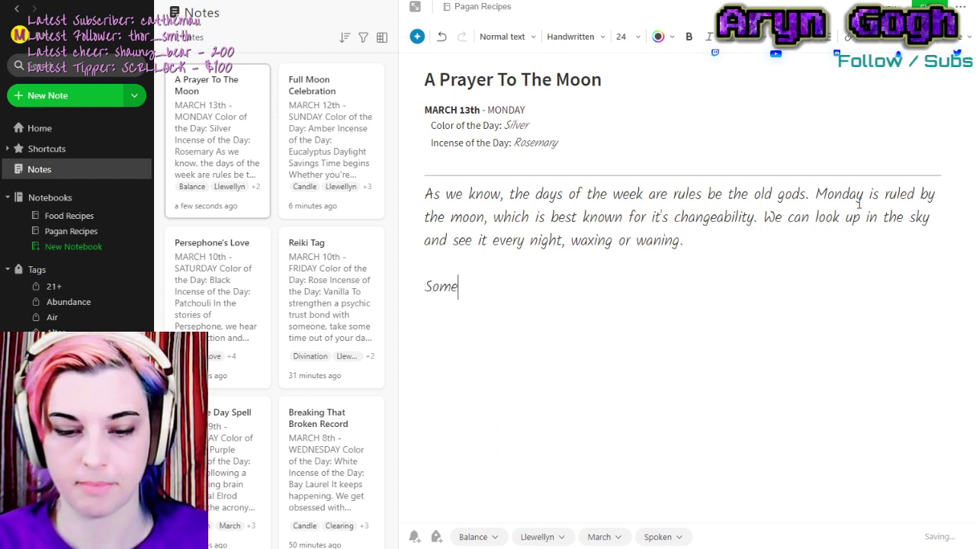
{"action": "type", "text": "times we a"}
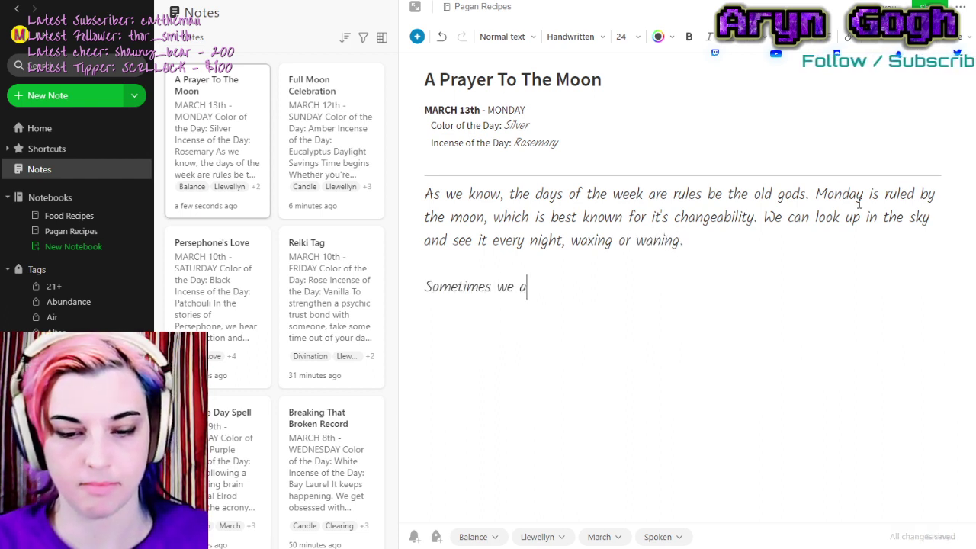
{"action": "type", "text": "re alarmed by "}
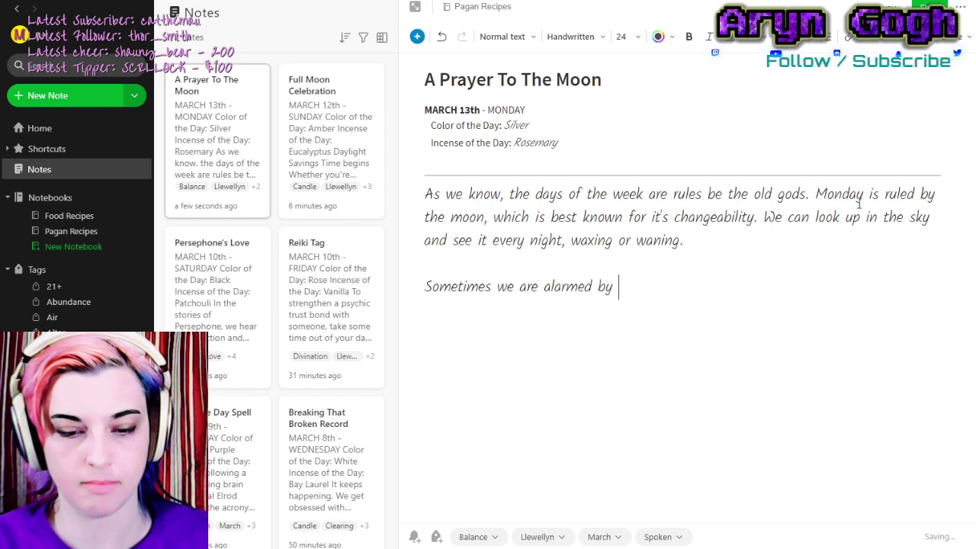
{"action": "type", "text": "change. If you're "}
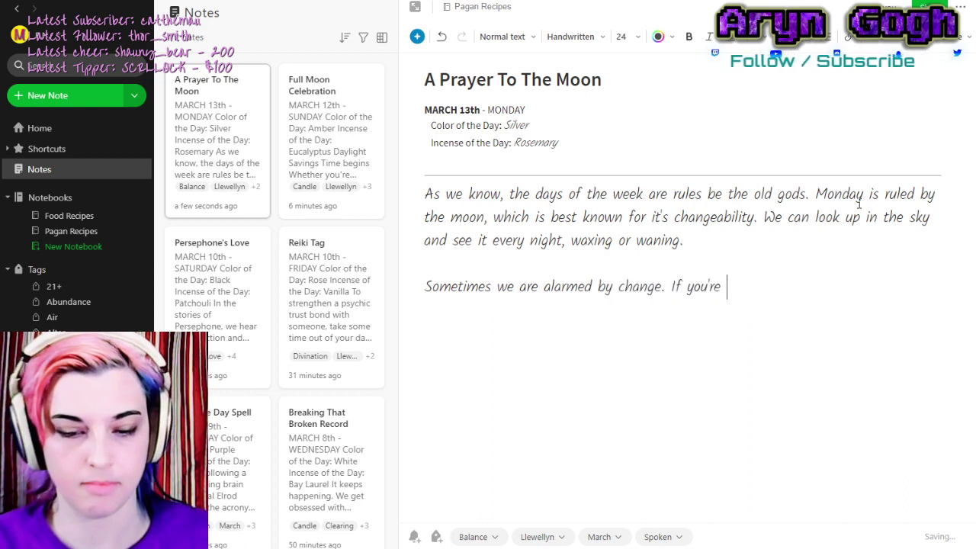
{"action": "type", "text": "facing a change that"}
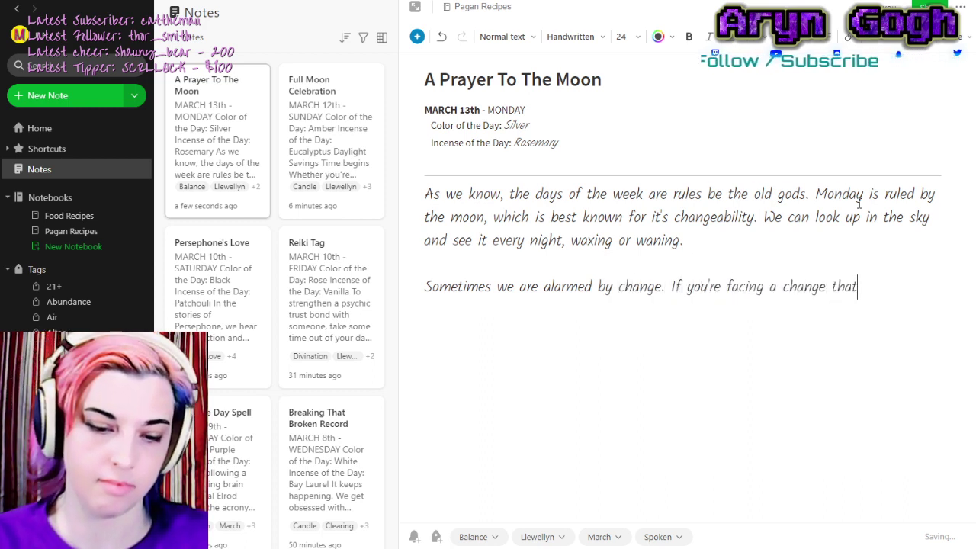
{"action": "type", "text": " alarms you, go "}
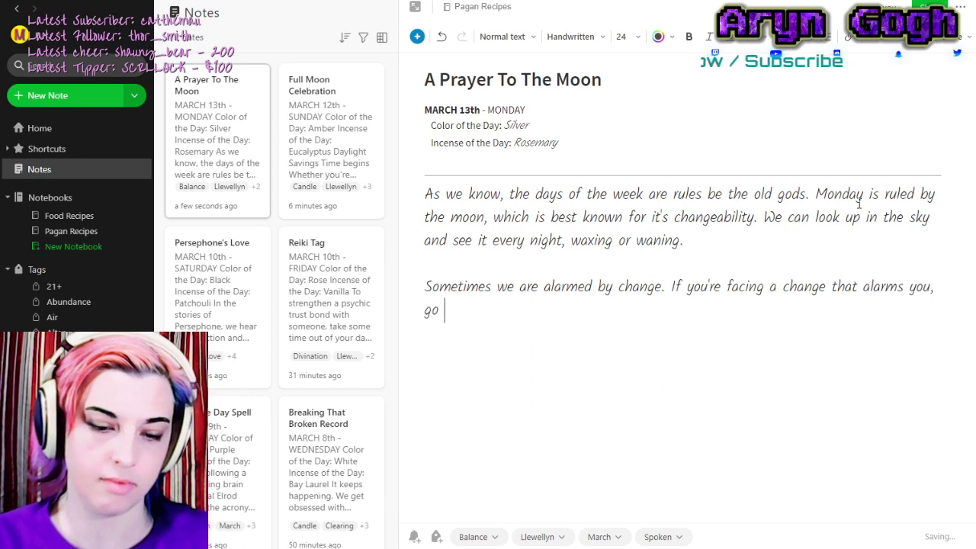
Continue the second paragraph with "outside on a Monday night, contemplate the moon for a minute or two,".
{"action": "type", "text": "outside on a m"}
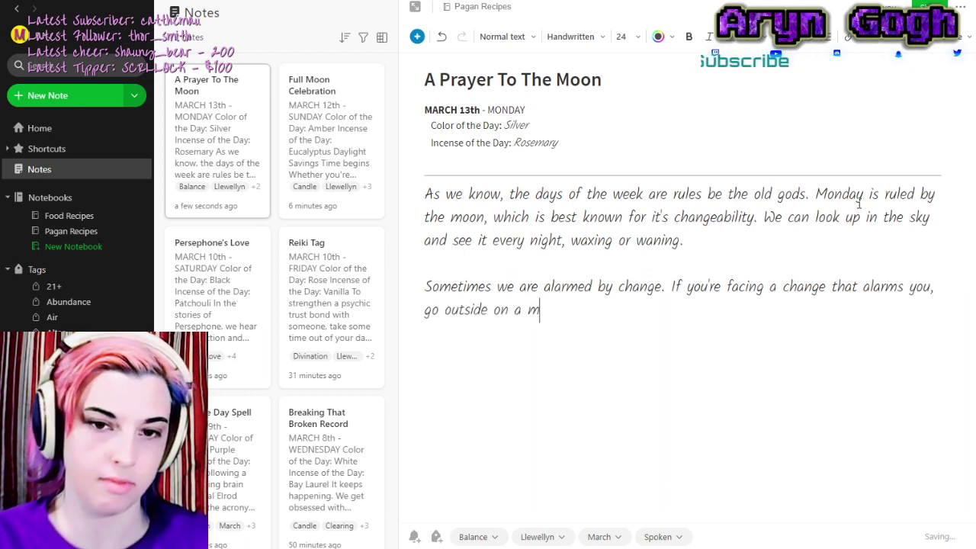
{"action": "key", "text": "BackSpace"}
{"action": "type", "text": "Monday"}
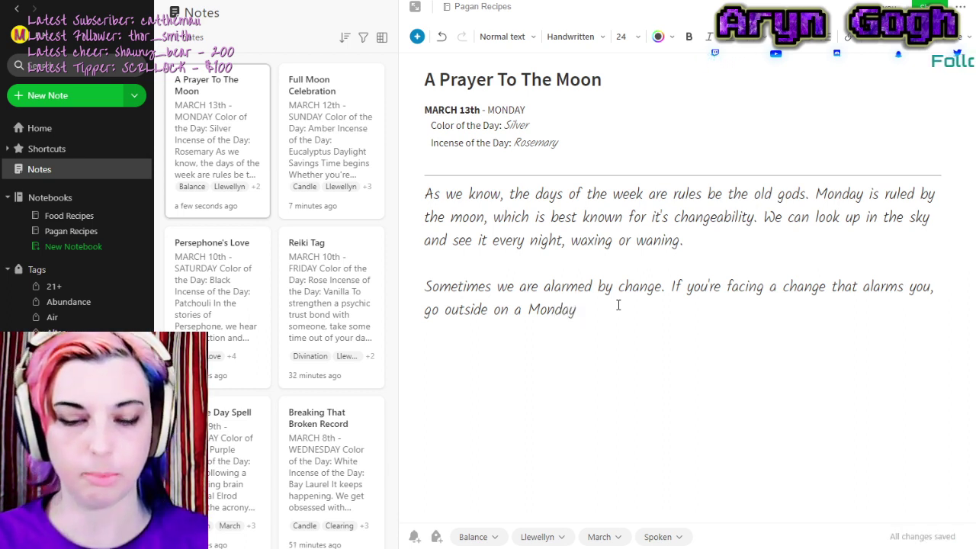
{"action": "type", "text": "night"}
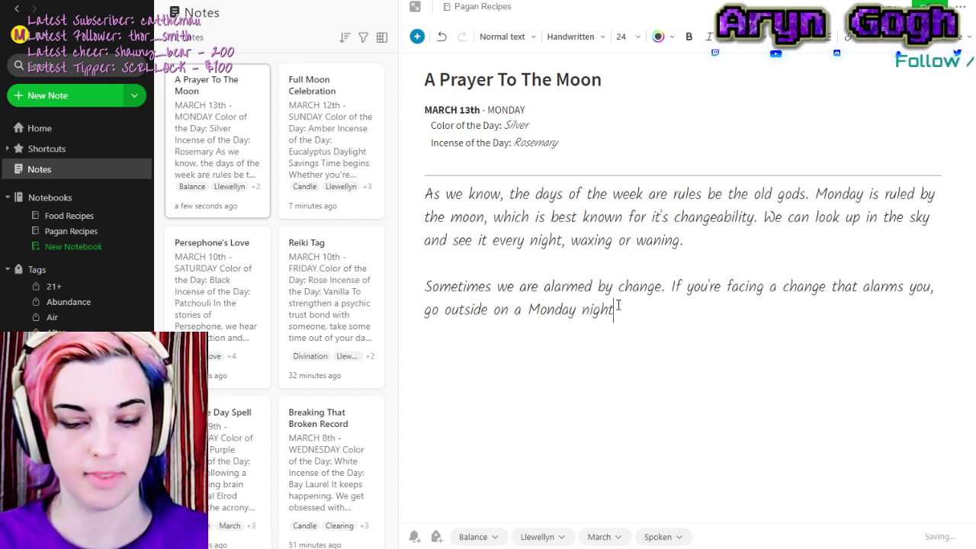
{"action": "type", "text": ", contempla"}
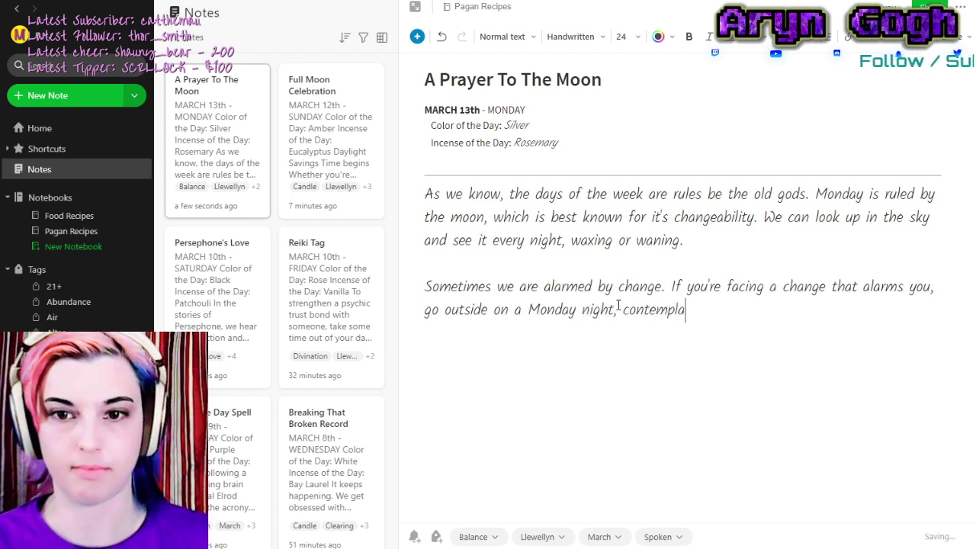
{"action": "type", "text": "te the moo"}
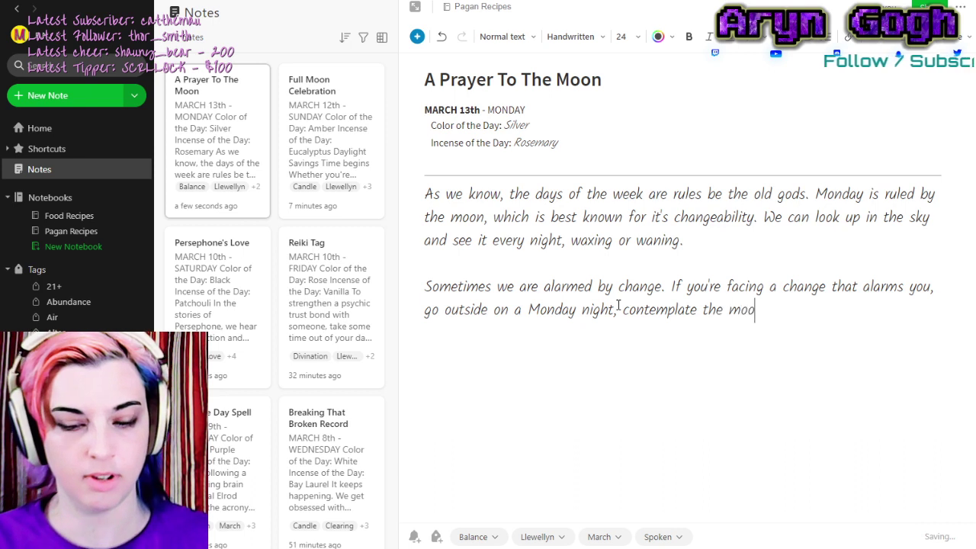
{"action": "type", "text": "n for a minute or"}
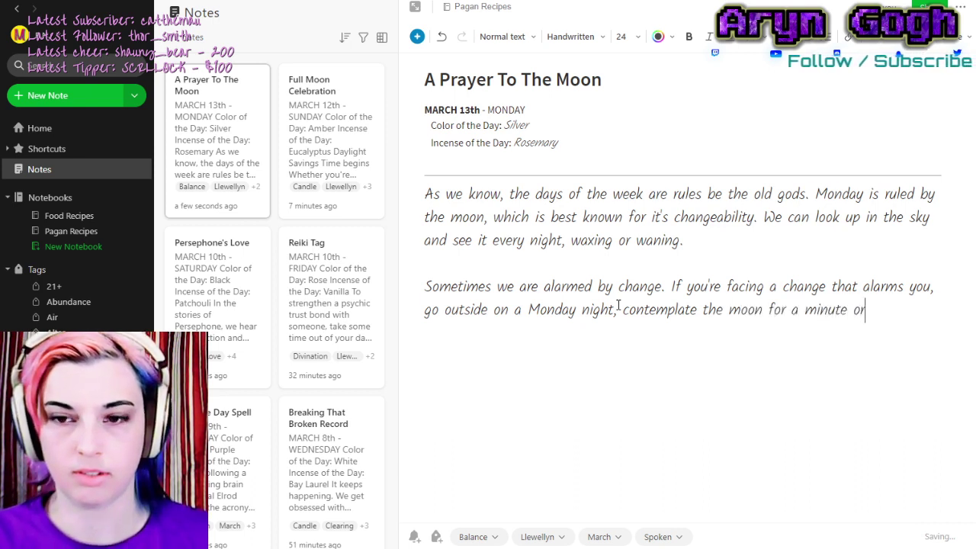
{"action": "type", "text": " two, t"}
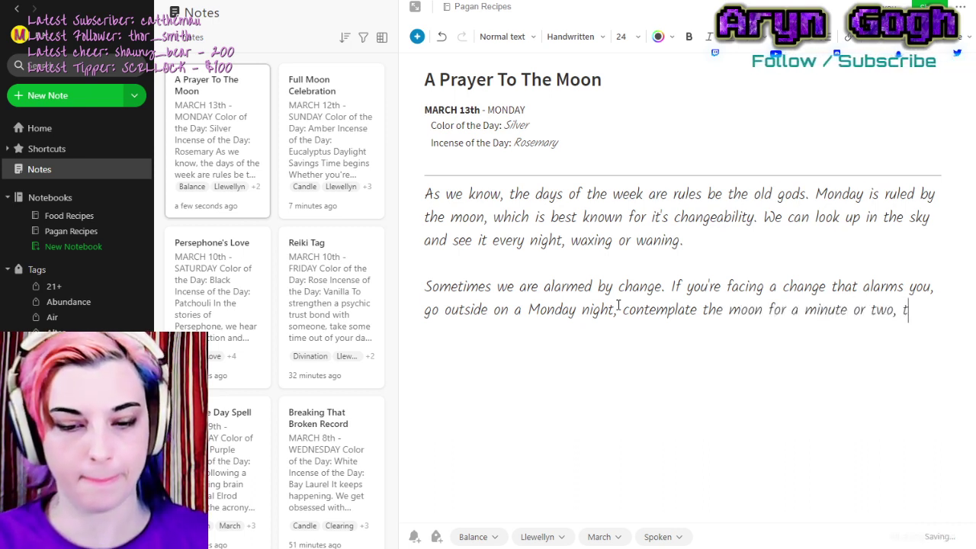
Conclude with "then ask the moon or any god or goddess who rules the moon (such as Hecate, Diana, Mani, or Chandra) to prepare you for change:".
{"action": "type", "text": "hen ask the moon or a"}
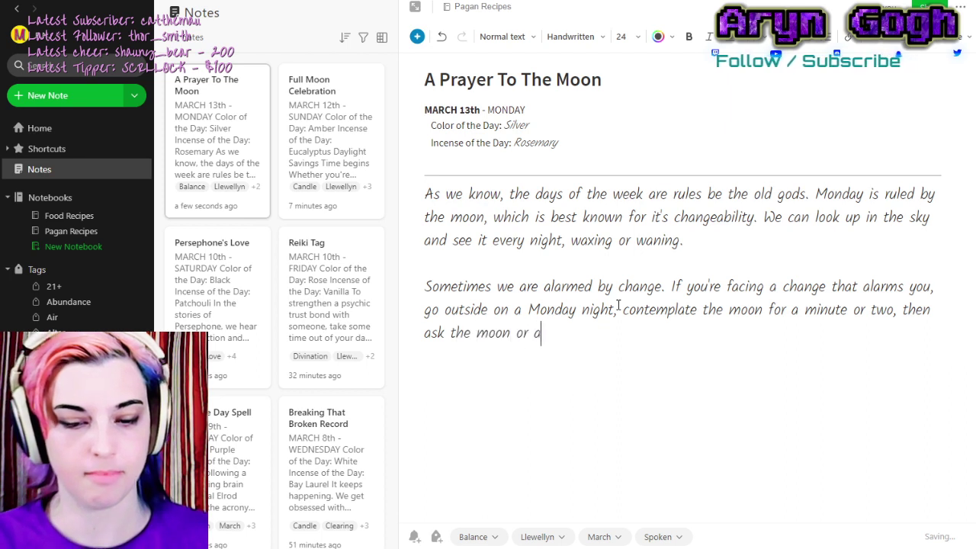
{"action": "type", "text": "ny god or godde"}
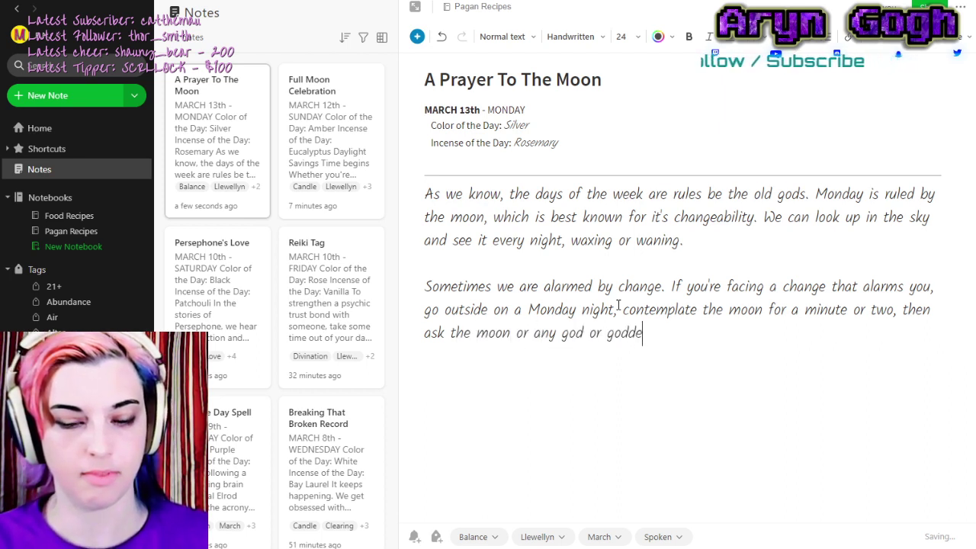
{"action": "type", "text": "ss who rules the m"}
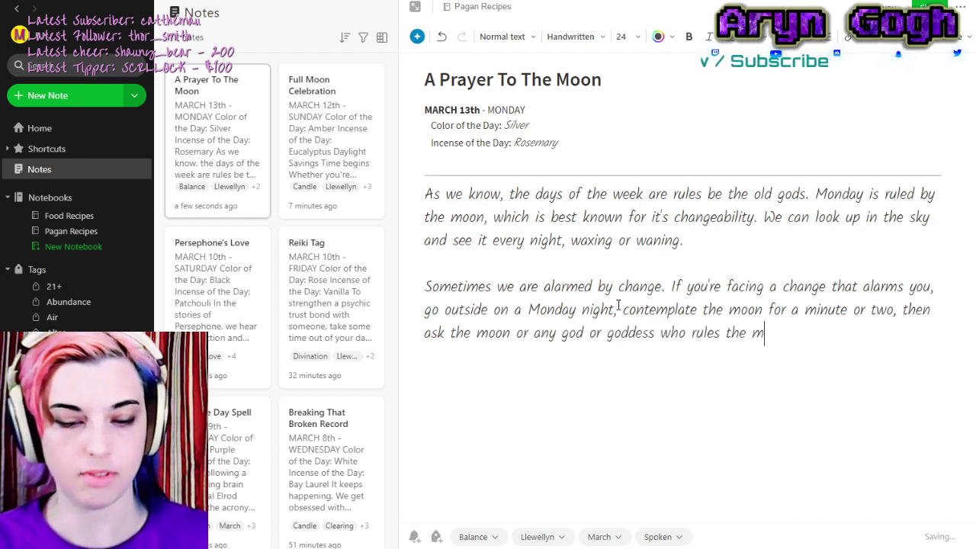
{"action": "type", "text": "oon (such as Hecate, Diana, Mani, or Chandra"}
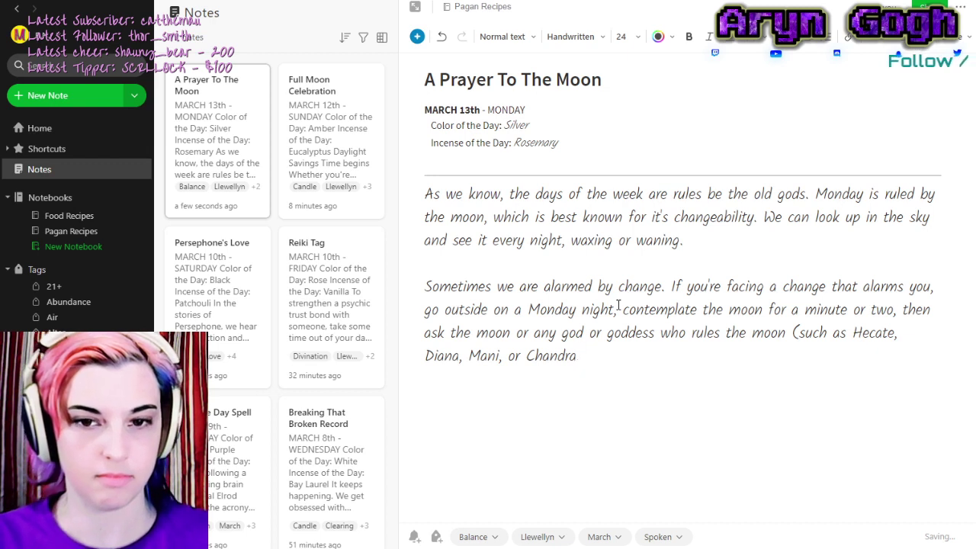
{"action": "type", "text": ") to prepare you for change:"}
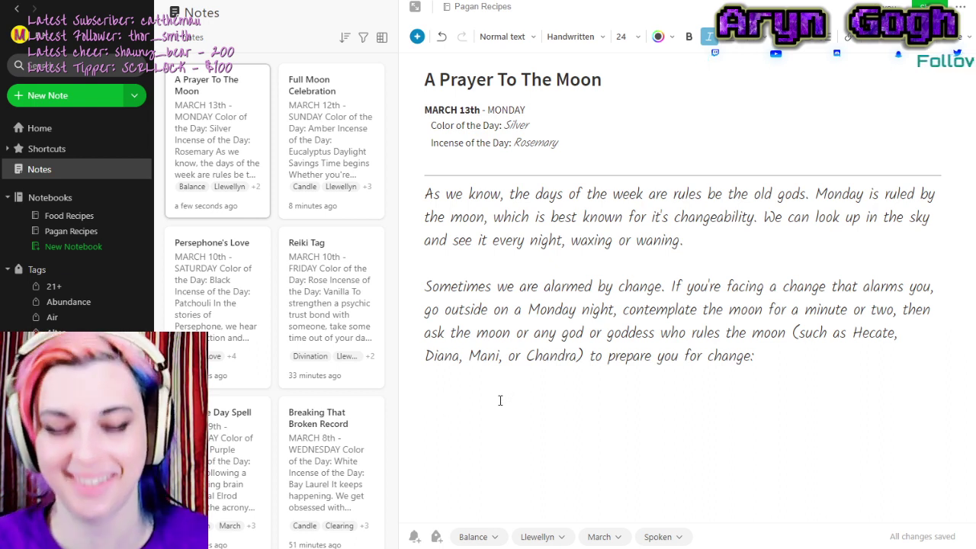
Begin the indented italic prayer below the second paragraph with "Blessed (moon or goddess or god), help me".
{"action": "type", "text": "les"}
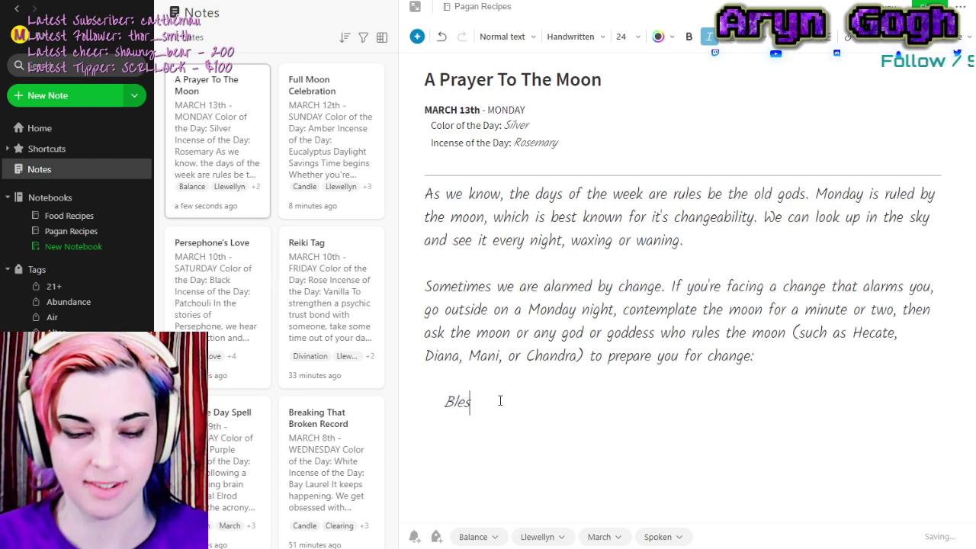
{"action": "type", "text": "sed (moon"}
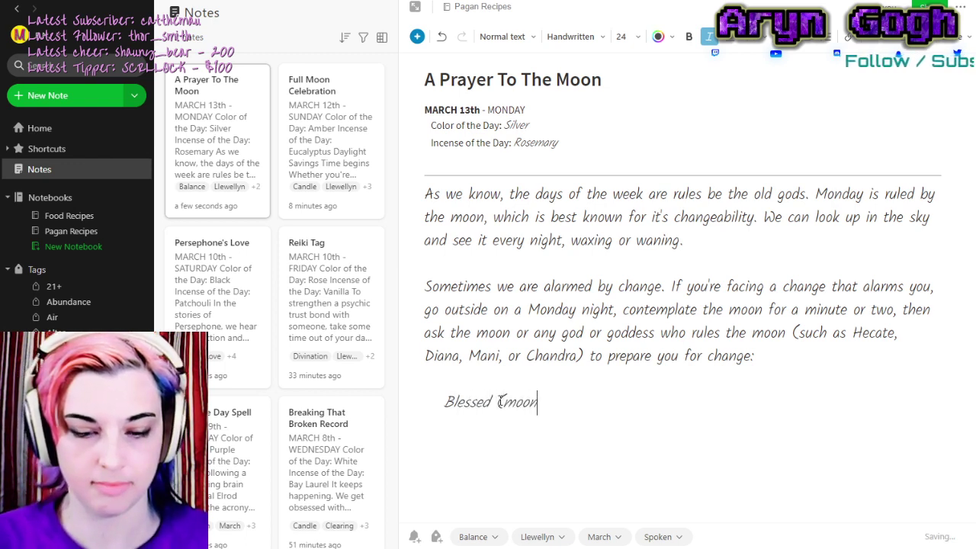
{"action": "type", "text": " or goddess"}
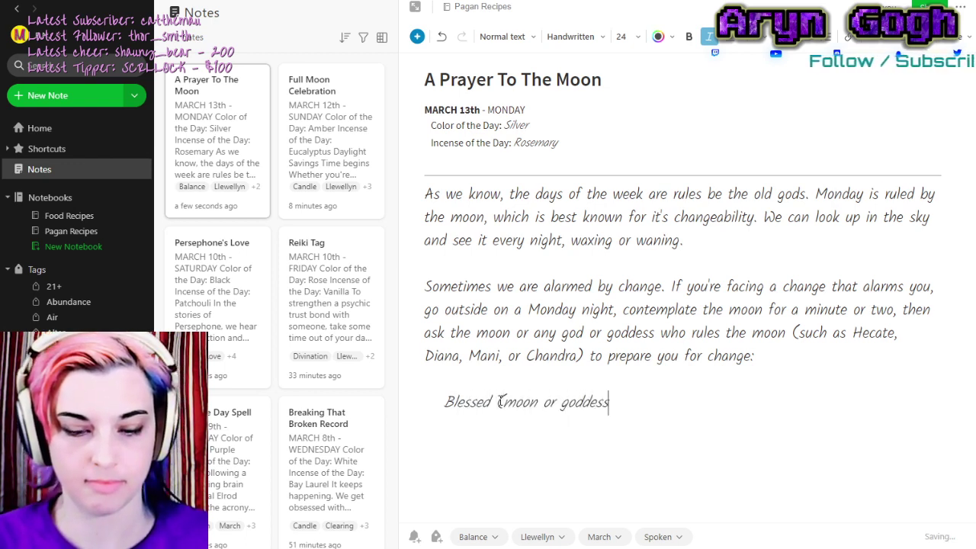
{"action": "type", "text": " or god), he"}
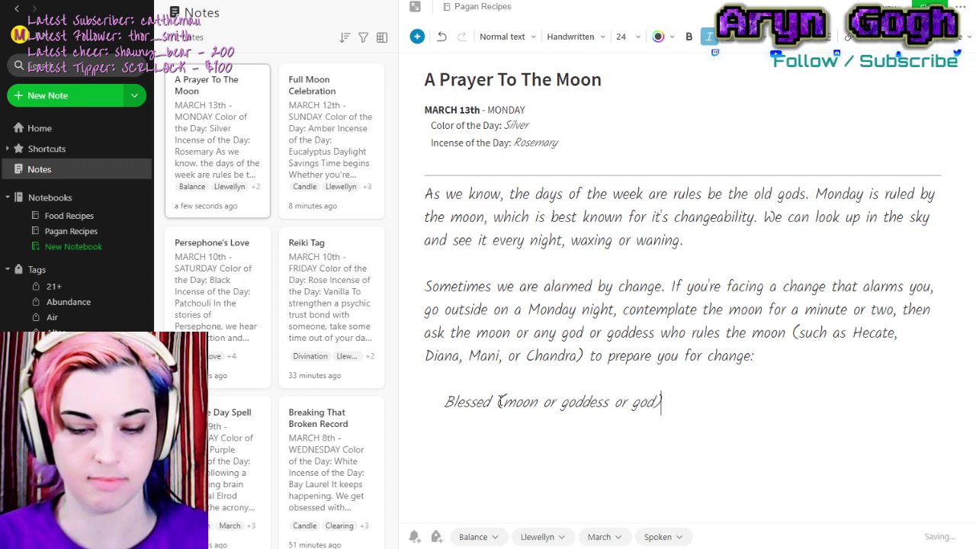
{"action": "type", "text": "lp me un"}
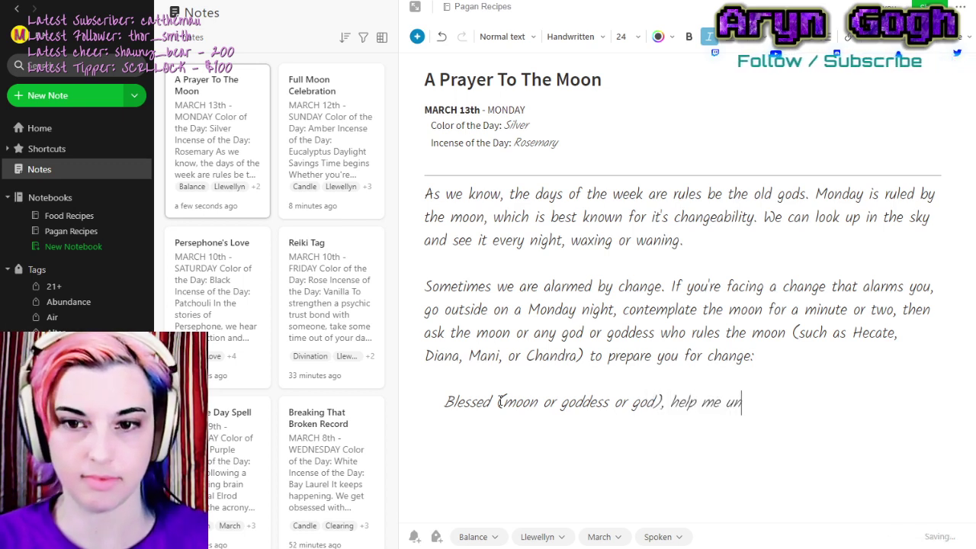
Continue the prayer with "understand the change I see ahead and prepare me for it. As you move through your phases, you change every night".
{"action": "type", "text": "derstand the changte"}
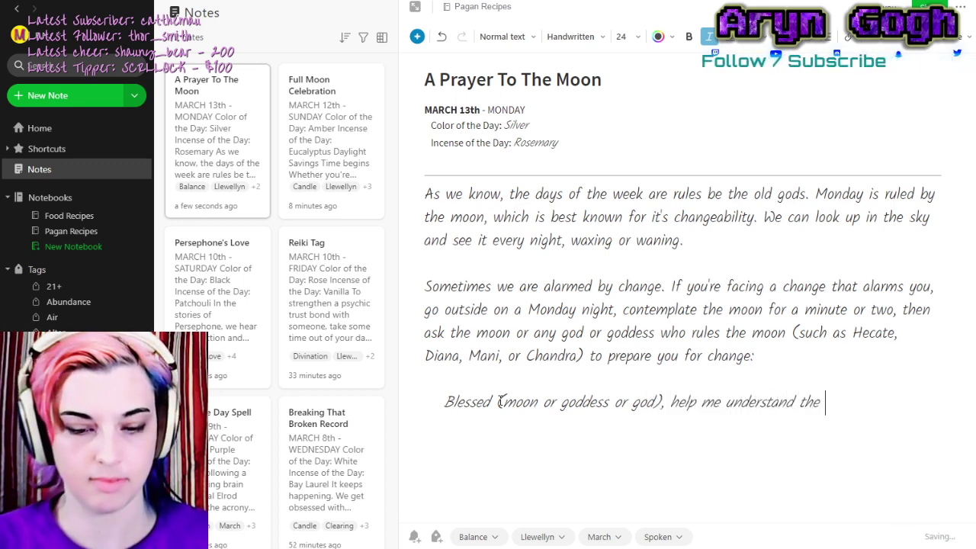
{"action": "key", "text": "BackSpace"}
{"action": "key", "text": "BackSpace"}
{"action": "type", "text": "e I s"}
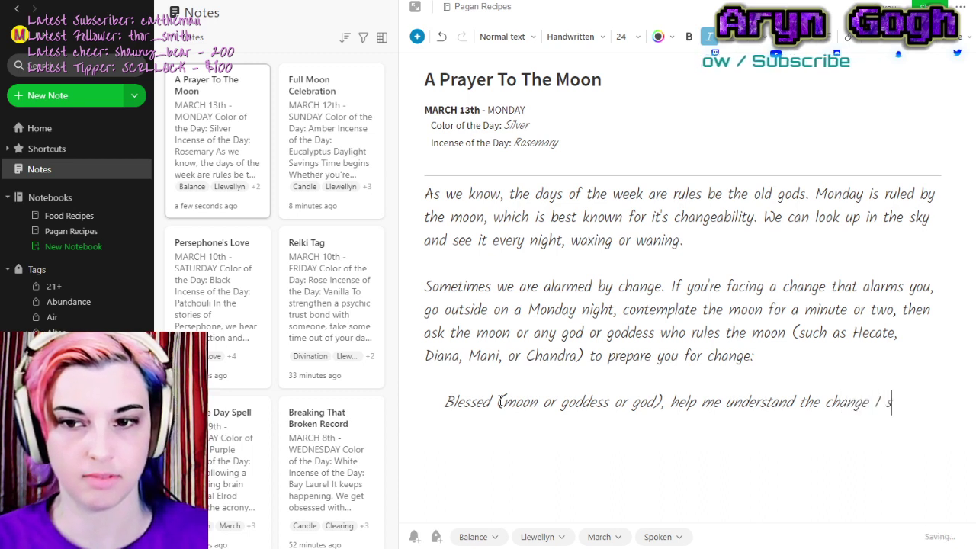
{"action": "type", "text": "ee ahead and pr"}
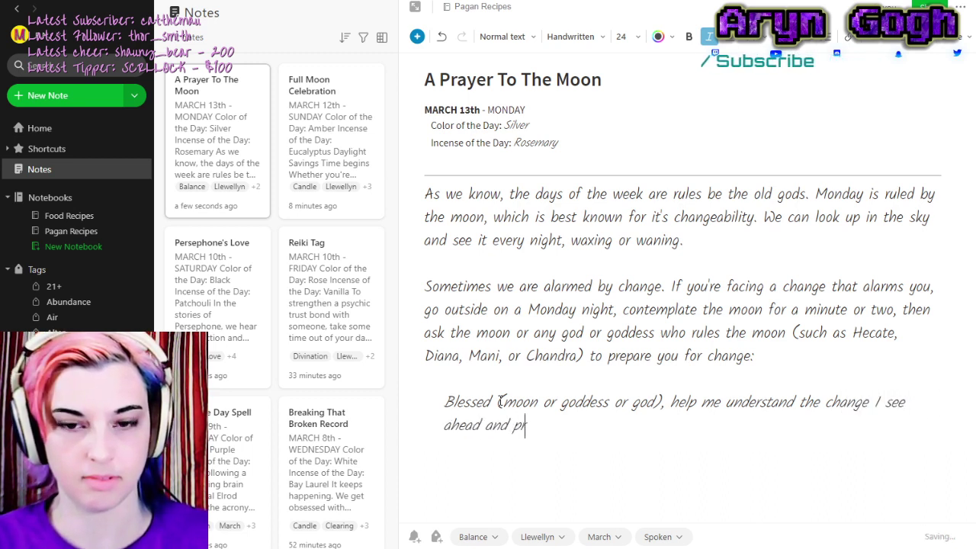
{"action": "type", "text": "epare me for"}
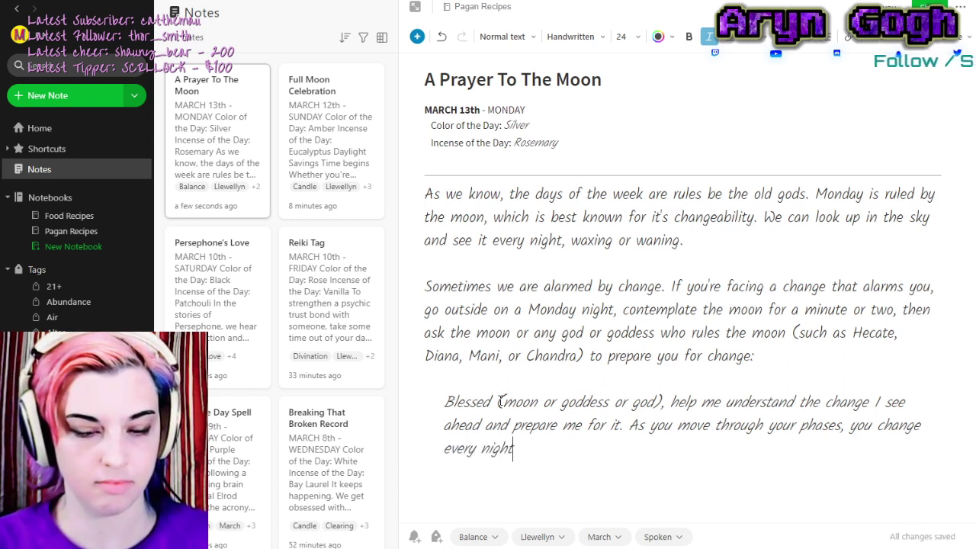
Continue the indented prayer after "every night" with ", yet even when part of you is dark, you are always whole".
{"action": "type", "text": ", yet even when "}
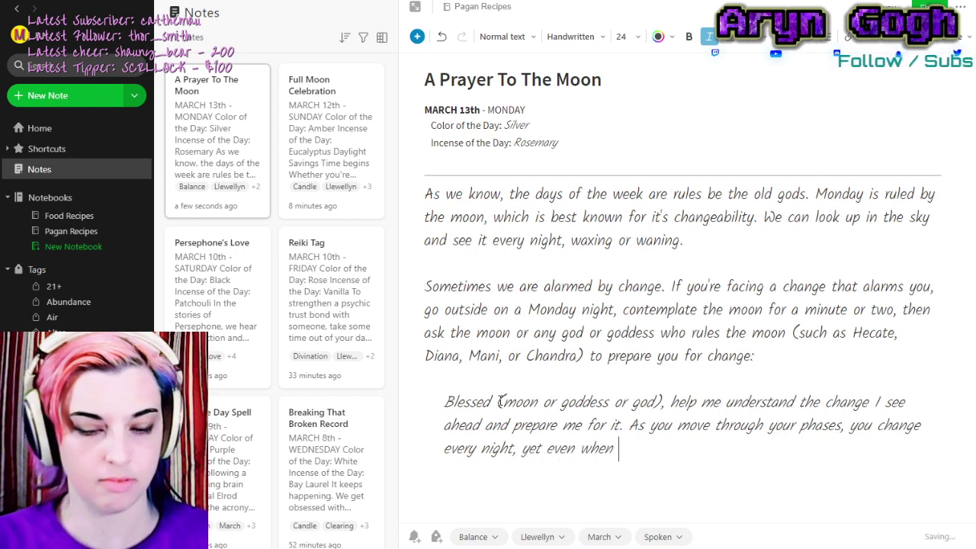
{"action": "type", "text": "part of y"}
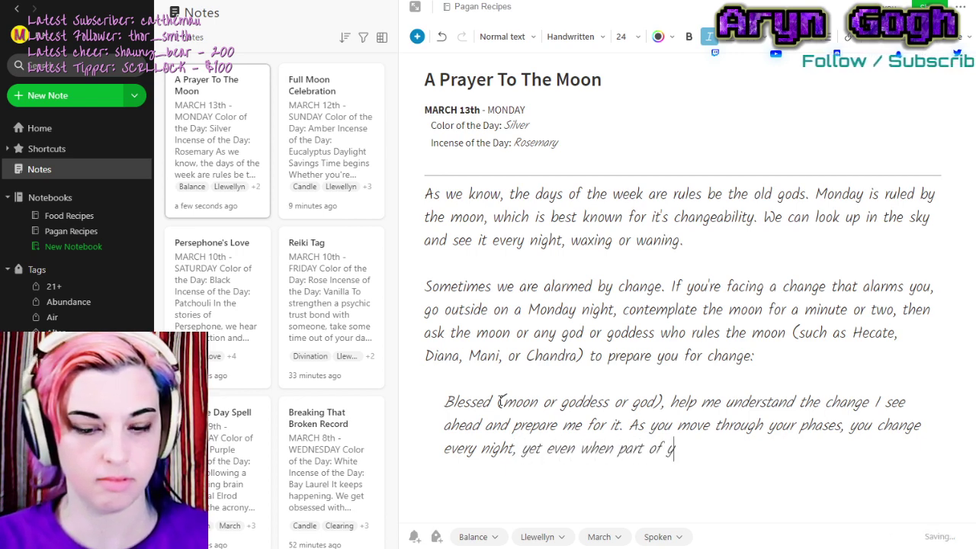
{"action": "type", "text": "ou is dark, "}
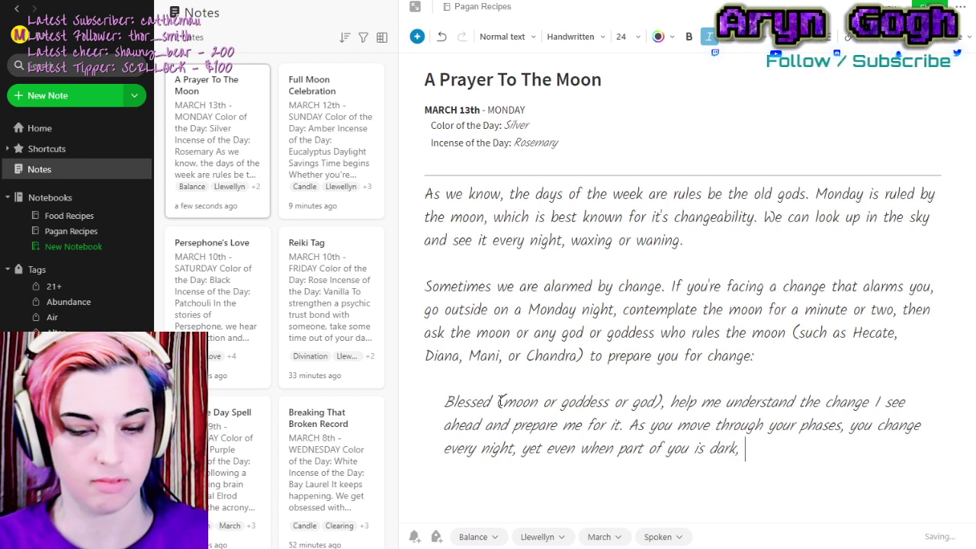
{"action": "type", "text": "you are always "}
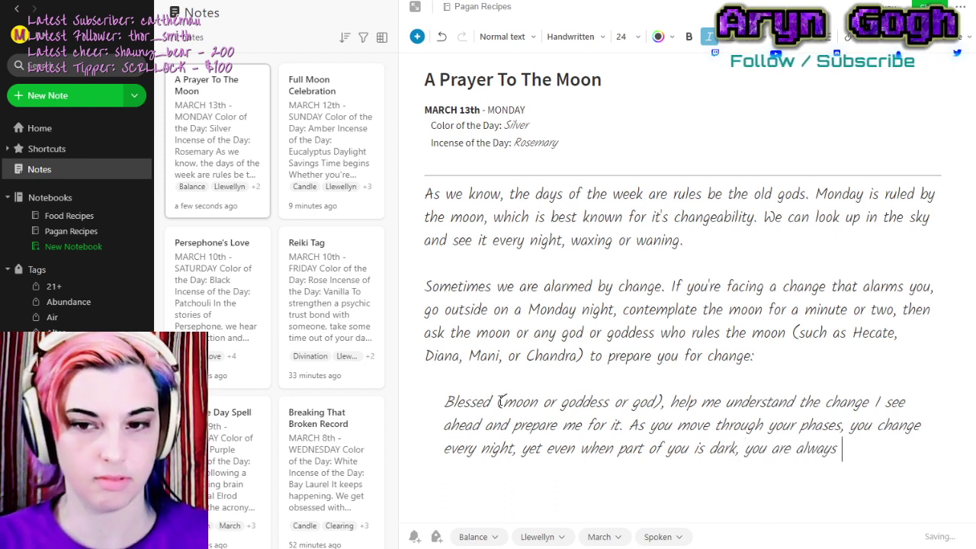
{"action": "type", "text": "whole"}
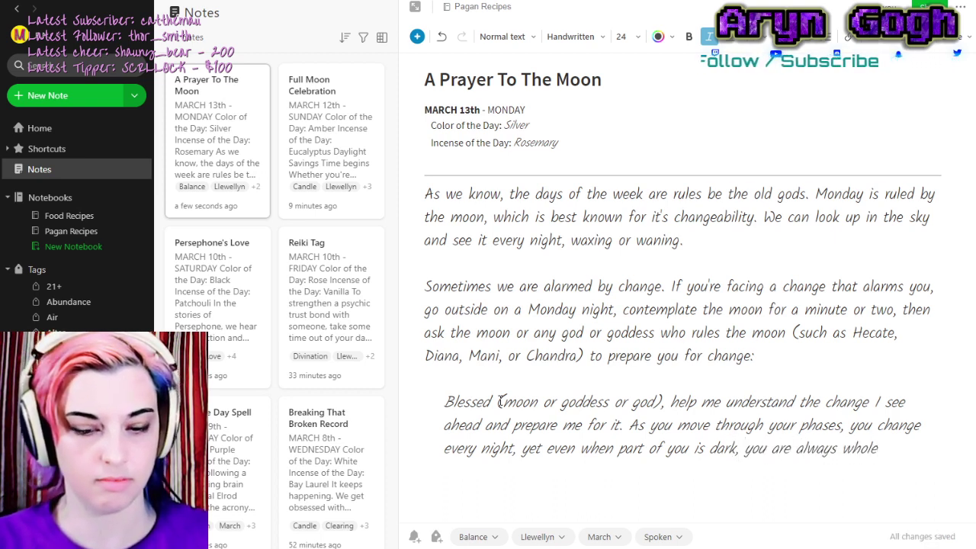
Finish the prayer with "! Help me to remember that I am always whole and that change can be positive.".
{"action": "type", "text": "! Help me to"}
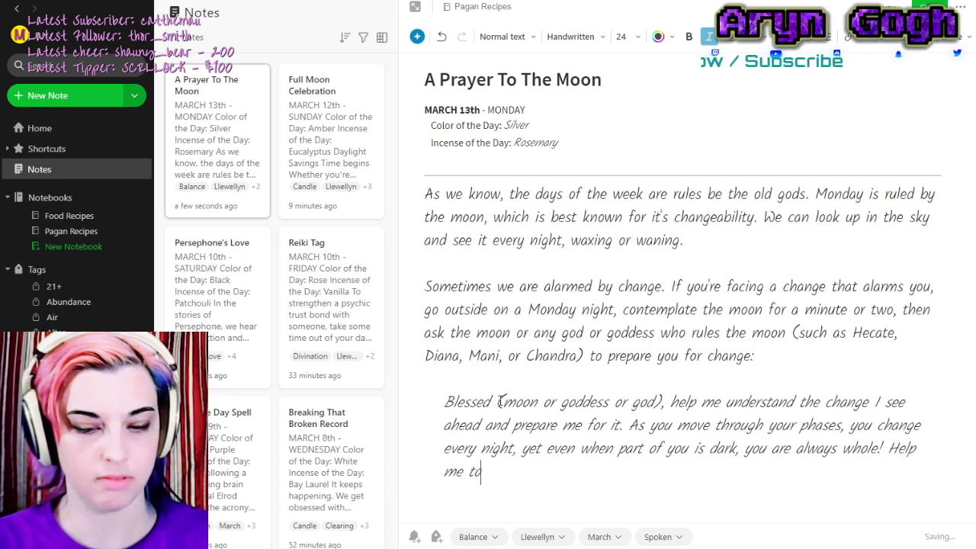
{"action": "type", "text": " rememb"}
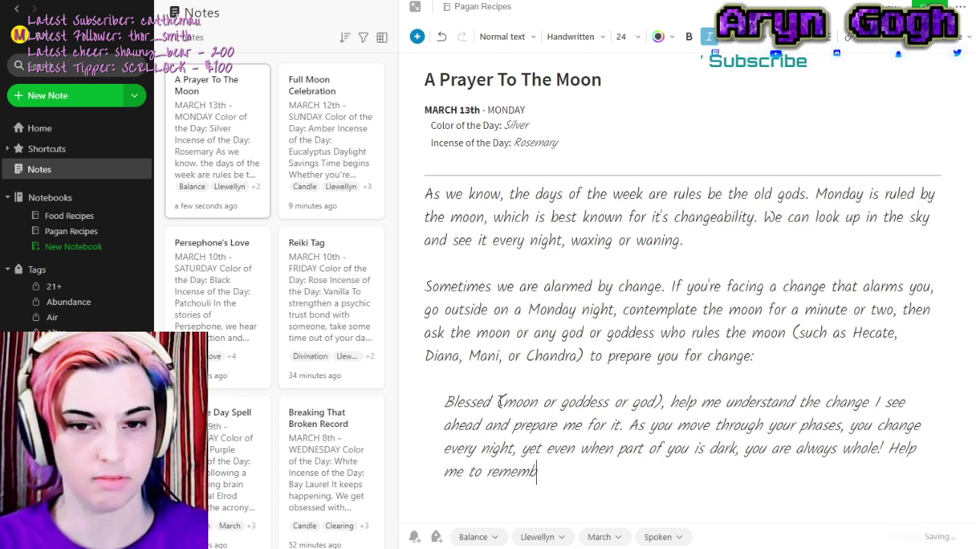
{"action": "type", "text": "er that I am always whole and that change can be positive."}
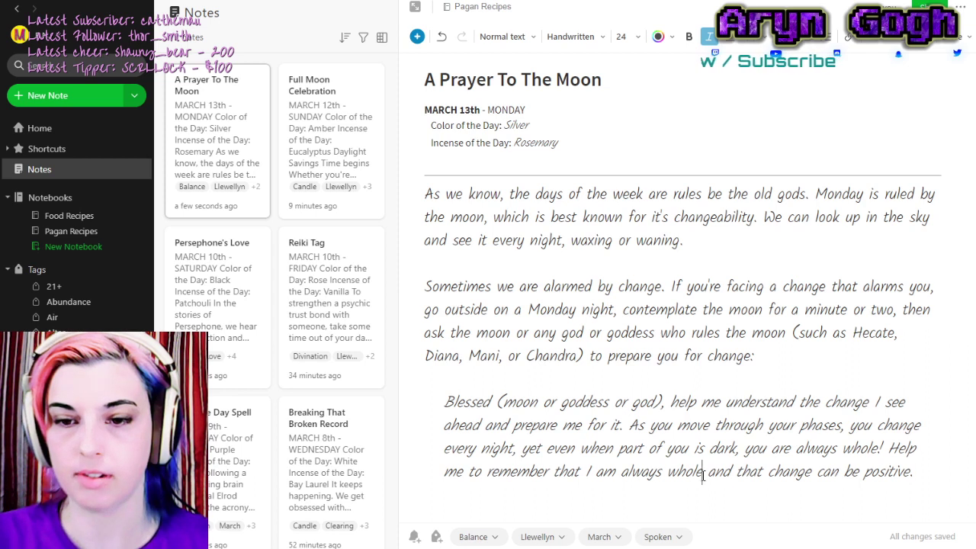
{"action": "left_click_drag", "start_coordinate": [702, 472], "coordinate": [445, 472]}
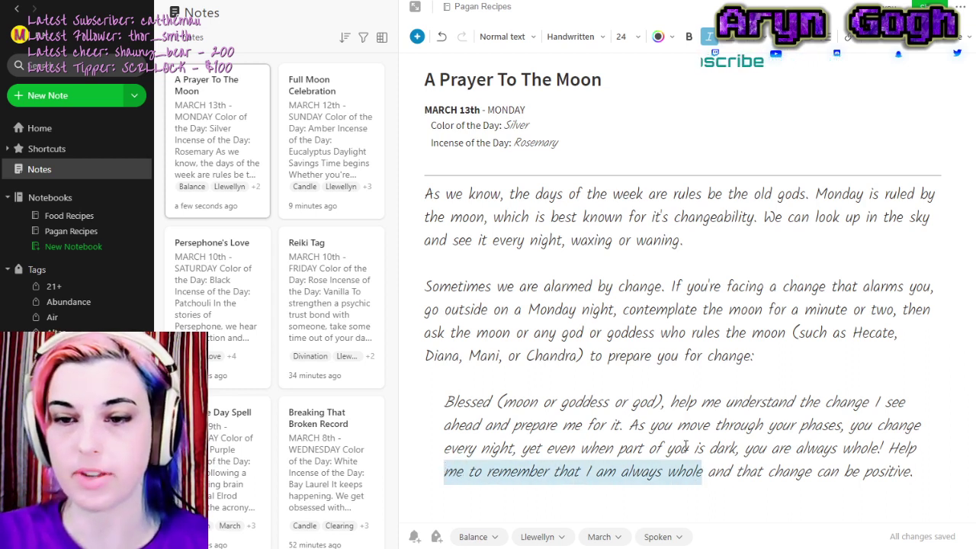
{"action": "left_click_drag", "start_coordinate": [686, 448], "coordinate": [886, 442]}
{"action": "left_click", "coordinate": [887, 447]}
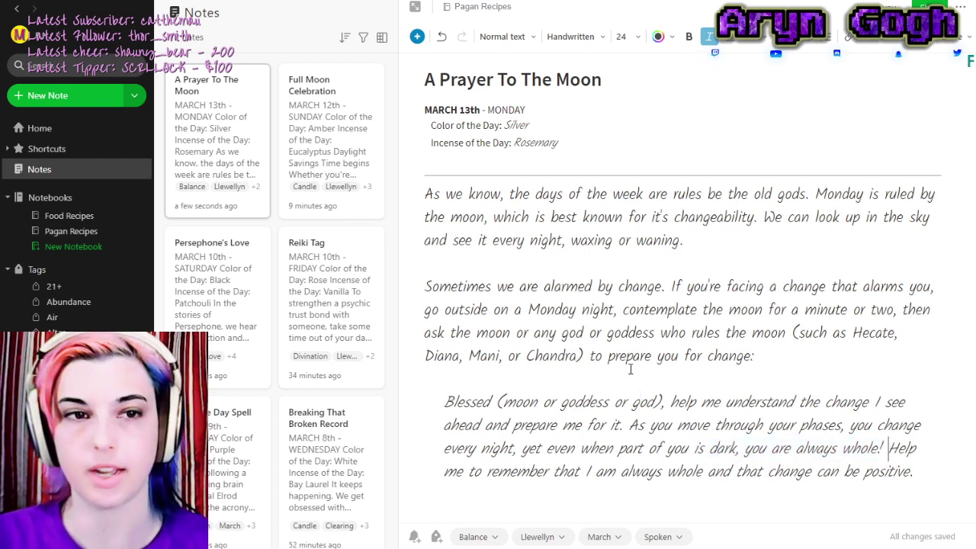
Duplicate the "A Prayer To The Moon" note and add the Tarot tag to the copy.
{"action": "left_click", "coordinate": [239, 168]}
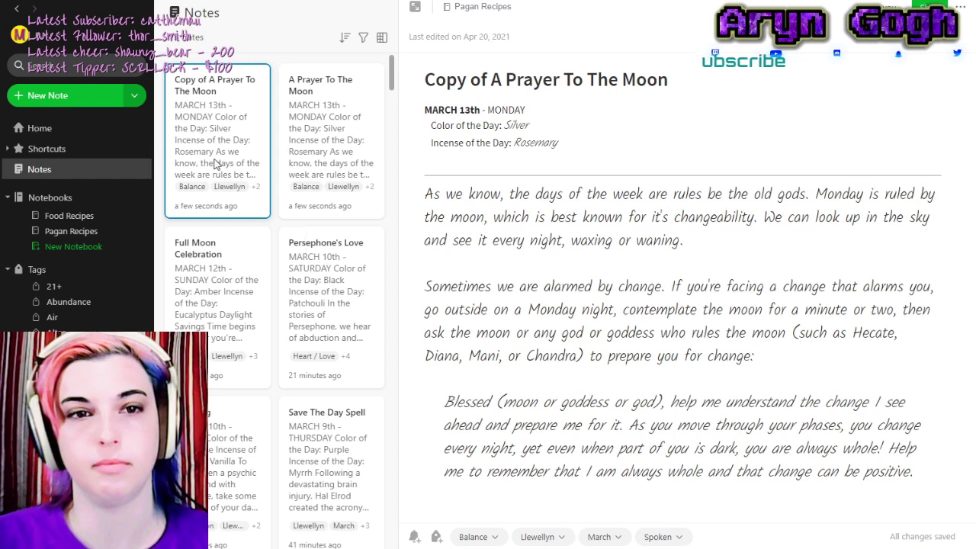
{"action": "key", "text": "ctrl+alt+t"}
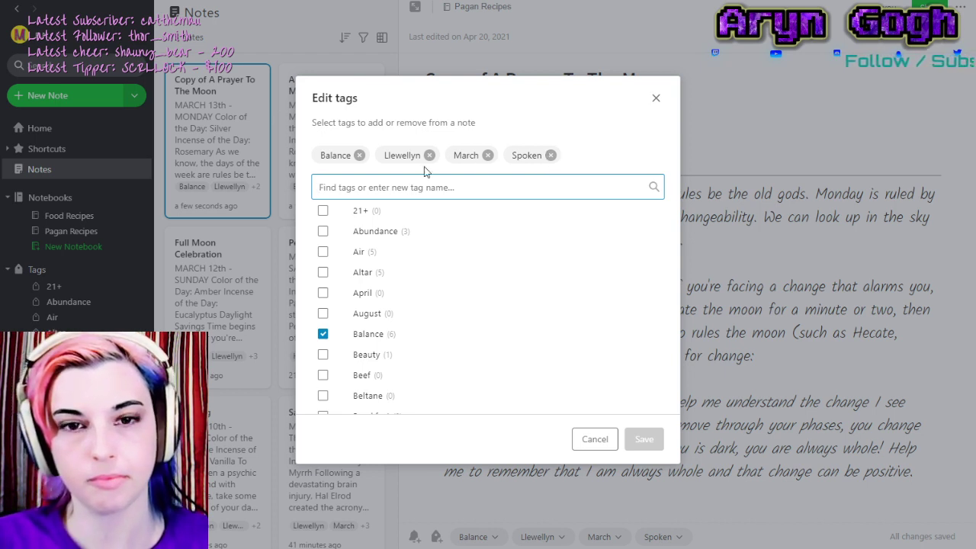
{"action": "type", "text": "ta"}
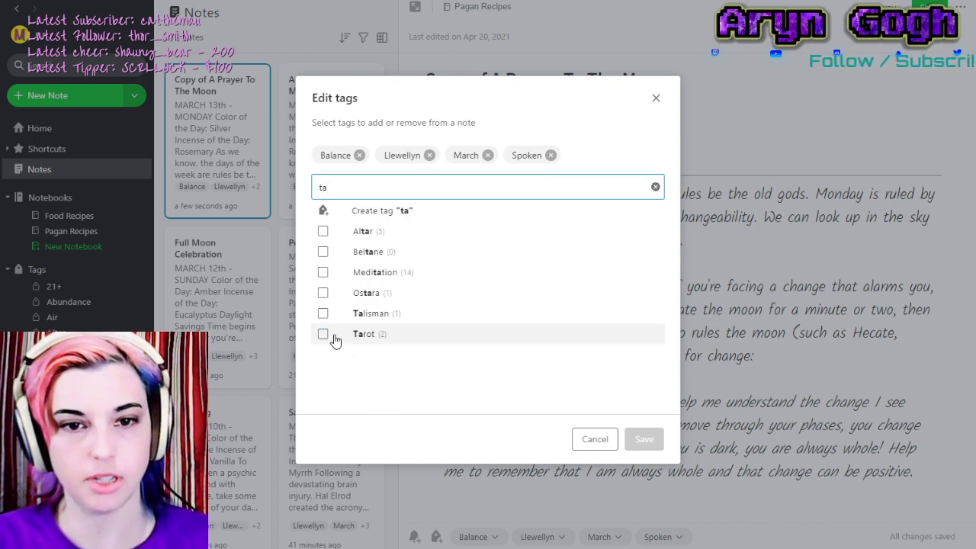
{"action": "left_click", "coordinate": [323, 334]}
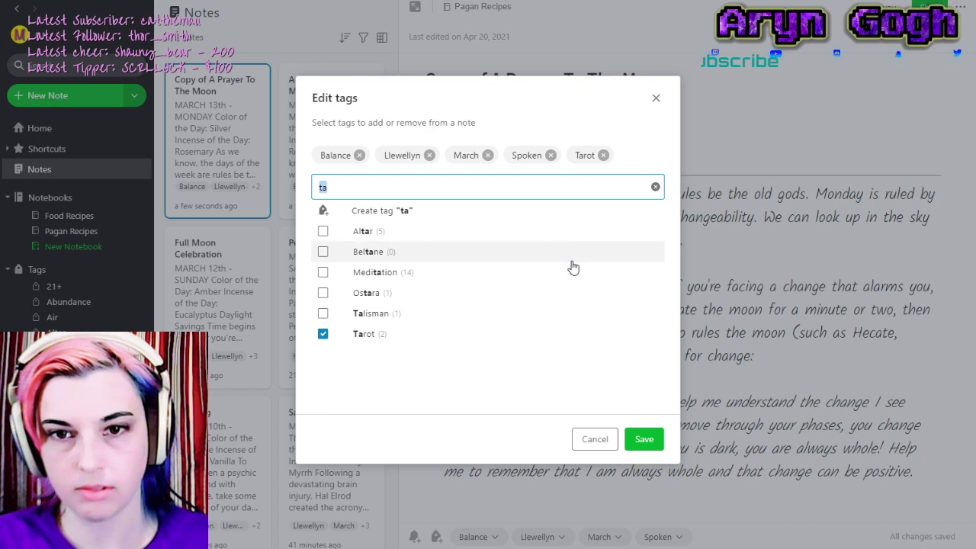
{"action": "left_click", "coordinate": [646, 436]}
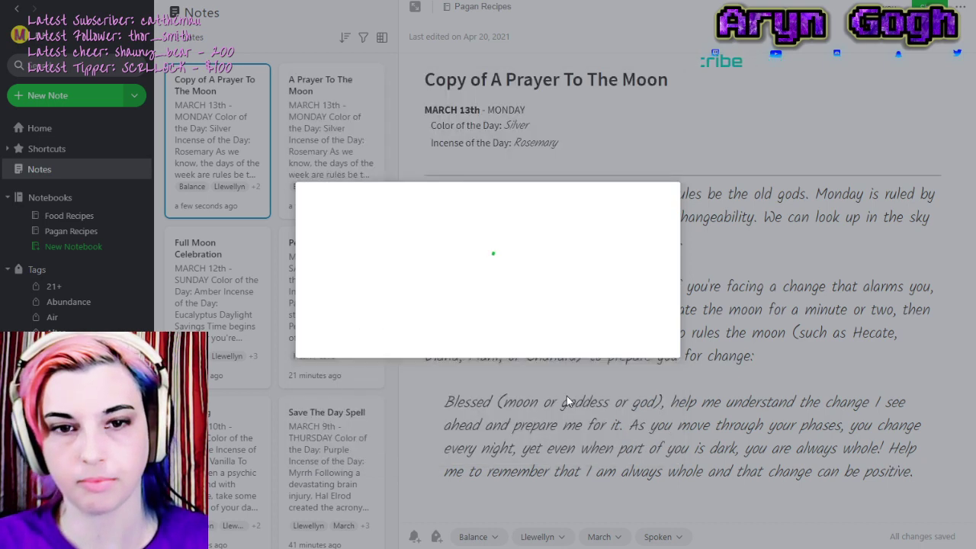
Rename the copied note to "Chaos Removal Spell".
{"action": "left_click_drag", "start_coordinate": [670, 79], "coordinate": [414, 84]}
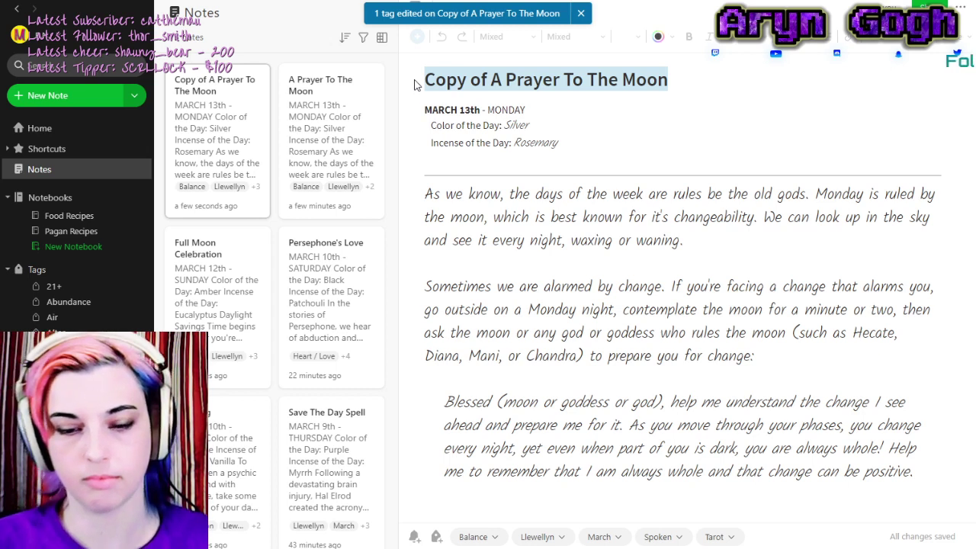
{"action": "type", "text": "Choar"}
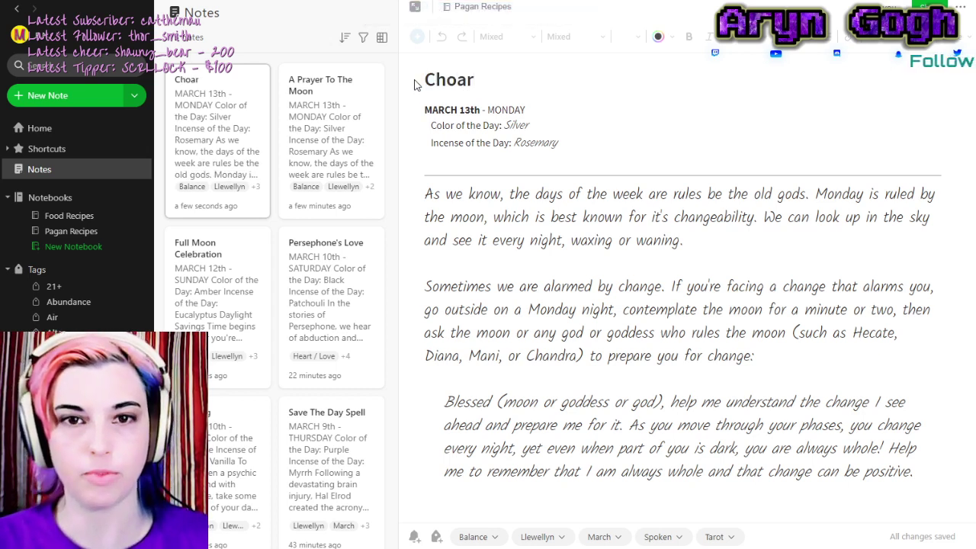
{"action": "type", "text": "os Removal Spell"}
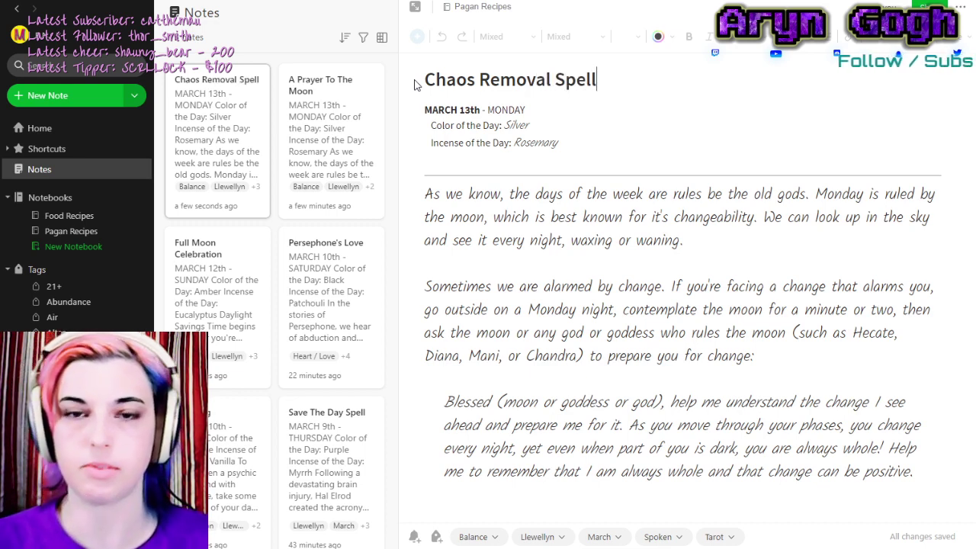
Update the note's header to MARCH 14th - TUESDAY, with Maroon as the color and Bayberry as the incense of the day.
{"action": "left_click", "coordinate": [467, 112]}
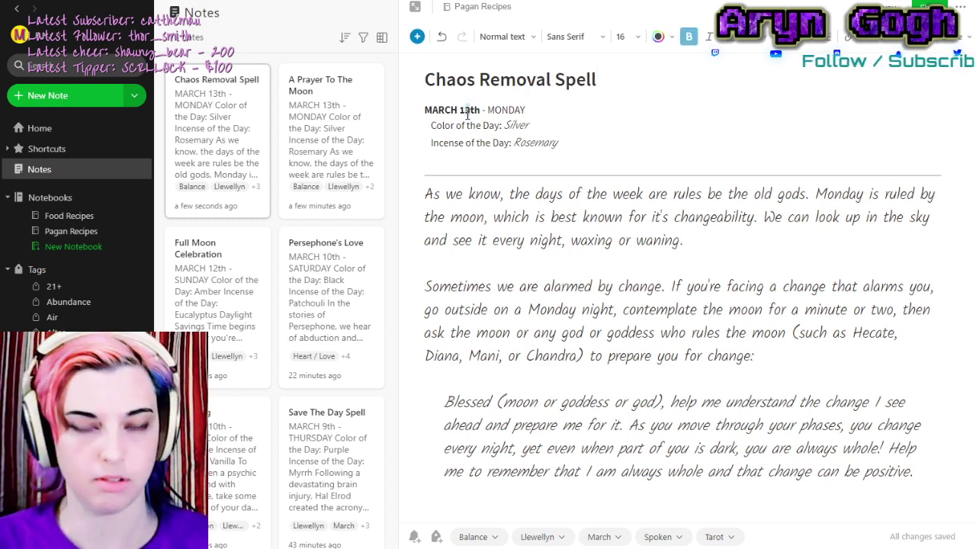
{"action": "key", "text": "BackSpace"}
{"action": "type", "text": "4"}
{"action": "left_click_drag", "start_coordinate": [487, 112], "coordinate": [508, 112]}
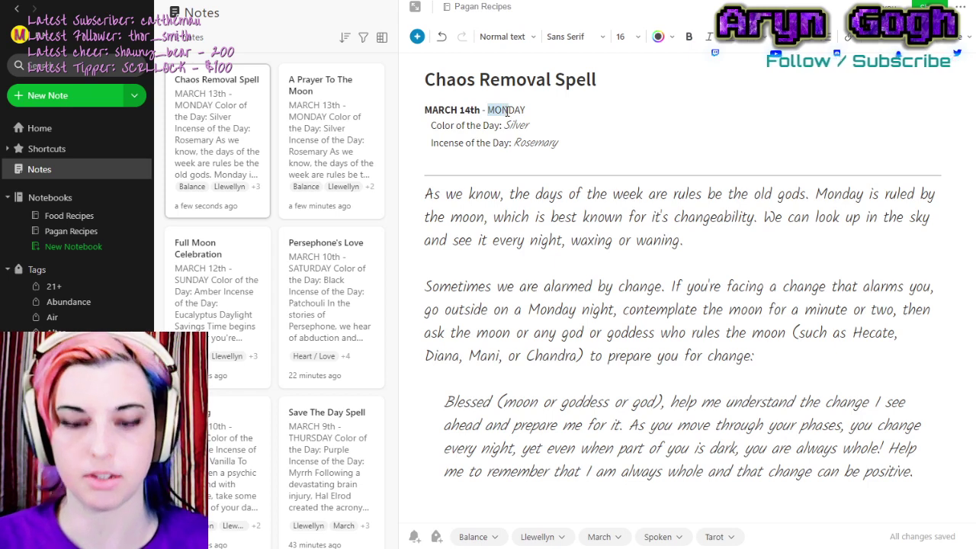
{"action": "type", "text": "TUES"}
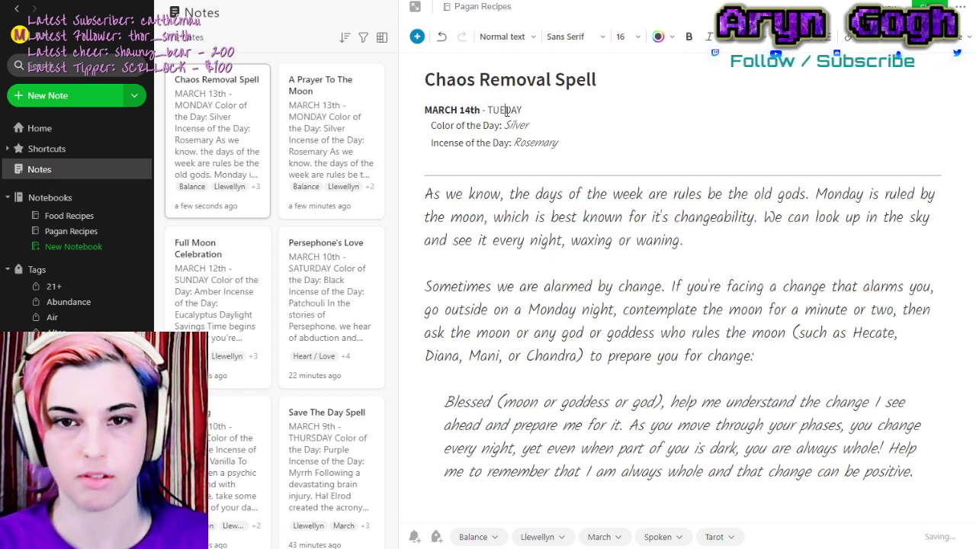
{"action": "double_click", "coordinate": [523, 124]}
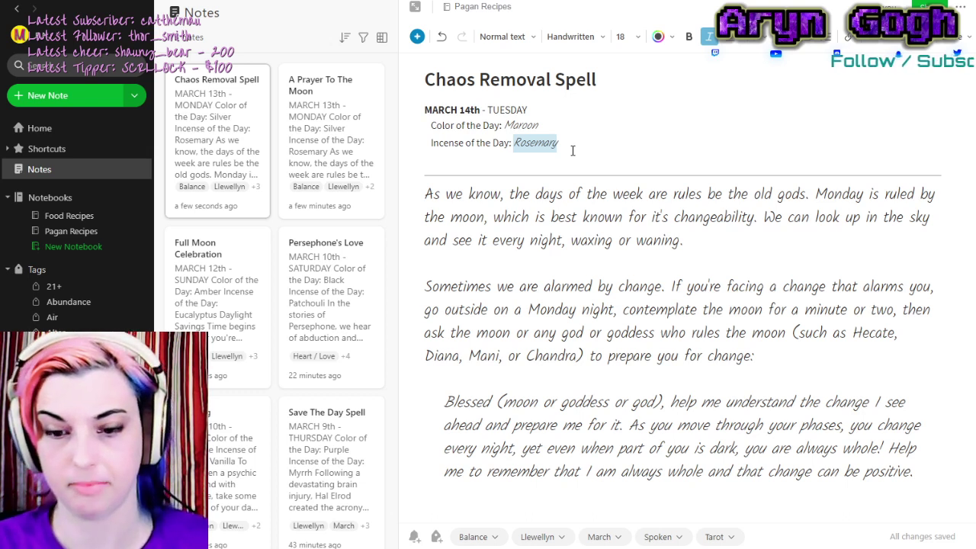
{"action": "type", "text": "Bayberry"}
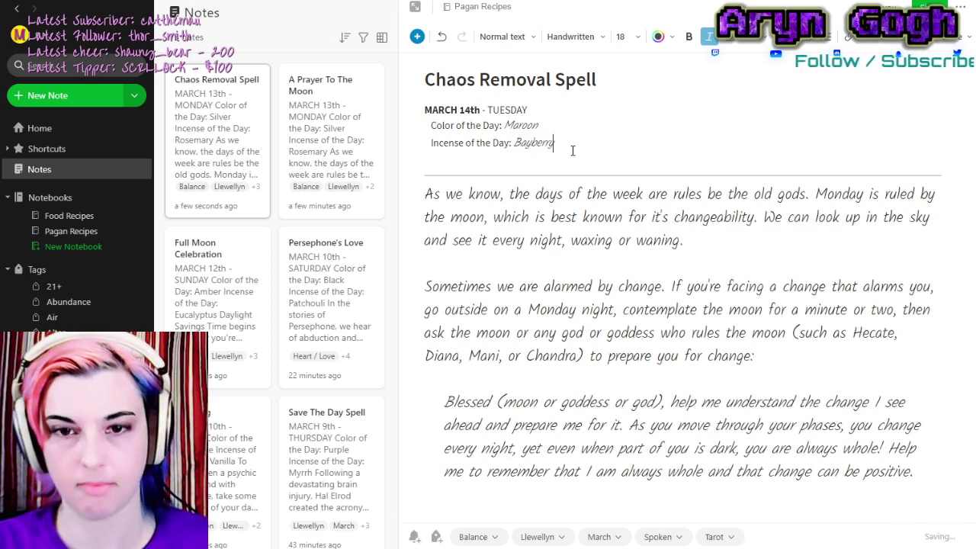
Replace the copied body text with "Some chaos can be a good thing, but too much can make everything in life feel insurmountable.".
{"action": "left_click_drag", "start_coordinate": [425, 194], "coordinate": [913, 471]}
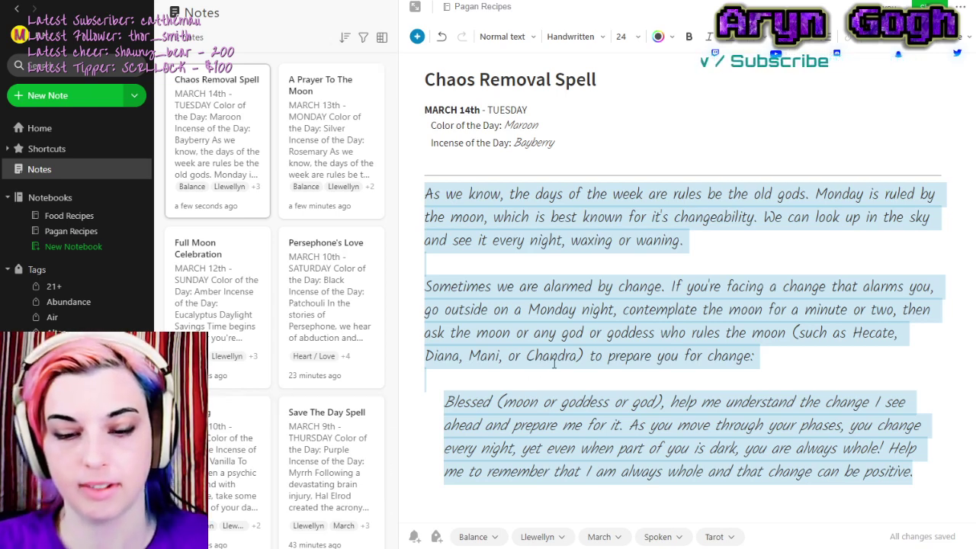
{"action": "type", "text": "Some chaos can be a good thing, but too much can make everything in life feel insur"}
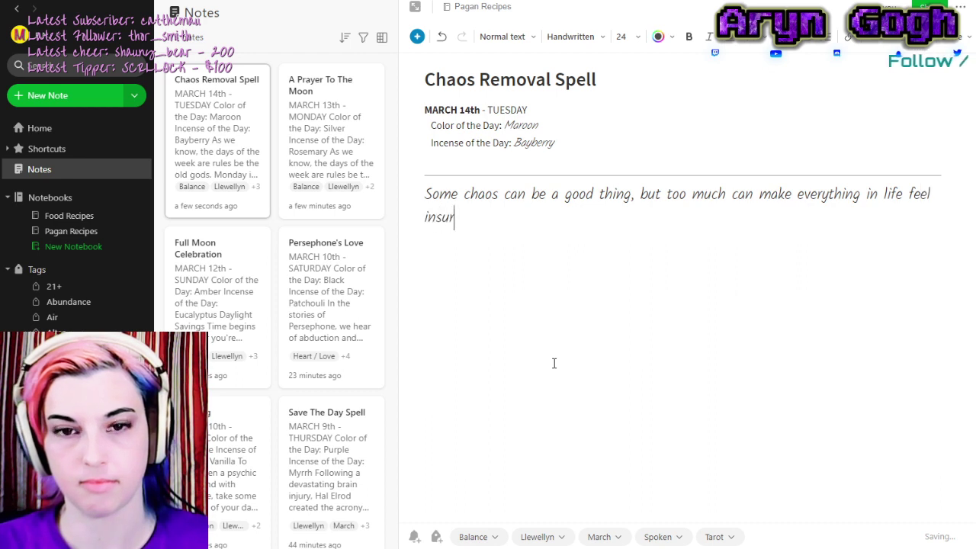
{"action": "type", "text": "mountab"}
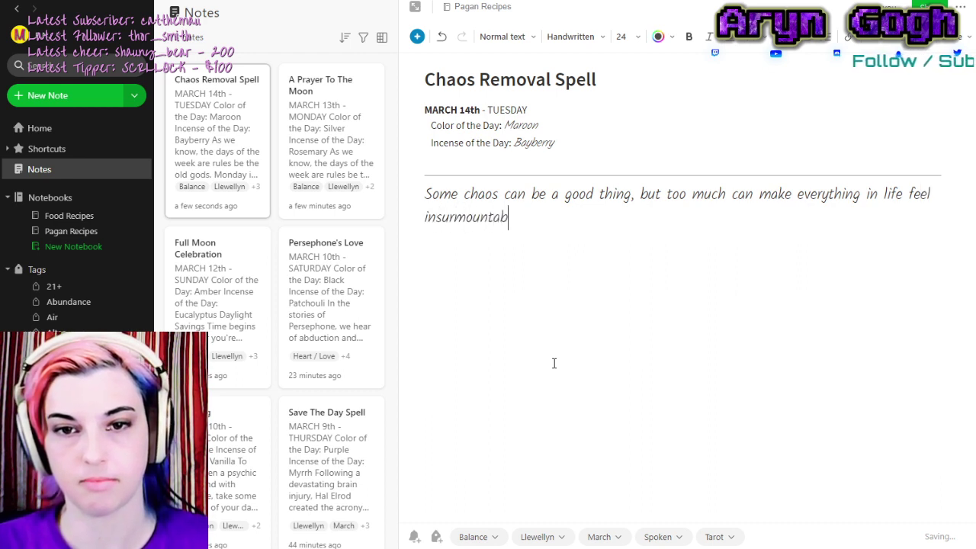
{"action": "type", "text": "le. When t"}
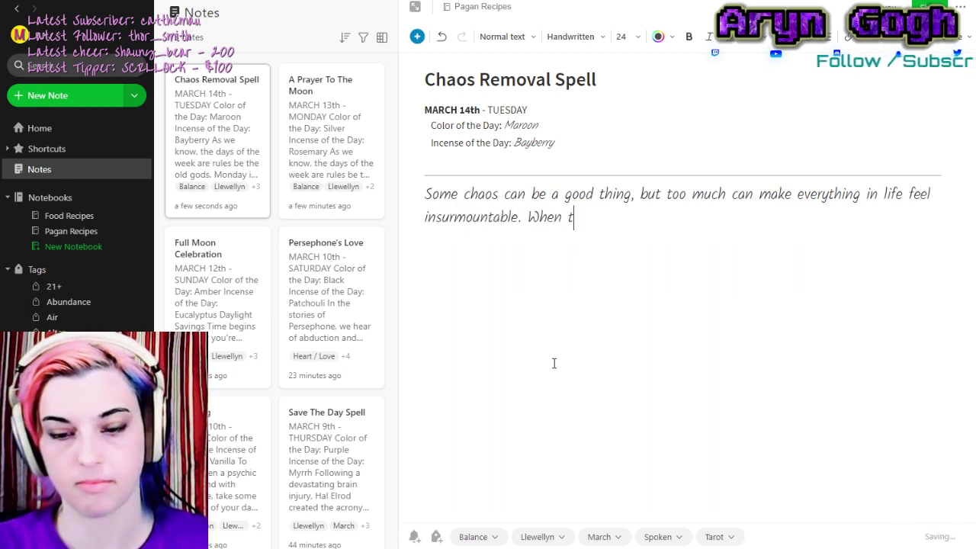
Complete the first paragraph with "When times feel tough and you have no direction, grab a tarot deck and cast this spell.".
{"action": "type", "text": "imes feel tou"}
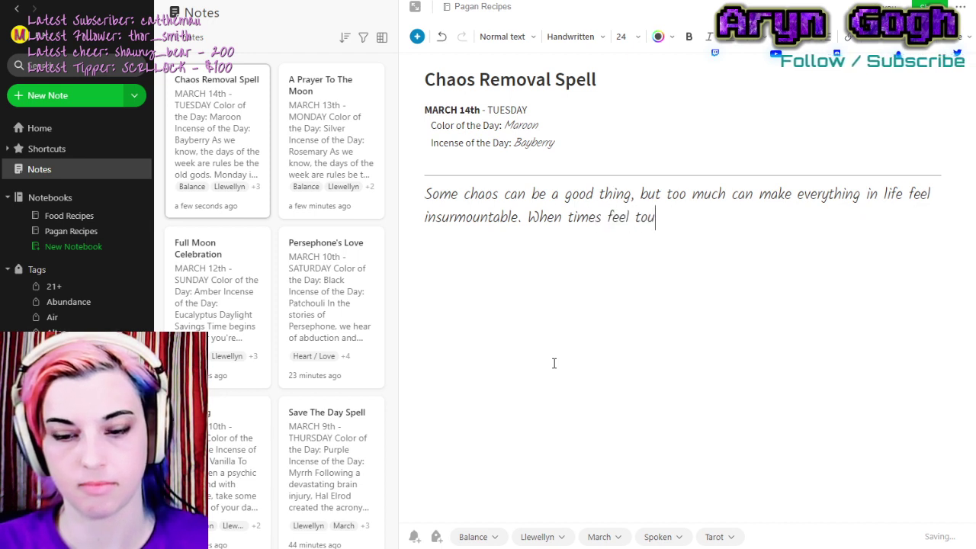
{"action": "type", "text": "gh and you "}
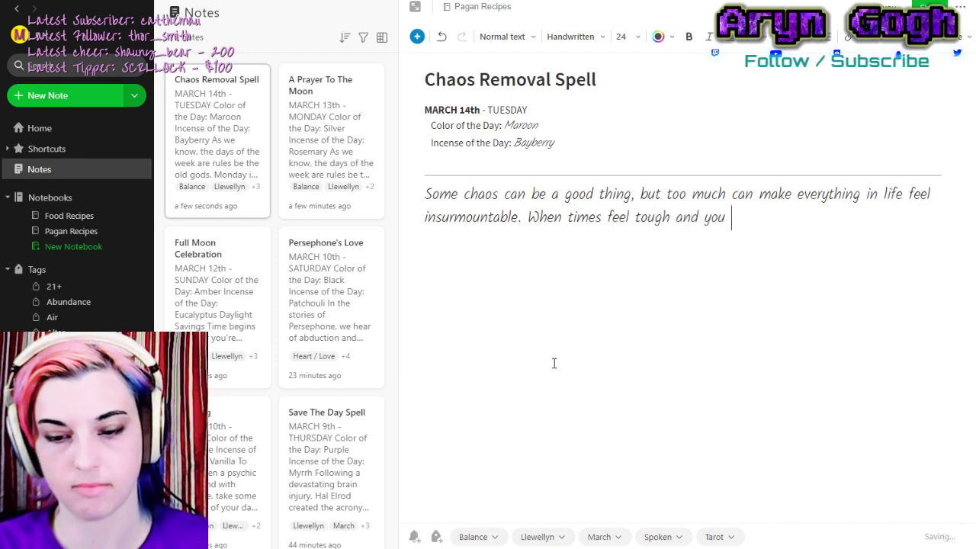
{"action": "type", "text": "have no"}
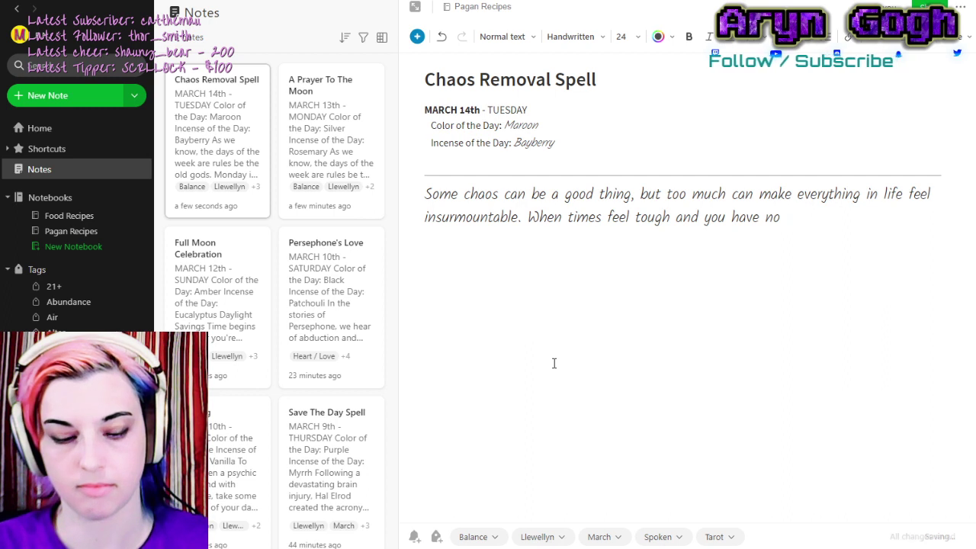
{"action": "type", "text": " direction, gr"}
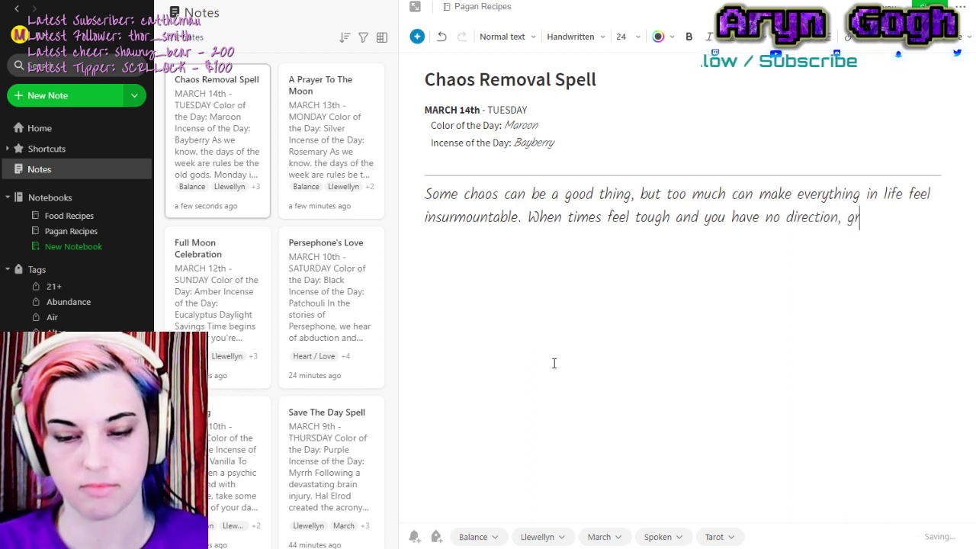
{"action": "type", "text": "ab "}
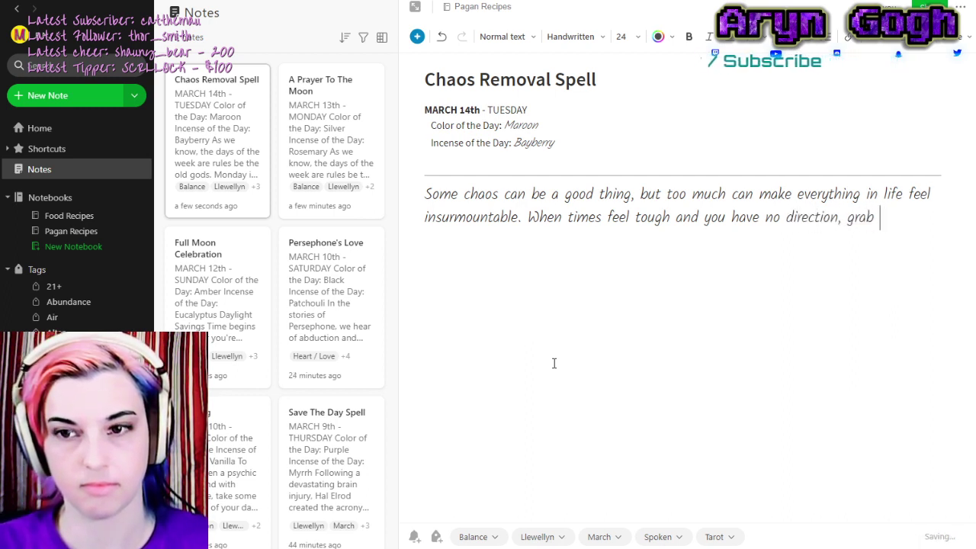
{"action": "type", "text": "a tarot deck and cast this spell."}
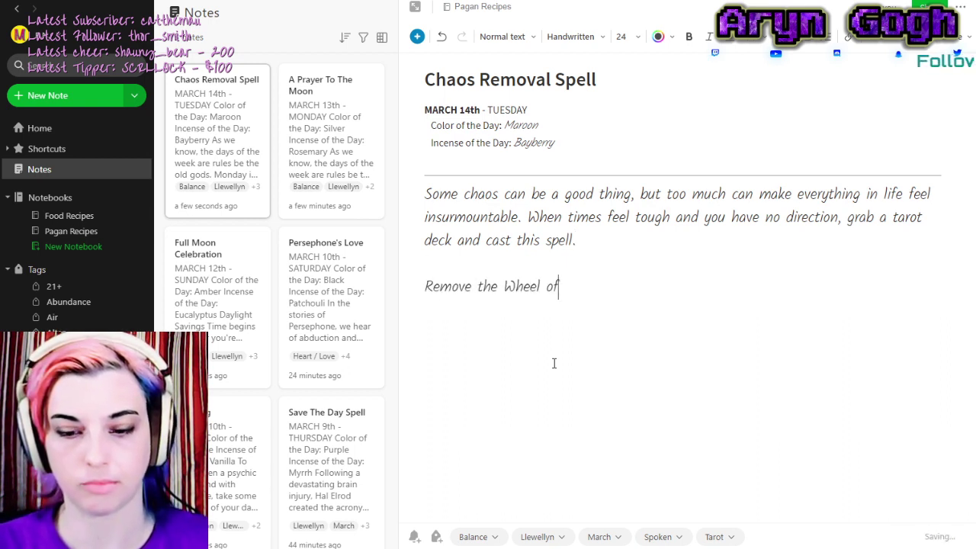
Complete the second paragraph's opening sentence as "Remove the Wheel of Fortune and Ave of Wands cards from the deck and set the rest aside.".
{"action": "type", "text": "ortune "}
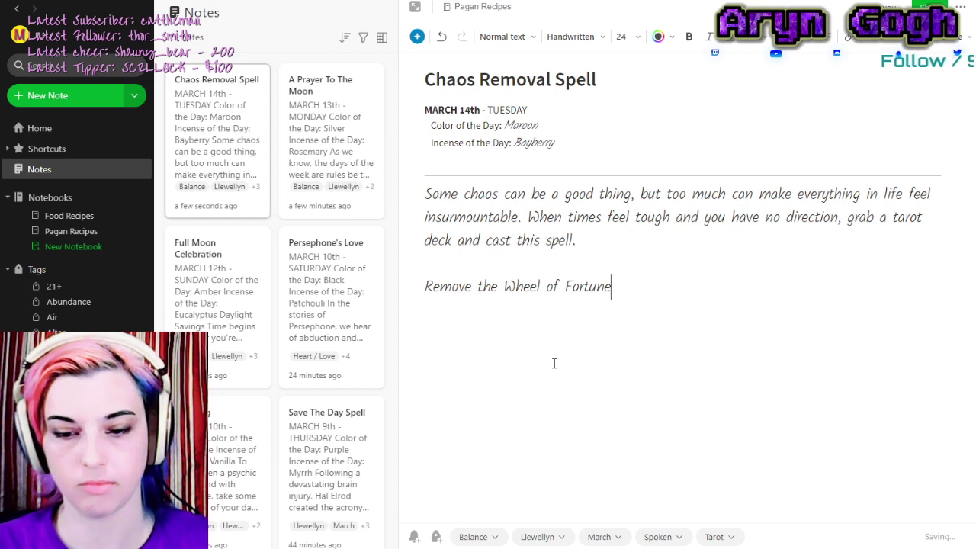
{"action": "type", "text": "and Ave"}
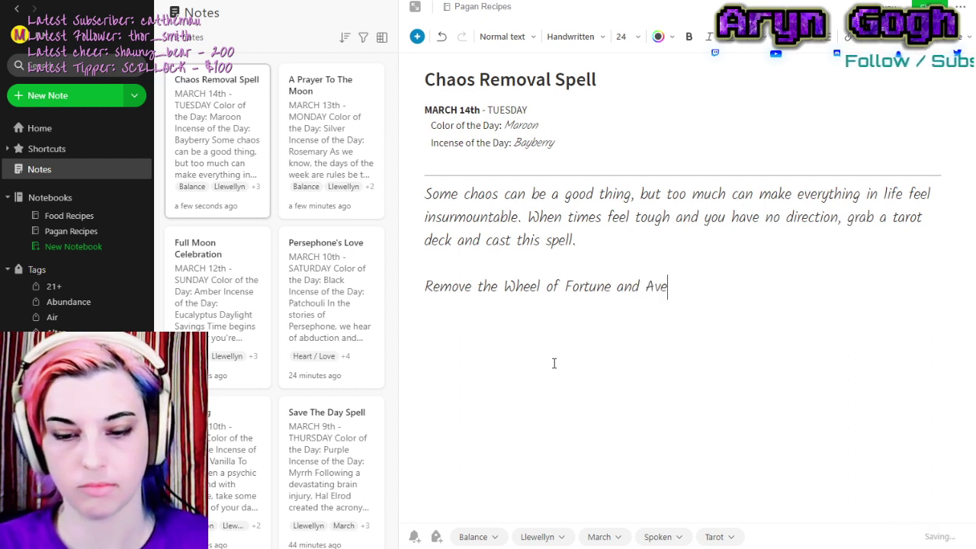
{"action": "type", "text": " of Wands car"}
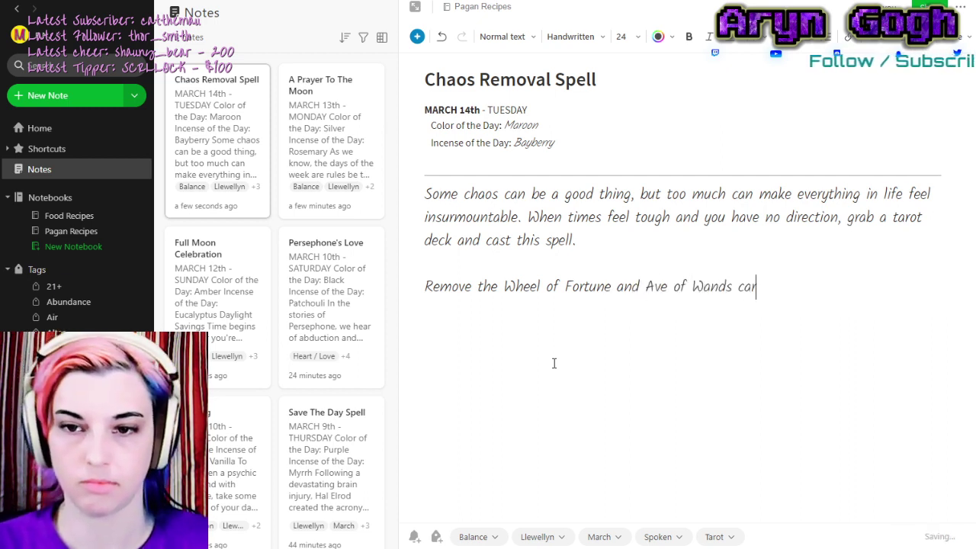
{"action": "type", "text": "ds from the"}
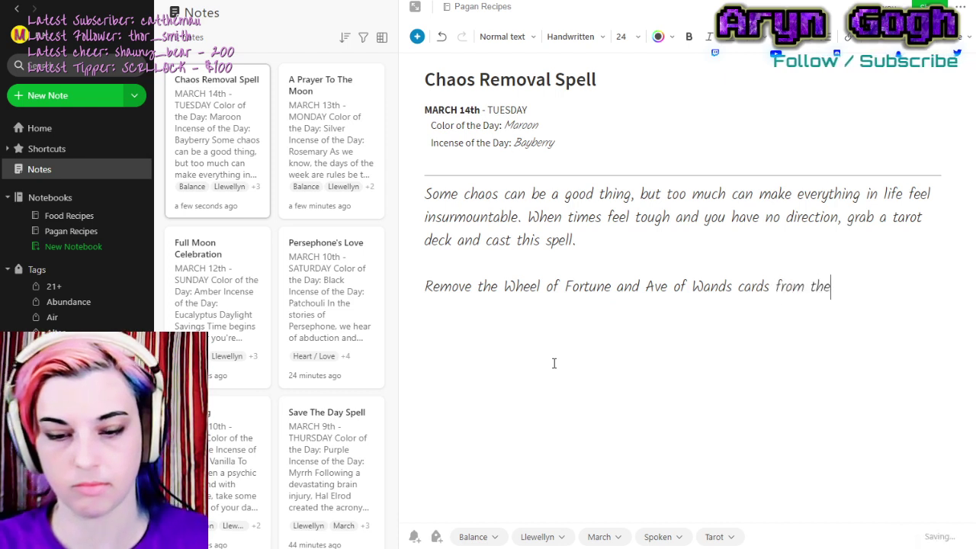
{"action": "type", "text": " deck and se"}
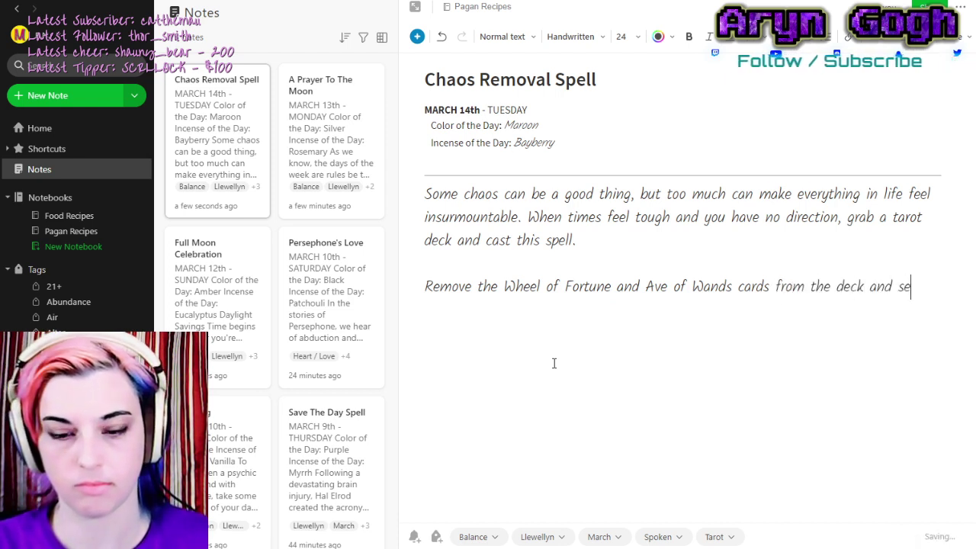
{"action": "type", "text": "t th"}
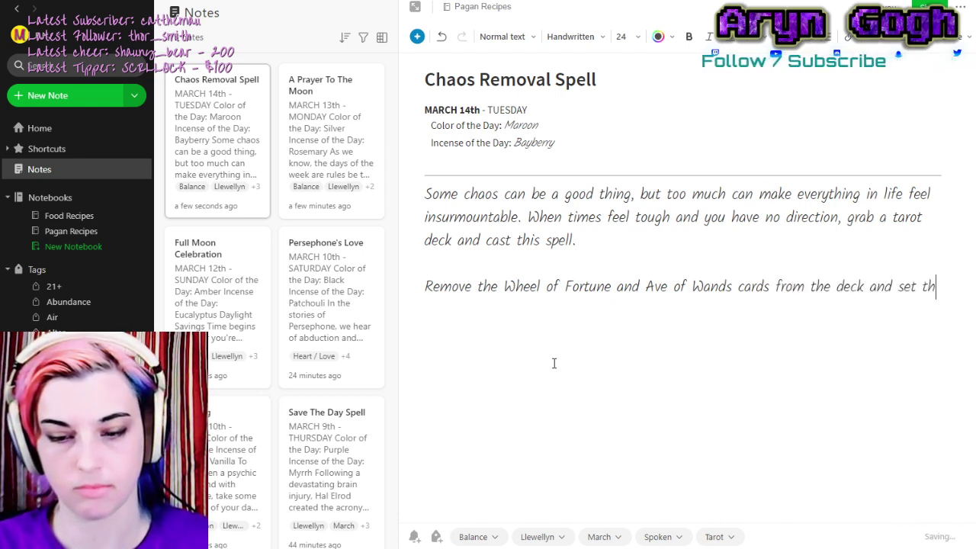
{"action": "type", "text": "e rest asidel"}
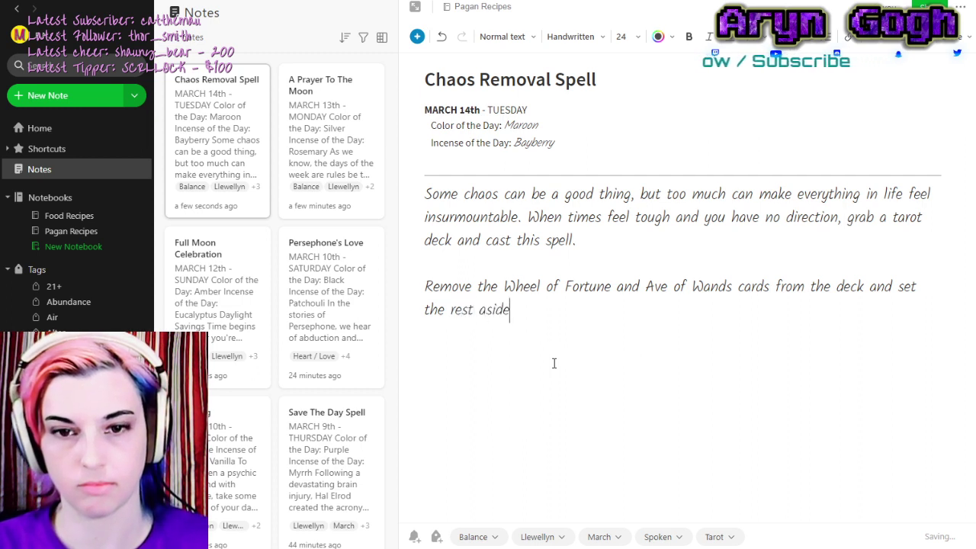
{"action": "key", "text": "BackSpace"}
{"action": "key", "text": "BackSpace"}
{"action": "type", "text": ". P"}
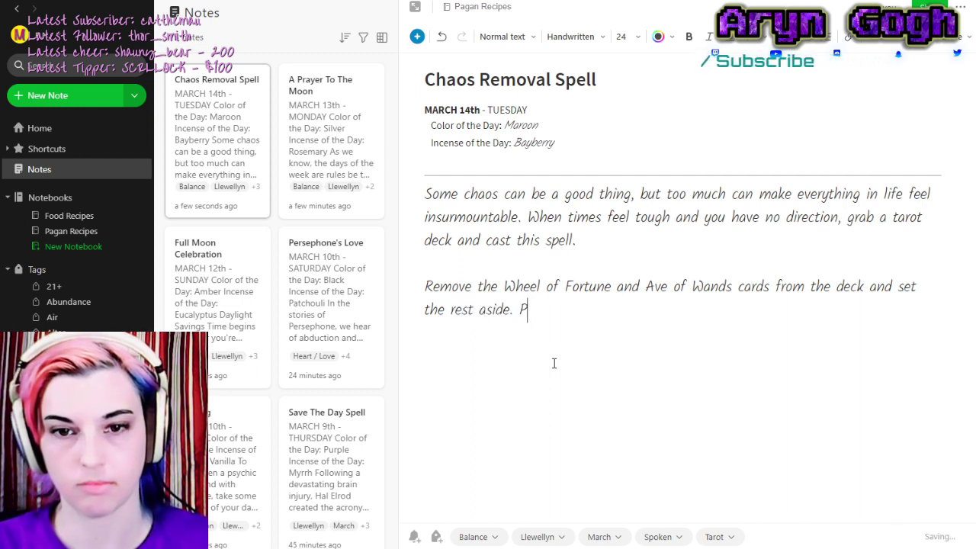
Continue the second paragraph with "Place the Wheel of Fortune in front of you upside down, take three deep breaths,".
{"action": "type", "text": "lace the Wheel of Fortune in front of yo"}
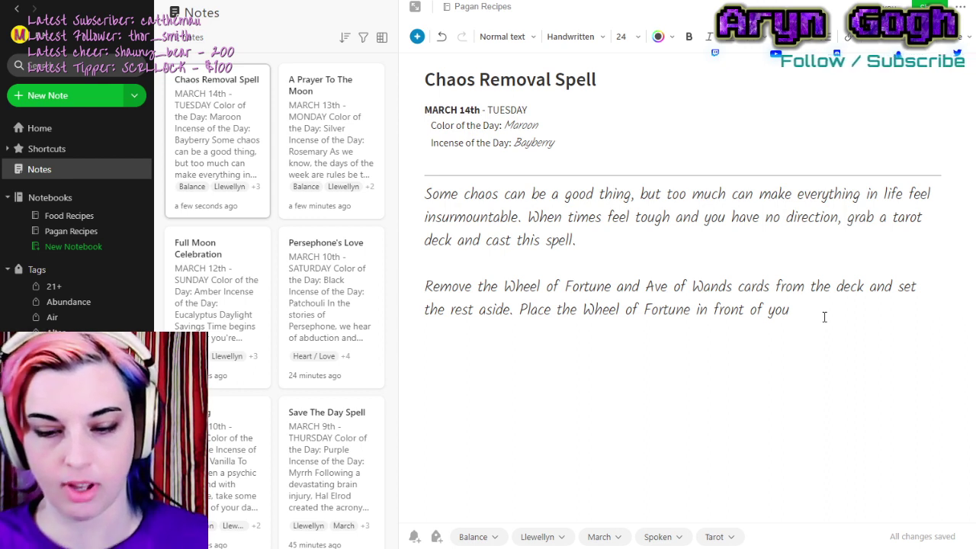
{"action": "type", "text": "u"}
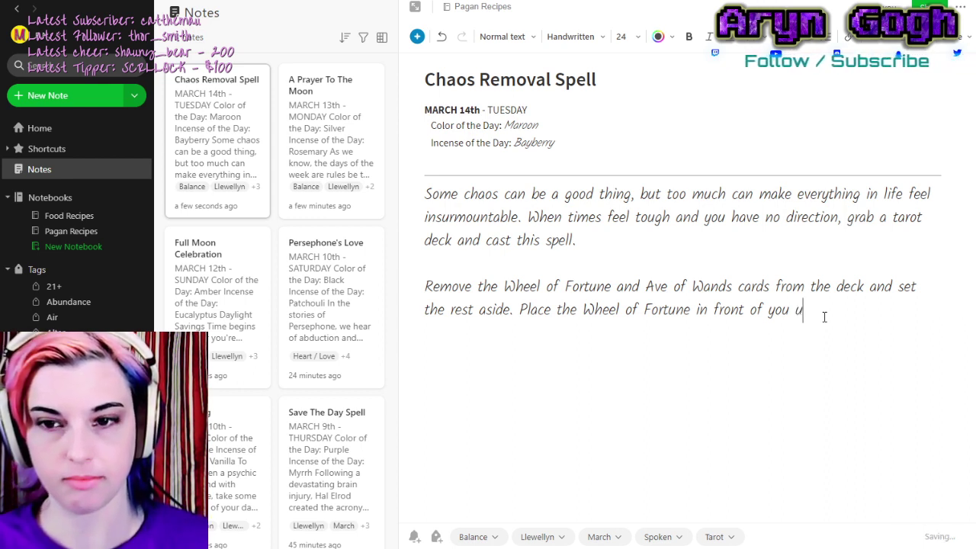
{"action": "type", "text": "pside down, take three deep"}
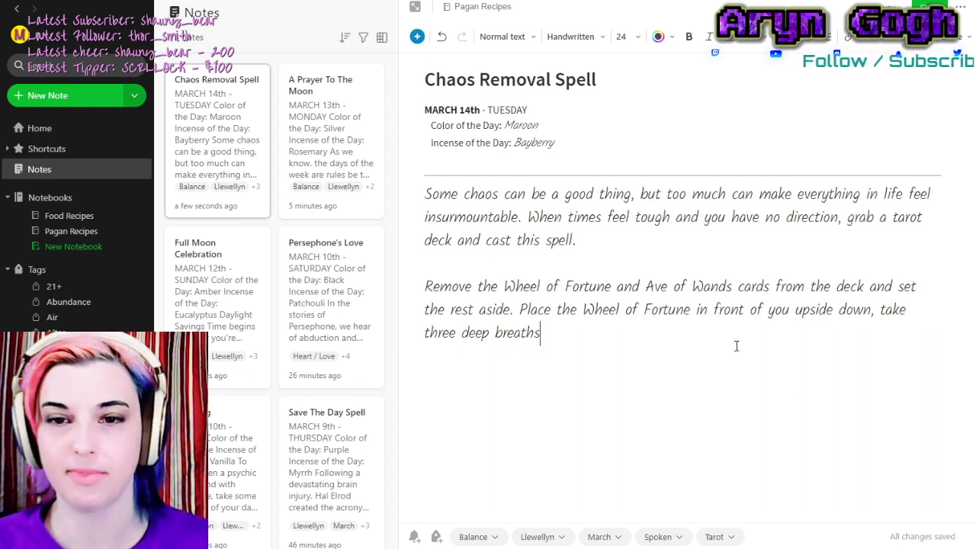
{"action": "type", "text": "breaths"}
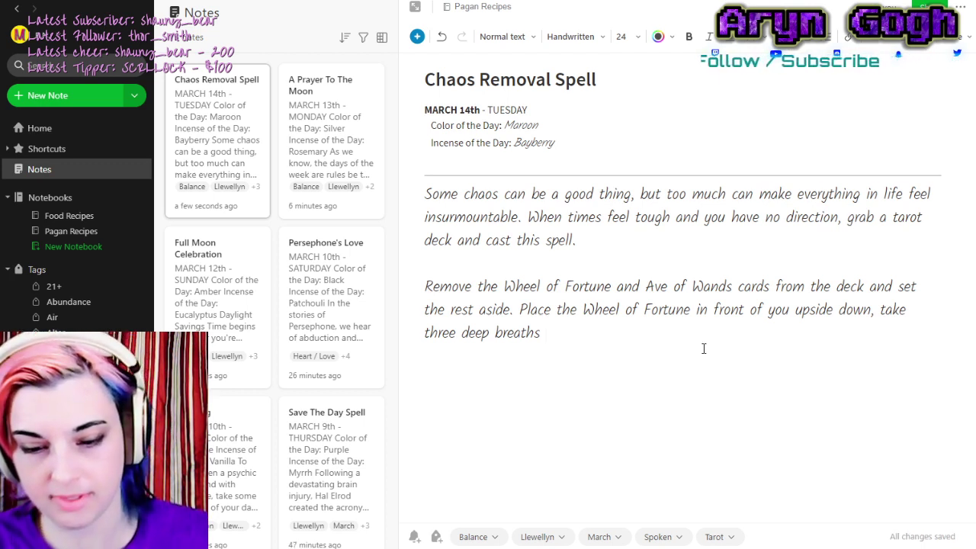
{"action": "type", "text": ", "}
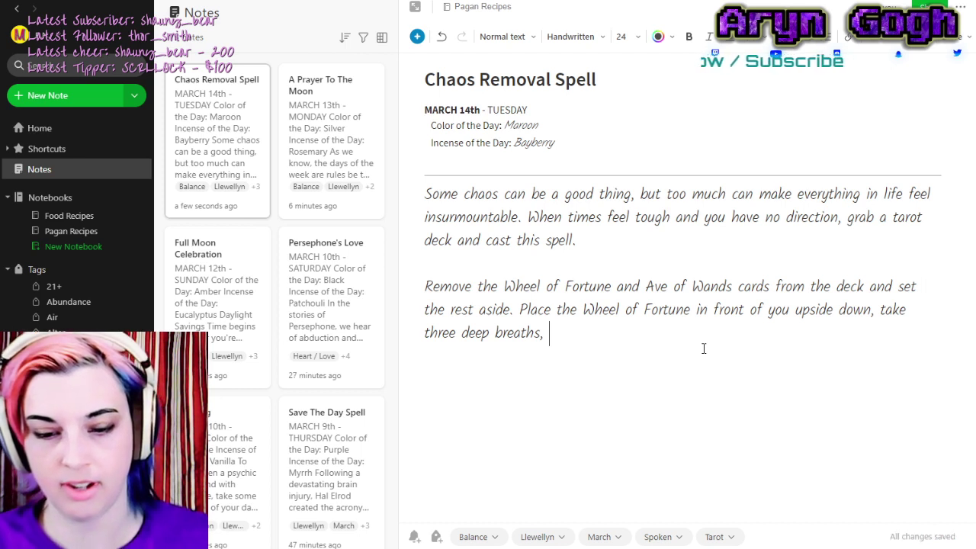
Finish the second paragraph with "then touch the card with your index and middle fingers and say:".
{"action": "type", "text": "then thouch the"}
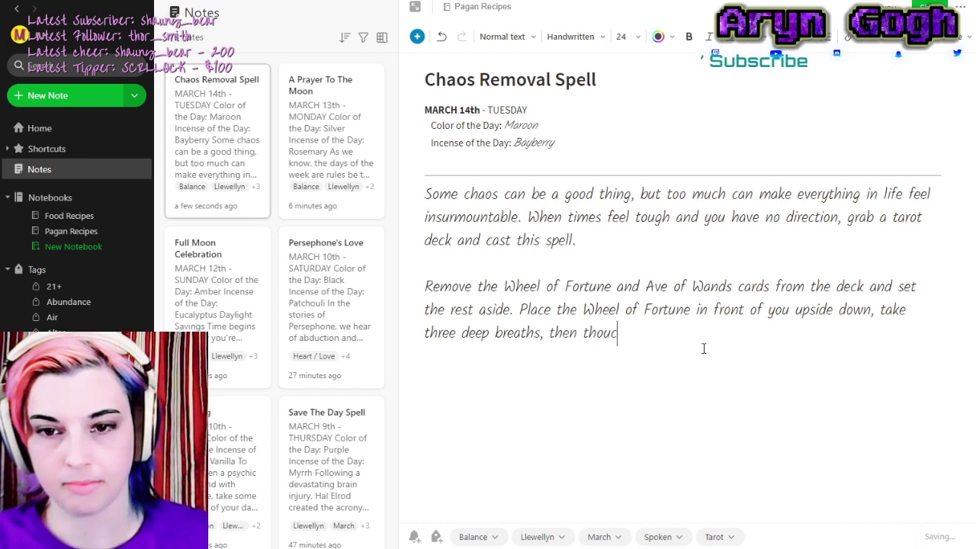
{"action": "key", "text": "BackSpace"}
{"action": "key", "text": "BackSpace"}
{"action": "key", "text": "BackSpace"}
{"action": "key", "text": "BackSpace"}
{"action": "key", "text": "BackSpace"}
{"action": "key", "text": "BackSpace"}
{"action": "key", "text": "BackSpace"}
{"action": "key", "text": "BackSpace"}
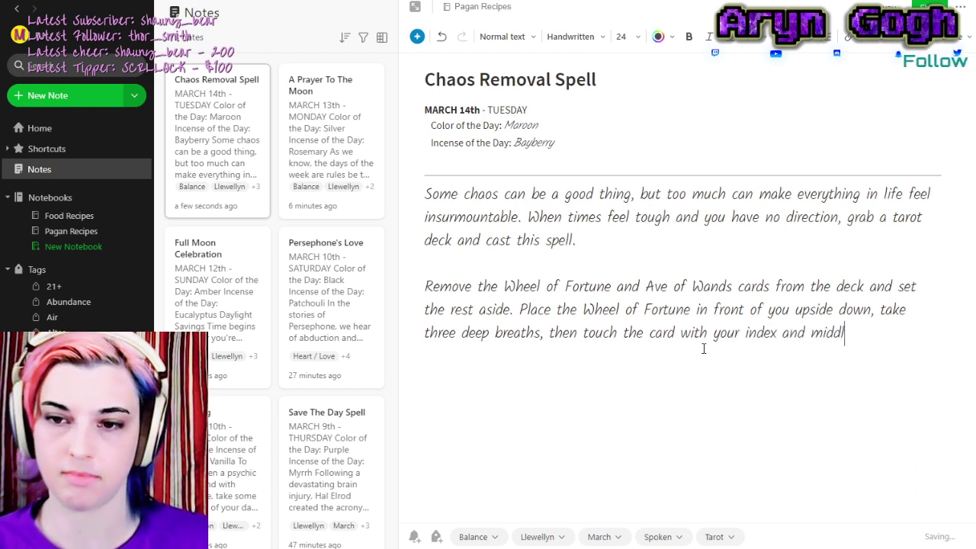
{"action": "type", "text": "s"}
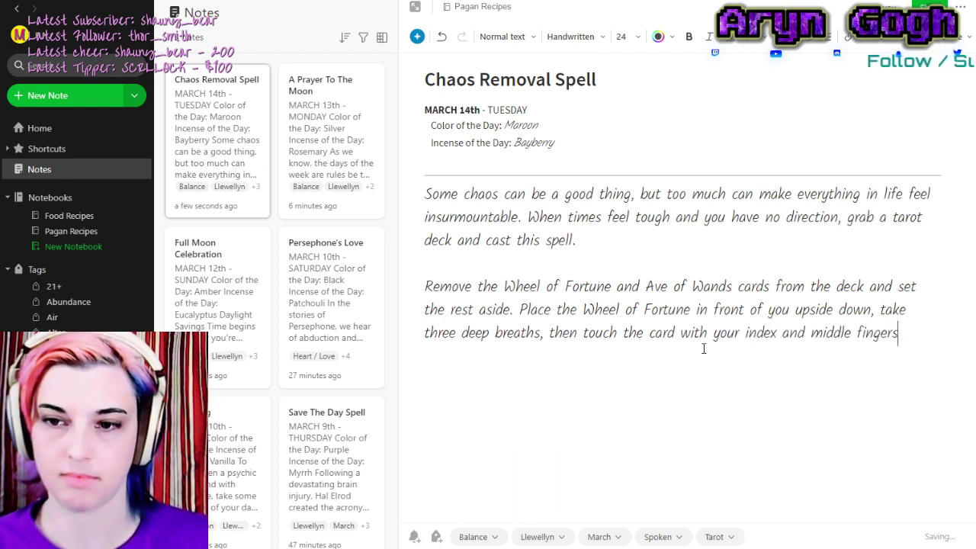
{"action": "type", "text": " and say:"}
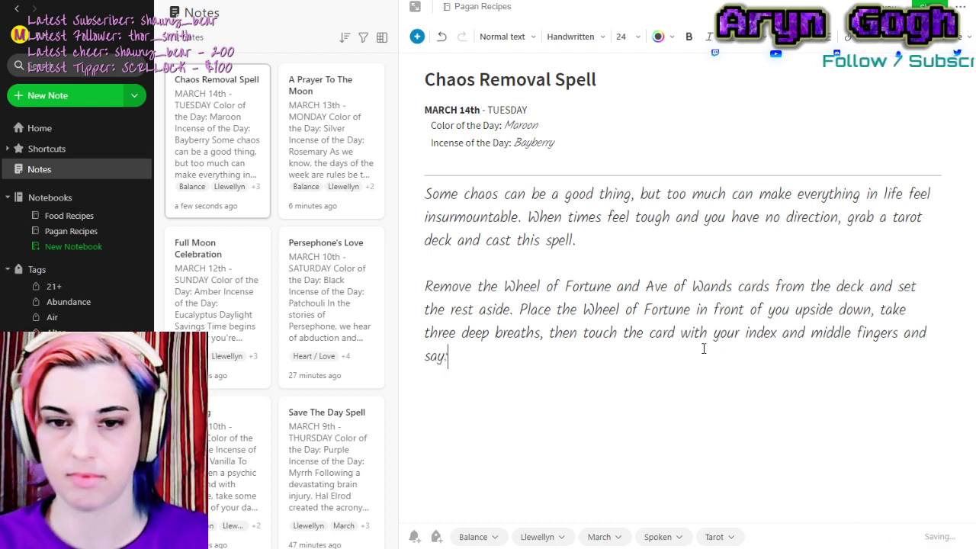
Begin an indented italic chant line below the paragraph with "Child of chaos, burning wheel of fate,".
{"action": "key", "text": "Return"}
{"action": "key", "text": "Tab"}
{"action": "key", "text": "Return"}
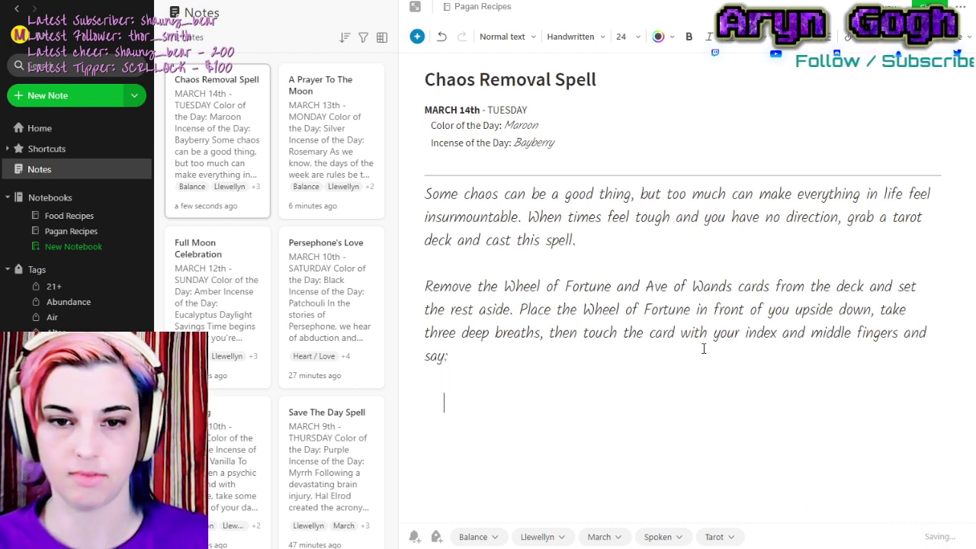
{"action": "key", "text": "ctrl+i"}
{"action": "type", "text": "Child"}
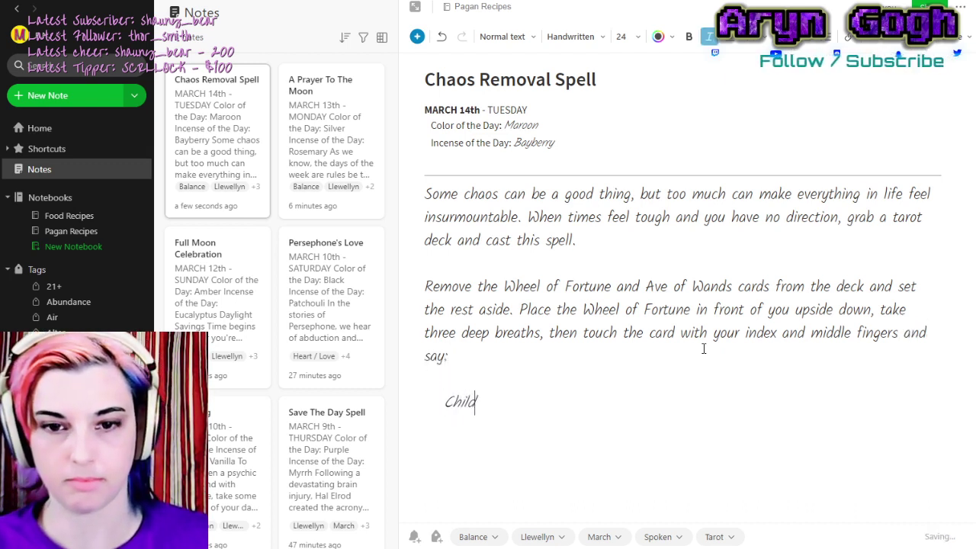
{"action": "type", "text": " of chaos"}
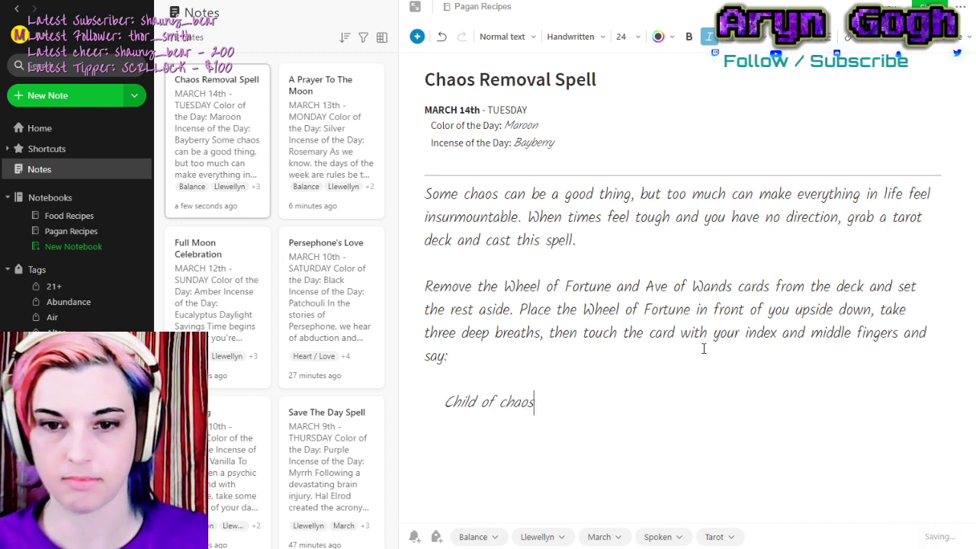
{"action": "type", "text": ", burning wheel of fate, bringer of darkness, brainger"}
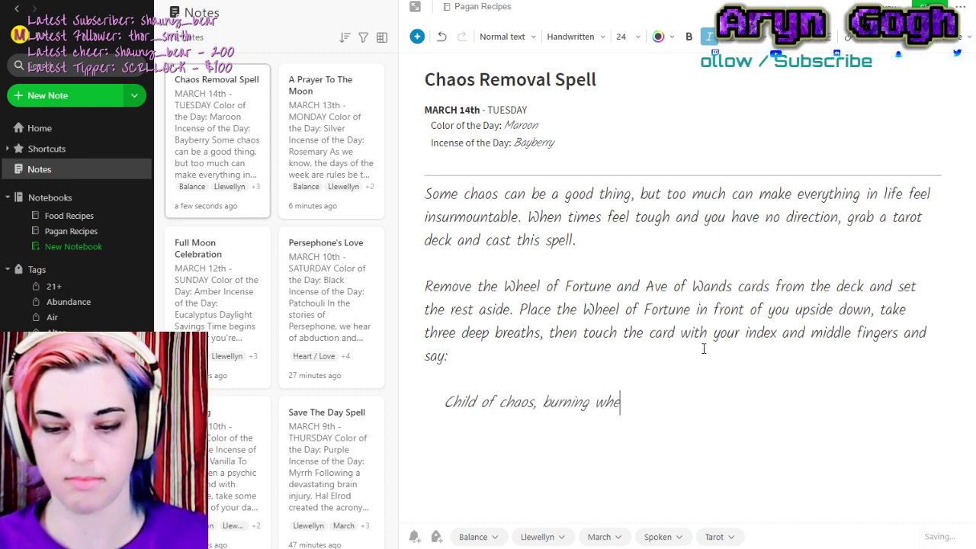
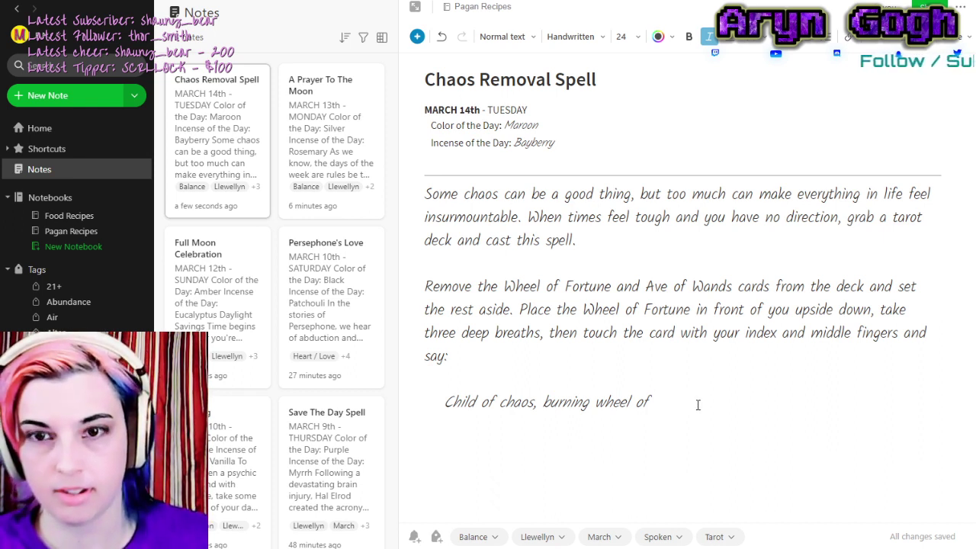
{"action": "type", "text": "fate, br"}
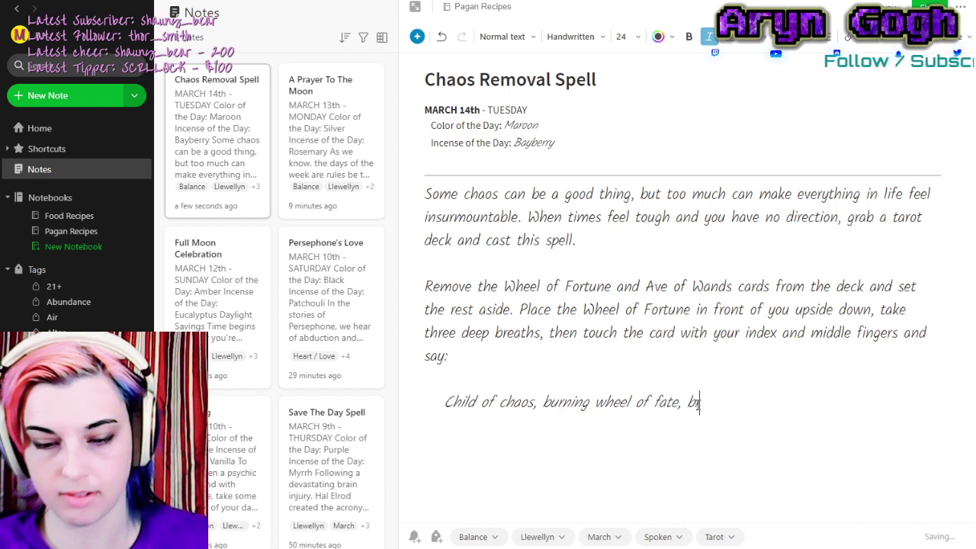
Complete the italic chant line with "bringer of darkness, bringer of hate!".
{"action": "type", "text": "inger of dark"}
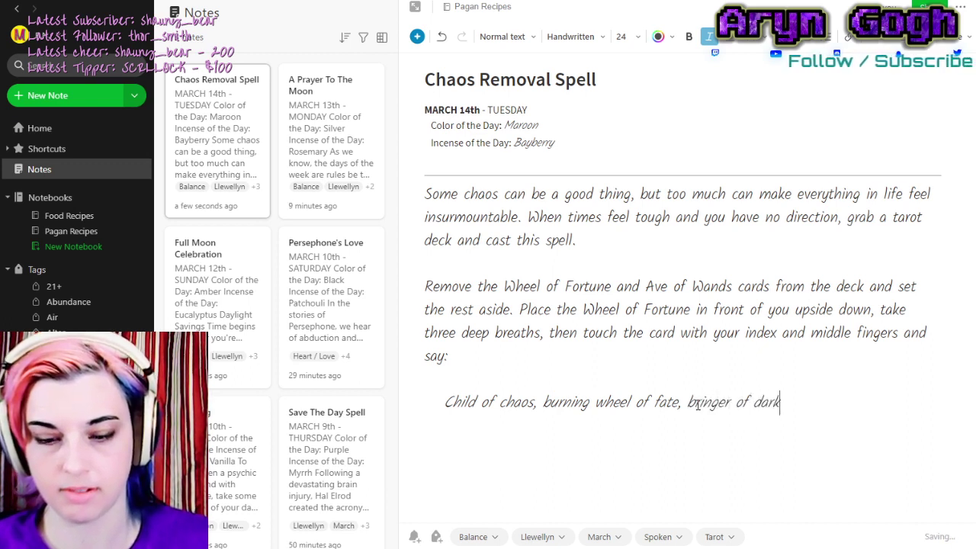
{"action": "type", "text": "ness, brainger"}
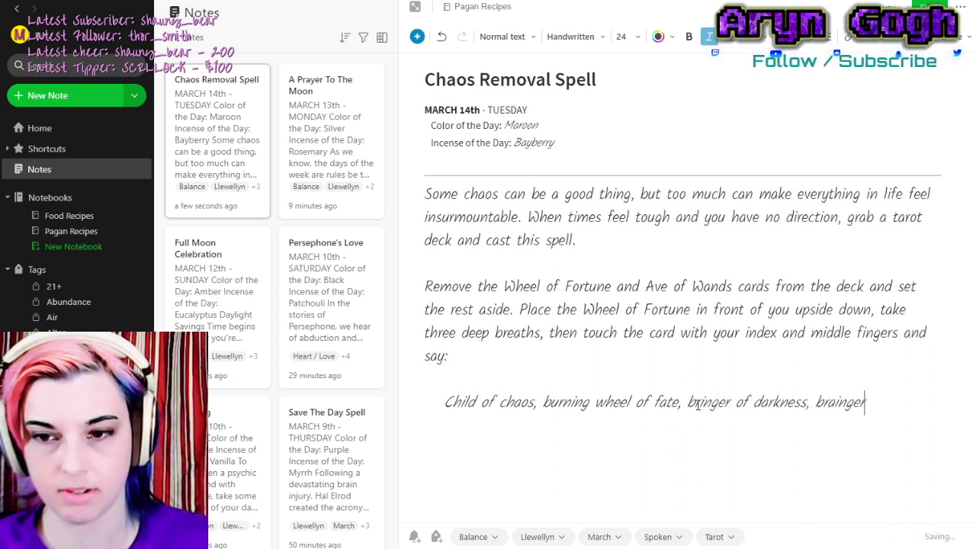
{"action": "key", "text": "BackSpace"}
{"action": "key", "text": "BackSpace"}
{"action": "key", "text": "BackSpace"}
{"action": "key", "text": "BackSpace"}
{"action": "key", "text": "BackSpace"}
{"action": "key", "text": "BackSpace"}
{"action": "type", "text": "inger"}
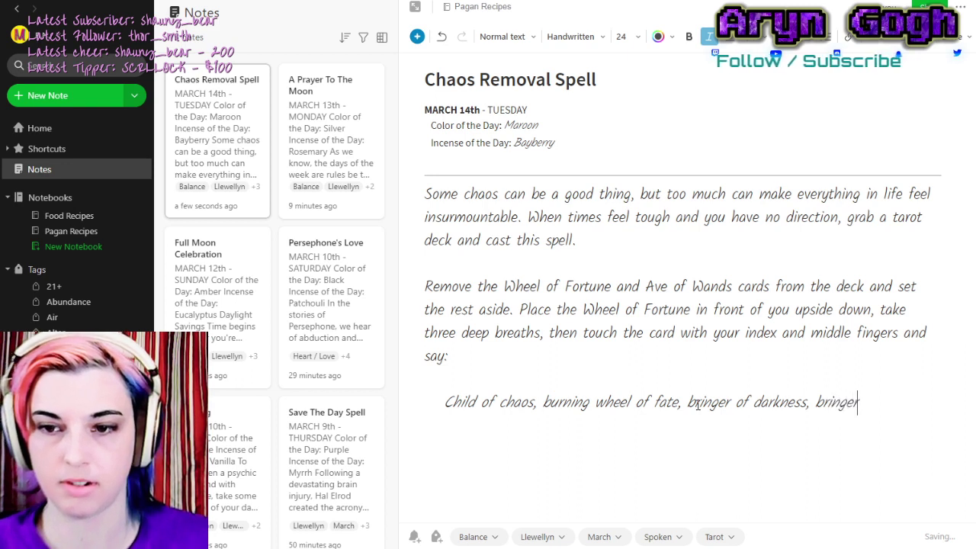
{"action": "type", "text": " fo bu"}
{"action": "key", "text": "BackSpace"}
{"action": "key", "text": "BackSpace"}
{"action": "key", "text": "BackSpace"}
{"action": "key", "text": "BackSpace"}
{"action": "key", "text": "BackSpace"}
{"action": "type", "text": "o"}
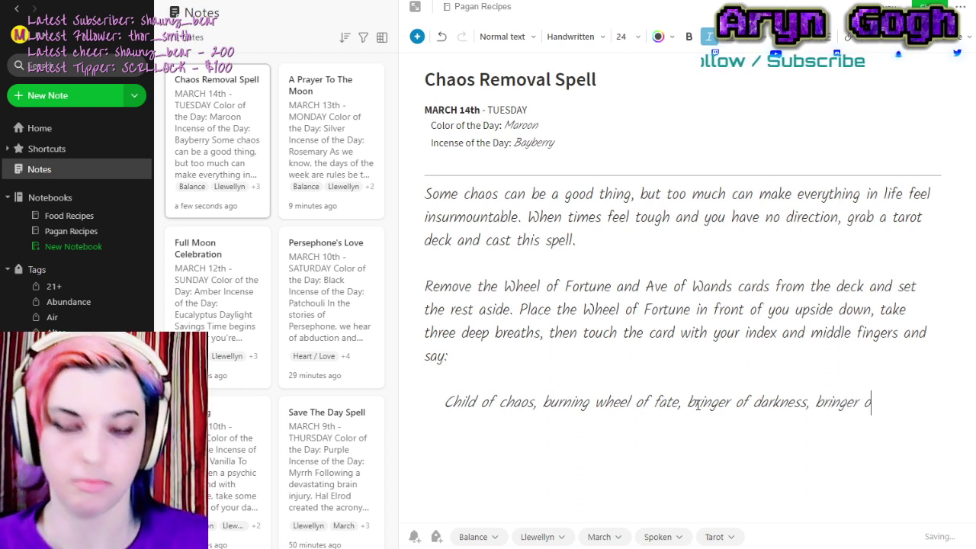
{"action": "type", "text": "f hate!"}
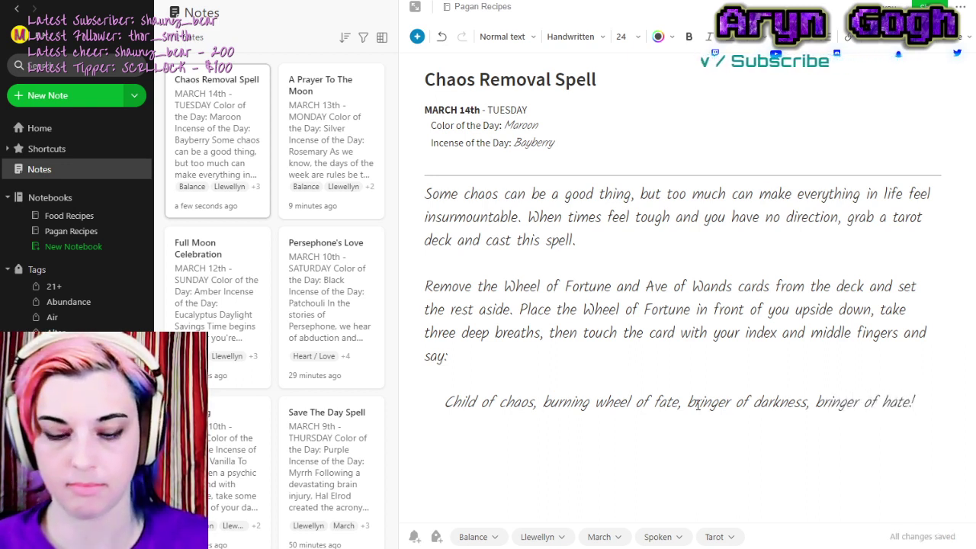
Add an unindented plain paragraph reading "Then place the Ace of Wands on top of that card, touch it with your two fingers and say:".
{"action": "key", "text": "Return"}
{"action": "key", "text": "BackSpace"}
{"action": "type", "text": "Then place the Ace of Wands on top of that card, touc"}
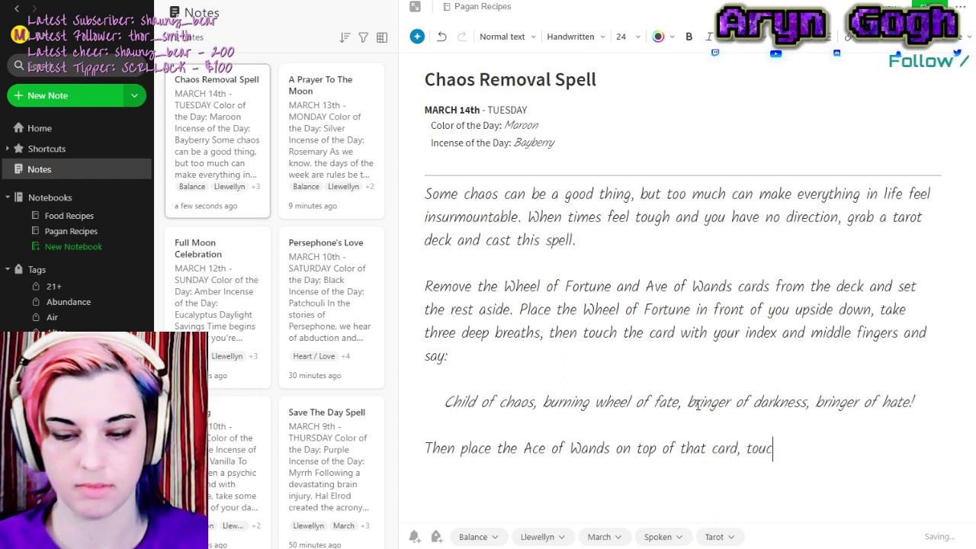
{"action": "type", "text": "h it with your t"}
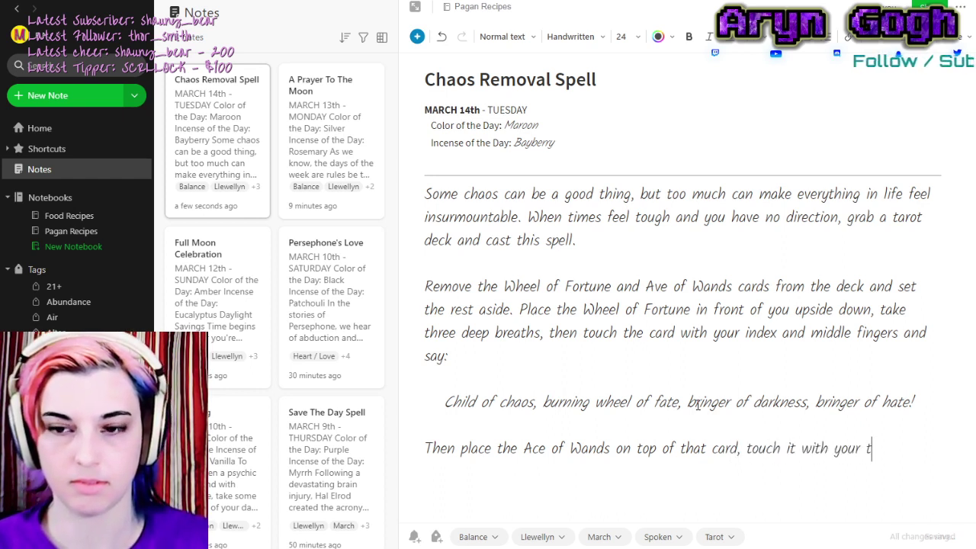
{"action": "type", "text": "wo fign"}
{"action": "key", "text": "BackSpace"}
{"action": "key", "text": "BackSpace"}
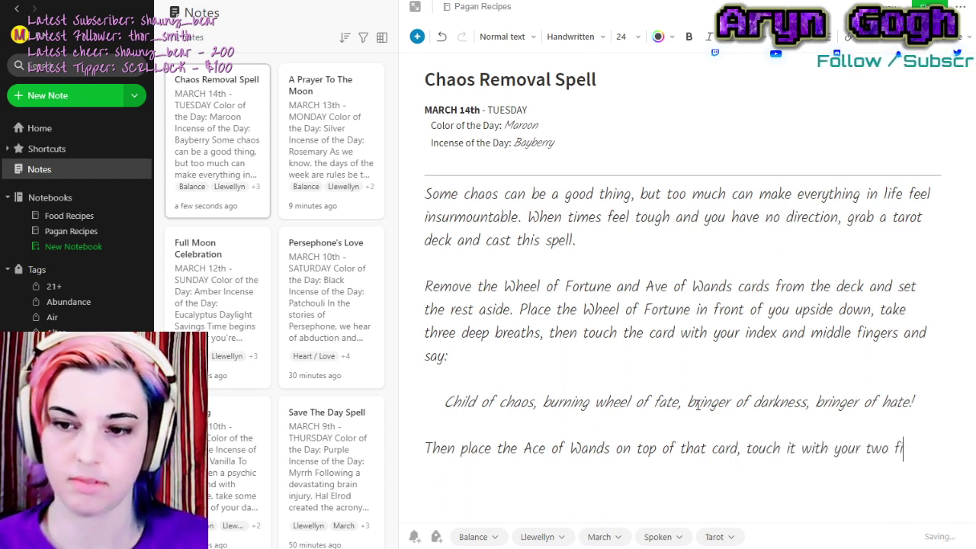
{"action": "type", "text": "nfe"}
{"action": "key", "text": "BackSpace"}
{"action": "key", "text": "BackSpace"}
{"action": "type", "text": "g"}
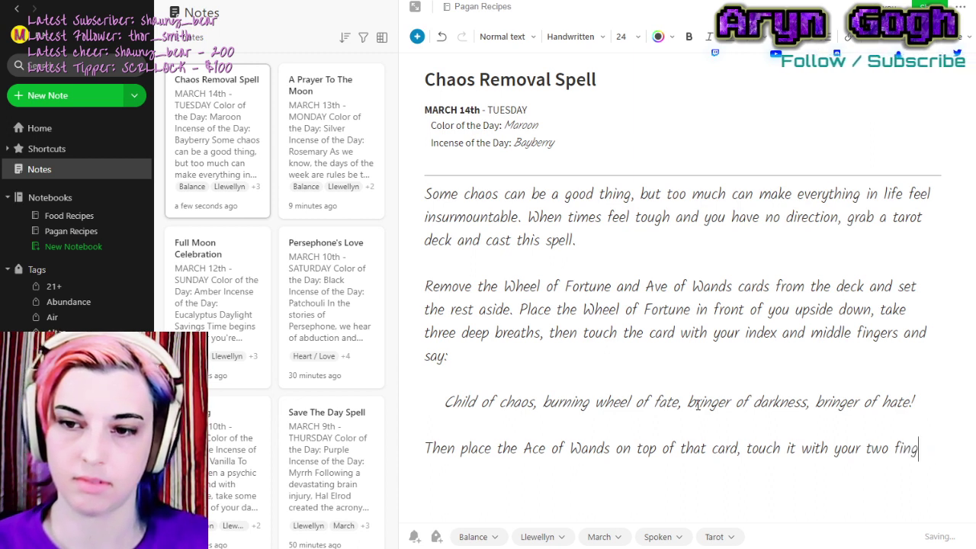
{"action": "type", "text": "ers and say:"}
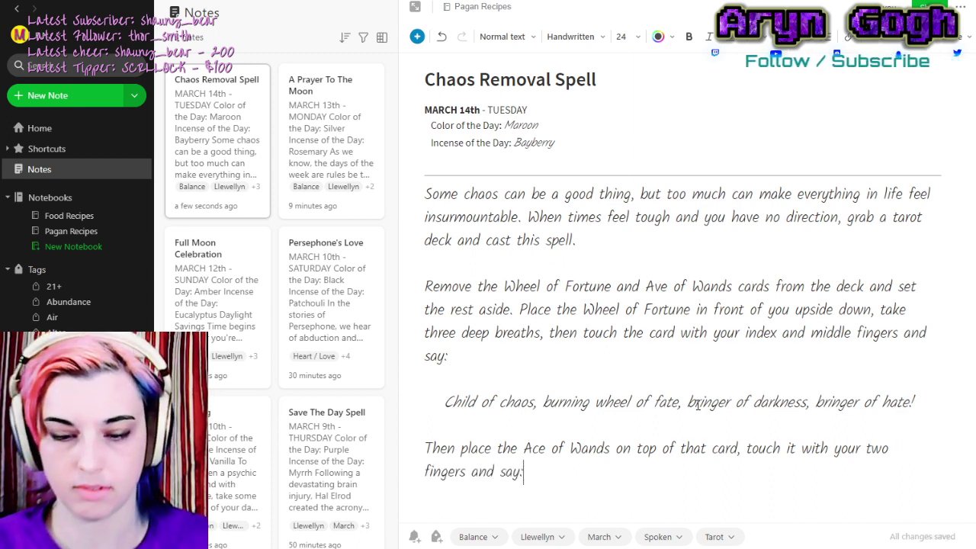
Add an indented italic chant line reading "Child of light, burning wand of fate, bringer of light, bringer of change!".
{"action": "key", "text": "Return"}
{"action": "key", "text": "ctrl+i"}
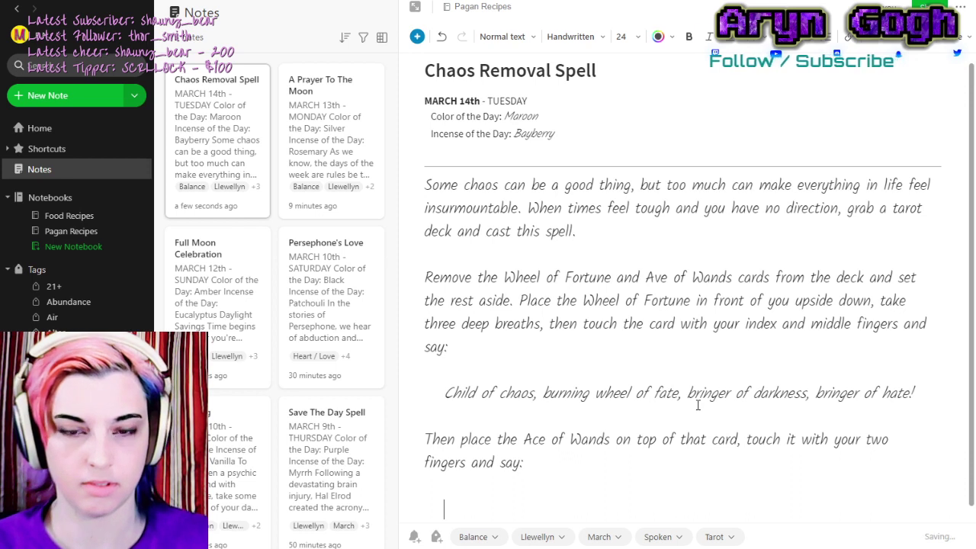
{"action": "type", "text": "Child of"}
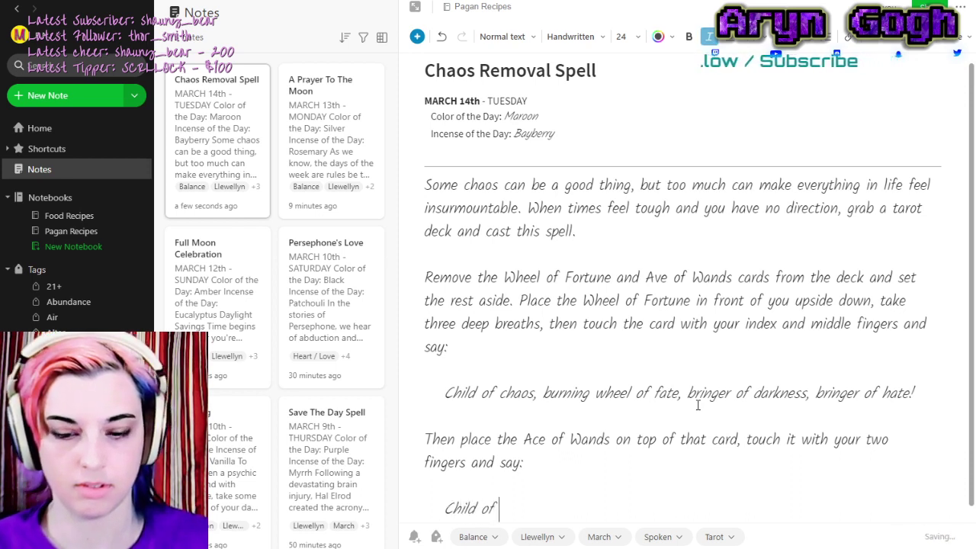
{"action": "type", "text": " light, burning "}
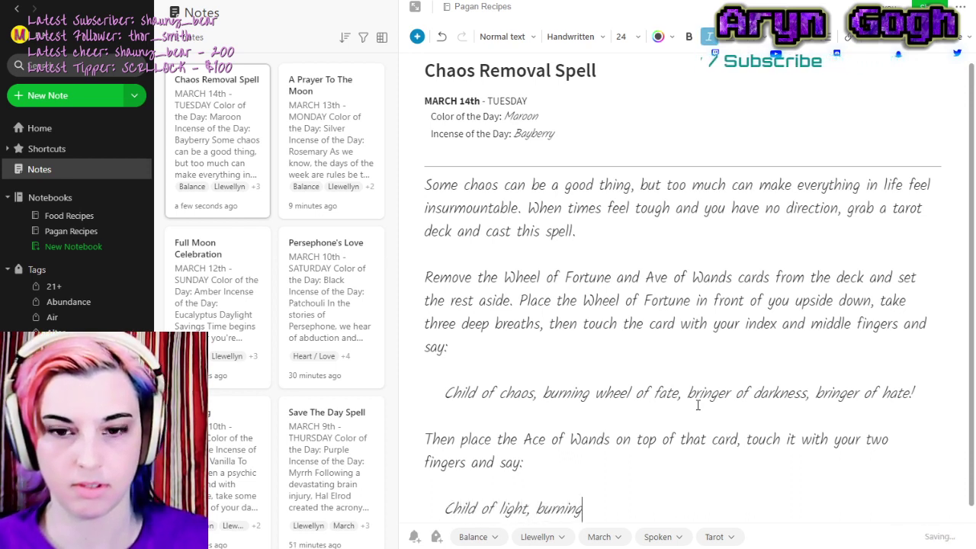
{"action": "type", "text": "wand of fate, bringer of light, bringer of change."}
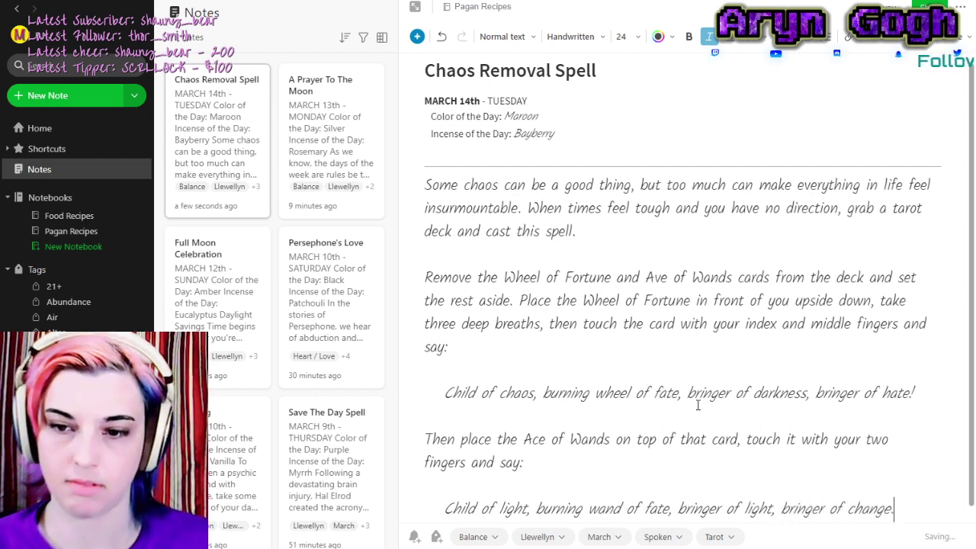
{"action": "key", "text": "BackSpace"}
{"action": "type", "text": "!"}
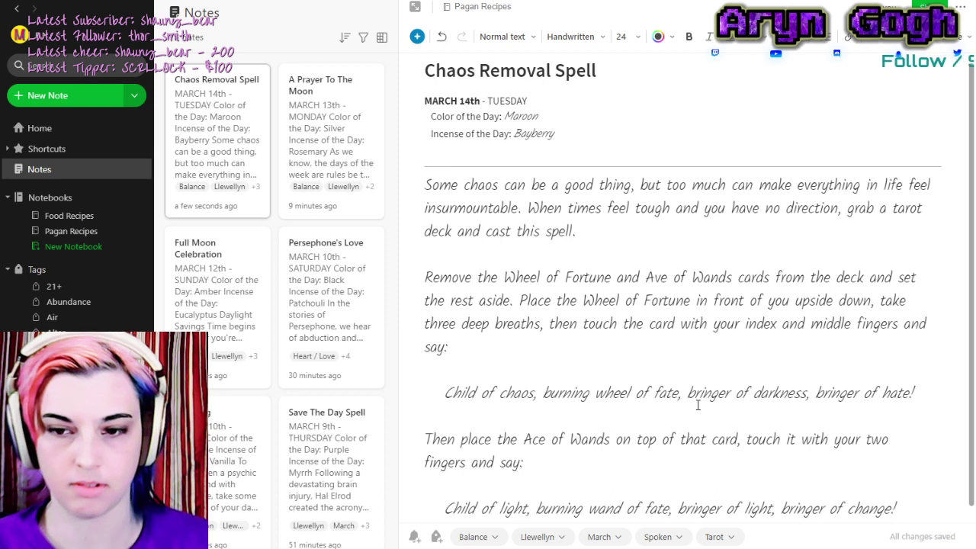
Add an unindented plain paragraph reading "Next place the Wheel of Fortune, right side up, on top of the Ace of Wands and say:".
{"action": "key", "text": "Return"}
{"action": "key", "text": "Return"}
{"action": "type", "text": "Ne"}
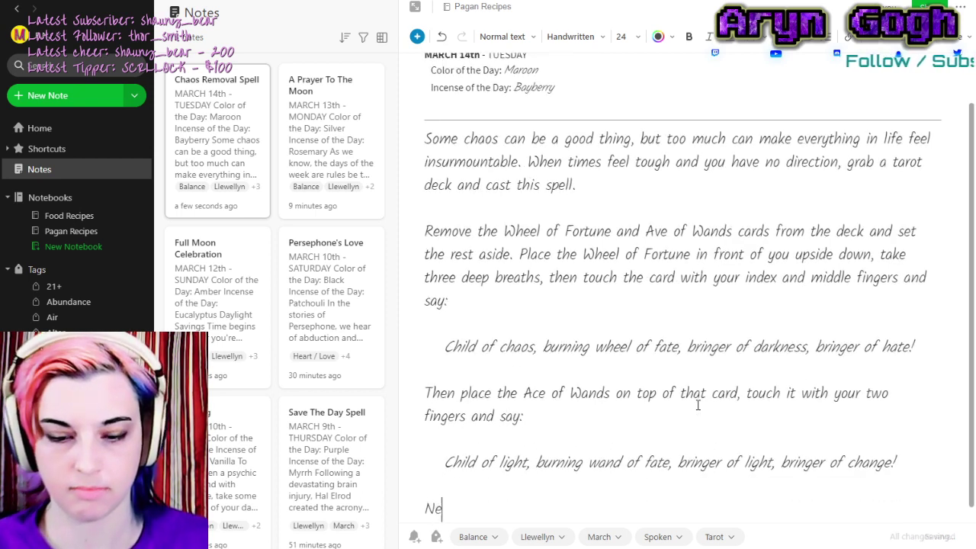
{"action": "type", "text": "xt place th"}
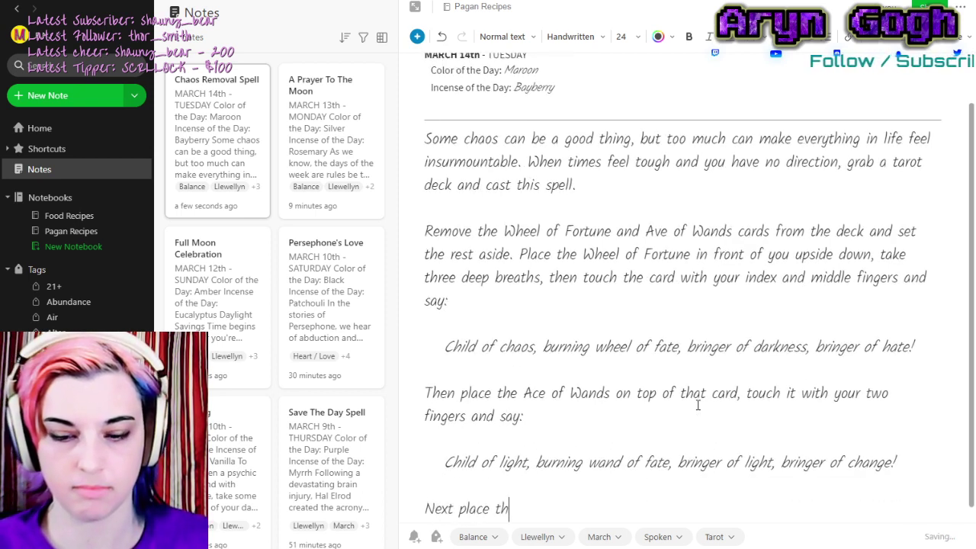
{"action": "type", "text": "e Wheel of "}
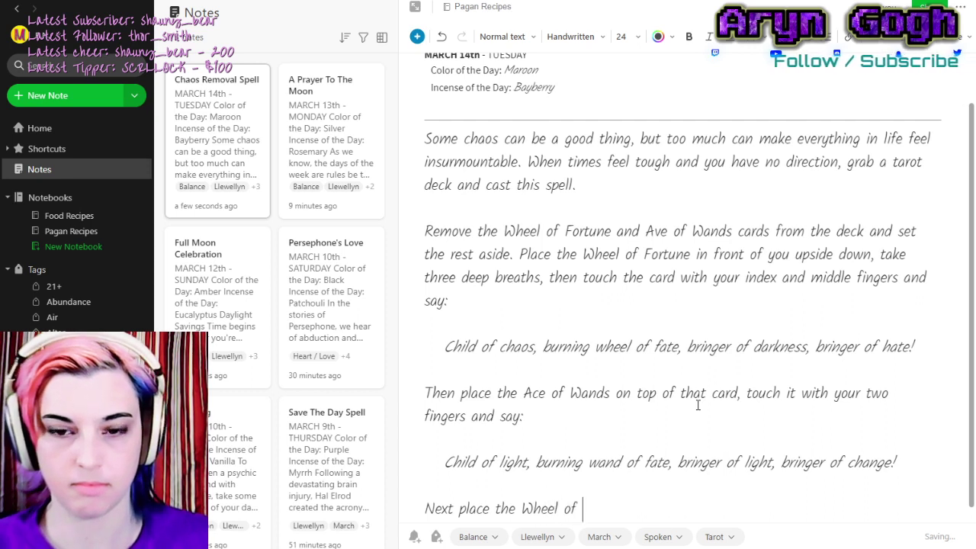
{"action": "type", "text": "Fortune right "}
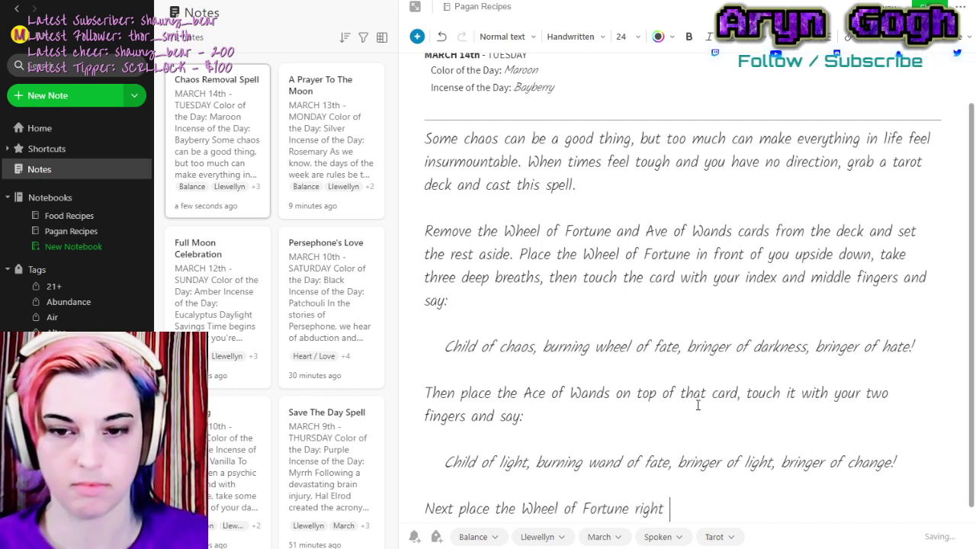
{"action": "type", "text": "side up"}
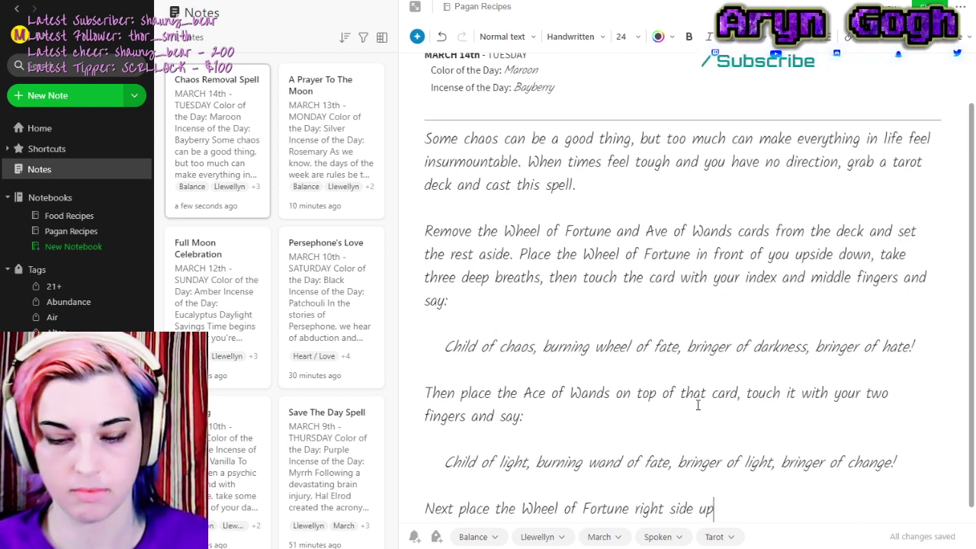
{"action": "type", "text": ","}
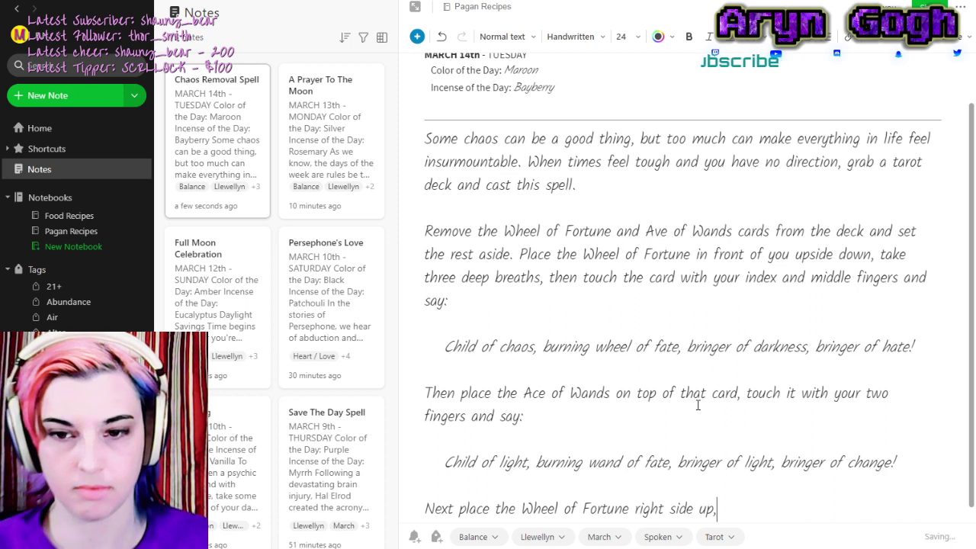
{"action": "left_click", "coordinate": [629, 508]}
{"action": "type", "text": ","}
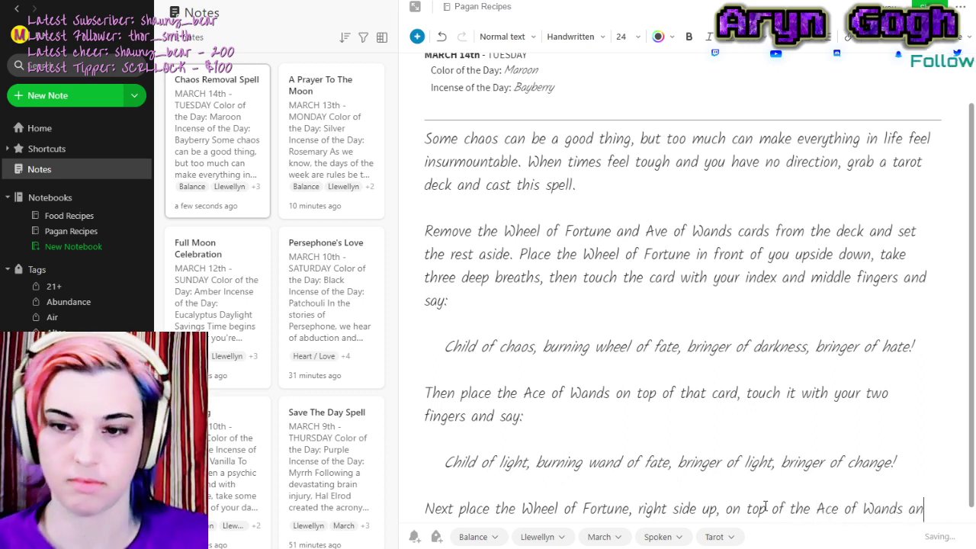
{"action": "type", "text": "say:"}
Add an indented italic chant line reading "Chaos tamed and faith restored, a new life begins, the foundation is poured!".
{"action": "key", "text": "Return"}
{"action": "key", "text": "Return"}
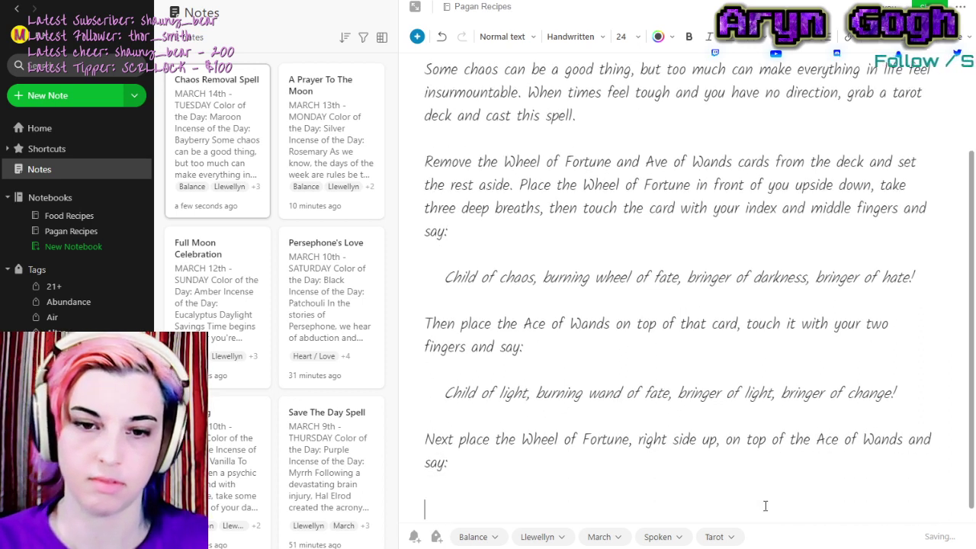
{"action": "key", "text": "Tab"}
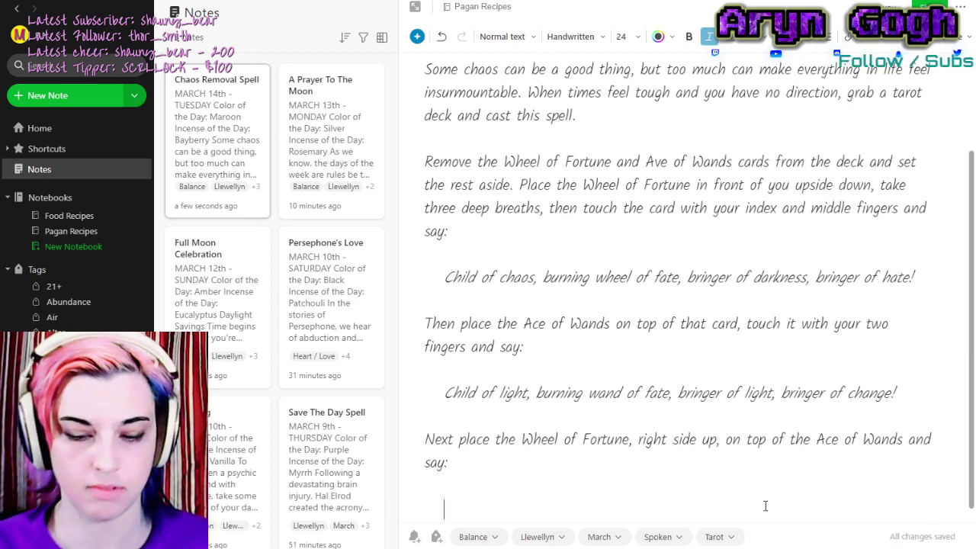
{"action": "type", "text": "Chaos to"}
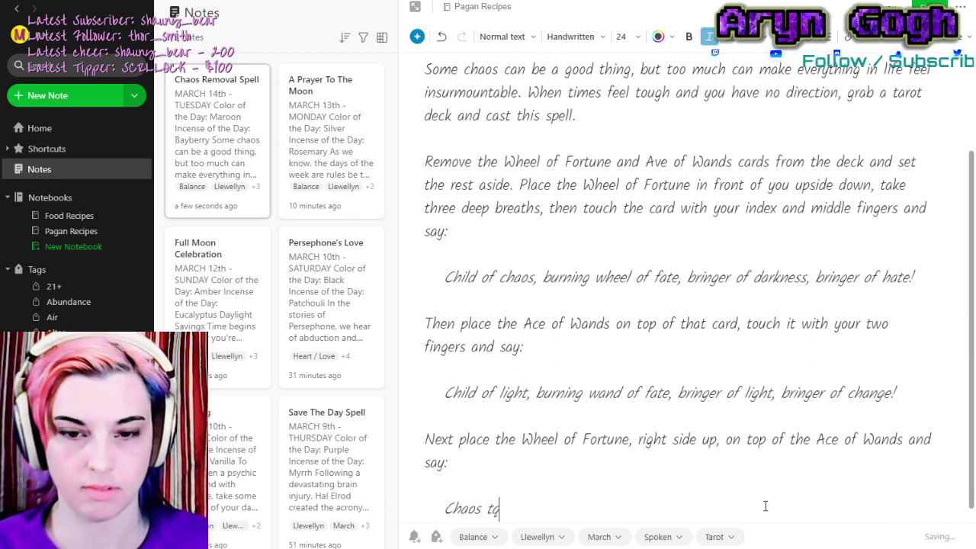
{"action": "type", "text": "mes"}
{"action": "key", "text": "BackSpace"}
{"action": "type", "text": "d and "}
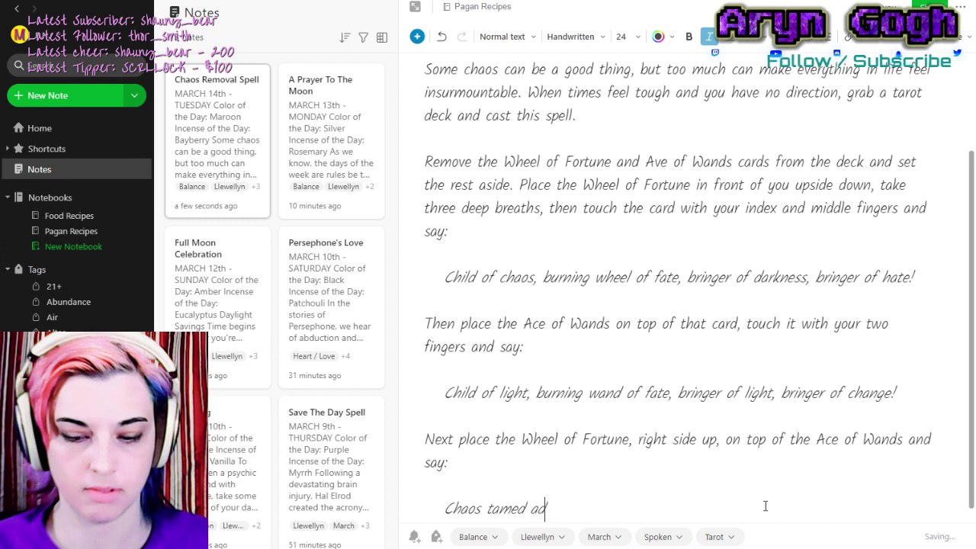
{"action": "type", "text": "fai"}
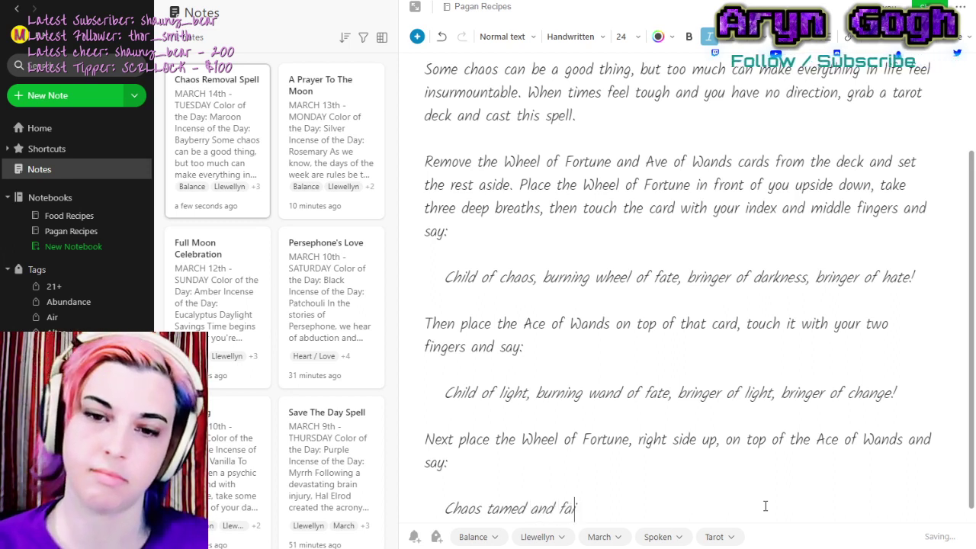
{"action": "type", "text": "th restored"}
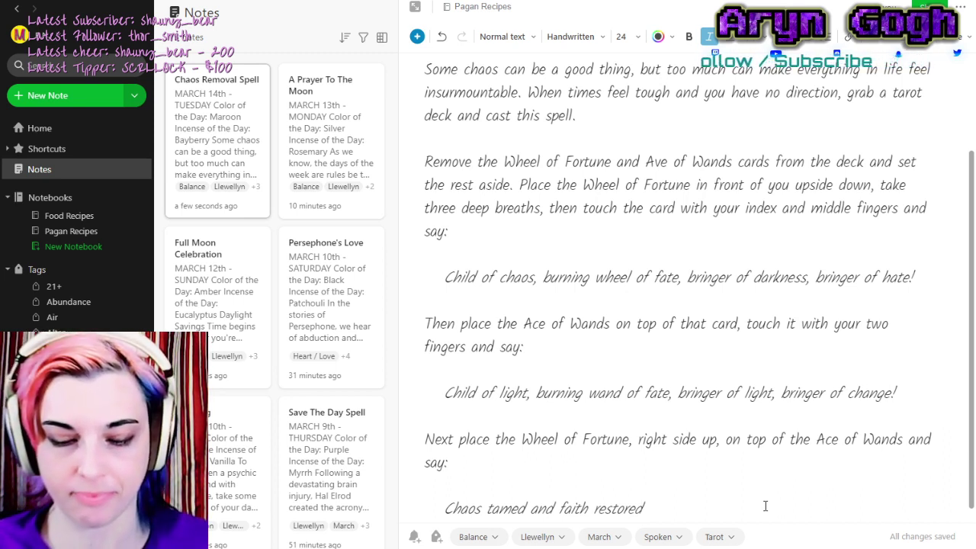
{"action": "type", "text": ", a new "}
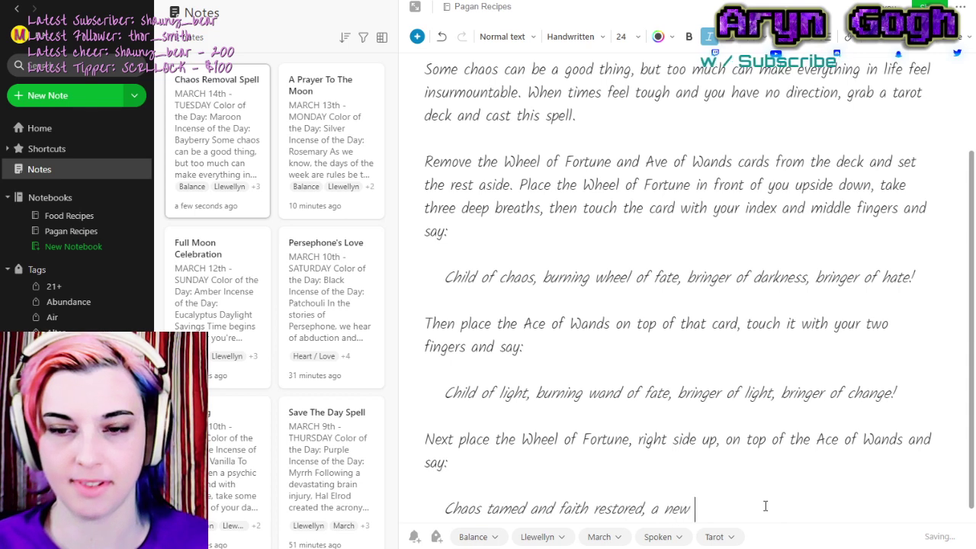
{"action": "type", "text": "life begins,"}
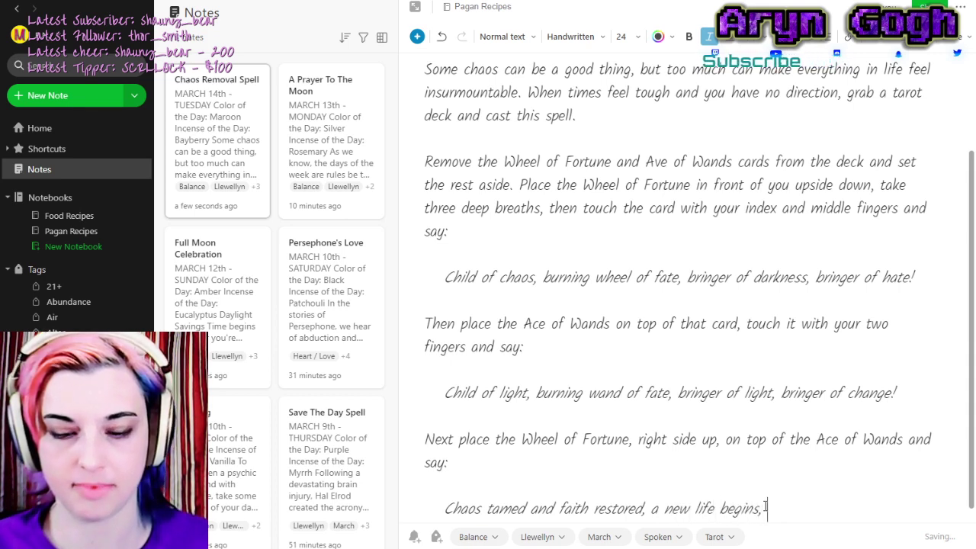
{"action": "type", "text": " the foundation is poured!"}
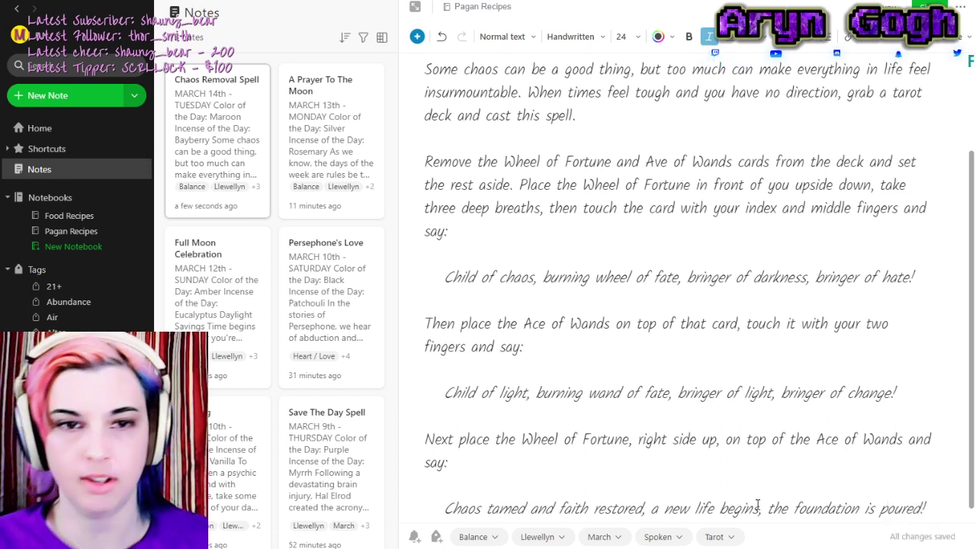
Duplicate the finished Chaos Removal Spell note and open the copy.
{"action": "left_click", "coordinate": [242, 142]}
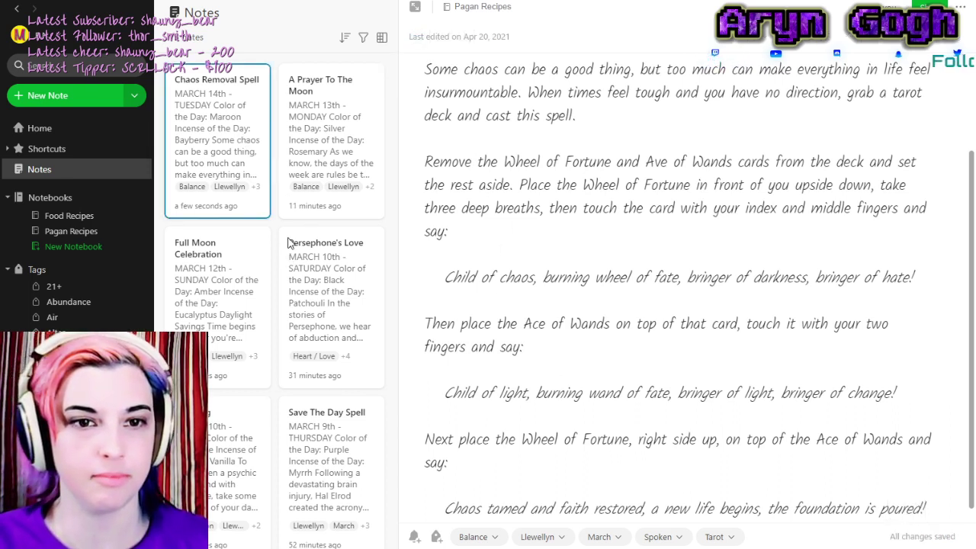
{"action": "key", "text": "ctrl+d"}
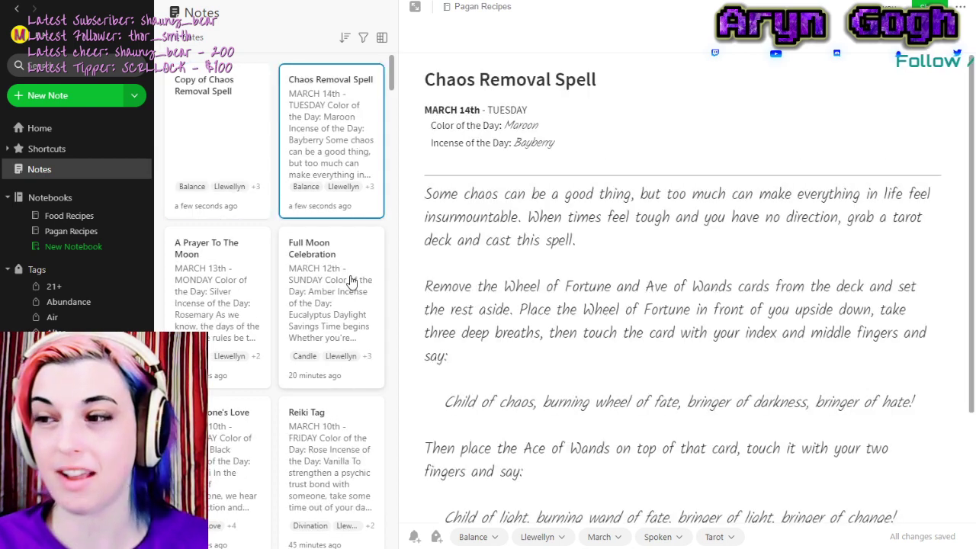
{"action": "left_click", "coordinate": [241, 155]}
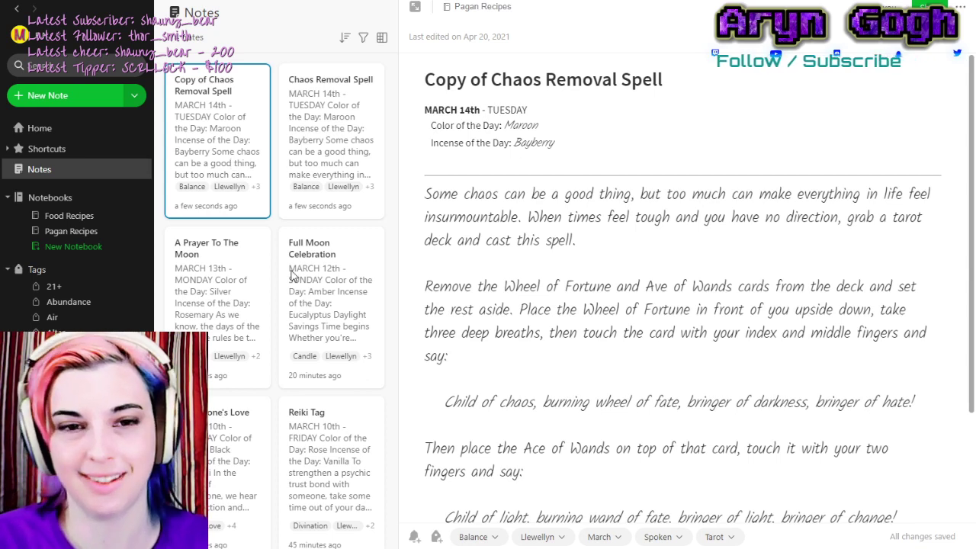
Remove the Balance and Tarot tags from the copied note, add the Air tag, and save the tag changes.
{"action": "key", "text": "ctrl+alt+t"}
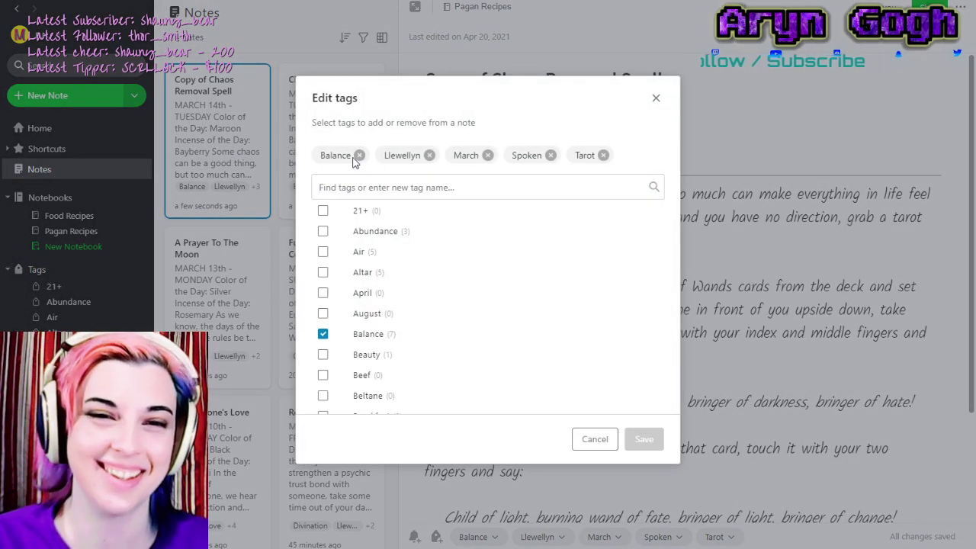
{"action": "left_click", "coordinate": [359, 156]}
{"action": "left_click", "coordinate": [540, 155]}
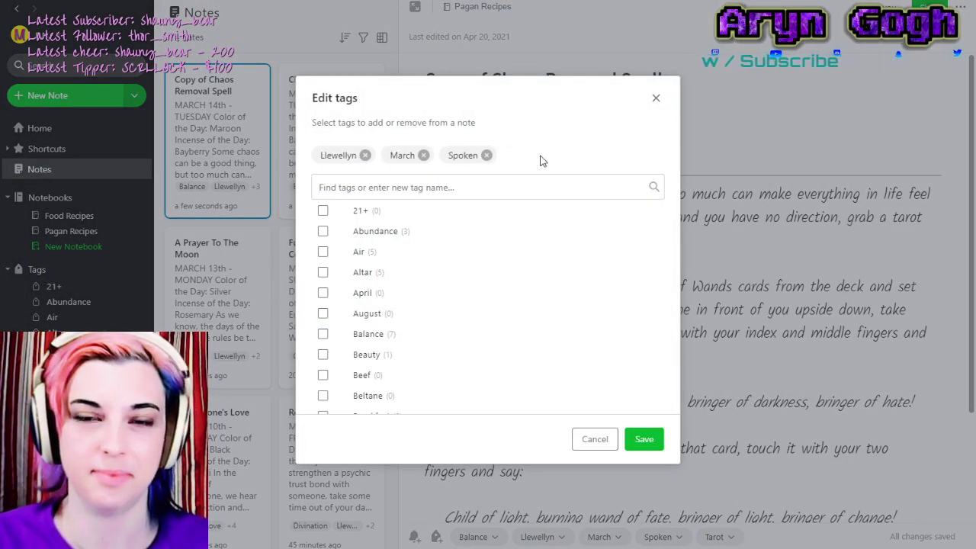
{"action": "left_click", "coordinate": [514, 188]}
{"action": "type", "text": "air"}
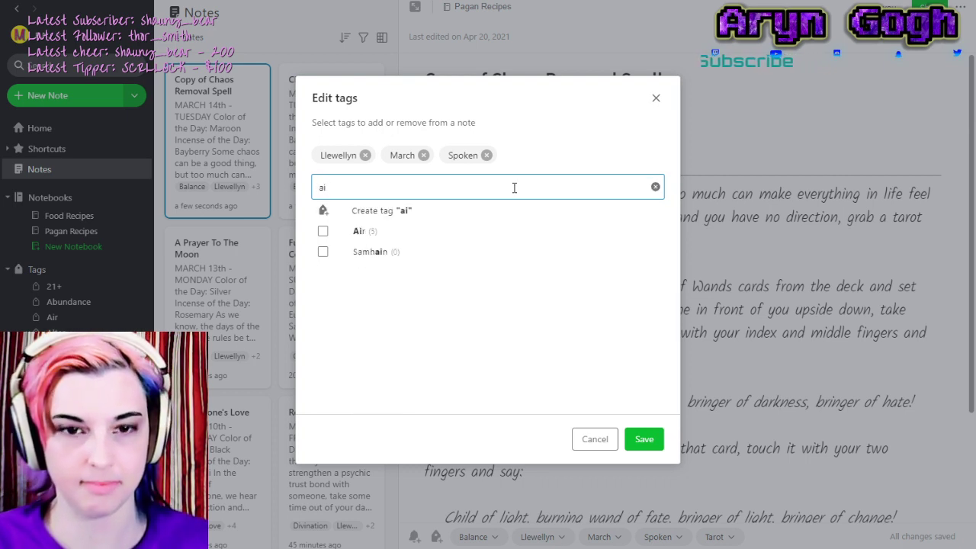
{"action": "left_click", "coordinate": [323, 210]}
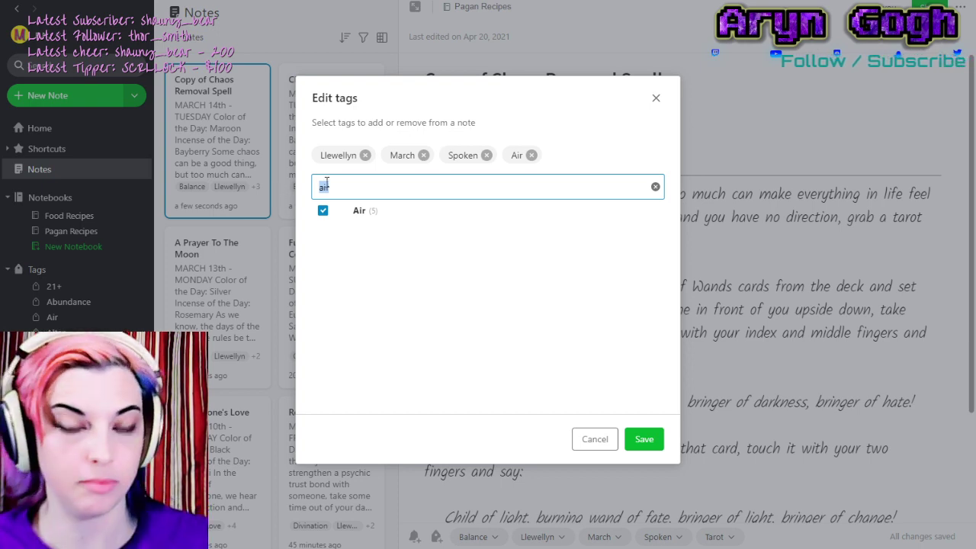
{"action": "left_click", "coordinate": [644, 439]}
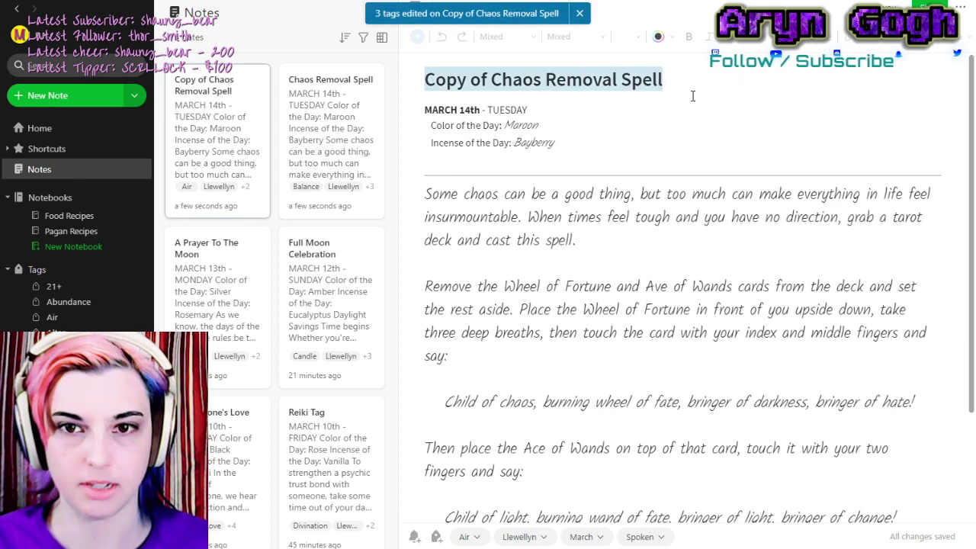
Replace the copied note's title with "An Uplifting Spell".
{"action": "type", "text": "An U"}
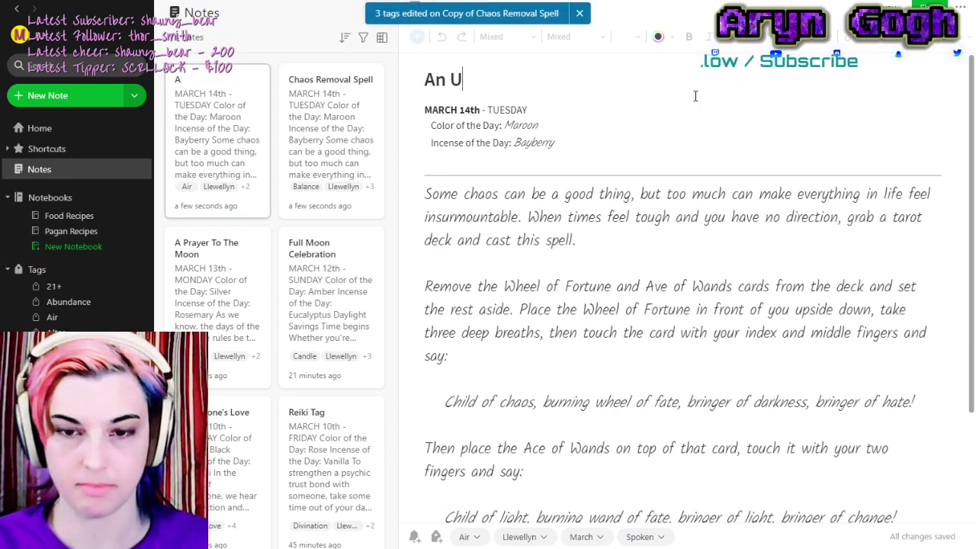
{"action": "type", "text": "plifting S"}
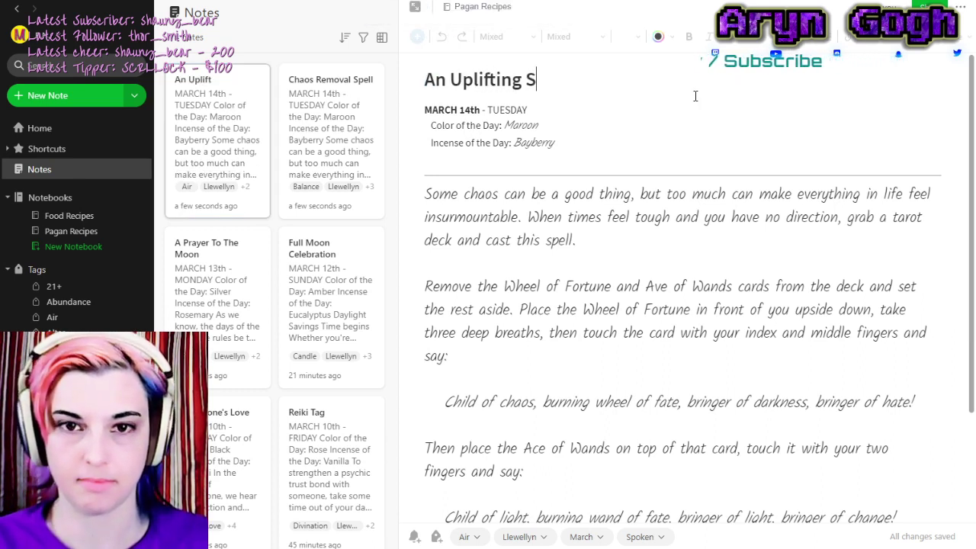
{"action": "type", "text": "pell"}
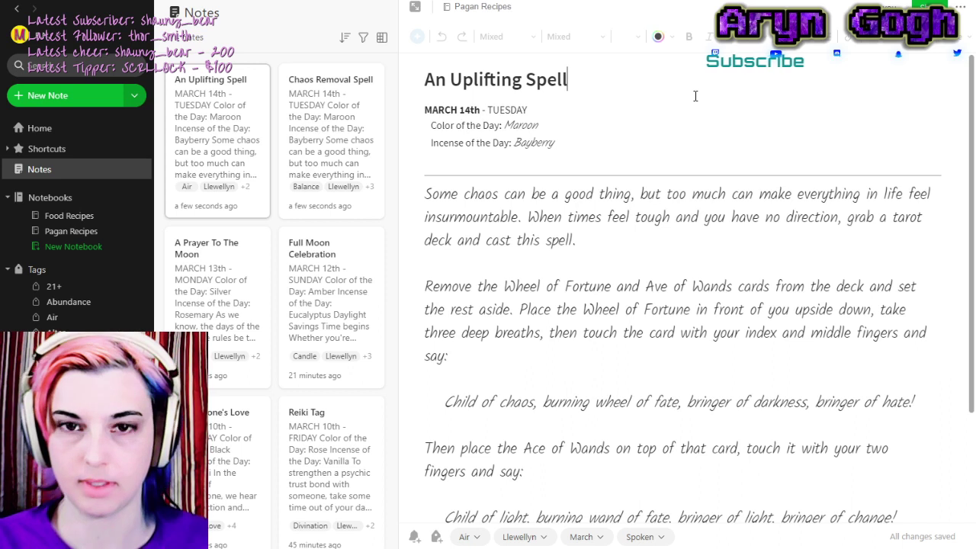
Change the note's date line to "MARCH 15th - WEDNESDAY" and set the Color of the Day to "Brown".
{"action": "left_click", "coordinate": [469, 112]}
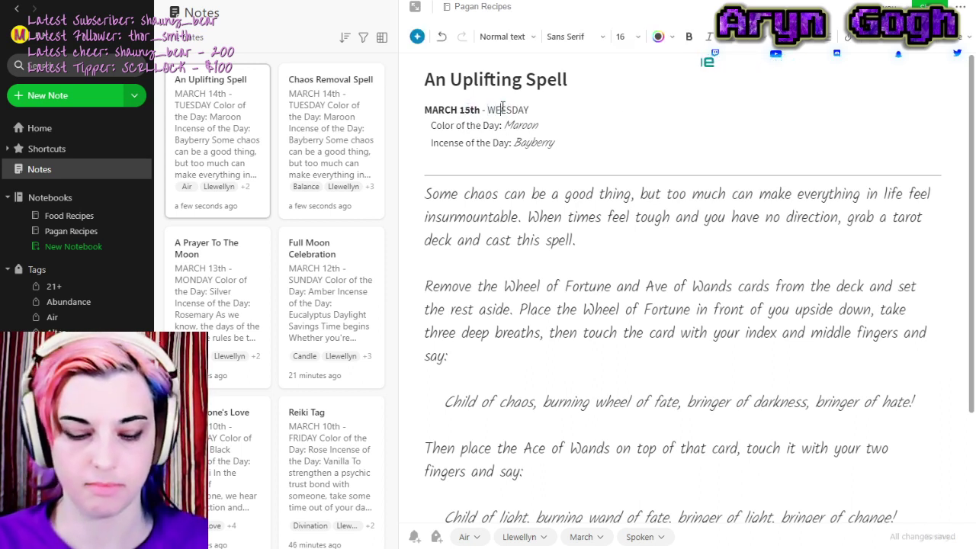
{"action": "left_click_drag", "start_coordinate": [506, 125], "coordinate": [547, 125]}
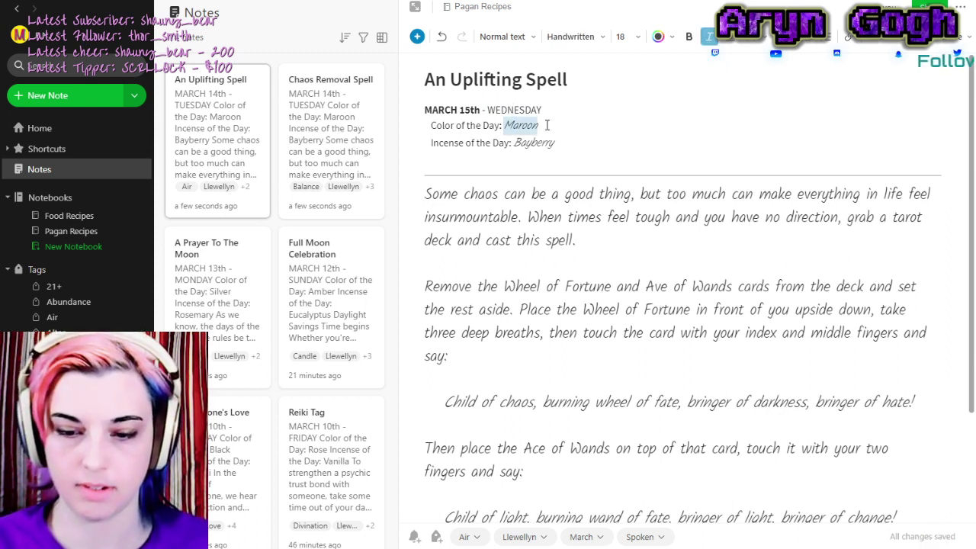
{"action": "type", "text": "Brow"}
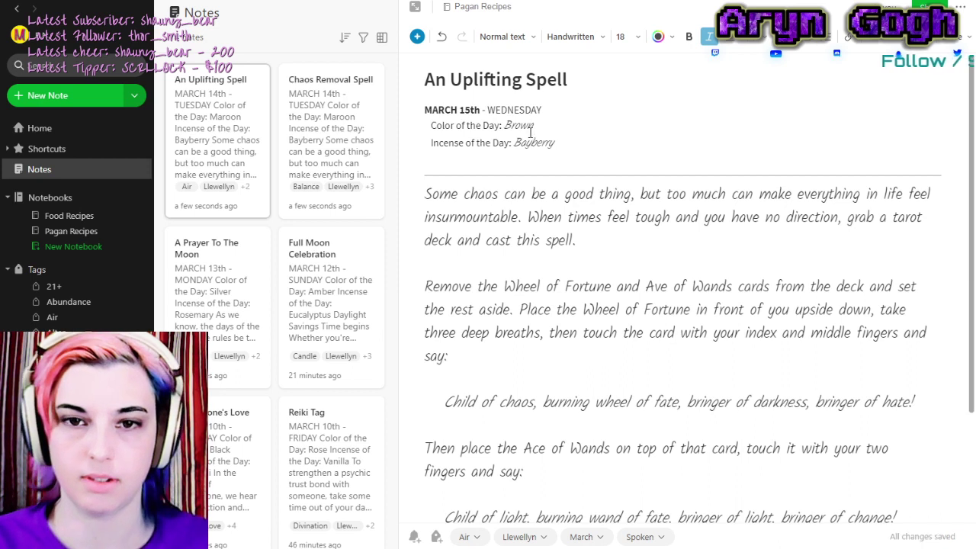
Set the note's Incense of the Day to "Honeysuckle".
{"action": "left_click_drag", "start_coordinate": [519, 141], "coordinate": [553, 142]}
{"action": "key", "text": "BackSpace"}
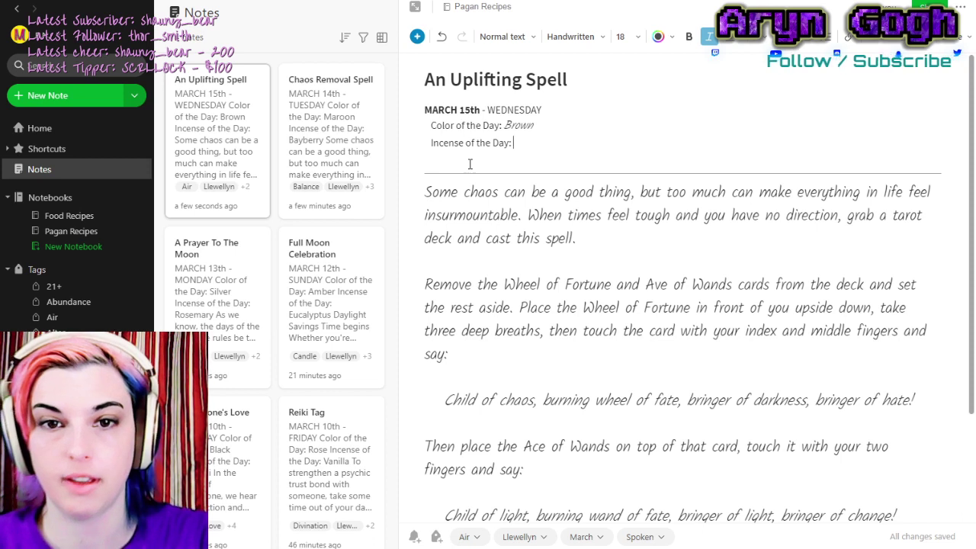
{"action": "type", "text": "A"}
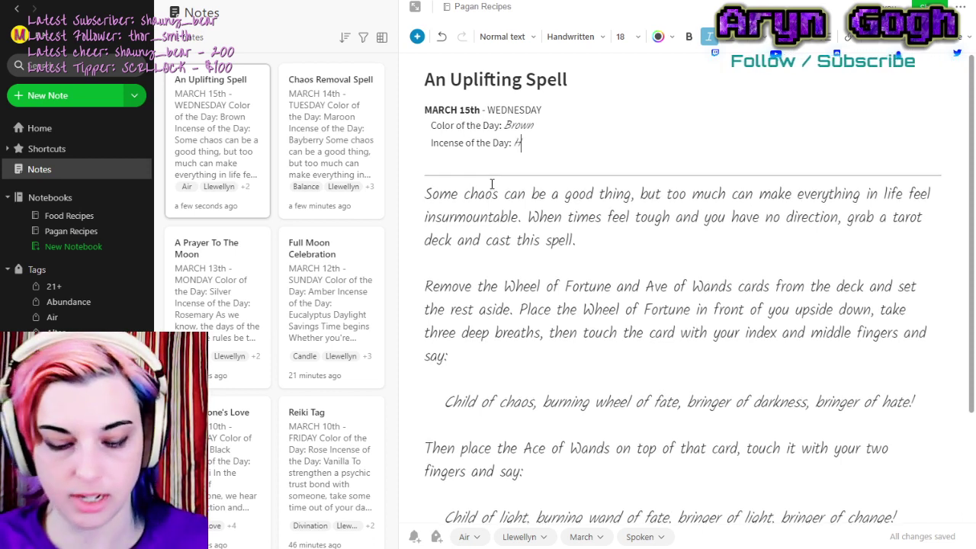
{"action": "type", "text": "oneysuckle"}
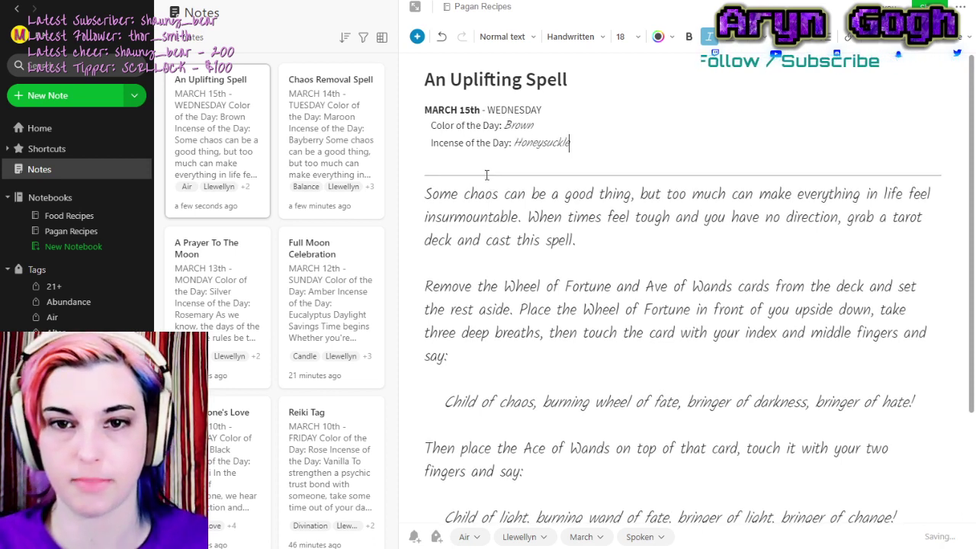
Replace the old spell text below the divider with "When heavy thoughts weigh you down, it helps to lighten up.".
{"action": "left_click_drag", "start_coordinate": [427, 191], "coordinate": [926, 493]}
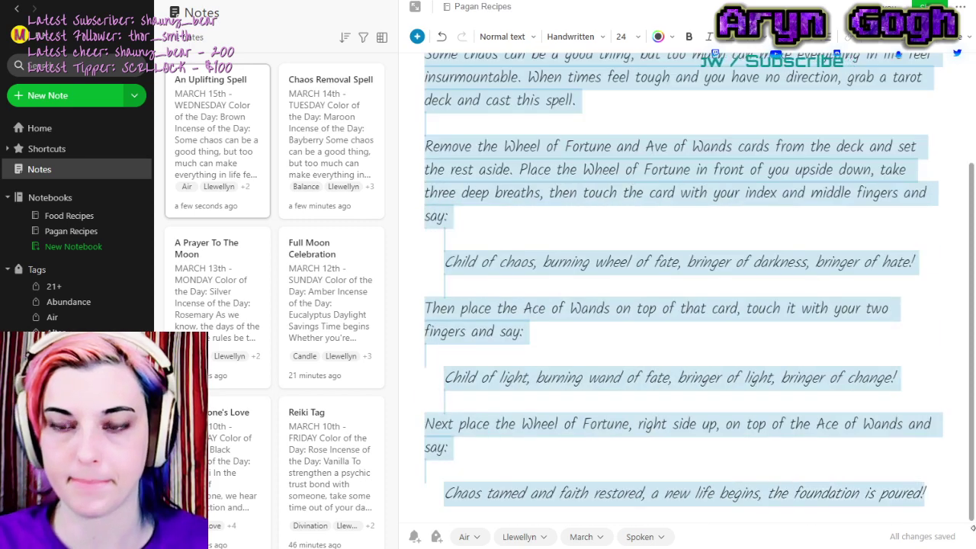
{"action": "type", "text": "When he"}
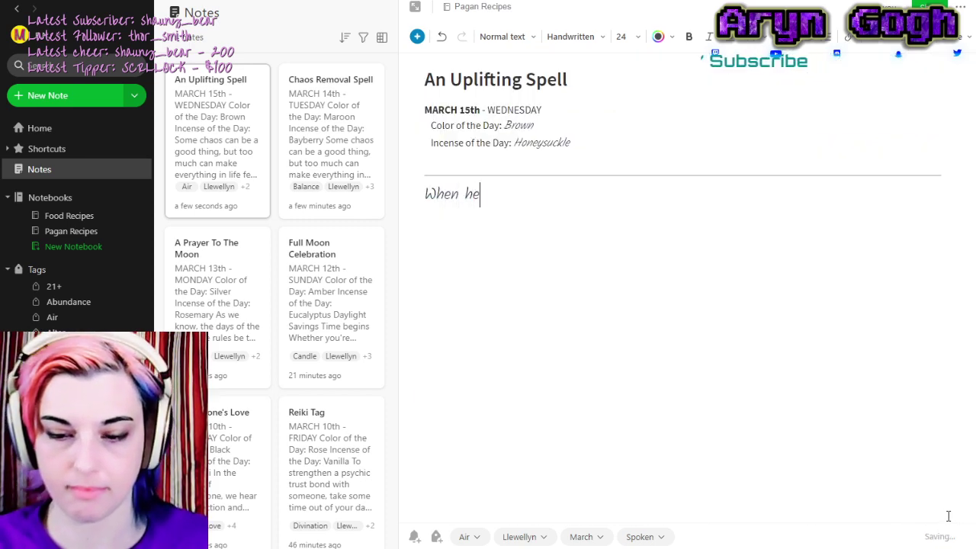
{"action": "type", "text": "avy thoughts weigh you down, it help"}
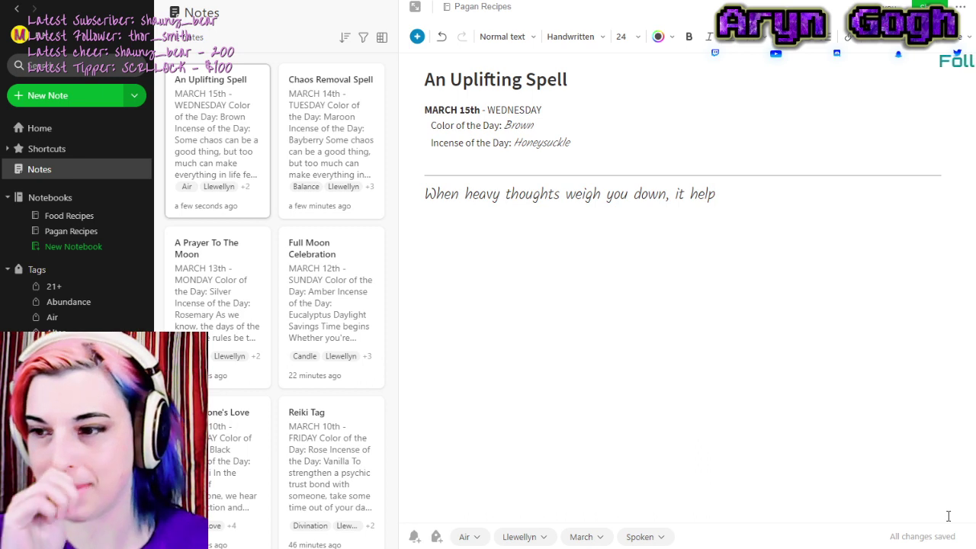
{"action": "type", "text": "s "}
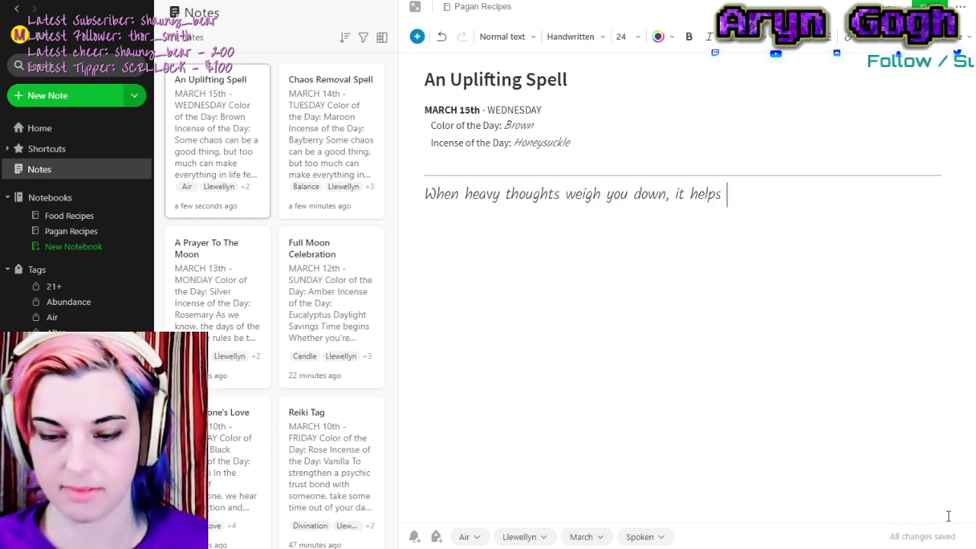
{"action": "type", "text": "to lig"}
{"action": "key", "text": "BackSpace"}
{"action": "key", "text": "BackSpace"}
{"action": "key", "text": "BackSpace"}
{"action": "key", "text": "BackSpace"}
{"action": "key", "text": "BackSpace"}
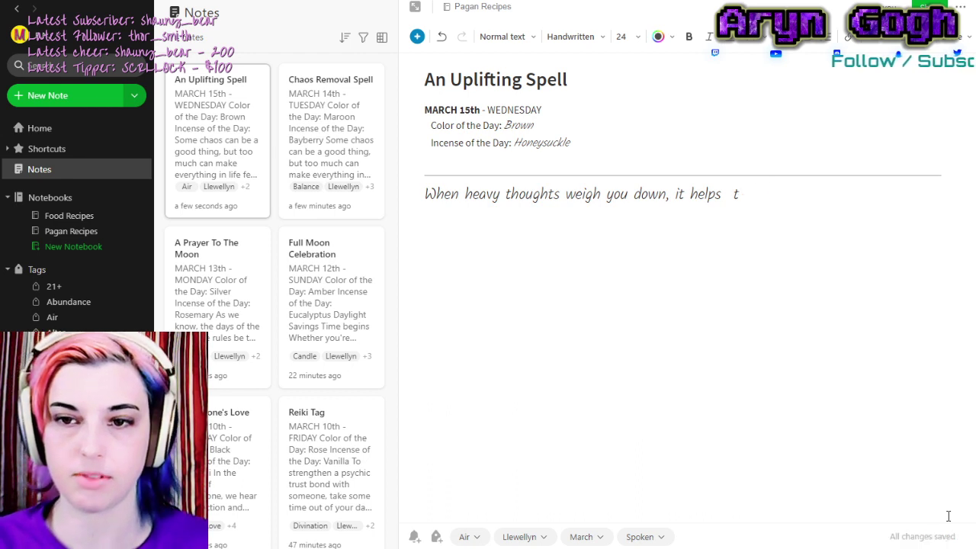
{"action": "key", "text": "BackSpace"}
{"action": "type", "text": "to lightent"}
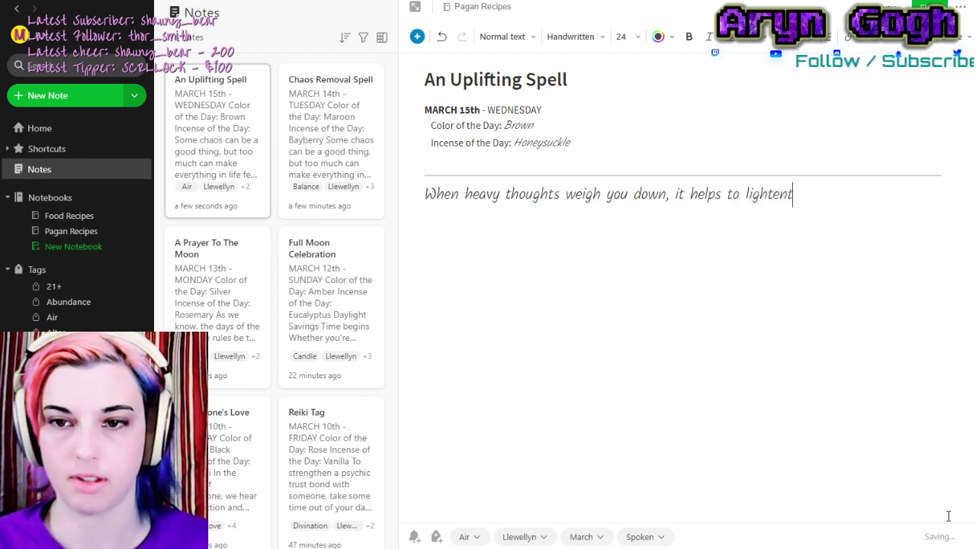
{"action": "key", "text": "BackSpace"}
{"action": "type", "text": "the a"}
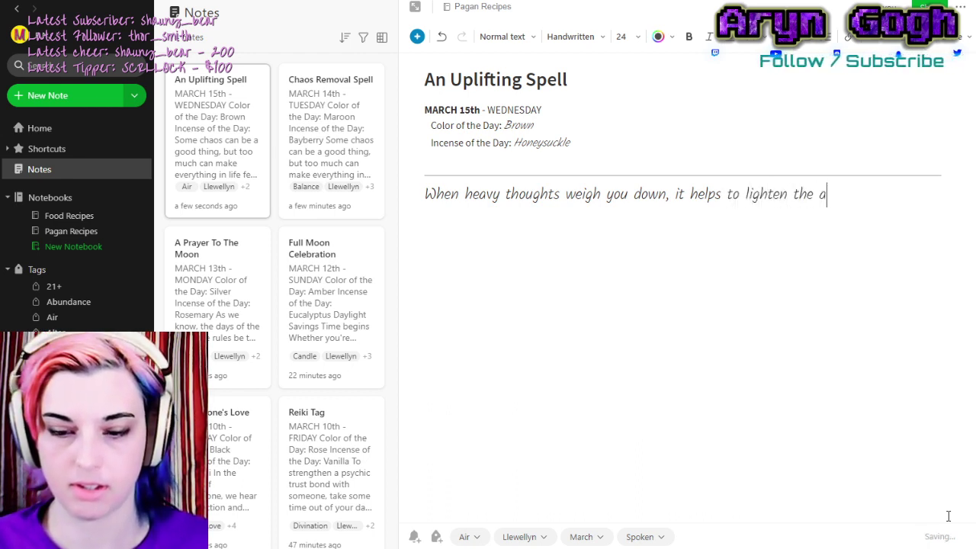
{"action": "key", "text": "BackSpace"}
{"action": "key", "text": "BackSpace"}
{"action": "key", "text": "BackSpace"}
{"action": "key", "text": "BackSpace"}
{"action": "key", "text": "BackSpace"}
{"action": "type", "text": "up."}
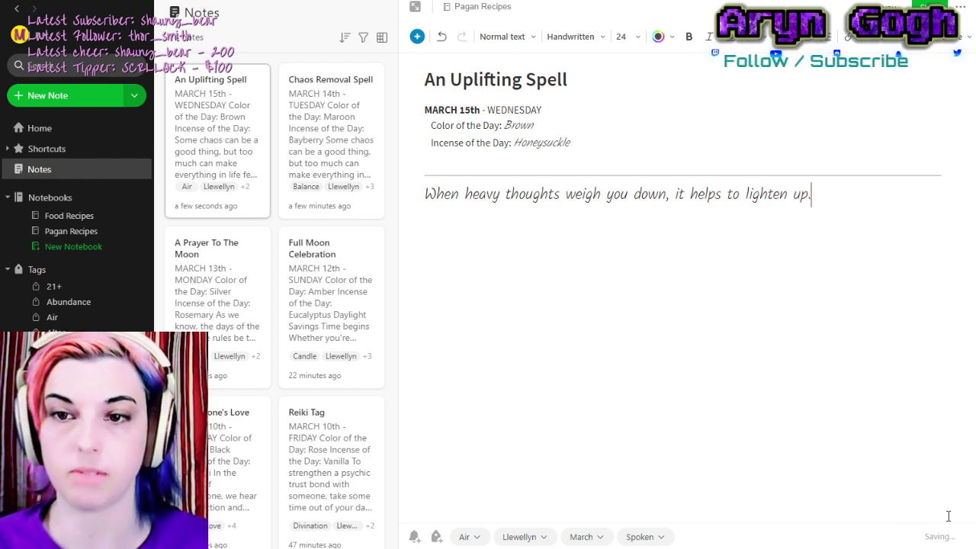
Continue the opening paragraph with the sentence "Air magic is perfect for that purpose.".
{"action": "type", "text": " Air "}
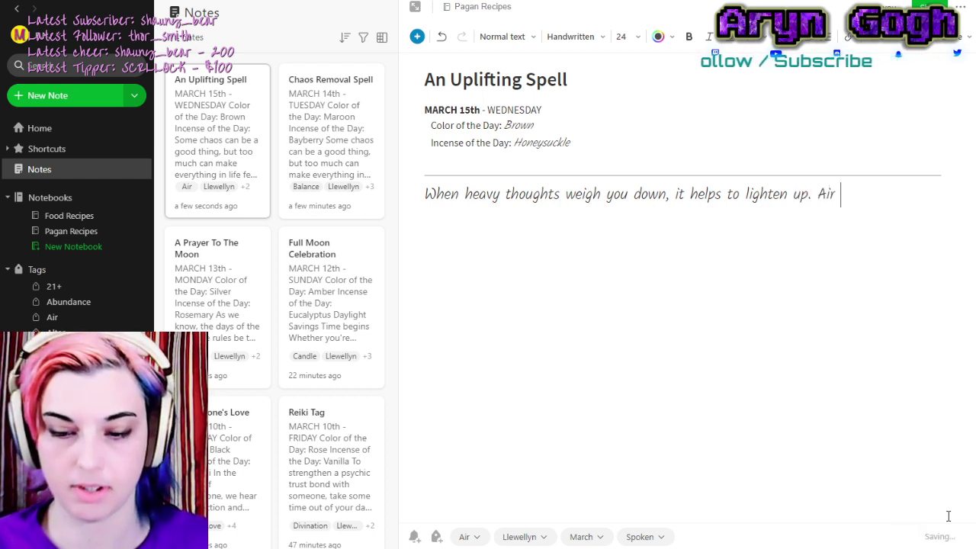
{"action": "type", "text": "magic is perfec"}
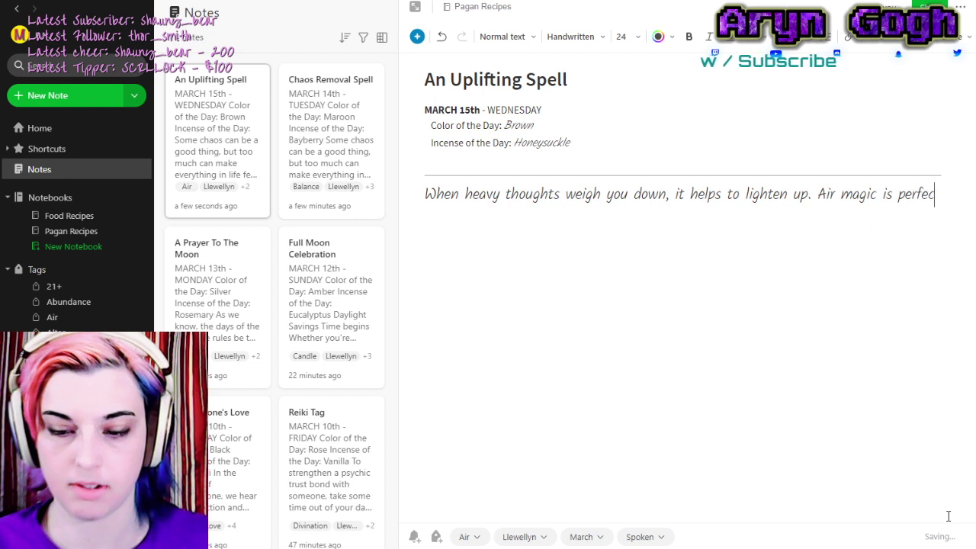
{"action": "type", "text": "t for that"}
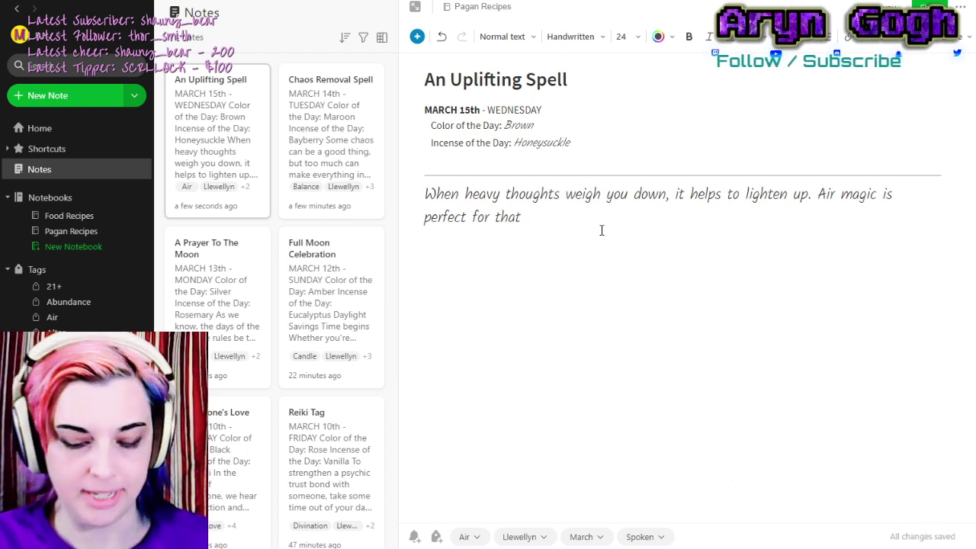
{"action": "type", "text": "purpose. "}
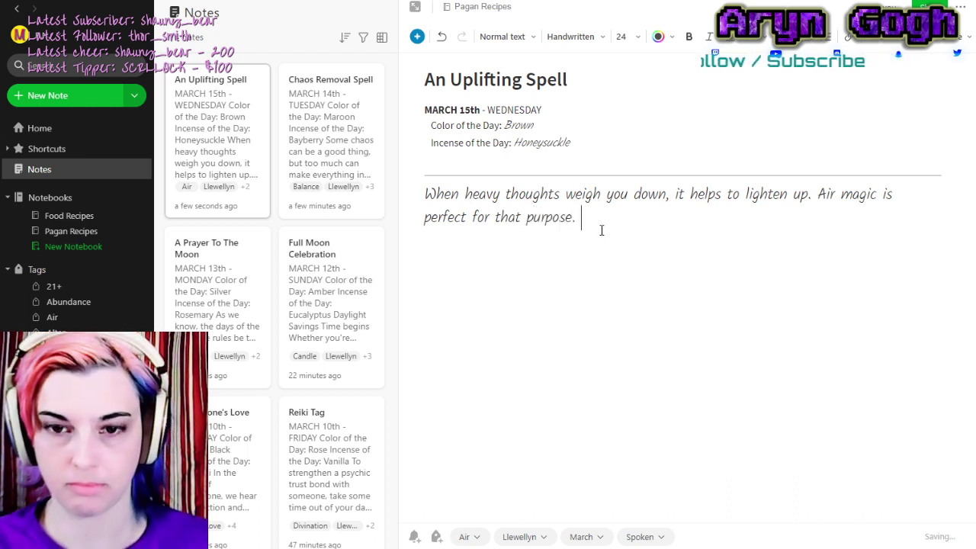
Add the sentence "This element is blithe and free, always flitting from one thing to another and generally filled with uplifting thoughts.".
{"action": "type", "text": "This ele"}
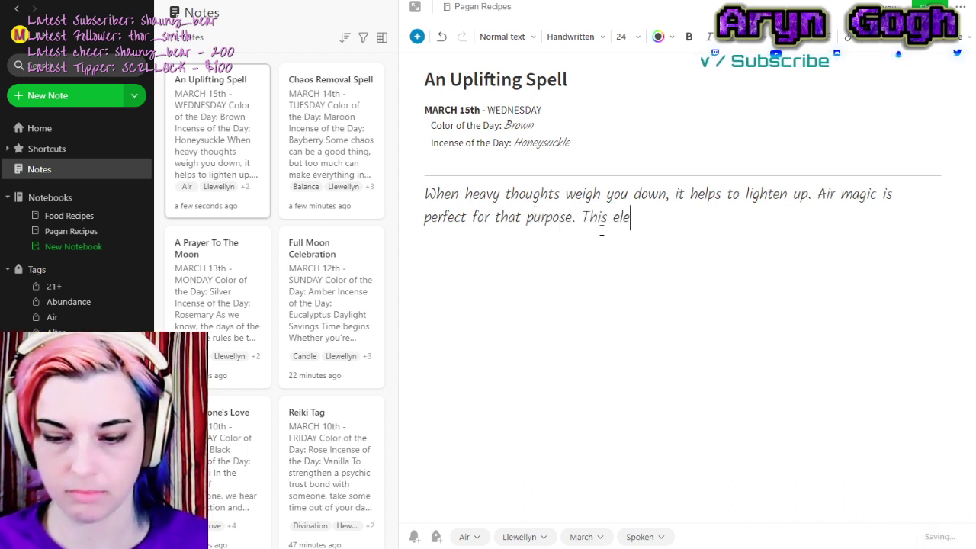
{"action": "type", "text": "ment is blithe and free, always flitting from one thing to another"}
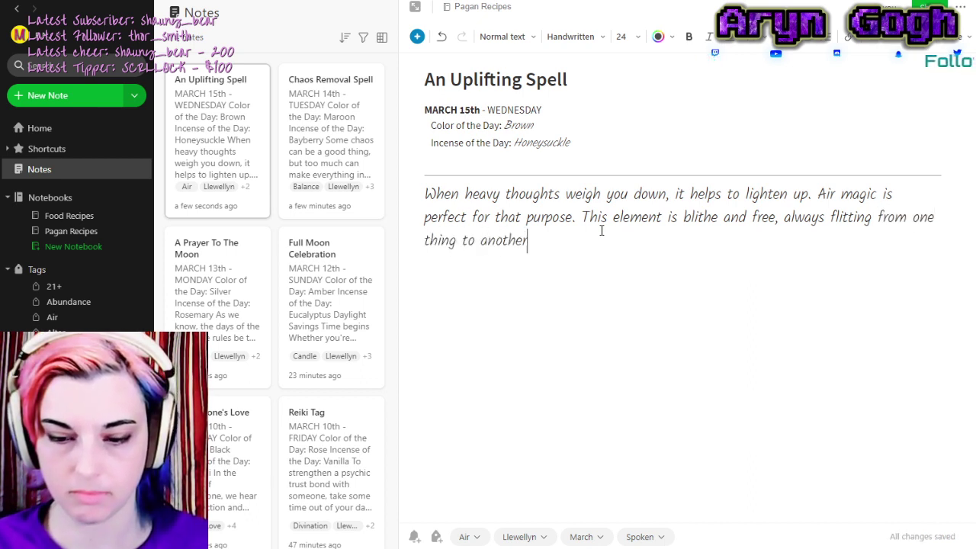
{"action": "type", "text": "and generally"}
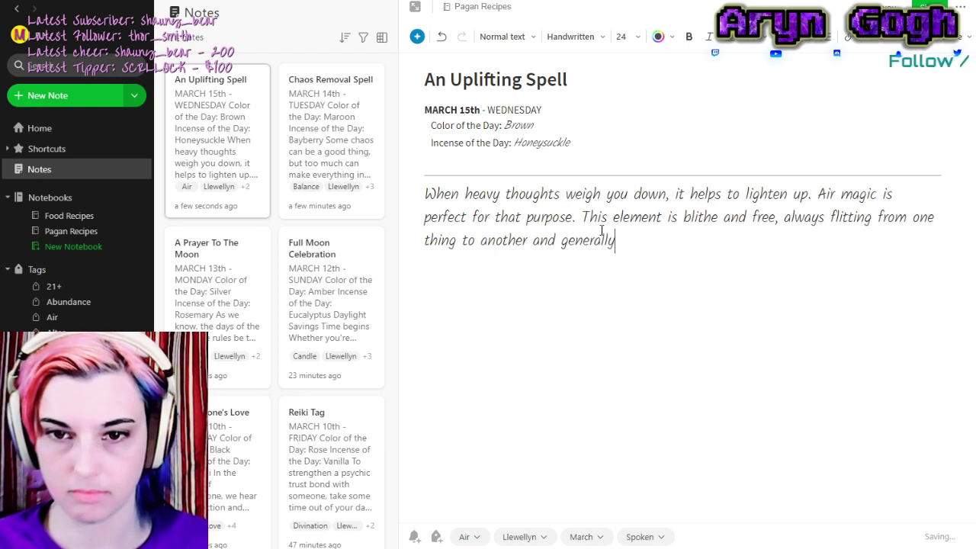
{"action": "type", "text": " fille"}
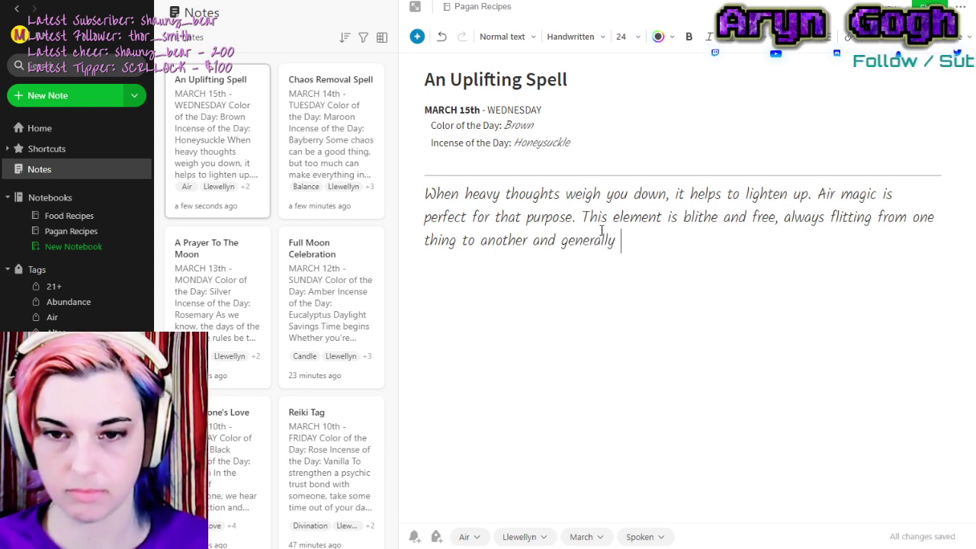
{"action": "type", "text": "d with "}
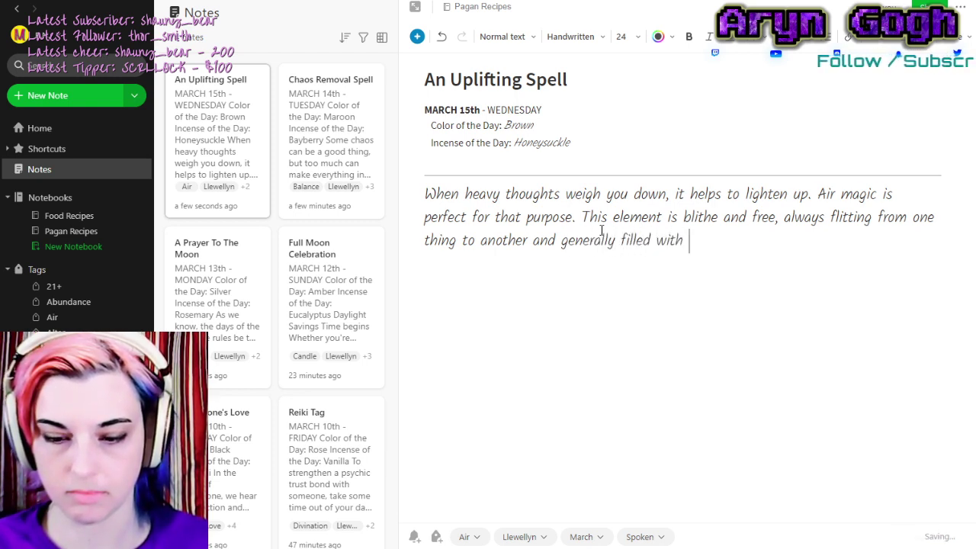
{"action": "type", "text": "uplifting th"}
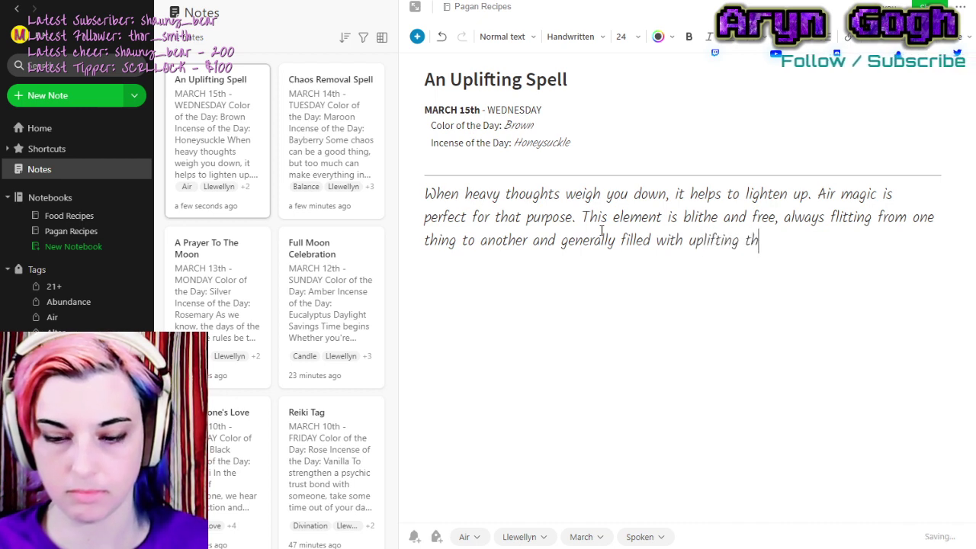
{"action": "type", "text": "roughts."}
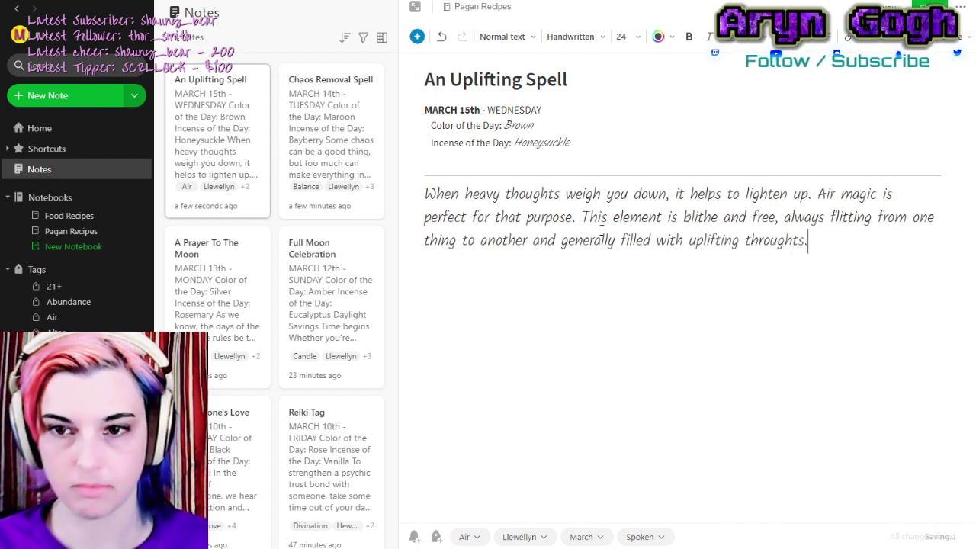
{"action": "right_click", "coordinate": [773, 241]}
{"action": "left_click", "coordinate": [871, 266]}
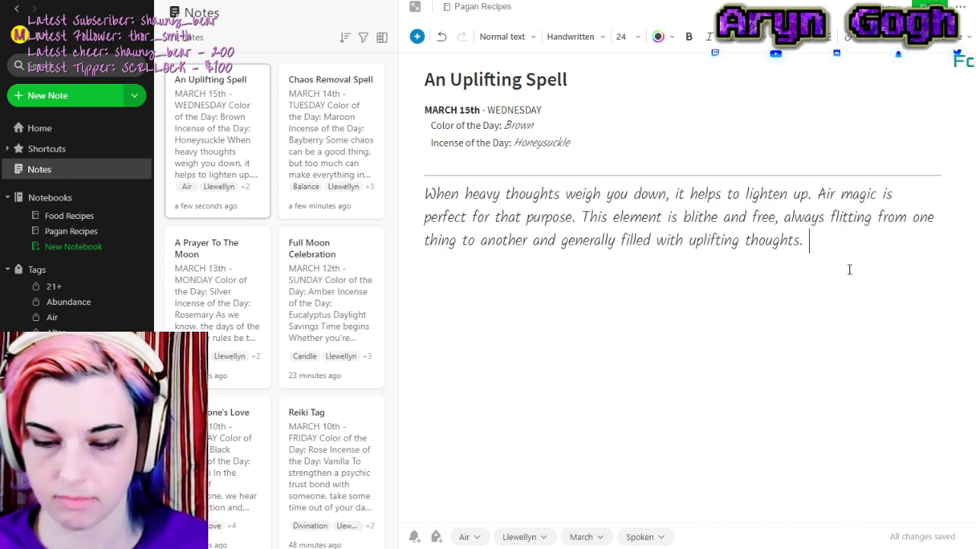
End the opening paragraph with the sentence "You can harness this energy to boost your mood.".
{"action": "type", "text": "You"}
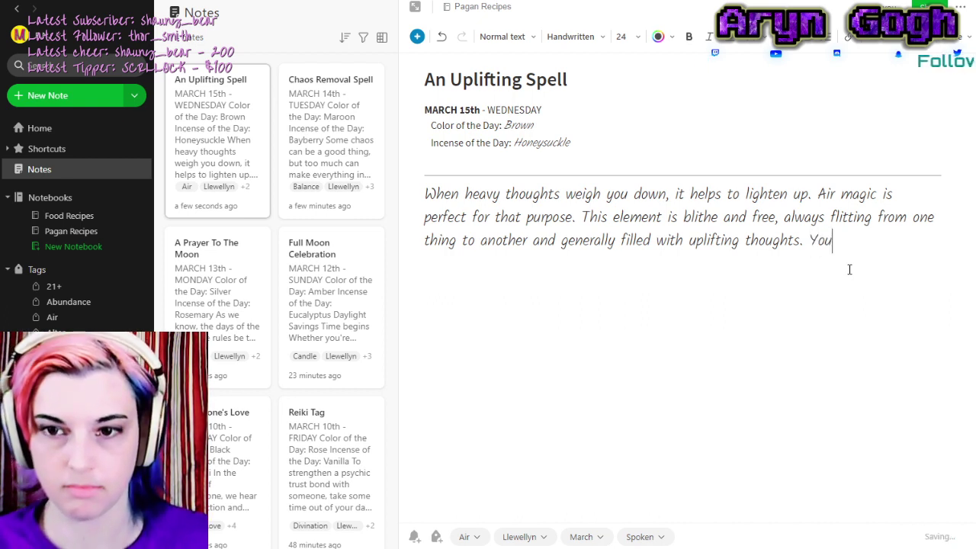
{"action": "type", "text": " can harness"}
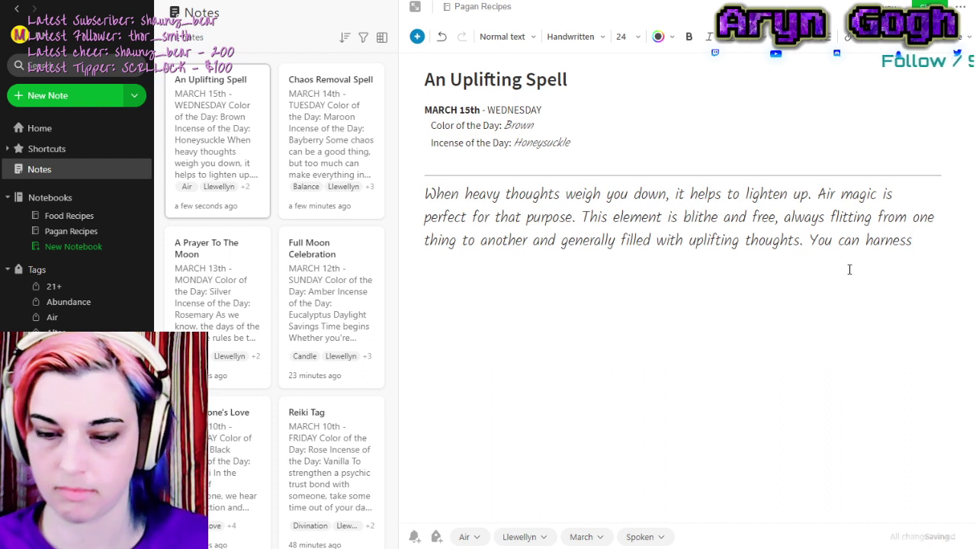
{"action": "type", "text": " this energy "}
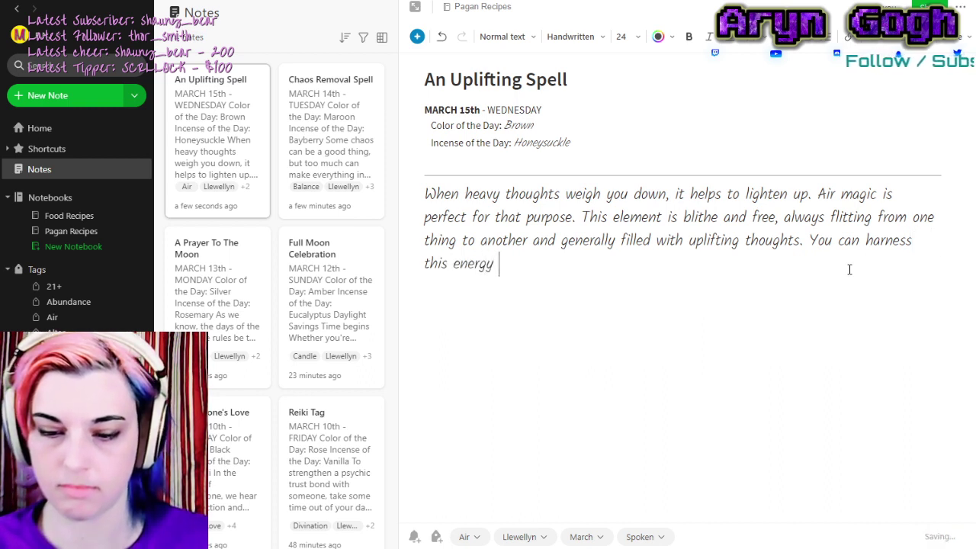
{"action": "type", "text": "to boost your mood."}
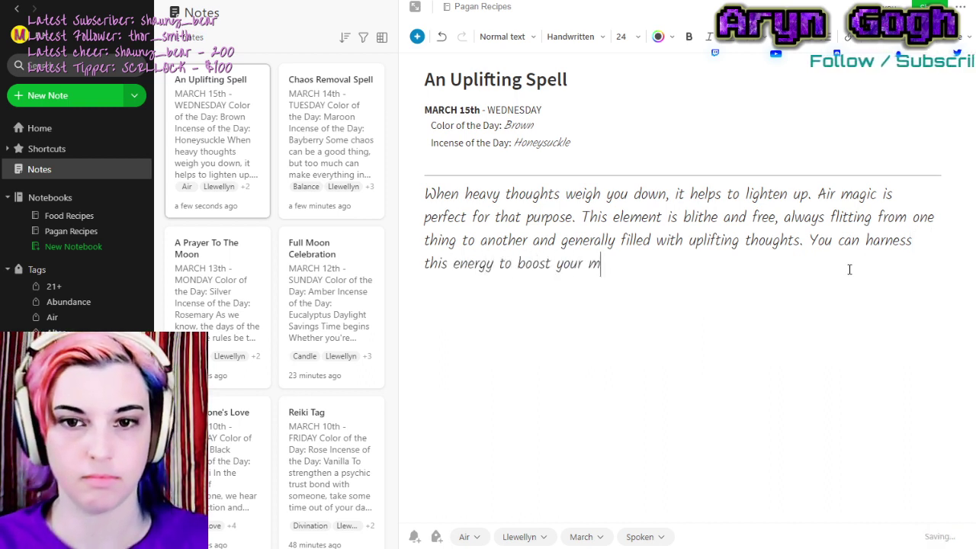
Start a second paragraph after a blank line with "For this spell, you'll need some small symbols of air. Bells, clear crystals, wind".
{"action": "key", "text": "Return"}
{"action": "key", "text": "Return"}
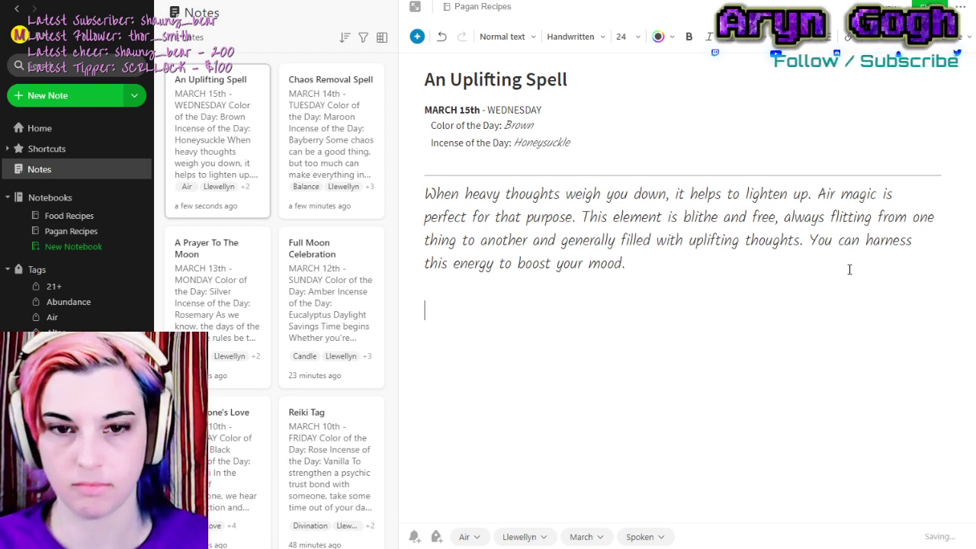
{"action": "type", "text": "For this spell you"}
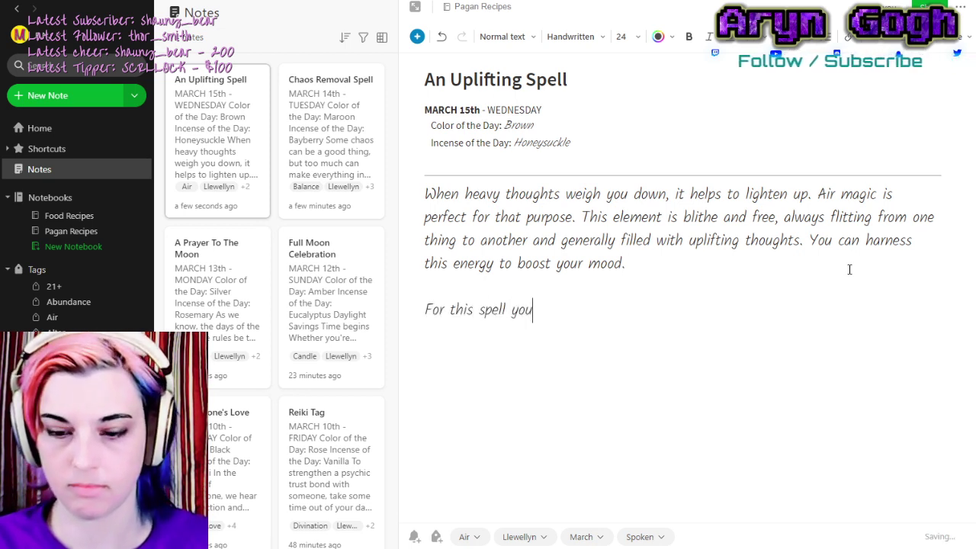
{"action": "key", "text": "BackSpace"}
{"action": "key", "text": "BackSpace"}
{"action": "key", "text": "BackSpace"}
{"action": "key", "text": "BackSpace"}
{"action": "type", "text": ", y"}
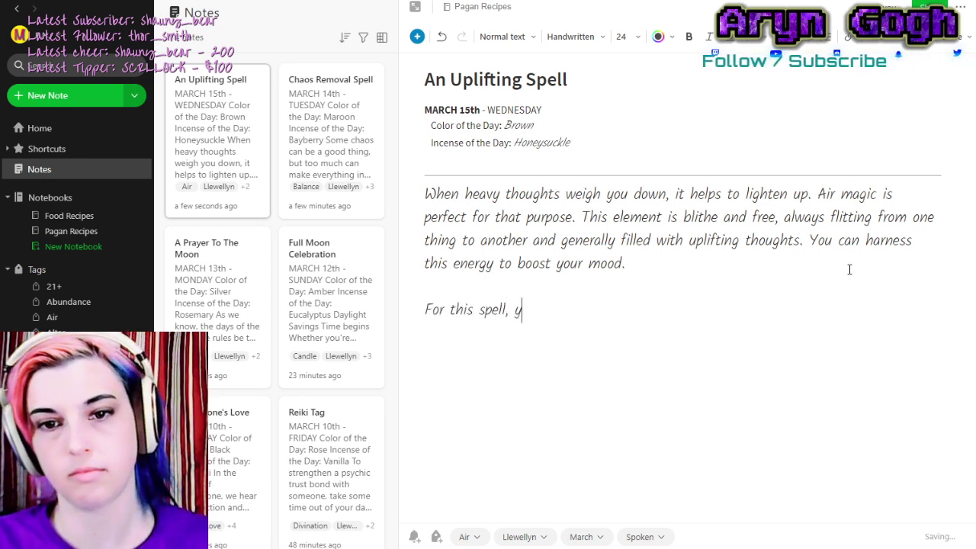
{"action": "type", "text": "ou'll need"}
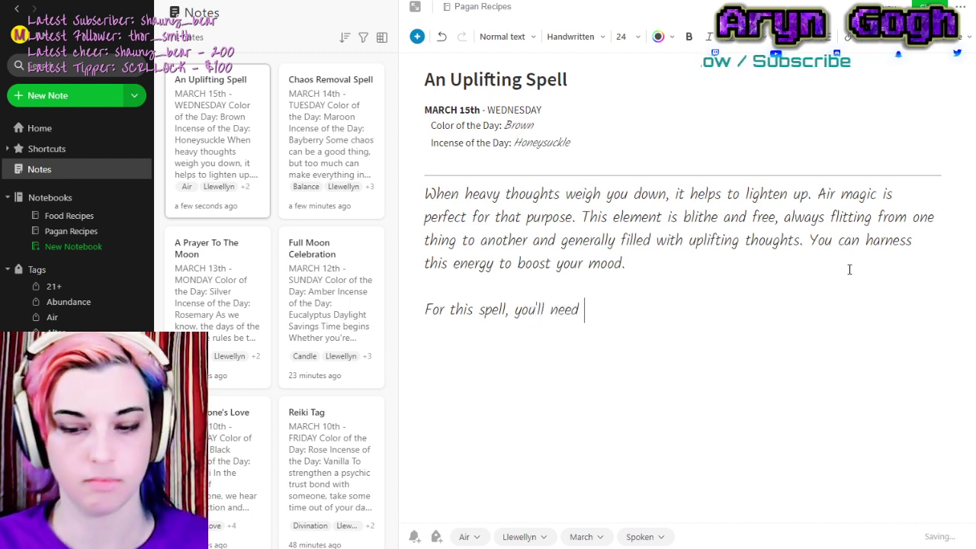
{"action": "type", "text": " some small symbols of air. Bells, c"}
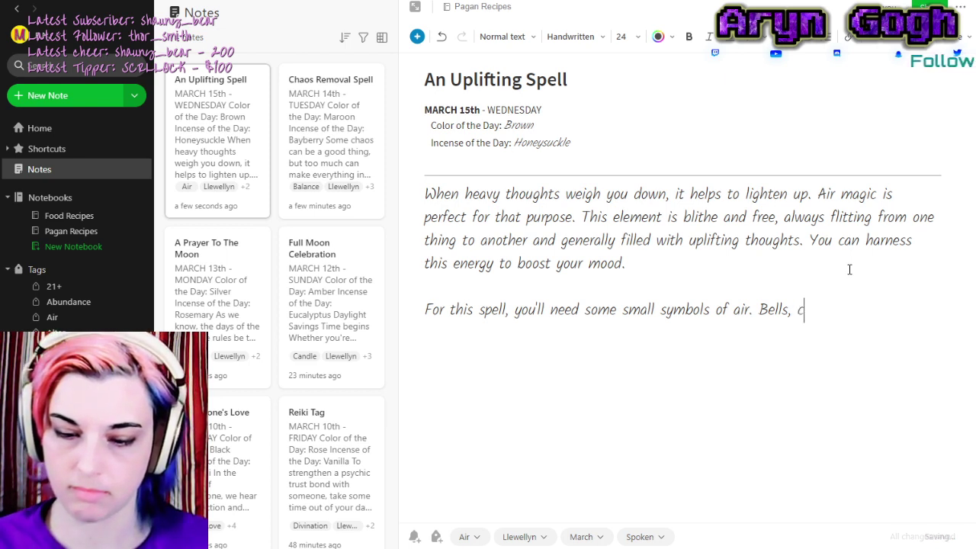
{"action": "type", "text": "als"}
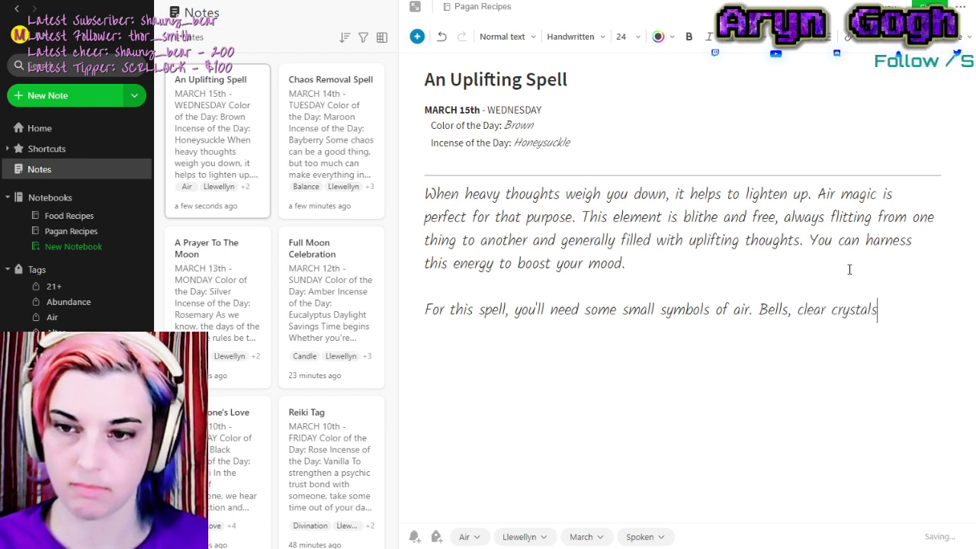
{"action": "type", "text": ", wind"}
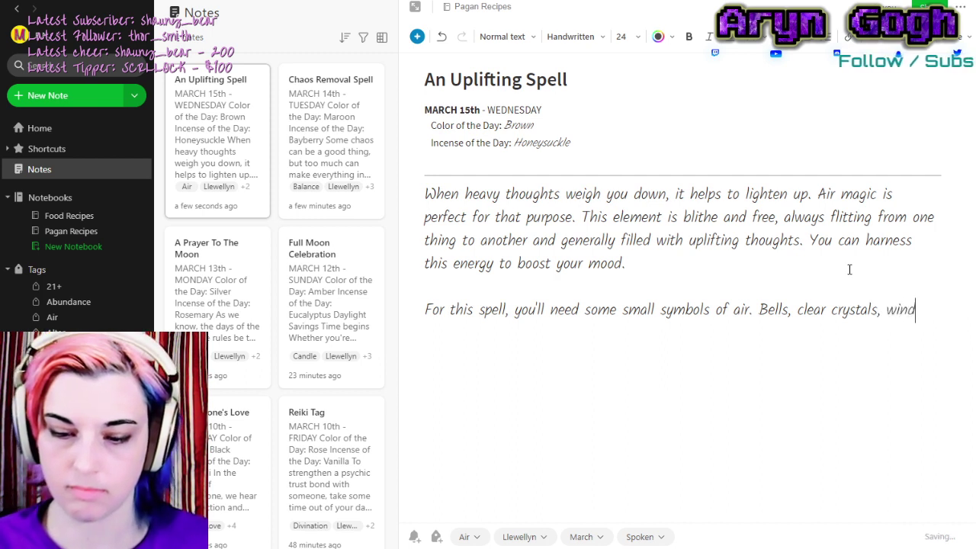
Continue the spell's ingredient sentence after "wind" with "chimes, spinners, and feathers all work well.".
{"action": "type", "text": " chimes, s"}
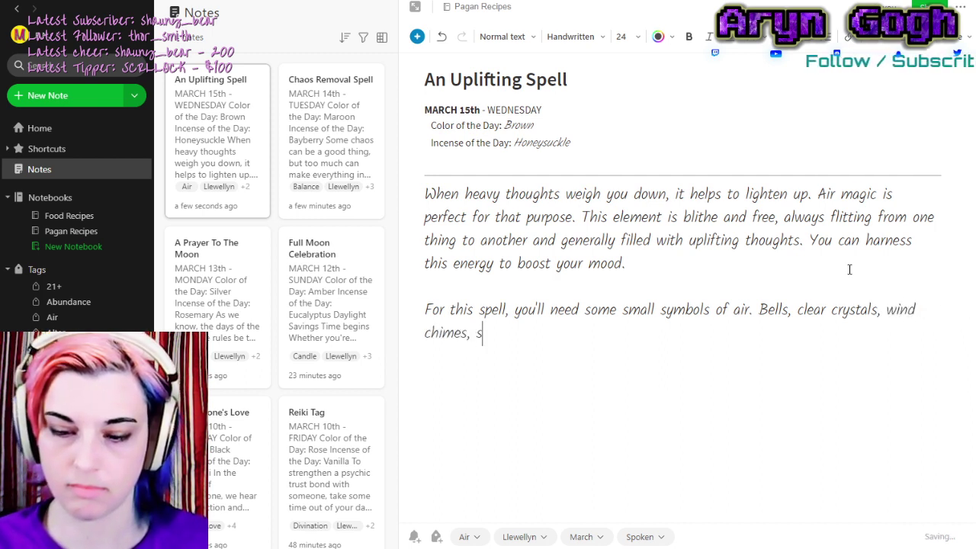
{"action": "type", "text": "pinners, and"}
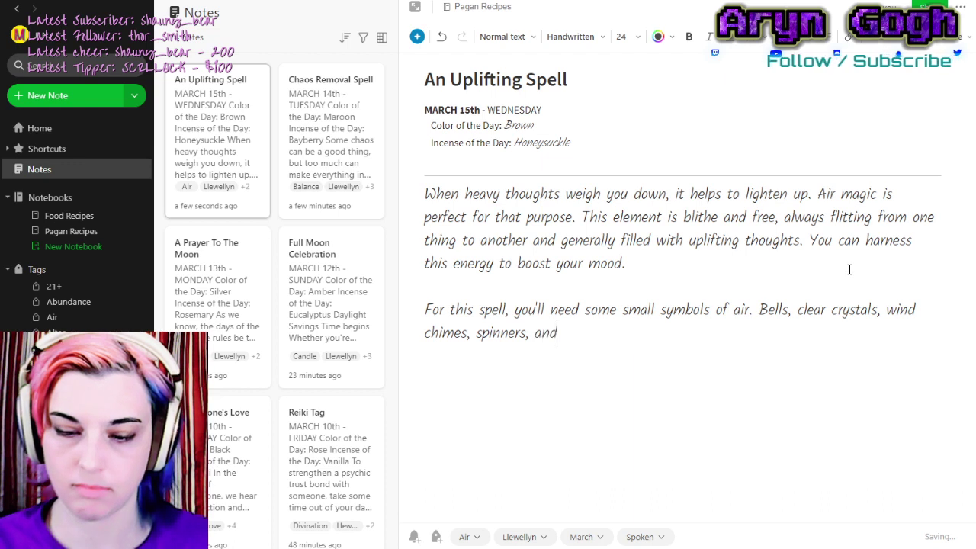
{"action": "type", "text": " feathers"}
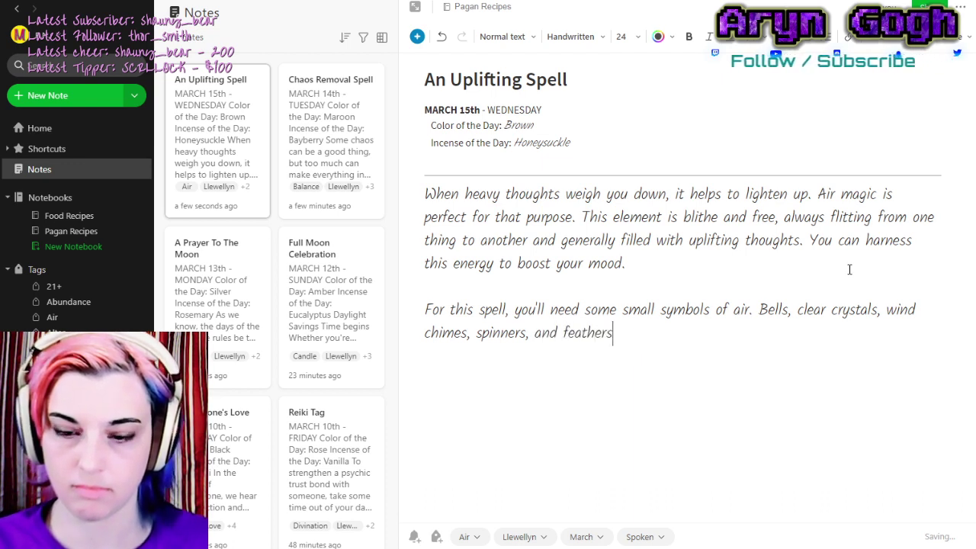
{"action": "type", "text": " all work wel"}
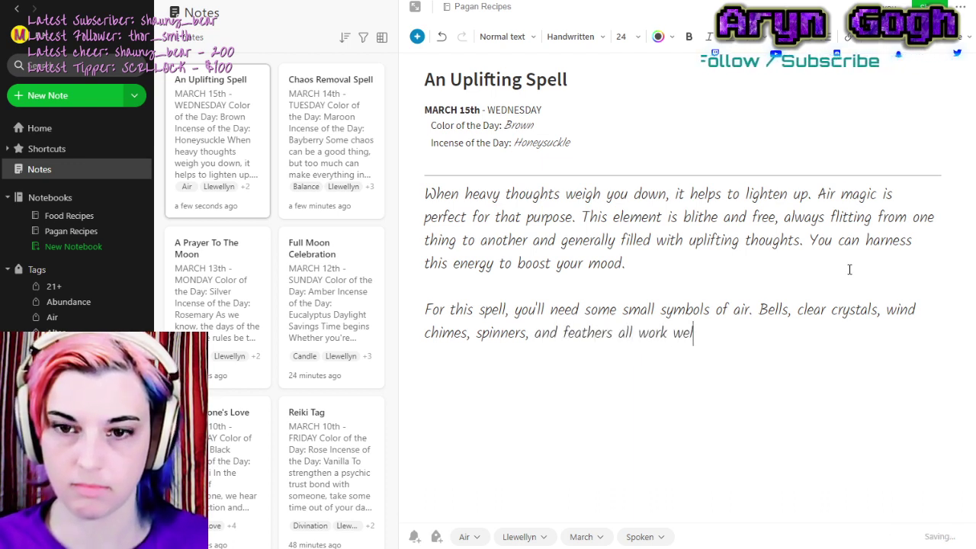
{"action": "type", "text": "l. You ca"}
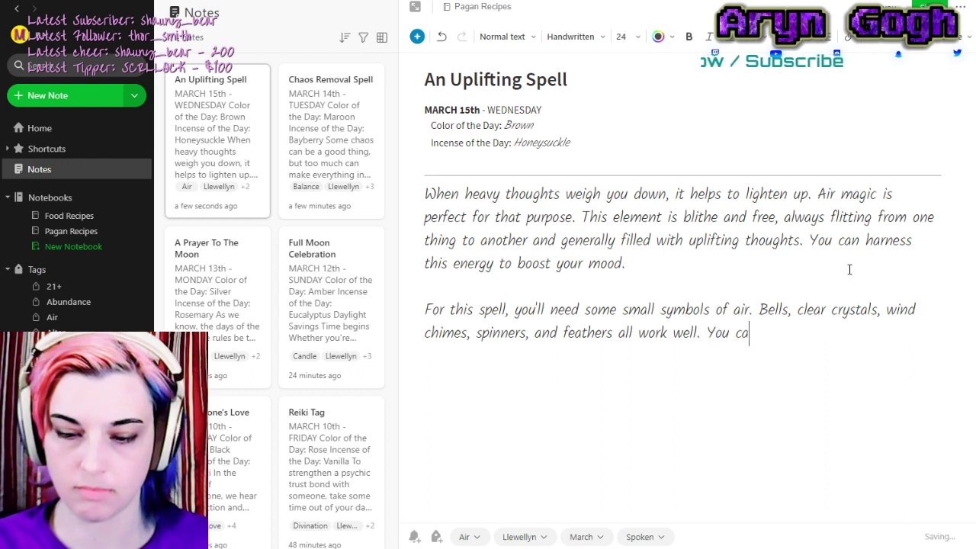
Write the sentence "You can also use figurines or pictures of air icons such as birds or clouds.".
{"action": "type", "text": "n also use fi"}
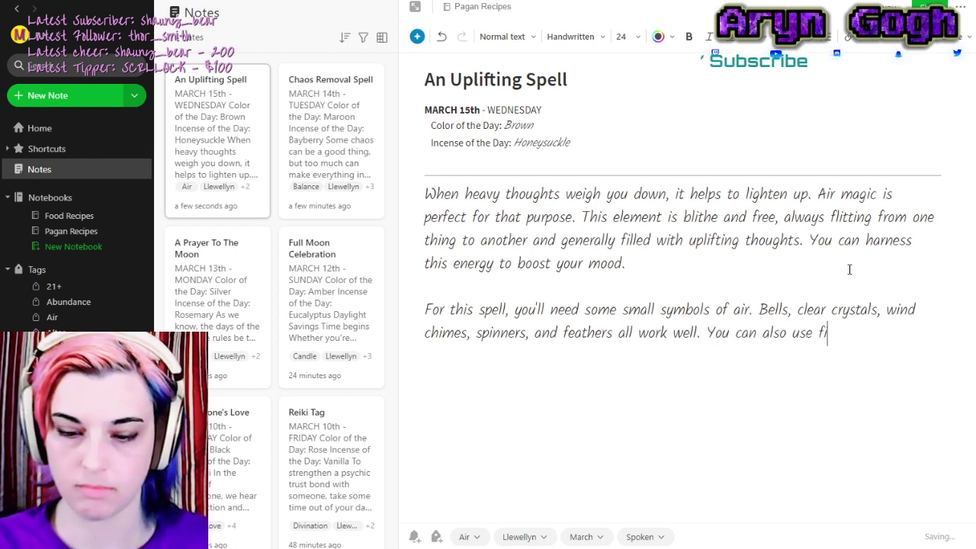
{"action": "type", "text": "gurines or "}
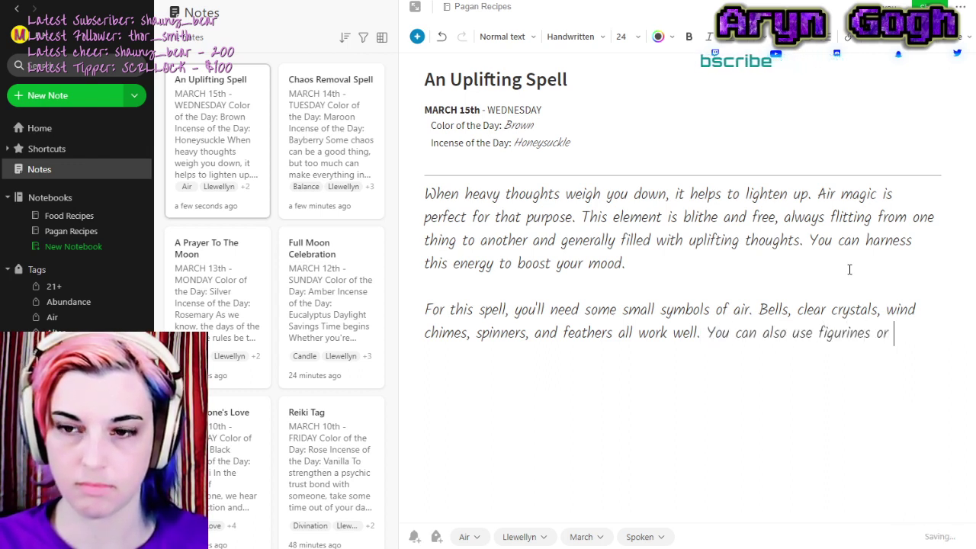
{"action": "type", "text": "pictures of air icons"}
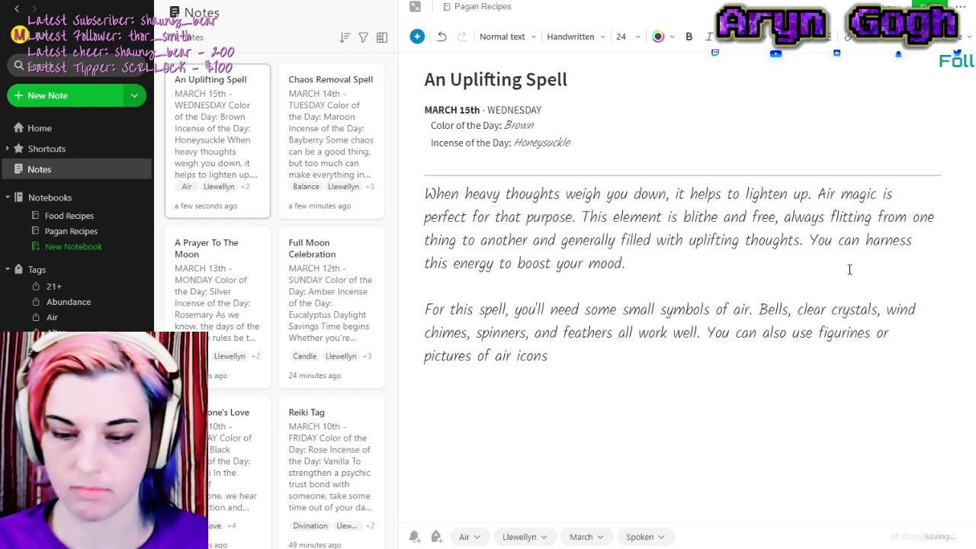
{"action": "type", "text": "uch"}
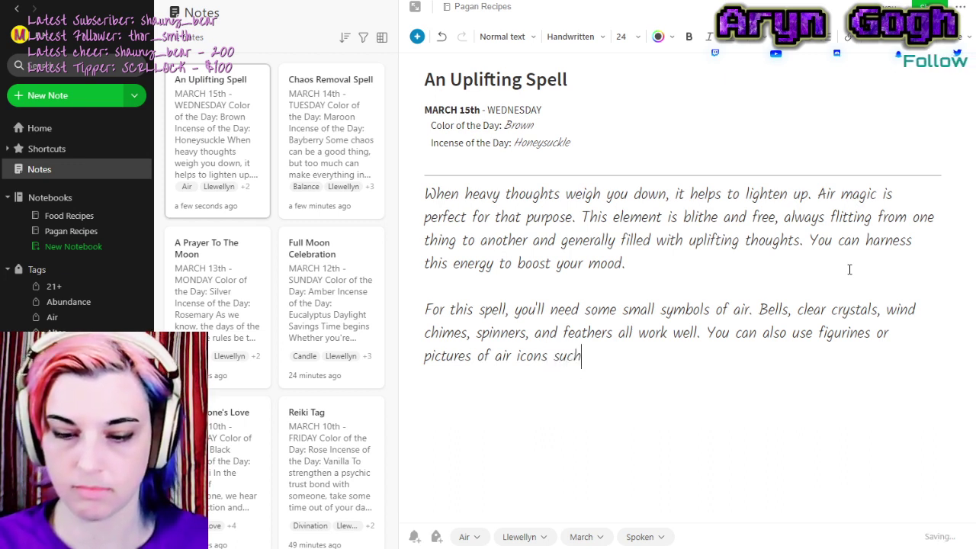
{"action": "type", "text": " as birds"}
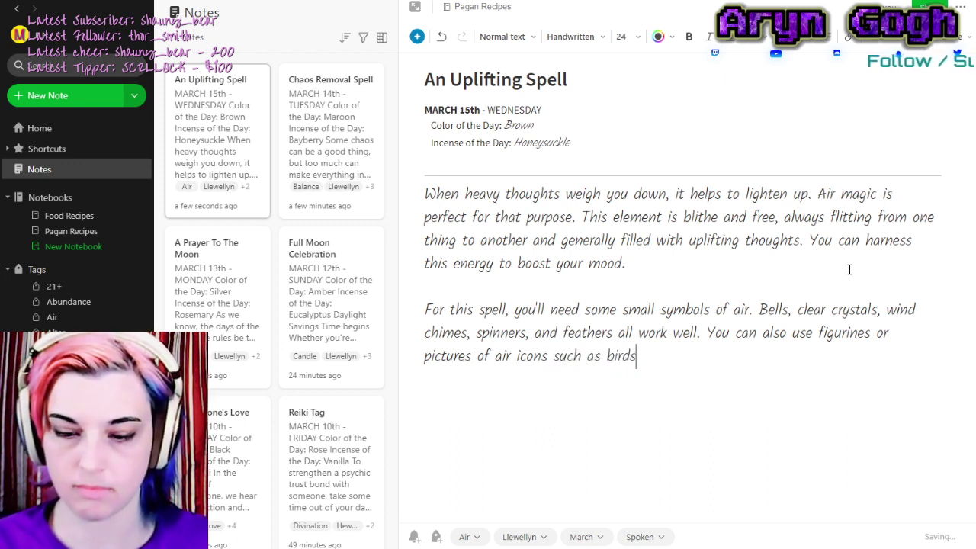
{"action": "type", "text": " or clouds."}
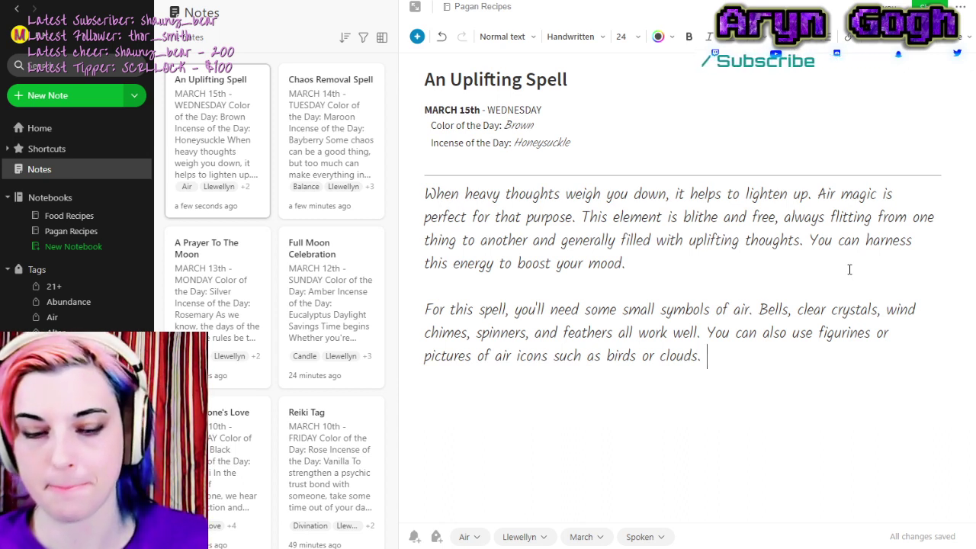
Begin the next sentence of the paragraph with "These may be hung one at a time, strung onto cords to form long chains".
{"action": "type", "text": "These may be hung one at a time,"}
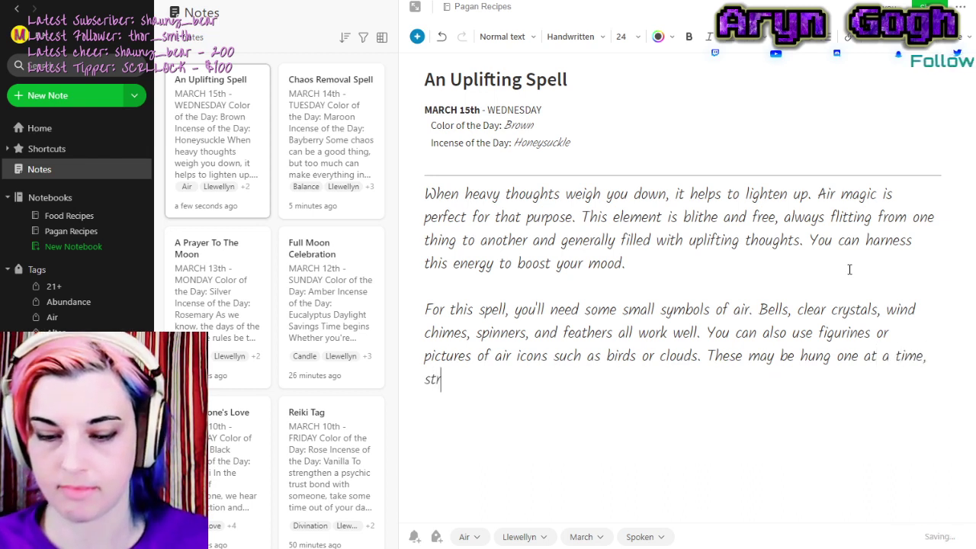
{"action": "type", "text": "to co"}
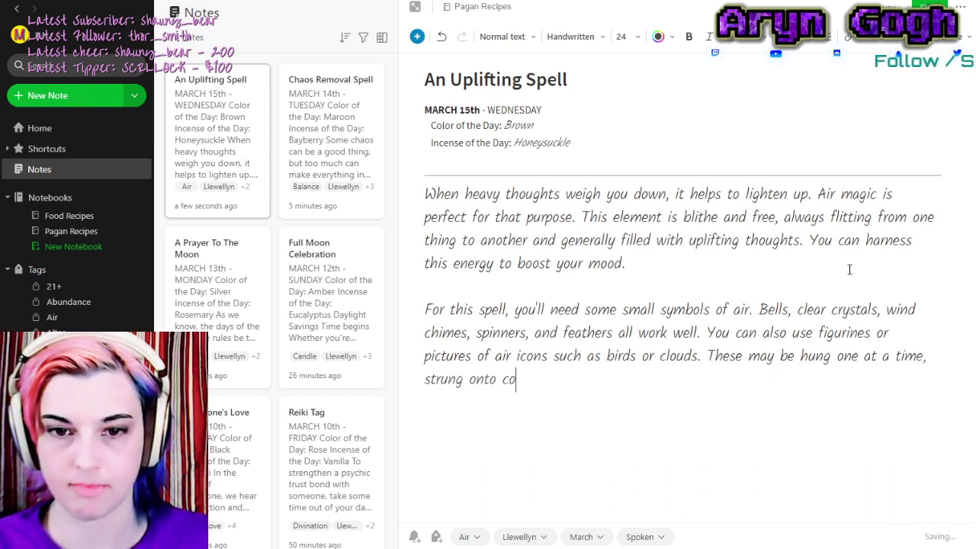
{"action": "type", "text": "rds to for"}
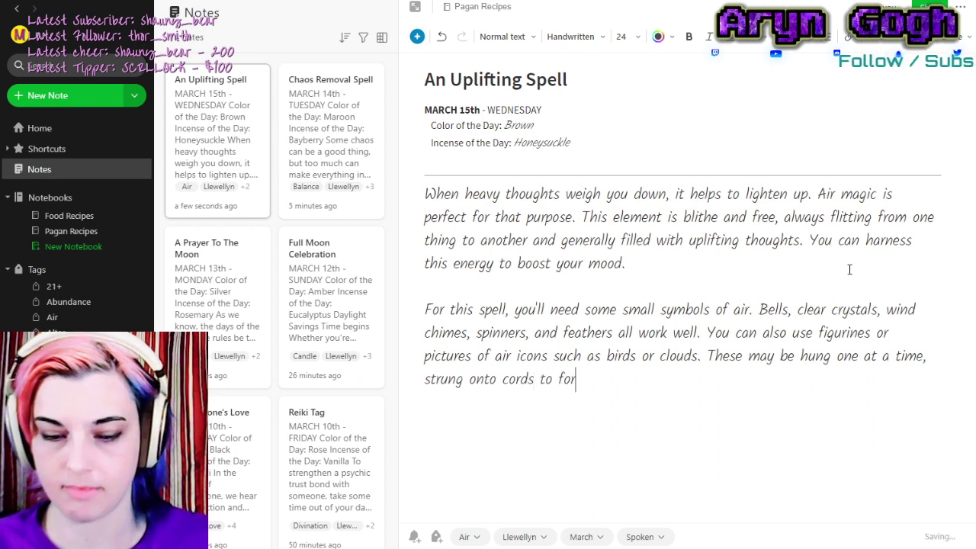
{"action": "type", "text": "m long chains or"}
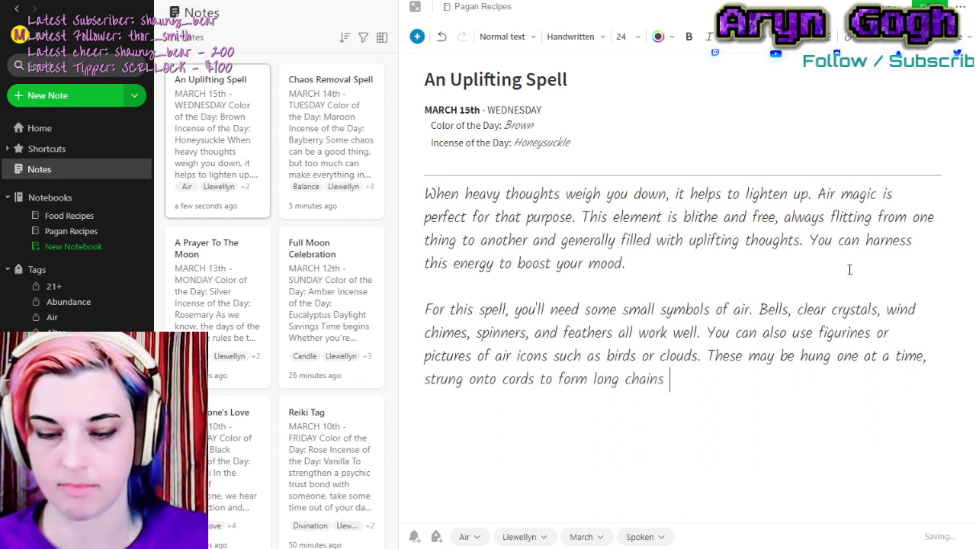
{"action": "key", "text": "BackSpace"}
{"action": "key", "text": "BackSpace"}
{"action": "key", "text": "BackSpace"}
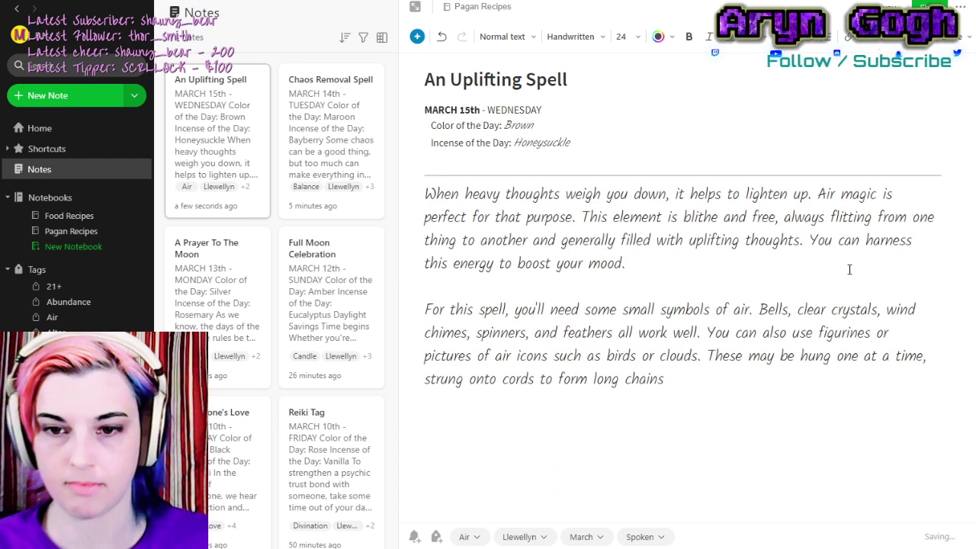
Complete the hanging instructions after "long chains" with ", or fastened together with rods to make a mobile.".
{"action": "type", "text": ", f"}
{"action": "key", "text": "BackSpace"}
{"action": "type", "text": "or "}
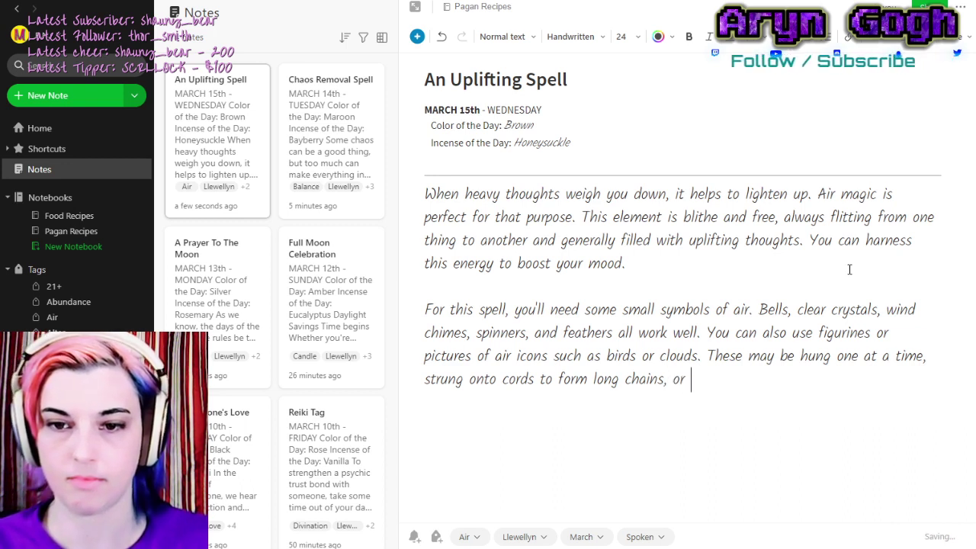
{"action": "type", "text": "fastened"}
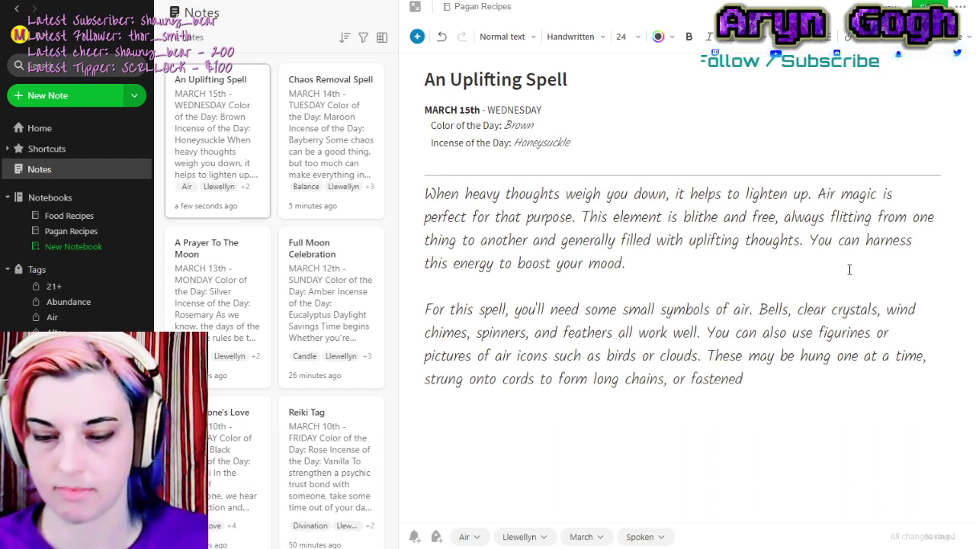
{"action": "type", "text": " together with r"}
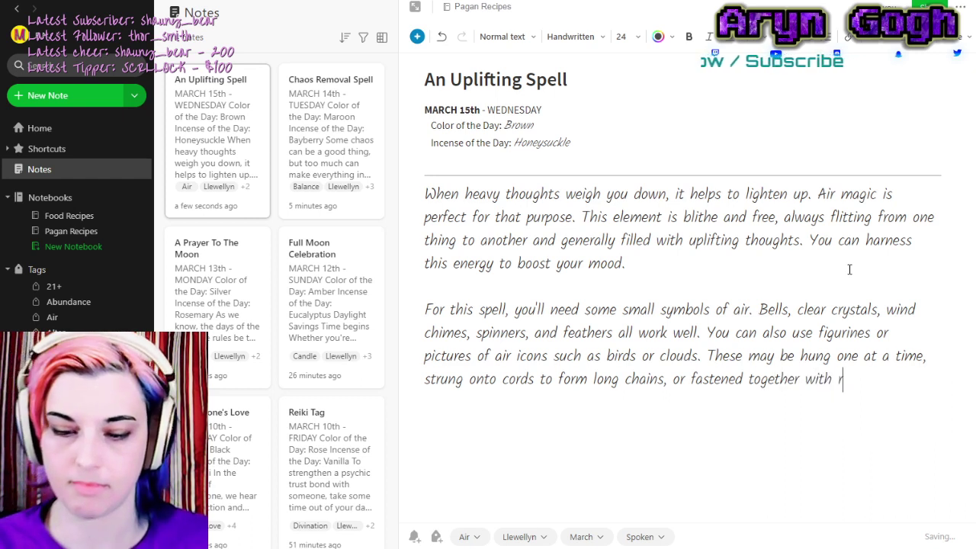
{"action": "type", "text": "ods to make a mobile."}
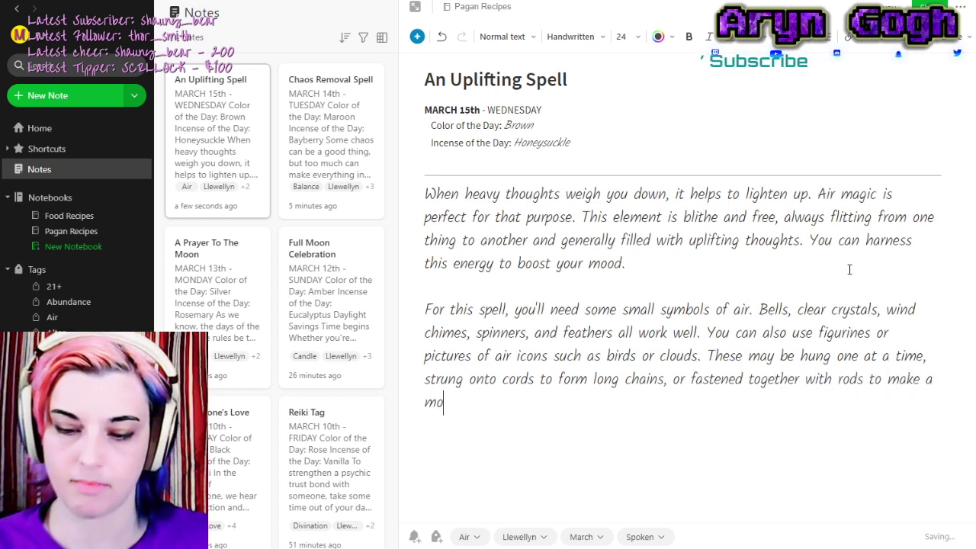
{"action": "key", "text": "BackSpace"}
{"action": "type", "text": "."}
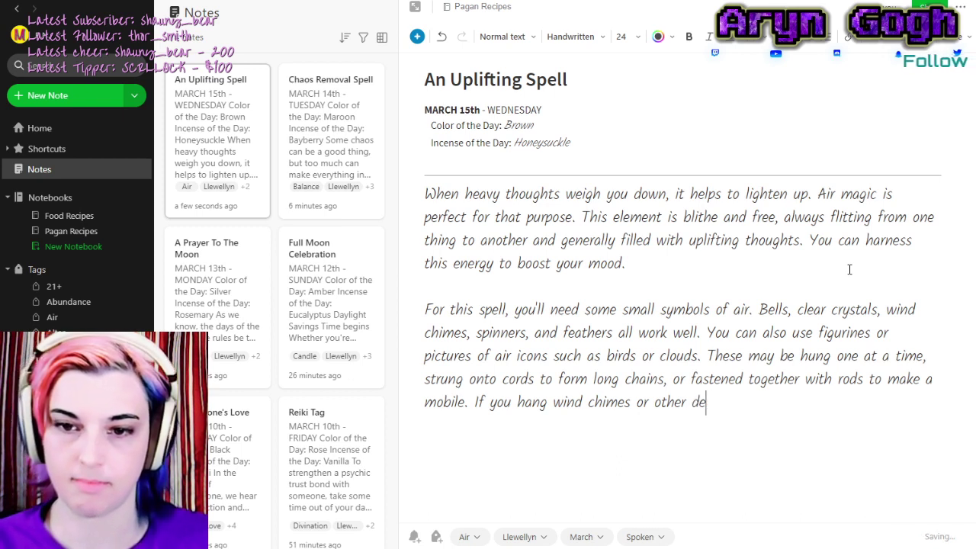
Add the sentence "If you hang wind chimes or other decorations with a paddle to catch the breeze over an air vent, they will move.".
{"action": "type", "text": "s with a di"}
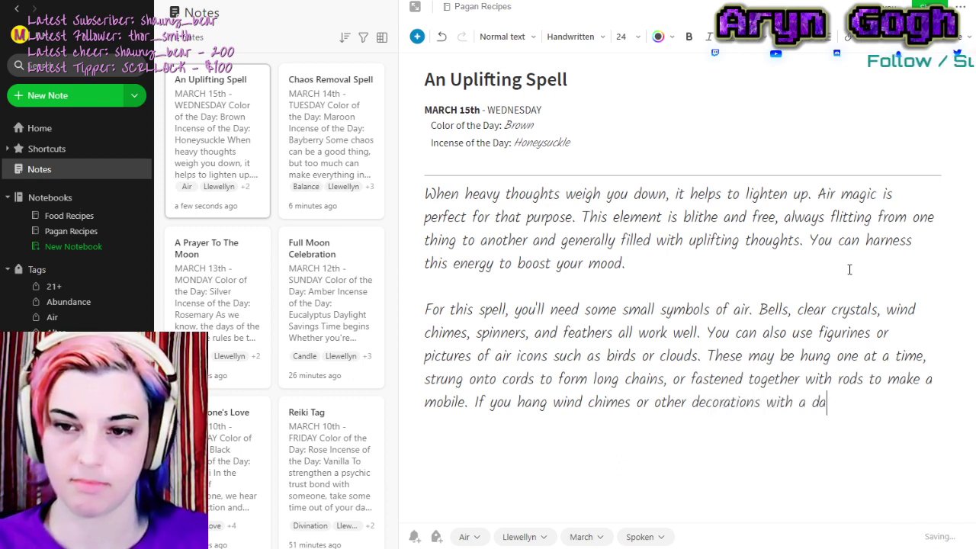
{"action": "key", "text": "BackSpace"}
{"action": "key", "text": "BackSpace"}
{"action": "type", "text": "paddle"}
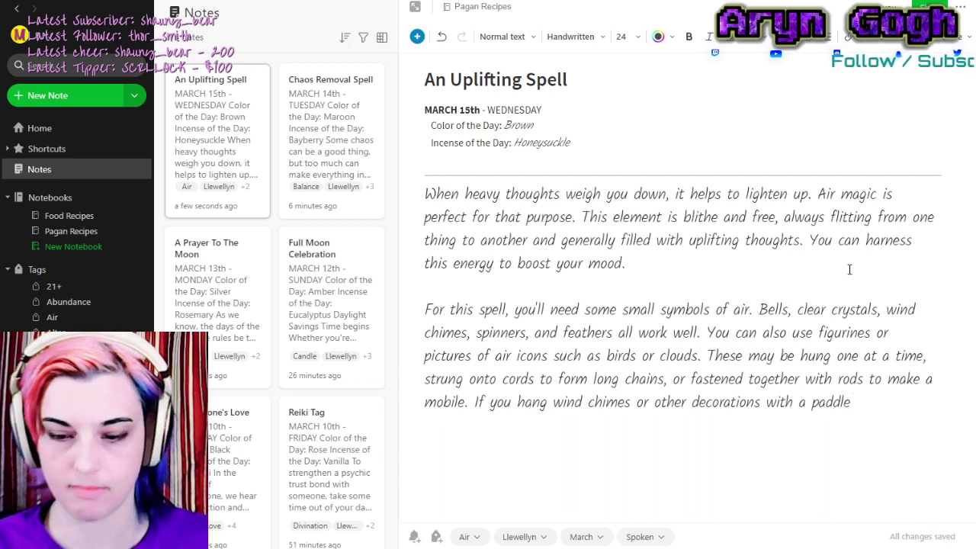
{"action": "type", "text": " to"}
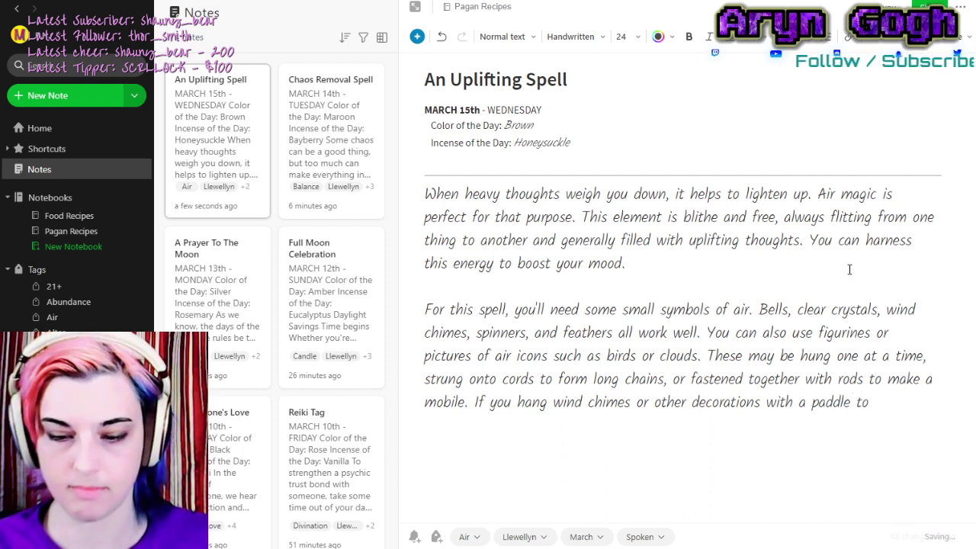
{"action": "type", "text": " catch"}
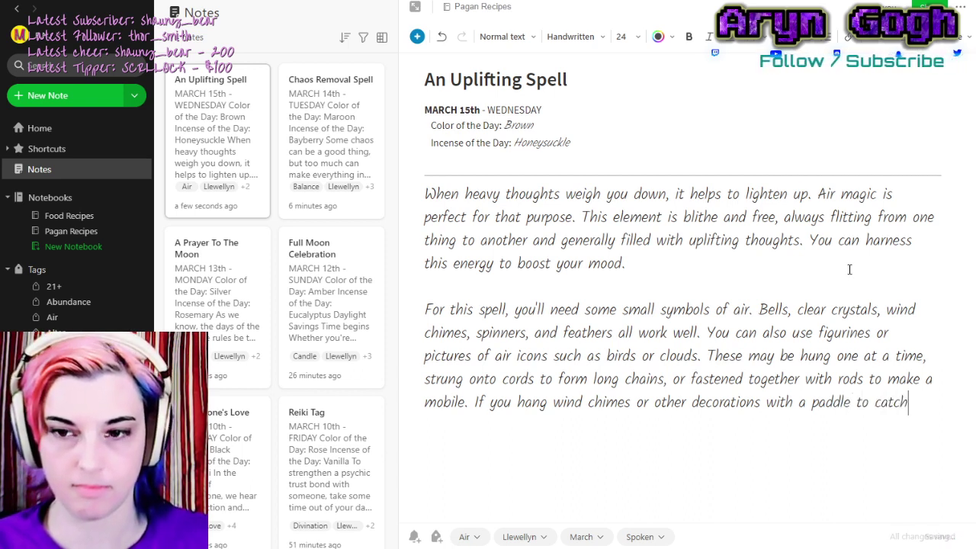
{"action": "type", "text": " the bree"}
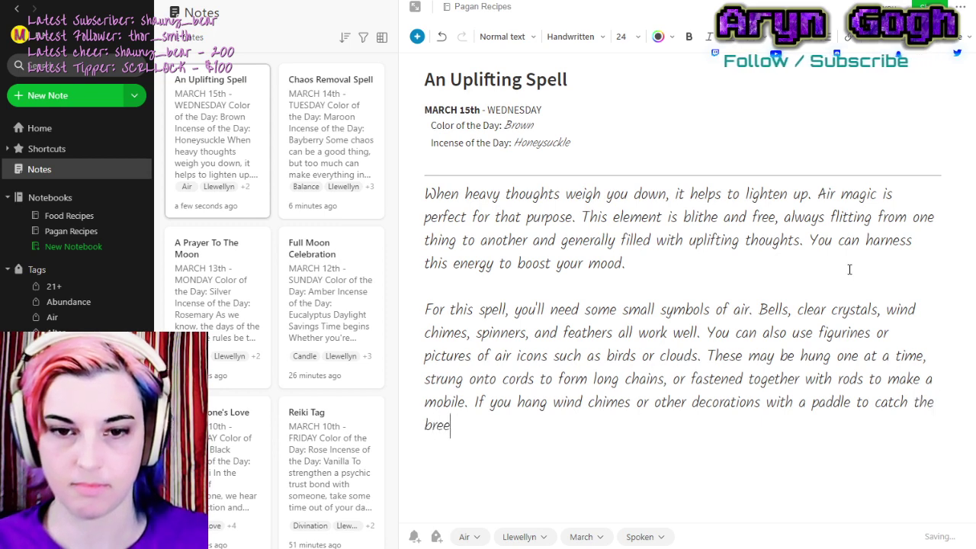
{"action": "type", "text": "ze over an "}
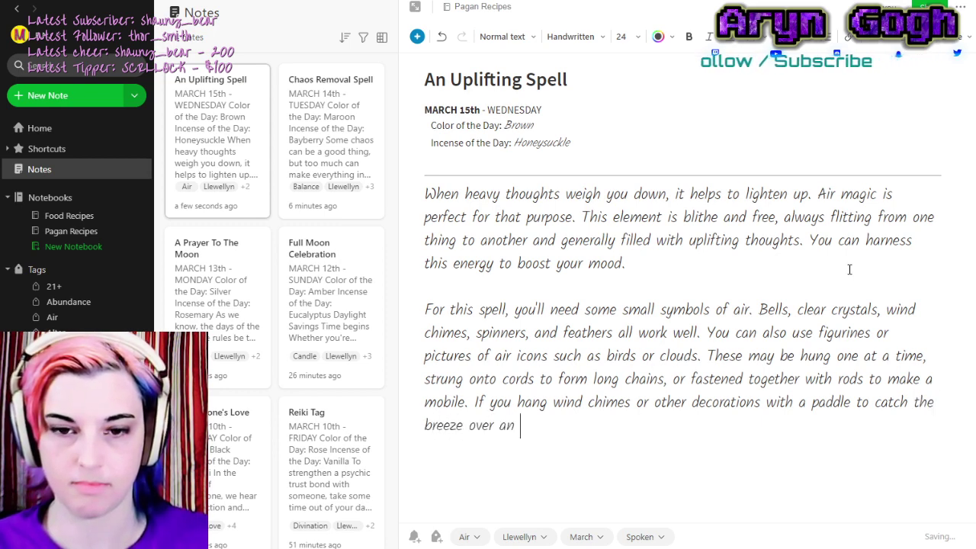
{"action": "type", "text": "airvent"}
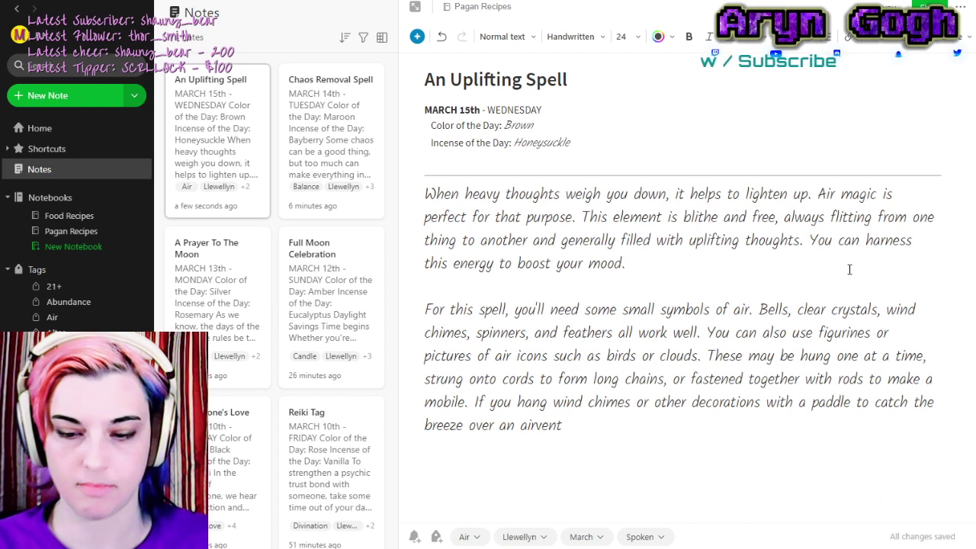
{"action": "type", "text": ","}
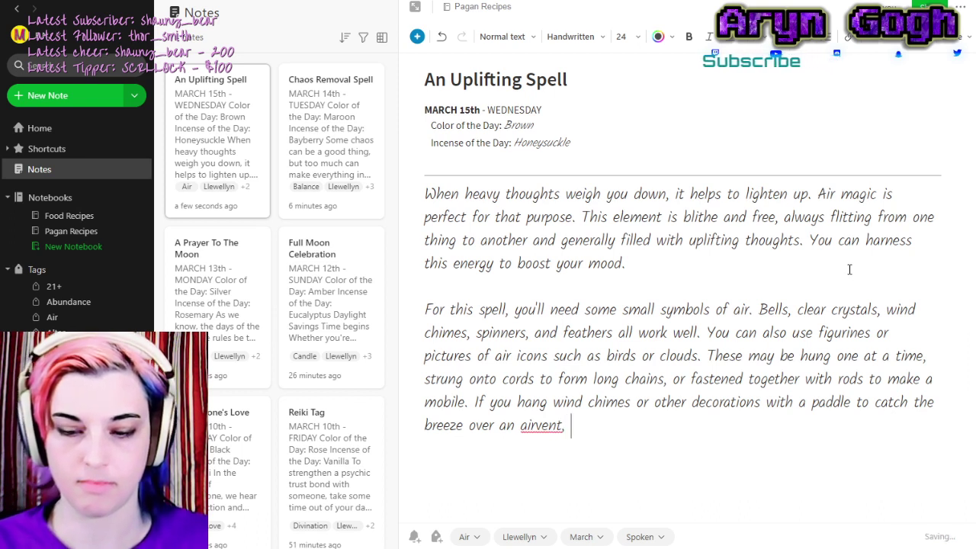
{"action": "left_click", "coordinate": [540, 436]}
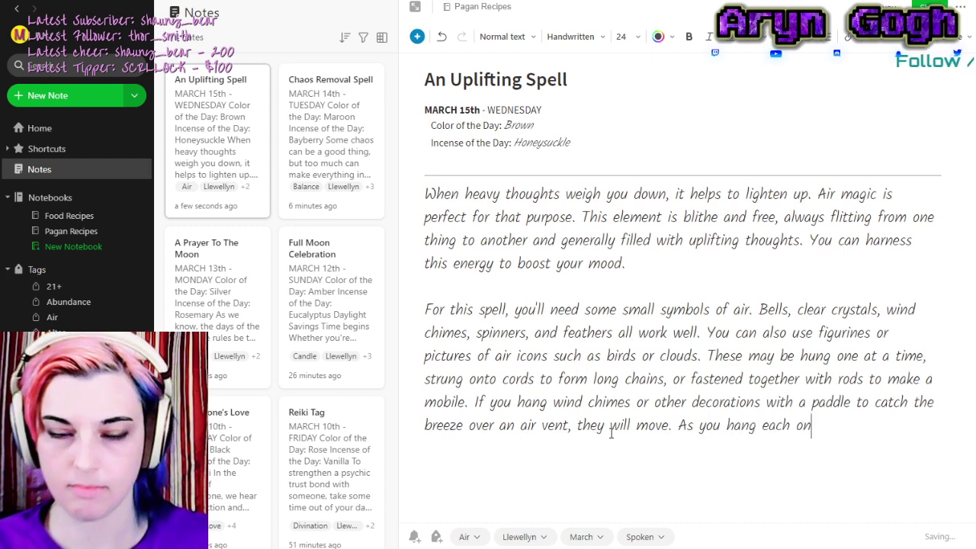
End the paragraph with "As you hang each one, say:" and leave a blank line below it.
{"action": "type", "text": ", say:"}
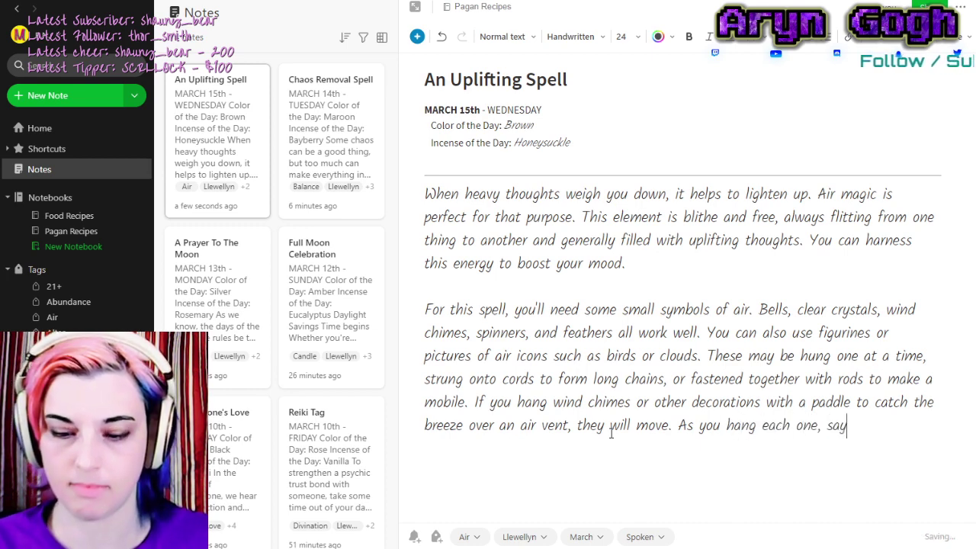
{"action": "key", "text": "Return"}
{"action": "key", "text": "Return"}
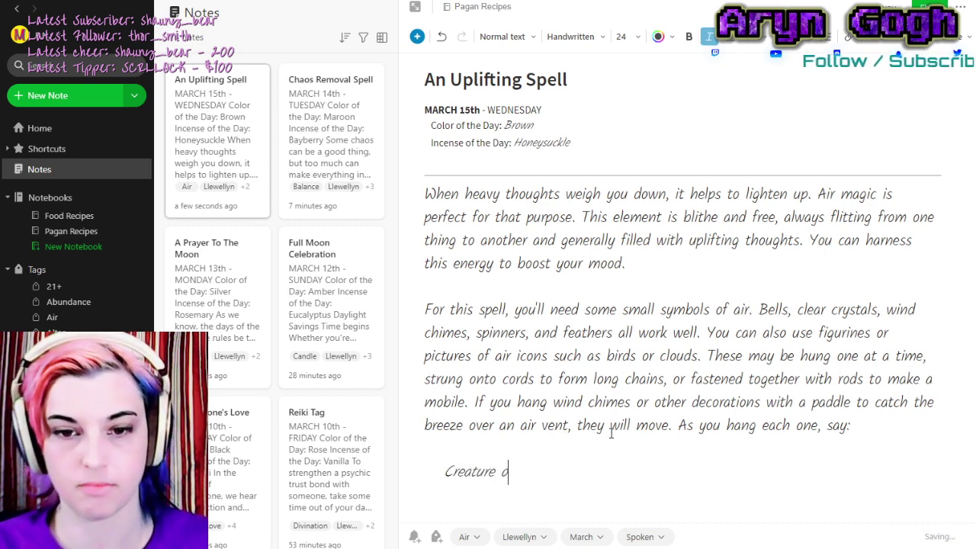
Enter the chant's first two lines, "Creature of air," and "So bright and fair", as indented italic text below the paragraph.
{"action": "type", "text": "r,"}
{"action": "key", "text": "Return"}
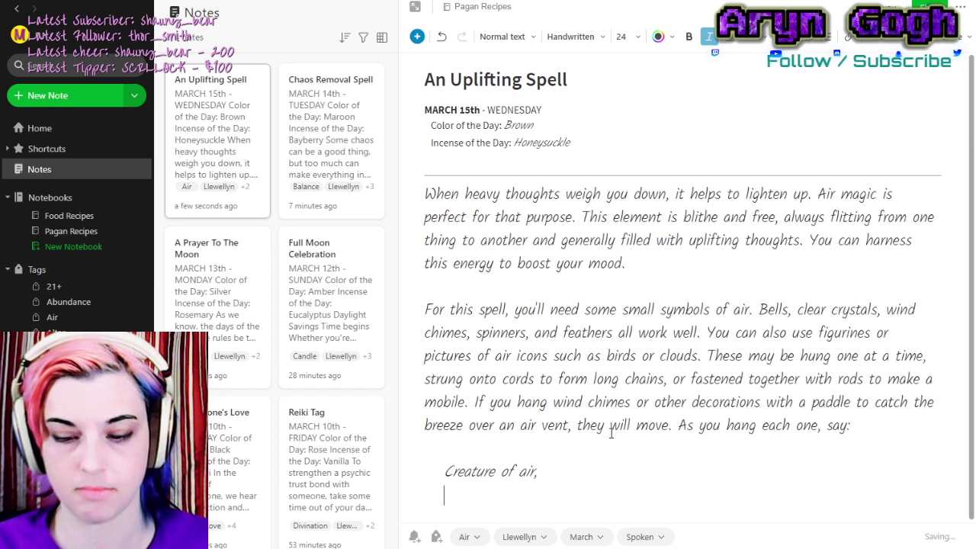
{"action": "type", "text": "So bright and fiar"}
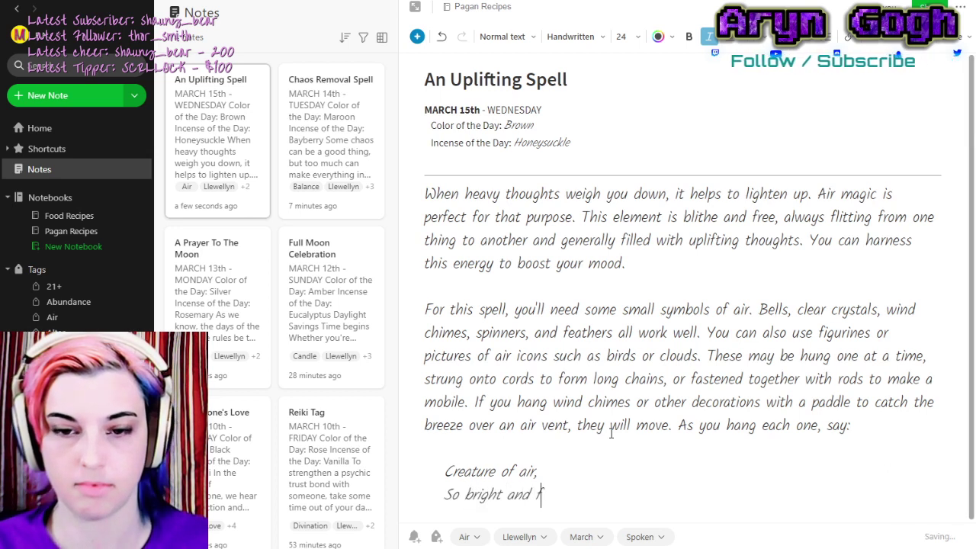
{"action": "key", "text": "BackSpace"}
{"action": "key", "text": "BackSpace"}
{"action": "key", "text": "BackSpace"}
{"action": "type", "text": "air"}
{"action": "key", "text": "Return"}
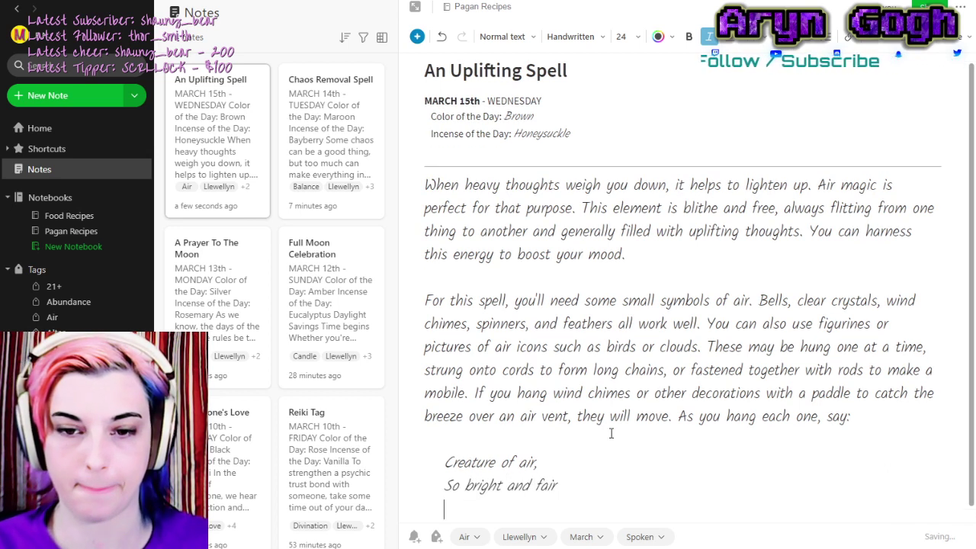
End the chant's second line with a comma and add "Lift my thoughts on high." as the third indented line.
{"action": "type", "text": ","}
{"action": "key", "text": "Return"}
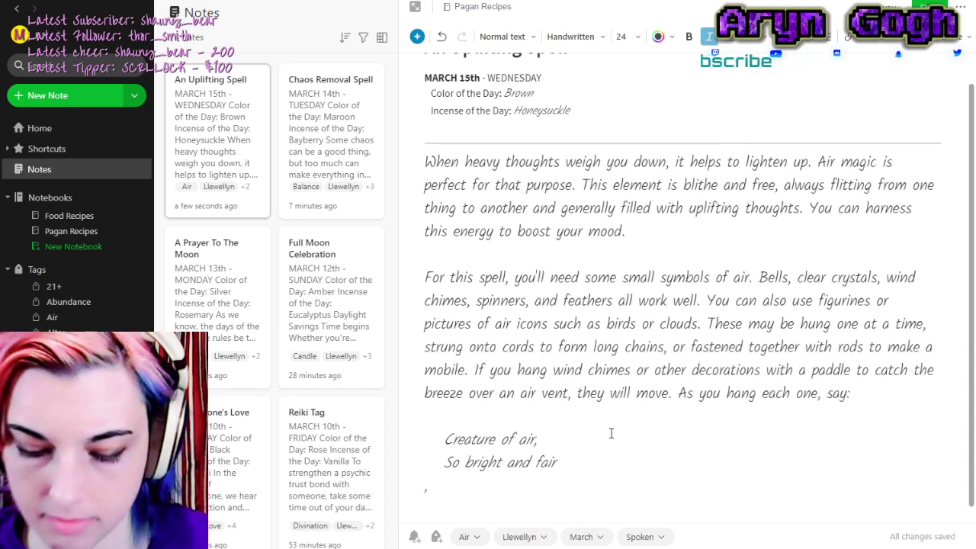
{"action": "key", "text": "BackSpace"}
{"action": "key", "text": "BackSpace"}
{"action": "key", "text": "BackSpace"}
{"action": "key", "text": "BackSpace"}
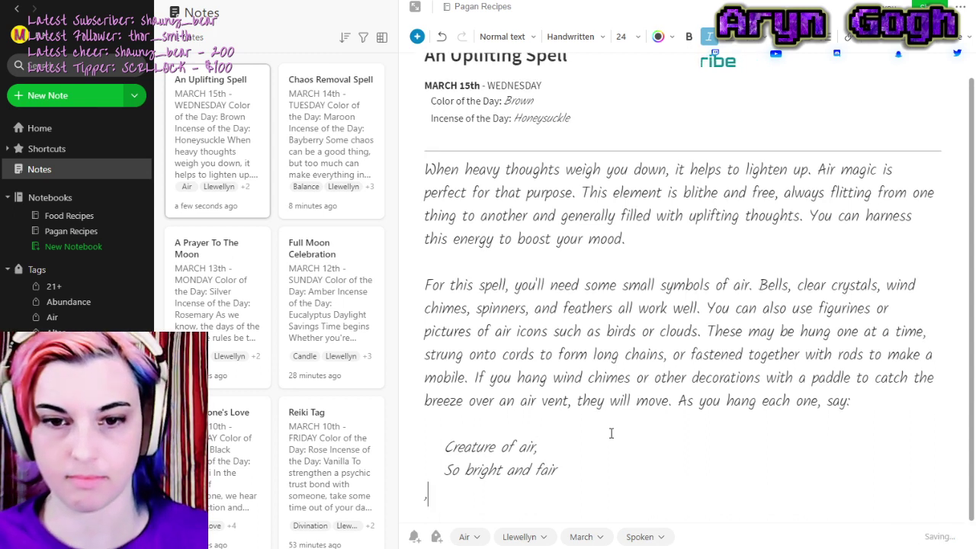
{"action": "type", "text": ","}
{"action": "key", "text": "Return"}
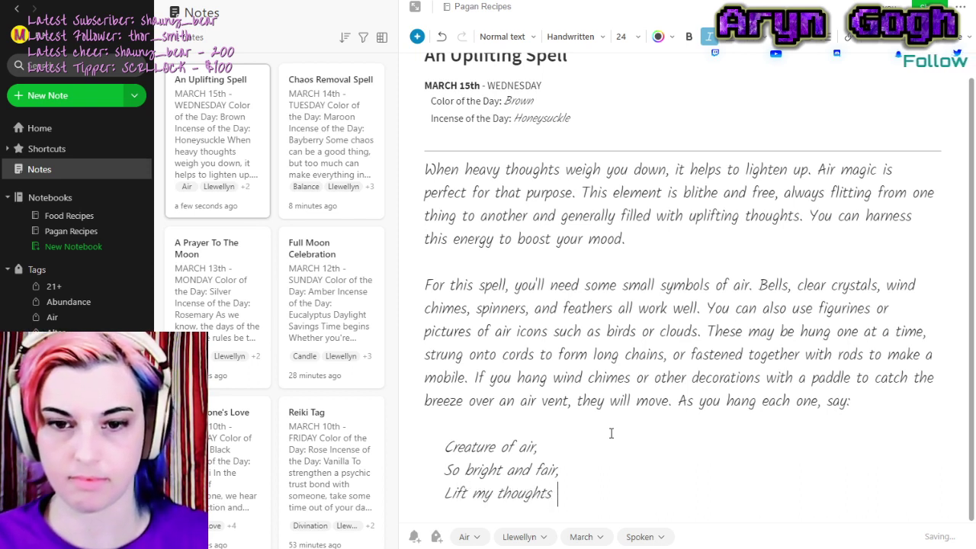
Finish the chant with the lines "East and dawn,", "Carry me on" and "To the happy sky.".
{"action": "key", "text": "Return"}
{"action": "type", "text": "E"}
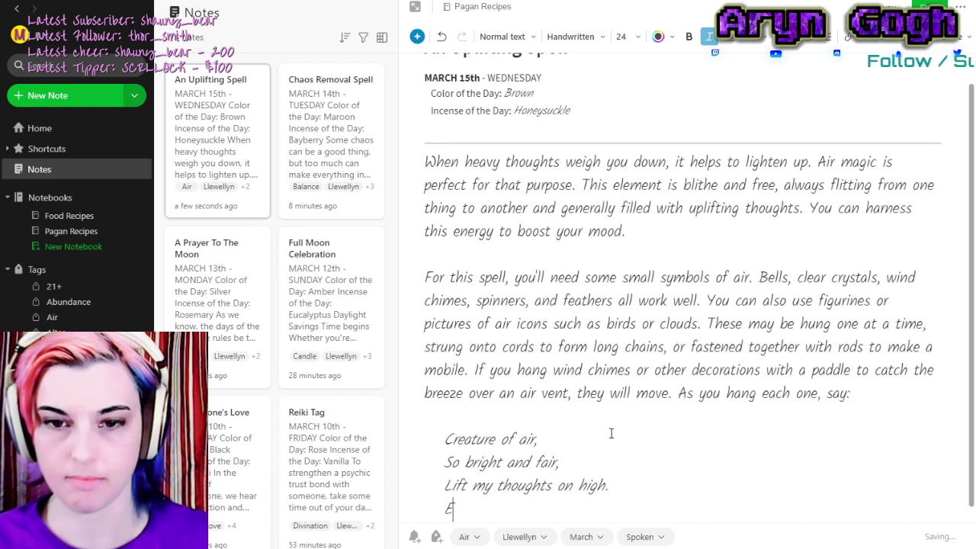
{"action": "type", "text": "ast and dawn,"}
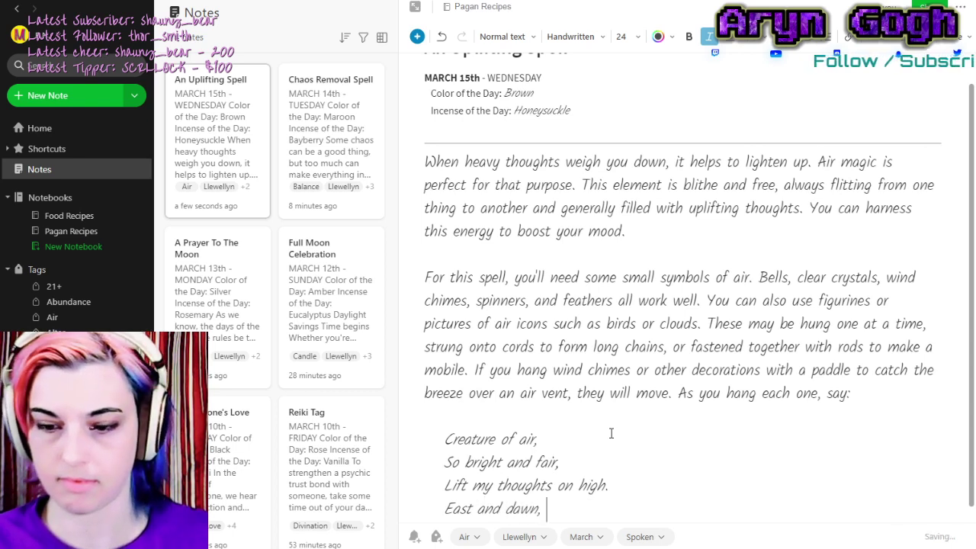
{"action": "key", "text": "Return"}
{"action": "type", "text": "Carry me on,"}
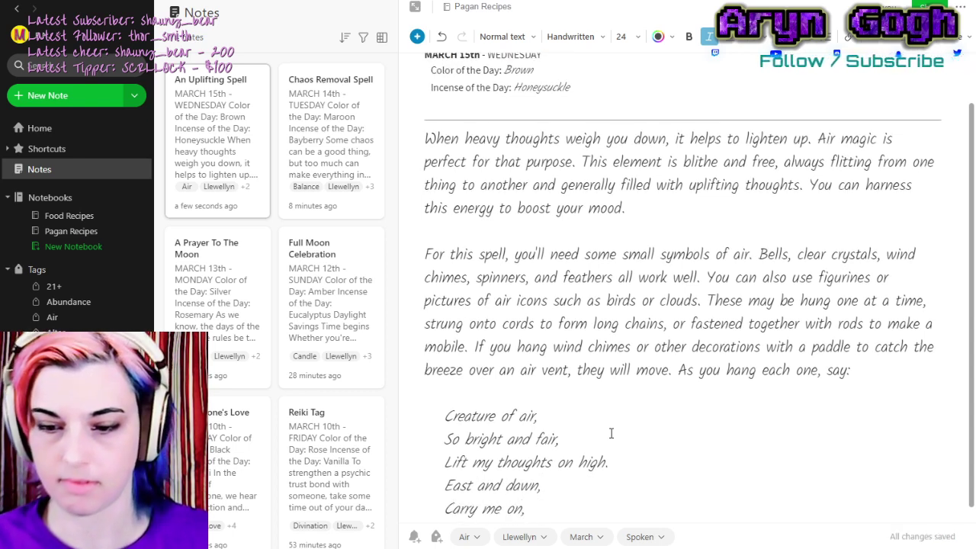
{"action": "key", "text": "BackSpace"}
{"action": "key", "text": "Return"}
{"action": "type", "text": "To the happy sky."}
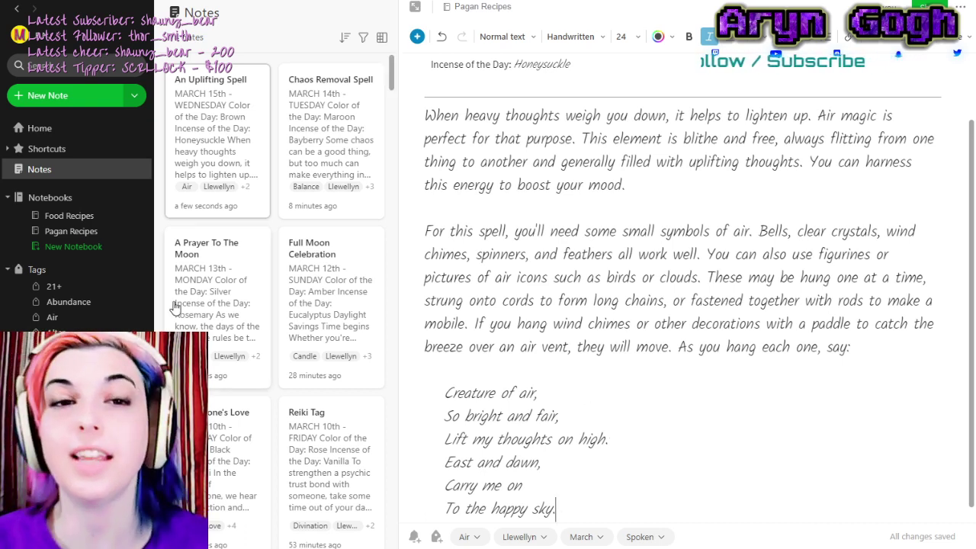
Duplicate the "An Uplifting Spell" note and open the copy.
{"action": "left_click", "coordinate": [243, 200]}
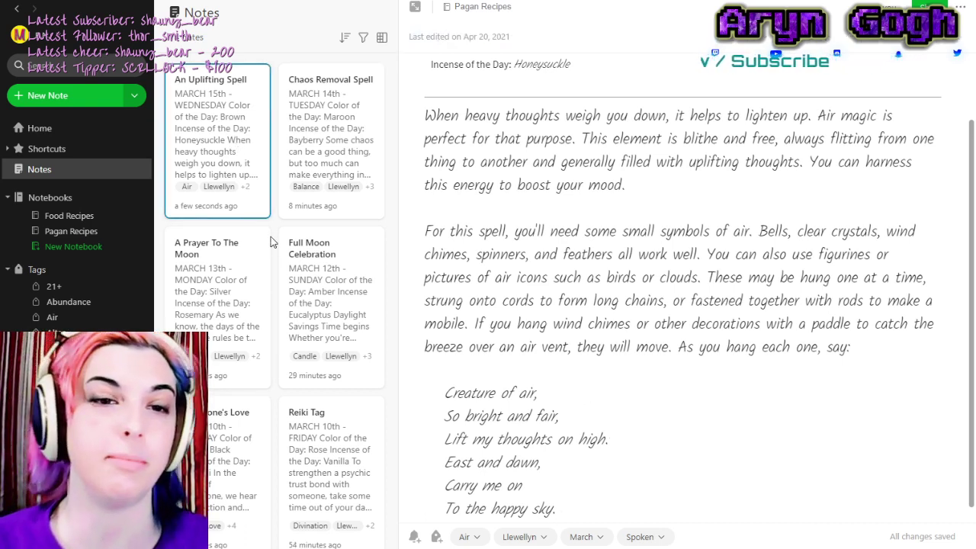
{"action": "key", "text": "ctrl+alt+d"}
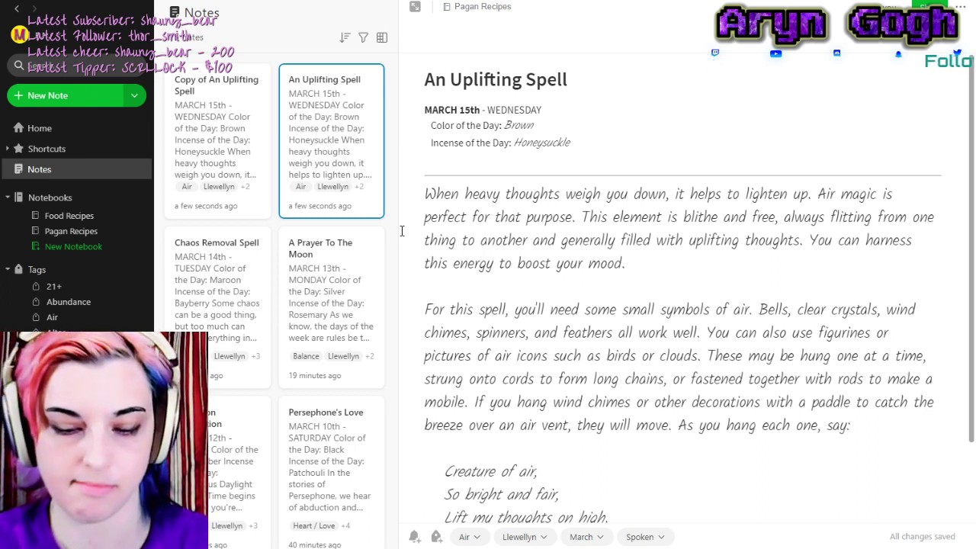
{"action": "left_click", "coordinate": [242, 131]}
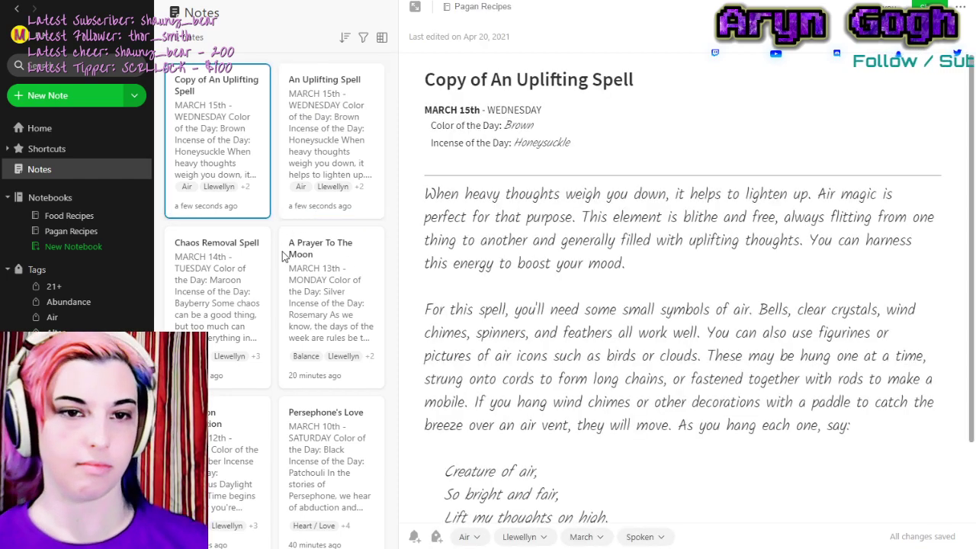
Edit the copied note's tags by removing Air and adding Garden and Earth, and save them.
{"action": "key", "text": "ctrl+alt+t"}
{"action": "left_click", "coordinate": [340, 154]}
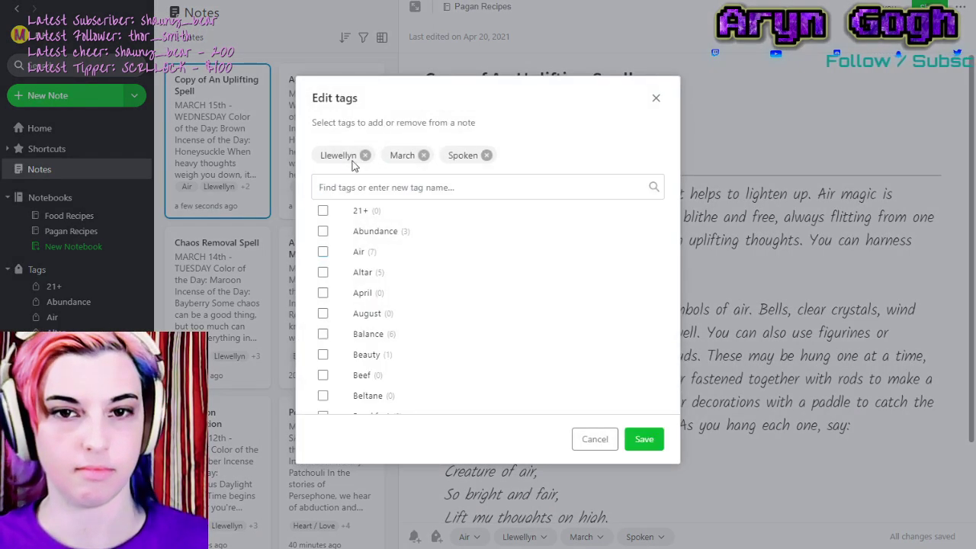
{"action": "left_click", "coordinate": [468, 185]}
{"action": "type", "text": "gar"}
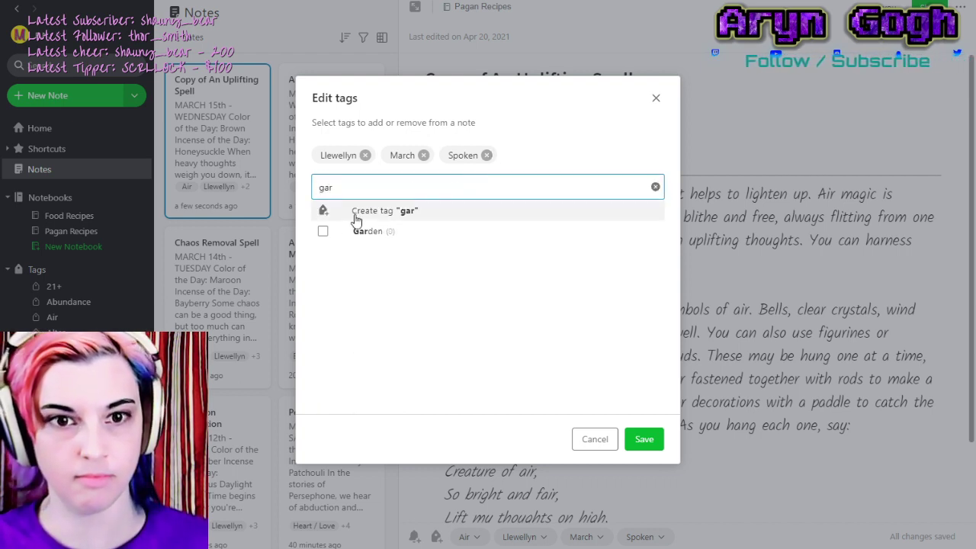
{"action": "left_click", "coordinate": [324, 230]}
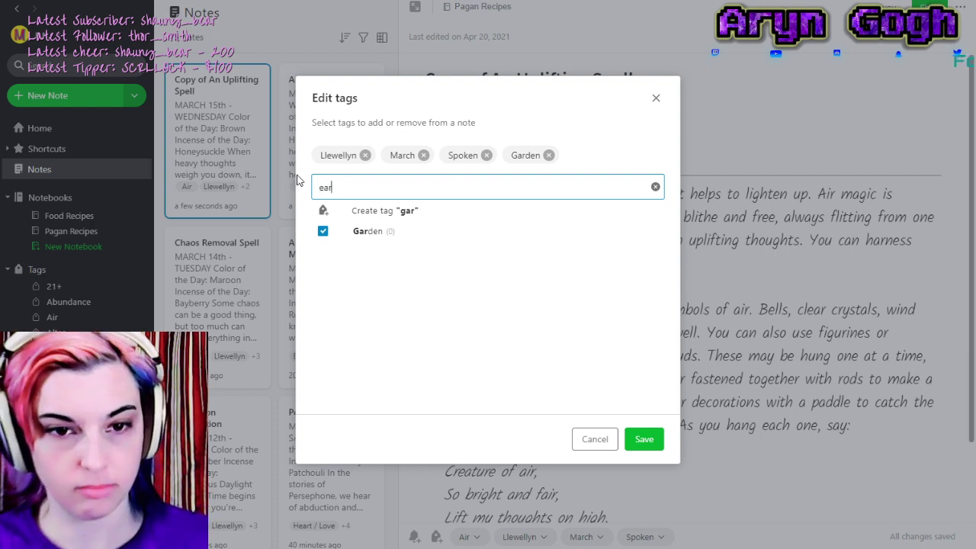
{"action": "left_click", "coordinate": [323, 252]}
{"action": "left_click", "coordinate": [644, 438]}
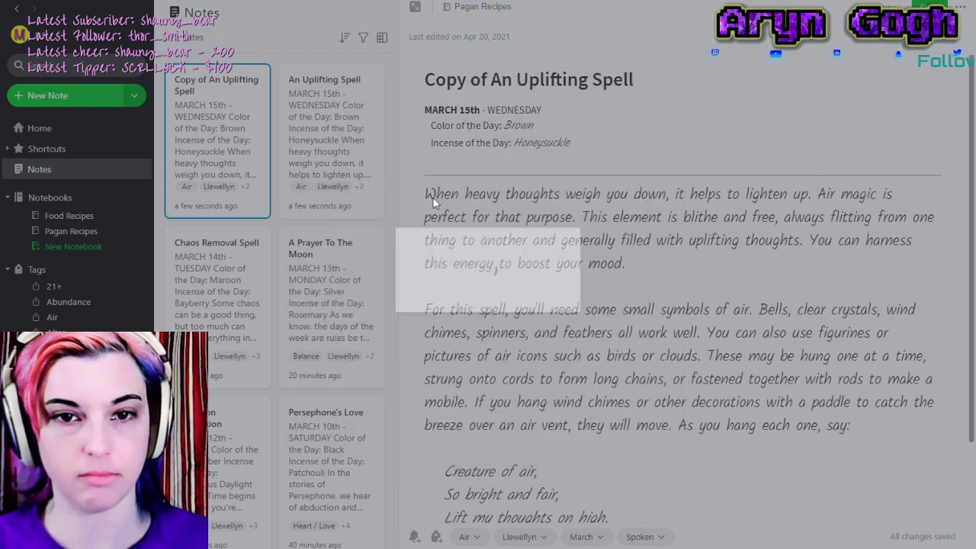
Retitle the copied note "Strong Start Plant Spell".
{"action": "left_click_drag", "start_coordinate": [424, 79], "coordinate": [688, 90]}
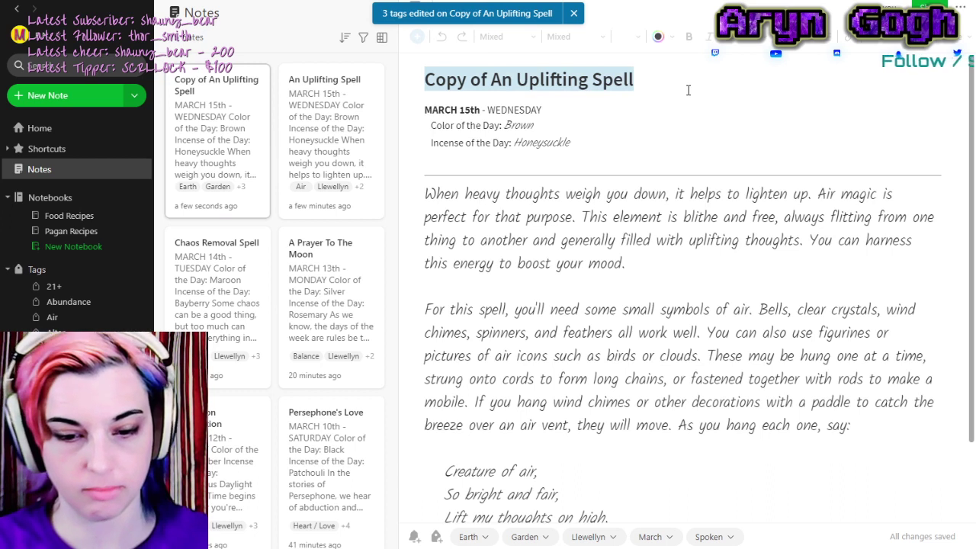
{"action": "type", "text": "Starti"}
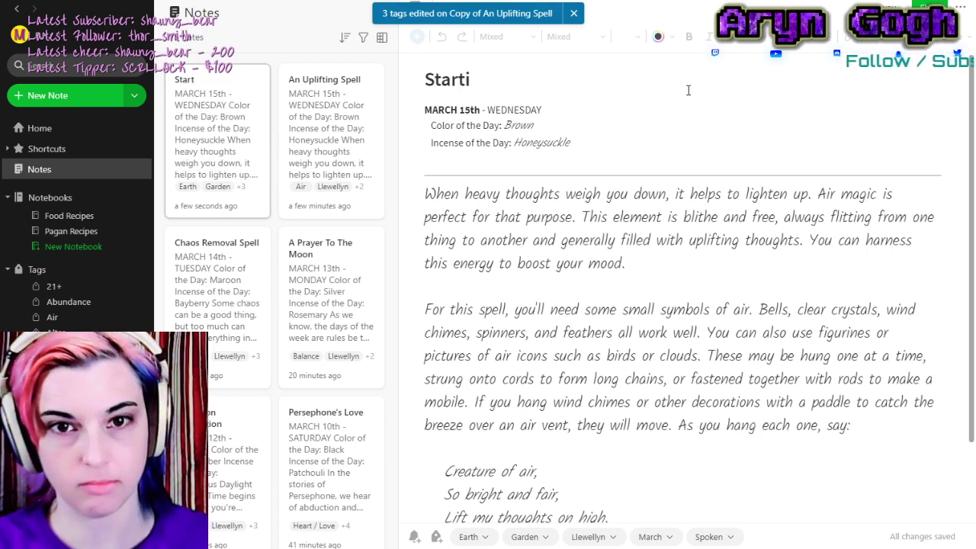
{"action": "type", "text": "ng"}
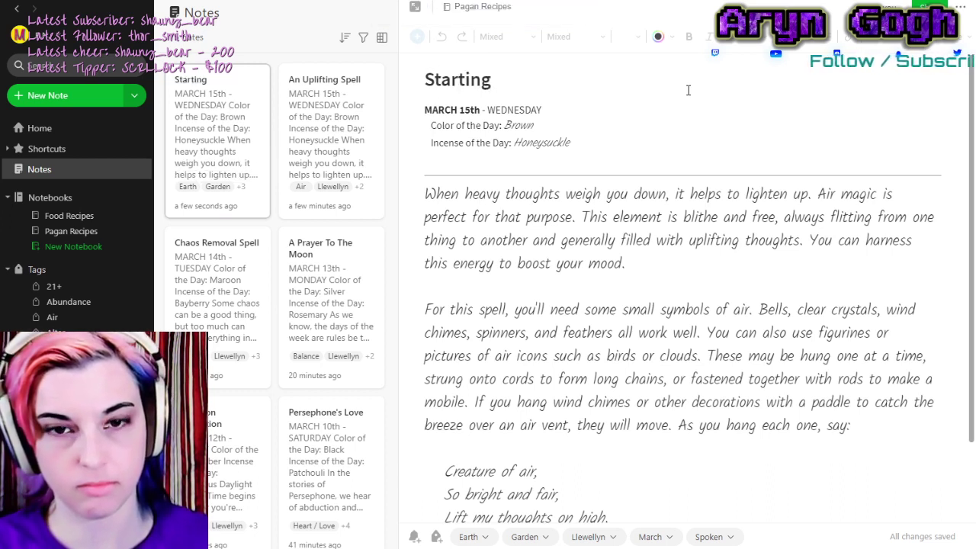
{"action": "key", "text": "BackSpace"}
{"action": "key", "text": "BackSpace"}
{"action": "key", "text": "BackSpace"}
{"action": "key", "text": "BackSpace"}
{"action": "key", "text": "BackSpace"}
{"action": "key", "text": "BackSpace"}
{"action": "type", "text": "rong"}
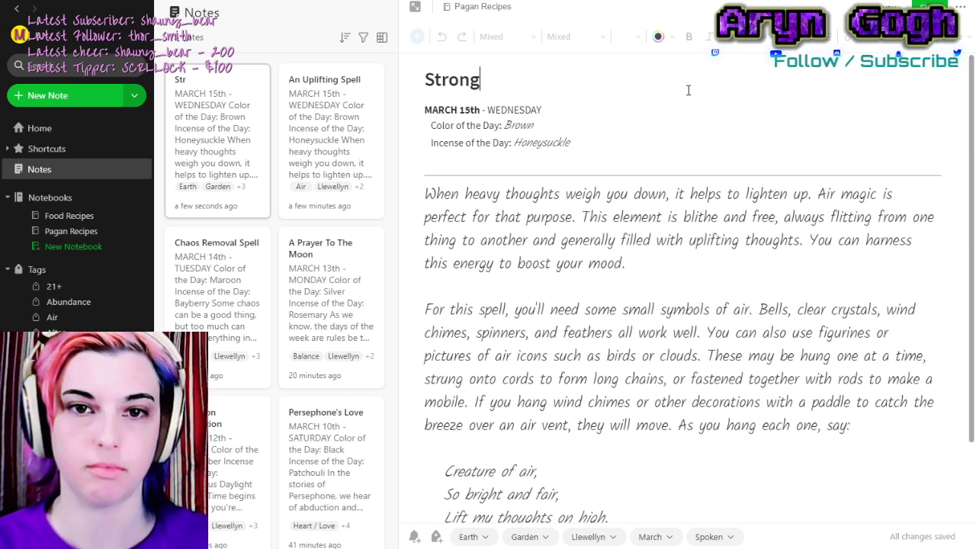
{"action": "type", "text": " Start P"}
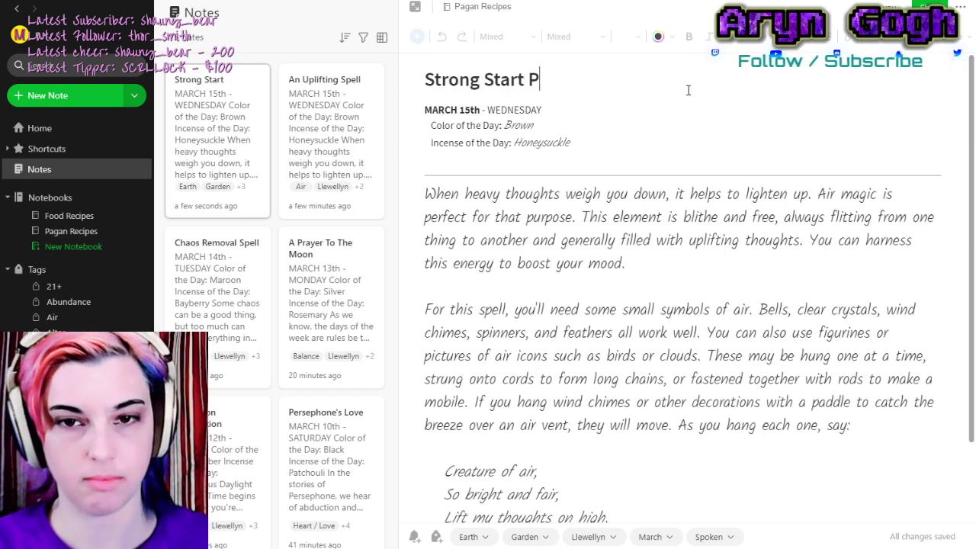
{"action": "type", "text": "lant Spell"}
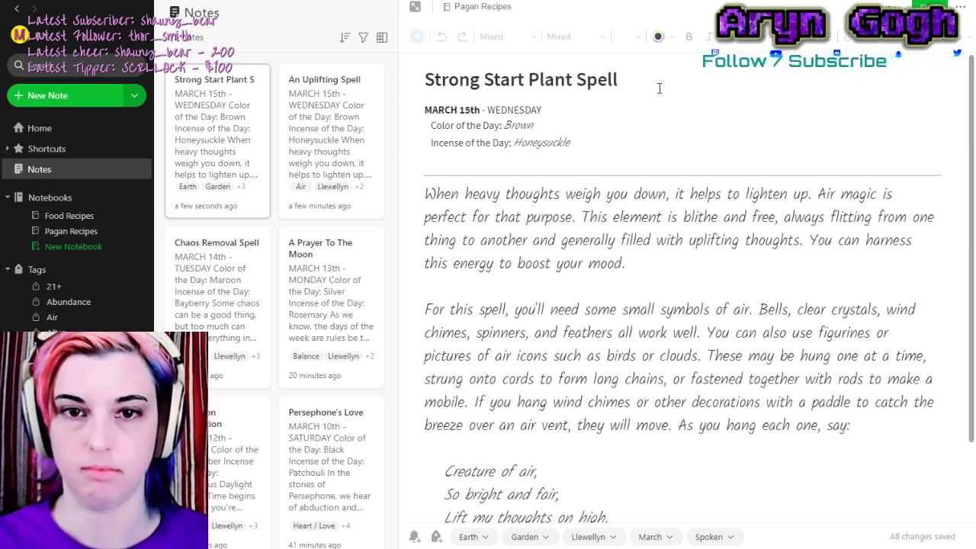
Update the note's header to MARCH 16th - THURSDAY, with Crimson as the color and Mulberry as the incense of the day.
{"action": "left_click", "coordinate": [468, 112]}
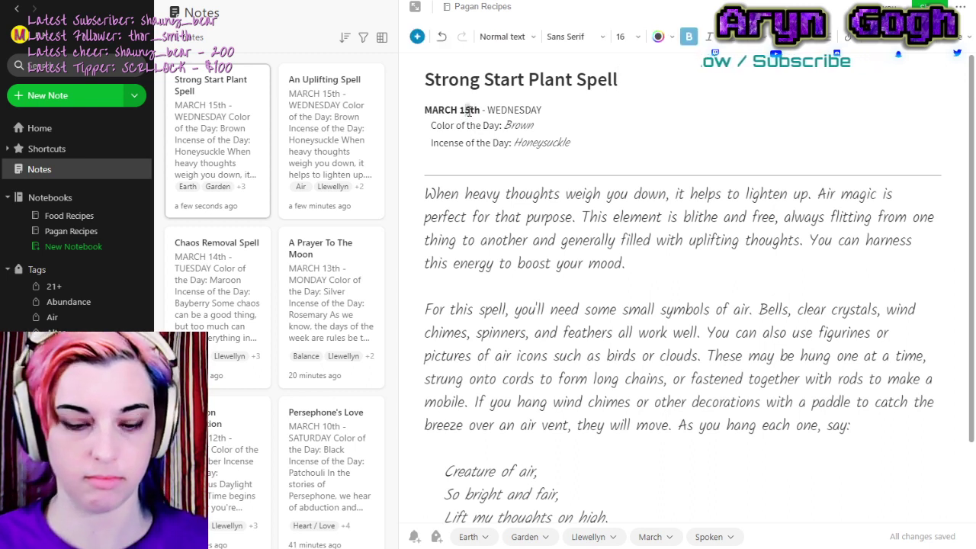
{"action": "key", "text": "BackSpace"}
{"action": "type", "text": "6"}
{"action": "left_click_drag", "start_coordinate": [487, 111], "coordinate": [540, 127]}
{"action": "type", "text": "THUR"}
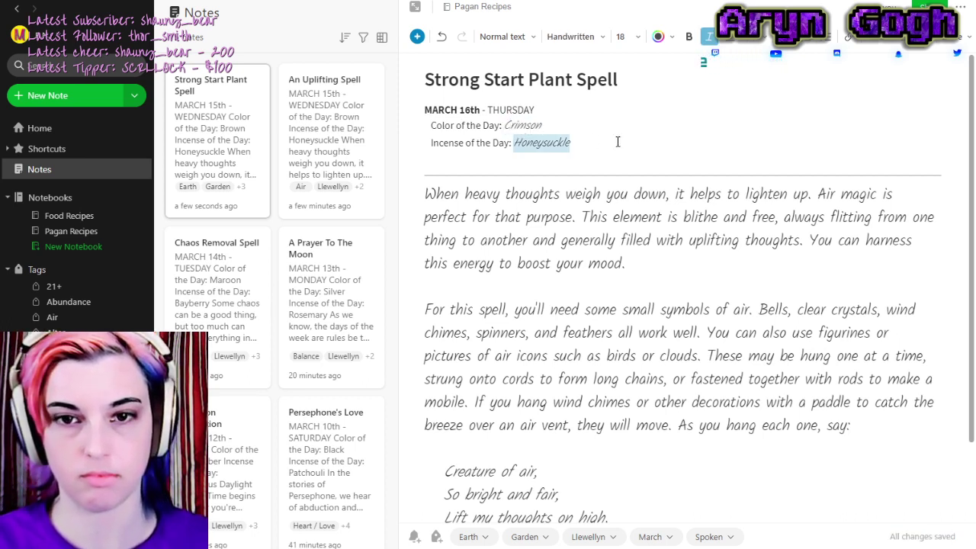
{"action": "type", "text": "Mo"}
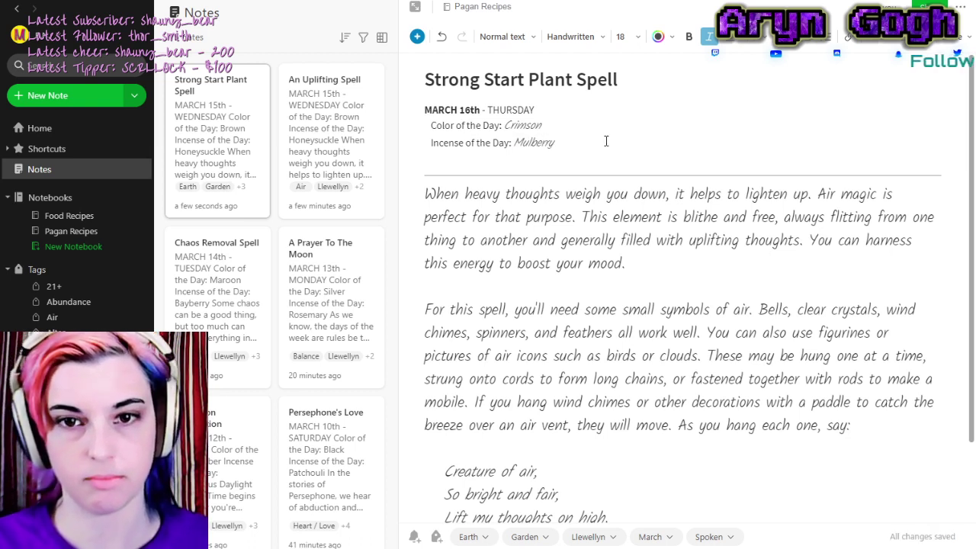
Replace the copied body text and chant with "The beginning of the growing season is almost here for many of us.".
{"action": "left_click_drag", "start_coordinate": [409, 197], "coordinate": [556, 503]}
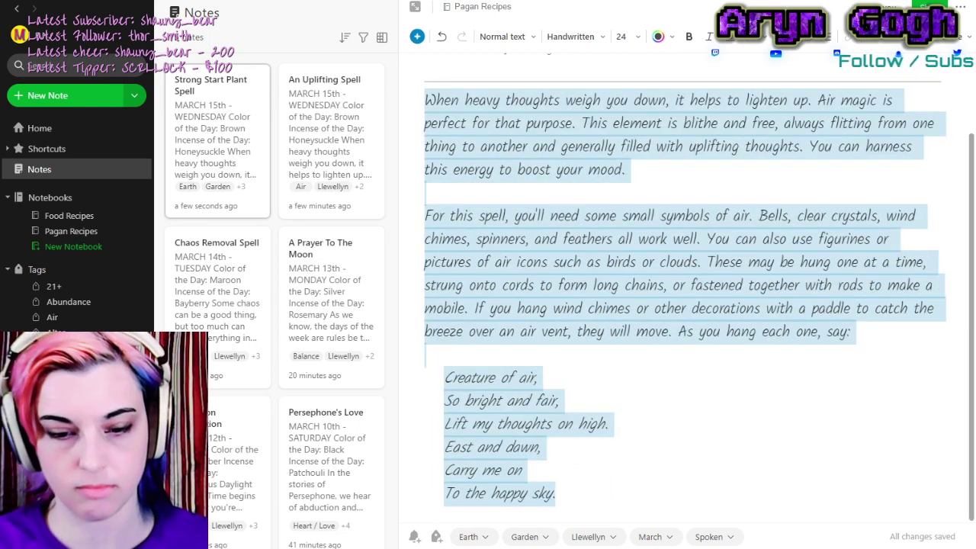
{"action": "type", "text": "The beginning"}
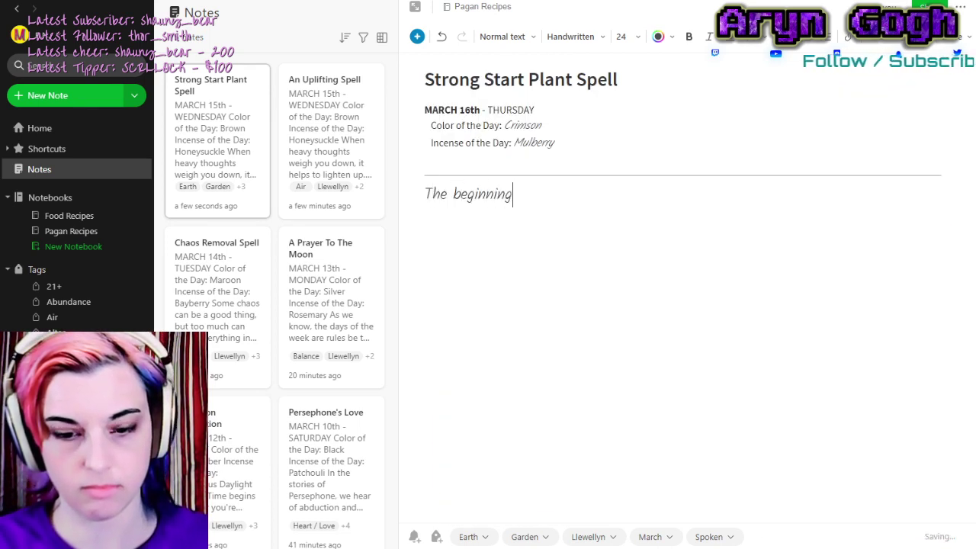
{"action": "type", "text": " of the growing s"}
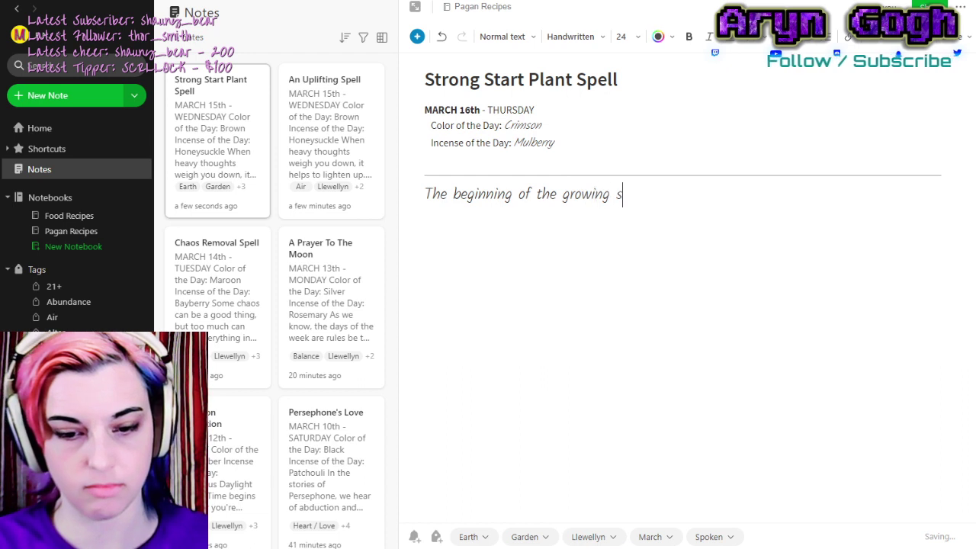
{"action": "type", "text": "eas on is "}
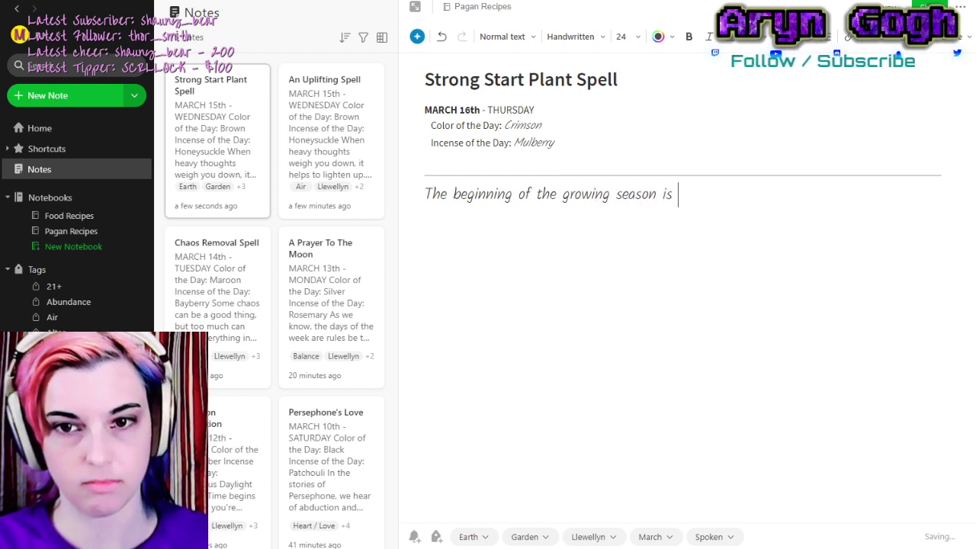
{"action": "type", "text": "almost here f"}
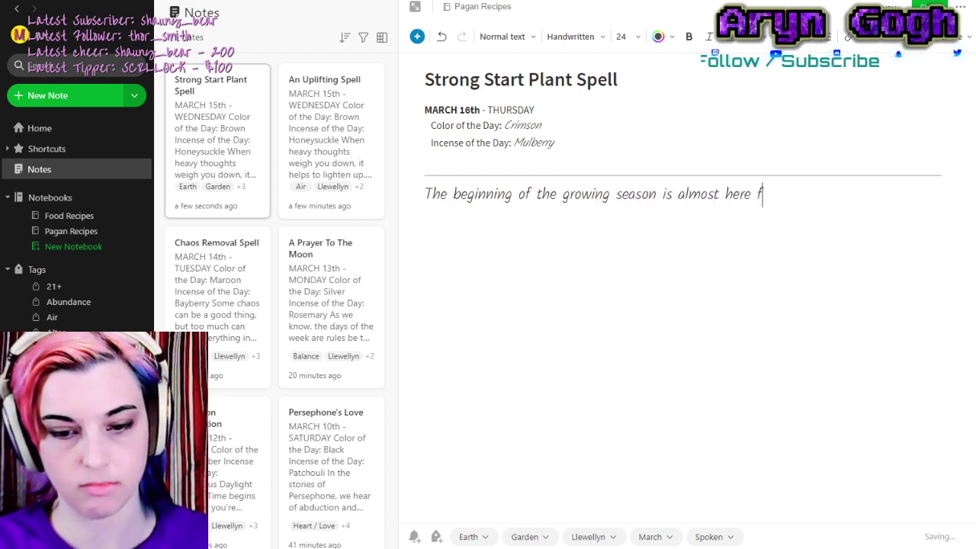
{"action": "type", "text": "or many of us. "}
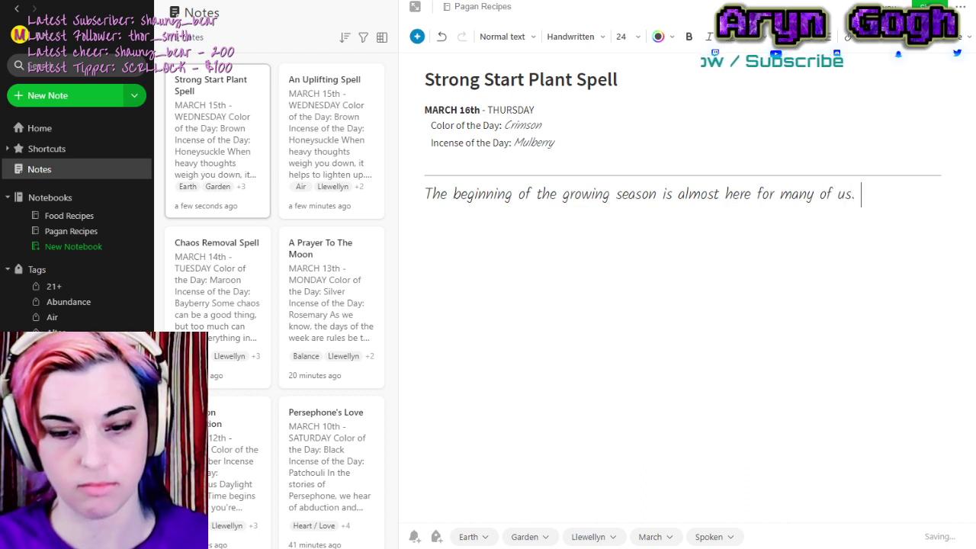
Continue the opening paragraph with "Get a head start on your herbs, and give them a little magical boost. I've used this mothed to replant".
{"action": "type", "text": "Get a head start on your herbs, and give them a little magical boost. I've used"}
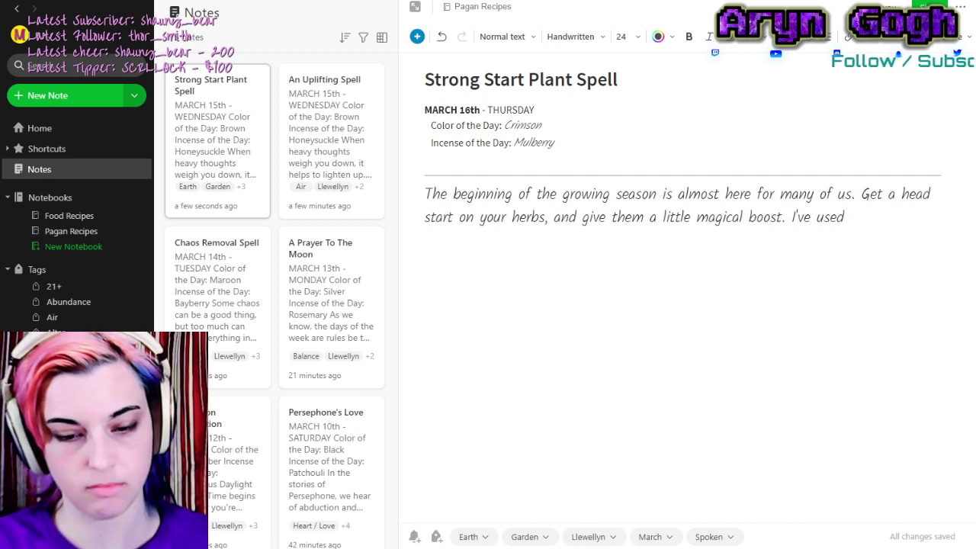
{"action": "type", "text": "this moth"}
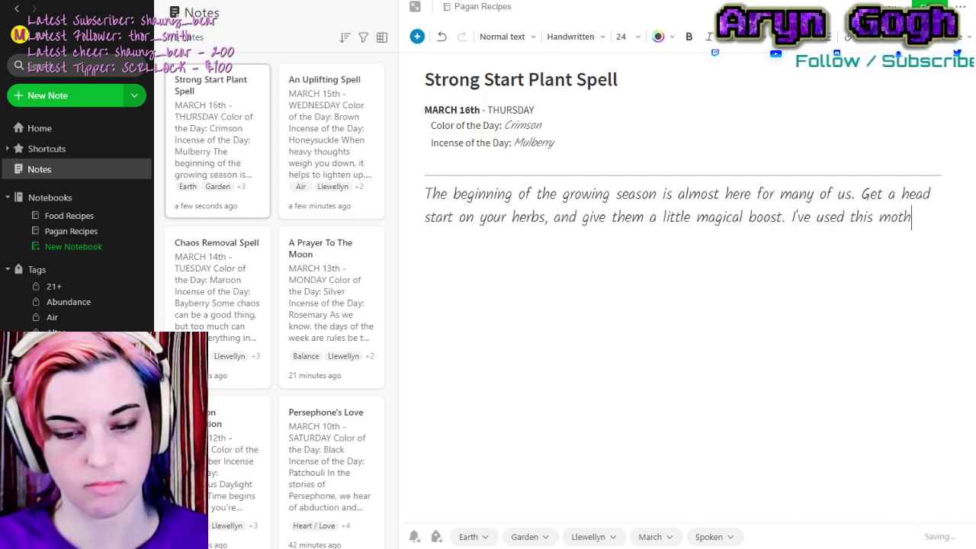
{"action": "type", "text": "ed to replant"}
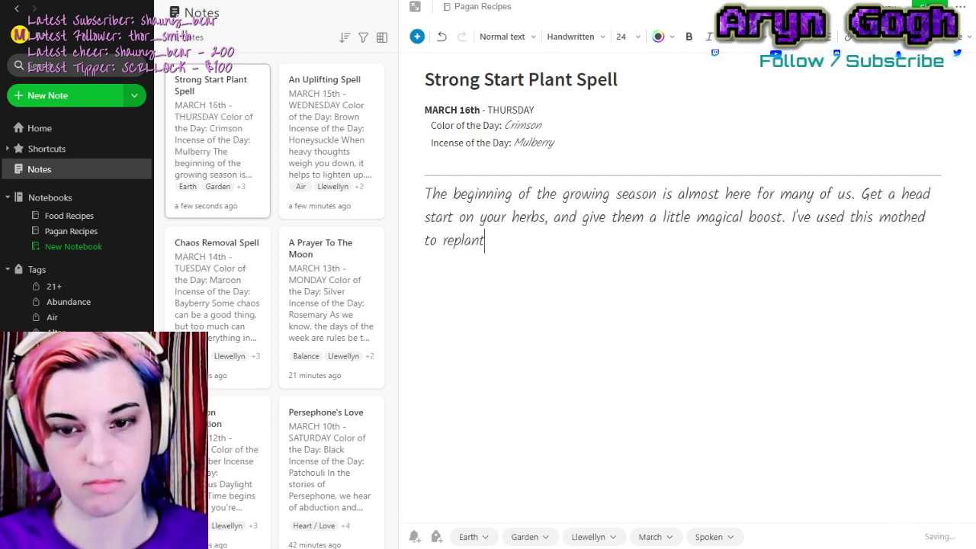
Finish the sentence with "herbs, but there's no reason it wouldn't work with growing from seed as well, so feel free to use either one.".
{"action": "type", "text": " herbs, b"}
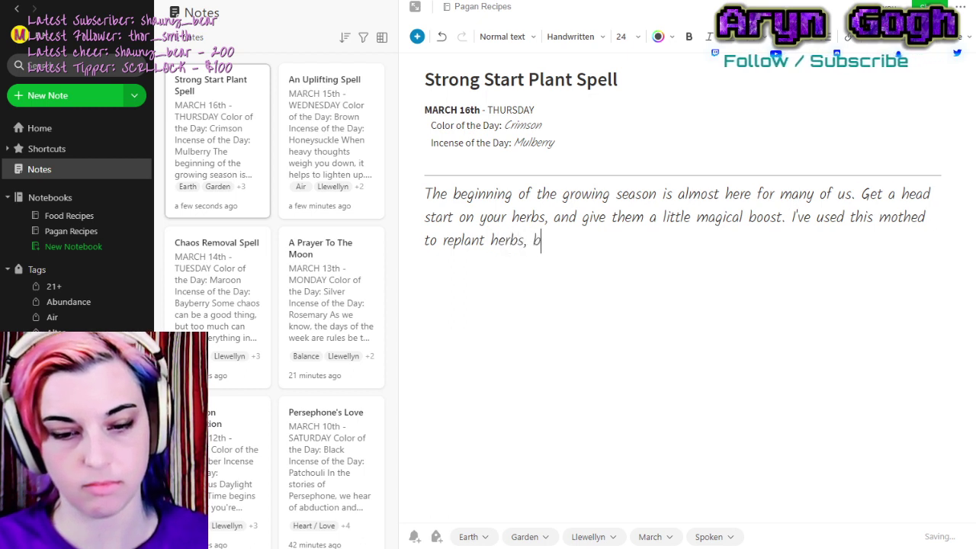
{"action": "type", "text": "ut there's n"}
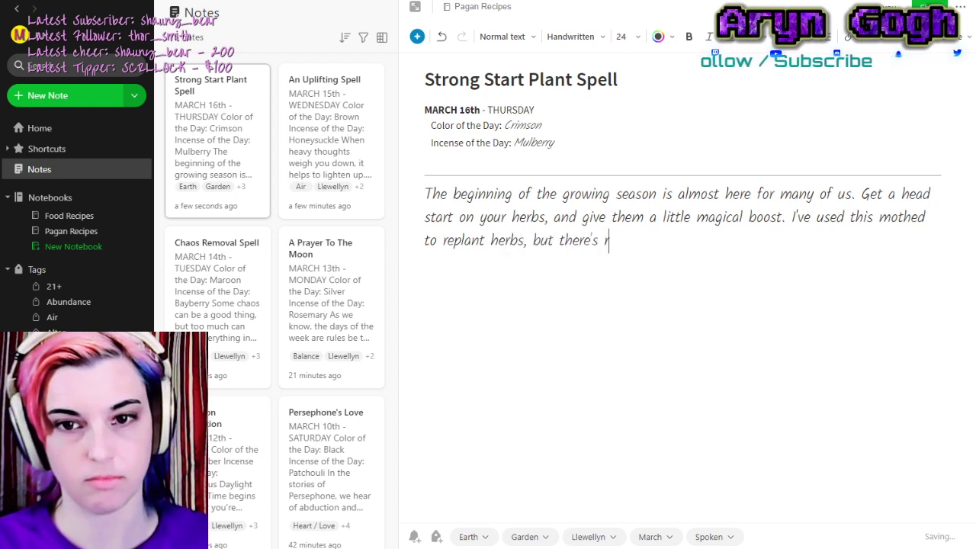
{"action": "type", "text": "o reason it w"}
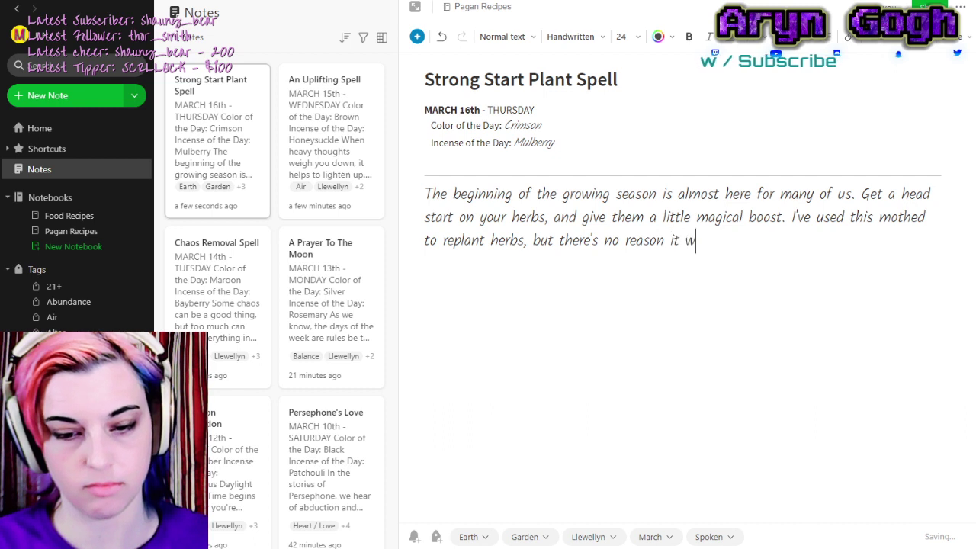
{"action": "type", "text": "ouldn't work with f"}
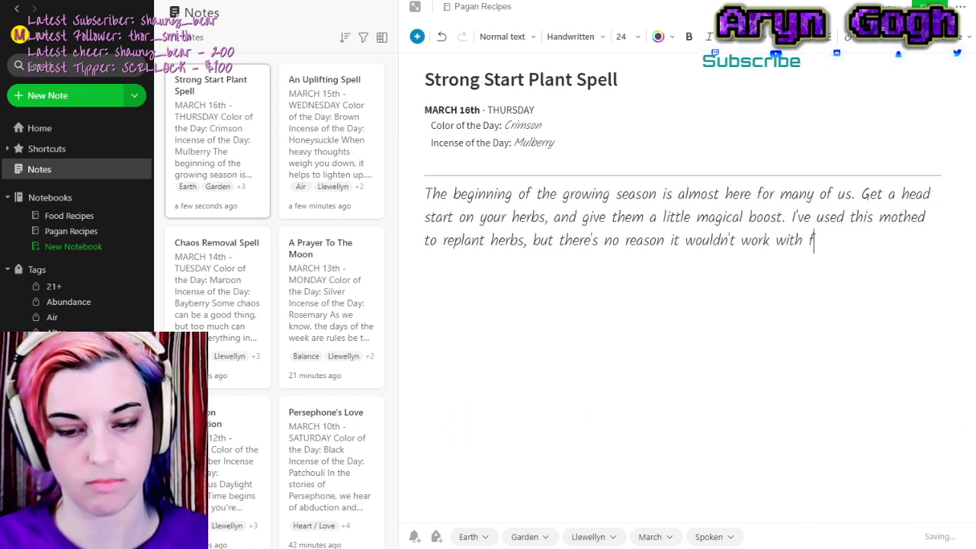
{"action": "key", "text": "BackSpace"}
{"action": "key", "text": "BackSpace"}
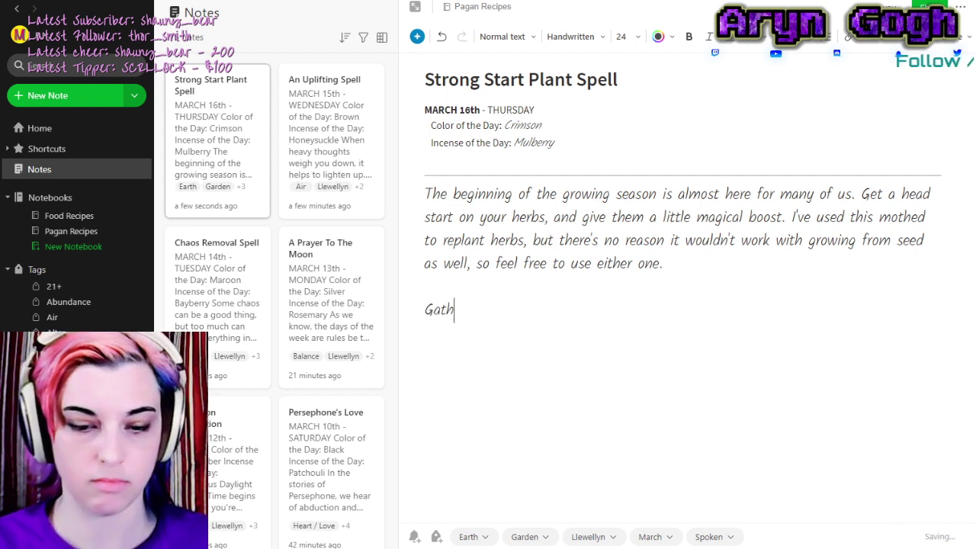
Start a paragraph: "Gather your planting materials as well as some wine and hematite stone for each pot. Fill the pot(s) halfway with your planting medium, ground yourself".
{"action": "type", "text": "nting mater"}
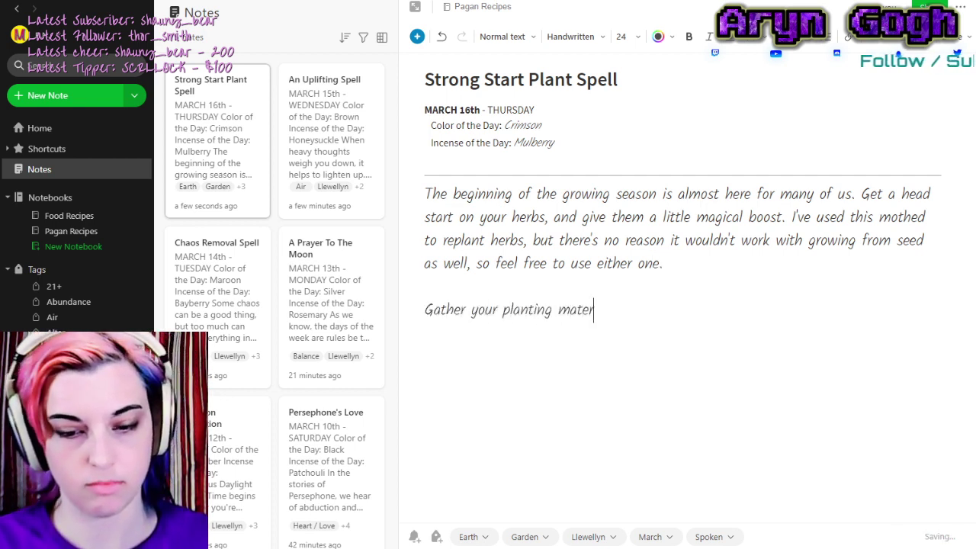
{"action": "type", "text": "ials a"}
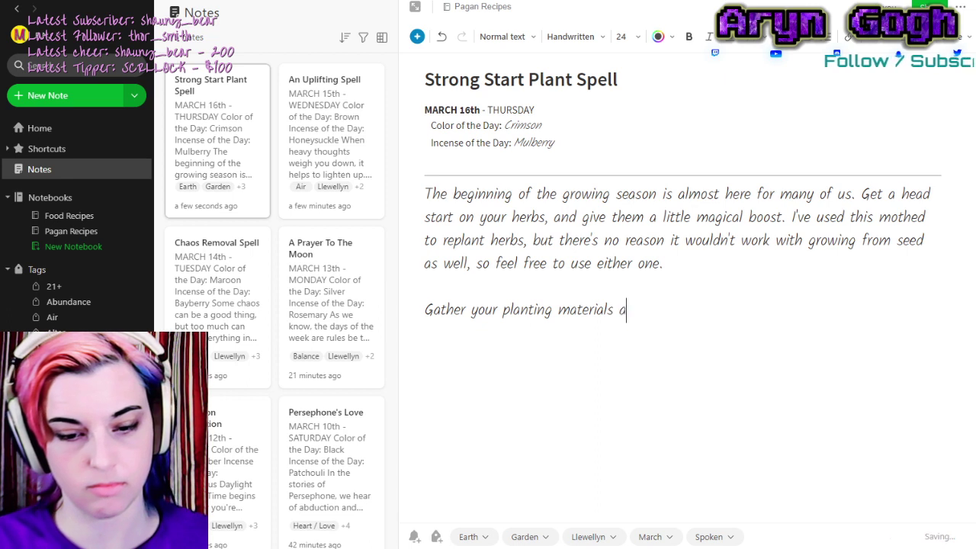
{"action": "type", "text": "s well as some "}
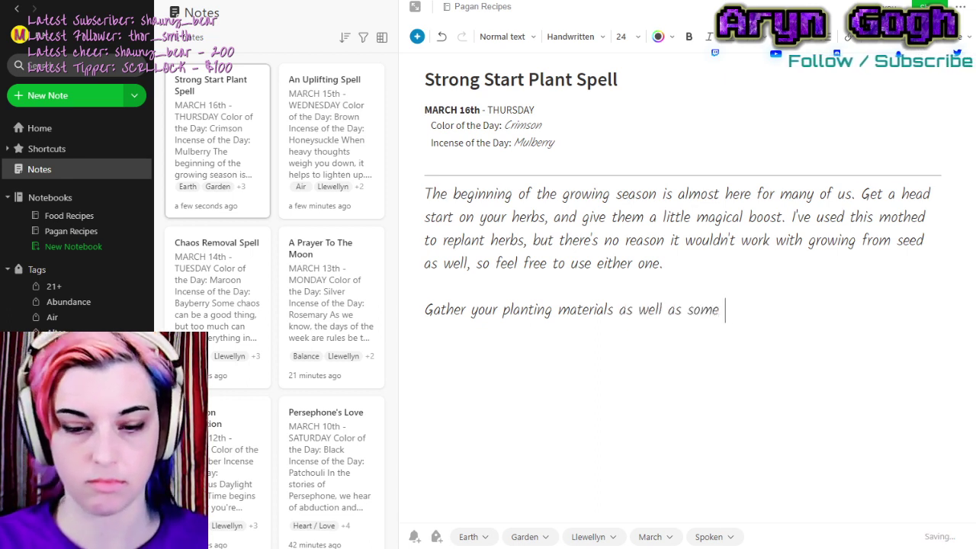
{"action": "type", "text": "wine and h"}
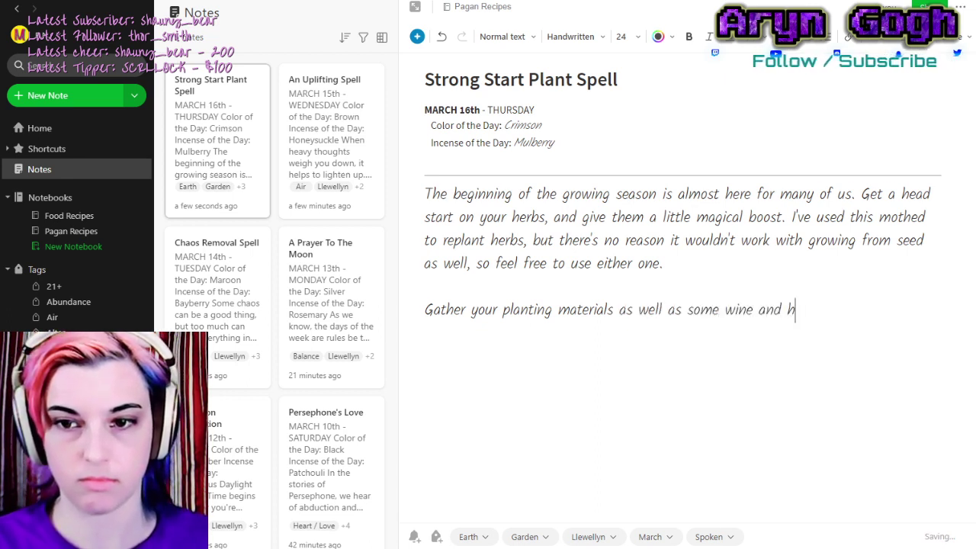
{"action": "type", "text": "ematite ston"}
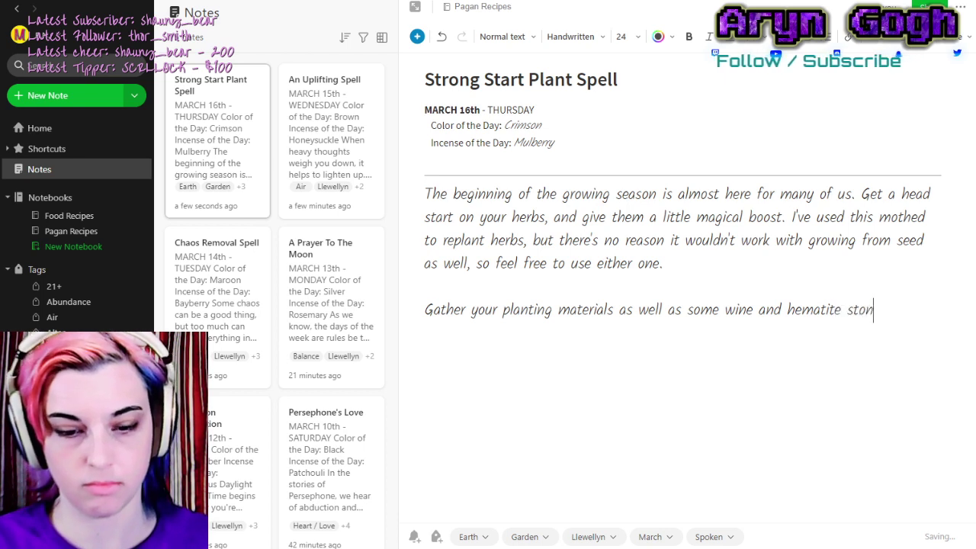
{"action": "type", "text": "e for each pot. Fill the pot(s) halfway with your planting medium, ground yourself"}
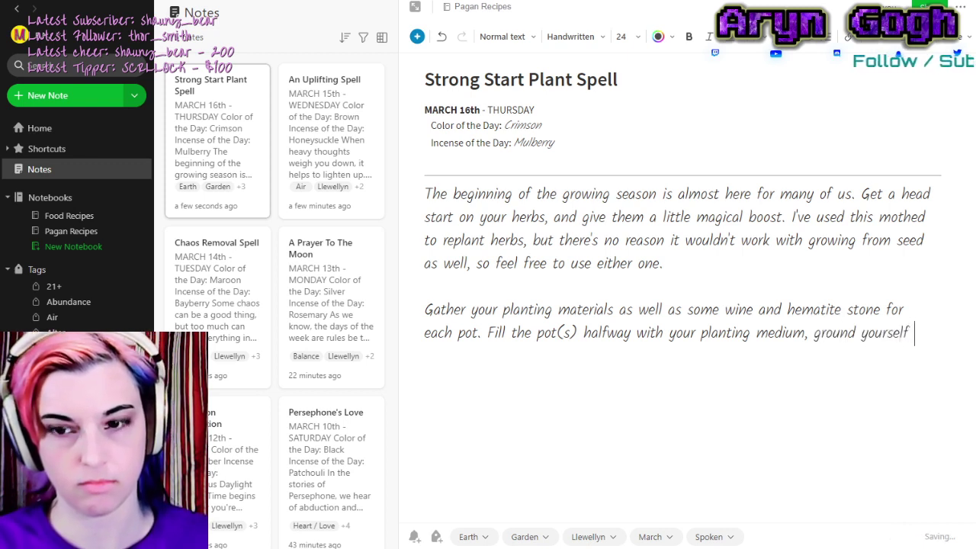
Finish the instructions with ", and then, with intent, drop a hematite stone into the soil followed by a small pouring of the wine. As you do so, say:".
{"action": "type", "text": ", and then, "}
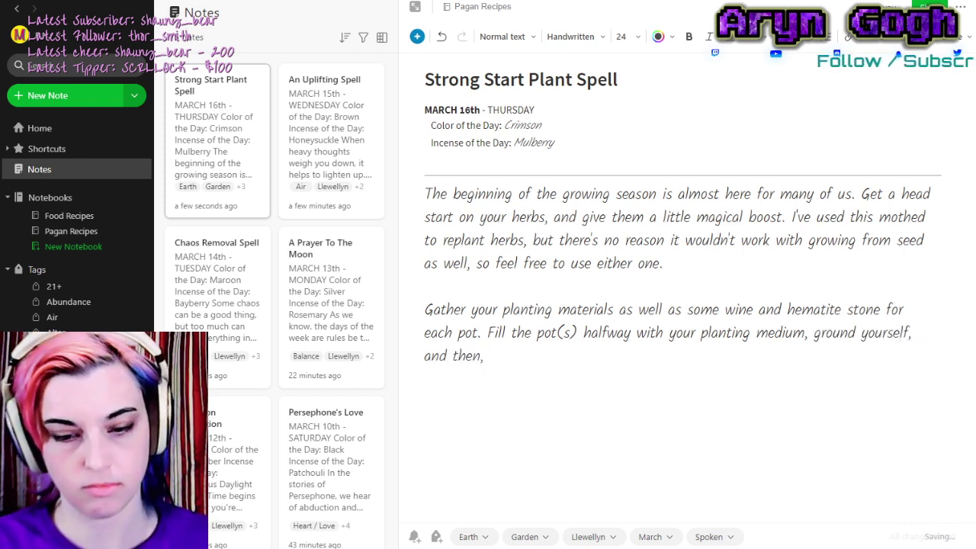
{"action": "type", "text": "with intent, drop "}
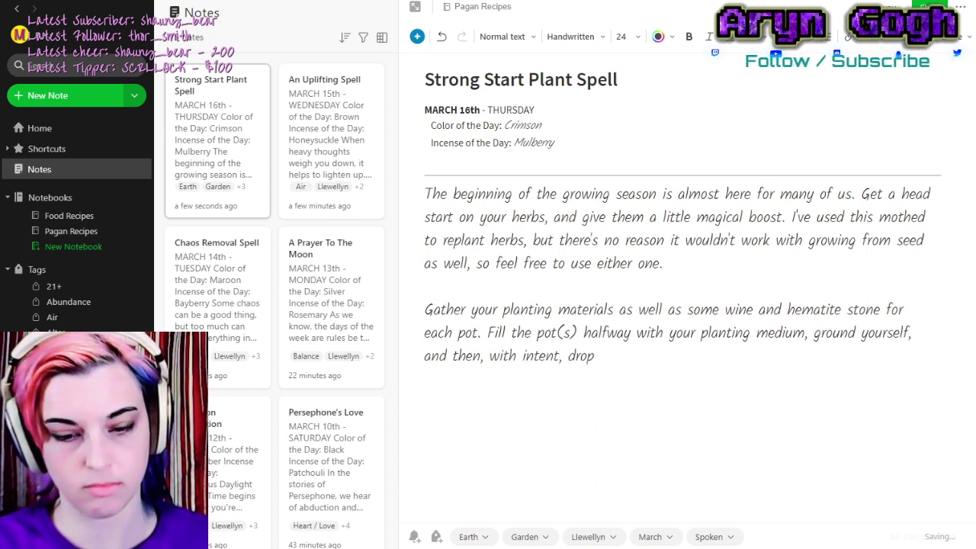
{"action": "type", "text": "a hematite st"}
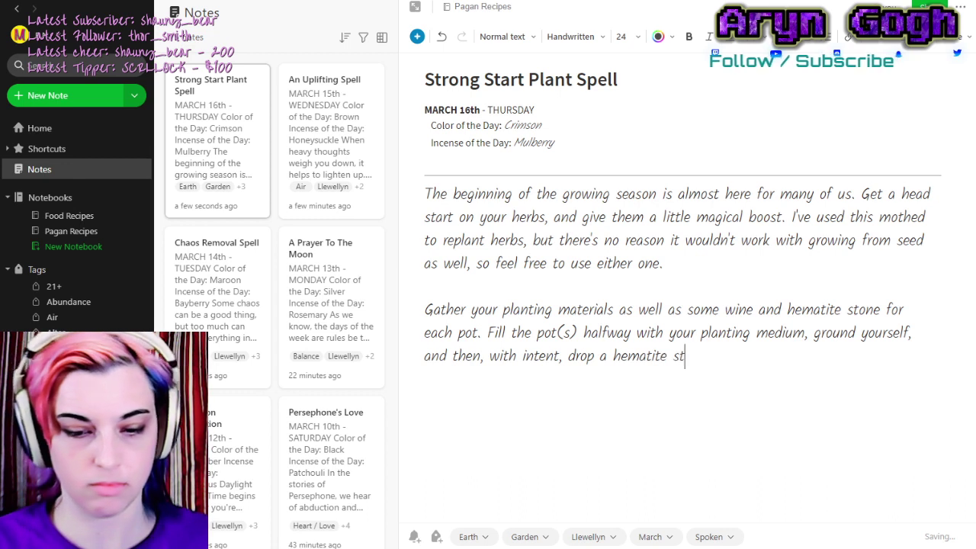
{"action": "type", "text": "ong into"}
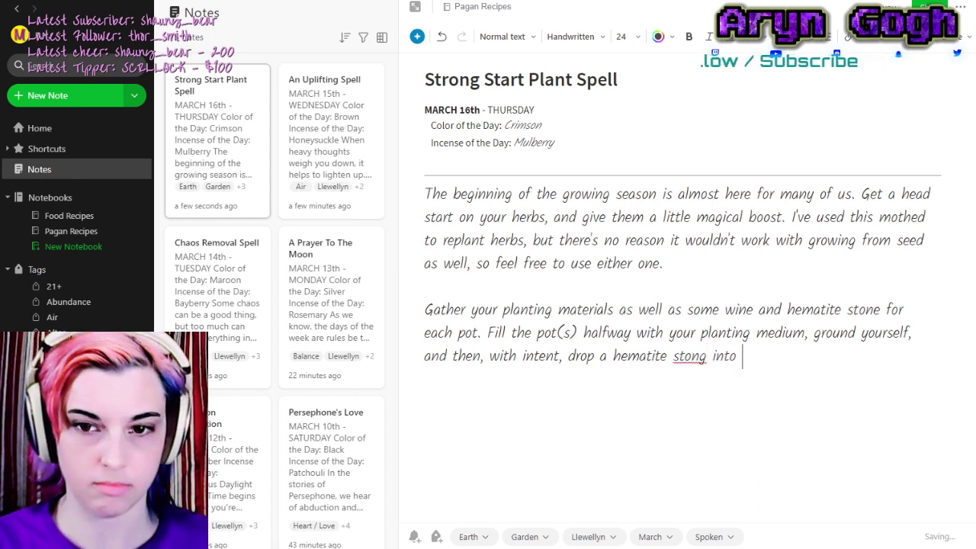
{"action": "key", "text": "BackSpace"}
{"action": "key", "text": "BackSpace"}
{"action": "key", "text": "BackSpace"}
{"action": "key", "text": "BackSpace"}
{"action": "key", "text": "BackSpace"}
{"action": "key", "text": "BackSpace"}
{"action": "type", "text": "e "}
{"action": "type", "text": "into th"}
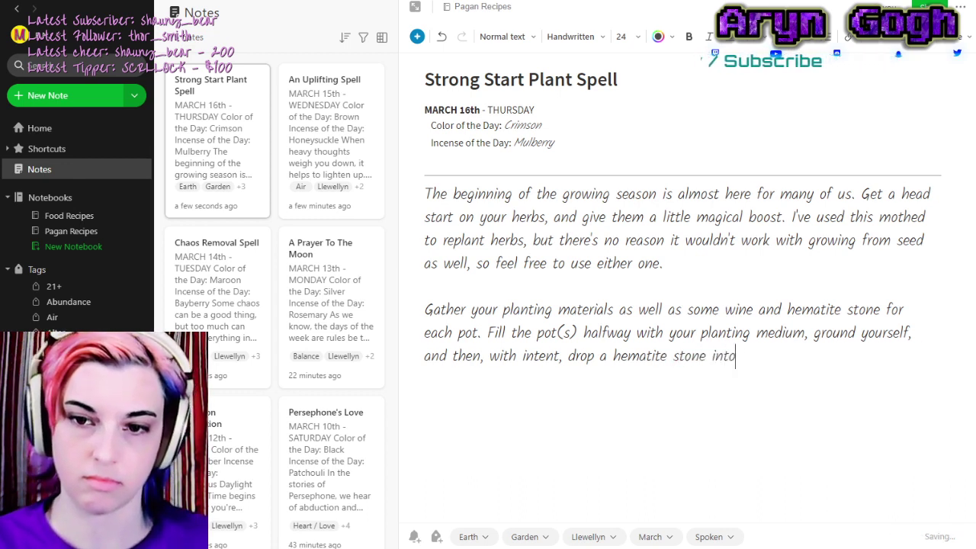
{"action": "type", "text": "e soil followed by a small"}
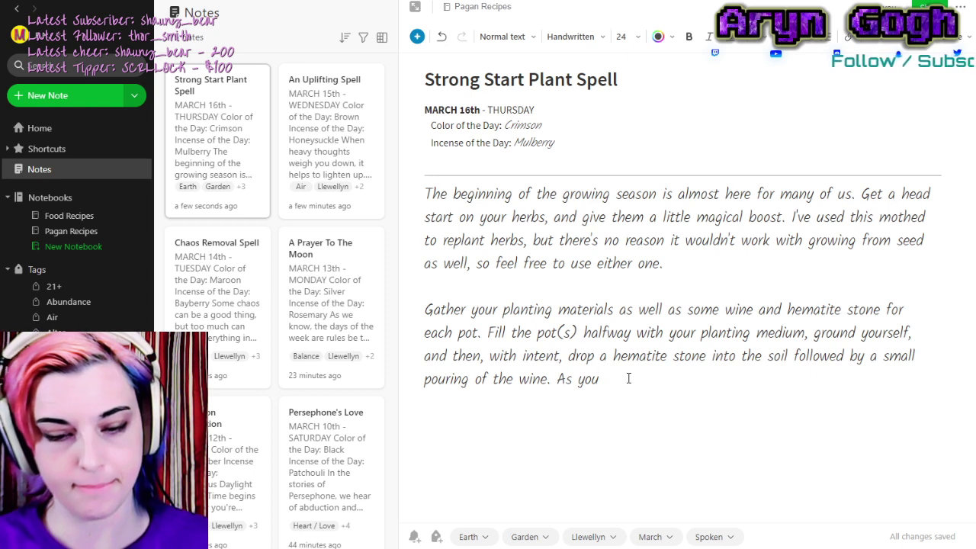
{"action": "type", "text": "do so, say:"}
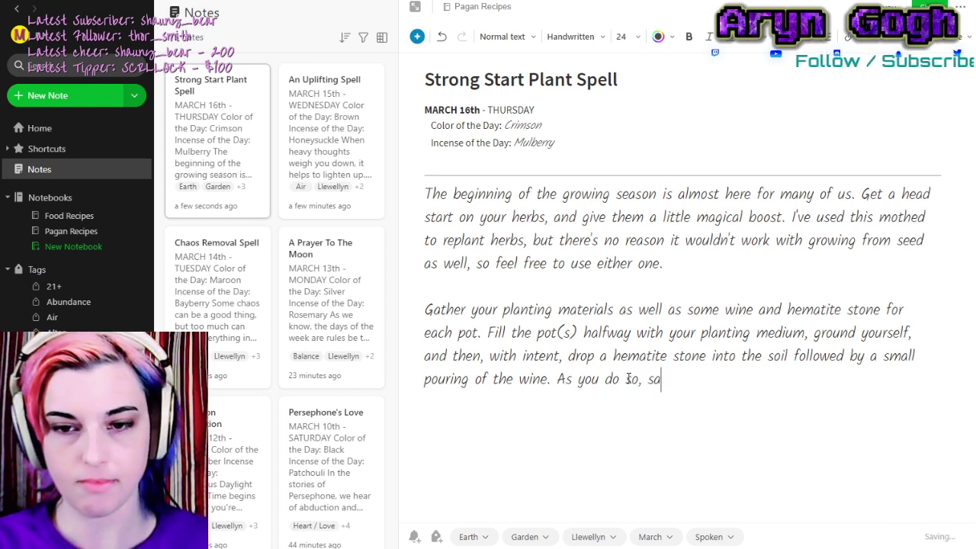
Add an indented, italic two-line chant below: "Grow strong, grow full." and "As the Goddess will, so may it be.".
{"action": "key", "text": "Return"}
{"action": "key", "text": "Return"}
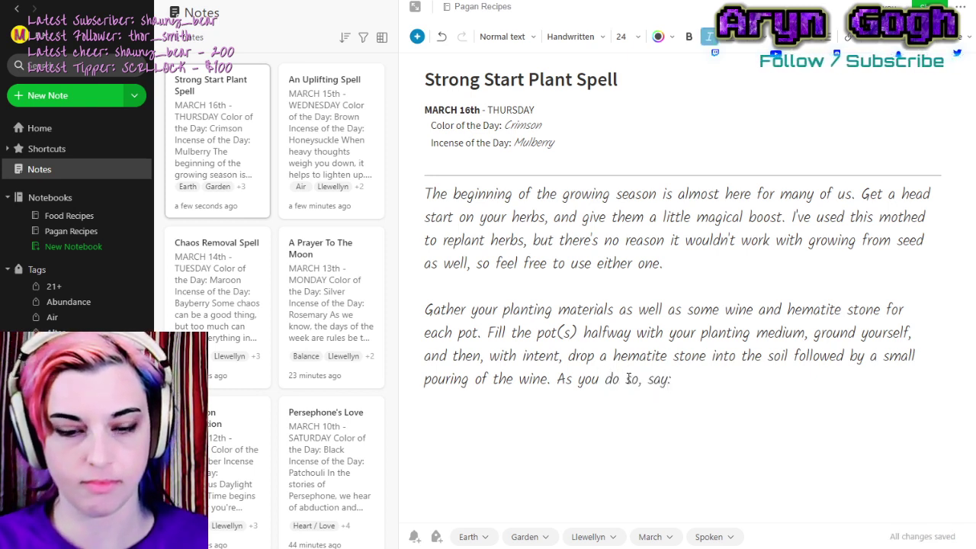
{"action": "key", "text": "Tab"}
{"action": "key", "text": "ctrl+i"}
{"action": "type", "text": "Grow st"}
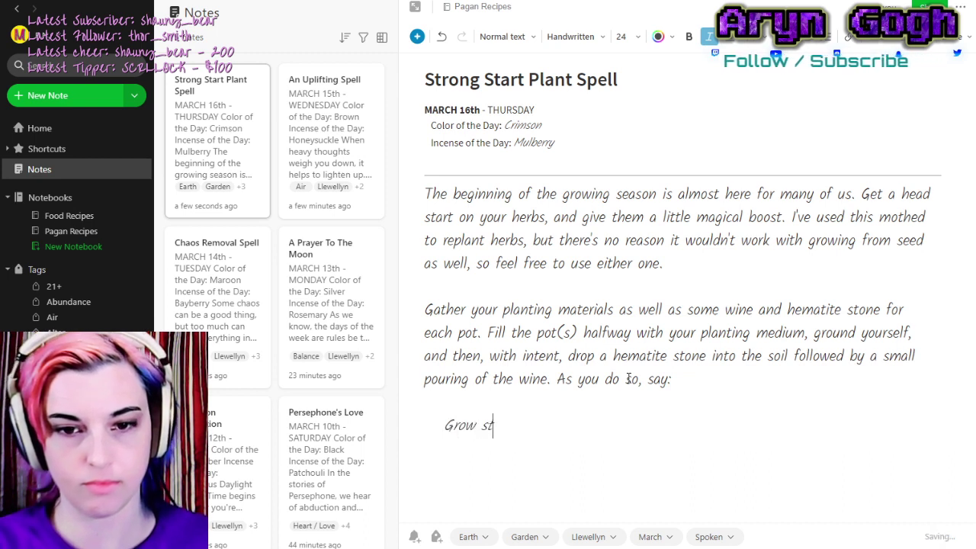
{"action": "type", "text": "rong, grow full"}
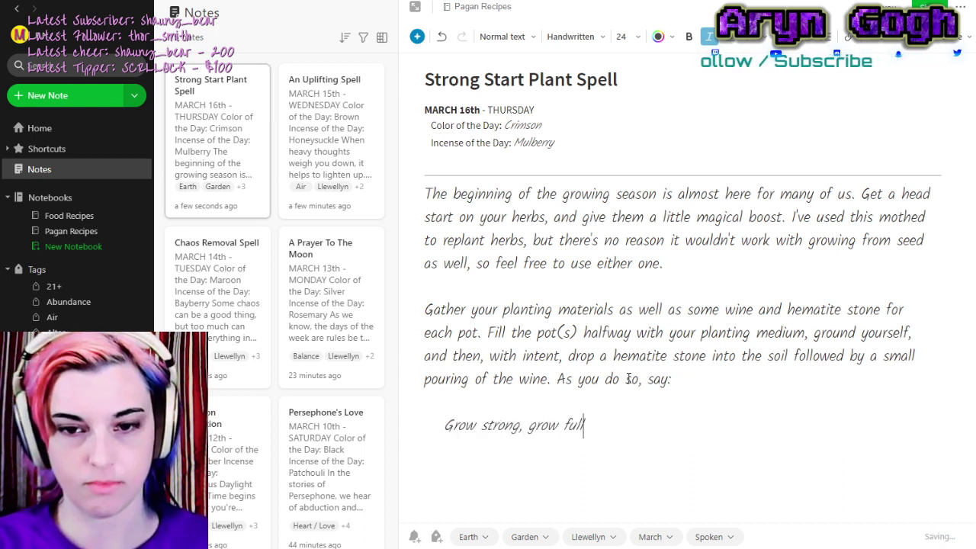
{"action": "type", "text": "."}
{"action": "key", "text": "Return"}
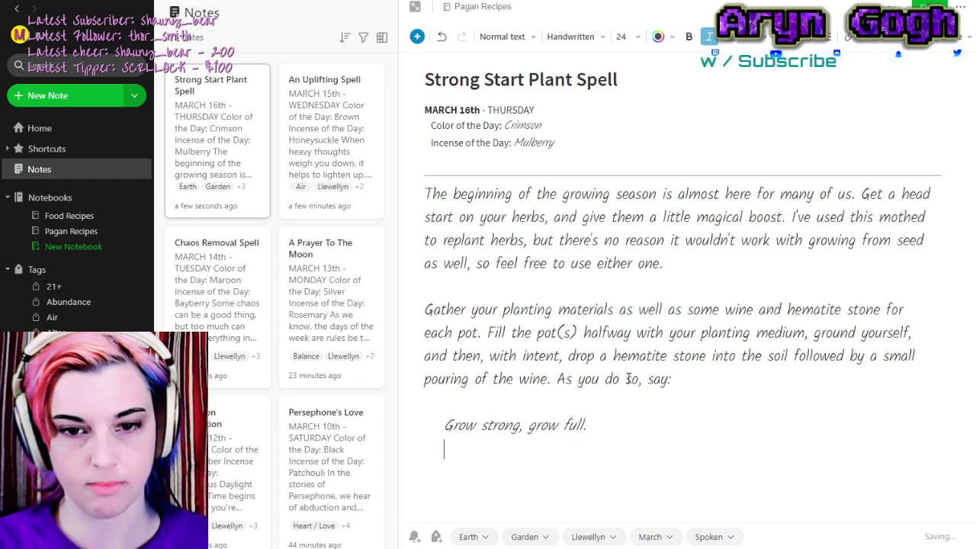
{"action": "type", "text": "As the Goddess will, so may it be."}
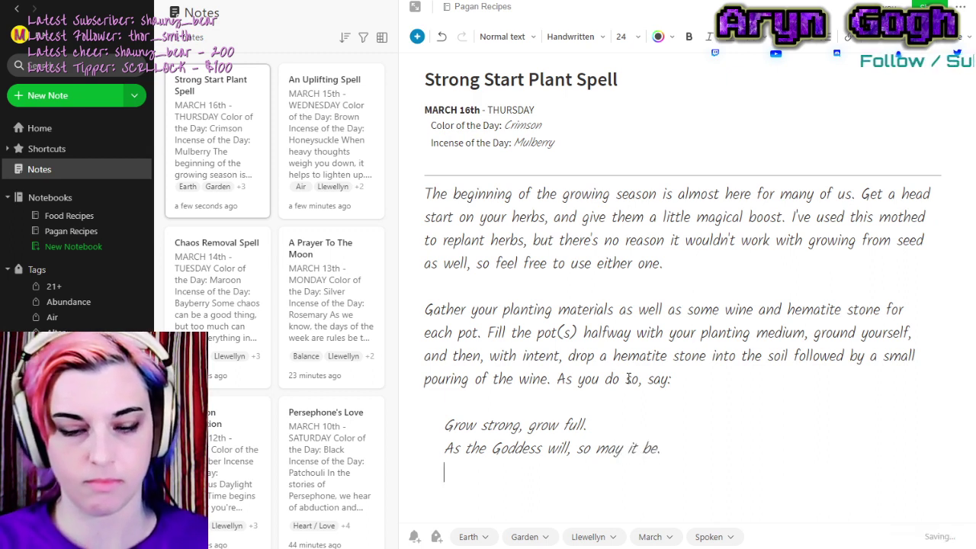
Add the unindented, non-italic closing line "If possible, transplant outside when the weather permits." after the chant.
{"action": "key", "text": "Return"}
{"action": "key", "text": "Return"}
{"action": "type", "text": "If"}
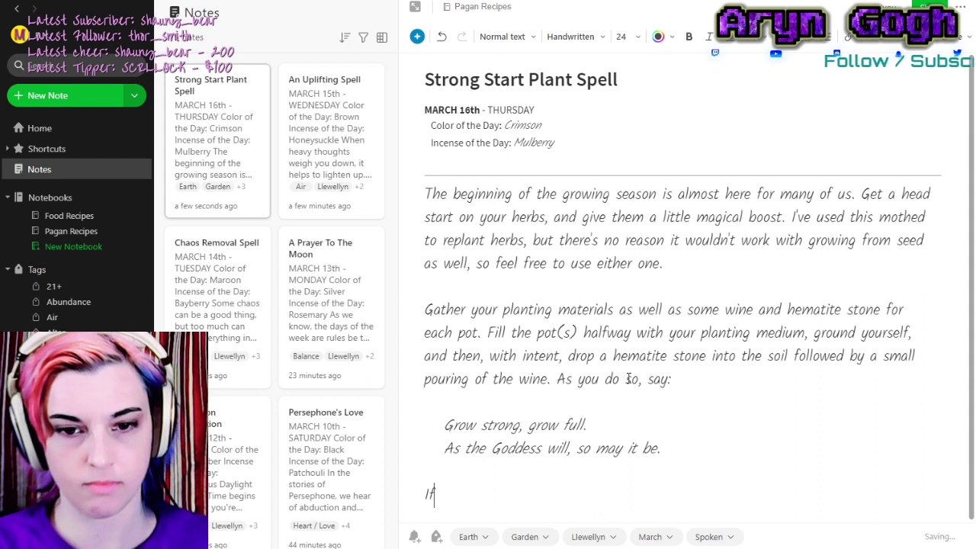
{"action": "type", "text": " possible, tran"}
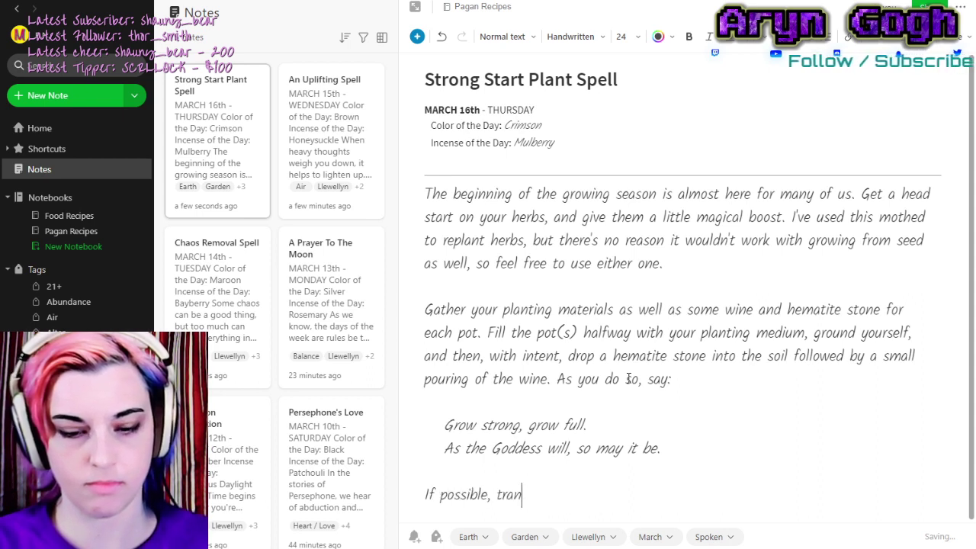
{"action": "type", "text": "splant ou"}
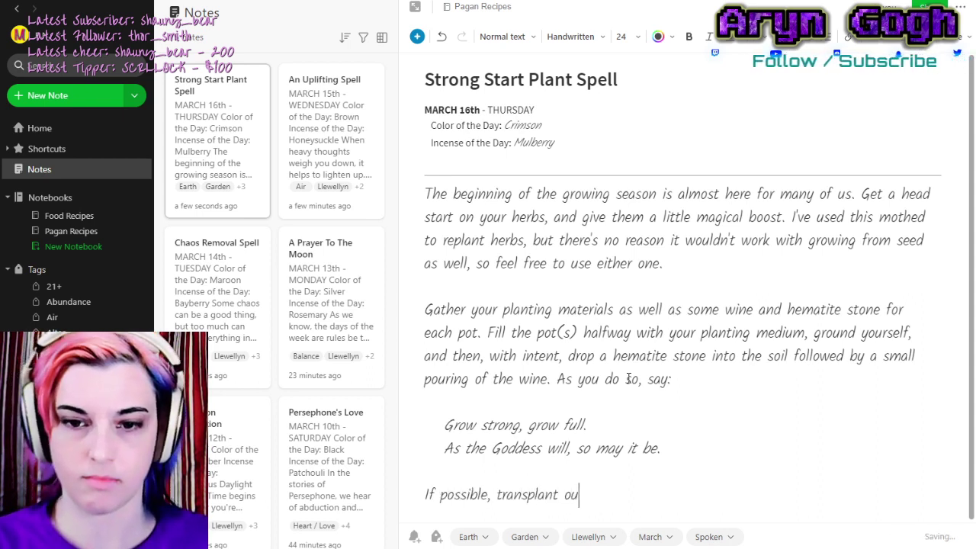
{"action": "type", "text": "tside when"}
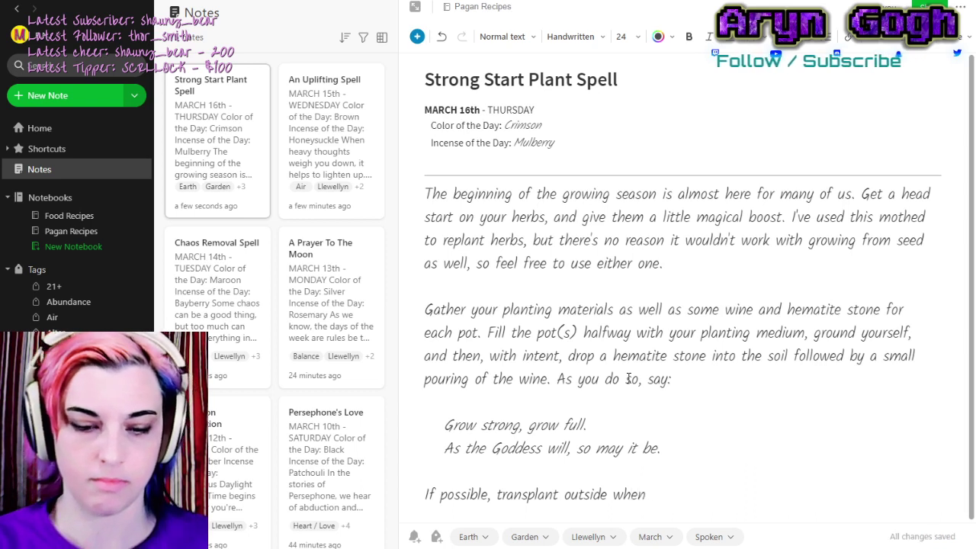
{"action": "type", "text": " the weather permits."}
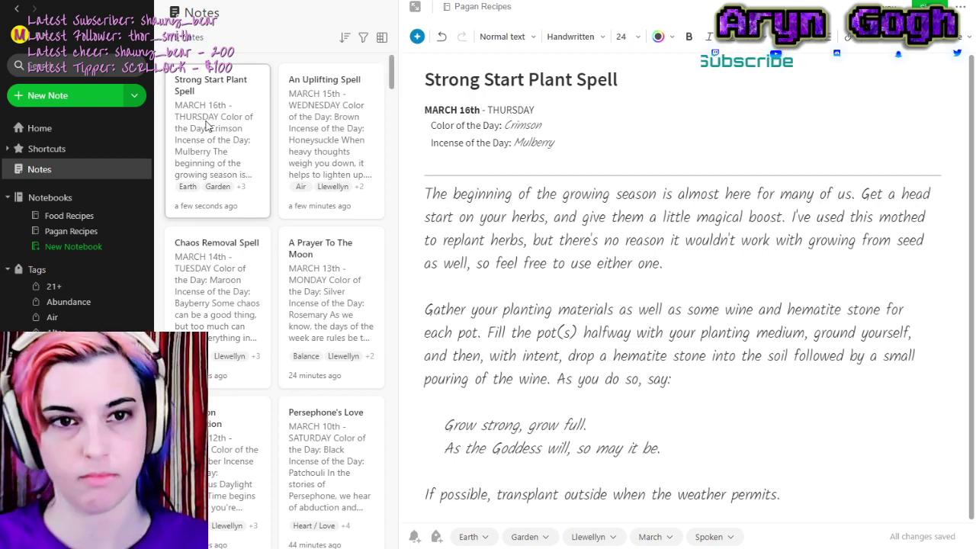
Duplicate the "Strong Start Plant Spell" note and remove the Earth and Garden tags from the copy.
{"action": "left_click", "coordinate": [208, 162]}
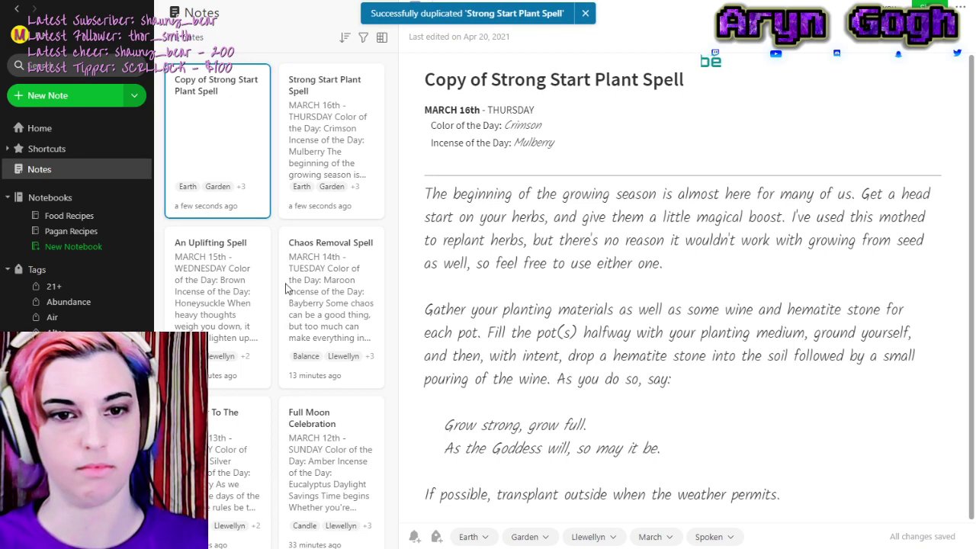
{"action": "key", "text": "ctrl+alt+t"}
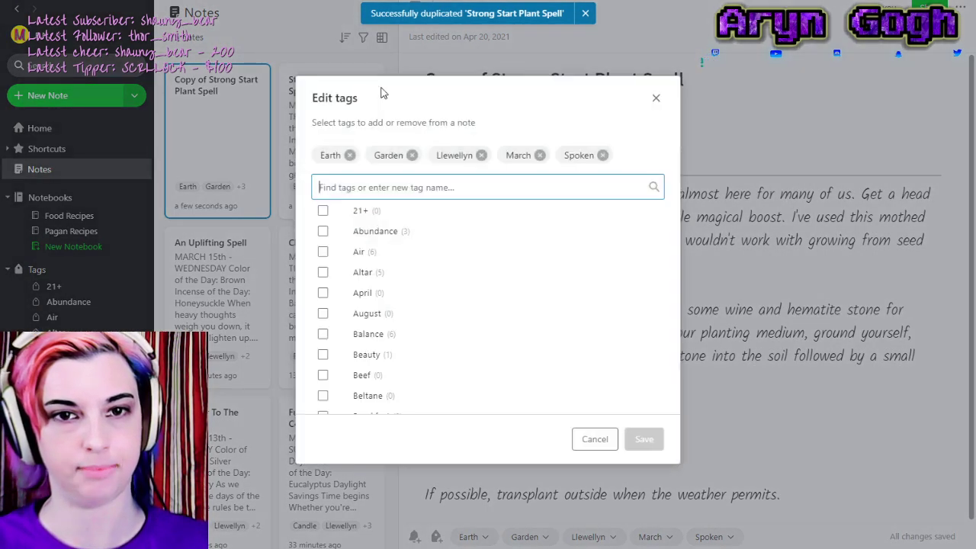
{"action": "left_click", "coordinate": [350, 156]}
{"action": "left_click", "coordinate": [355, 156]}
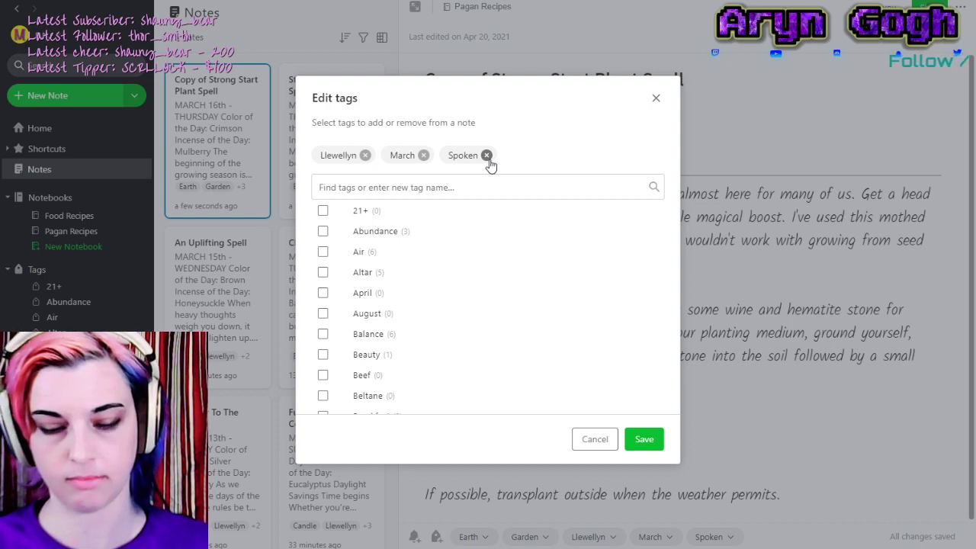
Add the tags Candle, Grab Bag, St. Patrick and Holiday to the copied note and save the tag changes.
{"action": "left_click", "coordinate": [476, 188]}
{"action": "type", "text": "ca"}
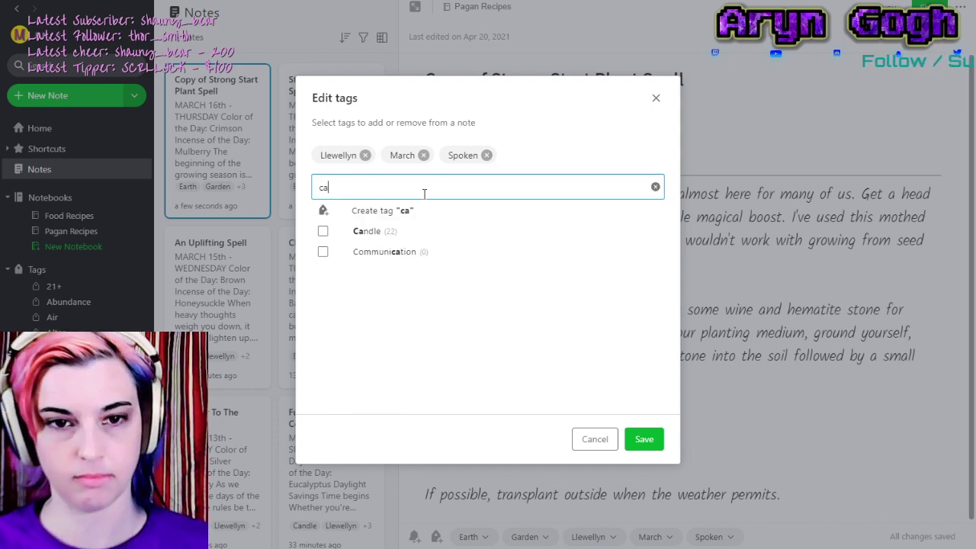
{"action": "left_click", "coordinate": [323, 231]}
{"action": "key", "text": "BackSpace"}
{"action": "key", "text": "BackSpace"}
{"action": "type", "text": "gr"}
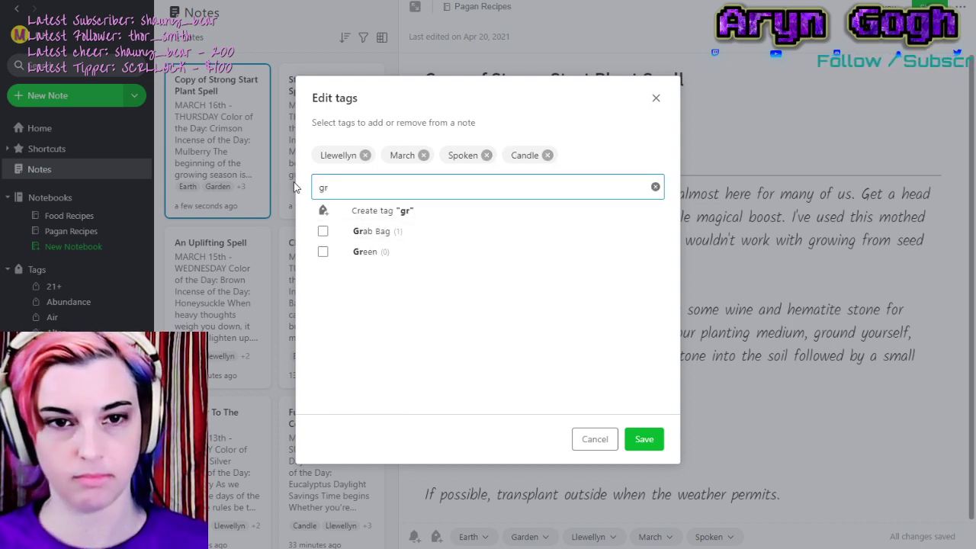
{"action": "left_click", "coordinate": [323, 232]}
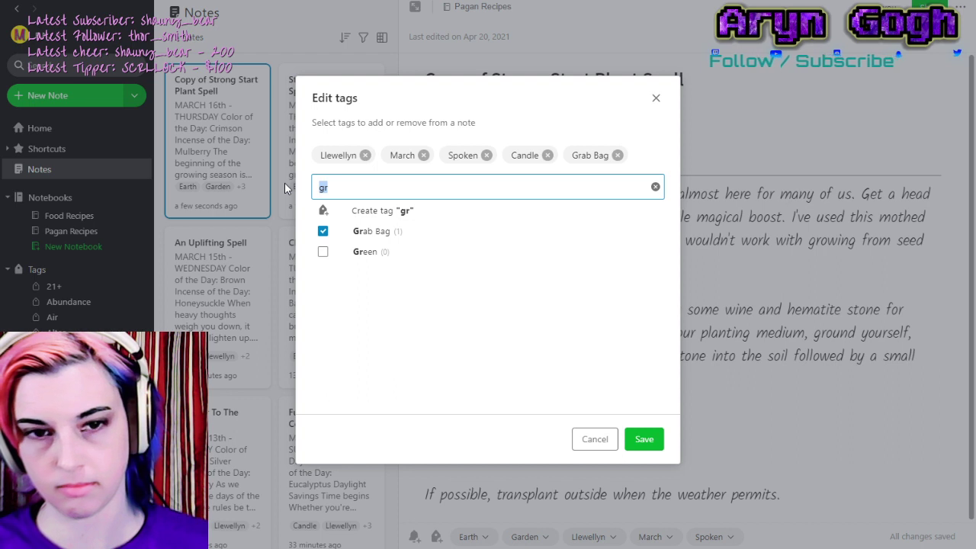
{"action": "type", "text": "st"}
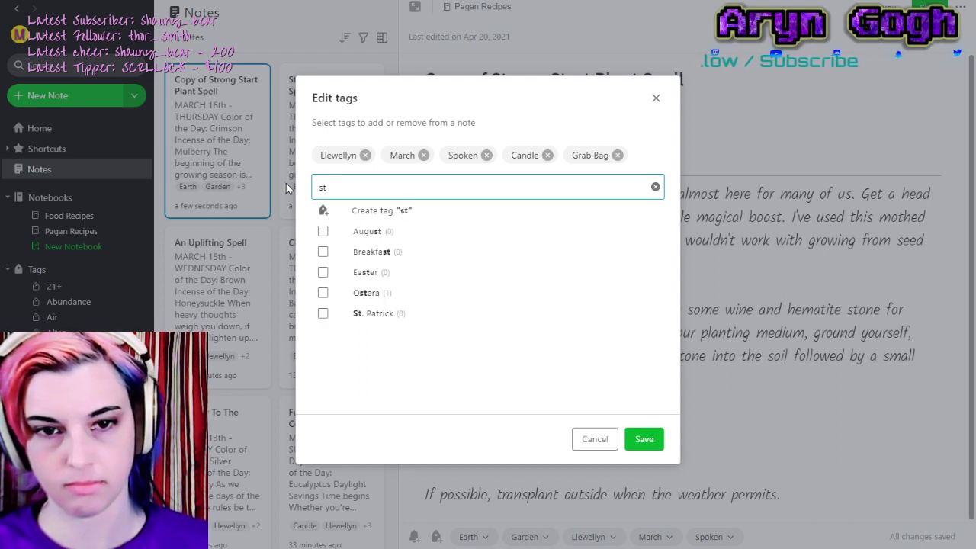
{"action": "left_click", "coordinate": [322, 313]}
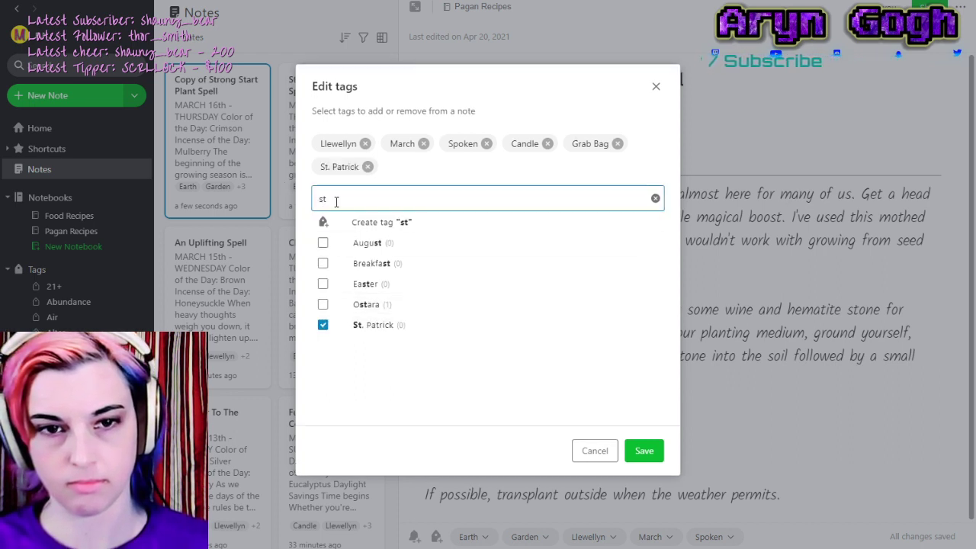
{"action": "type", "text": "ho"}
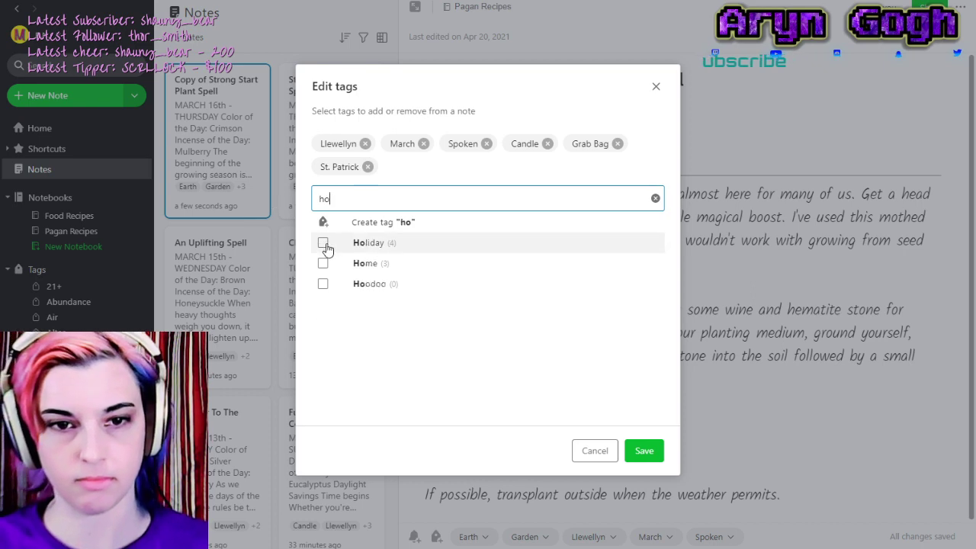
{"action": "left_click", "coordinate": [322, 243]}
{"action": "left_click", "coordinate": [644, 455]}
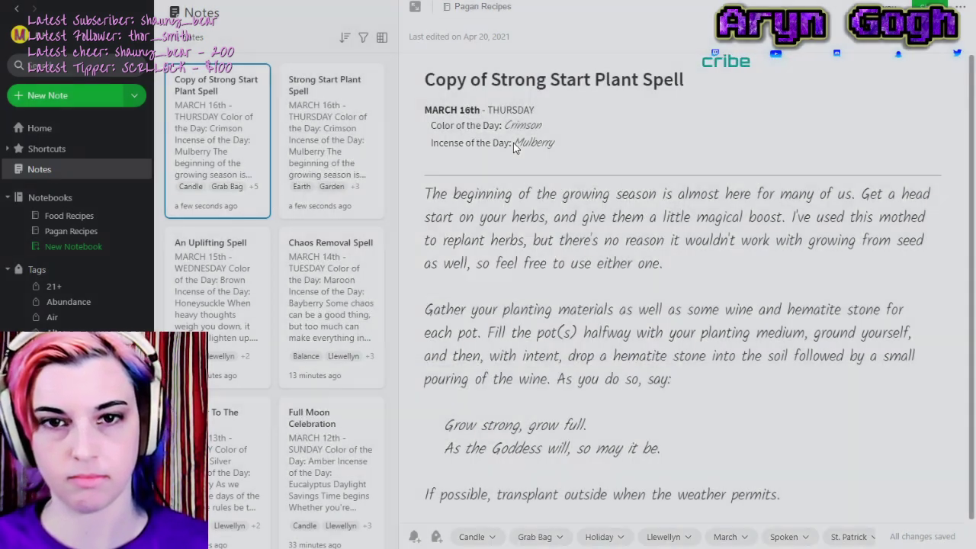
Change the copied note's date line to "MARCH 17th - FRIDAY".
{"action": "left_click", "coordinate": [468, 113]}
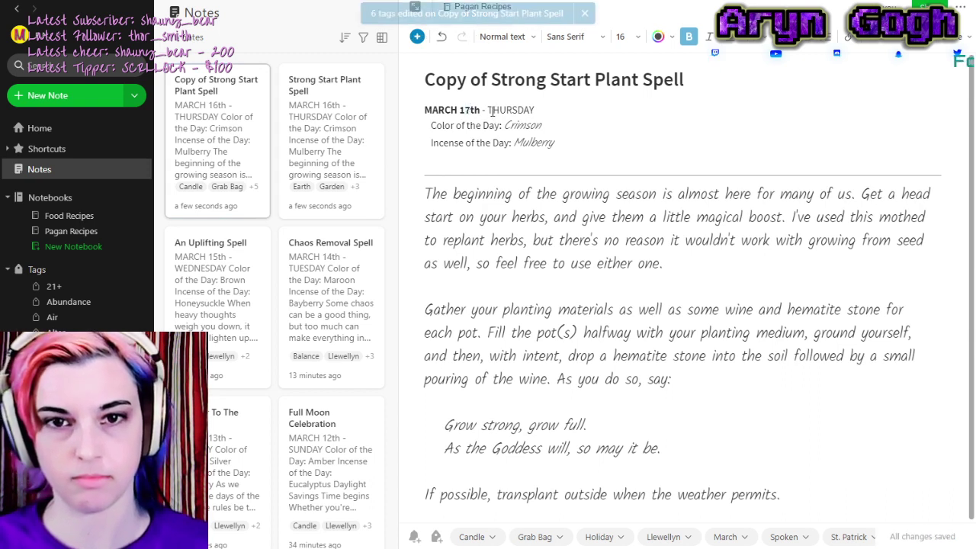
{"action": "left_click_drag", "start_coordinate": [487, 111], "coordinate": [502, 112]}
{"action": "type", "text": "FRI"}
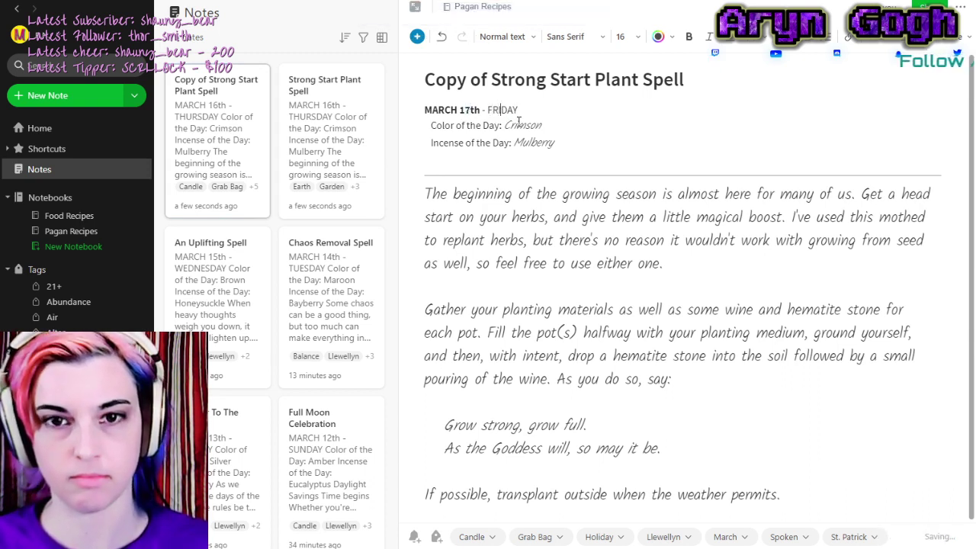
Set the Color of the Day to "Purple" and the Incense of the Day to "Thyme".
{"action": "left_click_drag", "start_coordinate": [505, 126], "coordinate": [540, 127]}
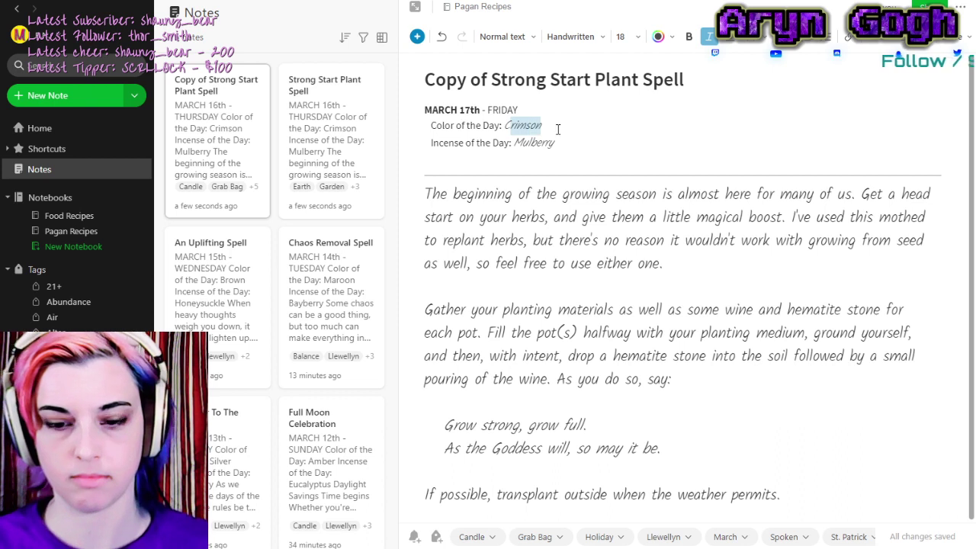
{"action": "key", "text": "BackSpace"}
{"action": "type", "text": "Purple"}
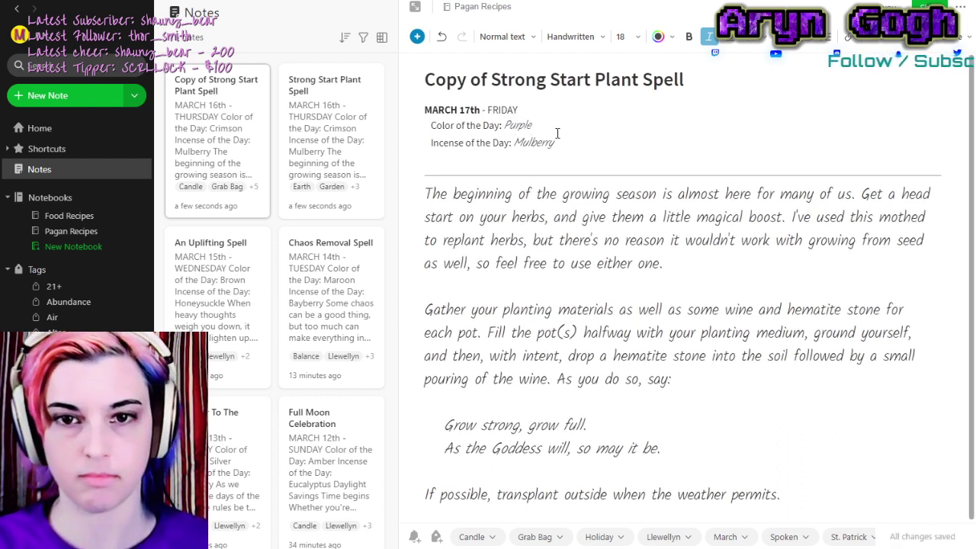
{"action": "left_click_drag", "start_coordinate": [554, 144], "coordinate": [516, 143]}
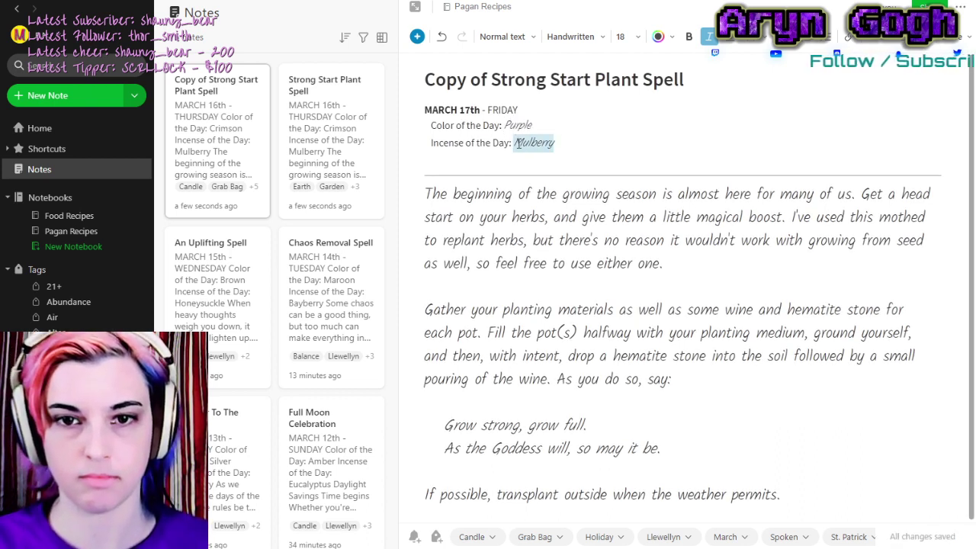
{"action": "type", "text": "Thyme"}
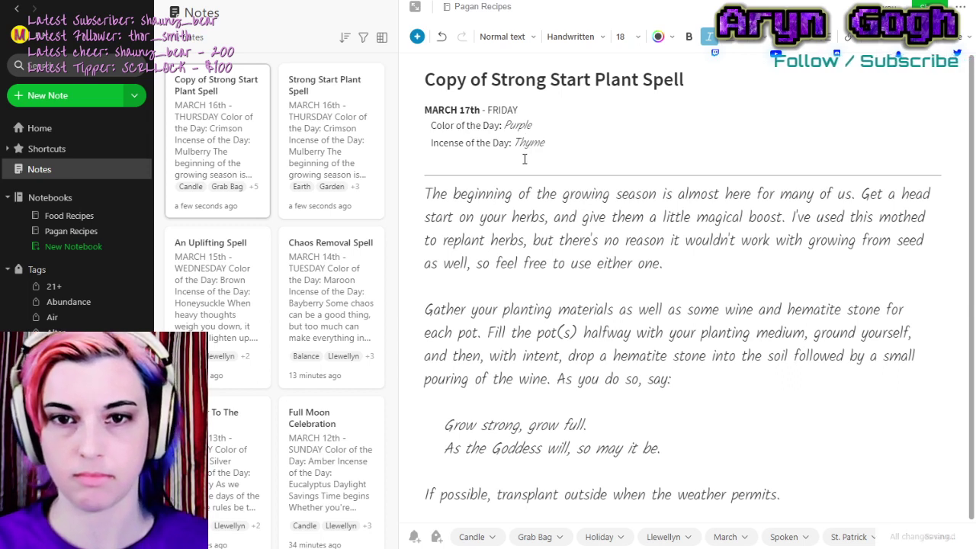
Add the bold italic line "Saint Patrick's Day" directly below the Incense of the Day line.
{"action": "left_click", "coordinate": [524, 159]}
{"action": "type", "text": "St. Patric"}
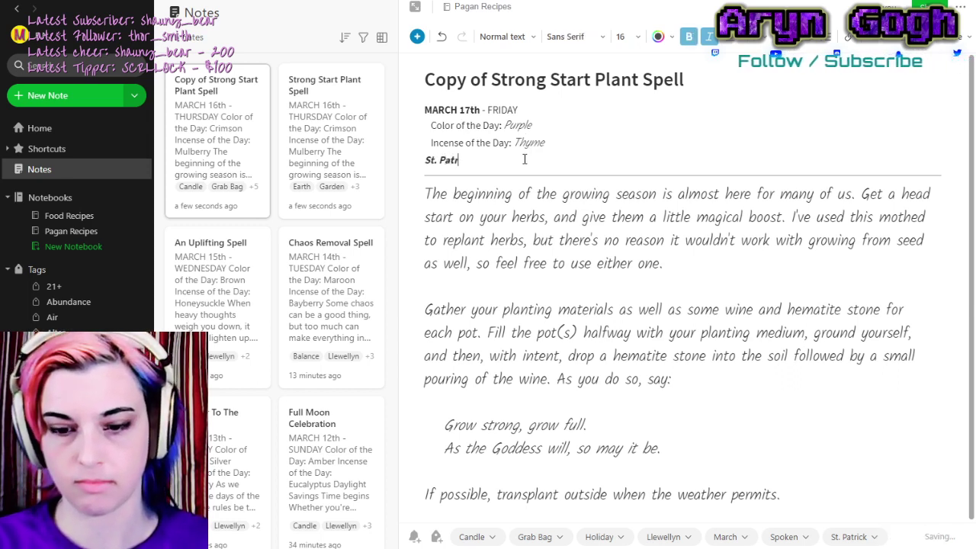
{"action": "key", "text": "BackSpace"}
{"action": "key", "text": "BackSpace"}
{"action": "key", "text": "BackSpace"}
{"action": "key", "text": "BackSpace"}
{"action": "key", "text": "BackSpace"}
{"action": "key", "text": "BackSpace"}
{"action": "key", "text": "BackSpace"}
{"action": "key", "text": "BackSpace"}
{"action": "key", "text": "BackSpace"}
{"action": "type", "text": "a"}
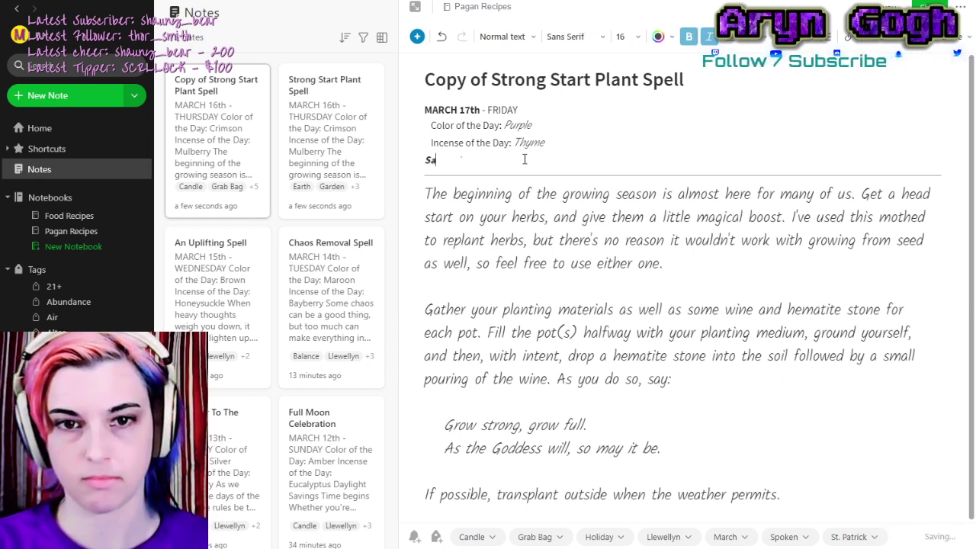
{"action": "type", "text": "int Patrick's"}
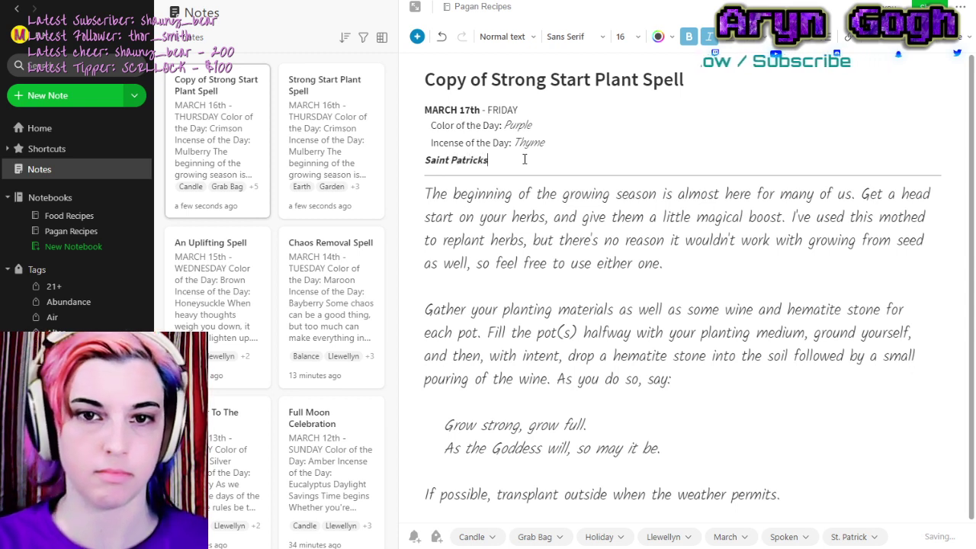
{"action": "type", "text": " Day"}
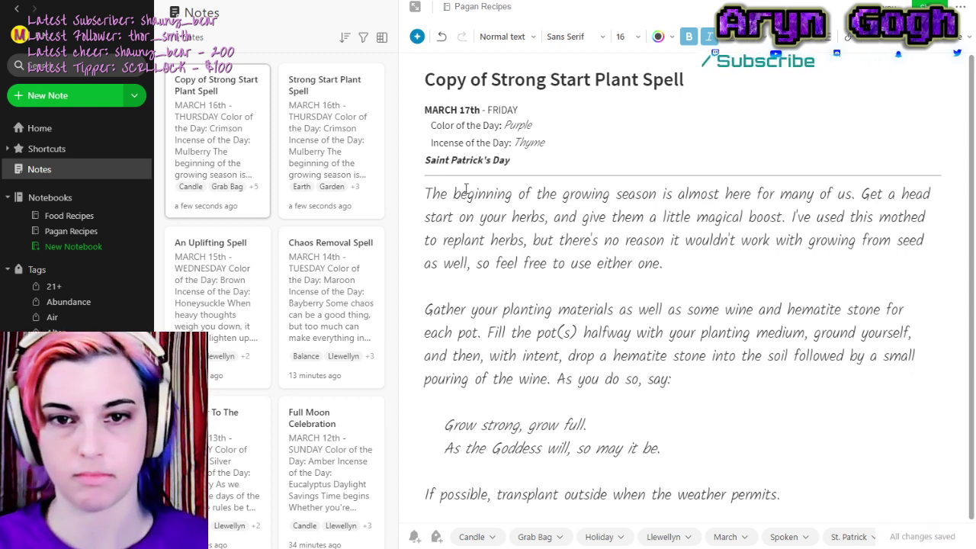
Retitle the copied note "Triumph Over Adversity".
{"action": "left_click_drag", "start_coordinate": [429, 194], "coordinate": [875, 492]}
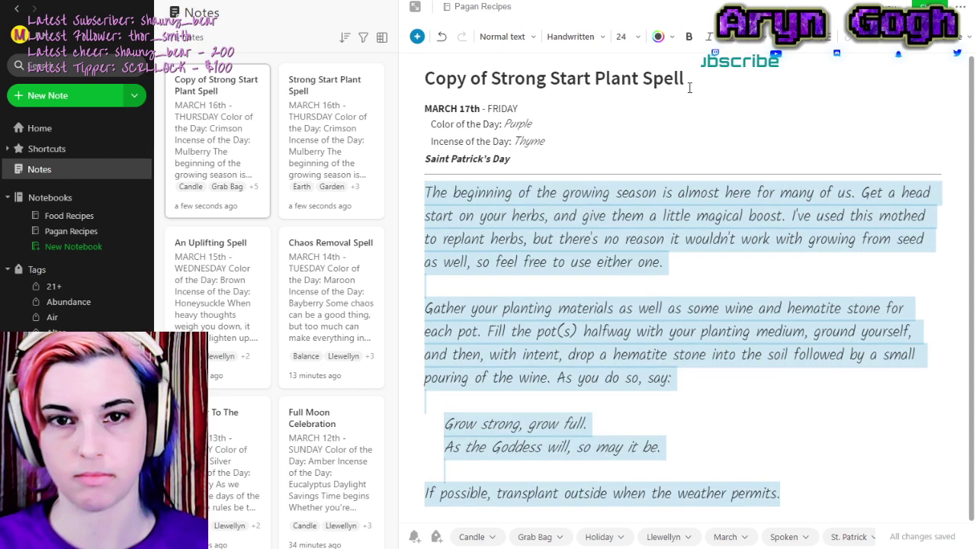
{"action": "double_click", "coordinate": [662, 79]}
{"action": "triple_click", "coordinate": [596, 80]}
{"action": "type", "text": "Triumph Ove"}
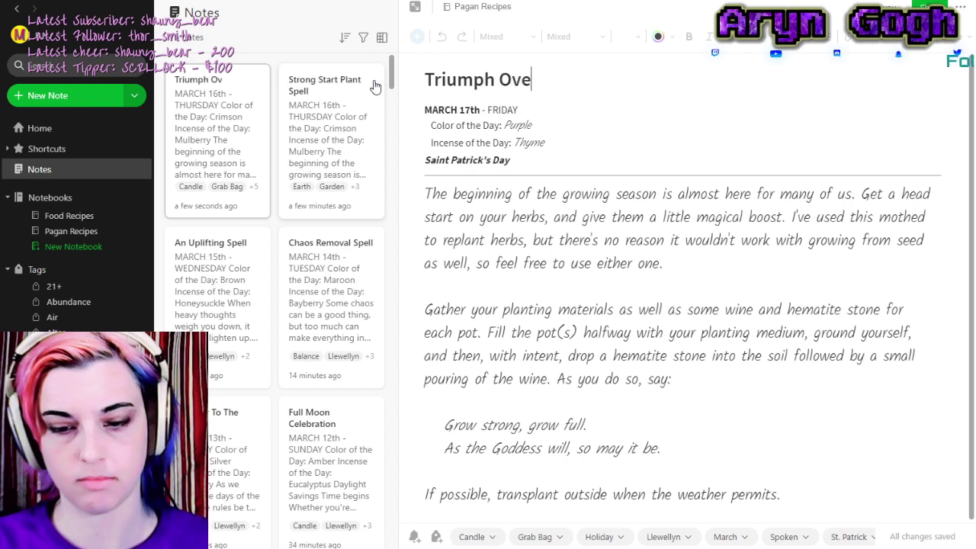
{"action": "type", "text": "r Adversi"}
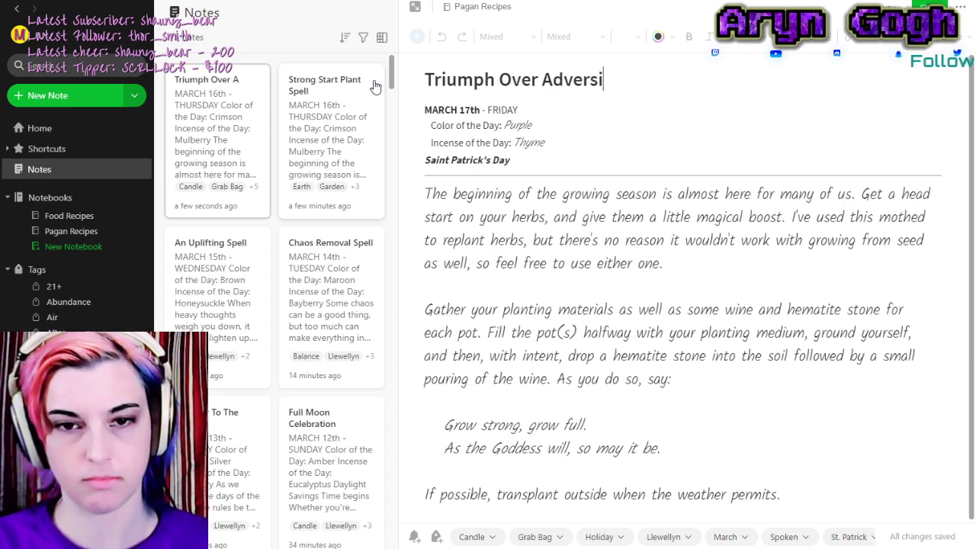
{"action": "type", "text": "ty"}
{"action": "mouse_move", "coordinate": [391, 75]}
{"action": "left_mouse_down"}
{"action": "mouse_move", "coordinate": [403, 512]}
{"action": "mouse_move", "coordinate": [395, 68]}
{"action": "left_mouse_up"}
Replace the entire old spell text below the divider with "On this well-known holiday, let's take a different view.".
{"action": "left_click_drag", "start_coordinate": [426, 192], "coordinate": [896, 510]}
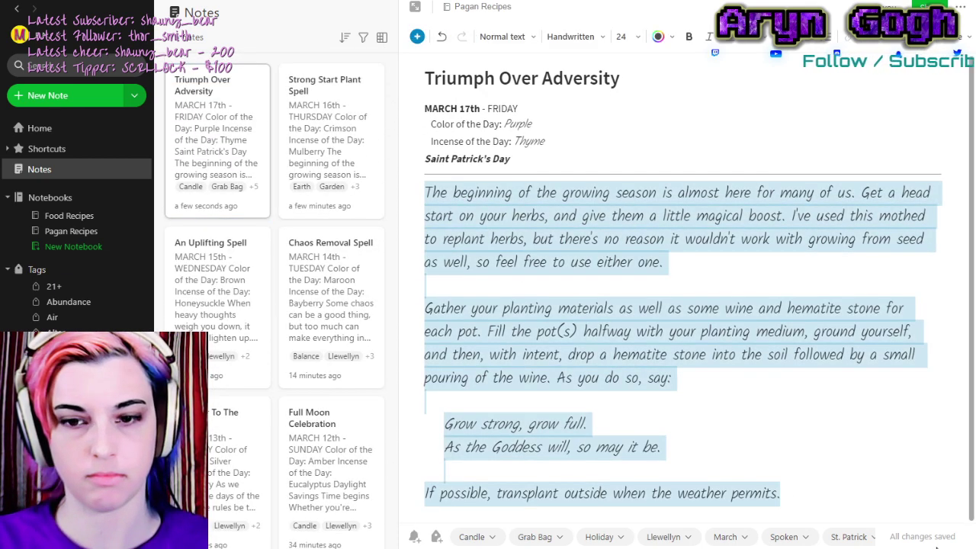
{"action": "type", "text": "On this well-known holiday, let's take a diffe"}
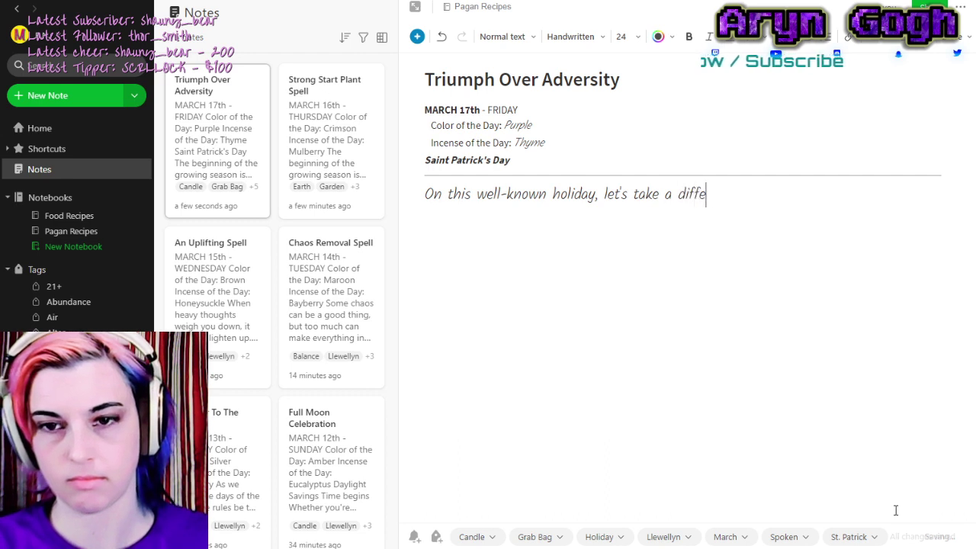
Continue the paragraph with "The story of Saint Patrick clearing the snakes out of Ireland is symbolic of his attempt to drive out the Pagans/Celts.".
{"action": "type", "text": "The story of Saint Patrick clearing the snakes out of Ireland is s"}
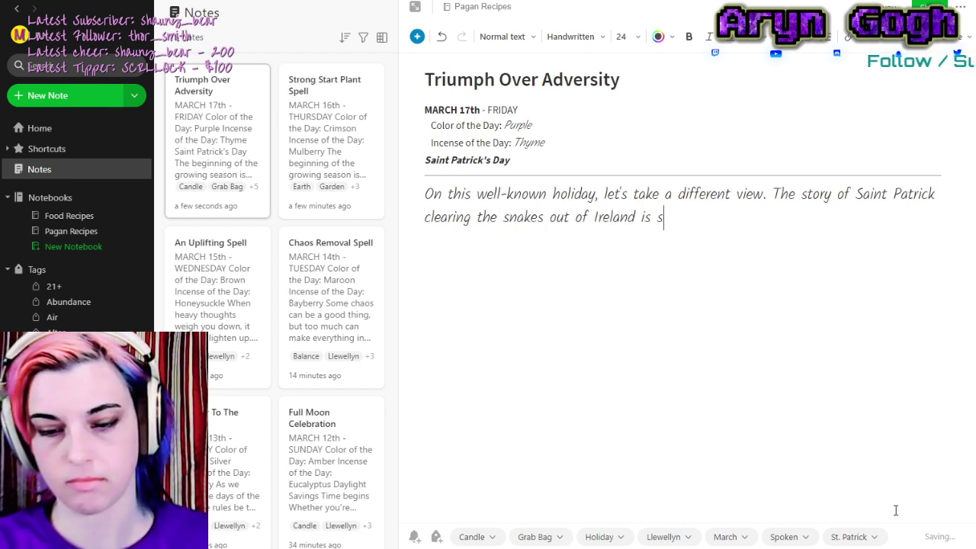
{"action": "type", "text": "ymbolic "}
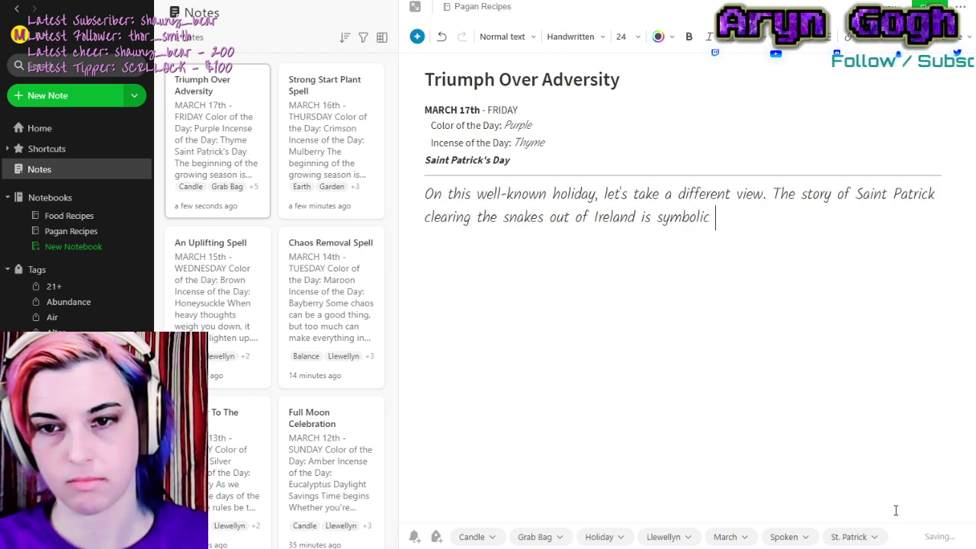
{"action": "type", "text": "of his a"}
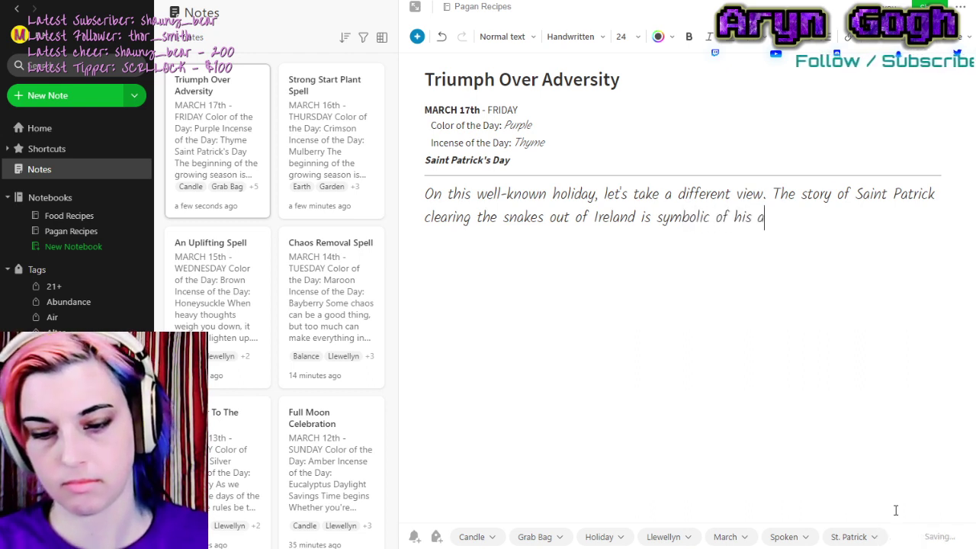
{"action": "type", "text": "ttempt to dr"}
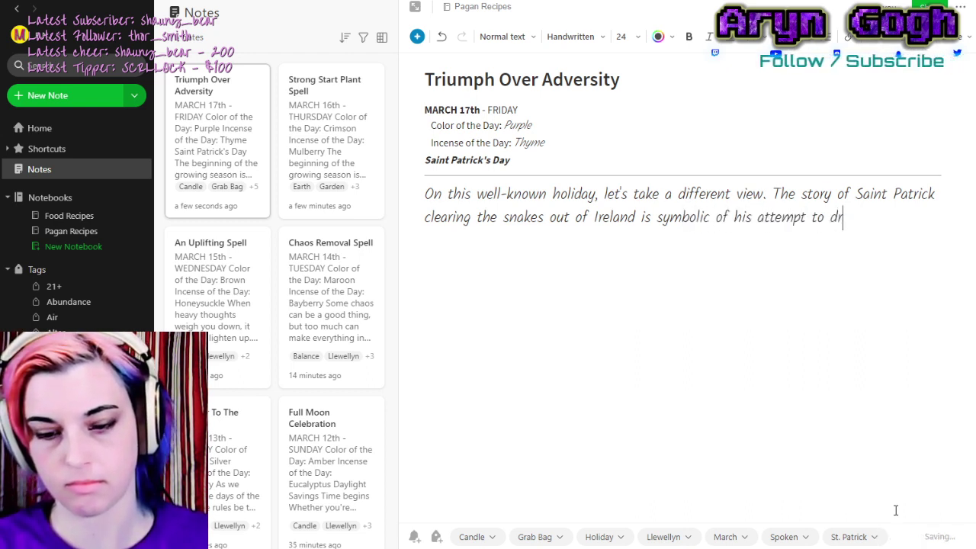
{"action": "type", "text": "ive out the "}
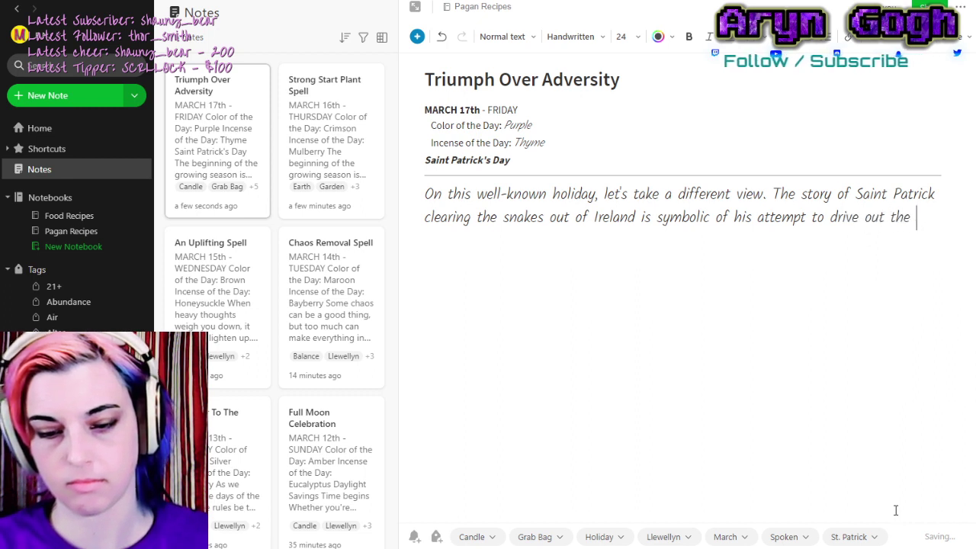
{"action": "type", "text": "Pagans/"}
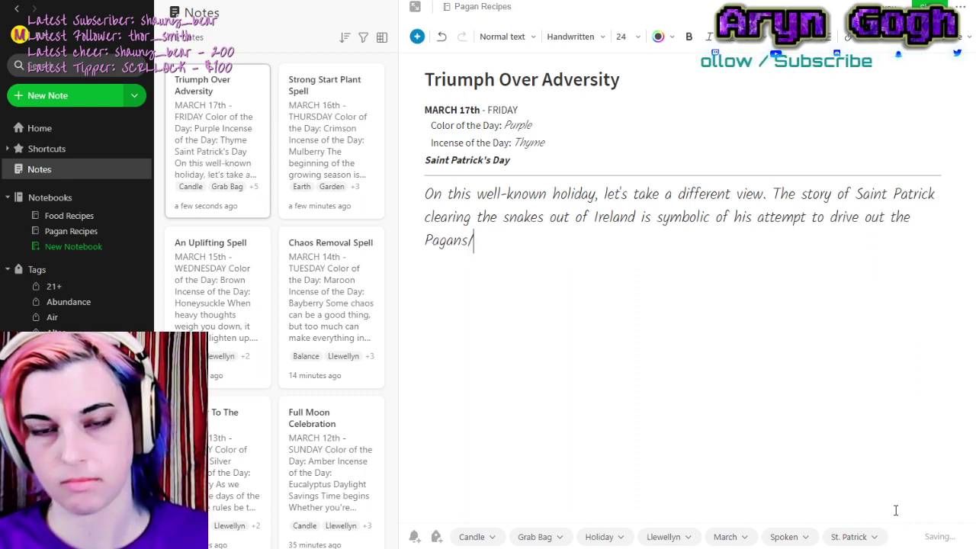
{"action": "type", "text": "Celts."}
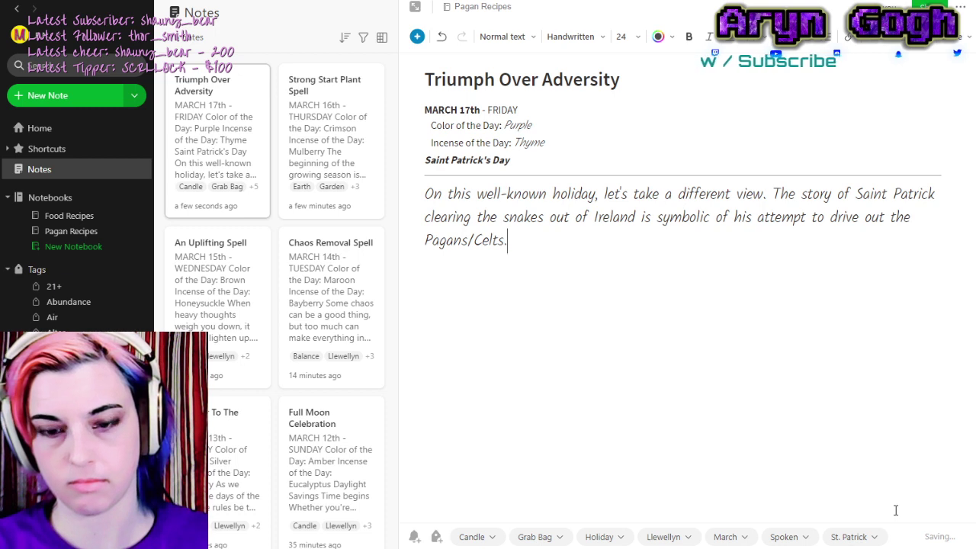
Continue the paragraph with "As we all know, he was not successful. He merely drove them underground.".
{"action": "type", "text": " As we"}
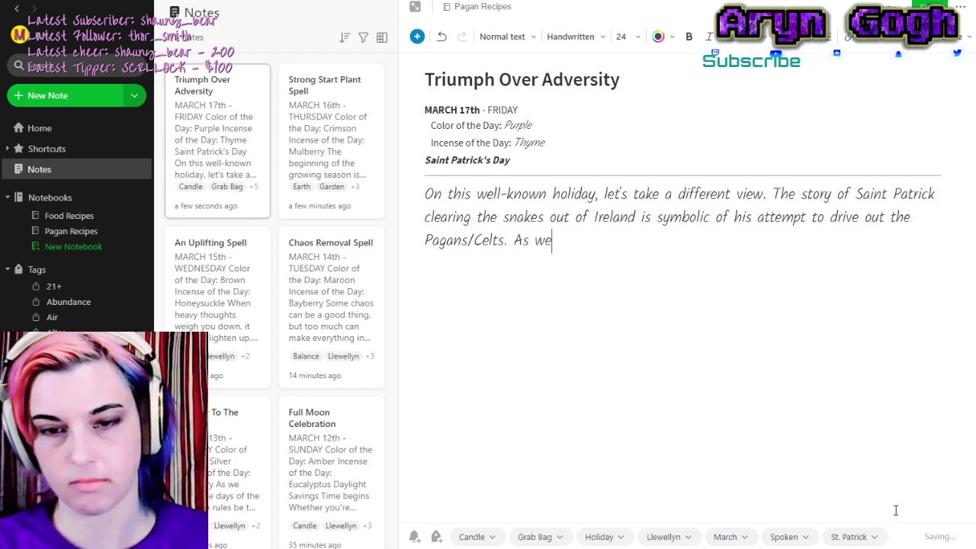
{"action": "type", "text": " all know"}
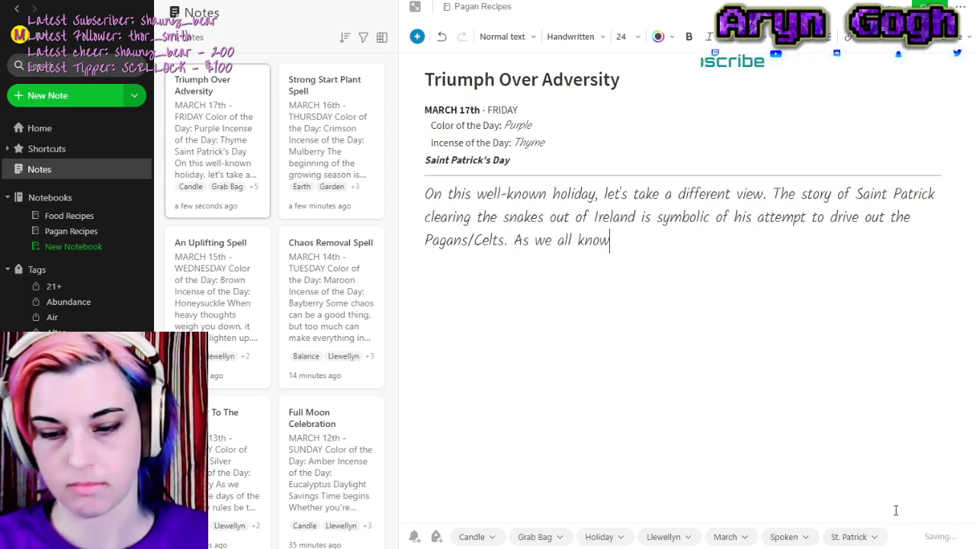
{"action": "type", "text": ","}
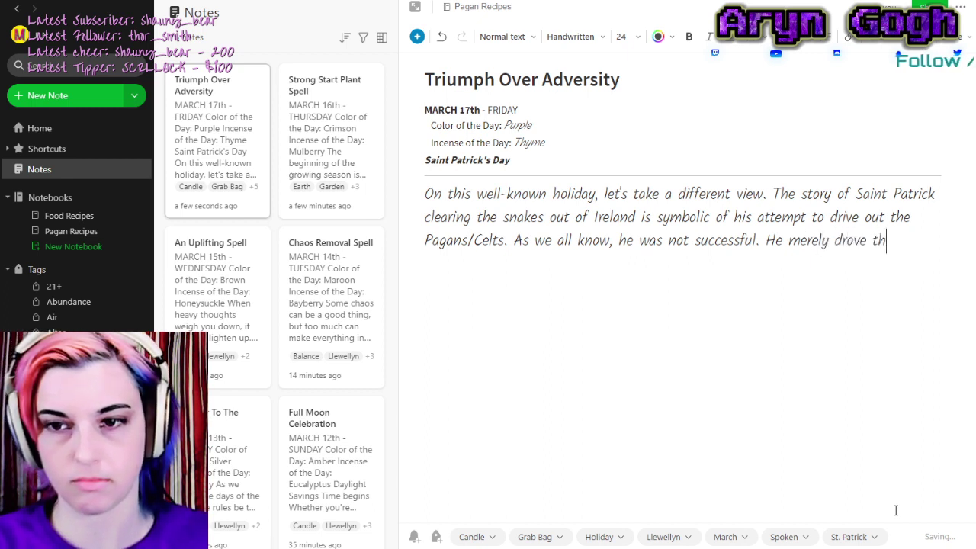
{"action": "type", "text": "ndergroung"}
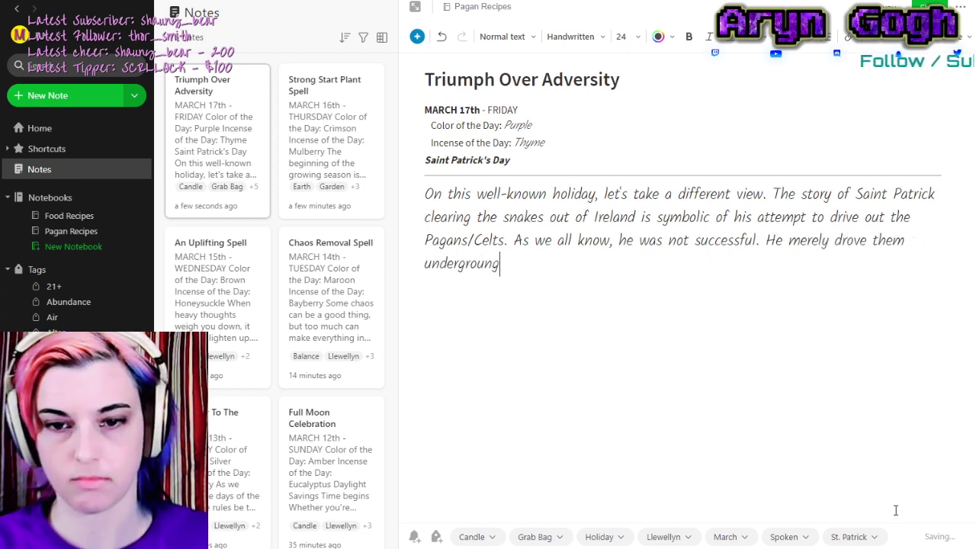
{"action": "type", "text": ". perha"}
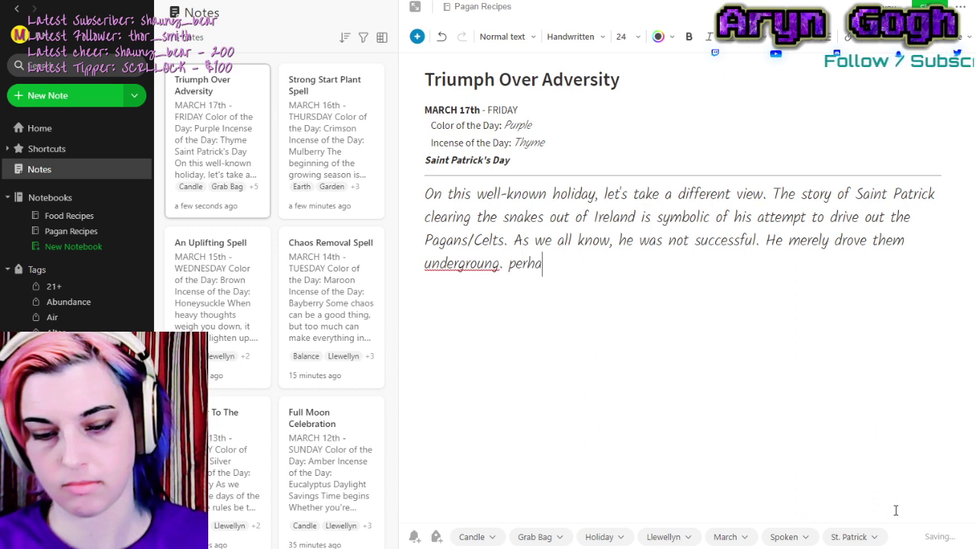
{"action": "type", "text": "ps th"}
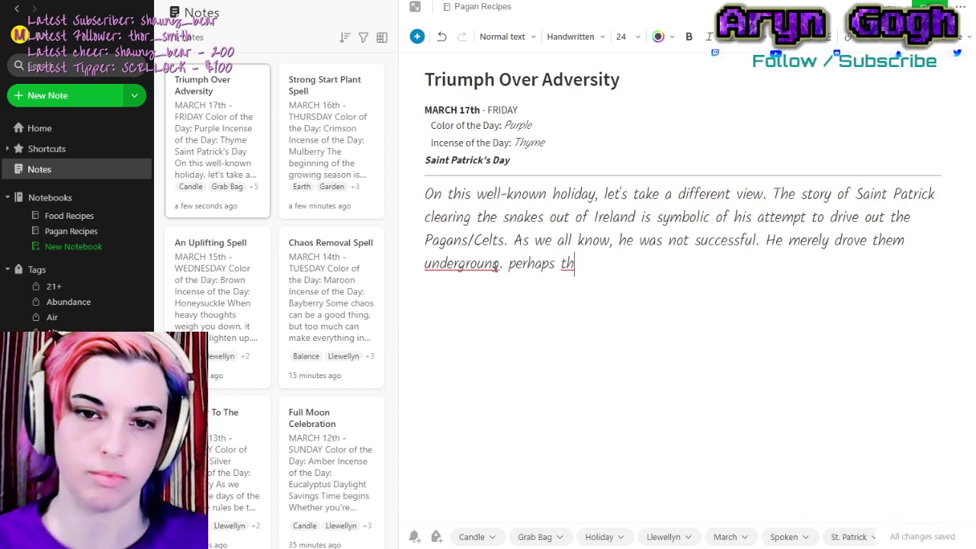
{"action": "type", "text": "d"}
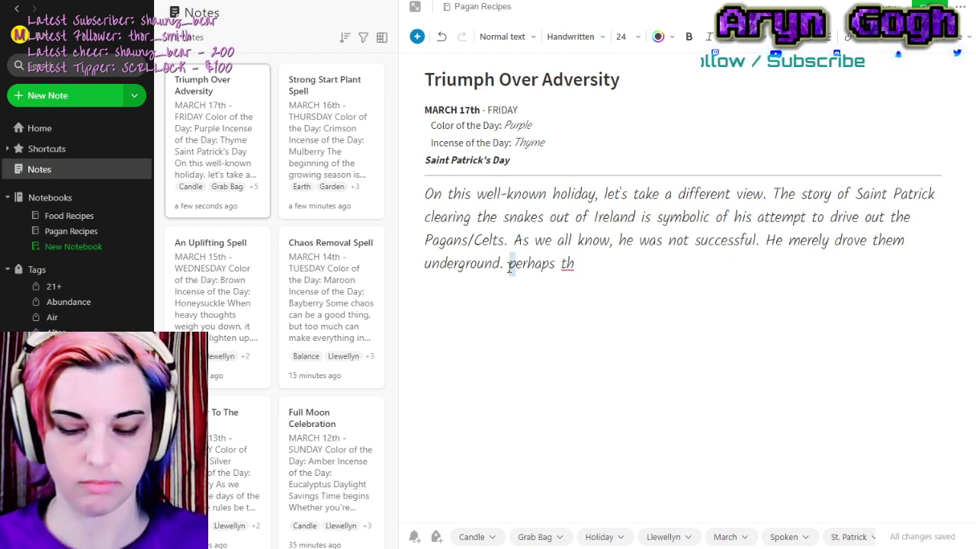
Add "Perhaps this is not a day to celebrate Saint Patrick if one is a Pagan, and an Irish Pagan at that." to the paragraph.
{"action": "type", "text": "P"}
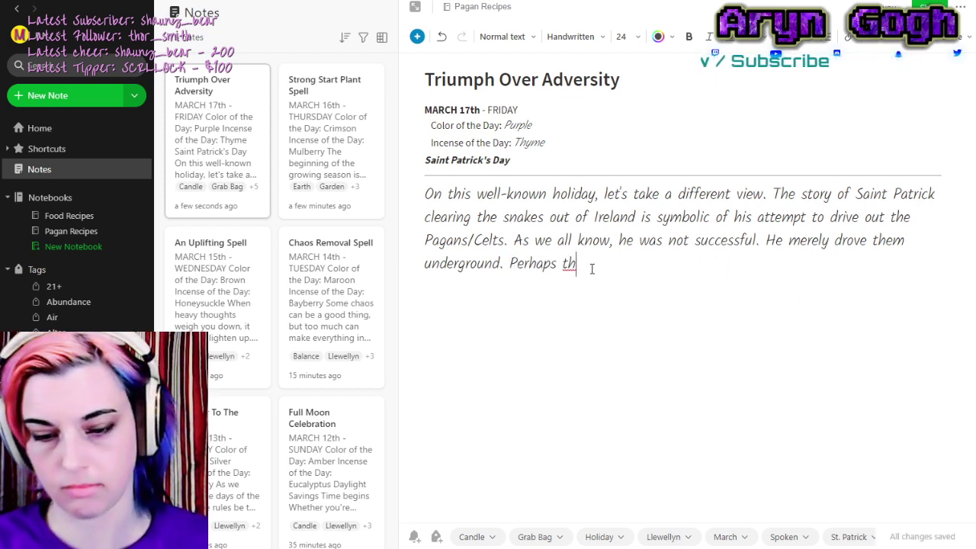
{"action": "type", "text": "is is "}
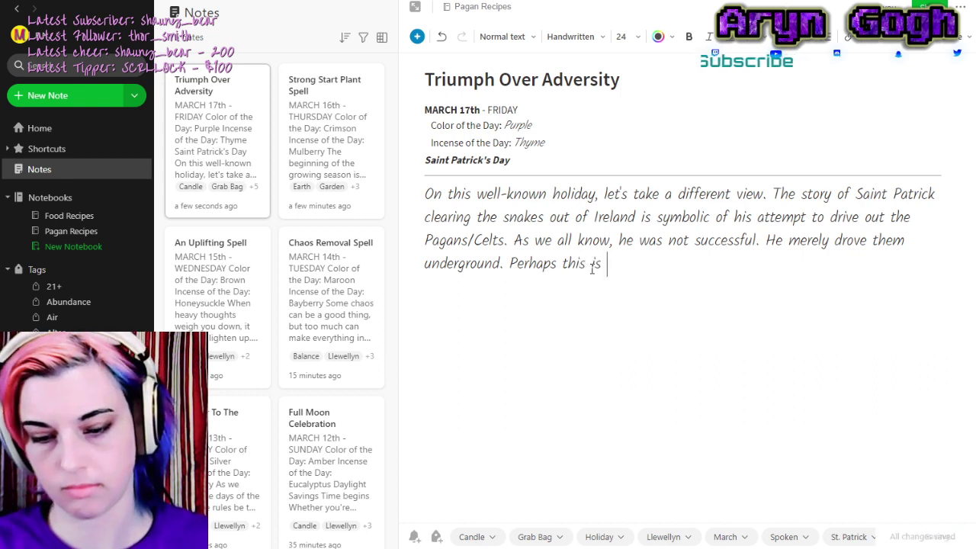
{"action": "type", "text": "not"}
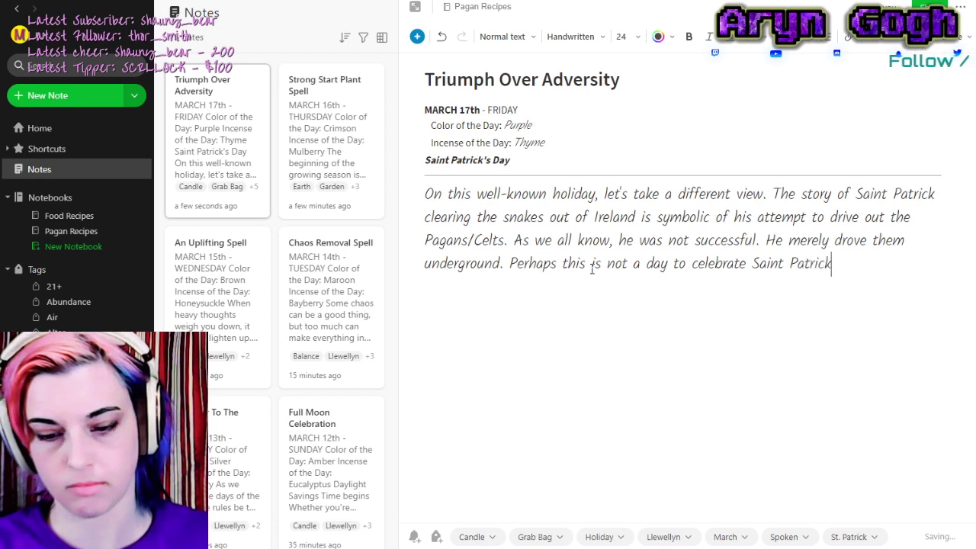
{"action": "type", "text": "if one is "}
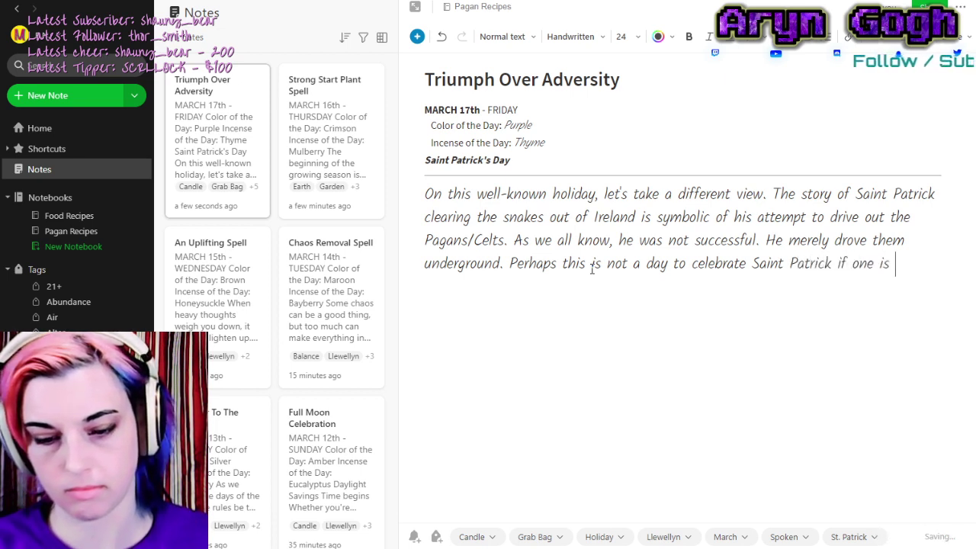
{"action": "type", "text": "a Pagan, a"}
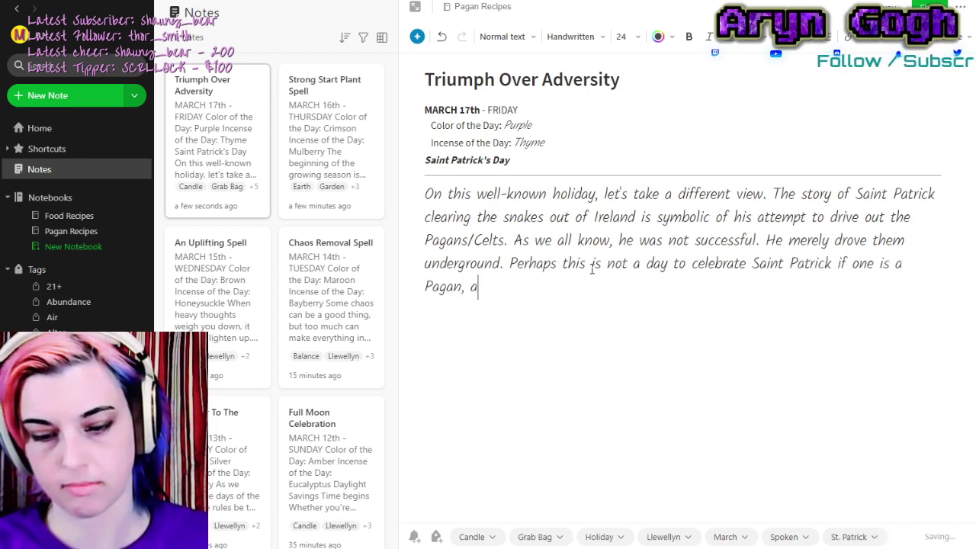
{"action": "type", "text": "nd an Irish P"}
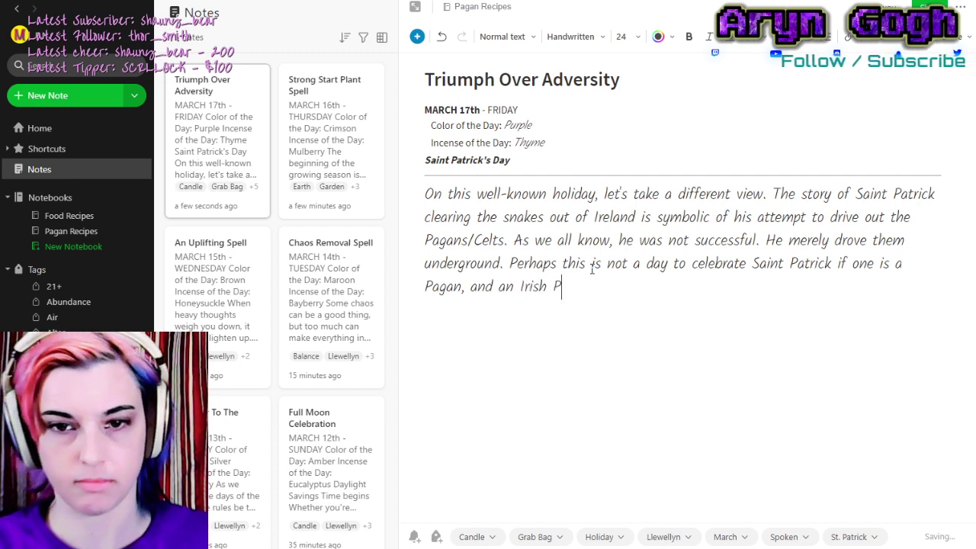
{"action": "type", "text": "agan at that"}
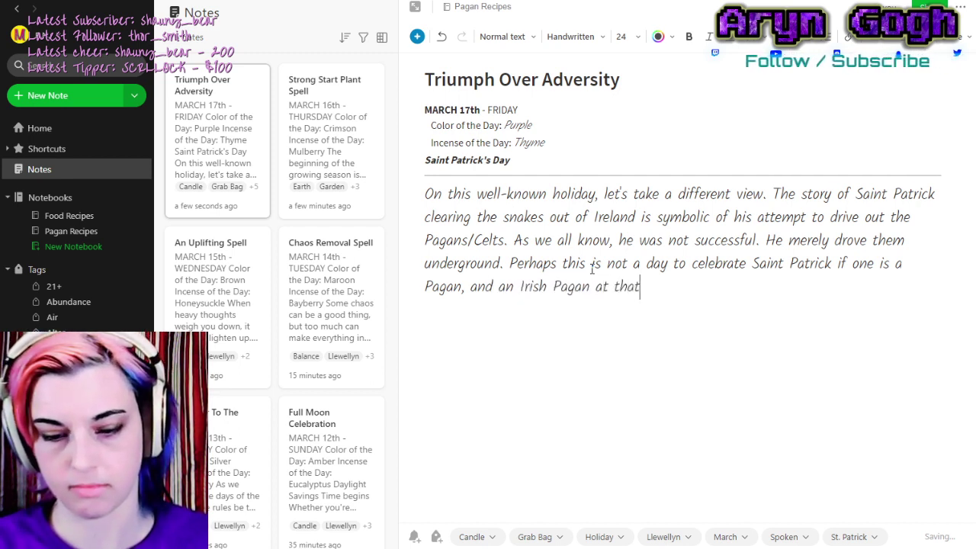
Continue the paragraph with "let our celebration focus instead on banished people and beliefs that did not die, but survived and strengthened".
{"action": "type", "text": ". let our cele"}
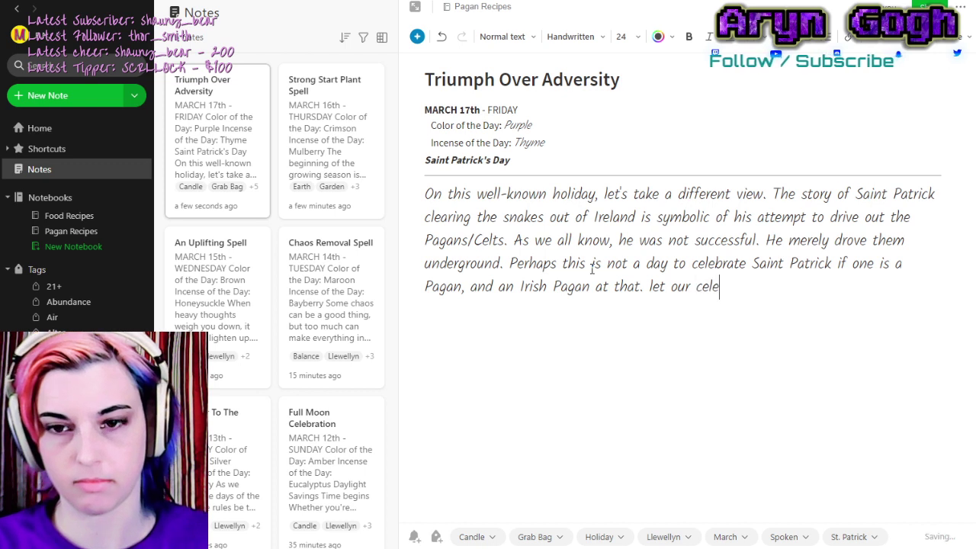
{"action": "type", "text": "brat"}
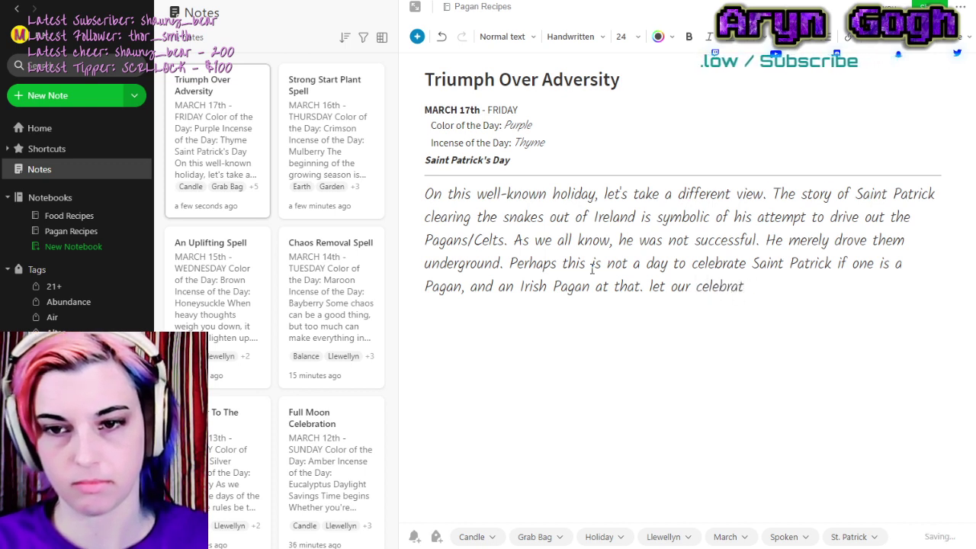
{"action": "type", "text": "ion focus inst"}
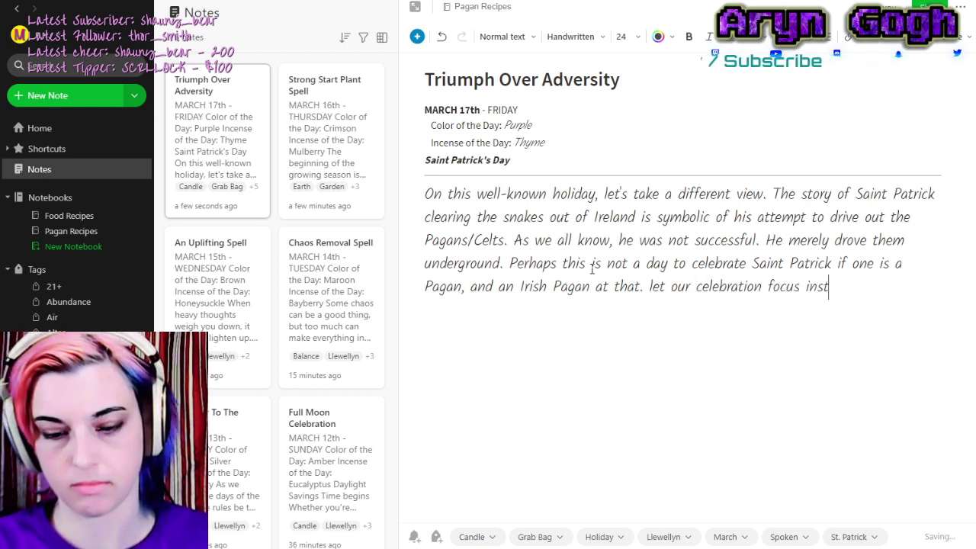
{"action": "type", "text": "ead on bas"}
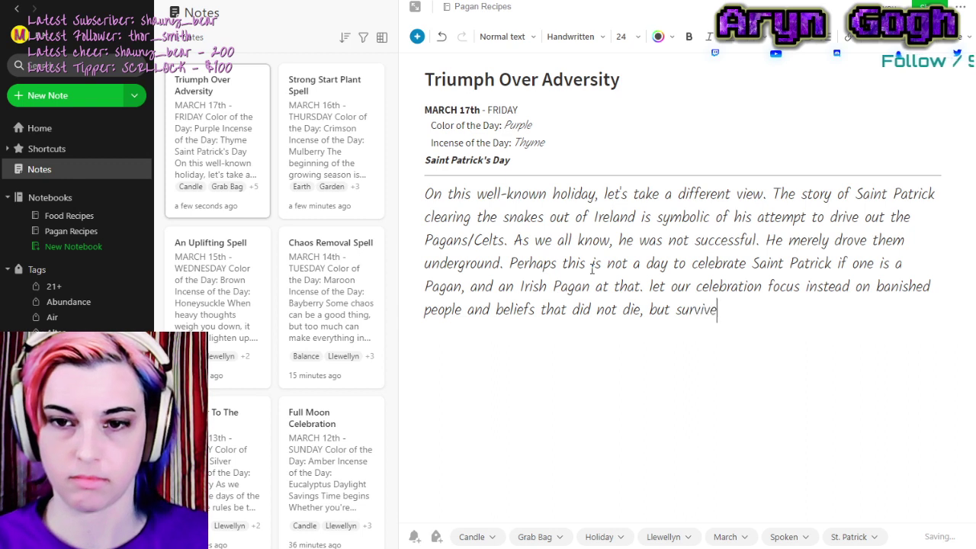
{"action": "type", "text": "nd streng"}
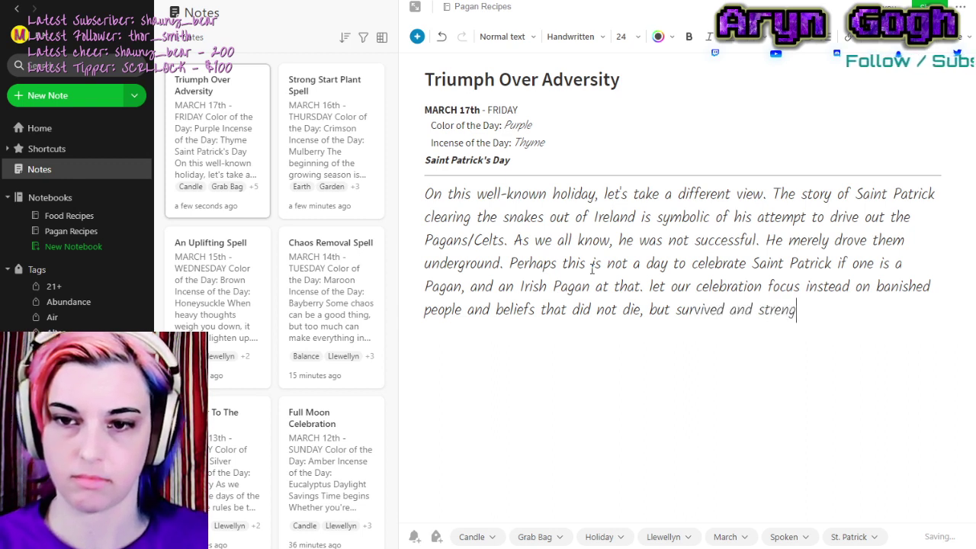
{"action": "type", "text": "thened"}
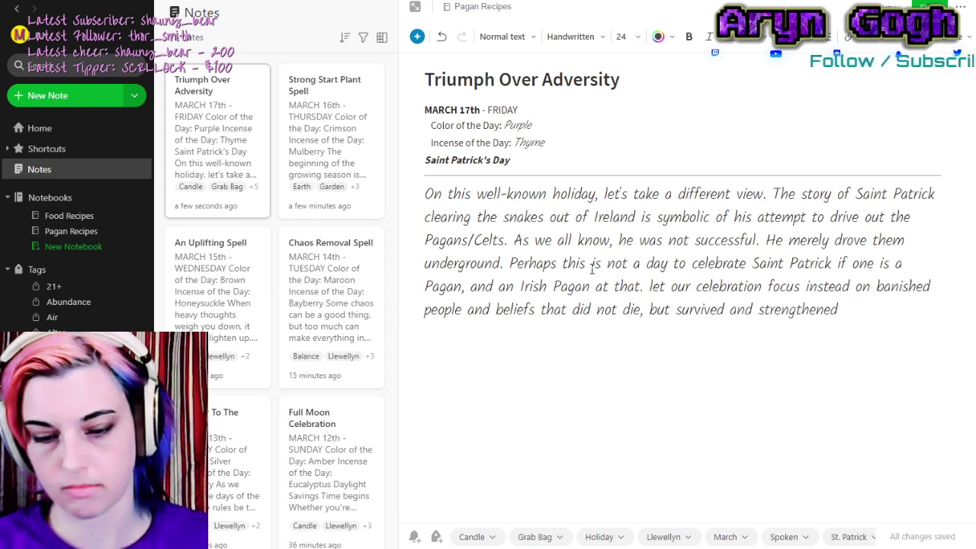
Finish the sentence with "over the centuries to thrive in these modern times." and add the separate line "Light a candle and say a prayer.".
{"action": "type", "text": " over the "}
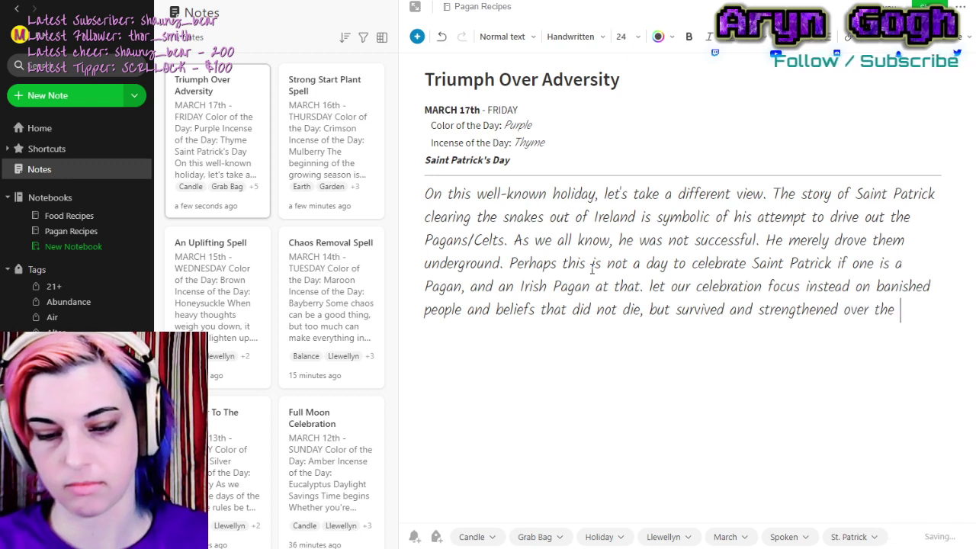
{"action": "type", "text": "centuries"}
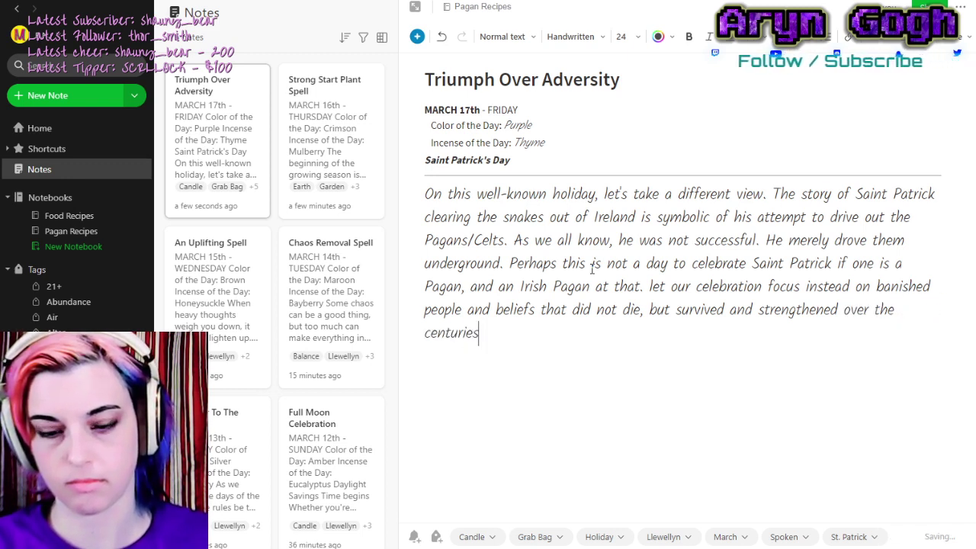
{"action": "type", "text": " to thro"}
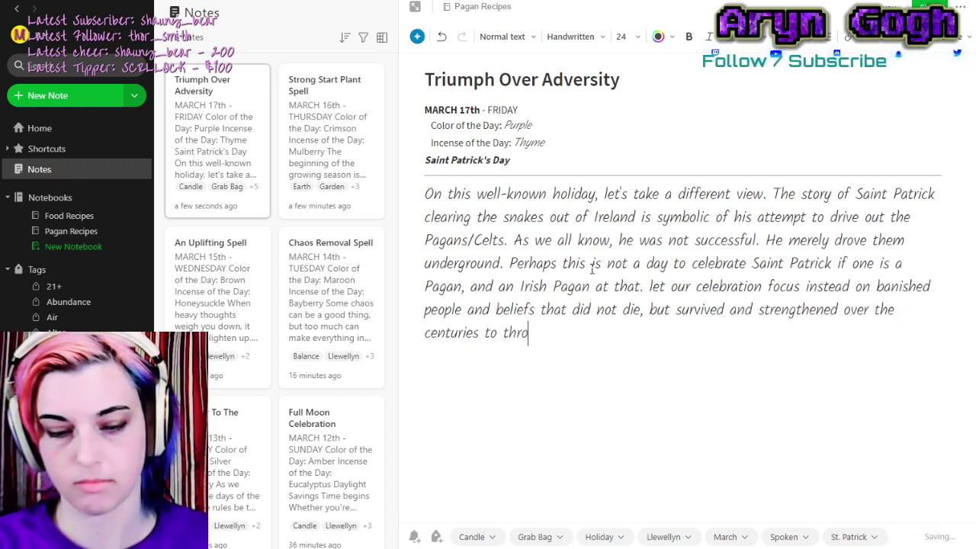
{"action": "key", "text": "BackSpace"}
{"action": "type", "text": "ive in "}
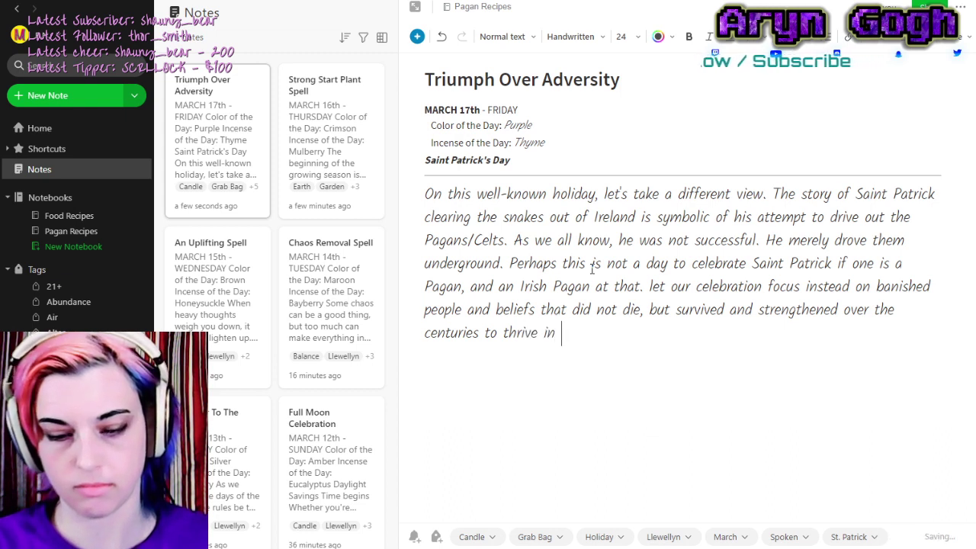
{"action": "type", "text": "these moder"}
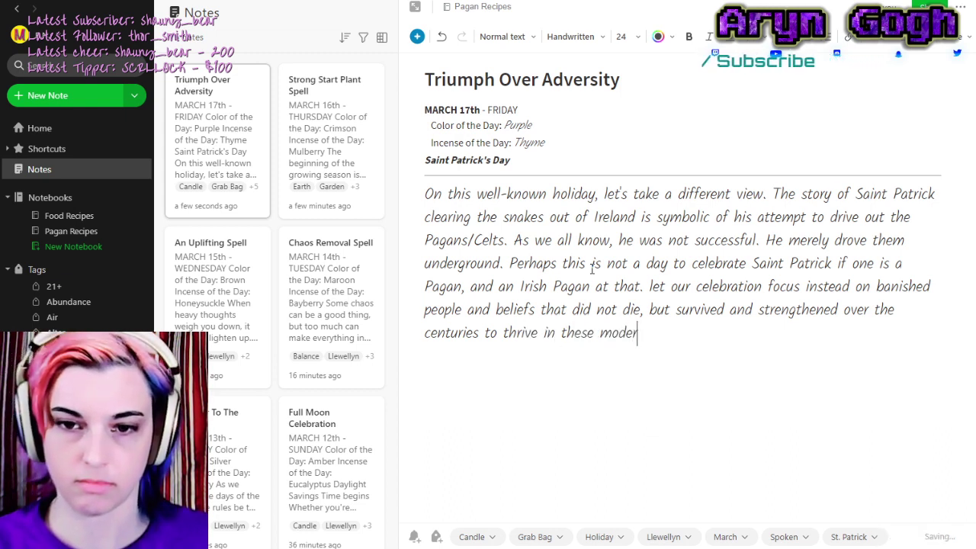
{"action": "type", "text": "n times."}
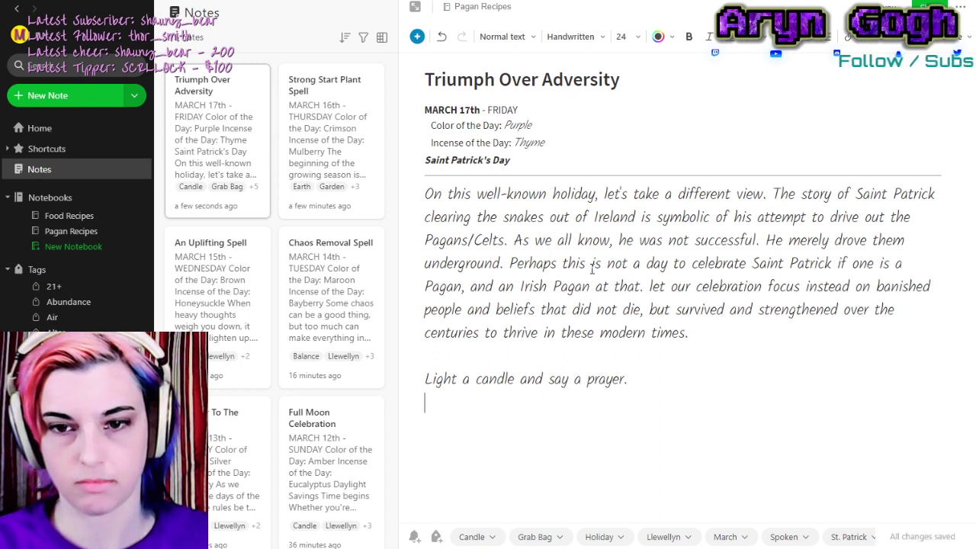
Start an indented italic prayer below a blank line with "To all those forced to hid,".
{"action": "key", "text": "Return"}
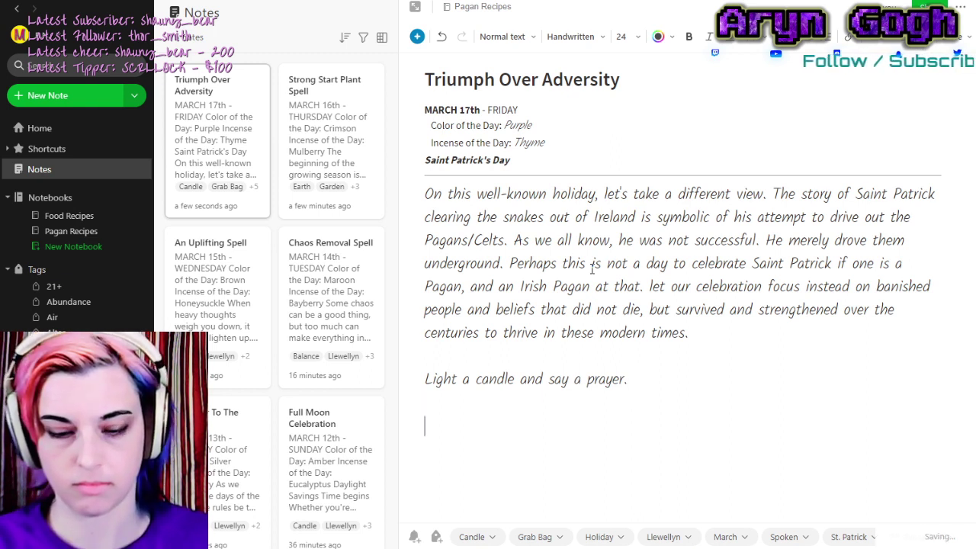
{"action": "key", "text": "Tab"}
{"action": "key", "text": "ctrl+i"}
{"action": "type", "text": "To all "}
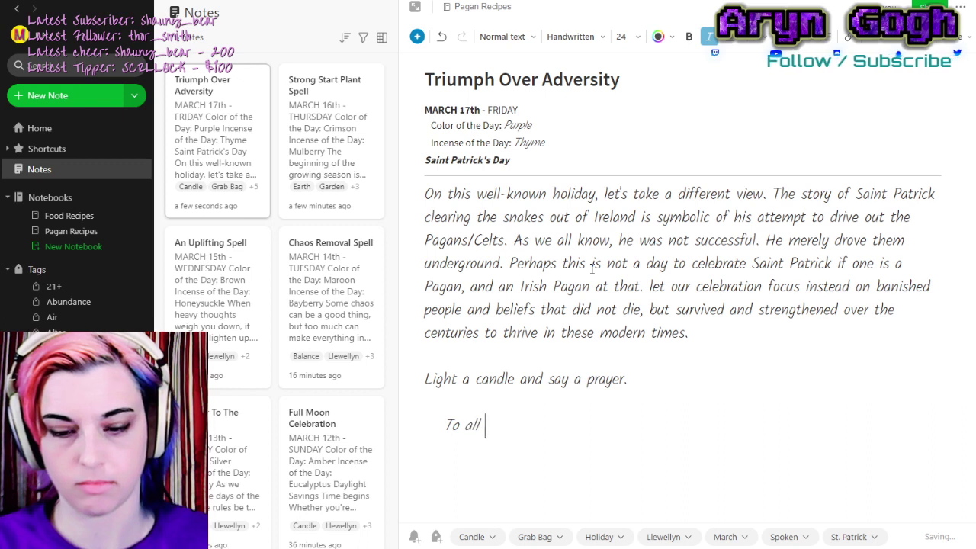
{"action": "type", "text": "those forces to b"}
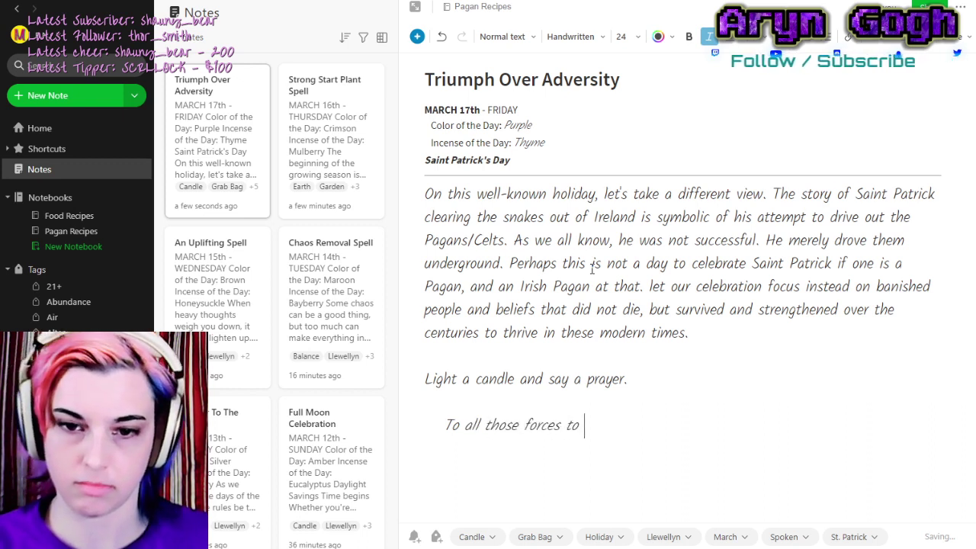
{"action": "key", "text": "BackSpace"}
{"action": "key", "text": "BackSpace"}
{"action": "key", "text": "BackSpace"}
{"action": "key", "text": "BackSpace"}
{"action": "key", "text": "BackSpace"}
{"action": "type", "text": "d to hid,"}
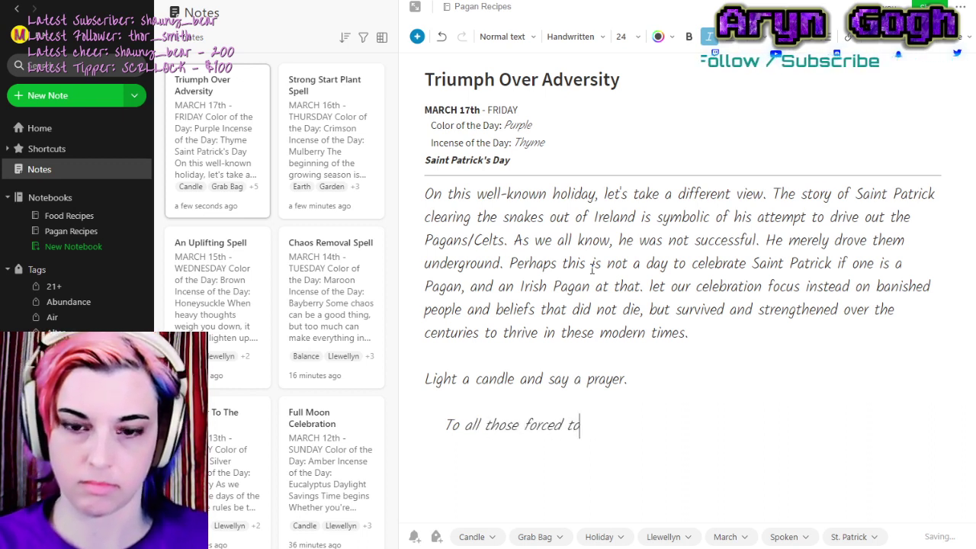
Add the prayer lines "Now out of the dark night," and "Now into the day's light,".
{"action": "key", "text": "Return"}
{"action": "type", "text": "Now ou"}
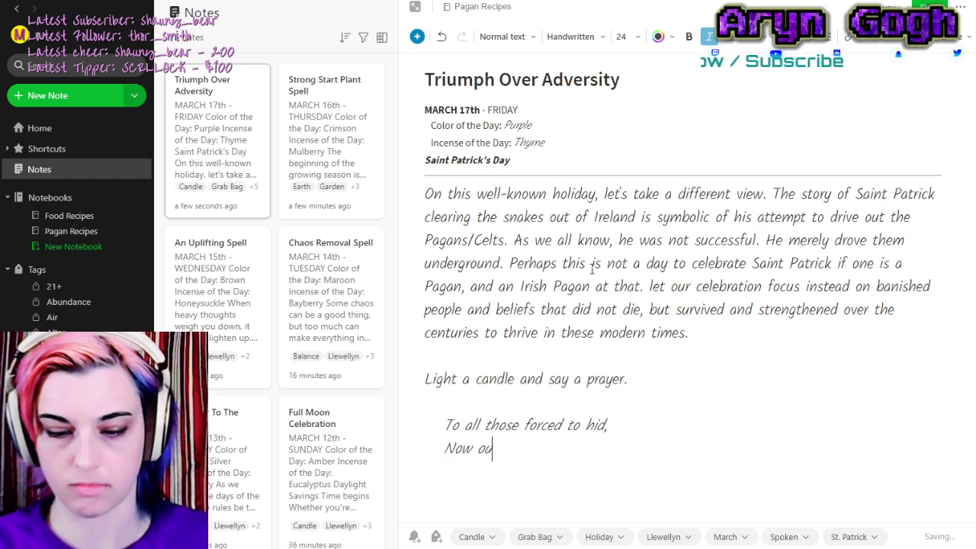
{"action": "type", "text": "t of the dark night,"}
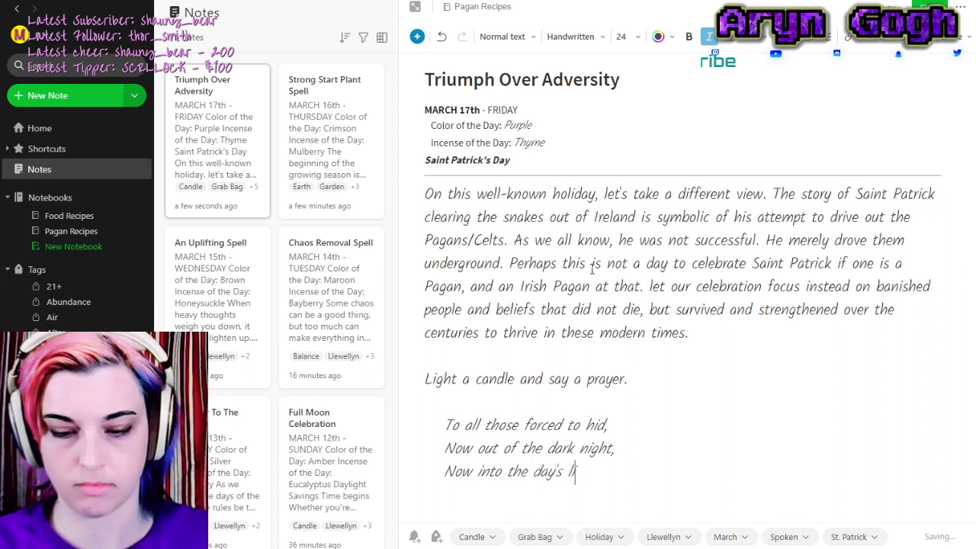
{"action": "key", "text": "Return"}
Finish the prayer with the lines "Triumph over hate and scorn," and "To flourish and be reborn.".
{"action": "type", "text": "R"}
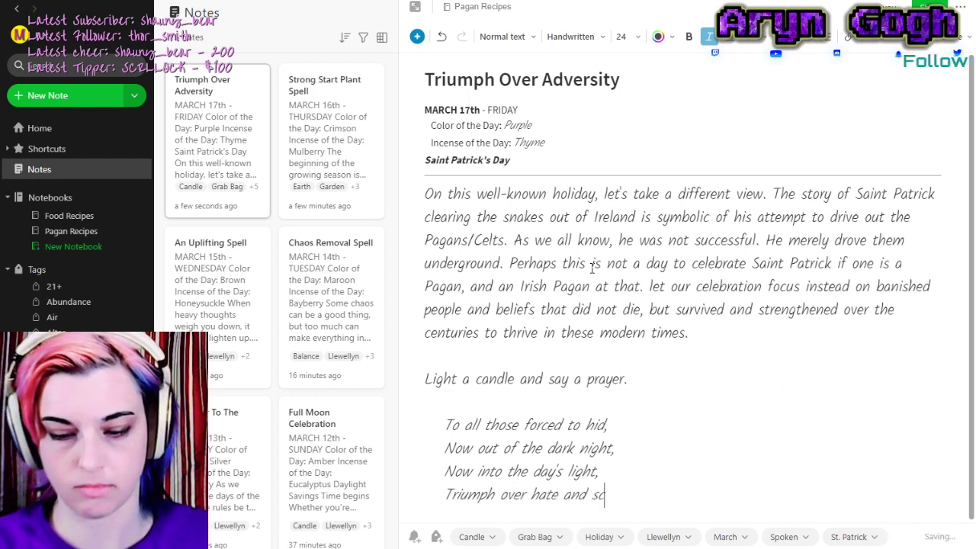
{"action": "type", "text": ","}
{"action": "key", "text": "Return"}
{"action": "type", "text": "To fl"}
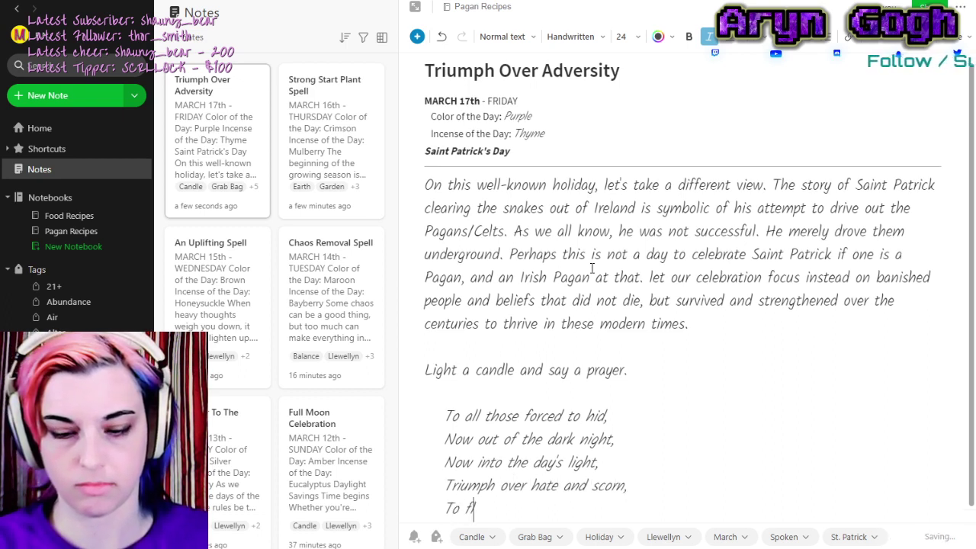
{"action": "type", "text": "ourish and be "}
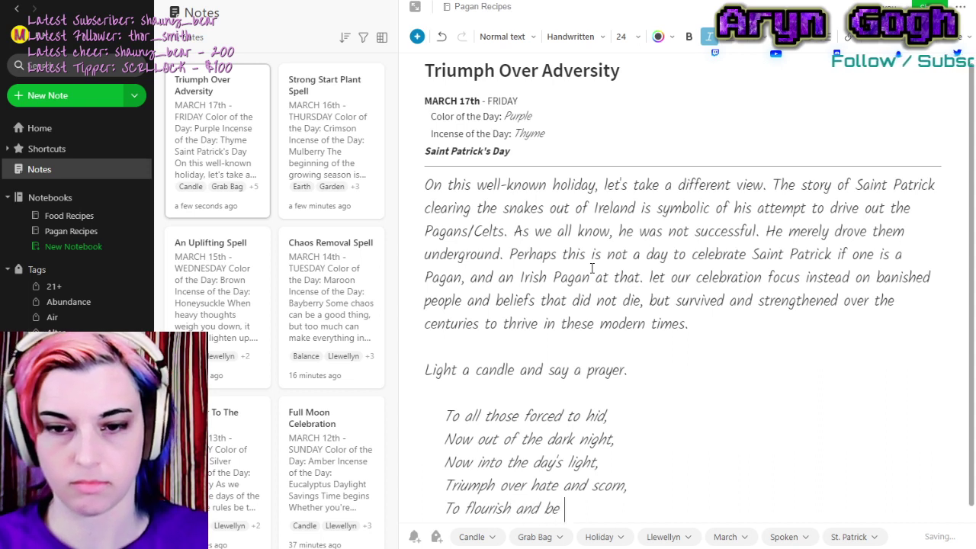
{"action": "type", "text": "reborn."}
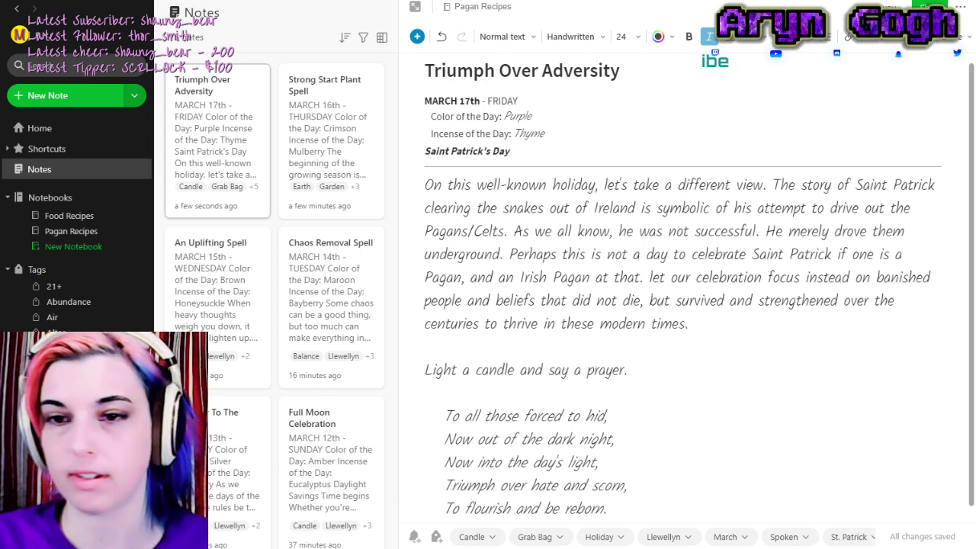
{"action": "scroll", "coordinate": [584, 409], "scroll_direction": "down", "scroll_amount": 1}
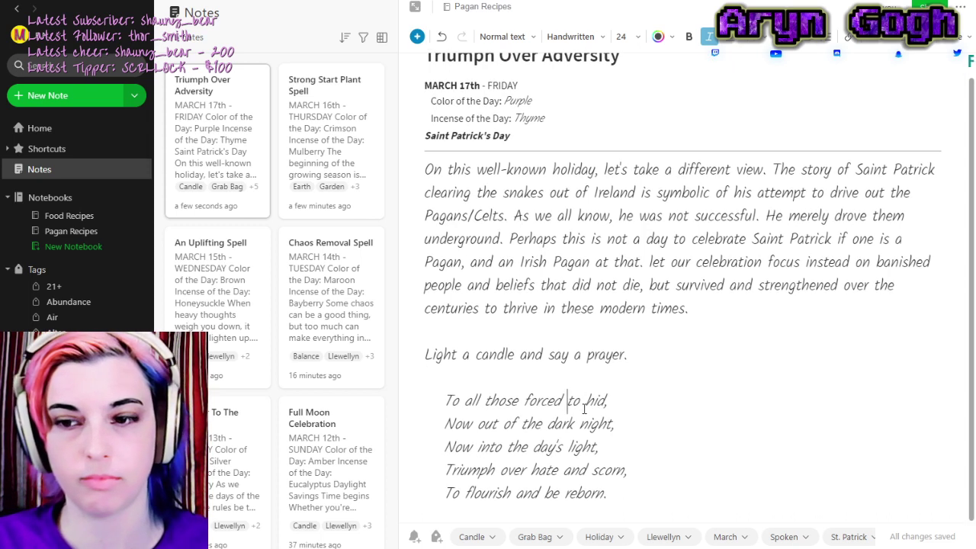
{"action": "scroll", "coordinate": [587, 410], "scroll_direction": "up", "scroll_amount": 1}
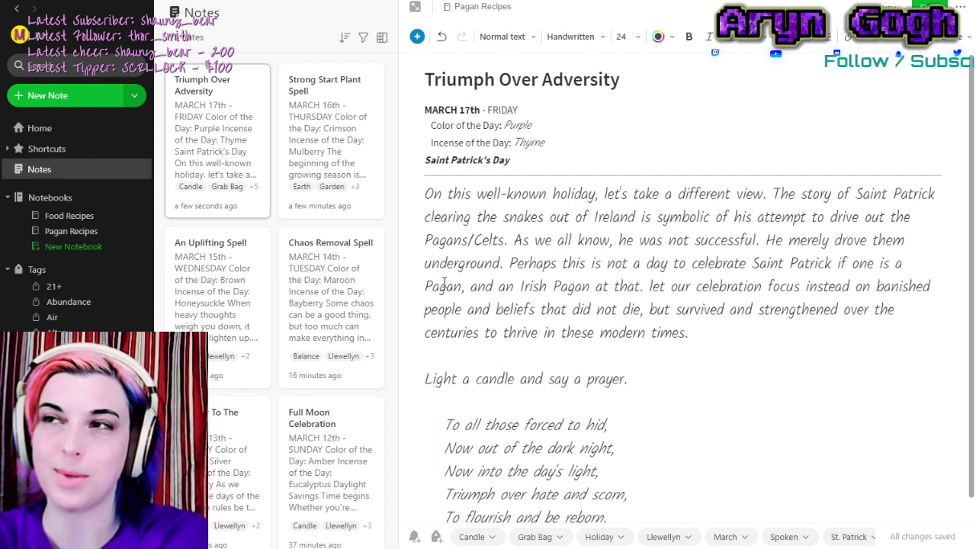
{"action": "left_click", "coordinate": [441, 284]}
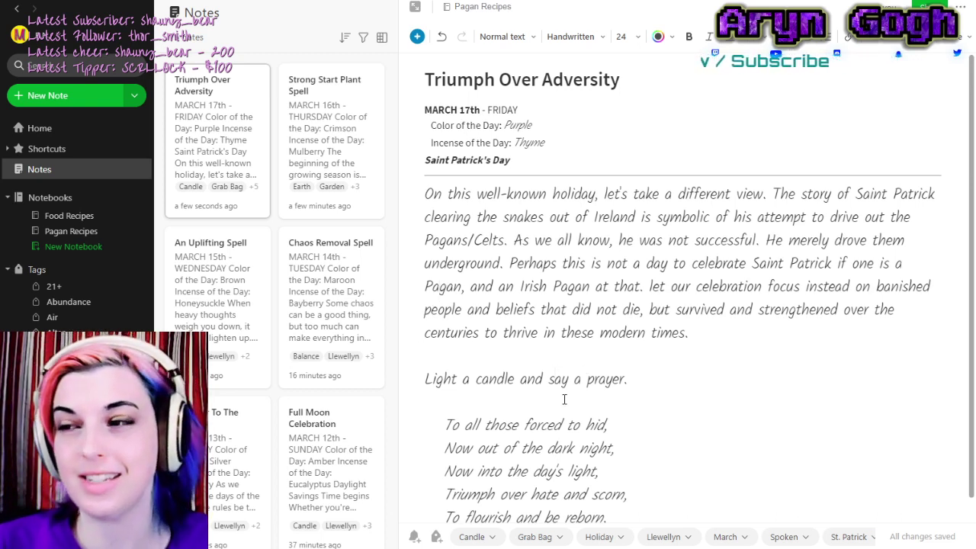
{"action": "left_click_drag", "start_coordinate": [549, 383], "coordinate": [626, 384]}
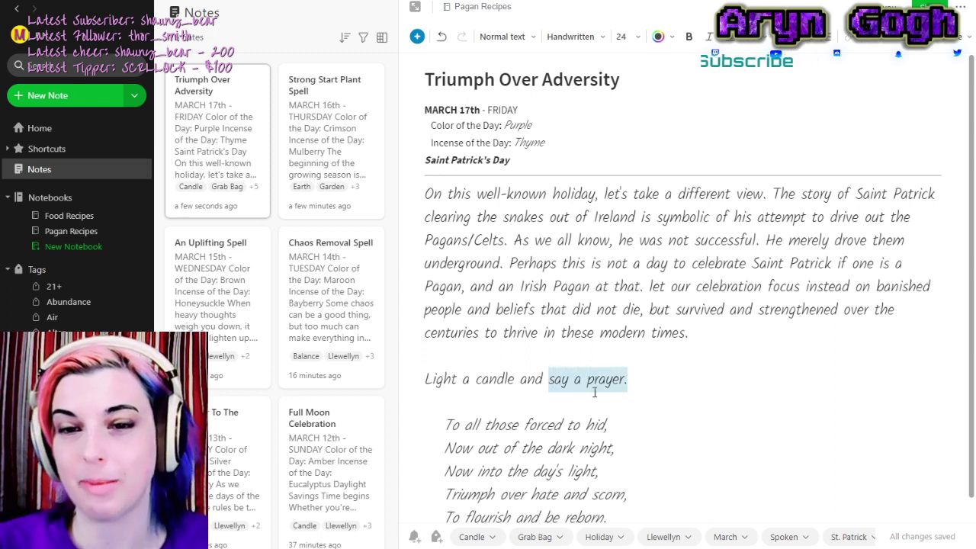
{"action": "left_click", "coordinate": [683, 387]}
{"action": "scroll", "coordinate": [706, 412], "scroll_direction": "down", "scroll_amount": 1}
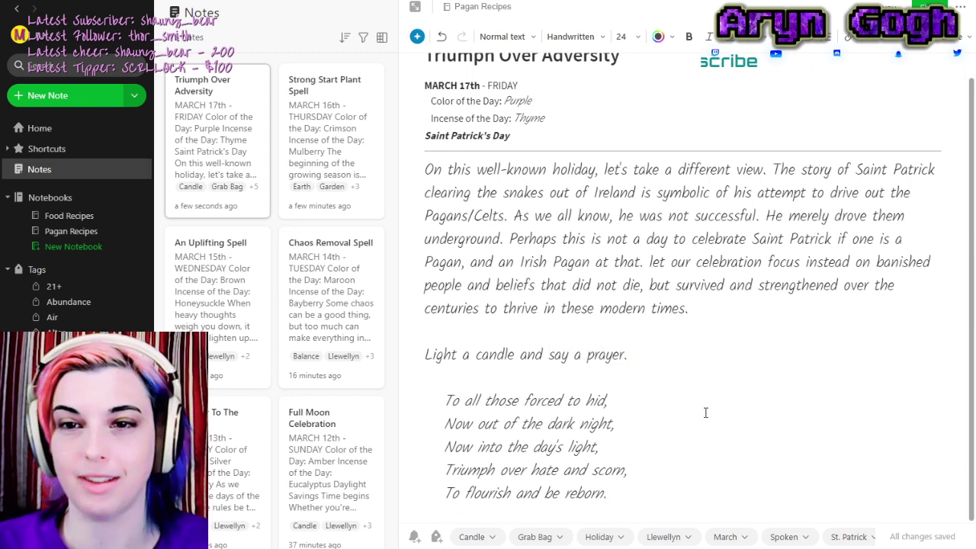
{"action": "scroll", "coordinate": [698, 423], "scroll_direction": "up", "scroll_amount": 1}
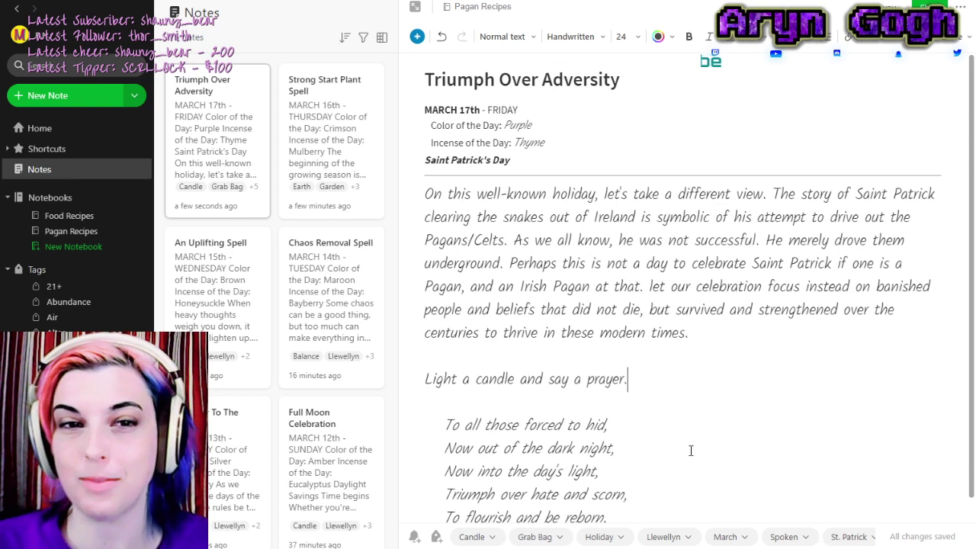
Duplicate the "Triumph Over Adversity" note within the notes list.
{"action": "left_click", "coordinate": [225, 169]}
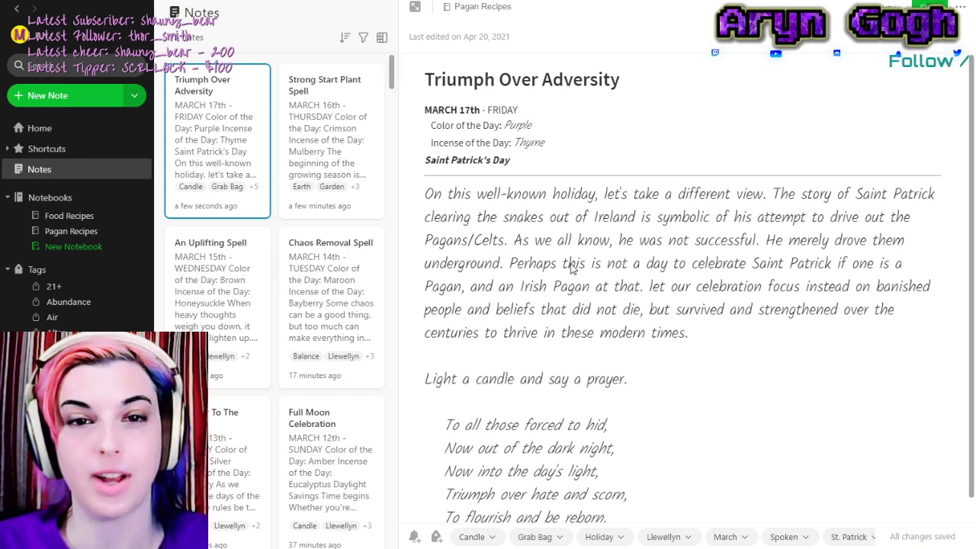
{"action": "right_click", "coordinate": [228, 153]}
{"action": "left_click", "coordinate": [394, 180]}
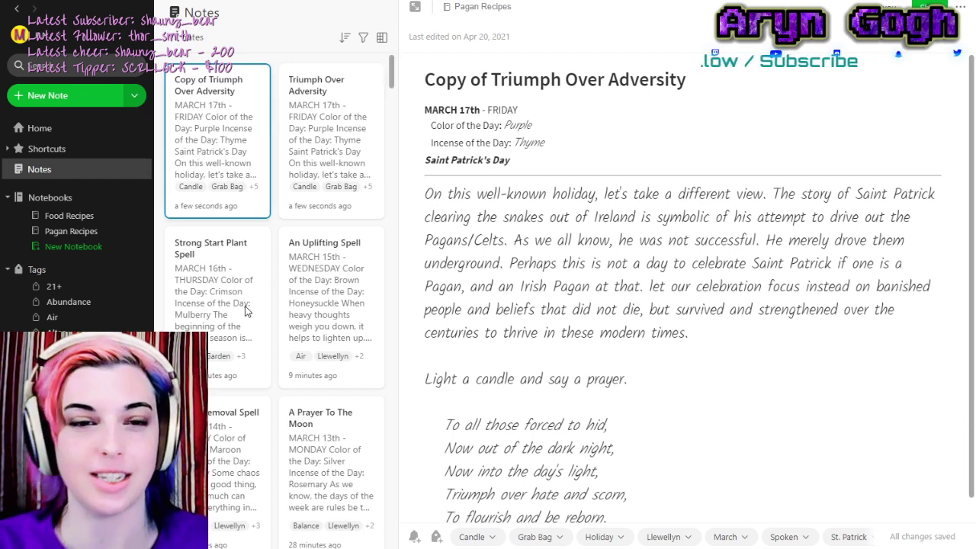
Open the tag editor for the copied note and remove the St. Patrick and Holiday tags.
{"action": "key", "text": "ctrl+alt+t"}
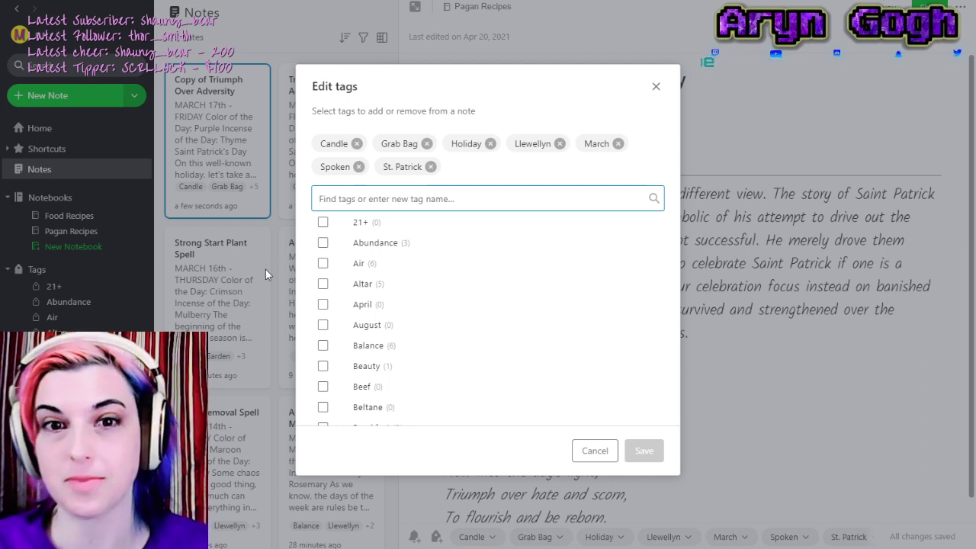
{"action": "left_click", "coordinate": [430, 168]}
{"action": "left_click", "coordinate": [491, 144]}
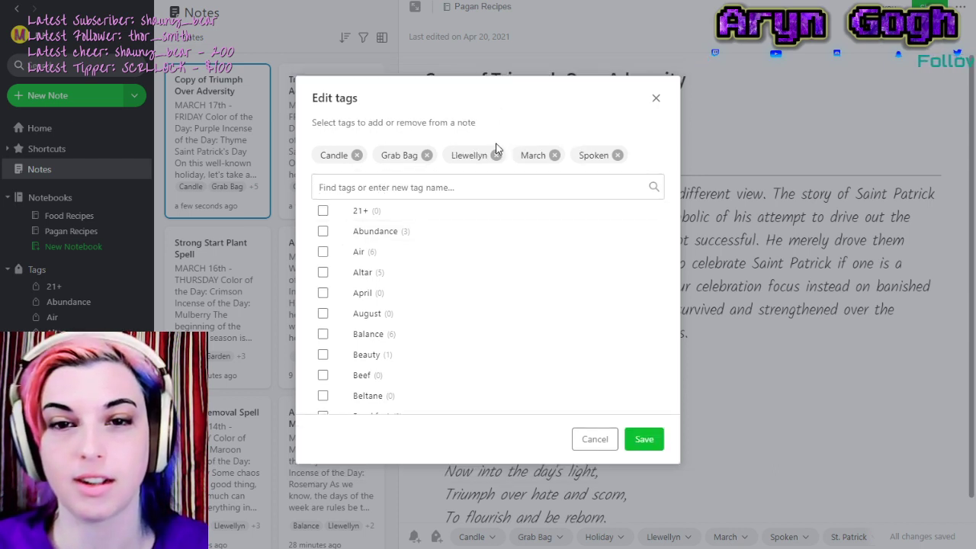
{"action": "left_click_drag", "start_coordinate": [488, 95], "coordinate": [455, 123]}
{"action": "left_click", "coordinate": [322, 210]}
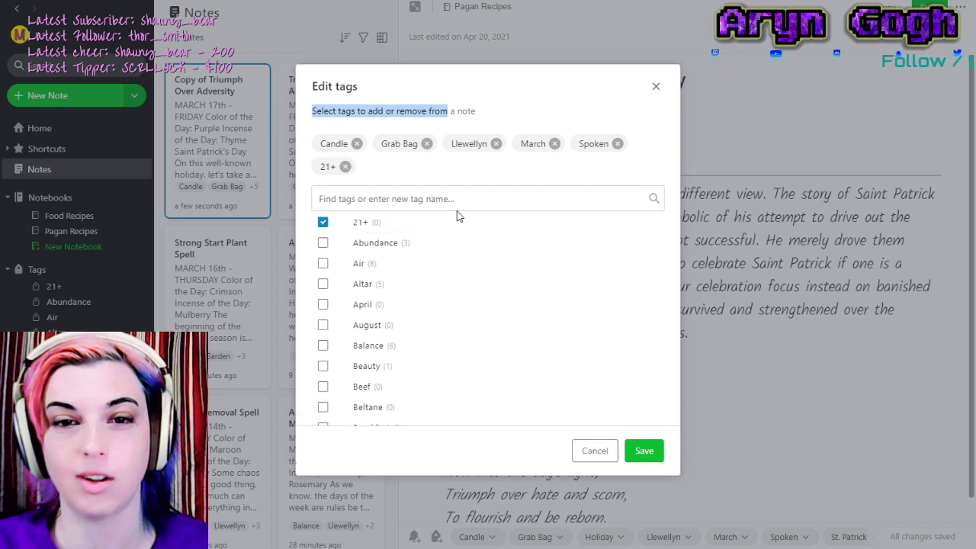
{"action": "left_click", "coordinate": [340, 164]}
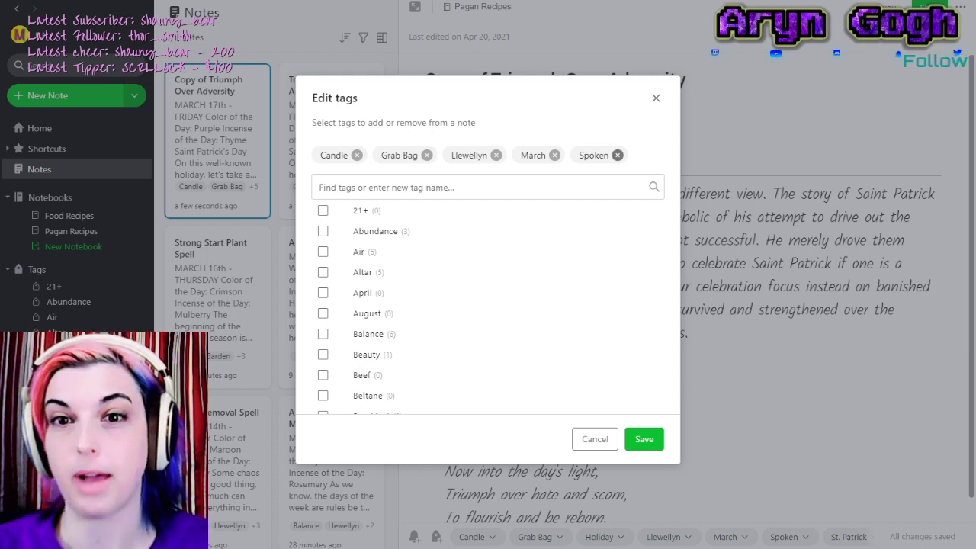
Remove the Spoken, Candle and Grab Bag tags from the copied note.
{"action": "left_click", "coordinate": [617, 154]}
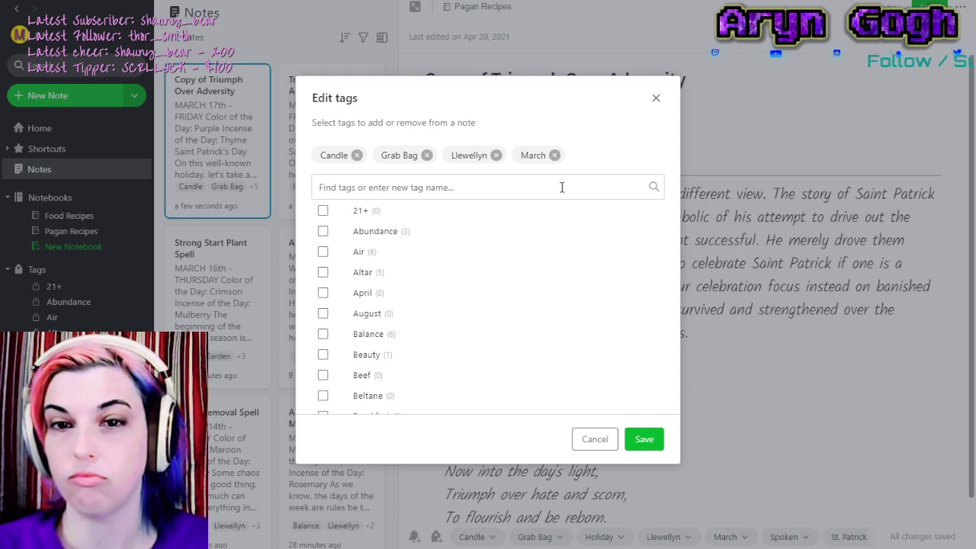
{"action": "left_click", "coordinate": [562, 186]}
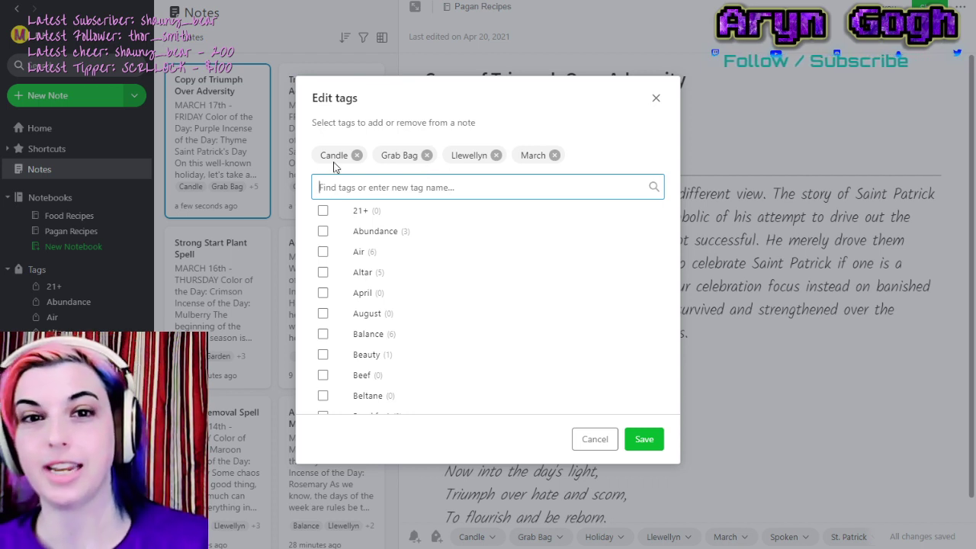
{"action": "left_click", "coordinate": [356, 155]}
{"action": "left_click", "coordinate": [366, 155]}
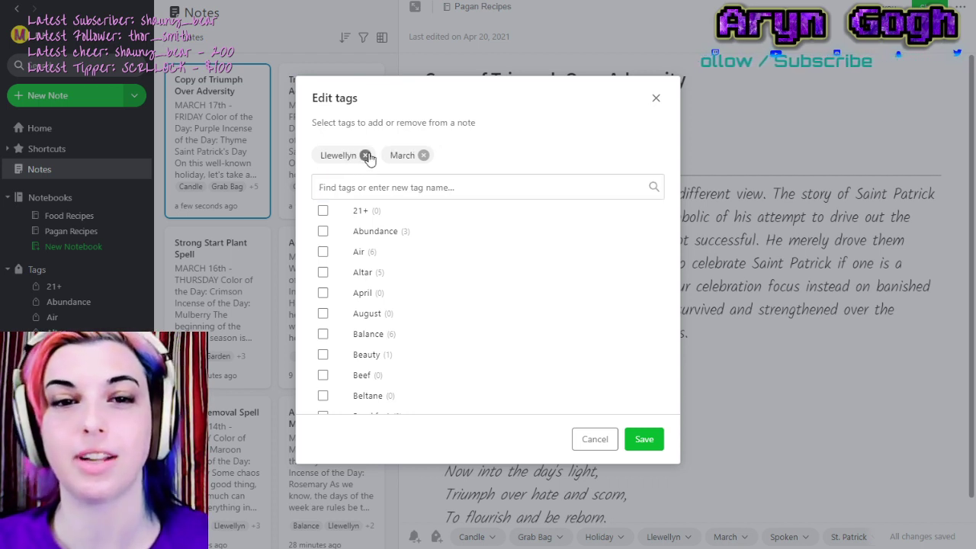
Find and add the Grab Bag and Spoken tags to the copied note.
{"action": "left_click", "coordinate": [359, 187]}
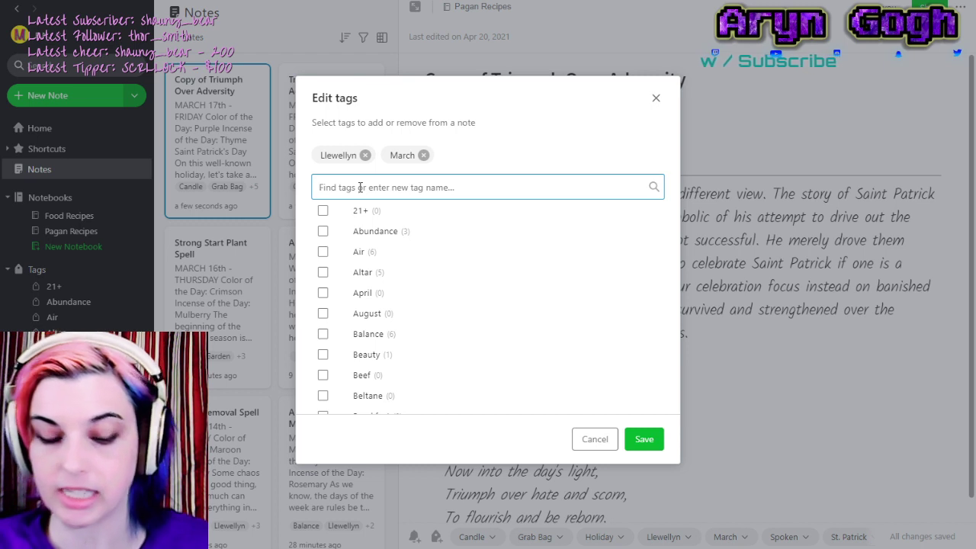
{"action": "type", "text": "gr"}
{"action": "left_click", "coordinate": [323, 231]}
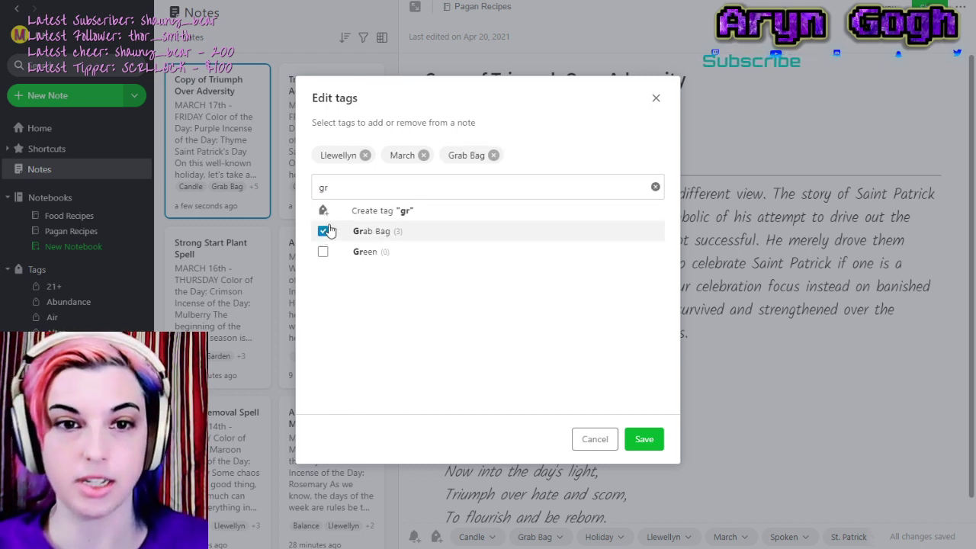
{"action": "key", "text": "BackSpace"}
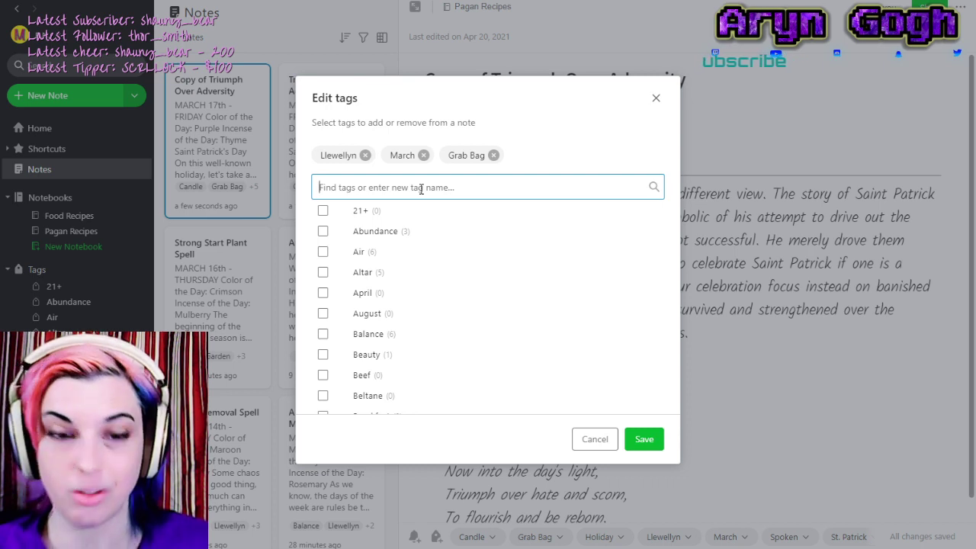
{"action": "type", "text": "spo"}
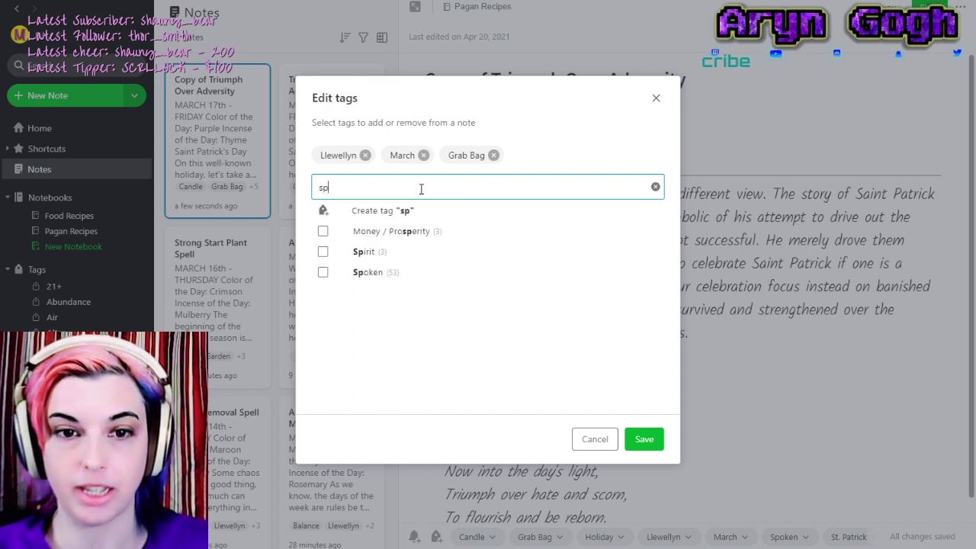
{"action": "left_click", "coordinate": [323, 231]}
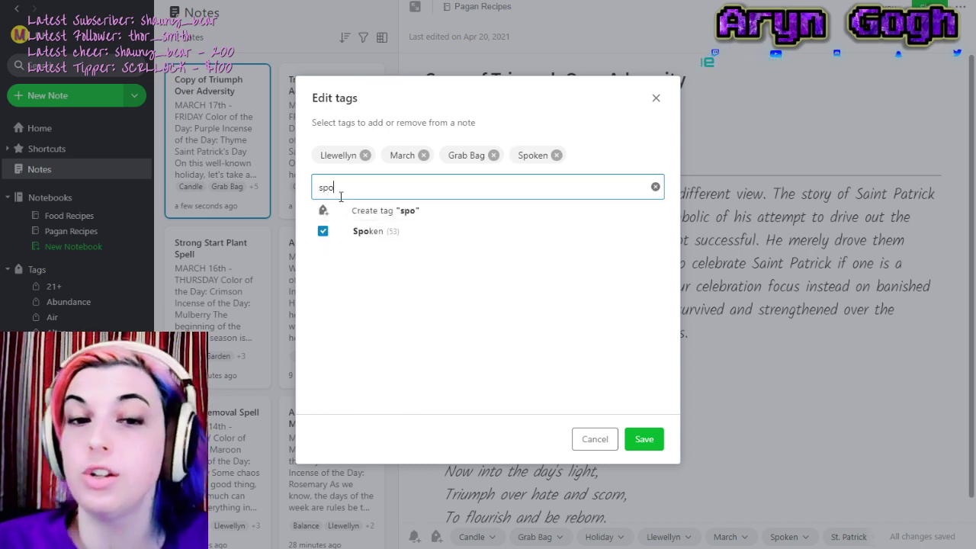
{"action": "key", "text": "BackSpace"}
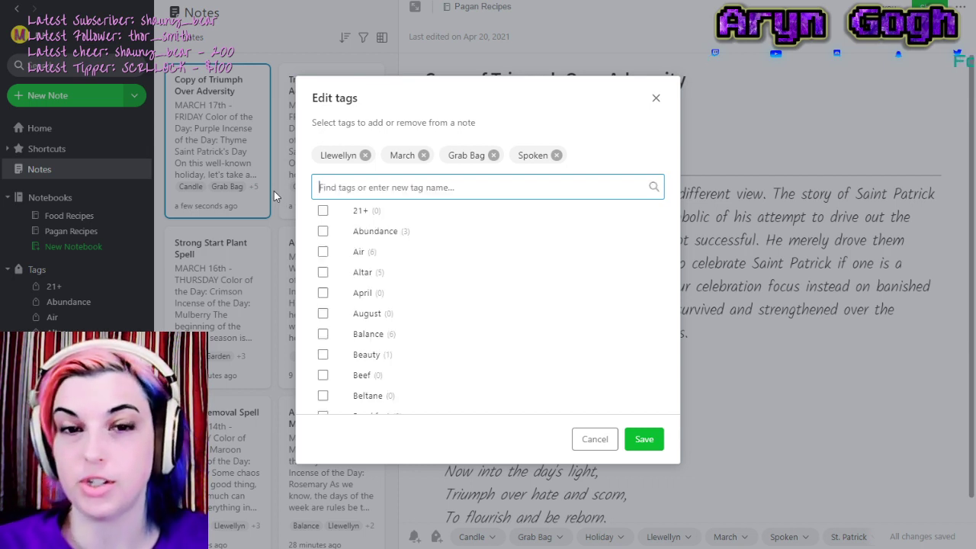
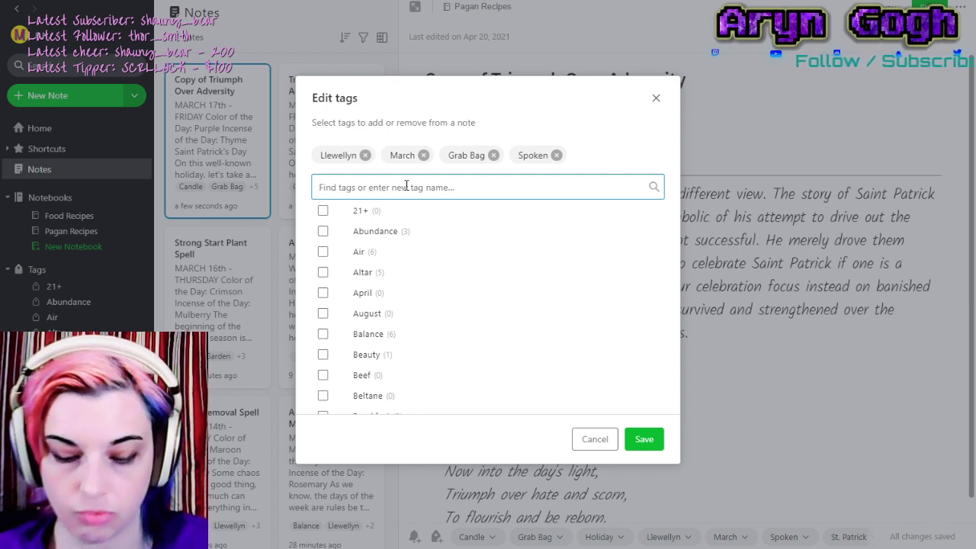
Add the Air tag to the copied note and save the tag changes.
{"action": "type", "text": "air"}
{"action": "left_click", "coordinate": [323, 210]}
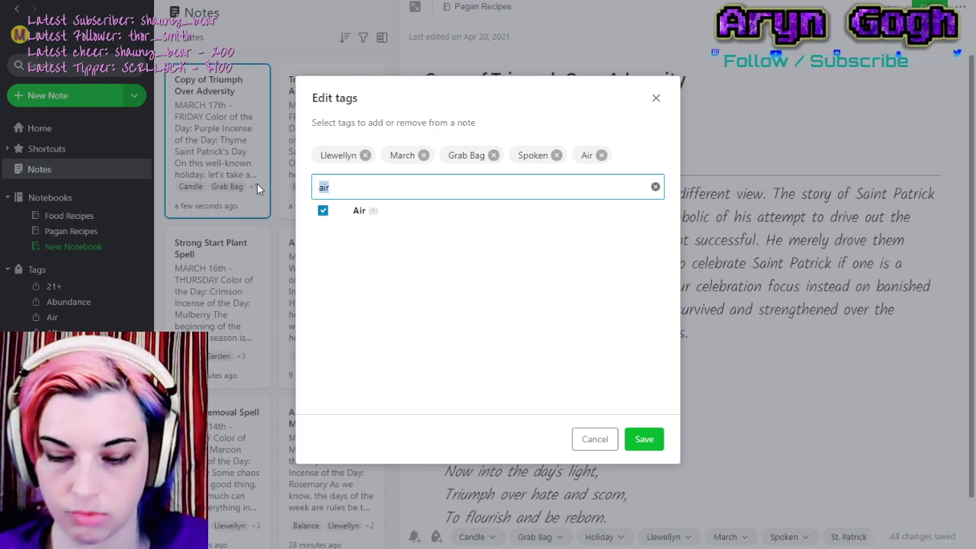
{"action": "key", "text": "BackSpace"}
{"action": "left_click", "coordinate": [644, 439]}
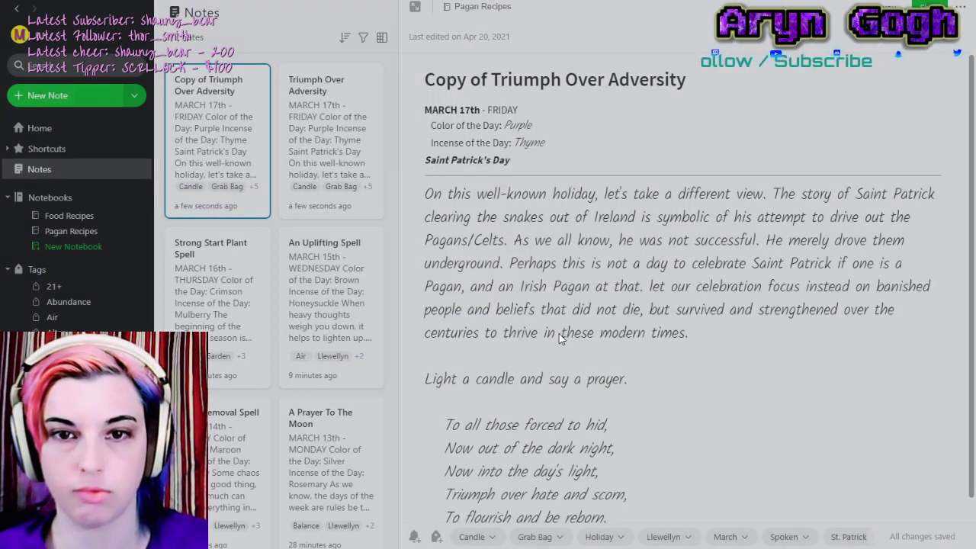
Delete the "Saint Patrick's Day" line beneath the incense line in the copied note.
{"action": "left_click", "coordinate": [493, 160]}
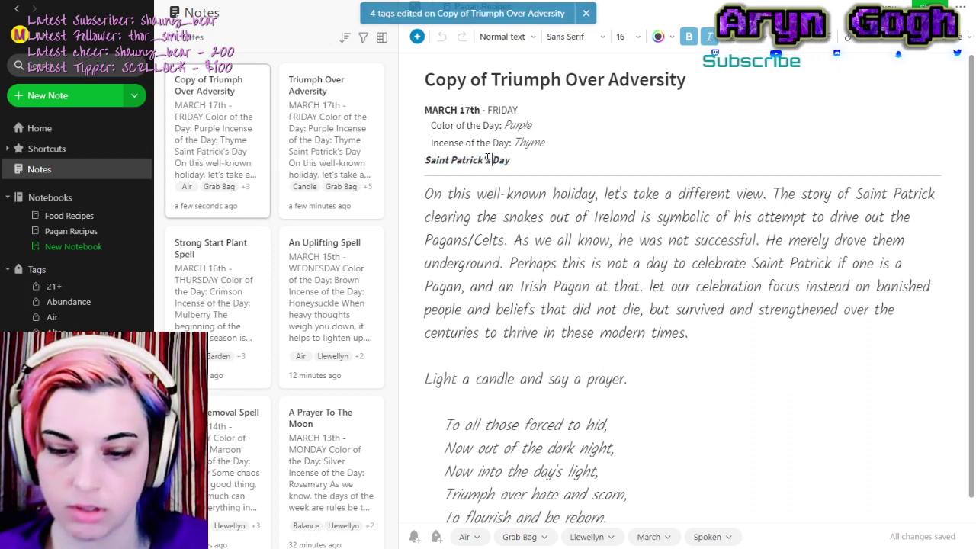
{"action": "left_click_drag", "start_coordinate": [541, 156], "coordinate": [408, 155]}
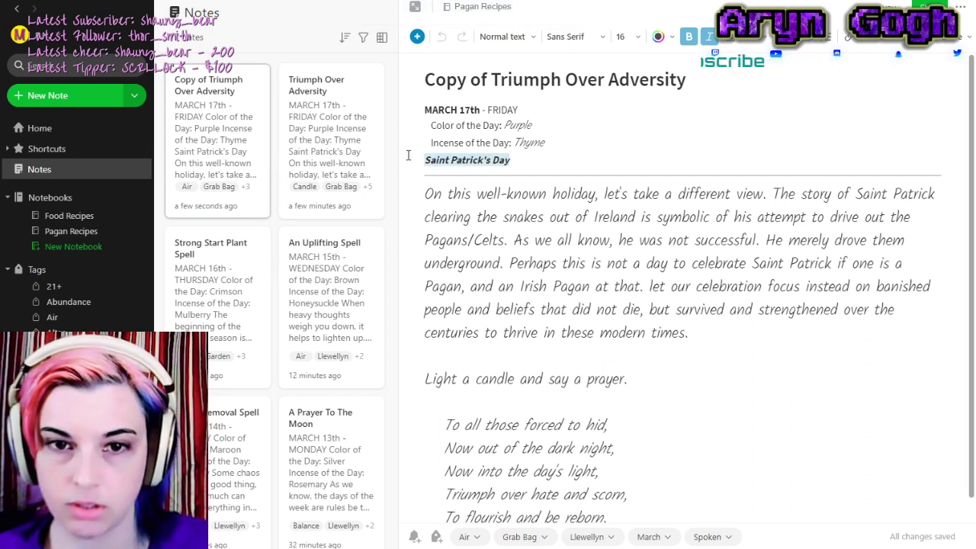
{"action": "key", "text": "BackSpace"}
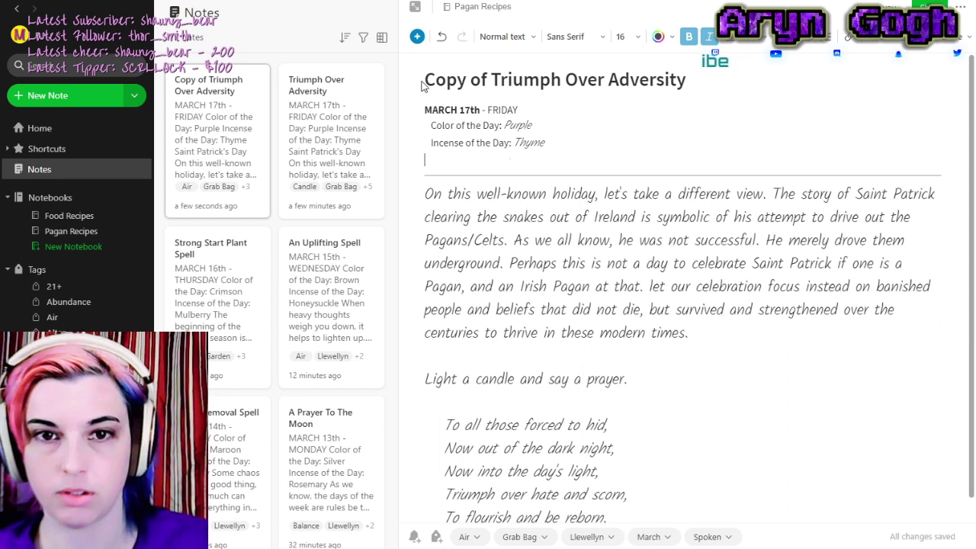
Retitle the copied note as "Sheela's Day".
{"action": "left_click_drag", "start_coordinate": [713, 79], "coordinate": [410, 78]}
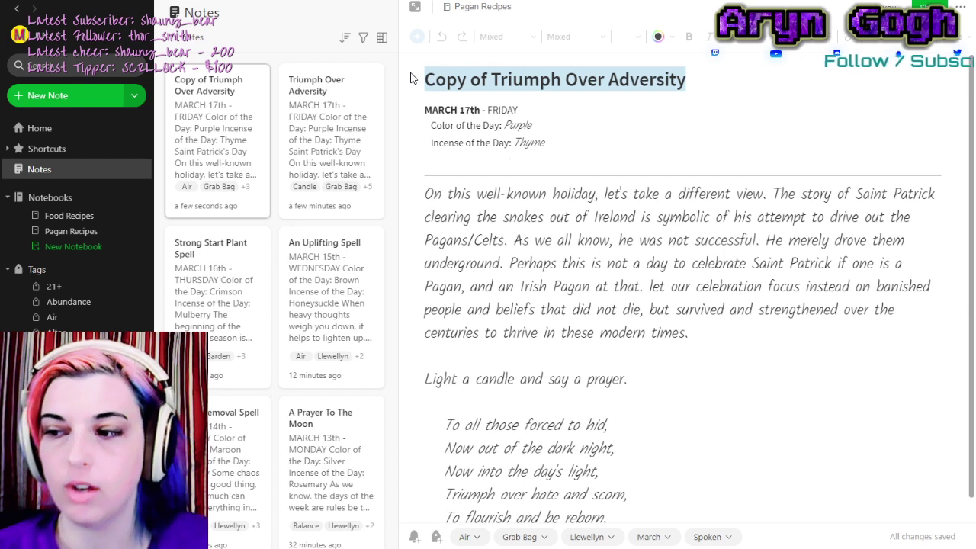
{"action": "type", "text": "S"}
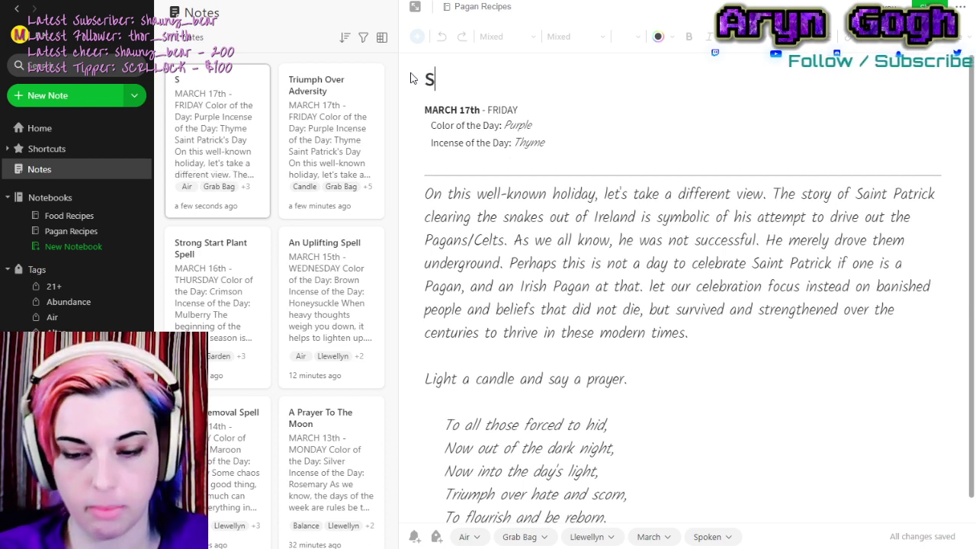
{"action": "type", "text": "heel"}
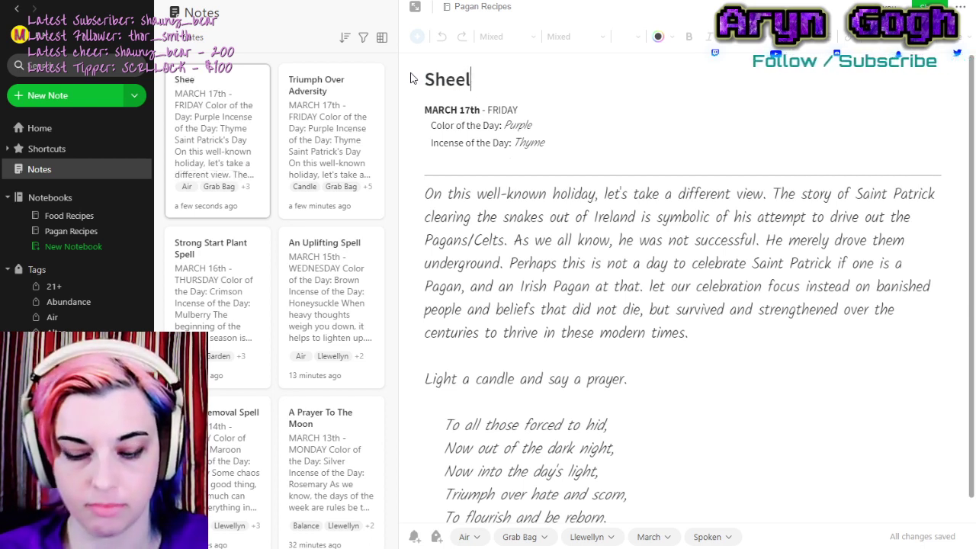
{"action": "type", "text": "a's Day"}
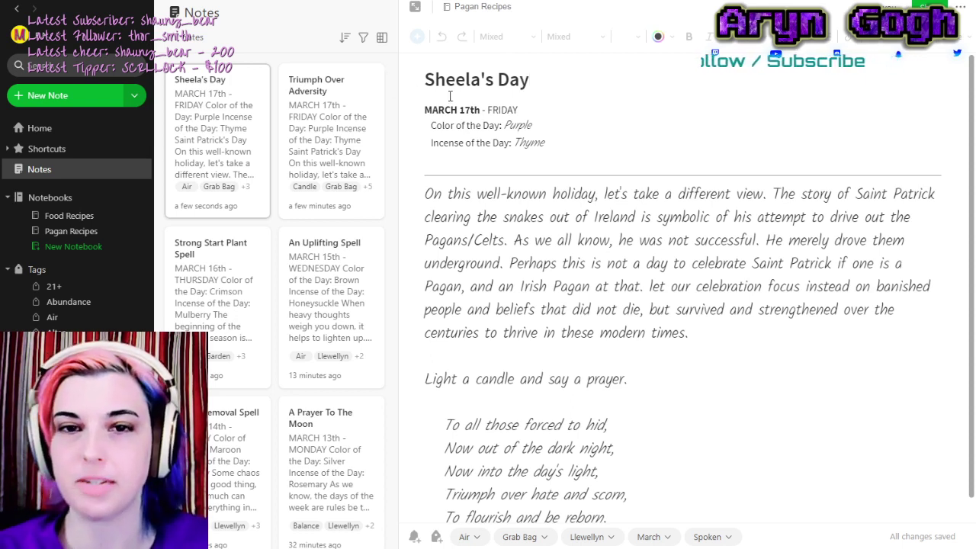
Change the copied note's date line to "MARCH 18th - SATURDAY".
{"action": "left_click", "coordinate": [470, 111]}
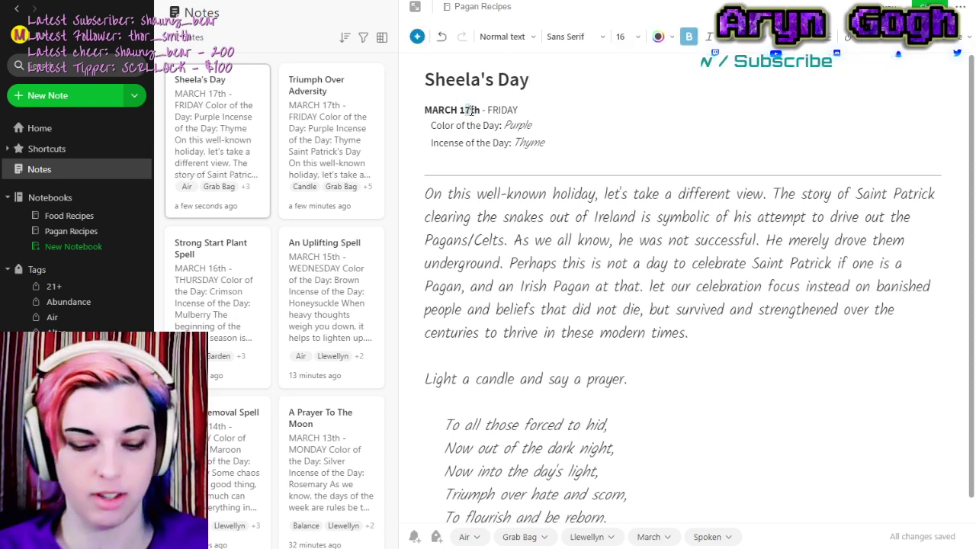
{"action": "key", "text": "BackSpace"}
{"action": "type", "text": "8"}
{"action": "left_click_drag", "start_coordinate": [487, 110], "coordinate": [506, 110]}
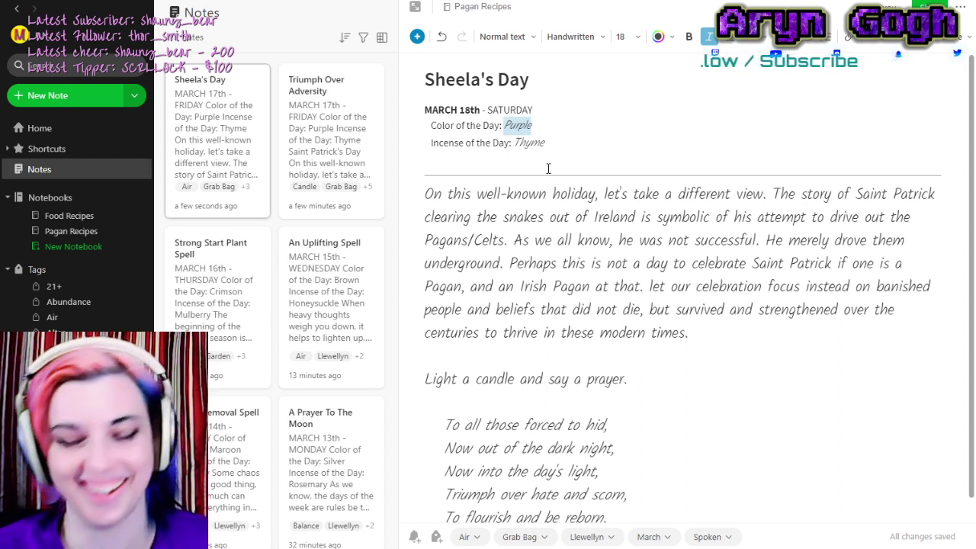
Set the note's Color of the Day to Indigo and its Incense of the Day to Pine.
{"action": "type", "text": "Ind"}
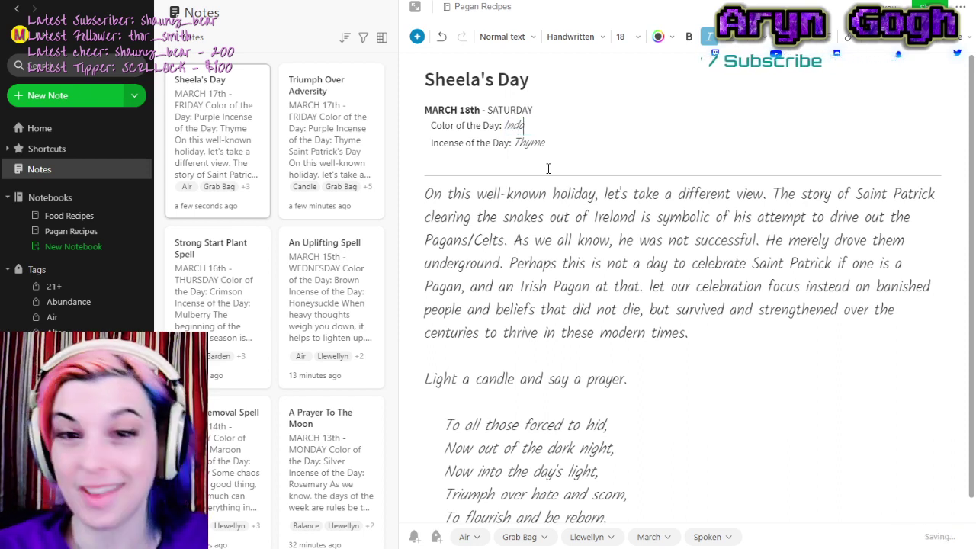
{"action": "type", "text": "igo"}
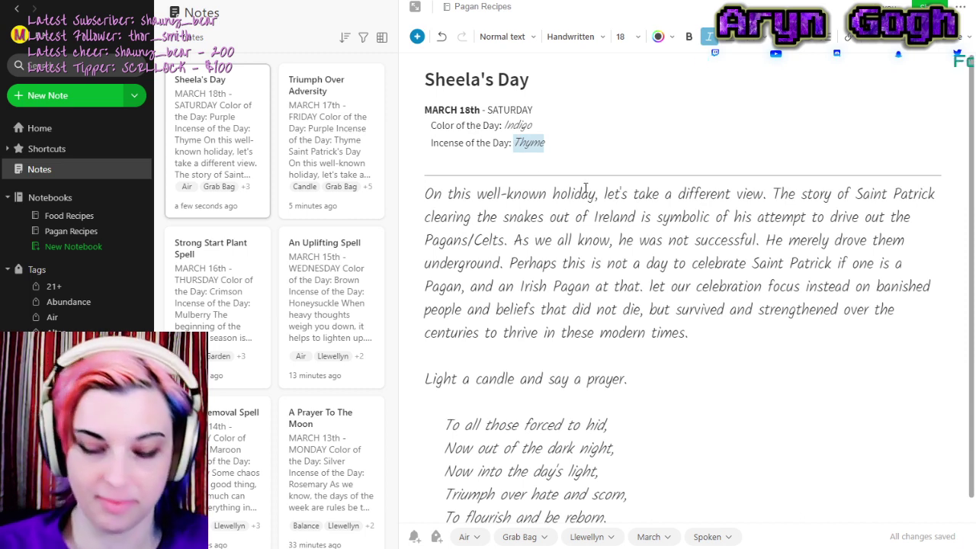
Replace the old body text with "In Ireland, today is Sheela's Day, traditionally honoring Sheela-na-gig, she of the great yoni.".
{"action": "left_click_drag", "start_coordinate": [439, 193], "coordinate": [633, 518]}
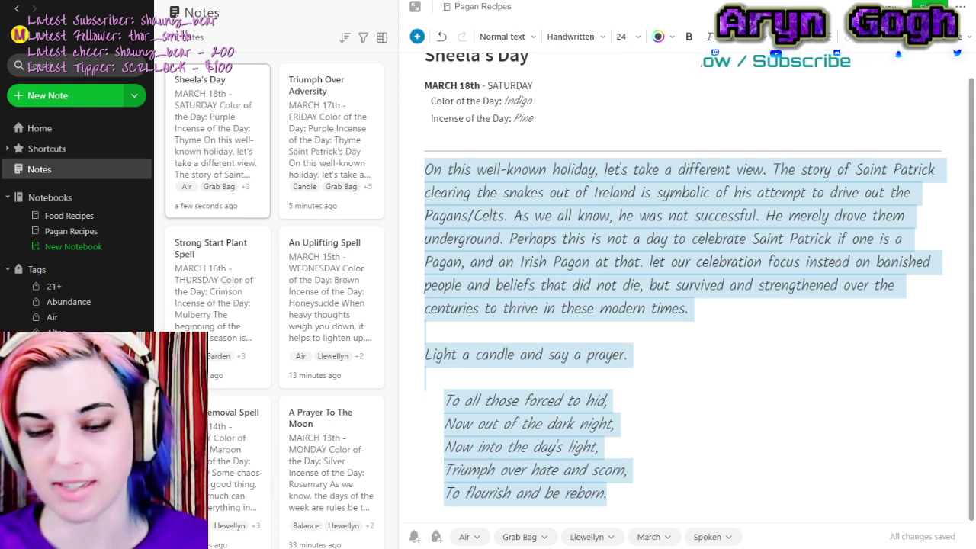
{"action": "key", "text": "BackSpace"}
{"action": "type", "text": "In Irel"}
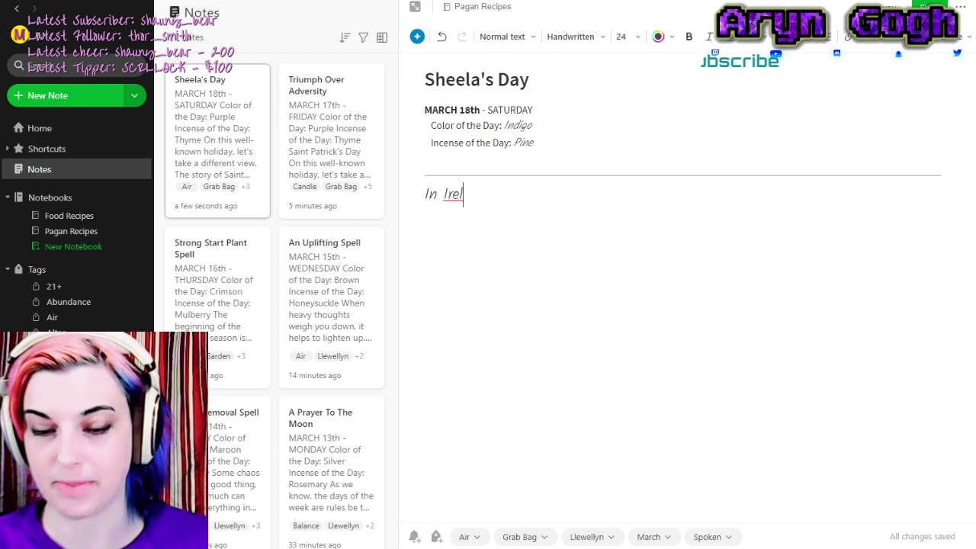
{"action": "type", "text": "and, today is Sheela's D"}
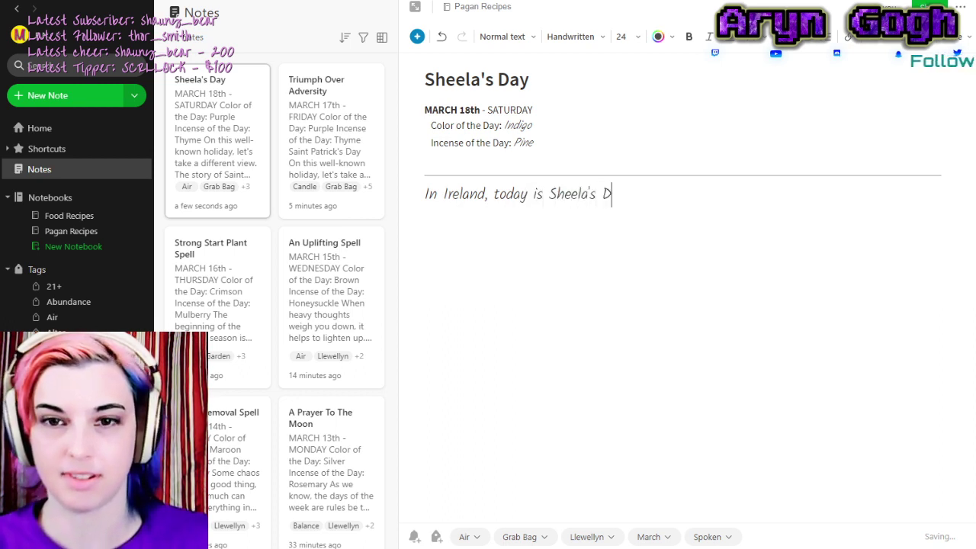
{"action": "type", "text": "ay, "}
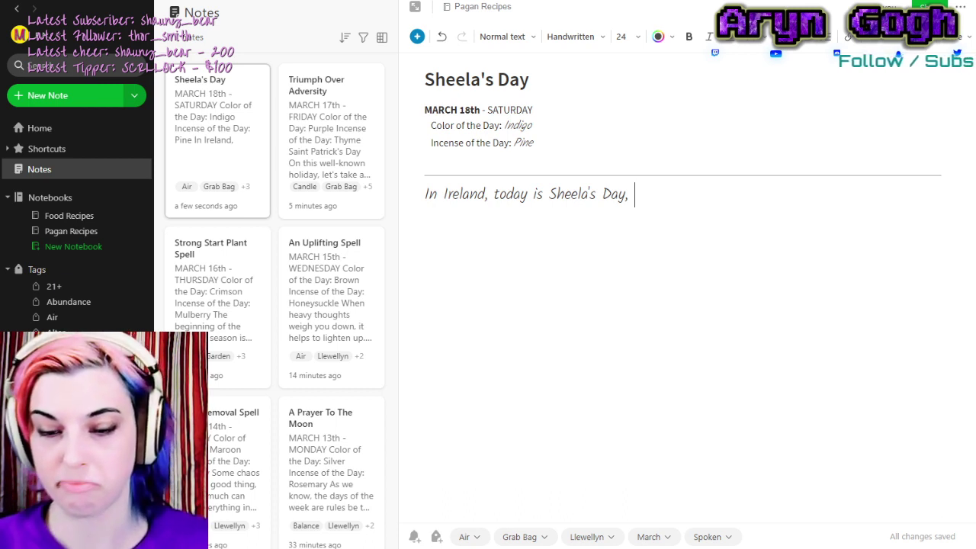
{"action": "type", "text": "traditionall"}
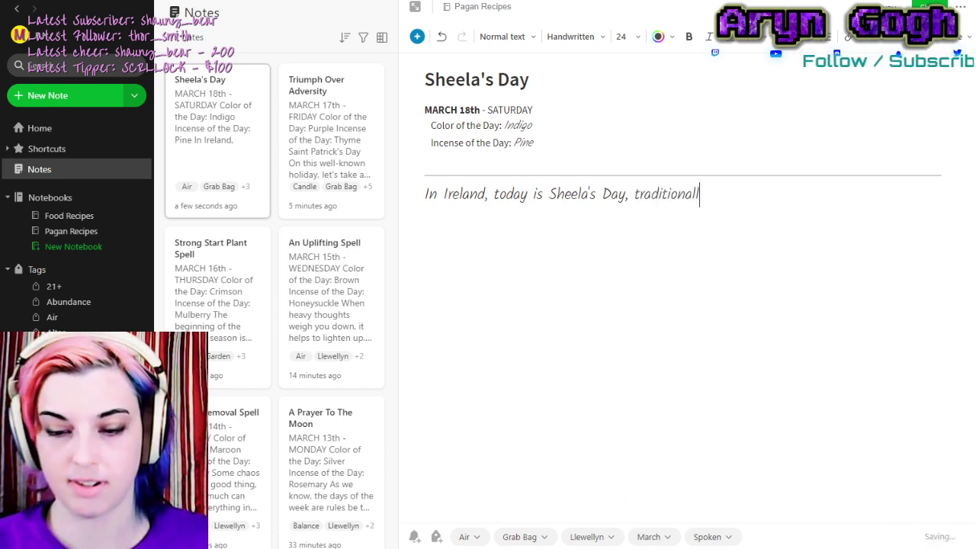
{"action": "type", "text": "y honoring She"}
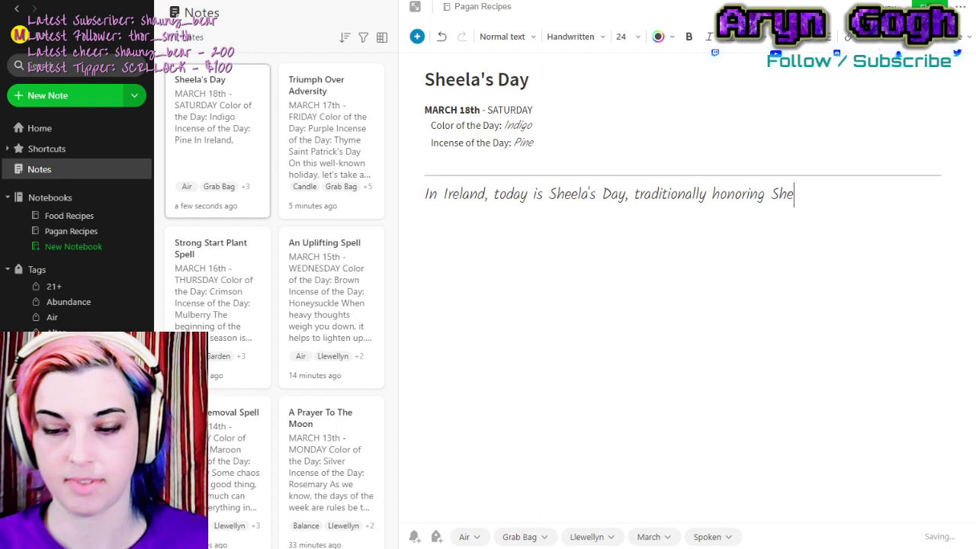
{"action": "type", "text": "ela-na-gig"}
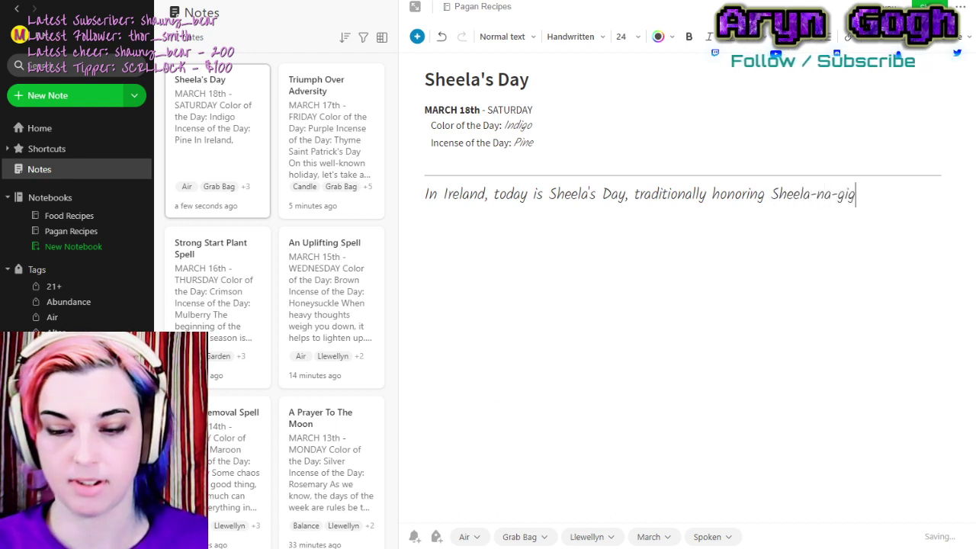
{"action": "type", "text": ", she is"}
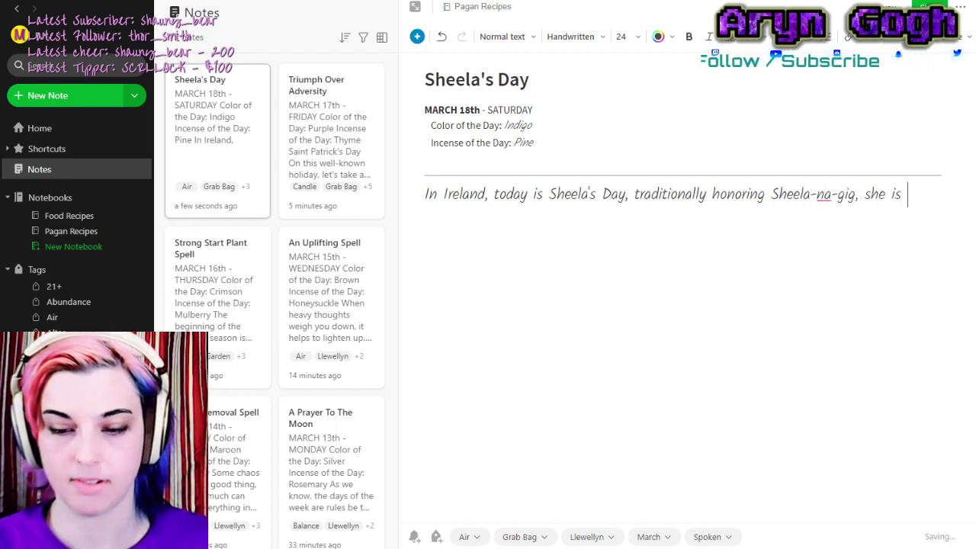
{"action": "key", "text": "BackSpace"}
{"action": "key", "text": "BackSpace"}
{"action": "key", "text": "BackSpace"}
{"action": "type", "text": "of "}
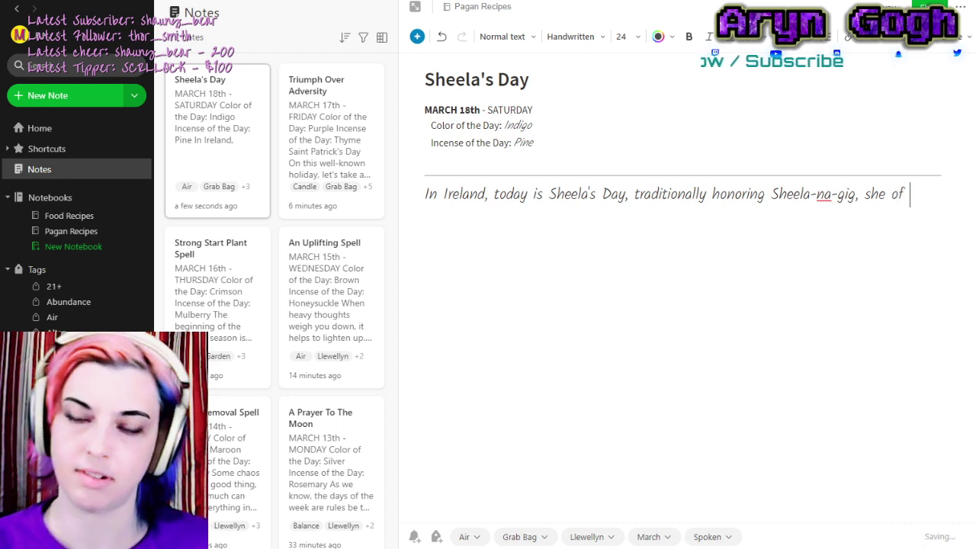
{"action": "type", "text": "the grea"}
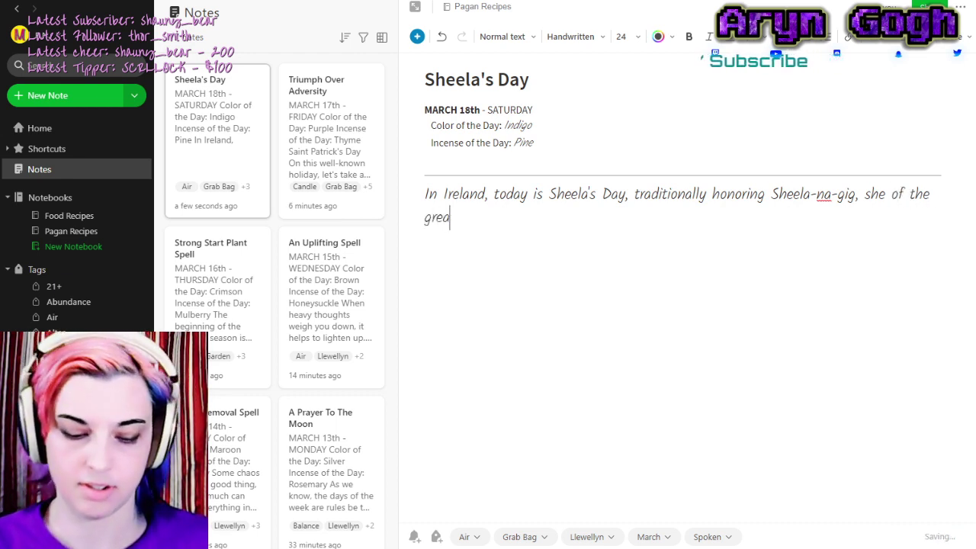
{"action": "type", "text": "t y"}
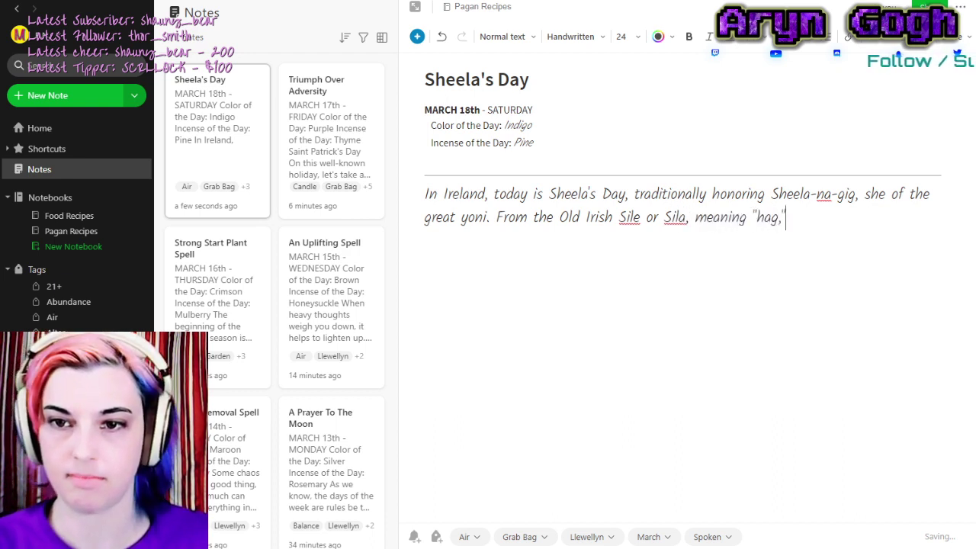
Write the sentence: From the Old Irish Sile or Sila, meaning "hag," Sheela is not unique to Ireland; she's been found throughout Western and Central Europe.
{"action": "type", "text": "She"}
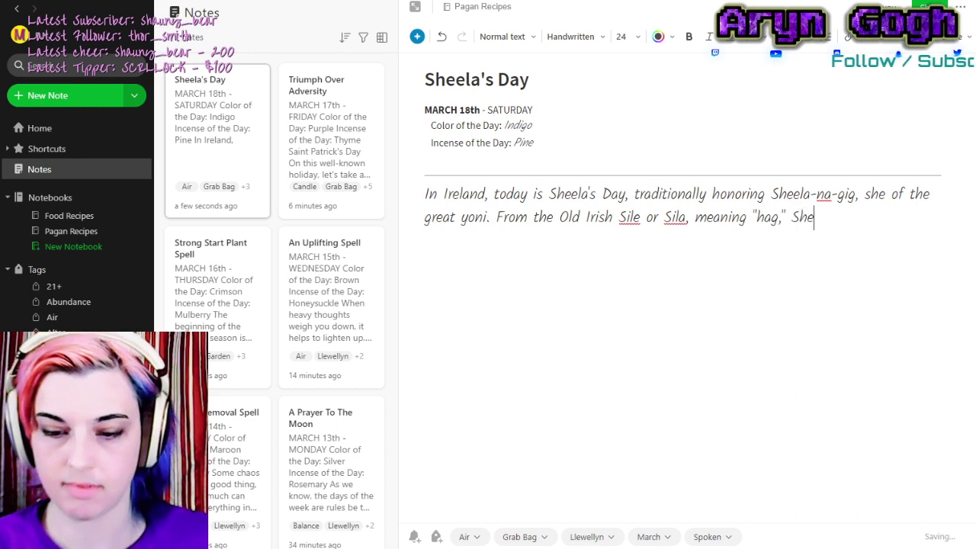
{"action": "type", "text": "ela is not"}
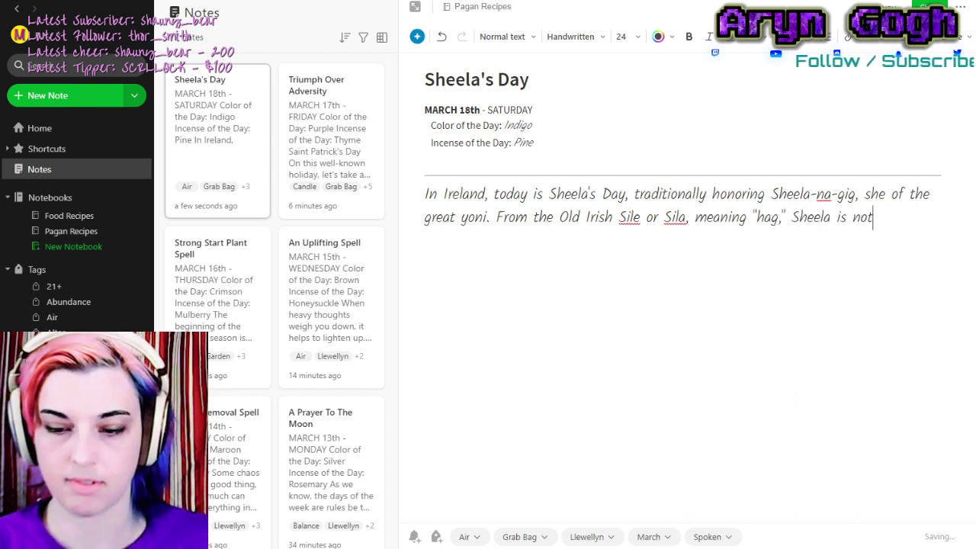
{"action": "type", "text": " unl"}
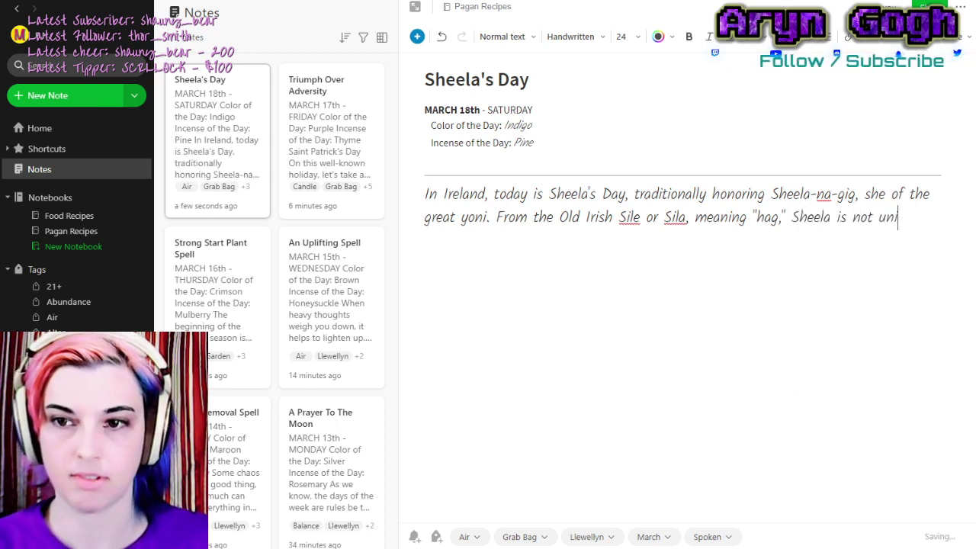
{"action": "type", "text": "que to Irel"}
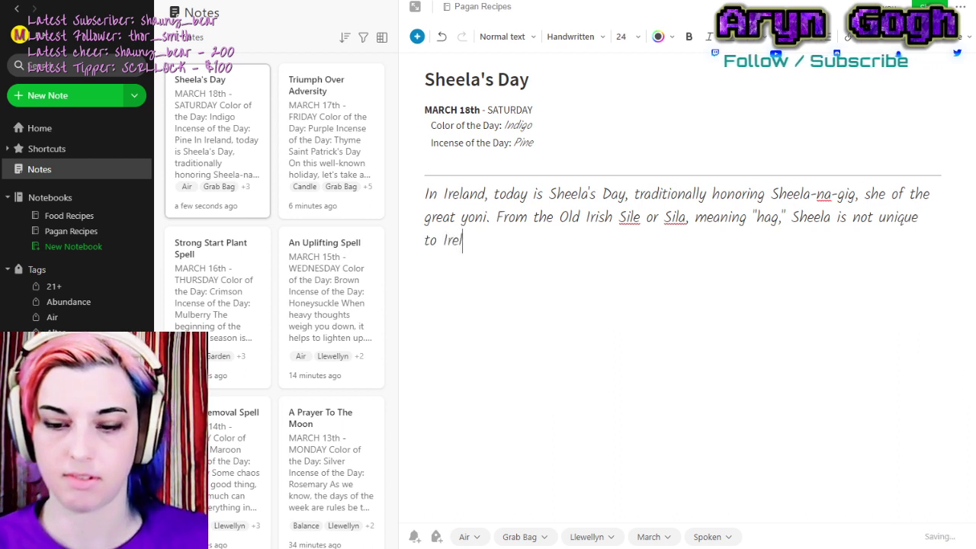
{"action": "type", "text": "and;"}
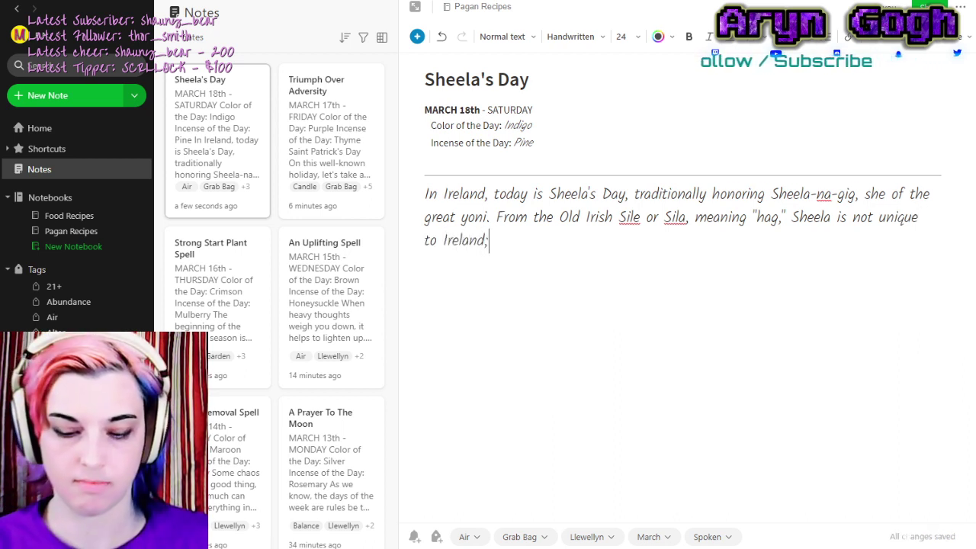
{"action": "type", "text": " she's b"}
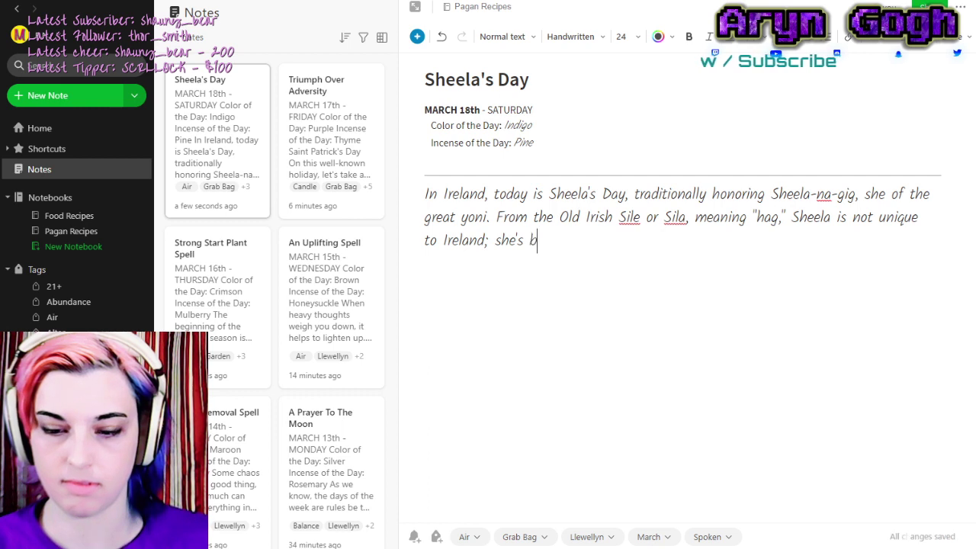
{"action": "type", "text": "een found through"}
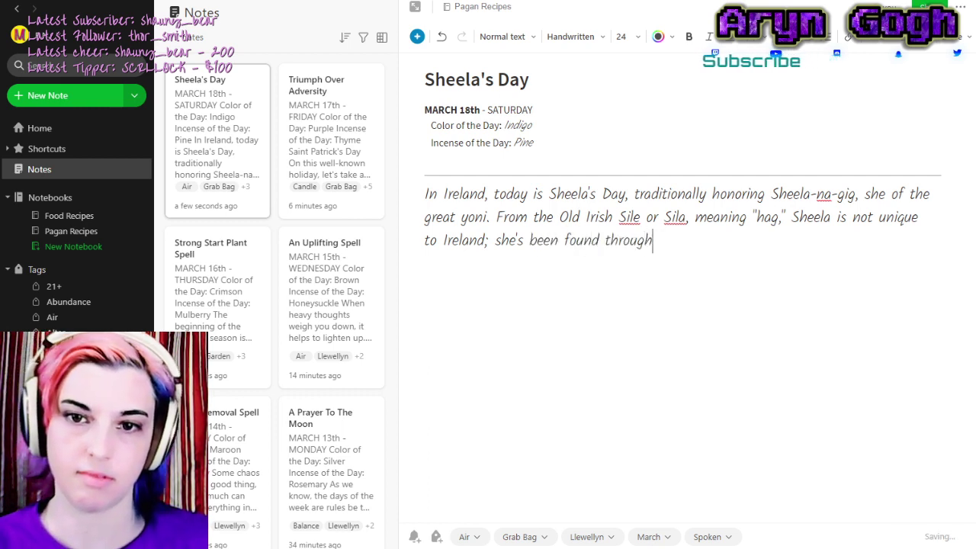
{"action": "type", "text": "out Western and Central Europe"}
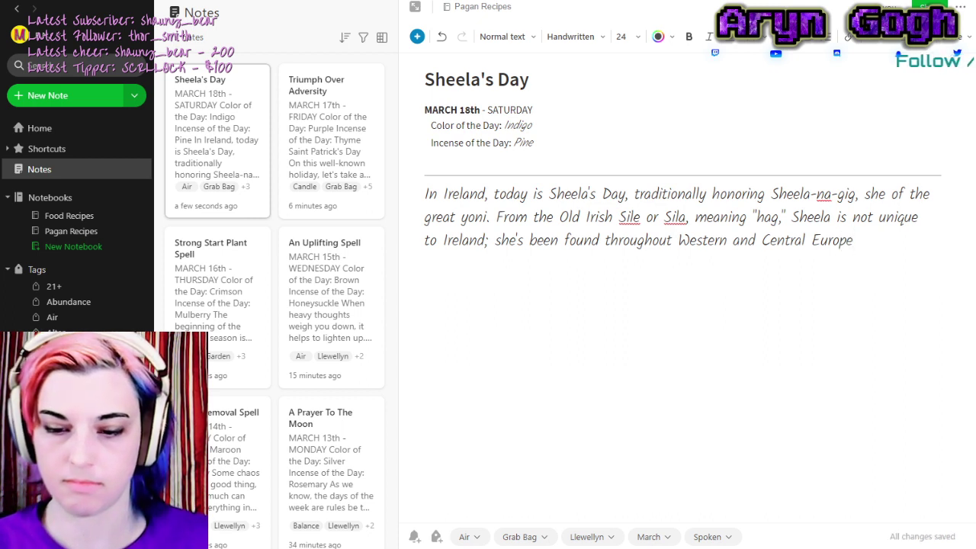
Add the sentence "Old and thin, she squats with her great lips hanging." to the body paragraph.
{"action": "type", "text": ". old and T"}
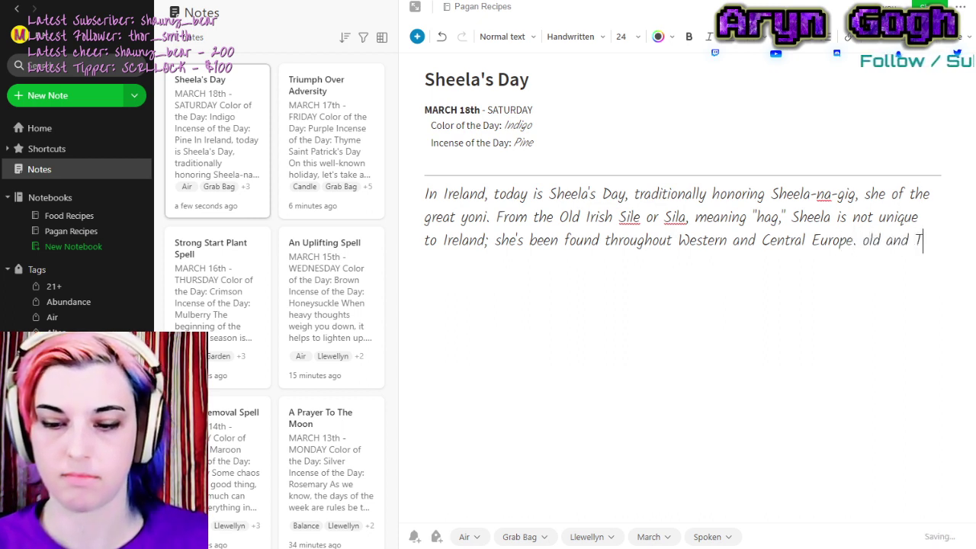
{"action": "key", "text": "BackSpace"}
{"action": "type", "text": "thi"}
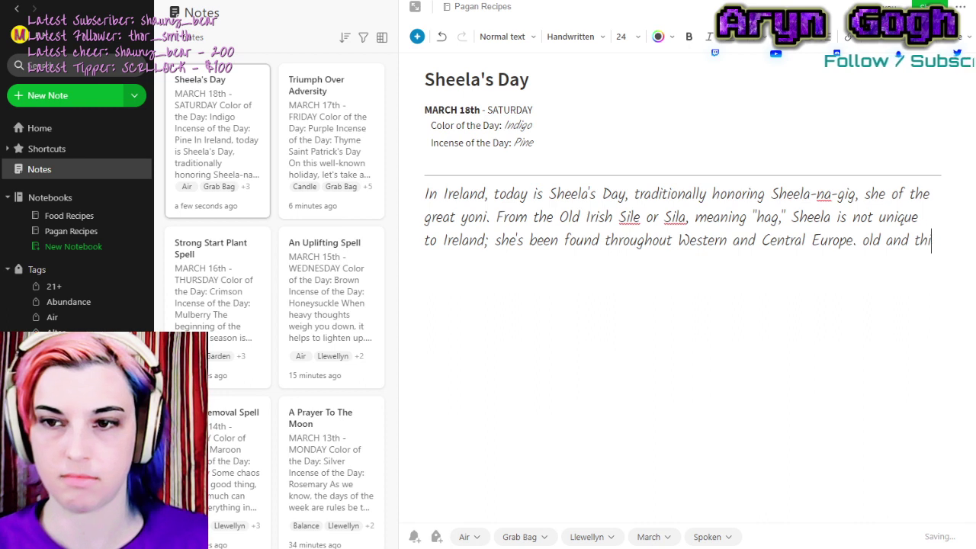
{"action": "key", "text": "BackSpace"}
{"action": "key", "text": "BackSpace"}
{"action": "key", "text": "BackSpace"}
{"action": "key", "text": "BackSpace"}
{"action": "key", "text": "BackSpace"}
{"action": "key", "text": "BackSpace"}
{"action": "key", "text": "BackSpace"}
{"action": "key", "text": "BackSpace"}
{"action": "key", "text": "BackSpace"}
{"action": "key", "text": "BackSpace"}
{"action": "key", "text": "BackSpace"}
{"action": "type", "text": "Old"}
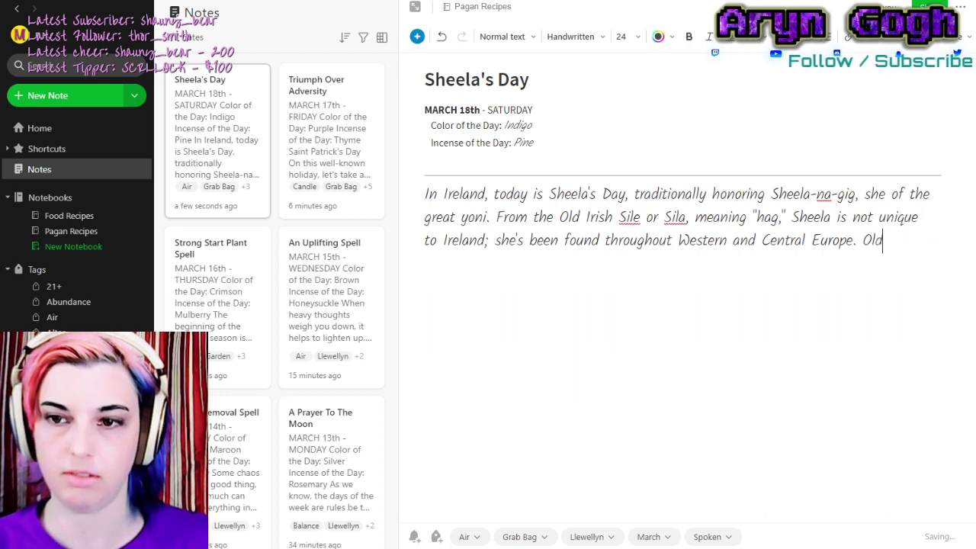
{"action": "type", "text": " and thin"}
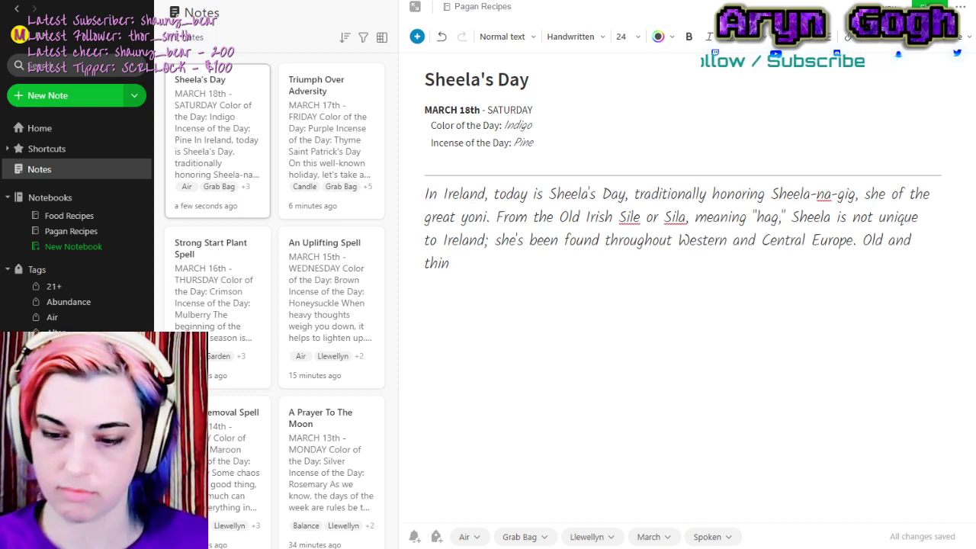
{"action": "type", "text": ", she squate"}
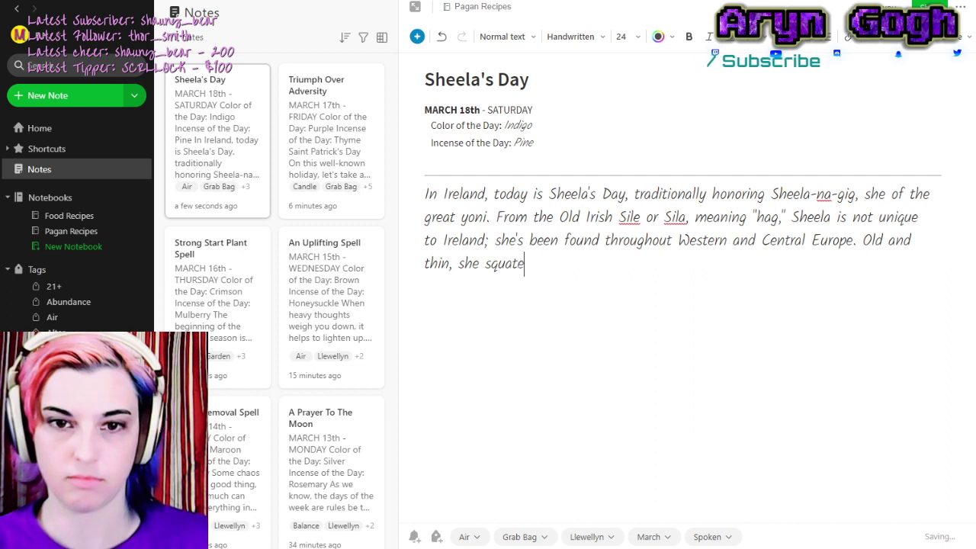
{"action": "key", "text": "BackSpace"}
{"action": "type", "text": "s with her "}
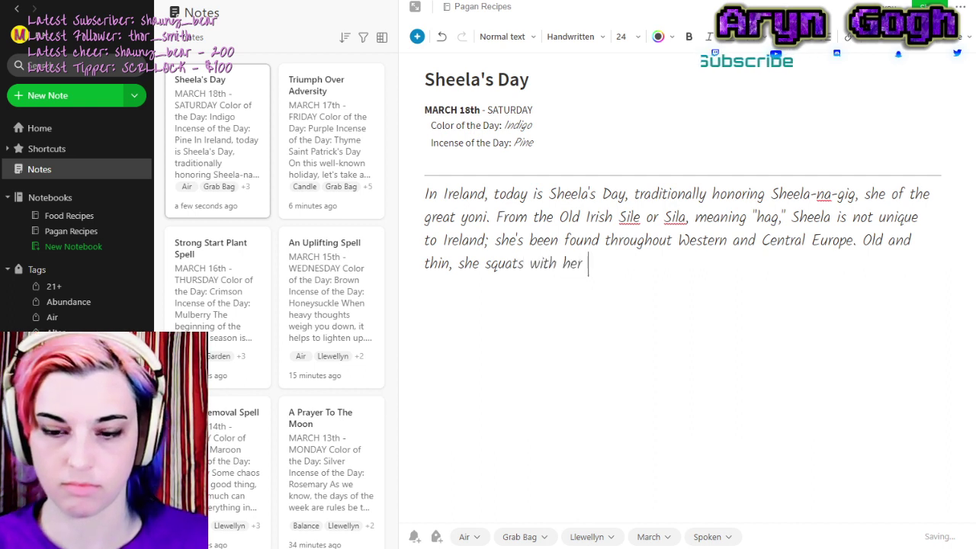
{"action": "type", "text": "gr"}
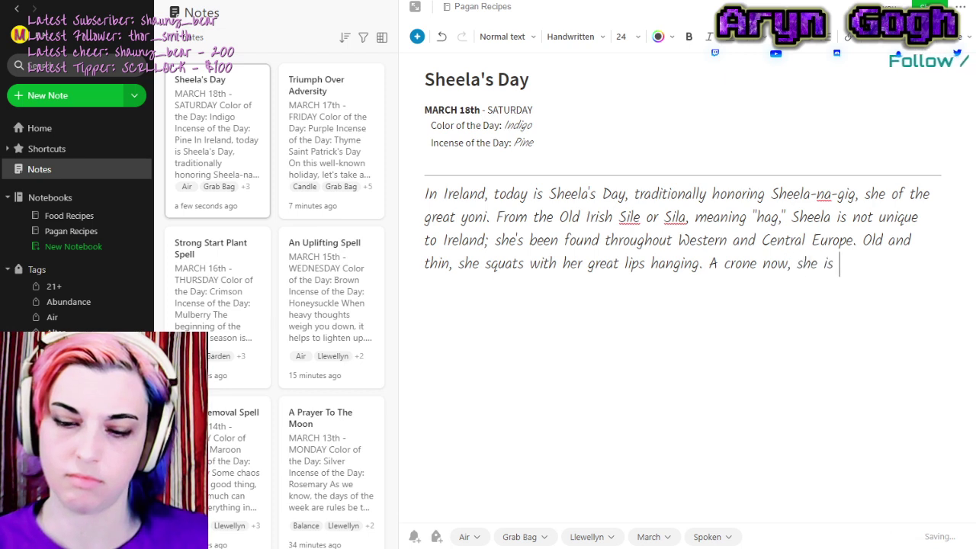
Complete the first paragraph's last sentence: "A crone now, she is mother of the world who turns the seasons, shapes the land, and sings to our souls.".
{"action": "type", "text": "mother of the wor"}
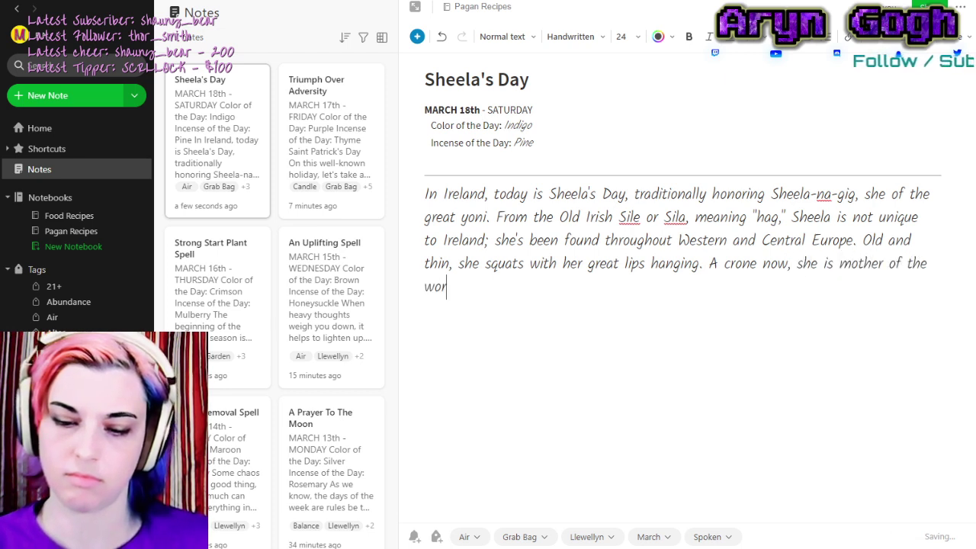
{"action": "type", "text": "ld who turns"}
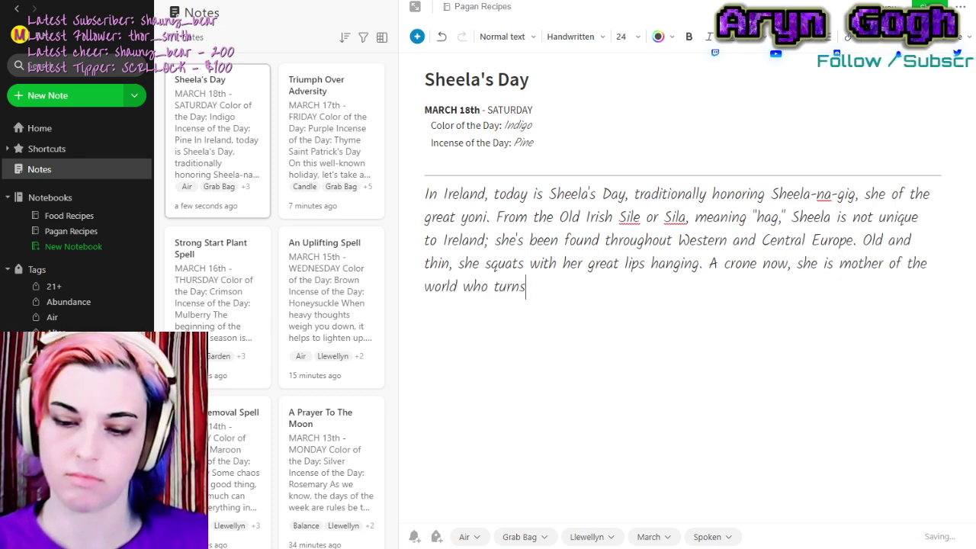
{"action": "type", "text": " the seaso"}
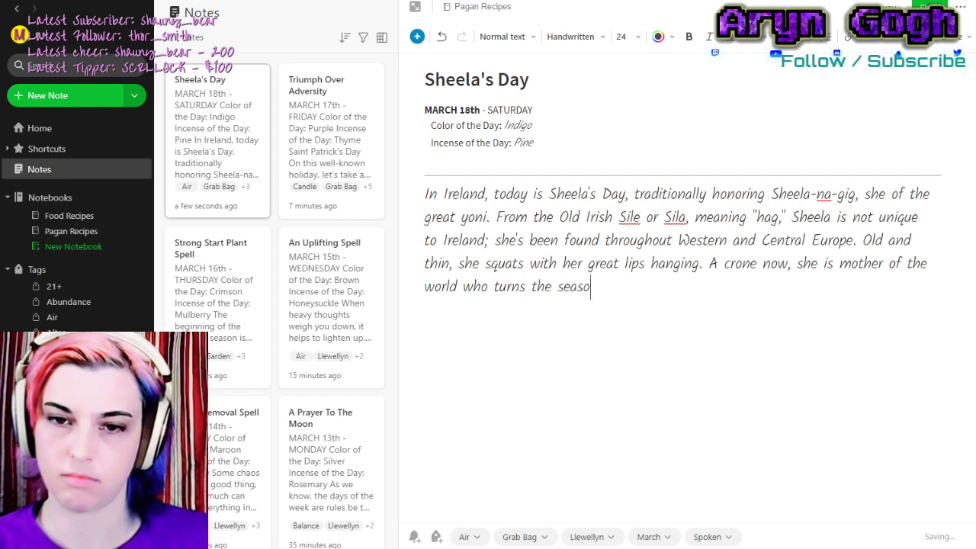
{"action": "type", "text": "ns,"}
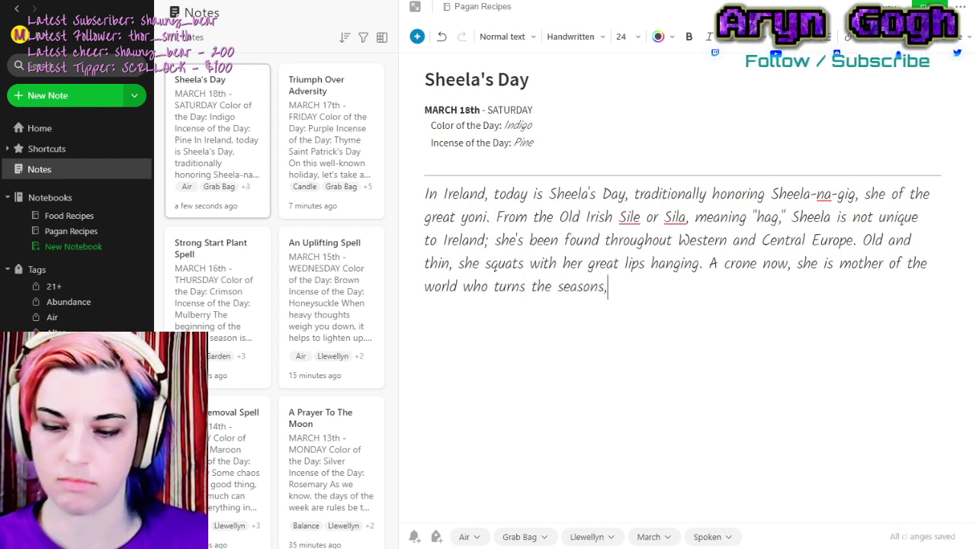
{"action": "type", "text": " shapes th"}
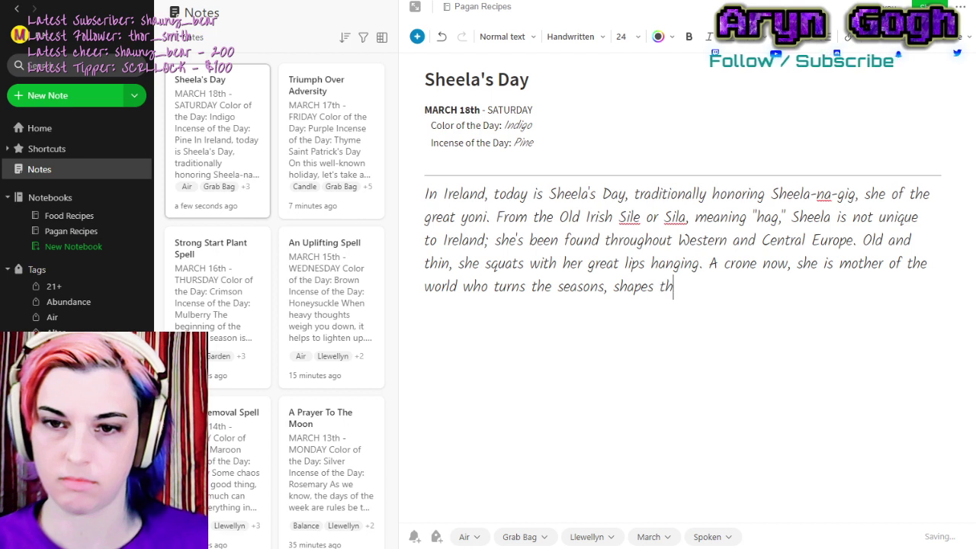
{"action": "type", "text": "e land, a"}
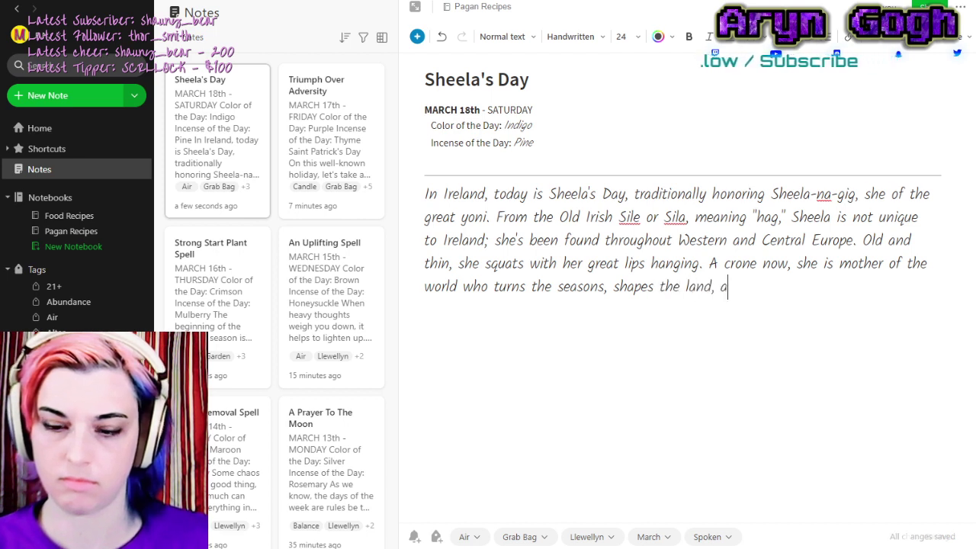
{"action": "type", "text": "nd sing"}
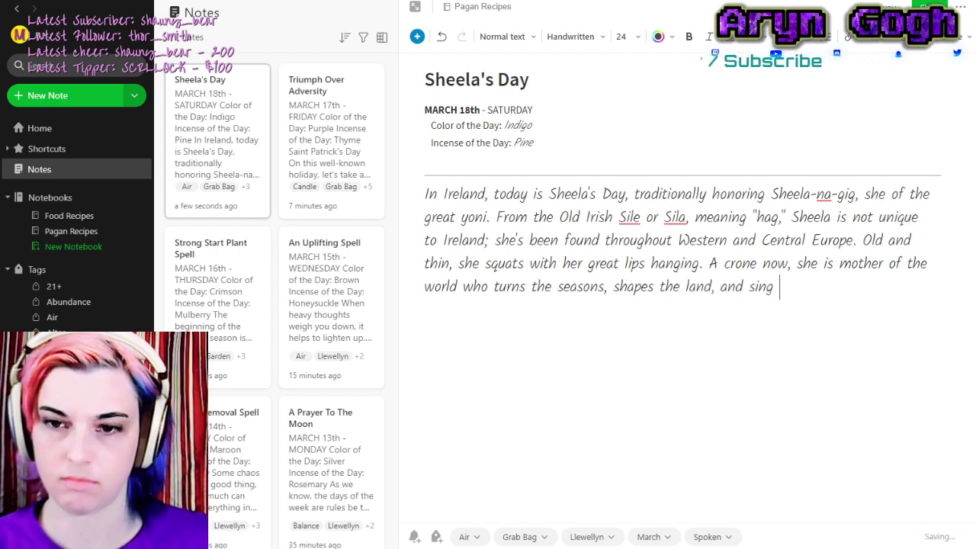
{"action": "key", "text": "BackSpace"}
{"action": "type", "text": "s to our souls."}
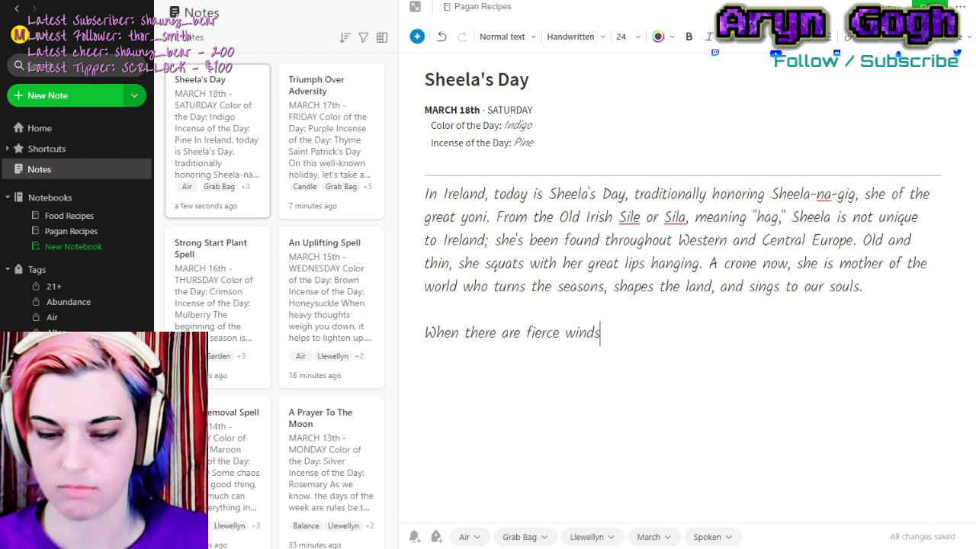
Extend the second paragraph's opening to read "When there are fierce winds, storms, and wild weather".
{"action": "type", "text": ", storms"}
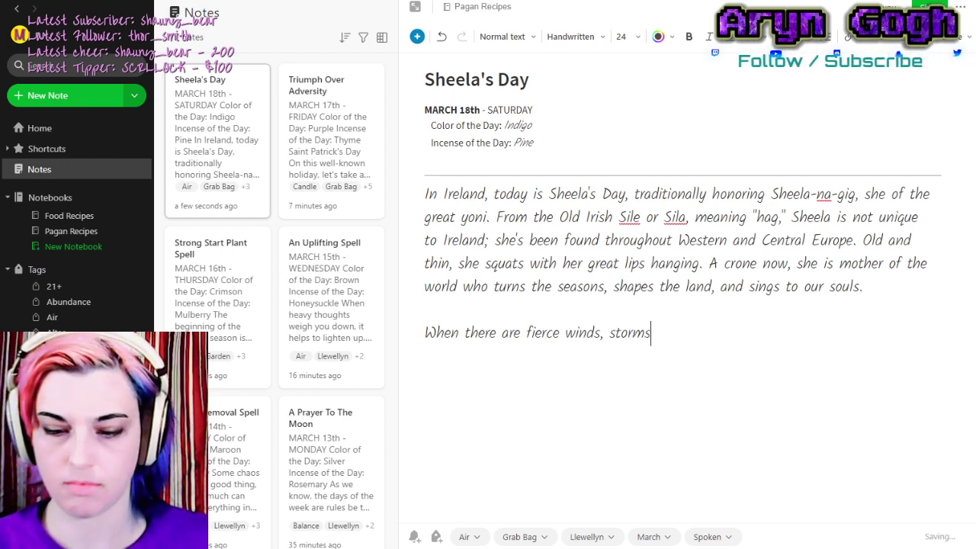
{"action": "type", "text": ", and wild "}
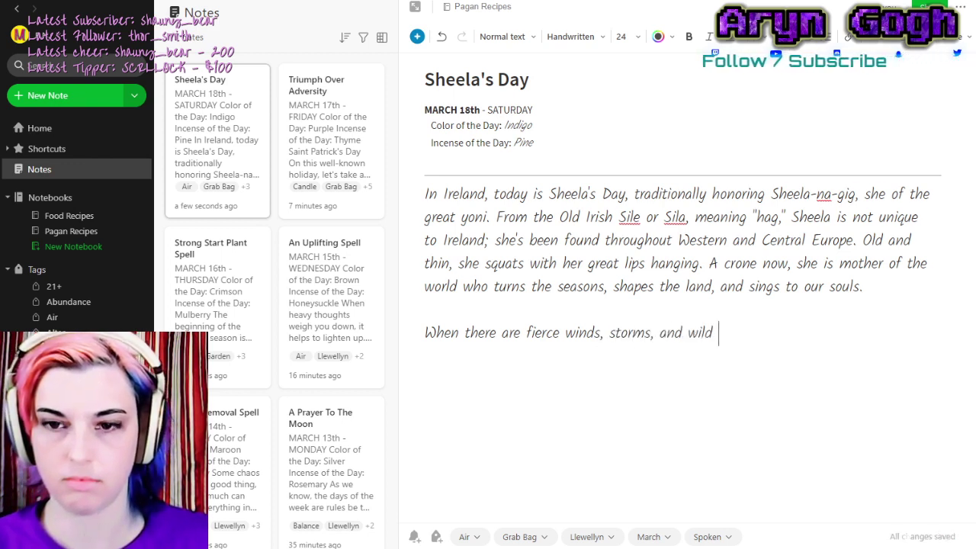
{"action": "type", "text": "weather"}
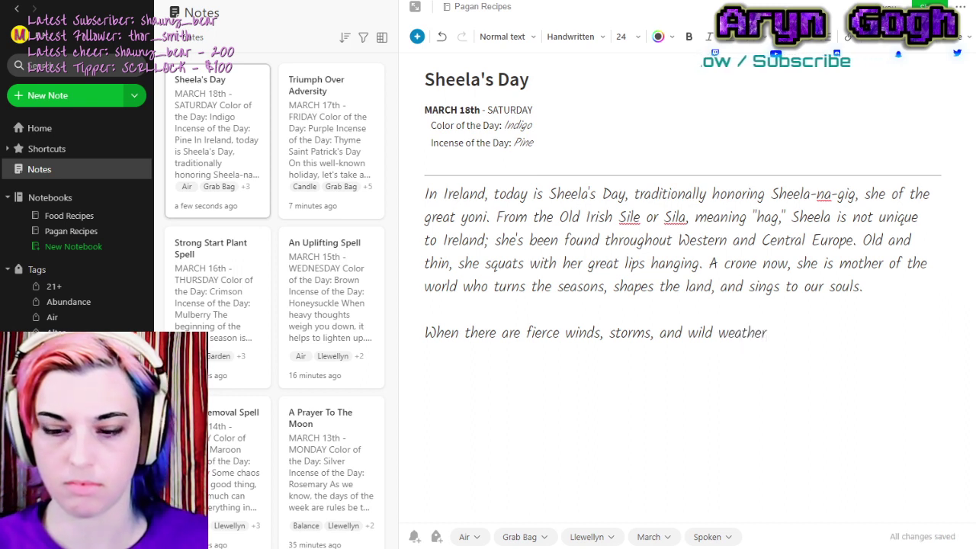
Finish the second paragraph with ", Sheela is said to be out for a walk. Come summer, she'll go to sleep on a warm rock.".
{"action": "type", "text": ", Sheela is said to be out for a walk. Come summer, she'll go to sleep ona w"}
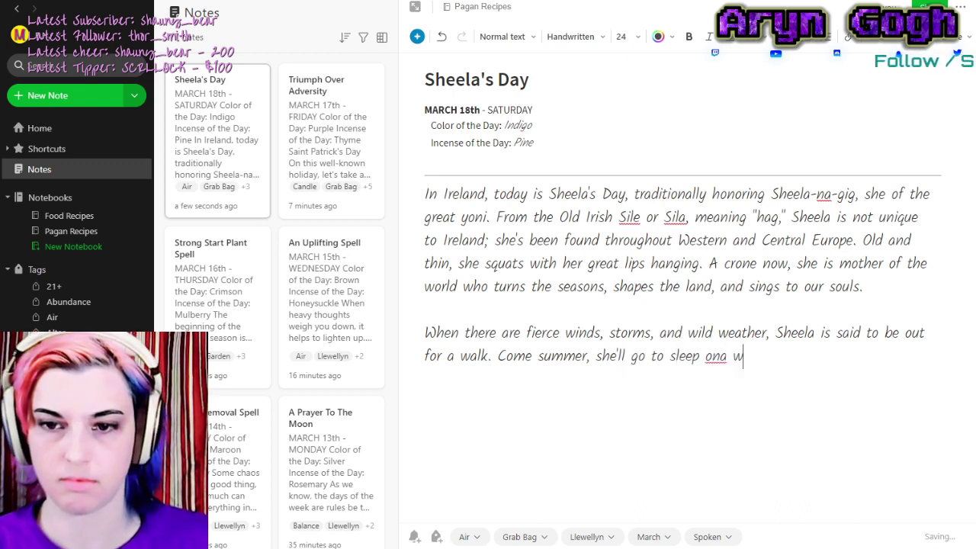
{"action": "key", "text": "BackSpace"}
{"action": "key", "text": "BackSpace"}
{"action": "key", "text": "BackSpace"}
{"action": "key", "text": "BackSpace"}
{"action": "type", "text": "n a wa"}
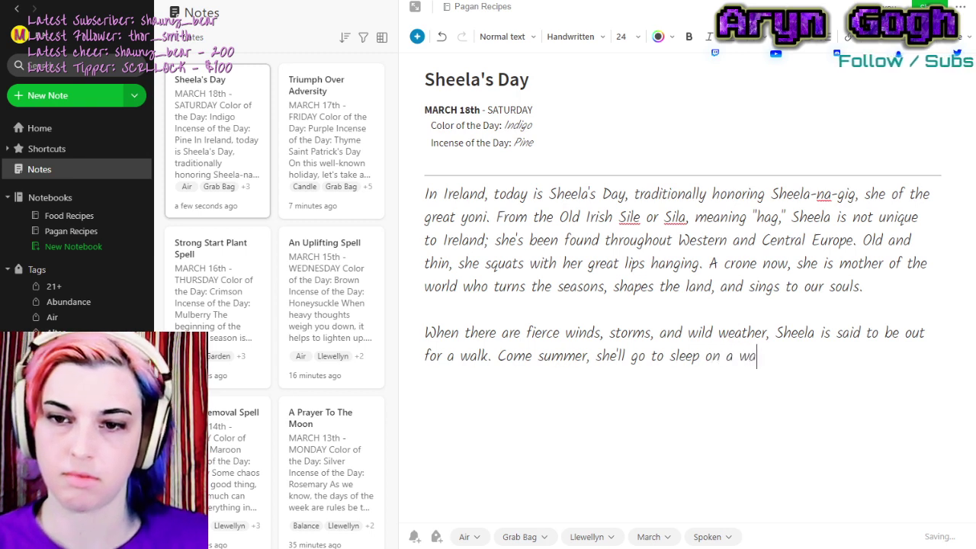
{"action": "type", "text": "rm rock"}
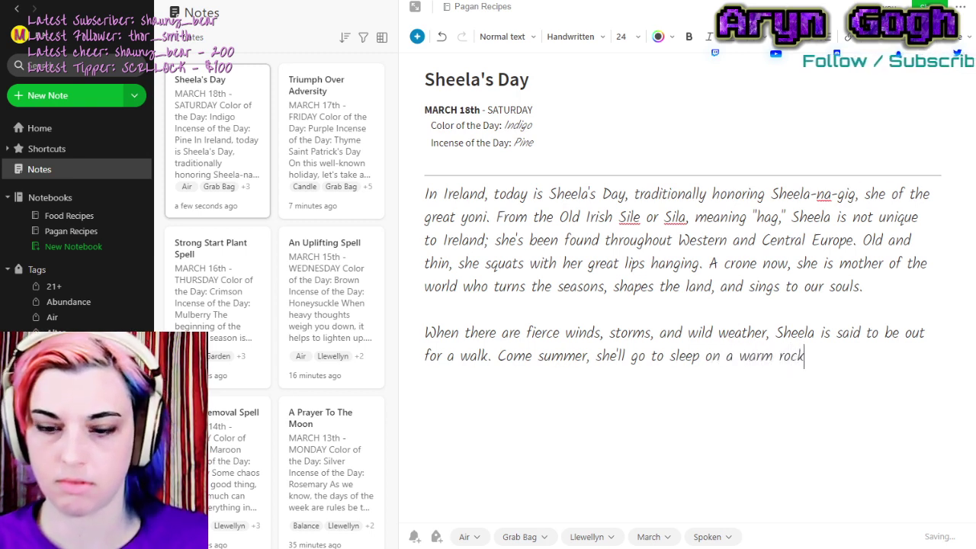
{"action": "type", "text": "."}
Start a third paragraph, after a blank line, with "Dress warmly and go out in her bluster.".
{"action": "key", "text": "Return"}
{"action": "key", "text": "Return"}
{"action": "type", "text": "Dress"}
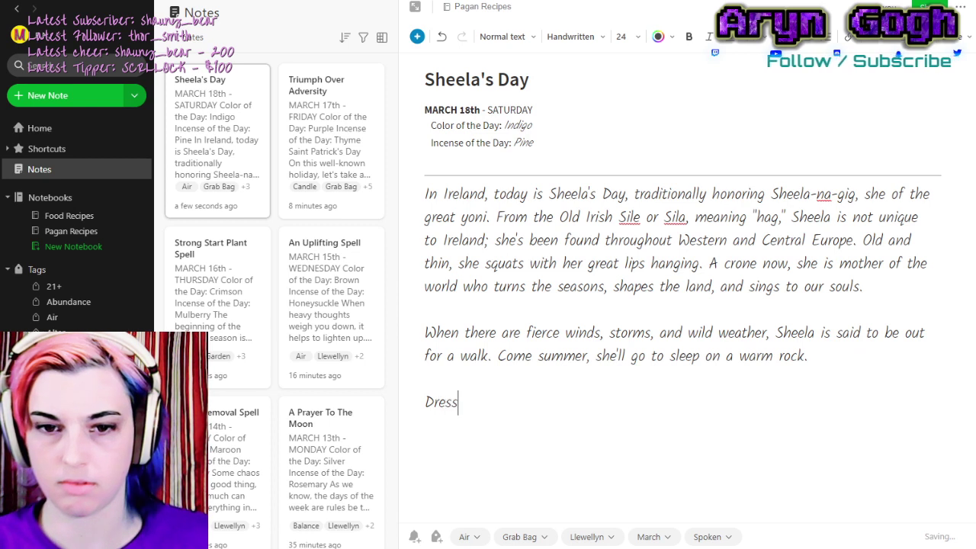
{"action": "type", "text": " warmly"}
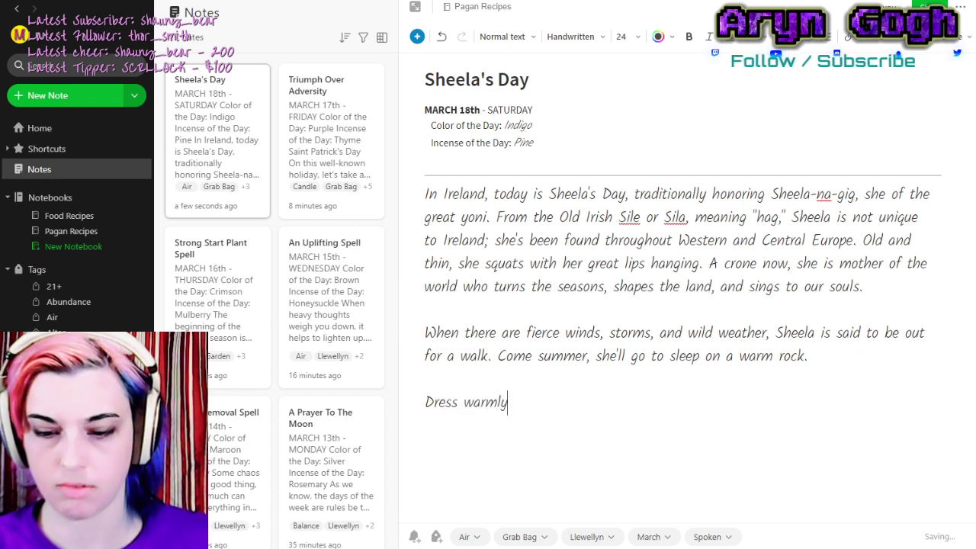
{"action": "type", "text": " and go out in her "}
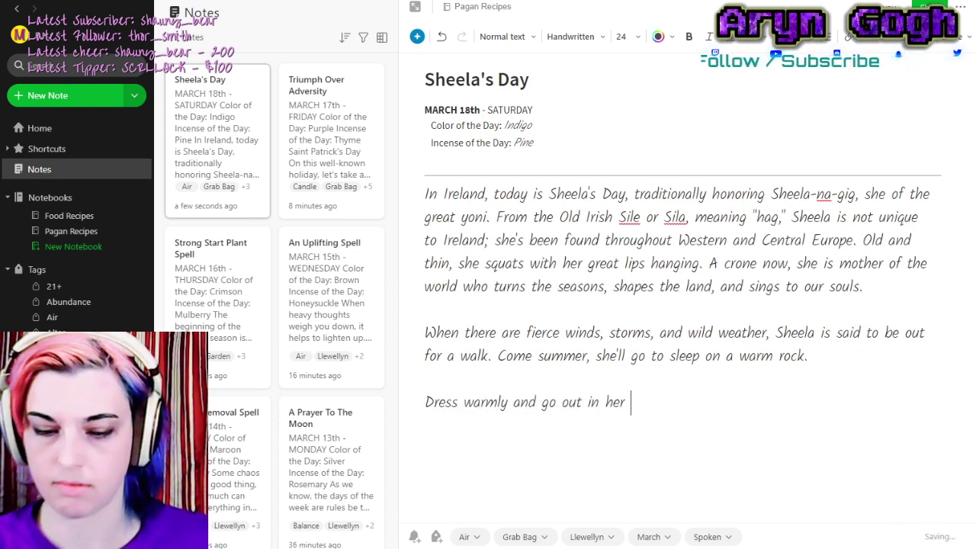
{"action": "type", "text": "bluster."}
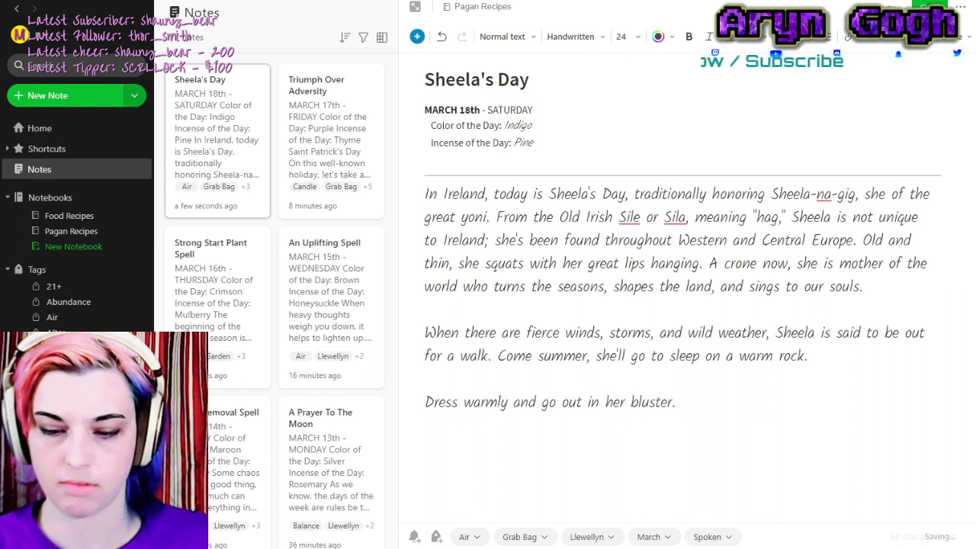
Continue the paragraph: "Turn your face into the wind or the blowing rain or snow, and see Sheela with her long white hair flowing. Whisper:".
{"action": "type", "text": " Turn your face"}
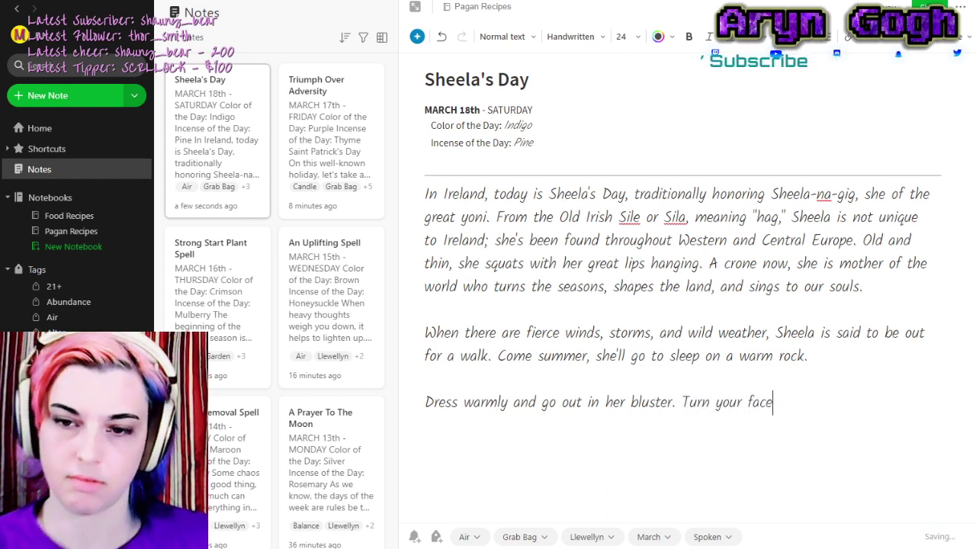
{"action": "type", "text": " into the wind or the blowing rain or snow, and see Sheela with her long white hair"}
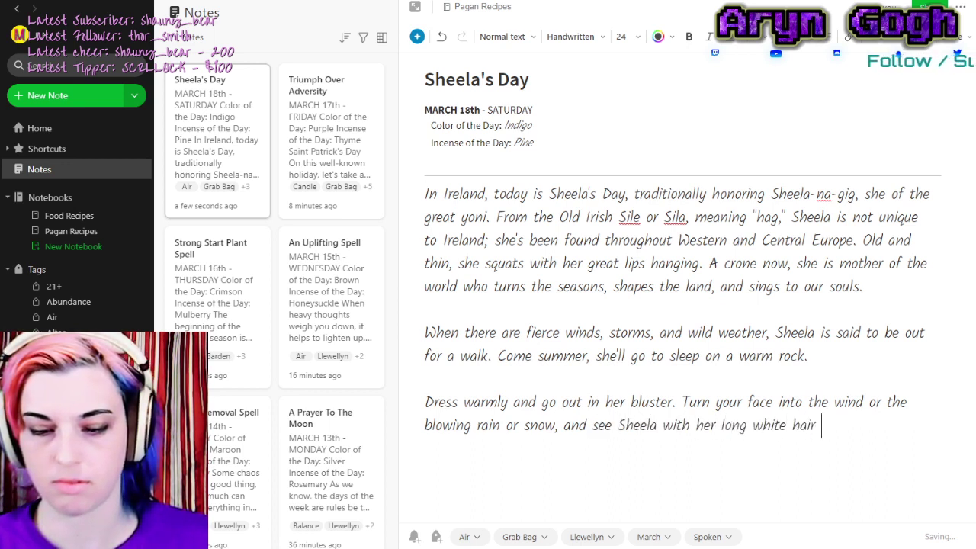
{"action": "type", "text": "flowe"}
{"action": "key", "text": "BackSpace"}
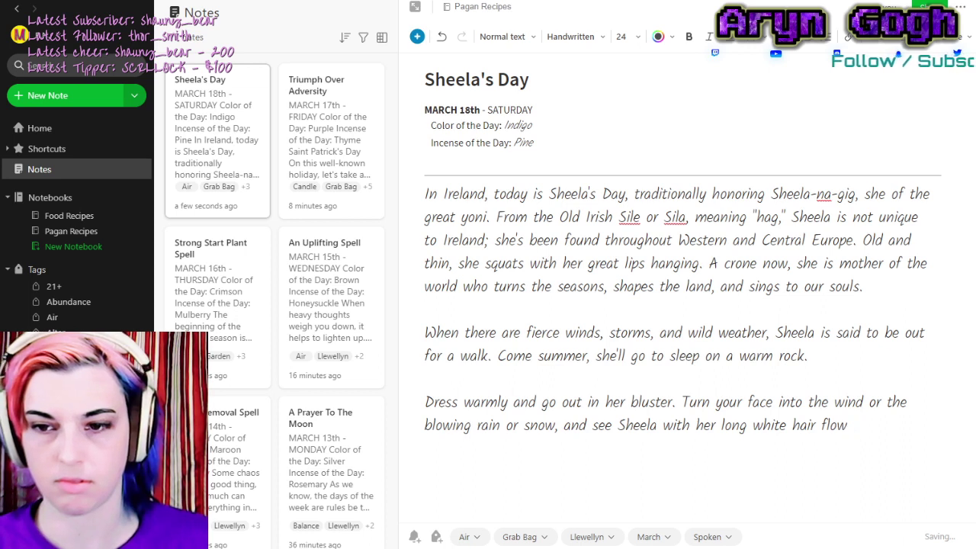
{"action": "type", "text": "ing. Sh"}
{"action": "key", "text": "BackSpace"}
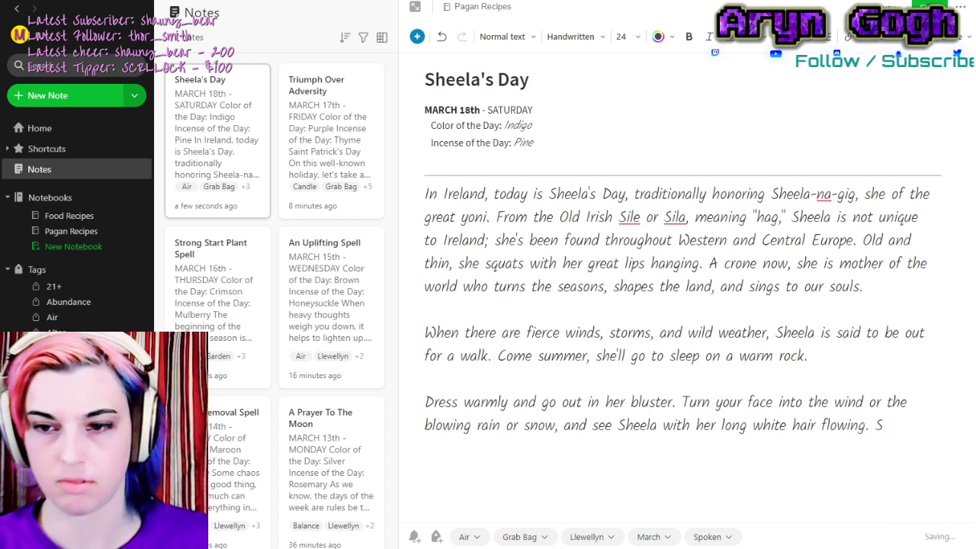
{"action": "key", "text": "BackSpace"}
{"action": "type", "text": "Whisper:"}
{"action": "key", "text": "Return"}
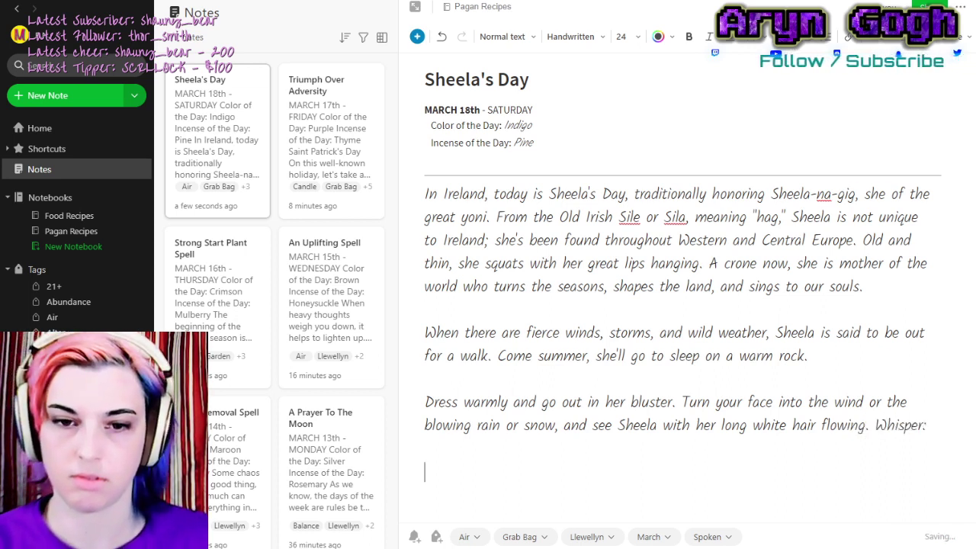
Add the indented italic chant on two lines: "Old Hag, creator of this wonderful world, thanks for the howling winter." and "Time for you to rest.".
{"action": "key", "text": "Tab"}
{"action": "key", "text": "ctrl+i"}
{"action": "type", "text": "Old"}
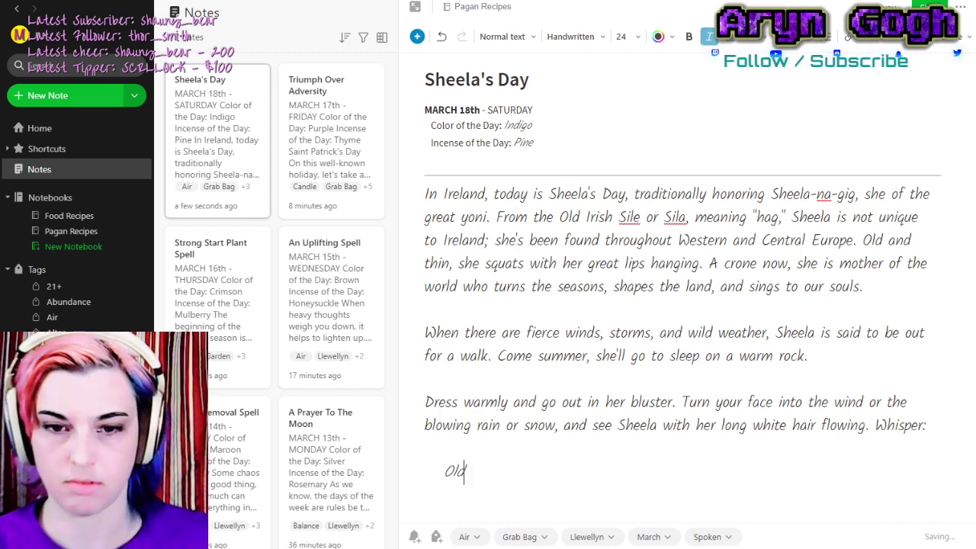
{"action": "type", "text": " Hag, "}
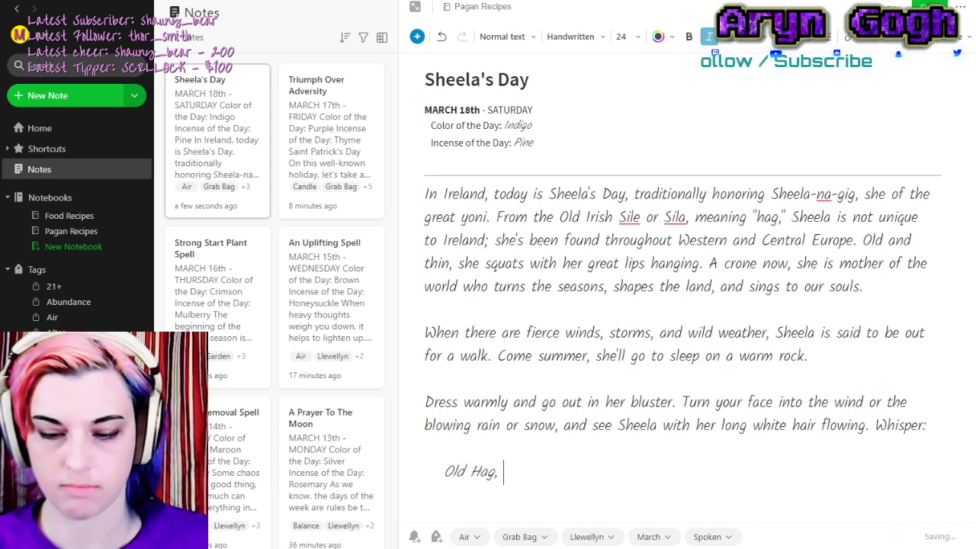
{"action": "type", "text": "creator of th"}
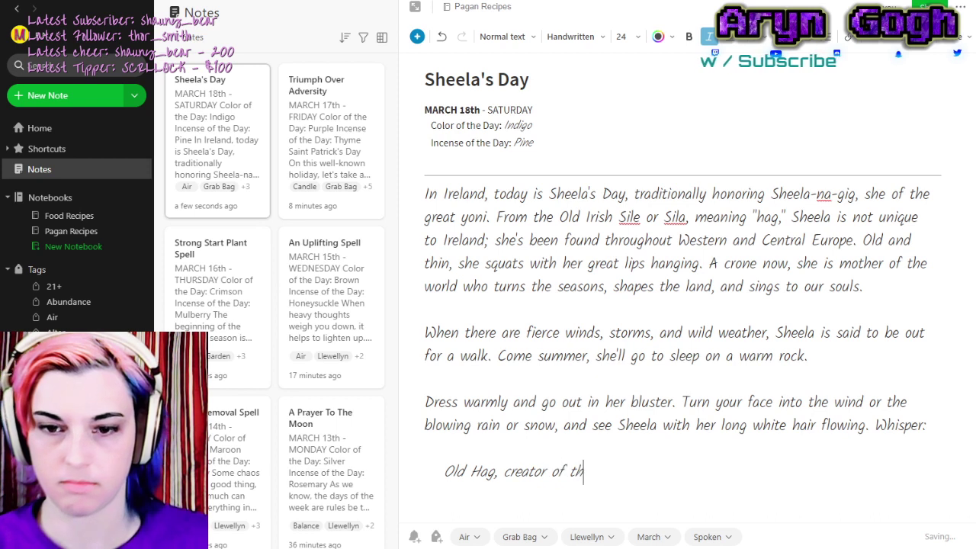
{"action": "type", "text": "is wonderful "}
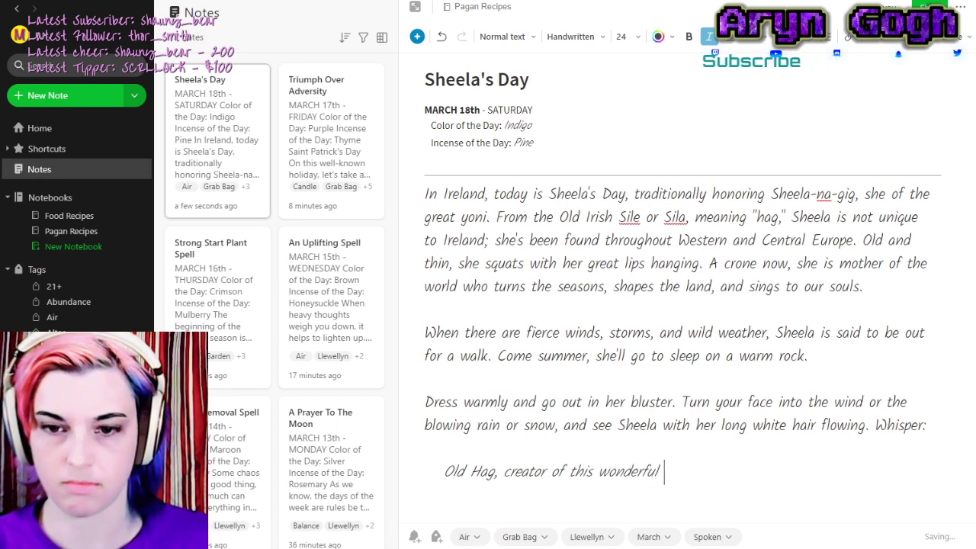
{"action": "type", "text": "wor"}
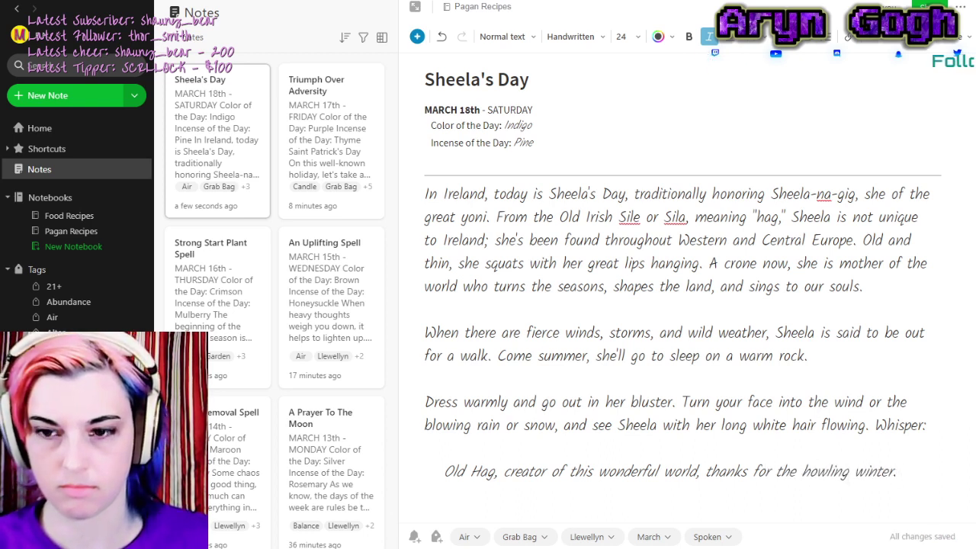
{"action": "key", "text": "Return"}
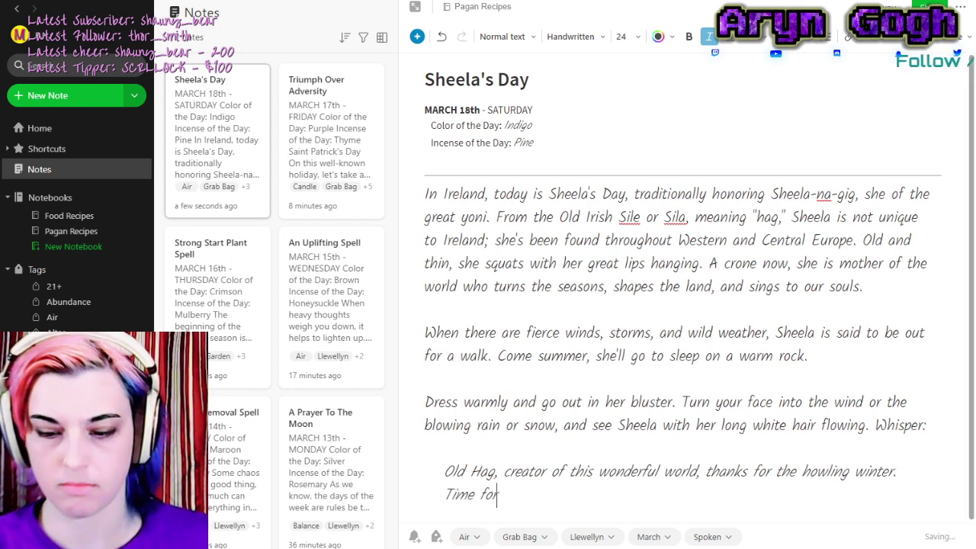
{"action": "type", "text": "Time for you to rest."}
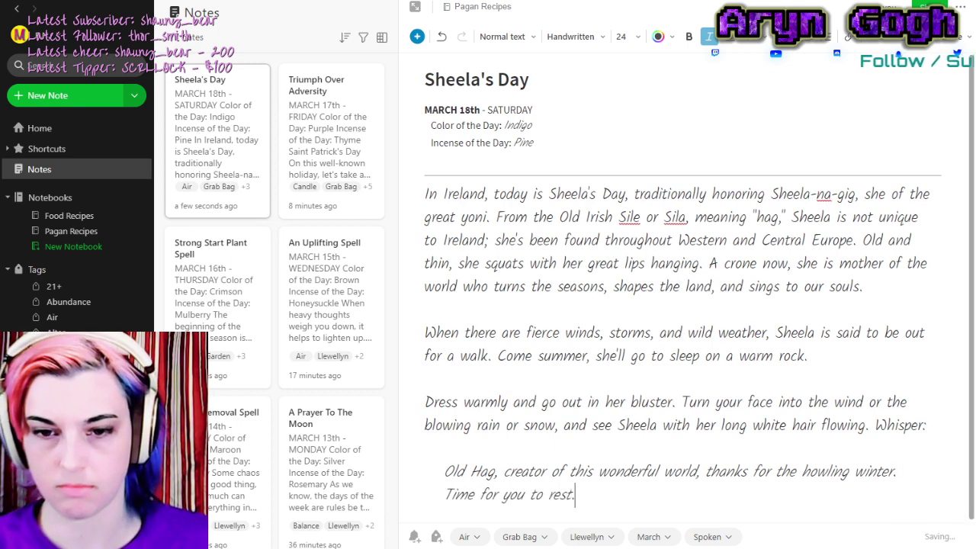
Add the closing line "Go home and toast Sheela's creations." below the chant, unindented and without italics.
{"action": "key", "text": "Return"}
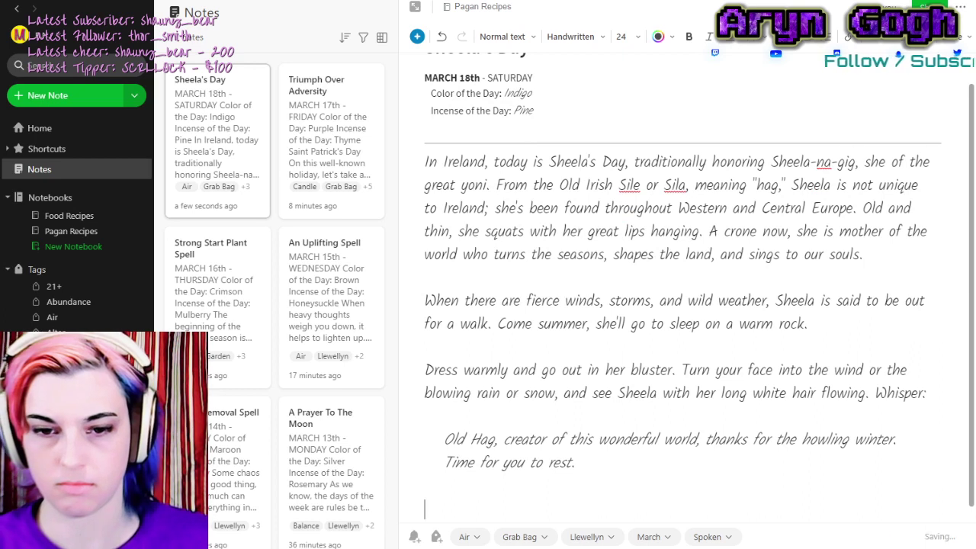
{"action": "type", "text": "Go ho"}
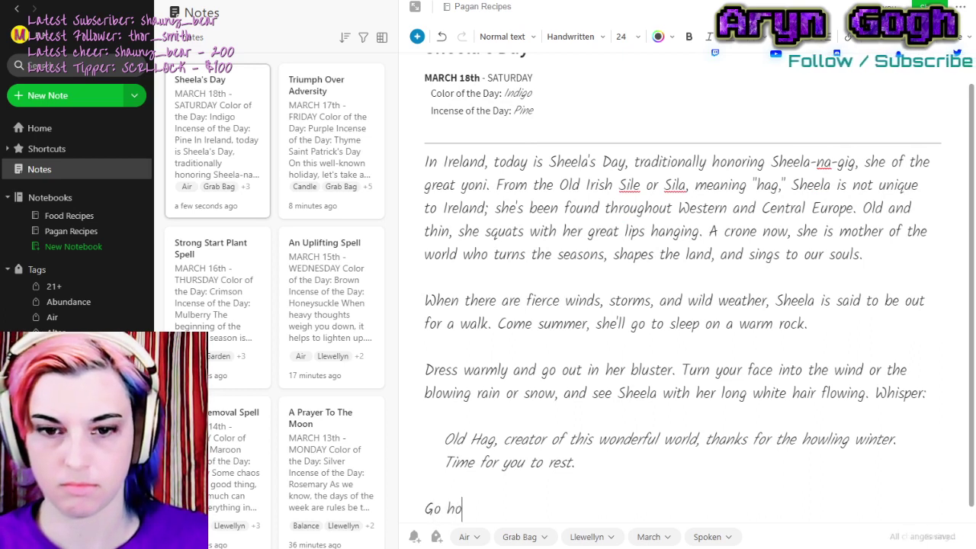
{"action": "type", "text": "me and to"}
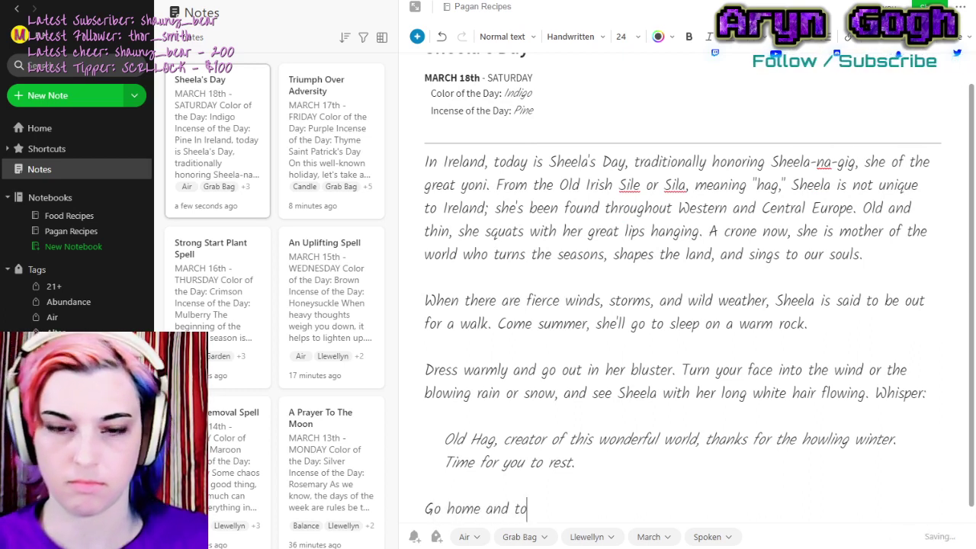
{"action": "type", "text": "ast Shee"}
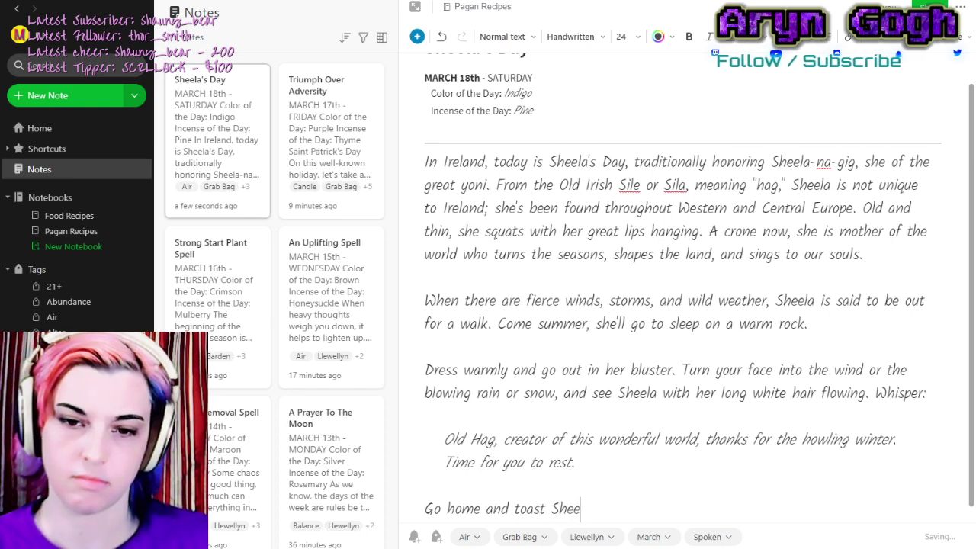
{"action": "type", "text": "la's creations."}
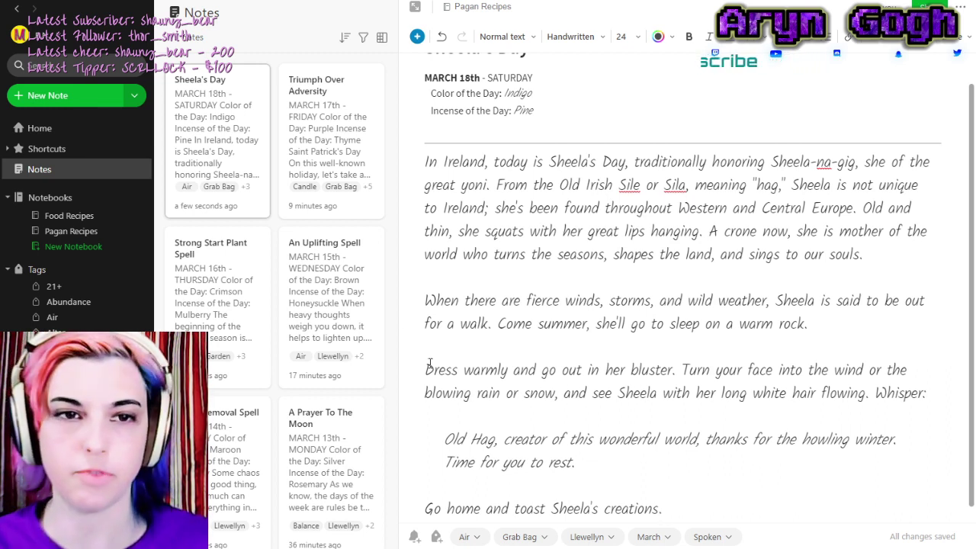
Duplicate the "Sheela's Day" note and retitle the copy "Keeping Spiritually Healthy".
{"action": "left_click", "coordinate": [241, 225]}
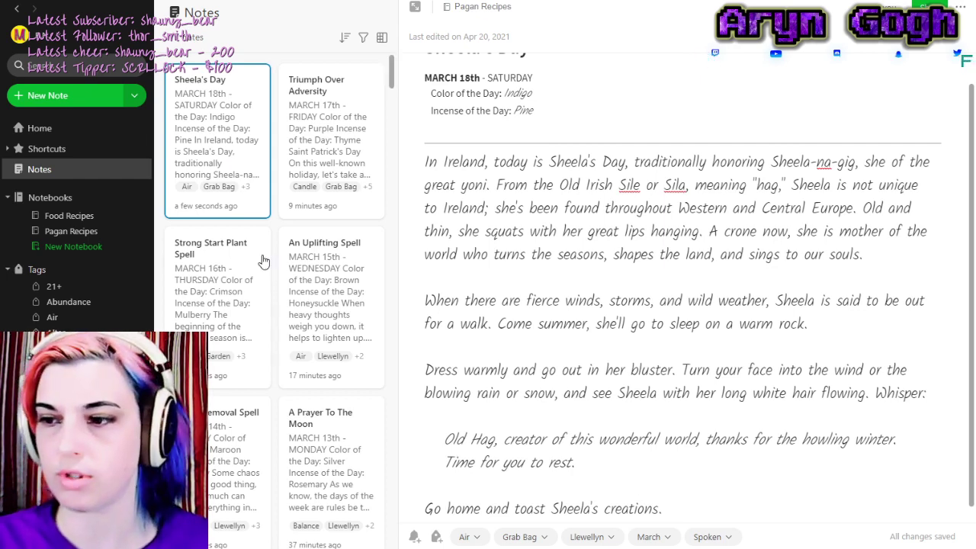
{"action": "left_click", "coordinate": [244, 176]}
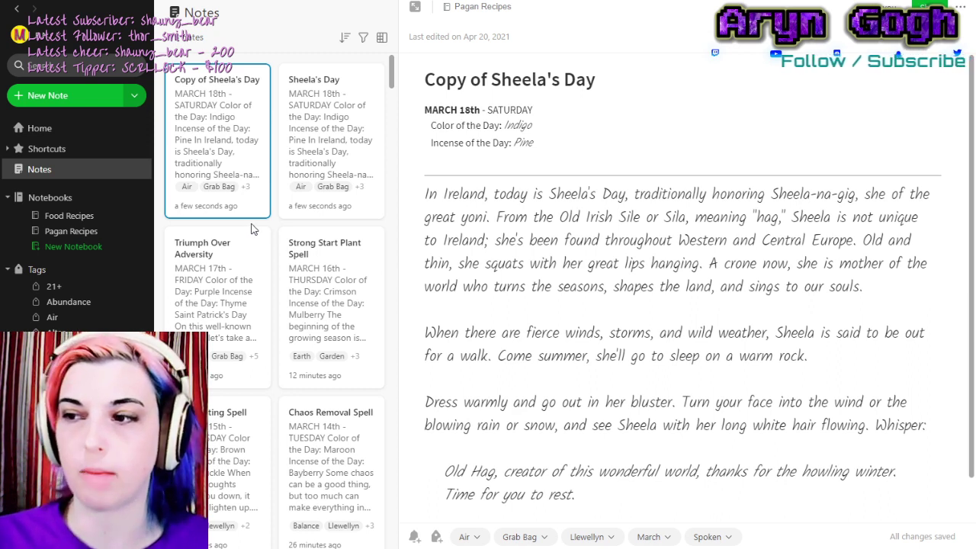
{"action": "left_click", "coordinate": [425, 82]}
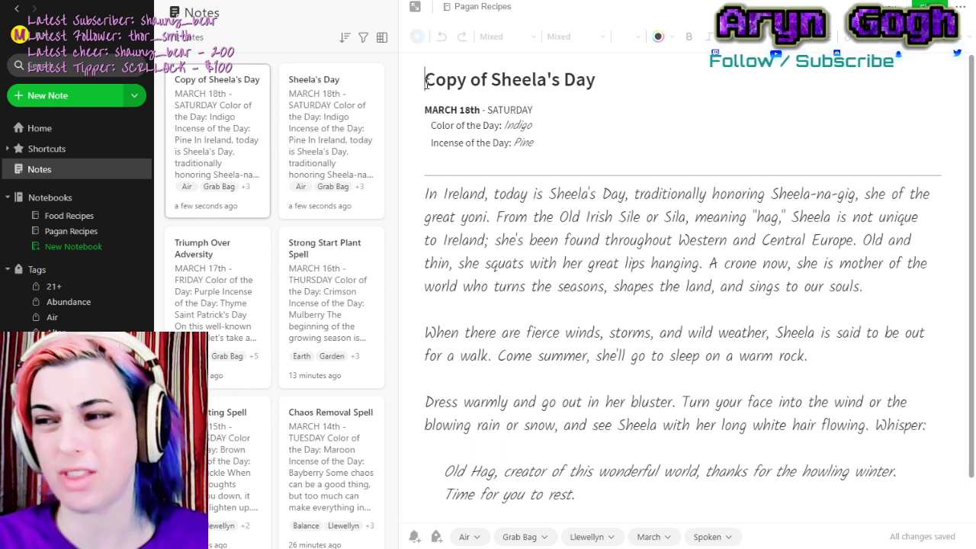
{"action": "left_click_drag", "start_coordinate": [426, 85], "coordinate": [659, 70]}
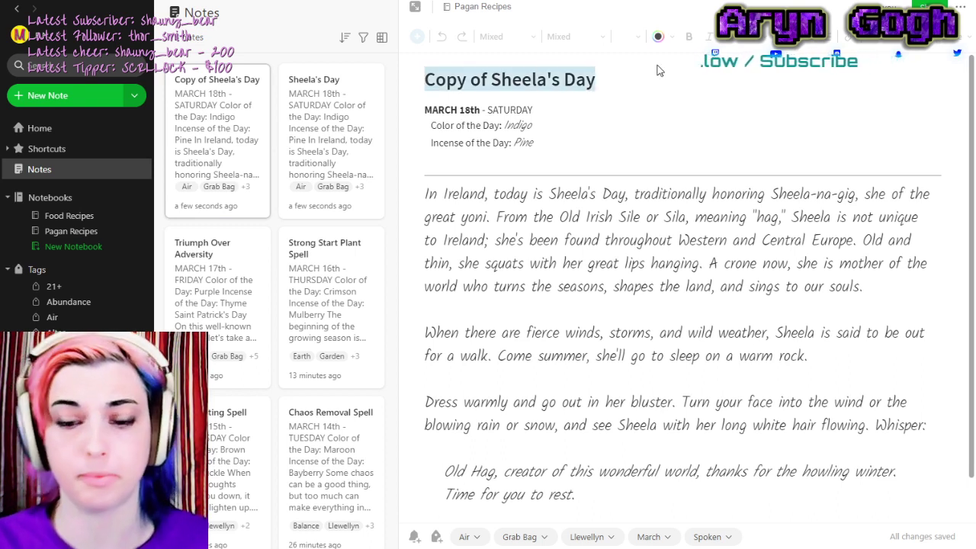
{"action": "type", "text": "K"}
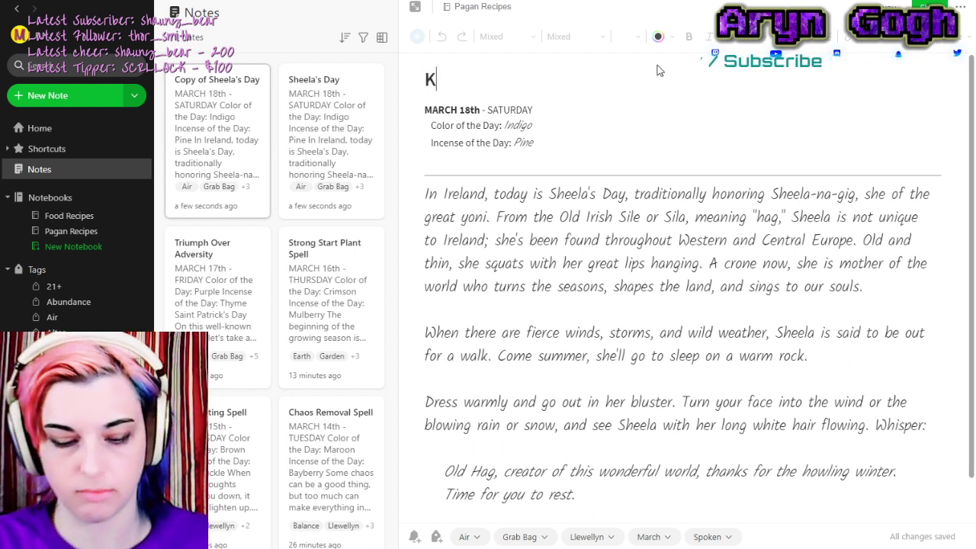
{"action": "type", "text": "eeping Spiritually healt"}
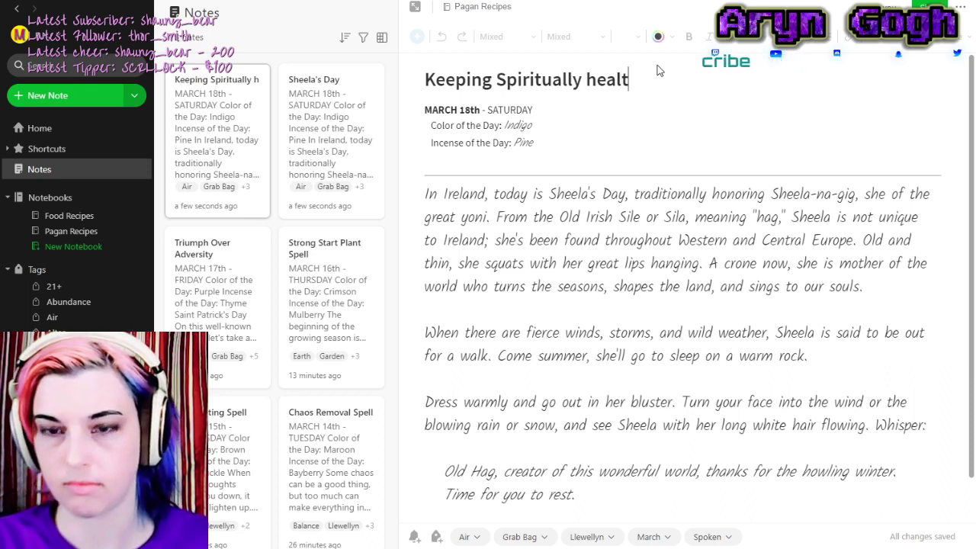
{"action": "type", "text": "h"}
{"action": "key", "text": "BackSpace"}
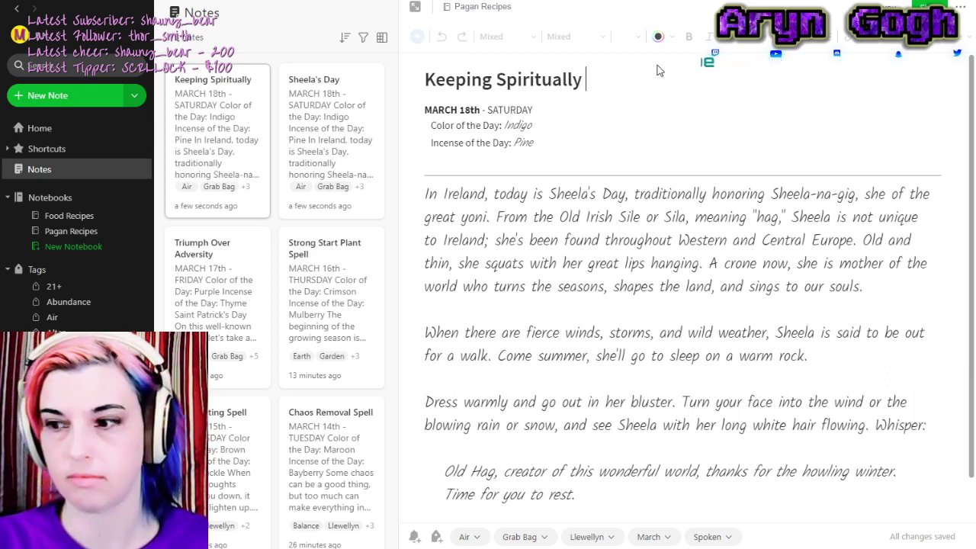
{"action": "type", "text": "thy"}
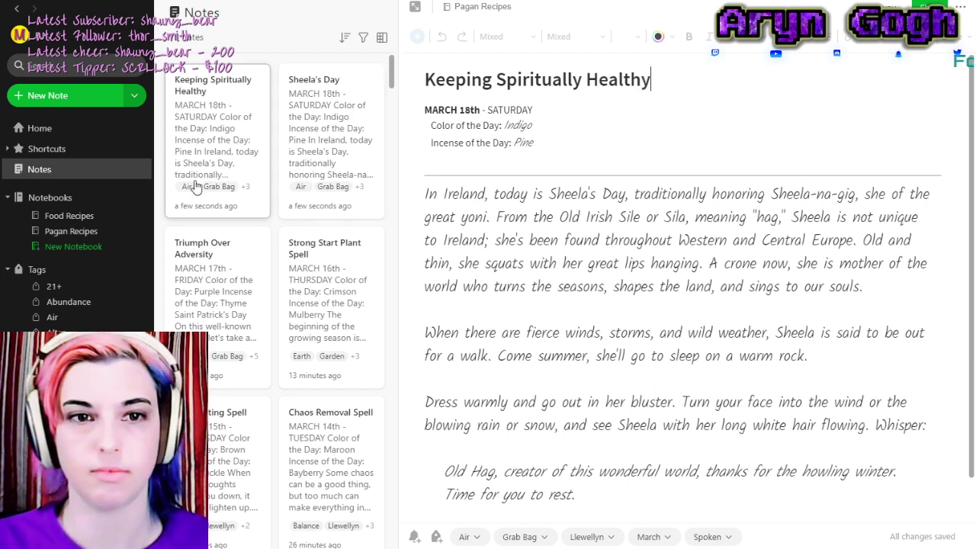
Remove the Air, Grab Bag and Spoken tags from the new note, add Health / Healing and Relationship, and save the tags.
{"action": "left_click", "coordinate": [197, 185]}
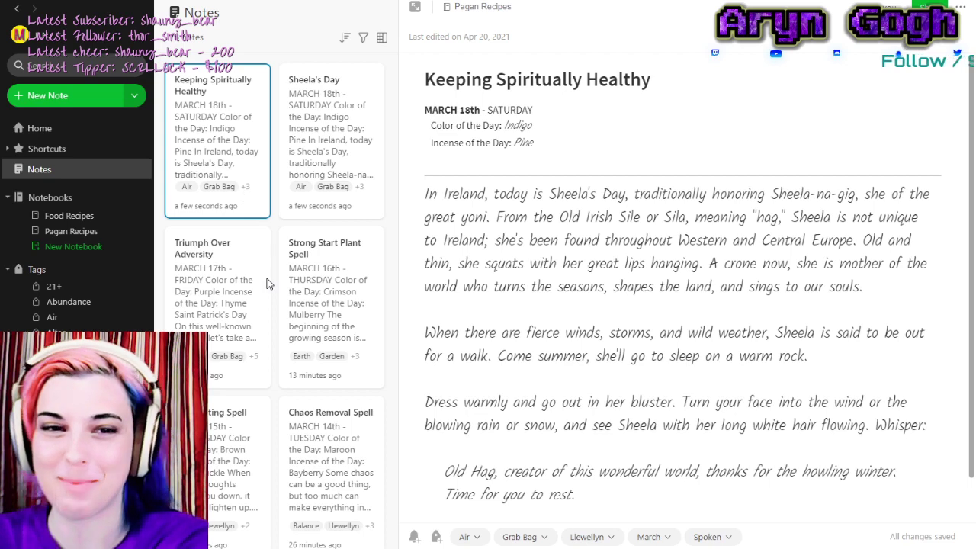
{"action": "key", "text": "ctrl+alt+t"}
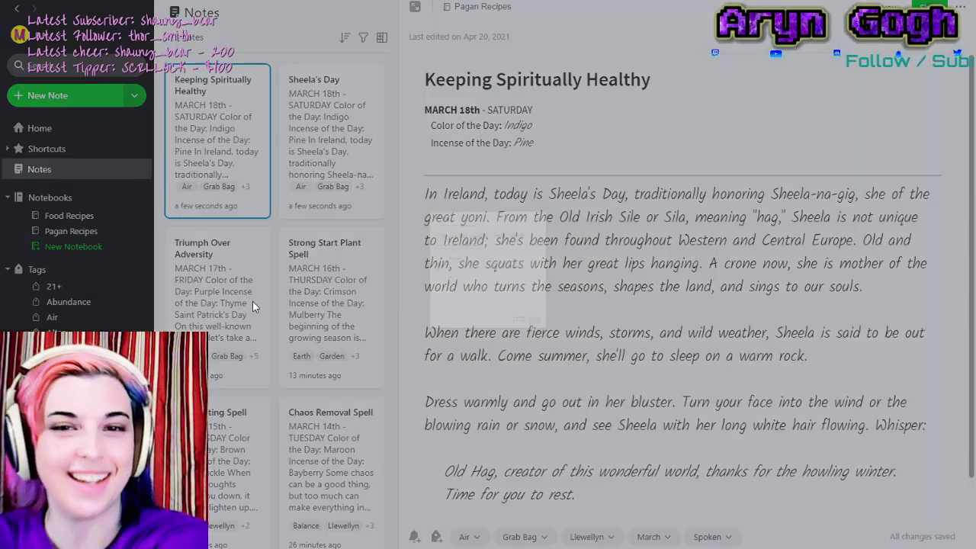
{"action": "left_click", "coordinate": [340, 156]}
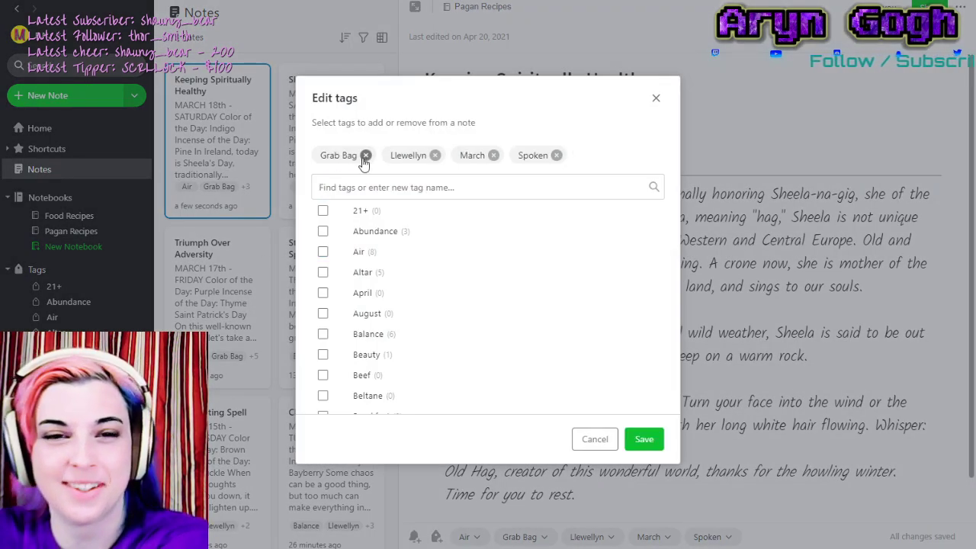
{"action": "left_click", "coordinate": [365, 155]}
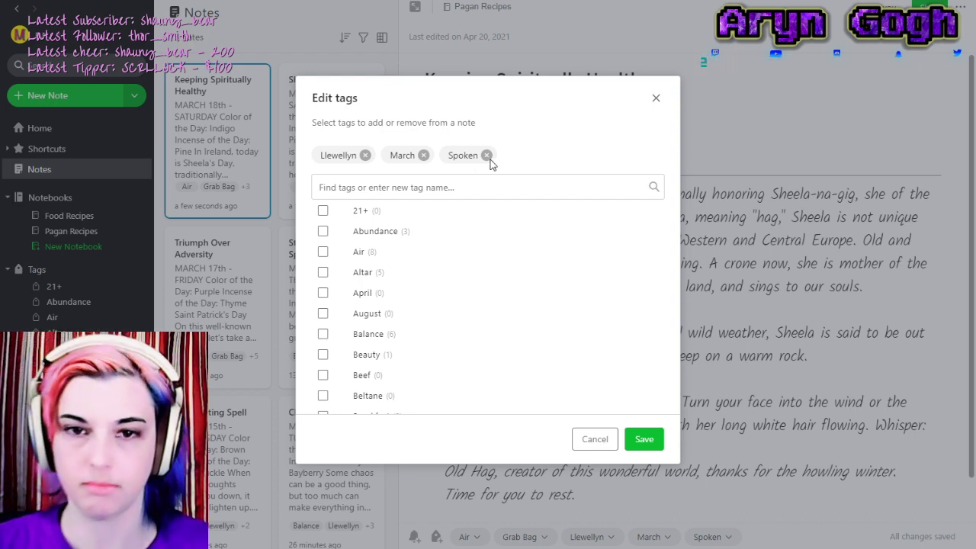
{"action": "left_click", "coordinate": [449, 193]}
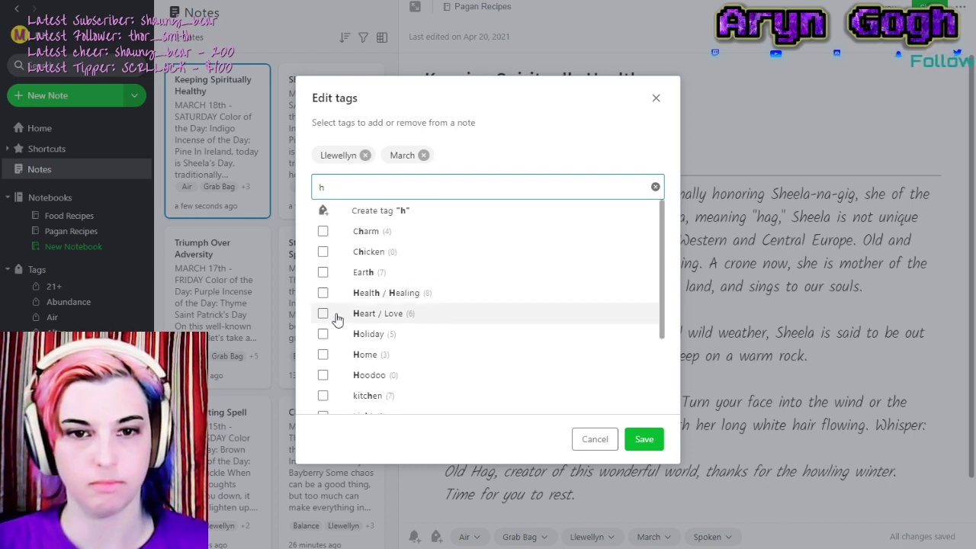
{"action": "left_click", "coordinate": [323, 293]}
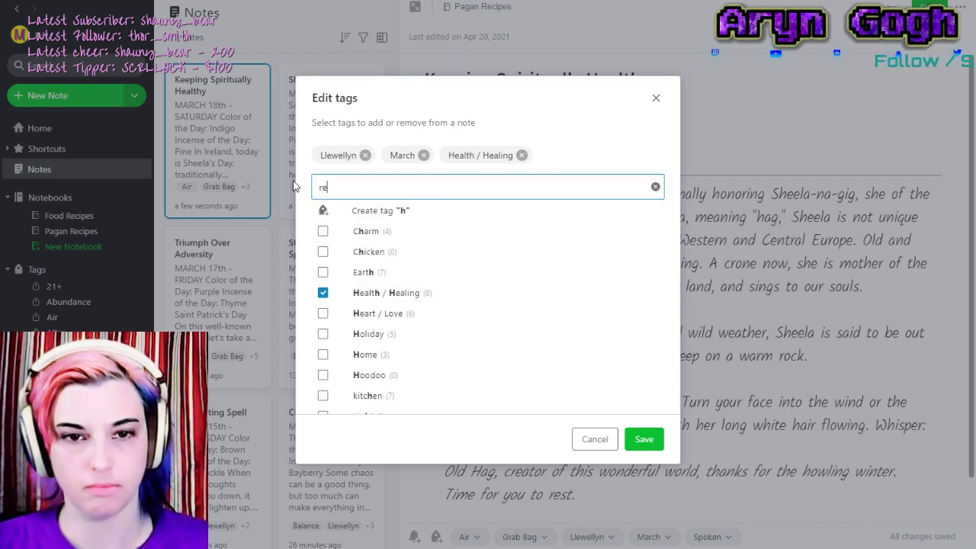
{"action": "type", "text": "re"}
{"action": "left_click", "coordinate": [323, 292]}
{"action": "left_click", "coordinate": [643, 439]}
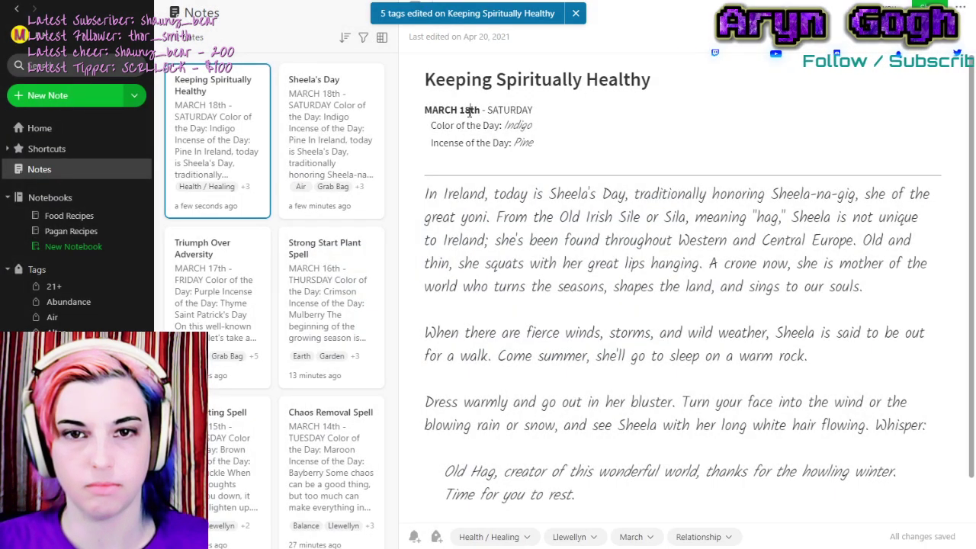
Change the date line of the note to "MARCH 19th - SUNDAY".
{"action": "left_click", "coordinate": [470, 111]}
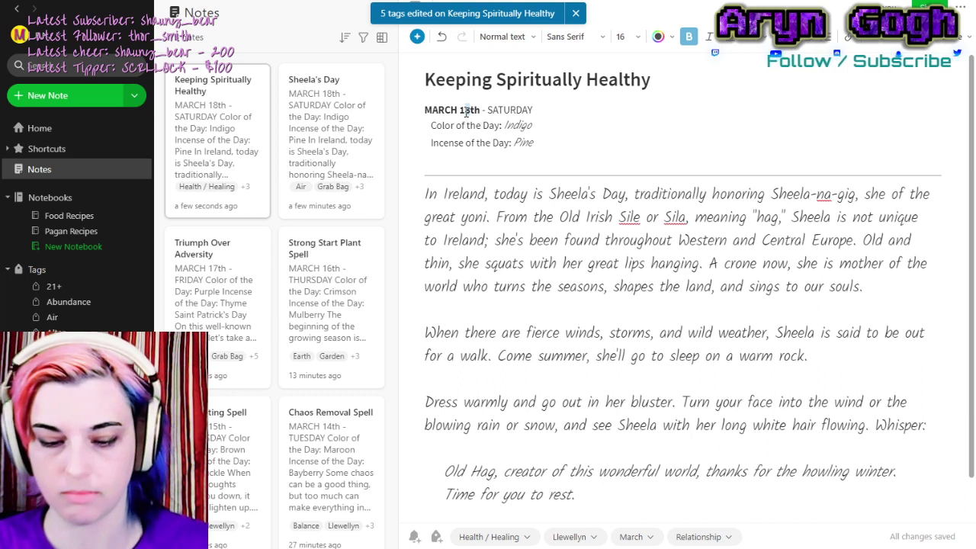
{"action": "key", "text": "BackSpace"}
{"action": "type", "text": "9"}
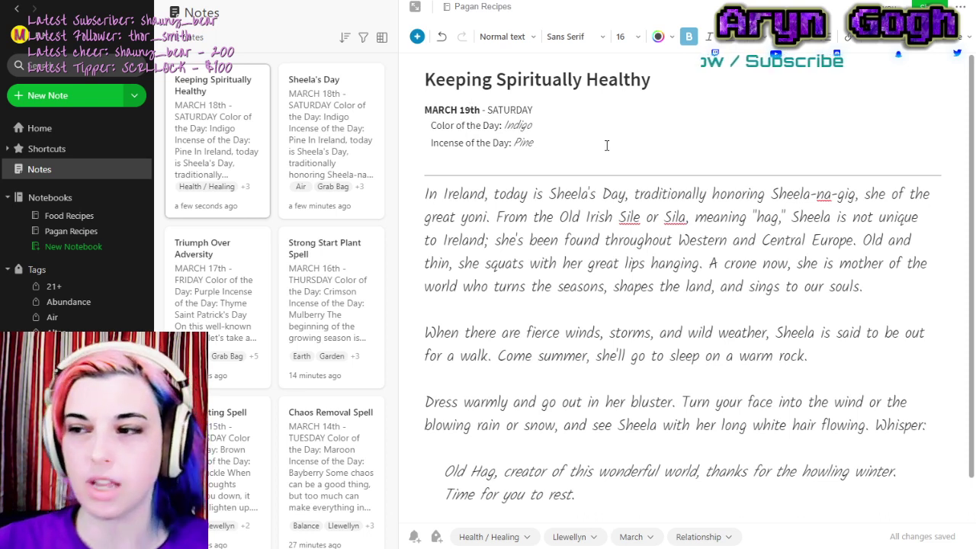
{"action": "left_click_drag", "start_coordinate": [488, 110], "coordinate": [514, 106]}
{"action": "type", "text": "UN"}
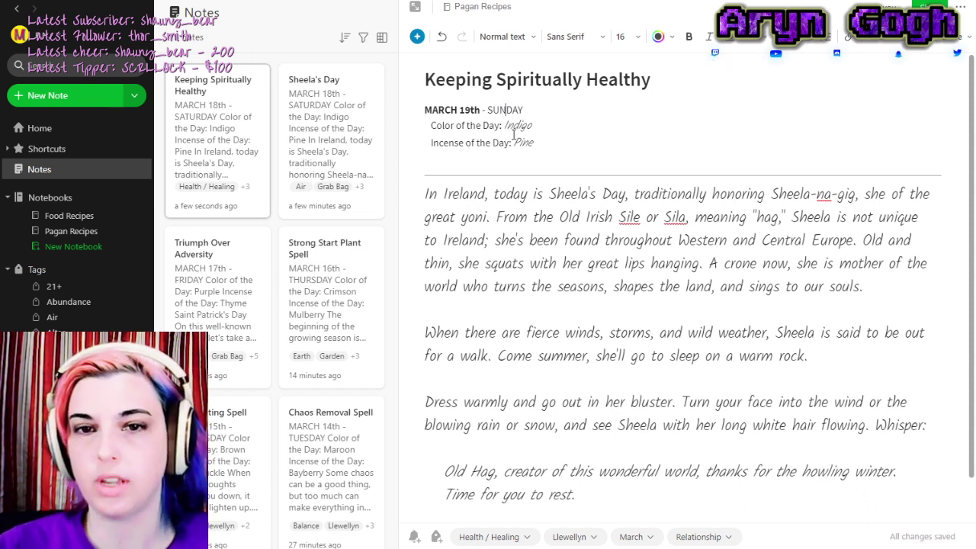
Set the Color of the Day to "Yellow" and the Incense of the Day to "Marigold".
{"action": "left_click_drag", "start_coordinate": [503, 125], "coordinate": [536, 129]}
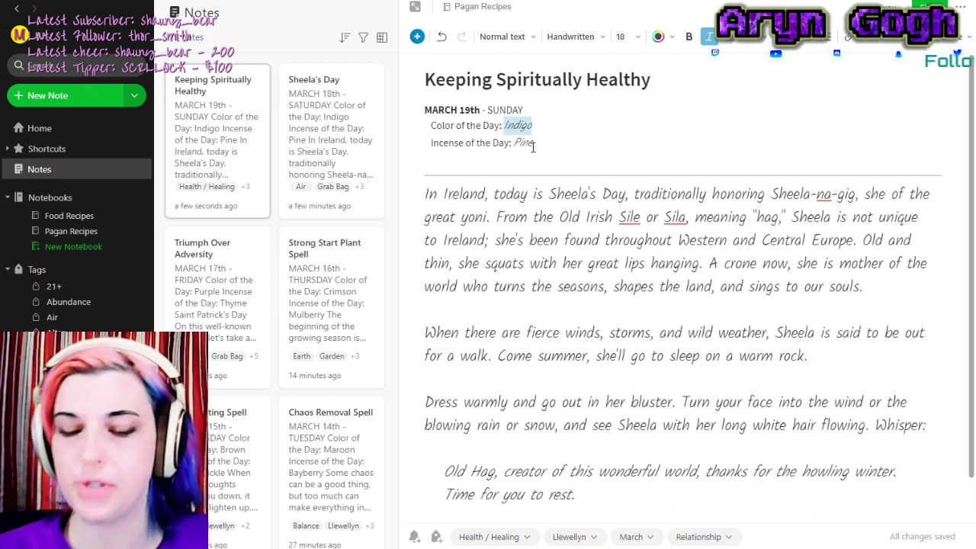
{"action": "type", "text": "Y"}
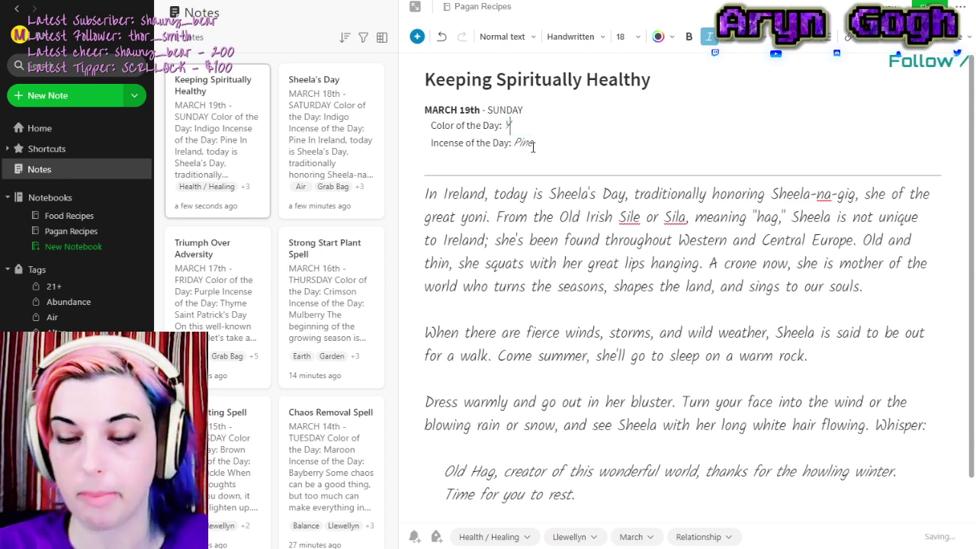
{"action": "type", "text": "ellow"}
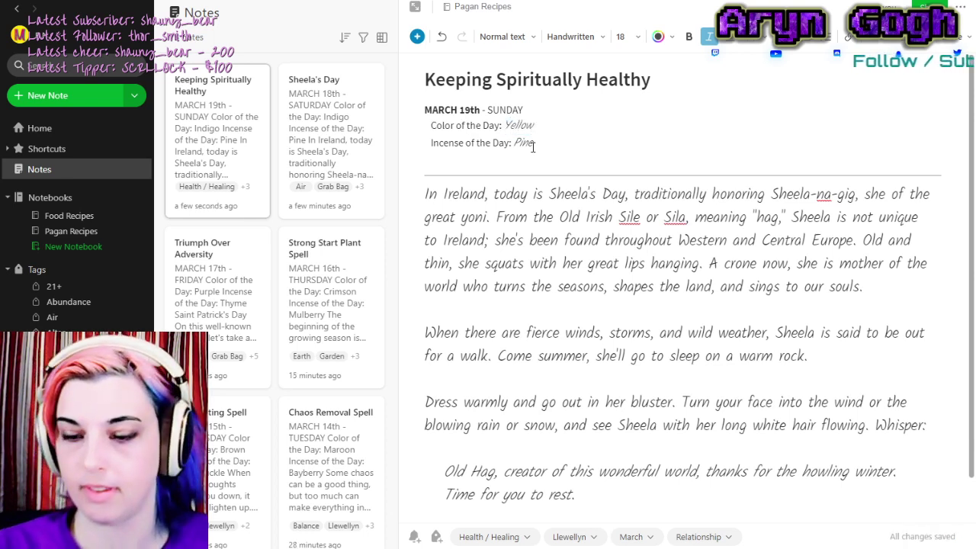
{"action": "double_click", "coordinate": [528, 143]}
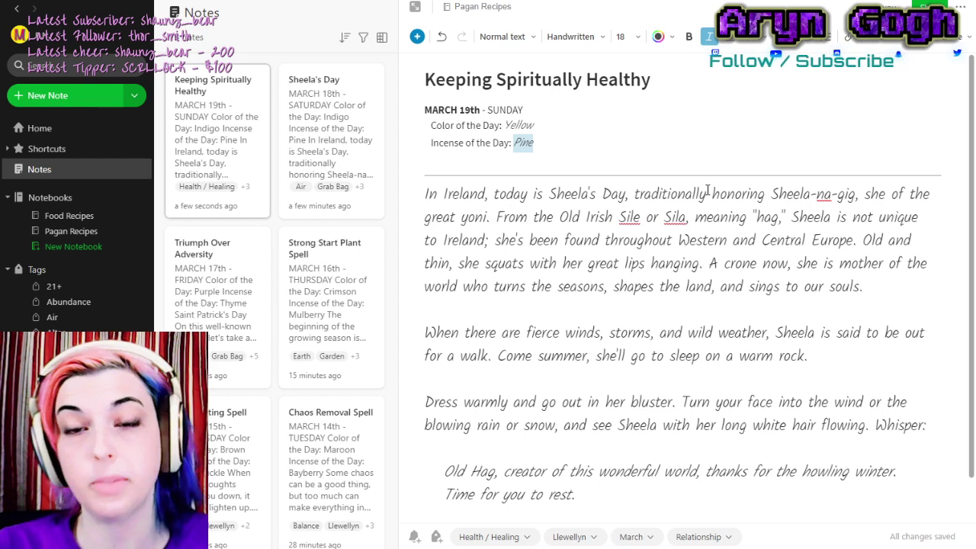
{"action": "type", "text": "Marigold"}
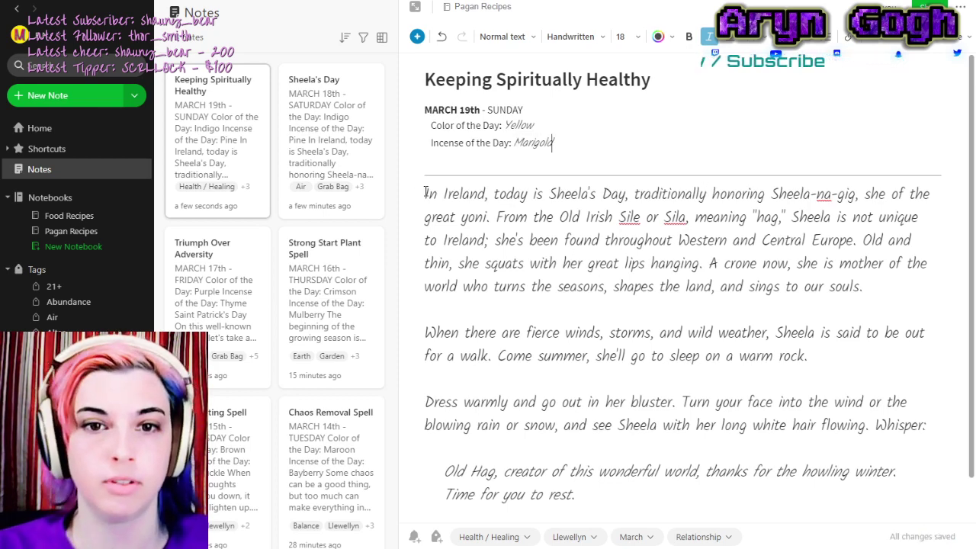
Replace the entire copied body text below the divider with the opening words "Your spiritual health is just as".
{"action": "left_click_drag", "start_coordinate": [424, 194], "coordinate": [663, 519]}
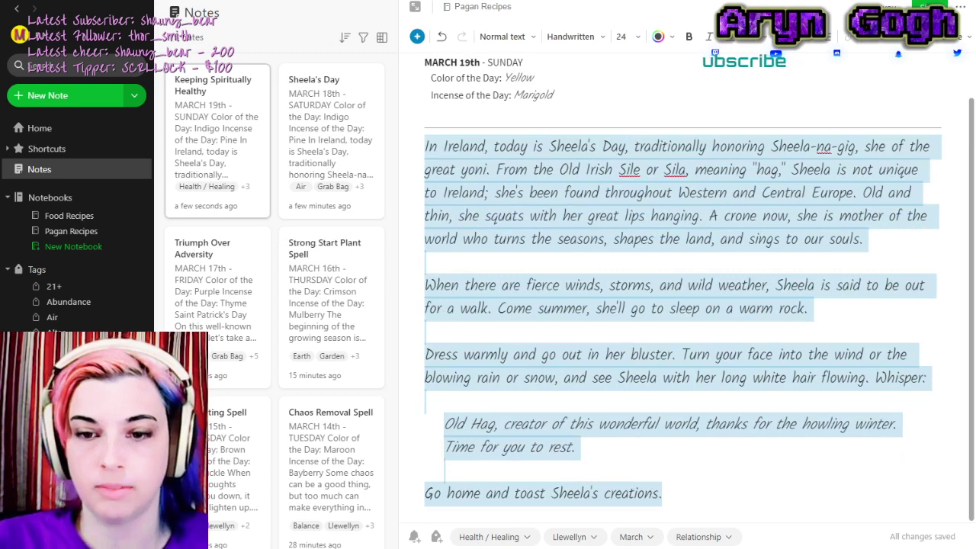
{"action": "key", "text": "BackSpace"}
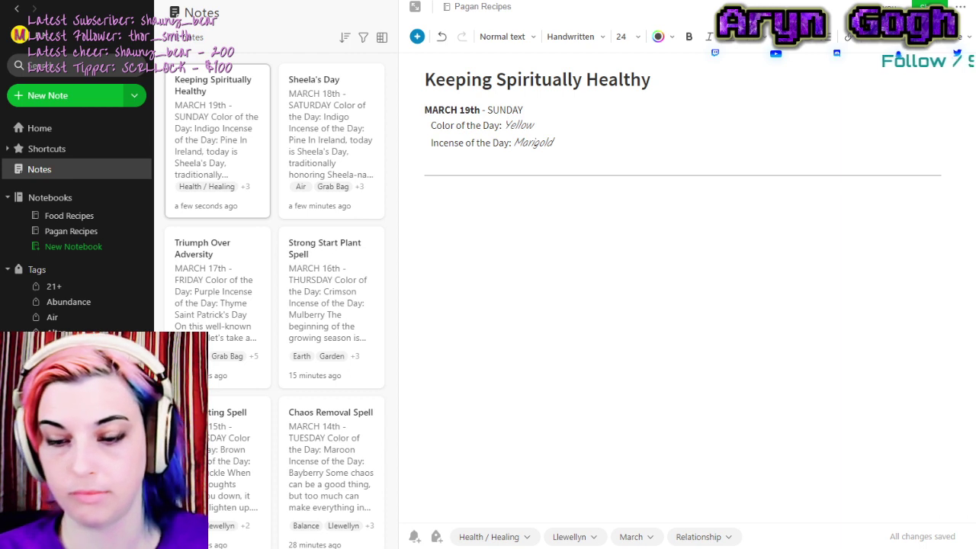
{"action": "type", "text": "Your s"}
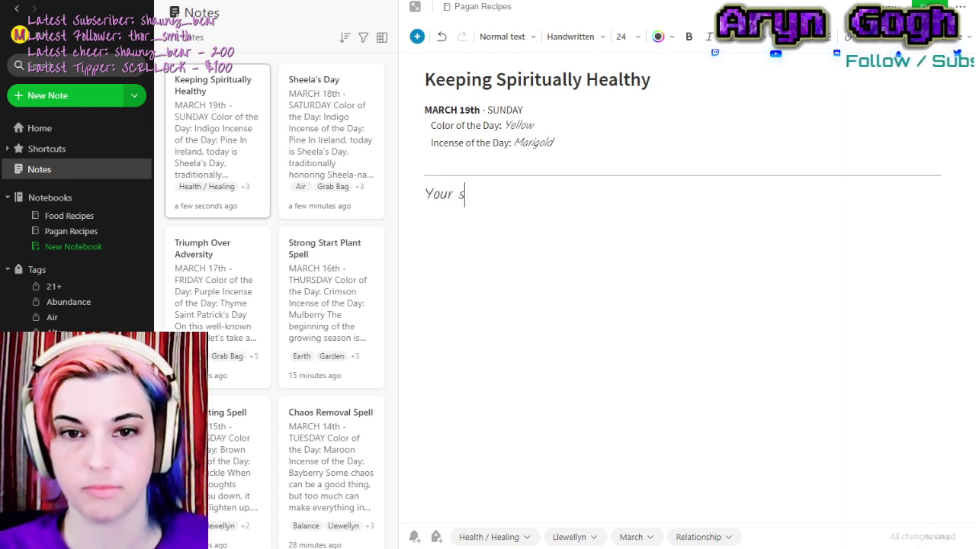
{"action": "type", "text": "piritual health"}
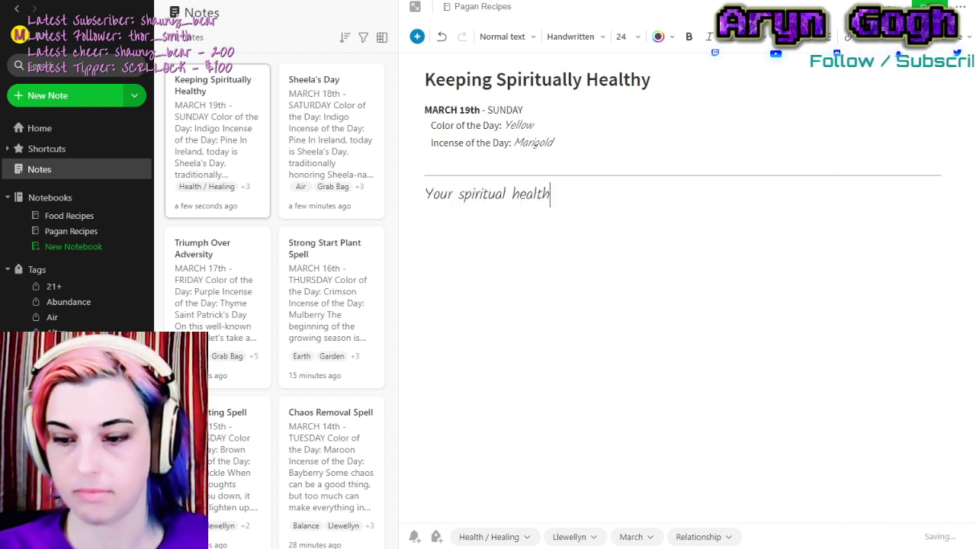
{"action": "type", "text": " is just as inmp"}
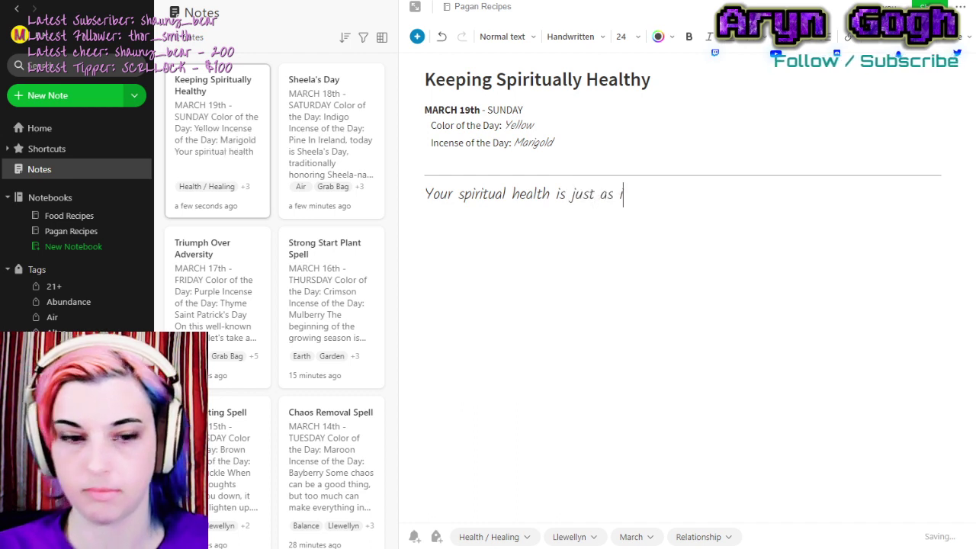
{"action": "key", "text": "BackSpace"}
{"action": "key", "text": "BackSpace"}
{"action": "key", "text": "BackSpace"}
{"action": "key", "text": "BackSpace"}
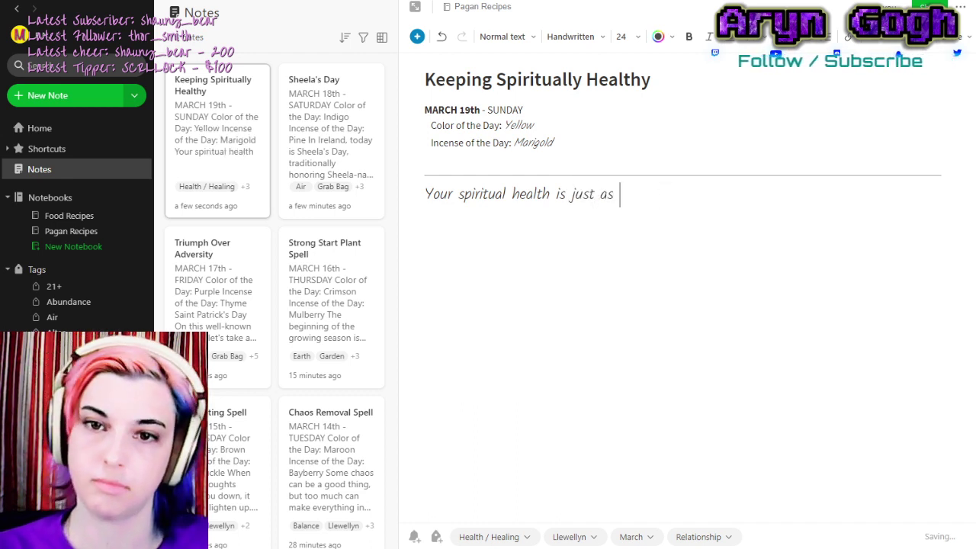
Continue the opening sentence with "important as your mental and physical health." and begin the following one with "Winter tends to isolate people".
{"action": "type", "text": "important as y"}
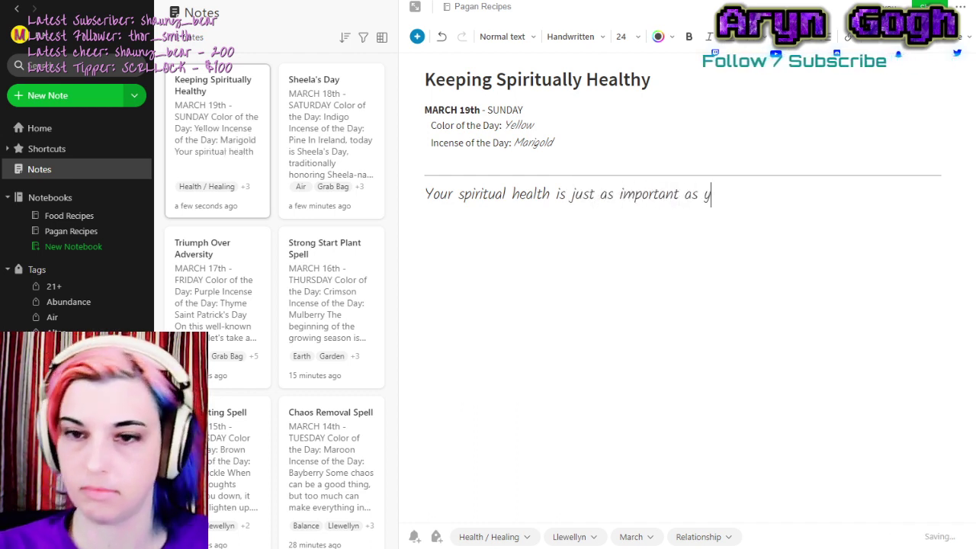
{"action": "type", "text": "our ment"}
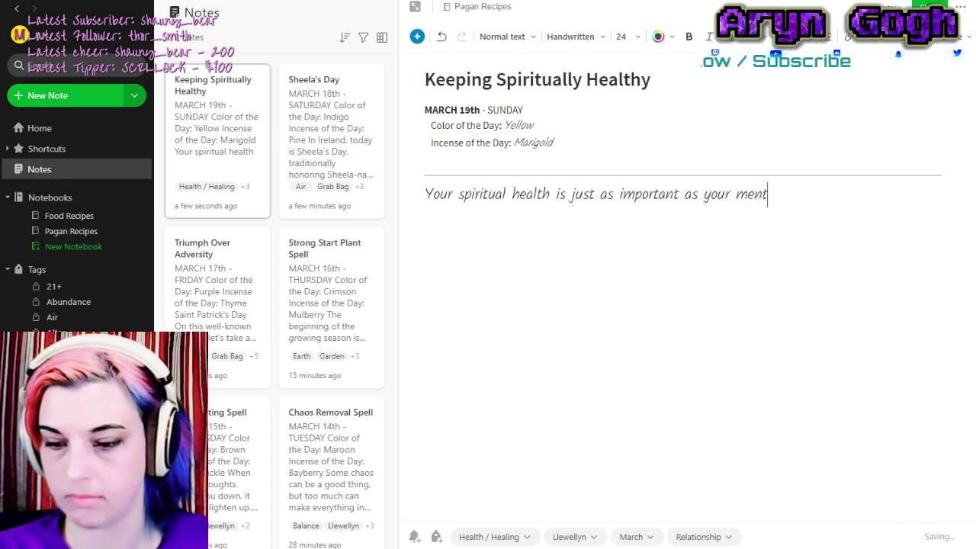
{"action": "type", "text": "al and physical he"}
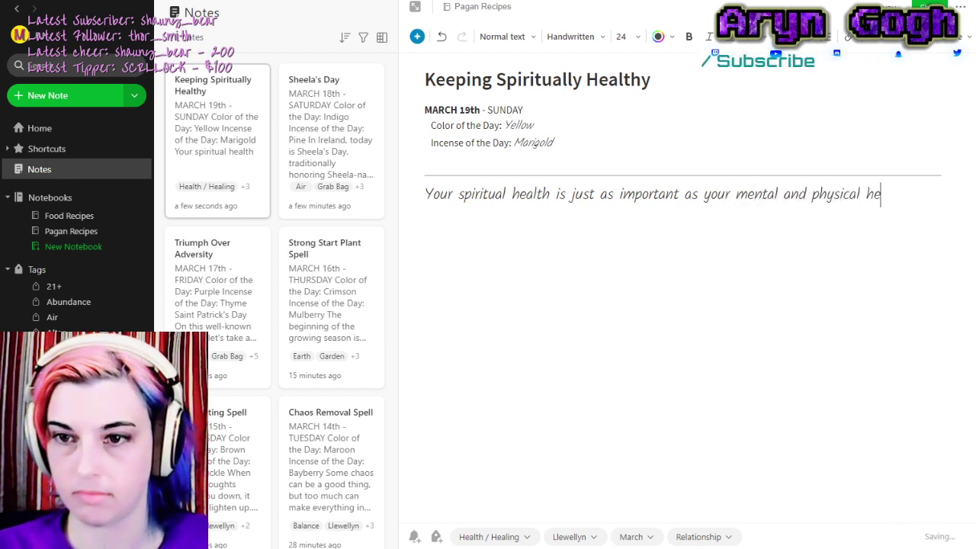
{"action": "type", "text": "alth. Winter tends to isolate people"}
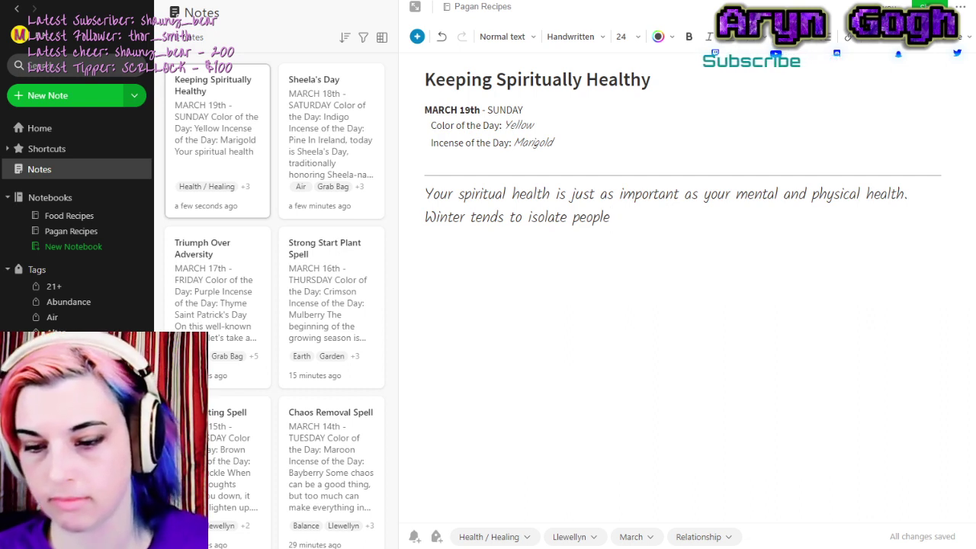
Complete the sentence about winter with ", keep them home and restrict their movements.".
{"action": "type", "text": ","}
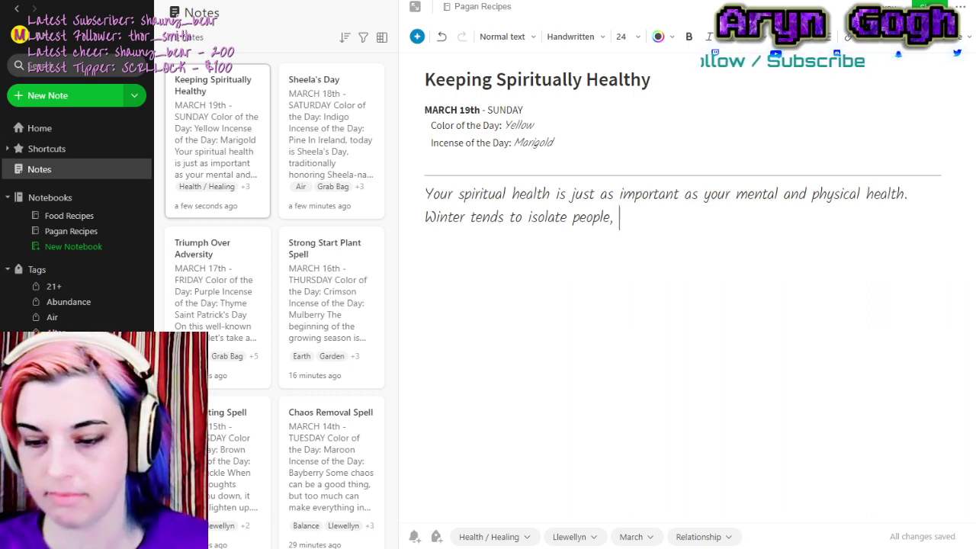
{"action": "type", "text": "Ieep["}
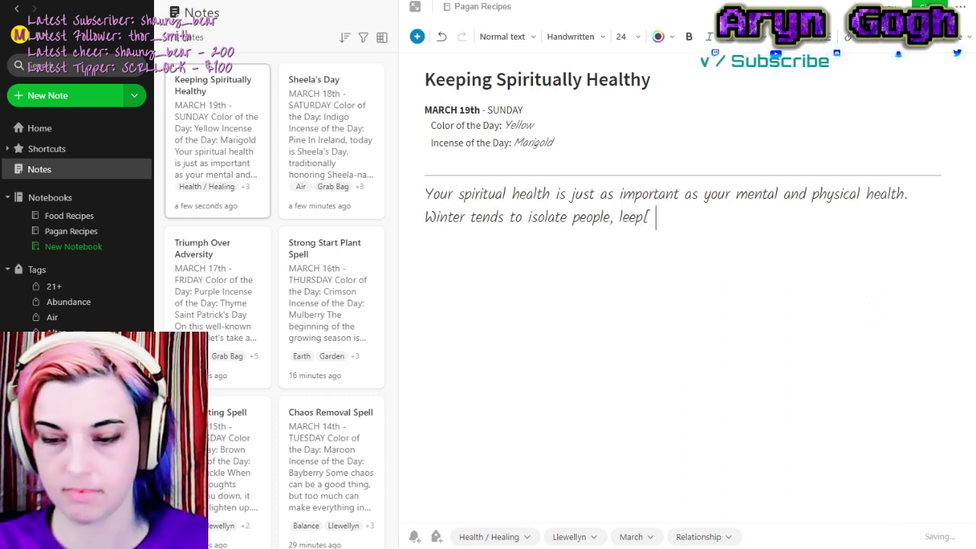
{"action": "type", "text": " to"}
{"action": "key", "text": "BackSpace"}
{"action": "key", "text": "BackSpace"}
{"action": "key", "text": "BackSpace"}
{"action": "key", "text": "BackSpace"}
{"action": "key", "text": "BackSpace"}
{"action": "key", "text": "BackSpace"}
{"action": "key", "text": "BackSpace"}
{"action": "key", "text": "BackSpace"}
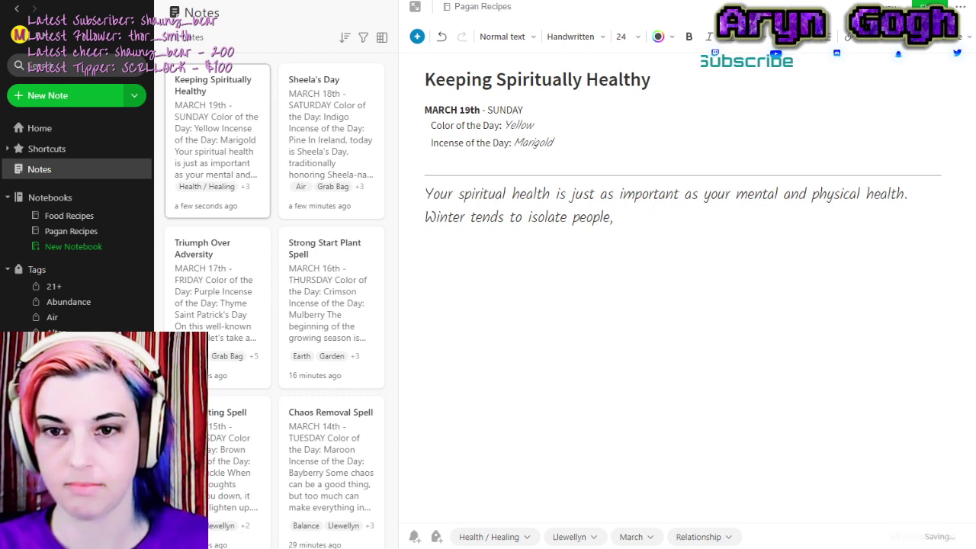
{"action": "type", "text": "keep them home and restrict their movements."}
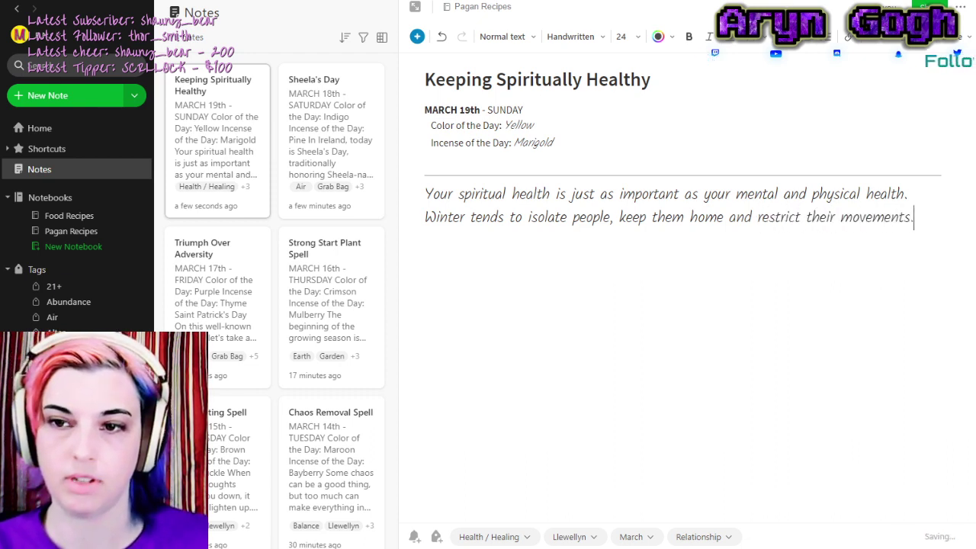
Add a second paragraph reading "Pagan community is really about connecting, not about being solitary. Too much emphasis is placed on solitary worship and practice.".
{"action": "key", "text": "Return"}
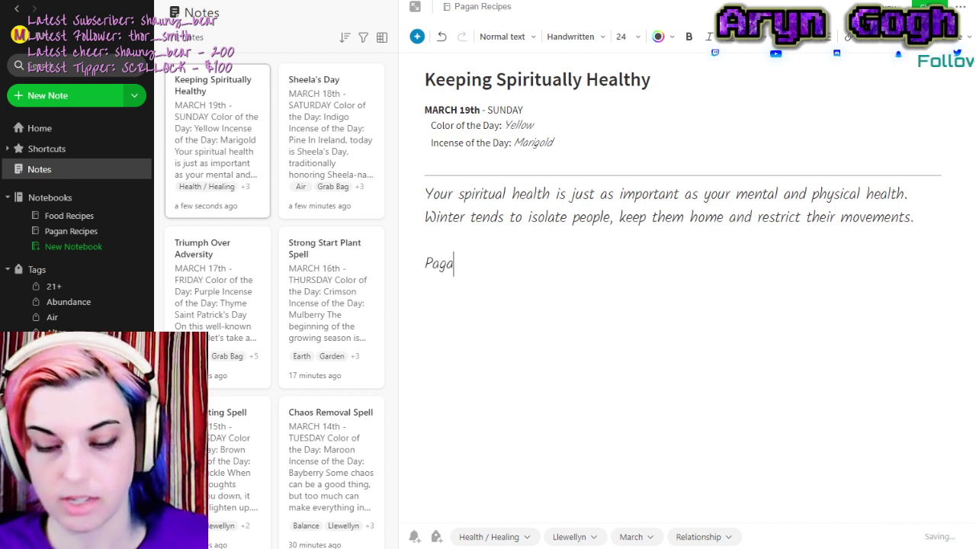
{"action": "type", "text": "commun"}
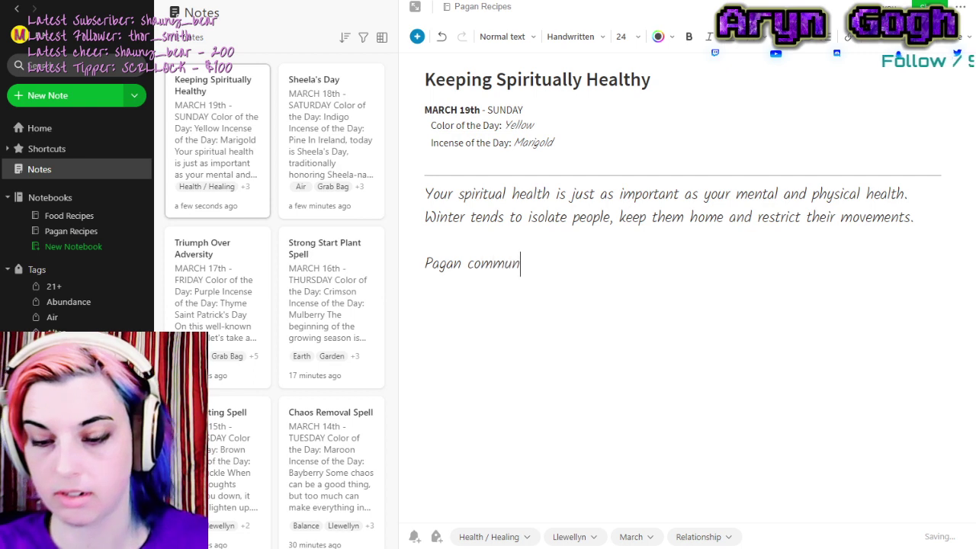
{"action": "type", "text": "ity is really"}
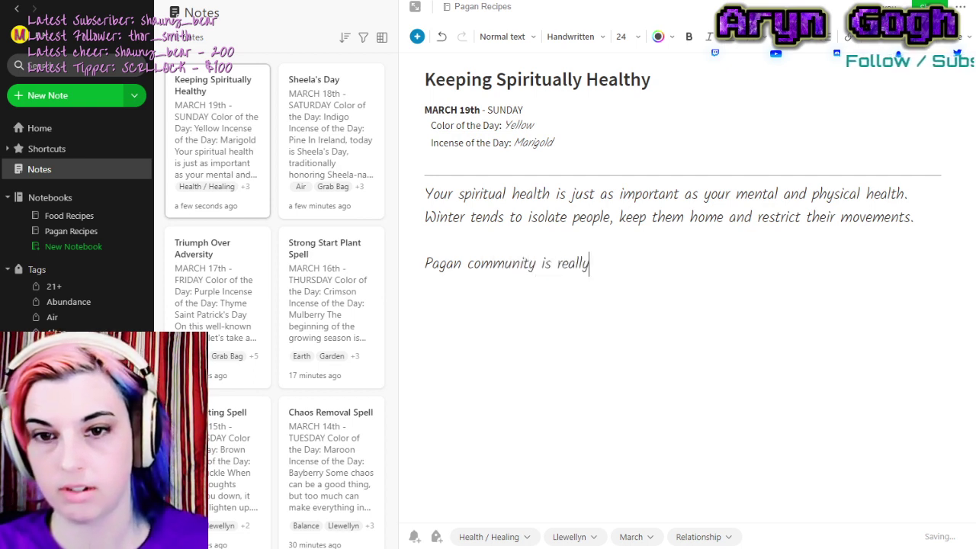
{"action": "type", "text": " about co"}
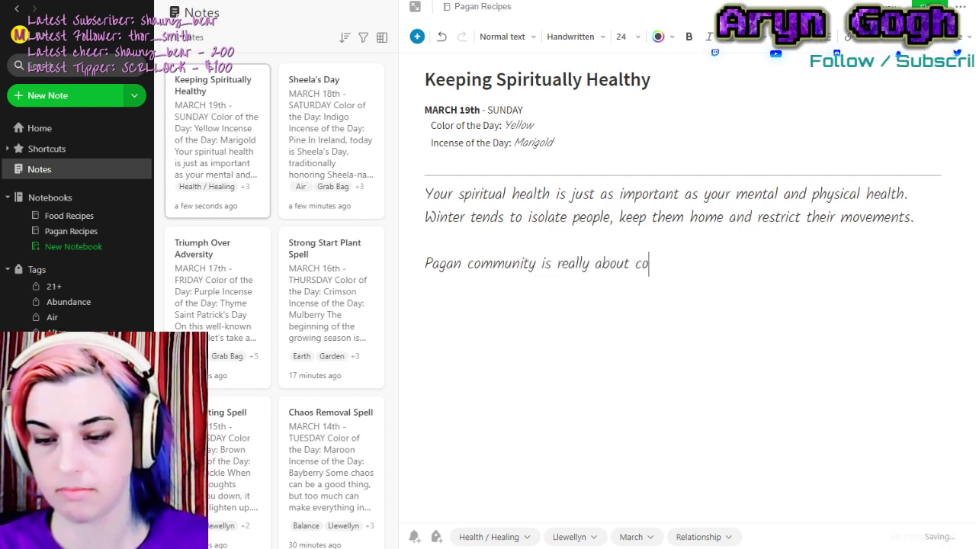
{"action": "type", "text": "nnecting, not abou"}
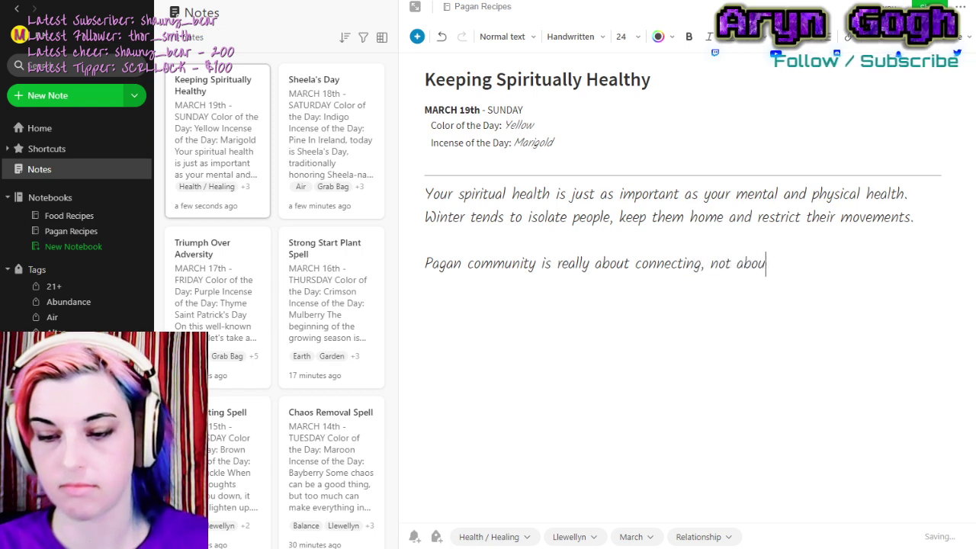
{"action": "type", "text": "t being solitary. Too much"}
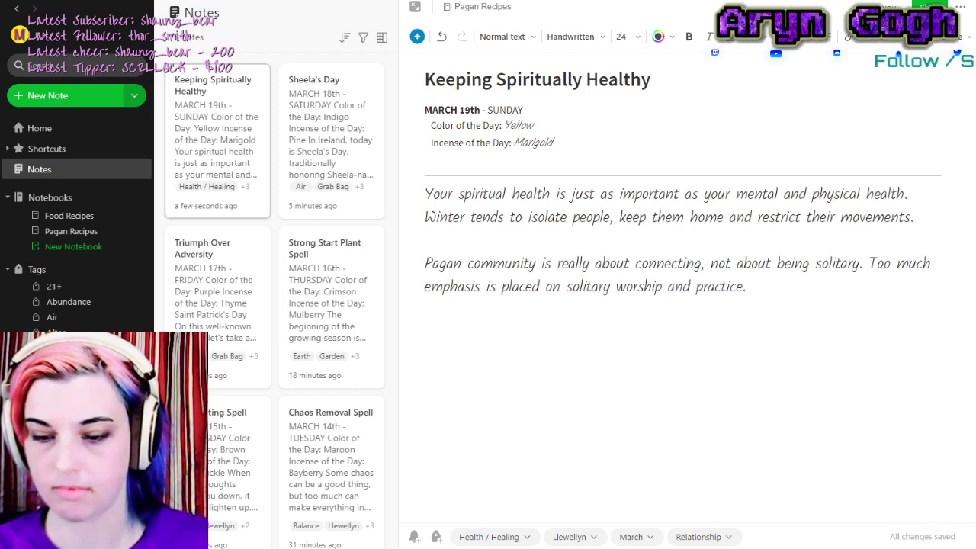
End the second paragraph with the sentence "This can lead to spiritual stagnation.".
{"action": "type", "text": "This can lead"}
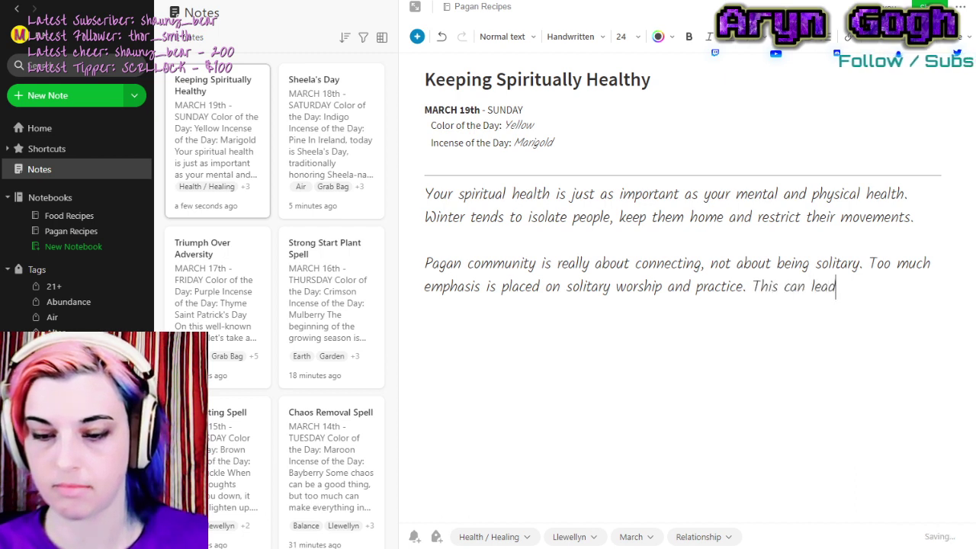
{"action": "type", "text": " to spiritu"}
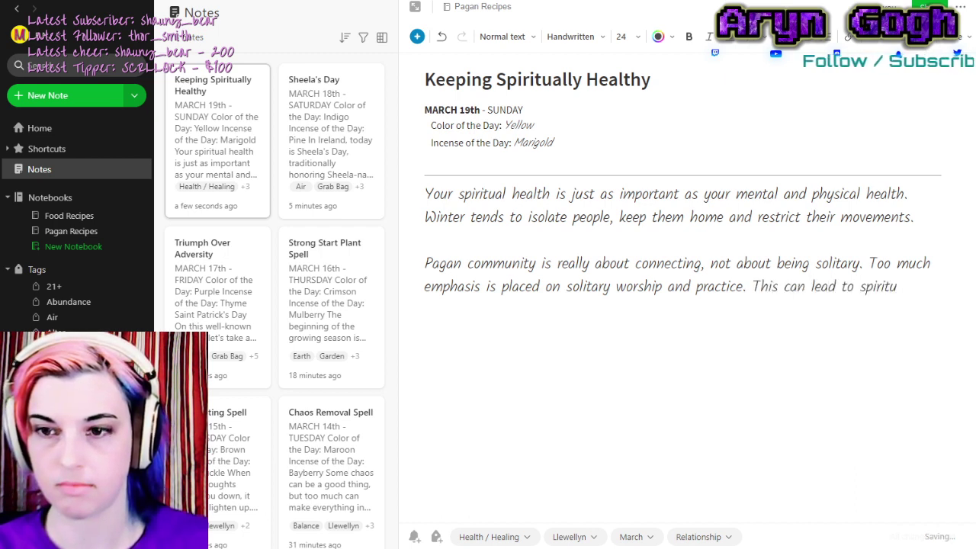
{"action": "type", "text": "al stagnation."}
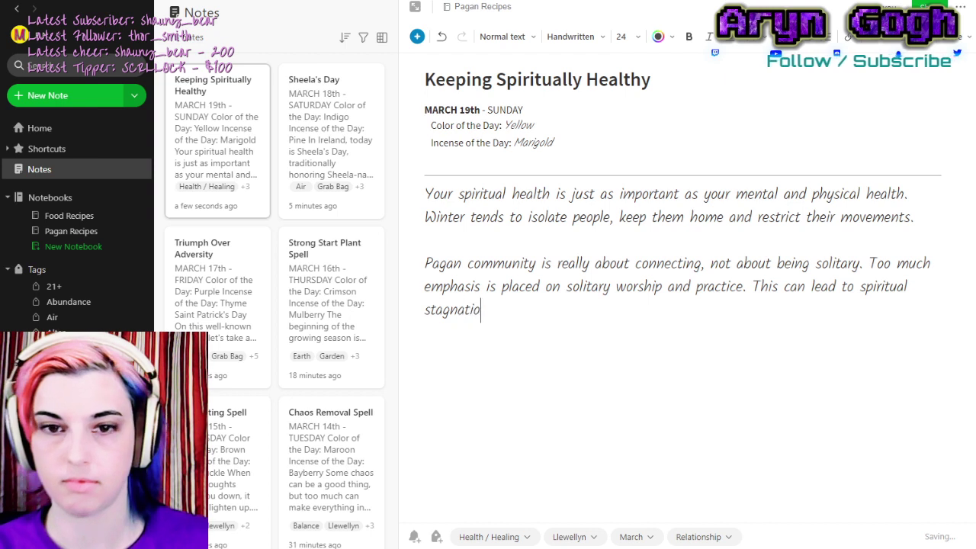
Start a third paragraph, separated by a blank line, with "Spring is just around the corner.".
{"action": "key", "text": "Return"}
{"action": "key", "text": "Return"}
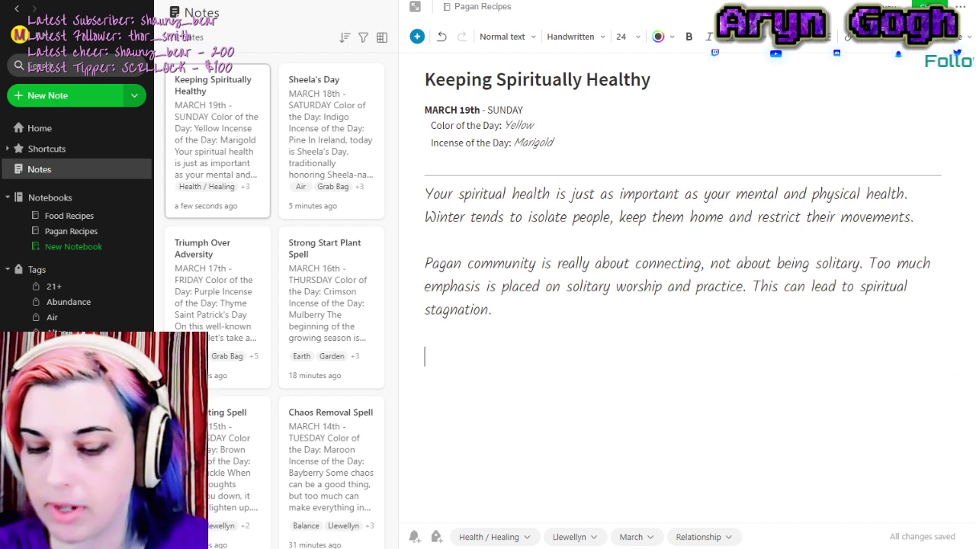
{"action": "type", "text": "Sp"}
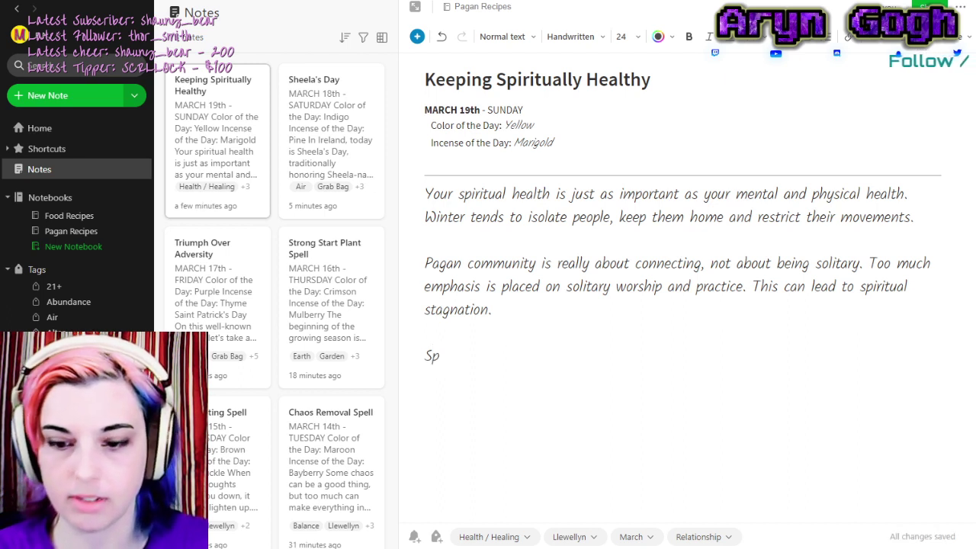
{"action": "type", "text": "ri"}
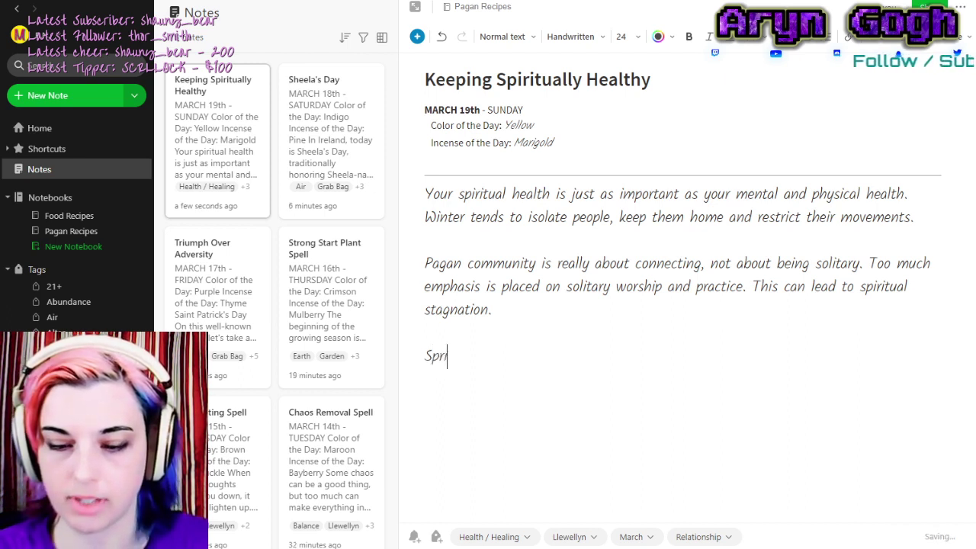
{"action": "type", "text": "ng"}
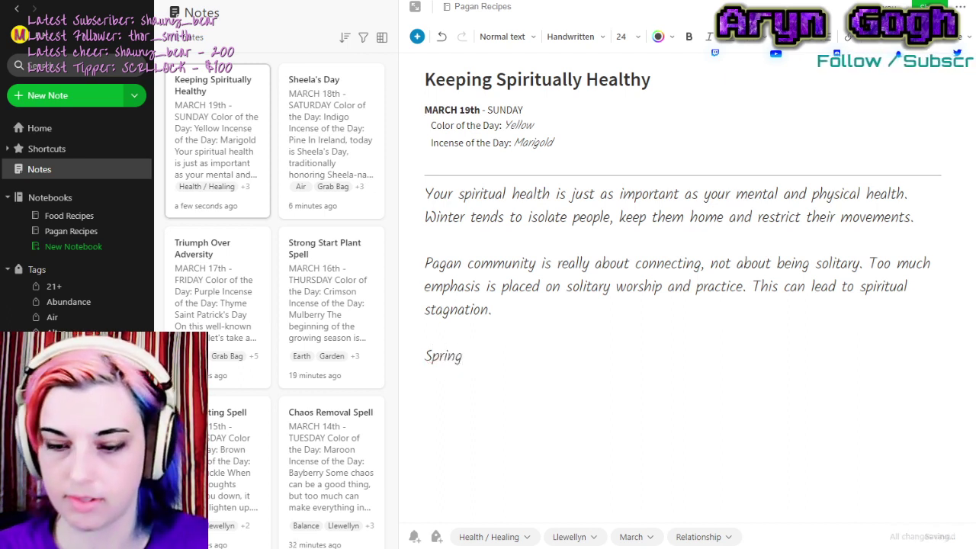
{"action": "type", "text": " is just around the corner."}
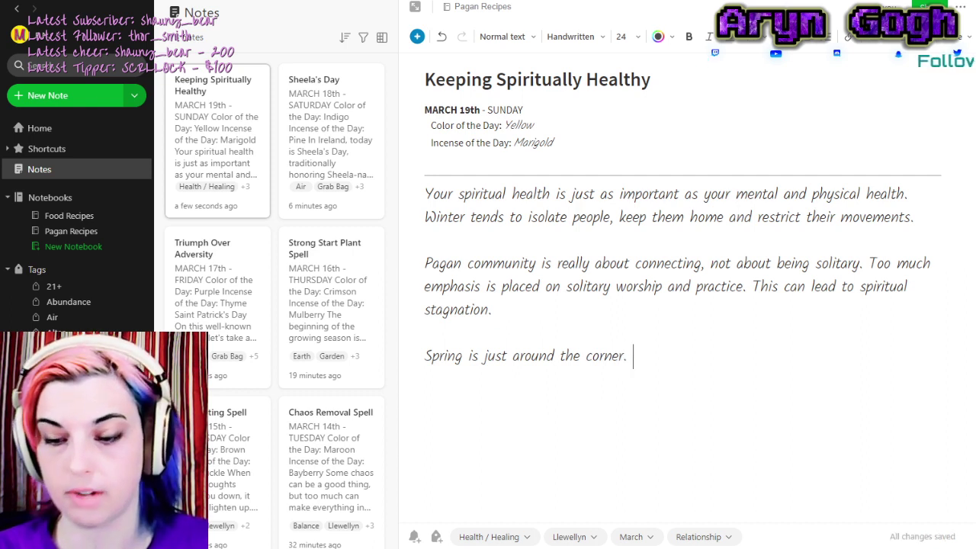
Add the sentence "Now would be a good time to start looking for a local Pagan community." to the third paragraph.
{"action": "type", "text": "Now"}
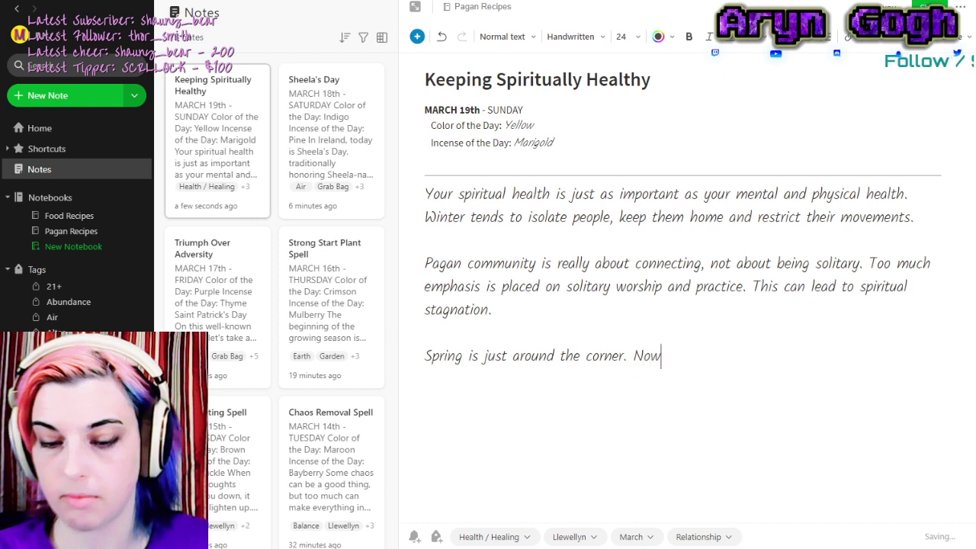
{"action": "type", "text": " would be"}
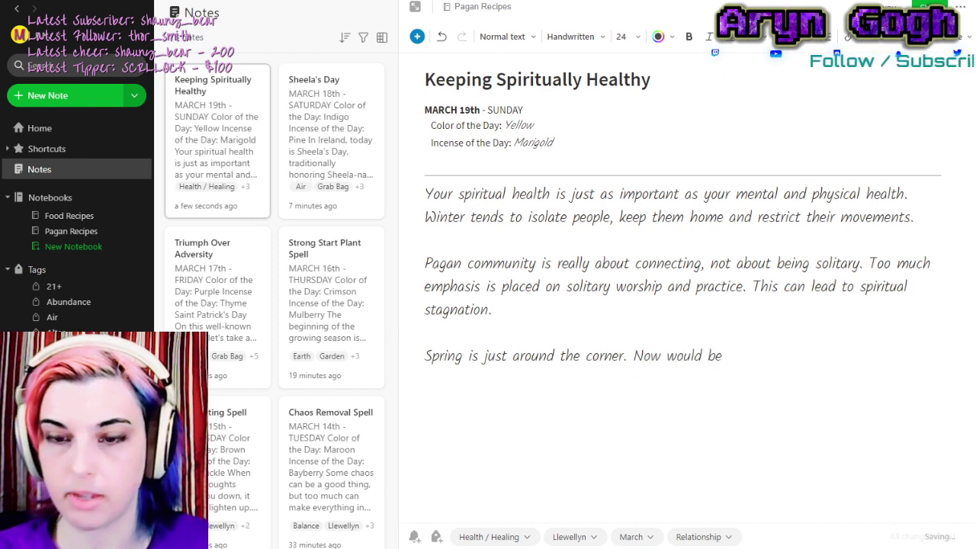
{"action": "type", "text": " a good trim"}
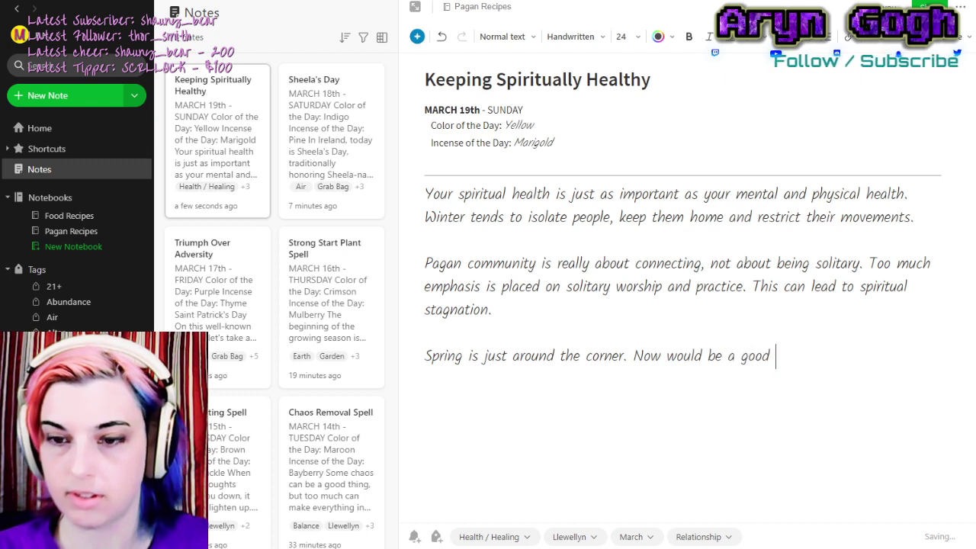
{"action": "key", "text": "BackSpace"}
{"action": "key", "text": "BackSpace"}
{"action": "key", "text": "BackSpace"}
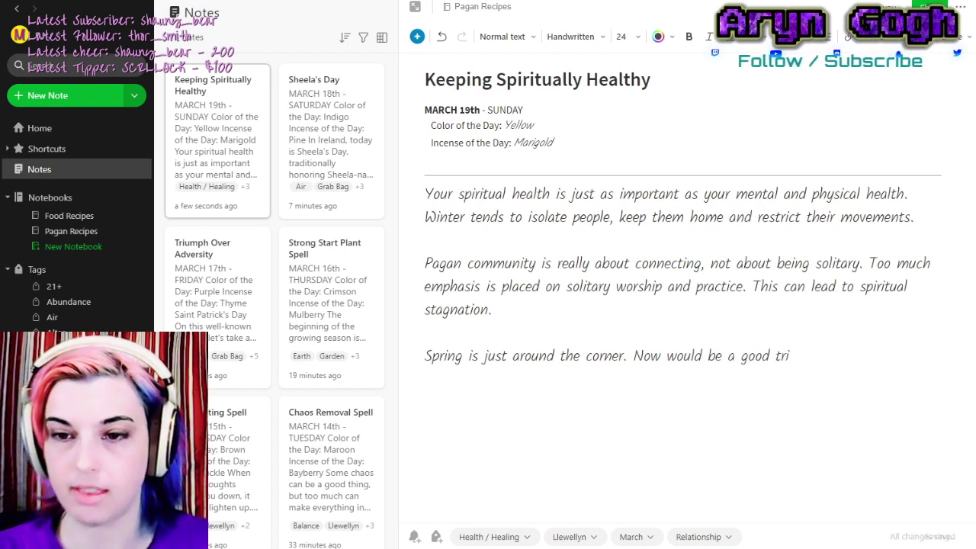
{"action": "type", "text": "ime"}
{"action": "key", "text": "BackSpace"}
{"action": "key", "text": "BackSpace"}
{"action": "key", "text": "BackSpace"}
{"action": "type", "text": "t"}
{"action": "key", "text": "BackSpace"}
{"action": "type", "text": "ime"}
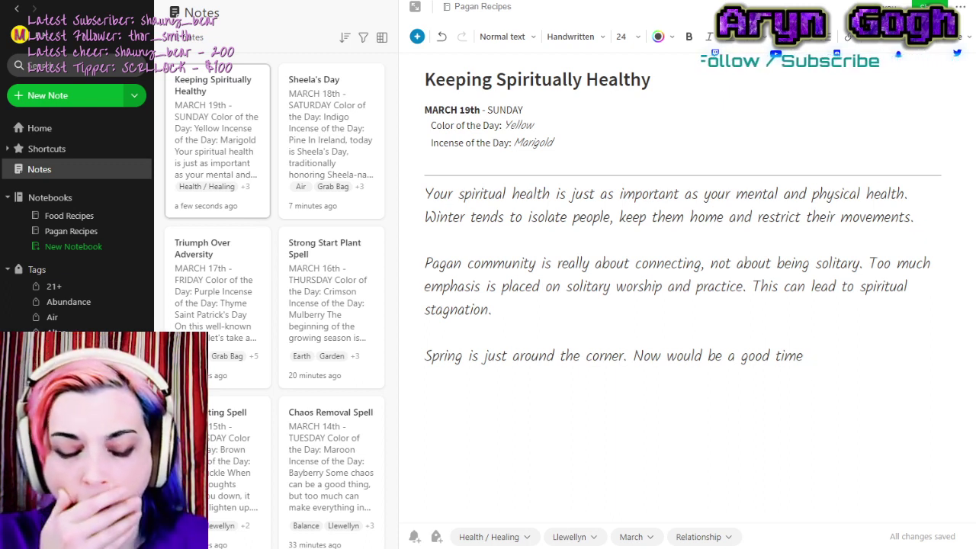
{"action": "type", "text": "s"}
{"action": "key", "text": "BackSpace"}
{"action": "type", "text": "to start looking for"}
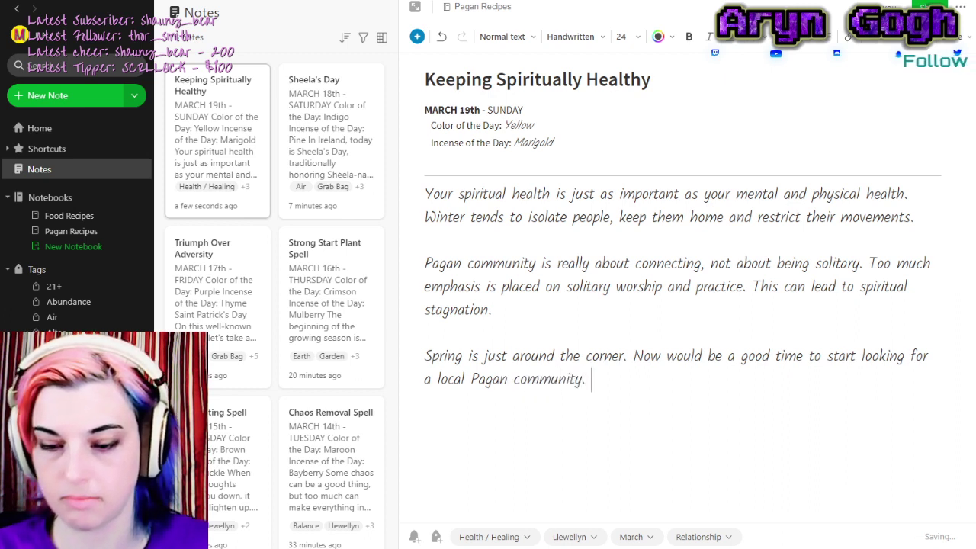
Add the sentence "Even in the most Pagan "unfriendly" area, you can find spiritual fellowship." to the third paragraph.
{"action": "type", "text": "Even in the "}
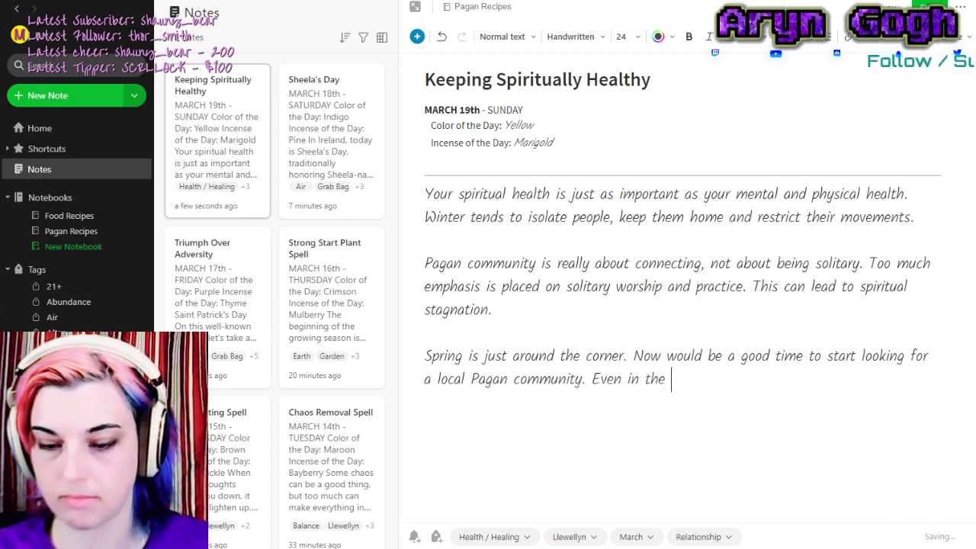
{"action": "type", "text": "most Pagan \""}
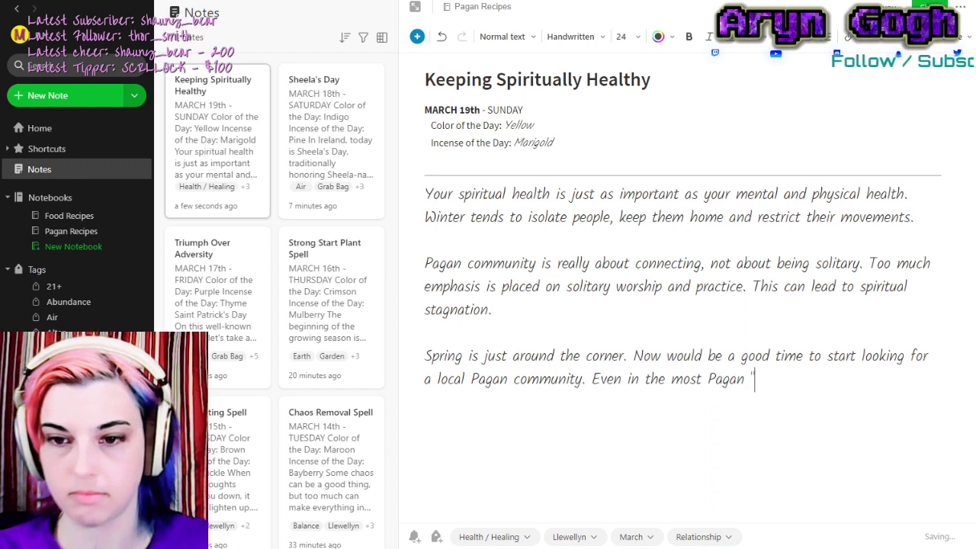
{"action": "type", "text": "unfriendly"}
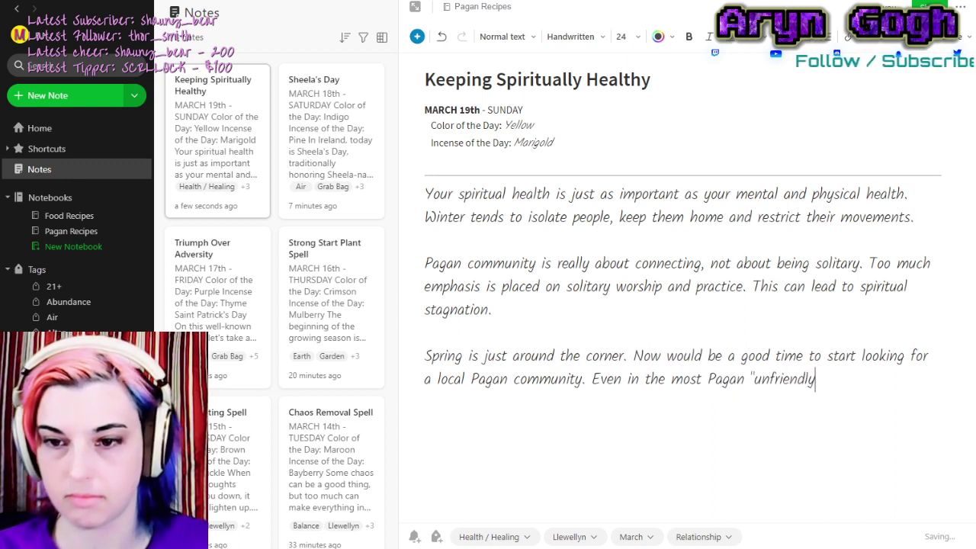
{"action": "type", "text": "\" area"}
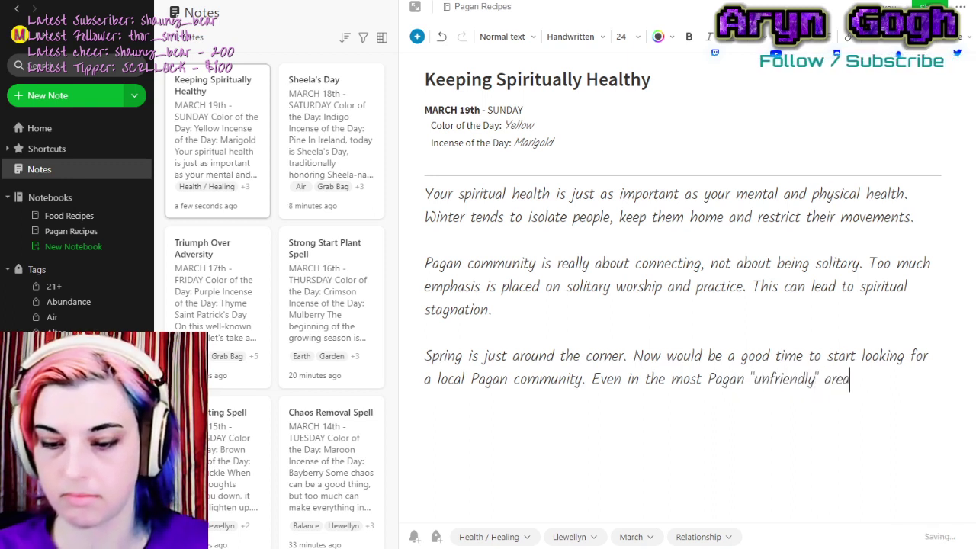
{"action": "type", "text": ", you can find a"}
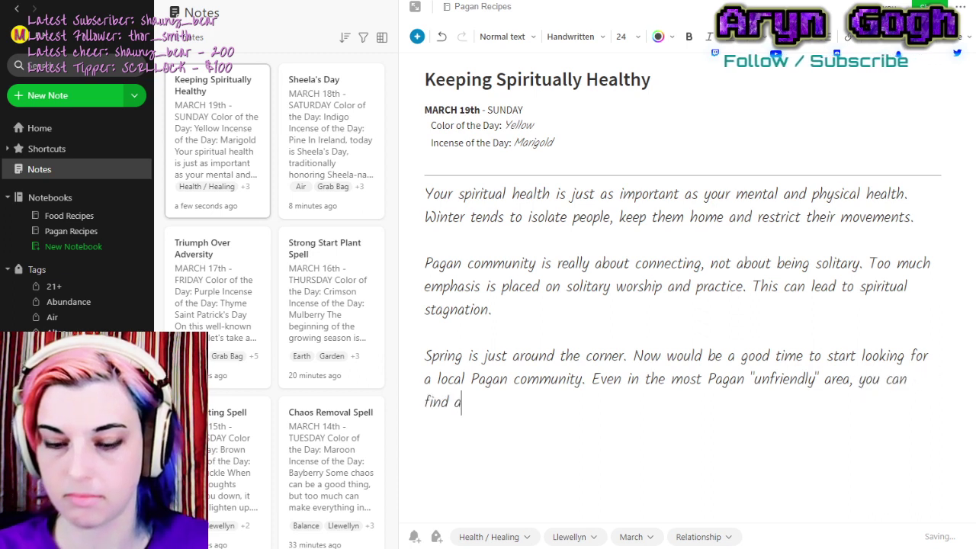
{"action": "key", "text": "BackSpace"}
{"action": "type", "text": "spiritual fell"}
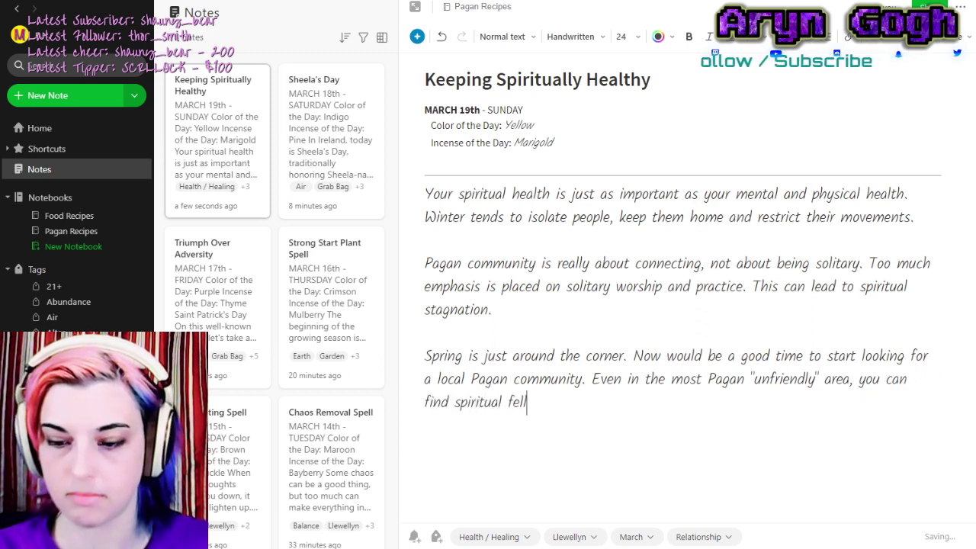
{"action": "type", "text": "owship"}
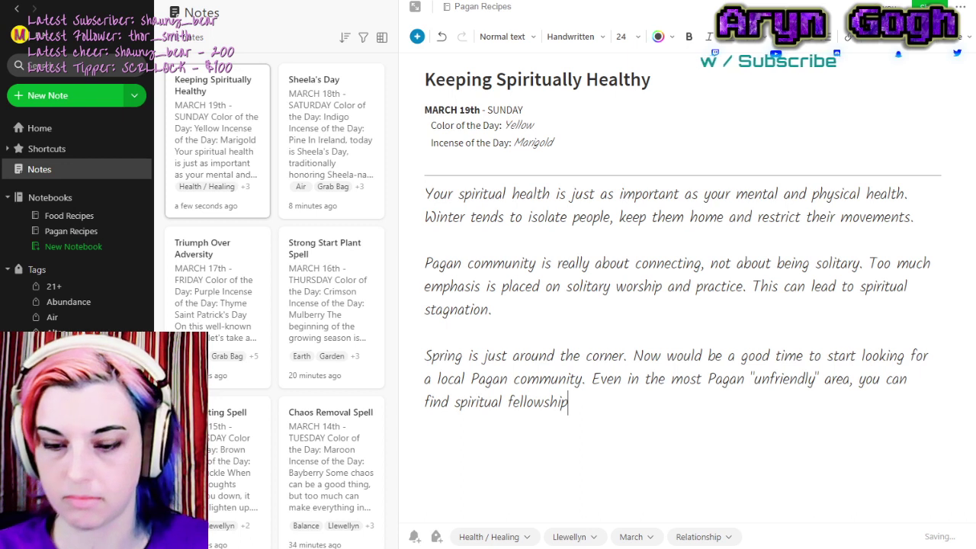
Continue the third paragraph with the sentence "There is no reason we need to walk our path alone all the time.".
{"action": "type", "text": ". There is no"}
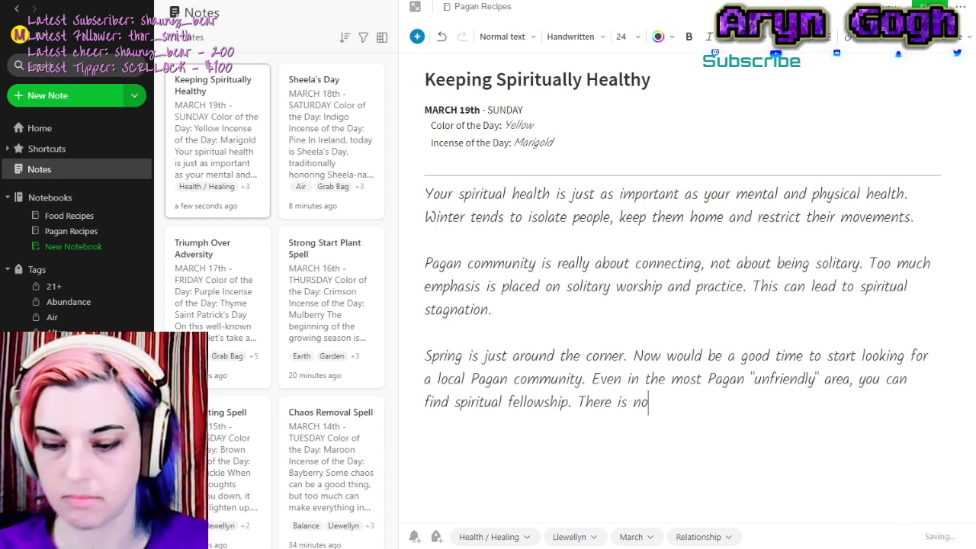
{"action": "type", "text": " reason we need to walk our path alone"}
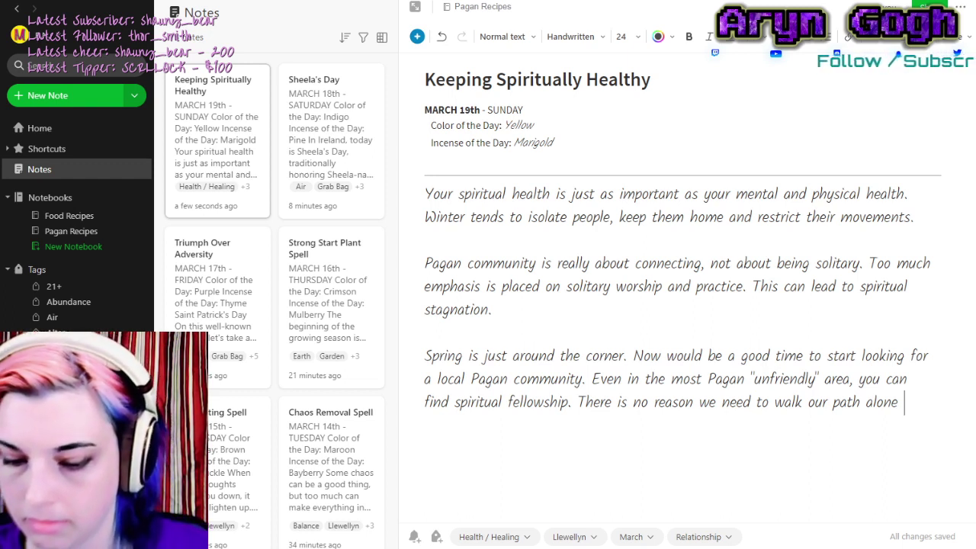
{"action": "type", "text": "all the time."}
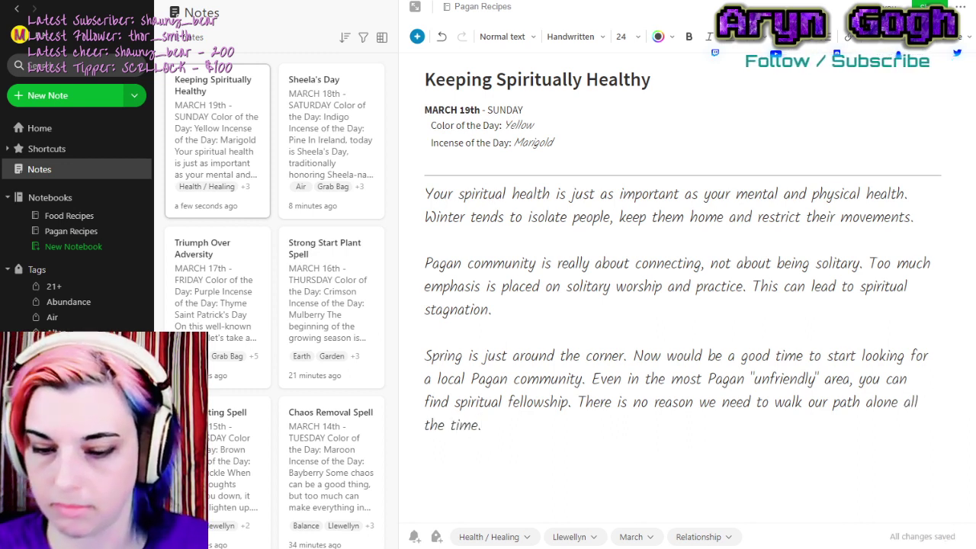
End the third paragraph with "There are more people identifying with Paganism today than ever before, and we are easy to find.".
{"action": "type", "text": " There are more peo"}
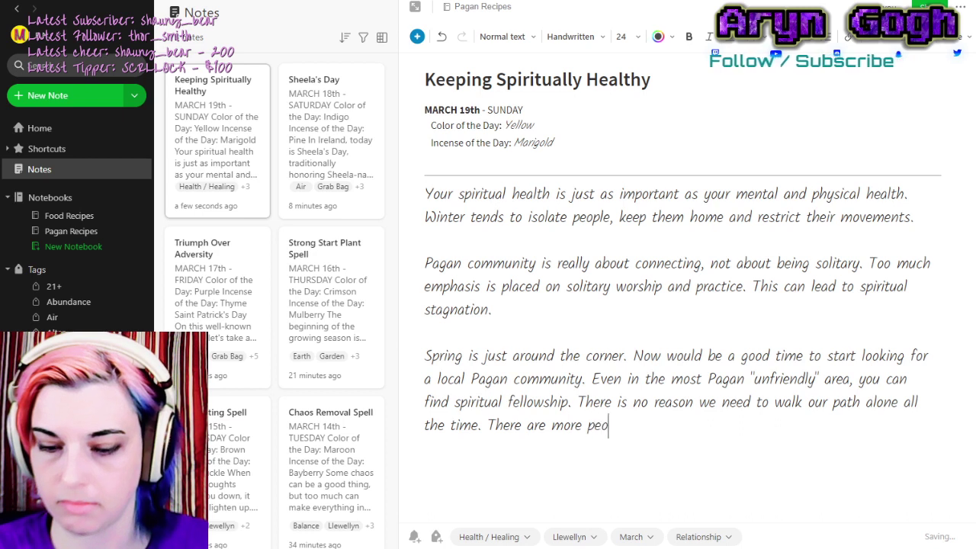
{"action": "type", "text": "ple identify"}
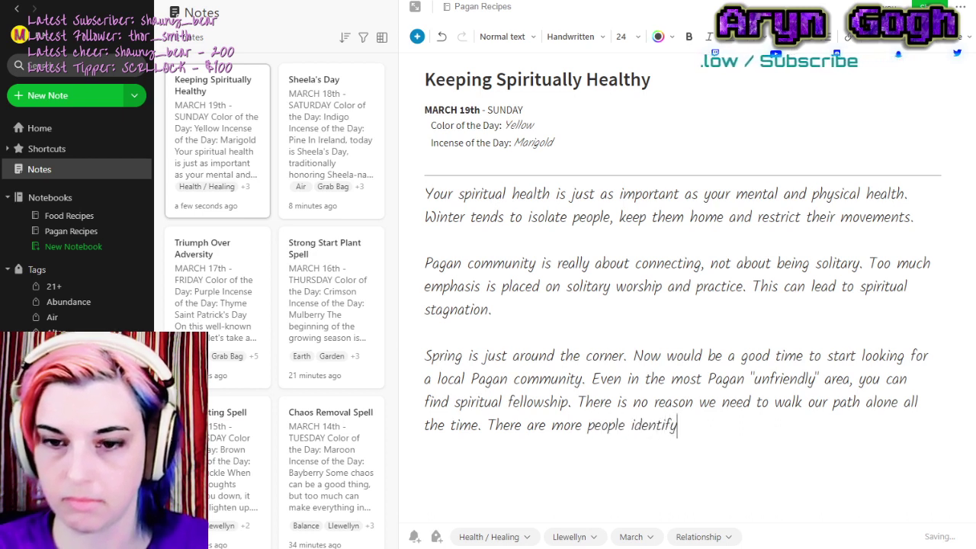
{"action": "type", "text": "ing with Pa"}
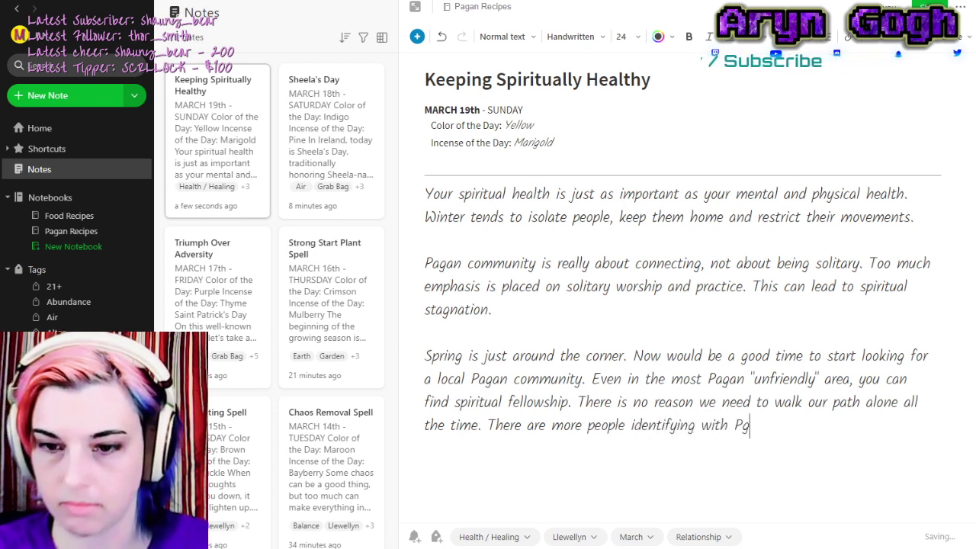
{"action": "type", "text": "ganism today than ever"}
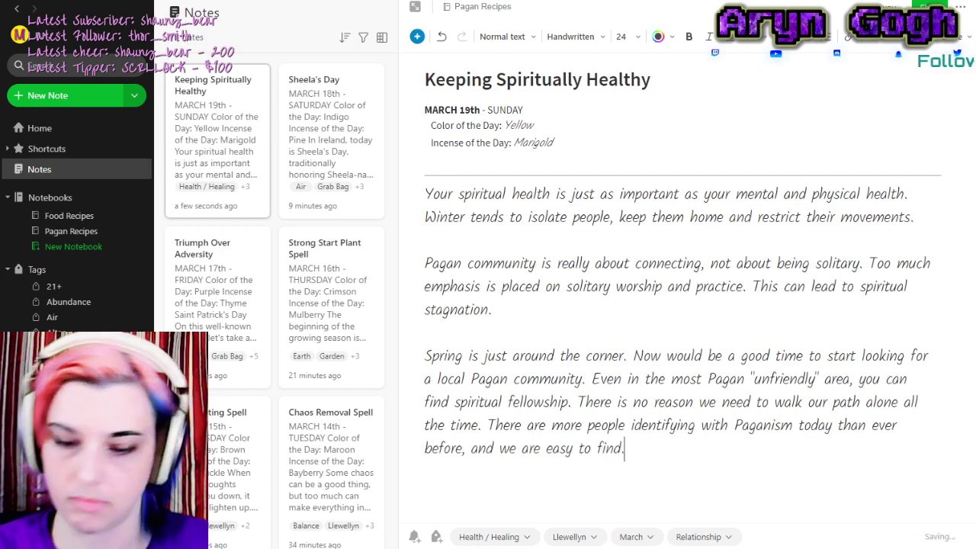
Start a fourth paragraph, separated by a blank line, with "Check at your local esoteric store or Unitarian Universalist church.".
{"action": "key", "text": "Return"}
{"action": "type", "text": "Check"}
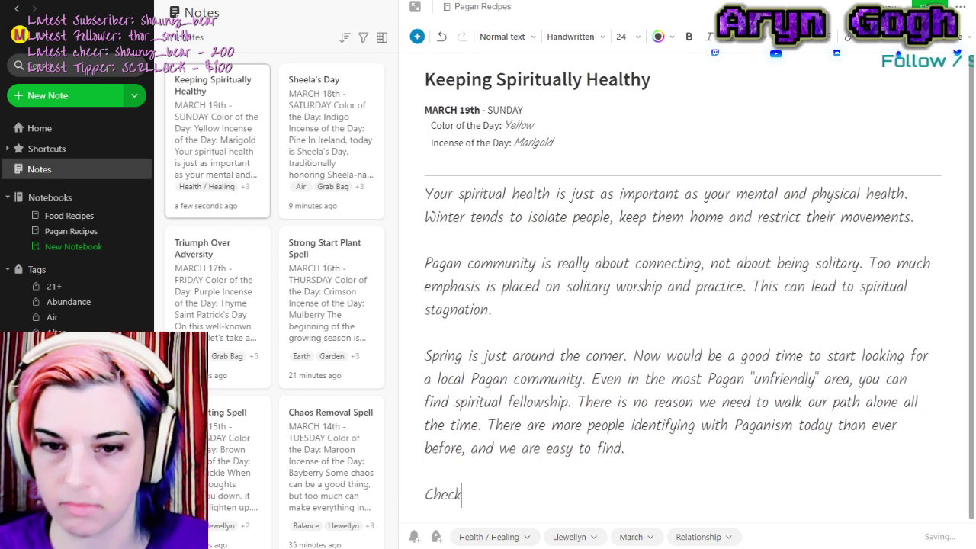
{"action": "key", "text": "BackSpace"}
{"action": "key", "text": "BackSpace"}
{"action": "key", "text": "BackSpace"}
{"action": "key", "text": "BackSpace"}
{"action": "type", "text": "at your loval"}
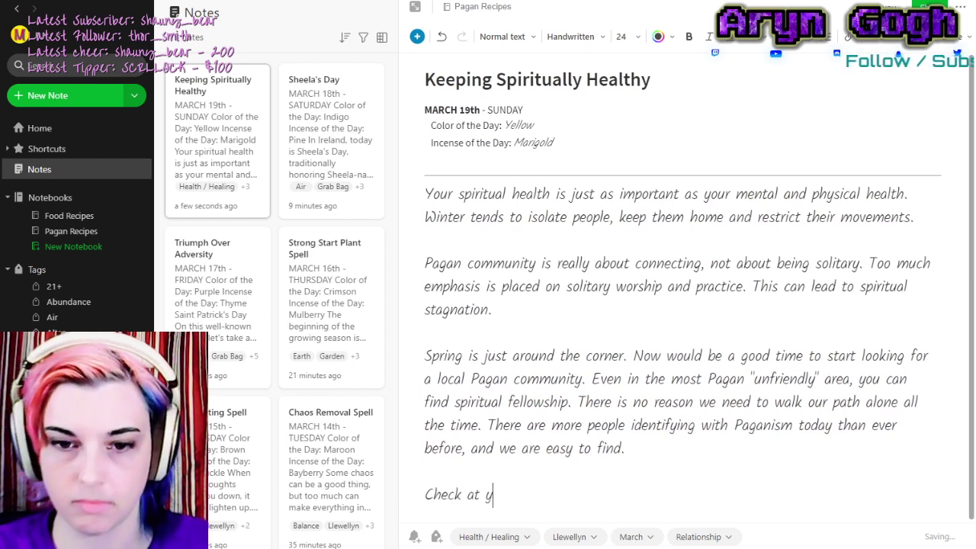
{"action": "key", "text": "BackSpace"}
{"action": "key", "text": "BackSpace"}
{"action": "key", "text": "BackSpace"}
{"action": "type", "text": "ca"}
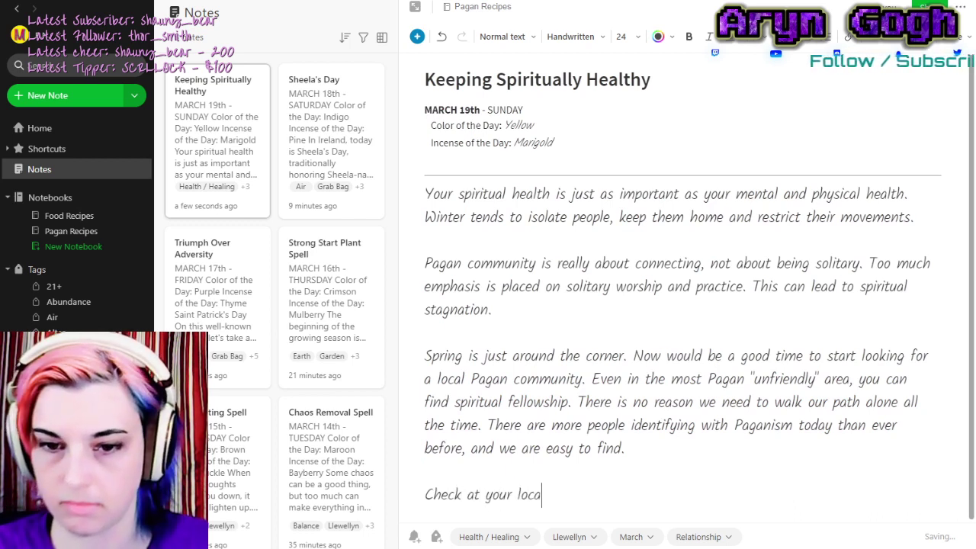
{"action": "type", "text": "l e"}
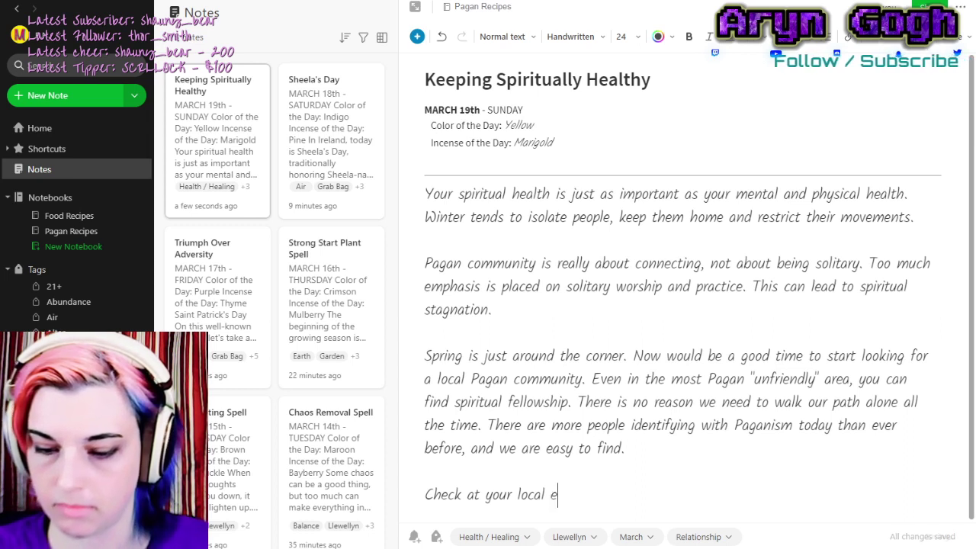
{"action": "type", "text": "soteric"}
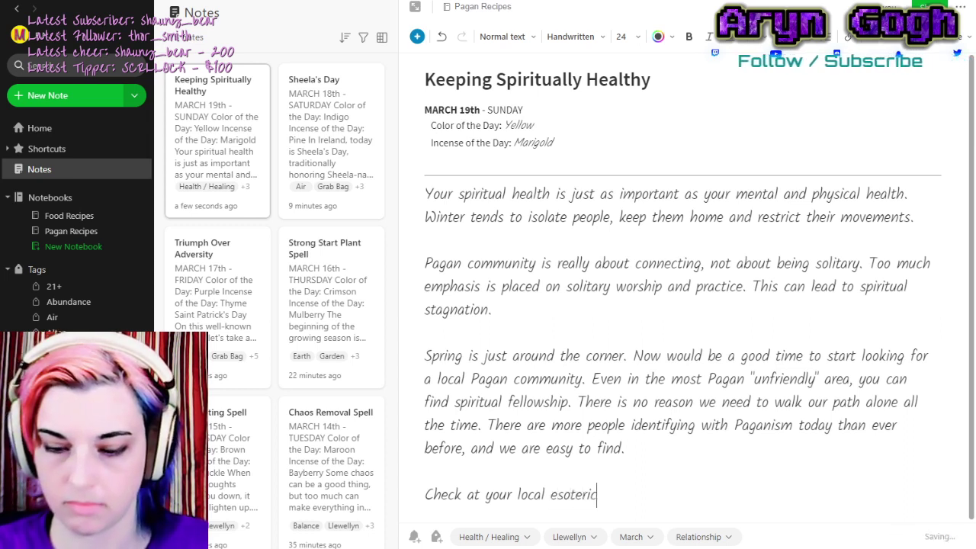
{"action": "type", "text": " store or U"}
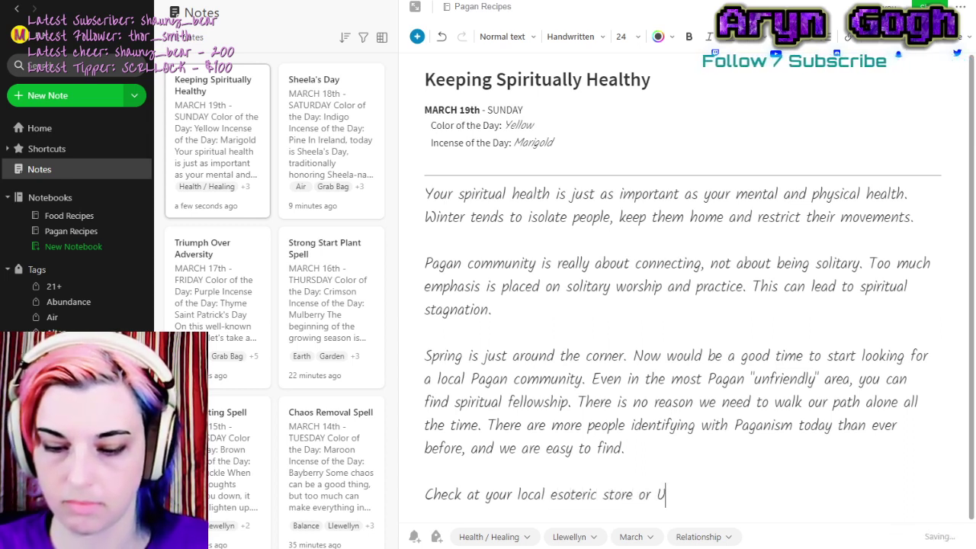
{"action": "type", "text": "nitarian "}
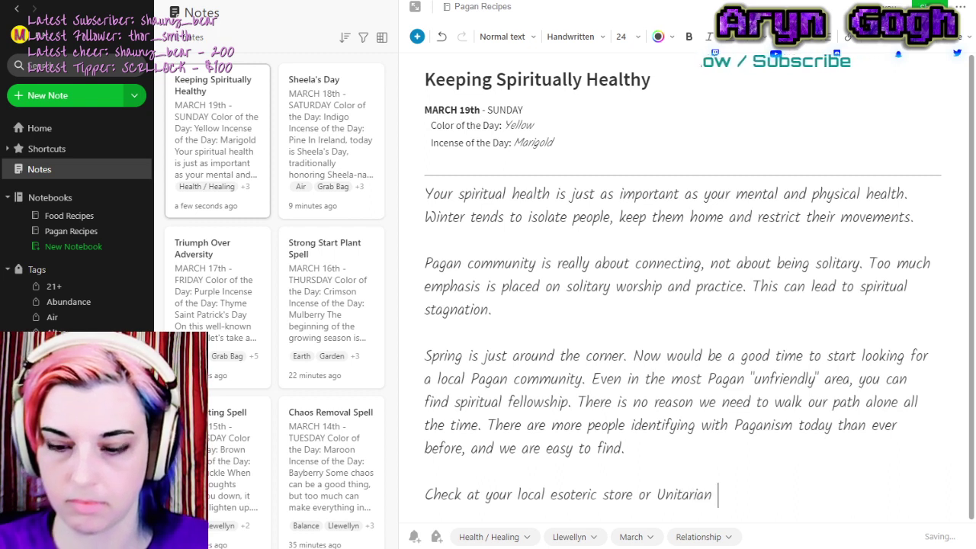
{"action": "type", "text": "Univera"}
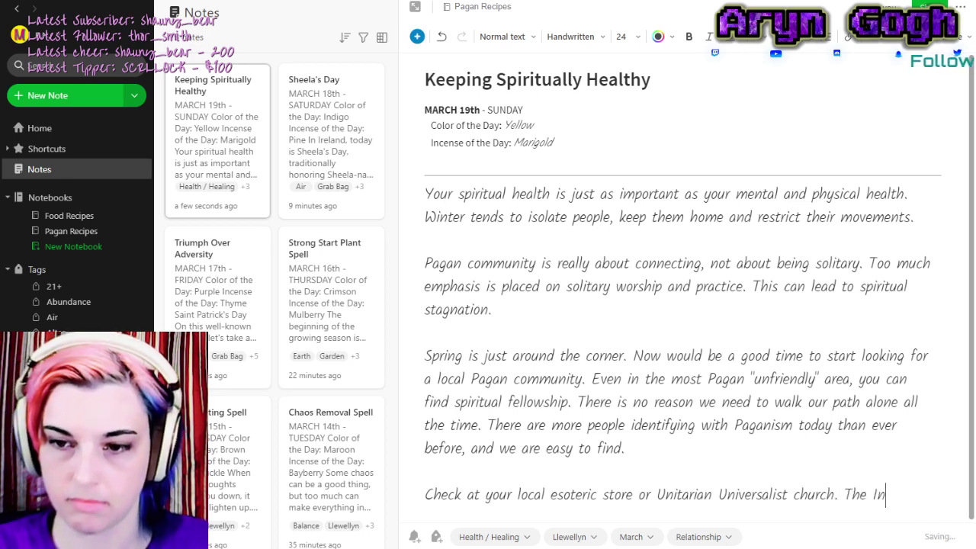
Finish the fourth paragraph with "The Internet can also help you locate others of a like mind. Make contact and get connected!".
{"action": "type", "text": "can a"}
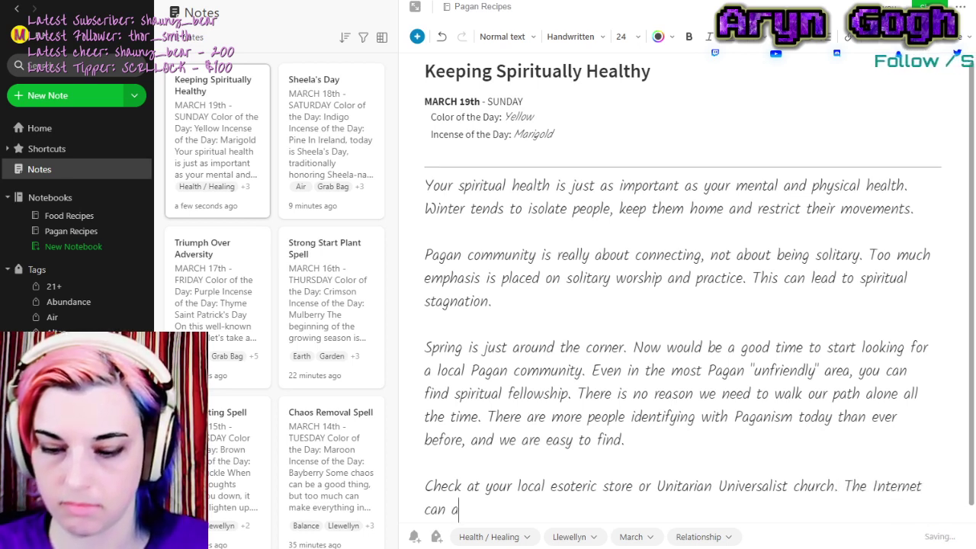
{"action": "type", "text": "lso help you locate o"}
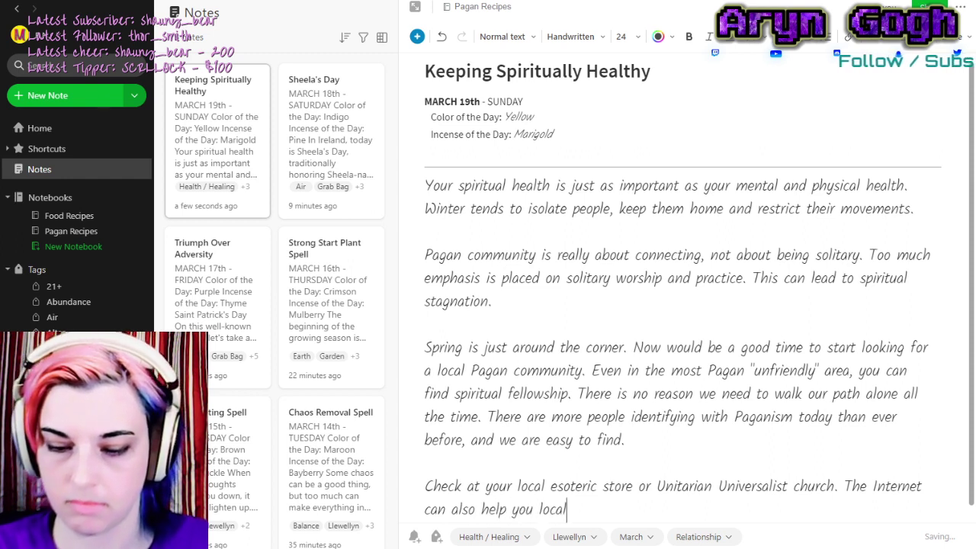
{"action": "type", "text": "thers of"}
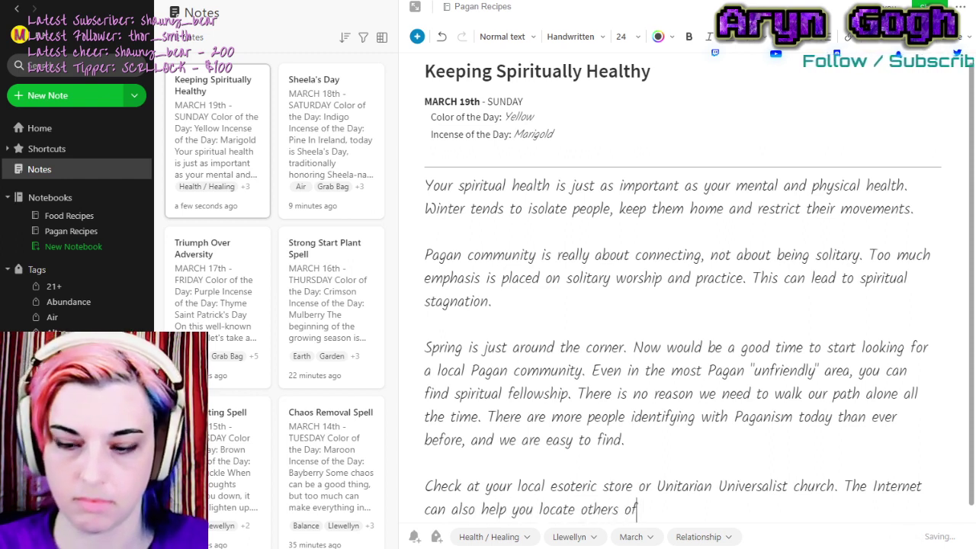
{"action": "type", "text": " a like m"}
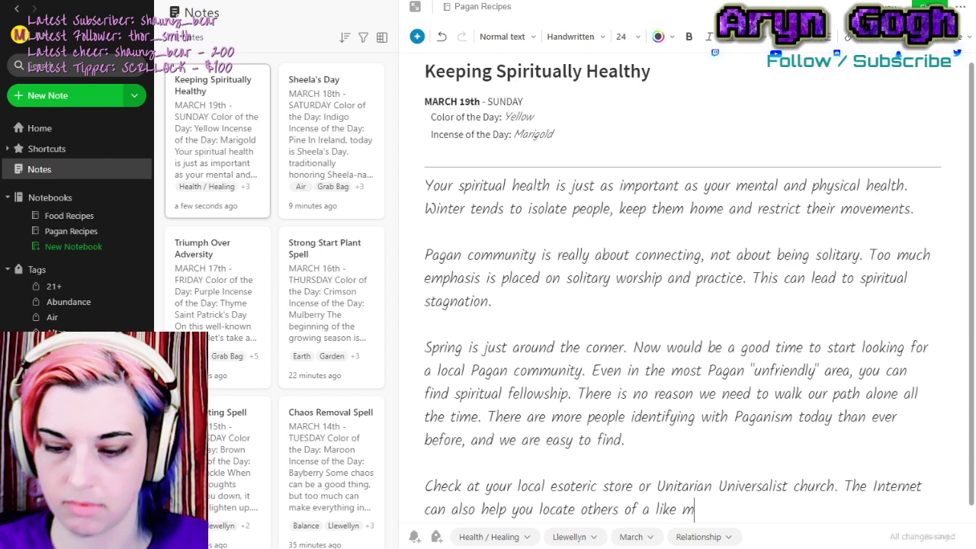
{"action": "type", "text": "ind. Make c"}
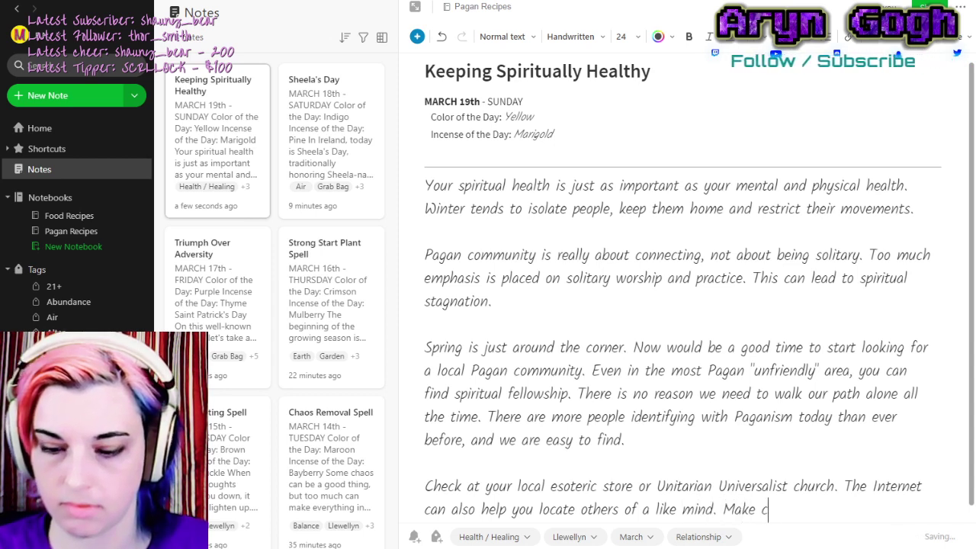
{"action": "type", "text": "ontact and get c"}
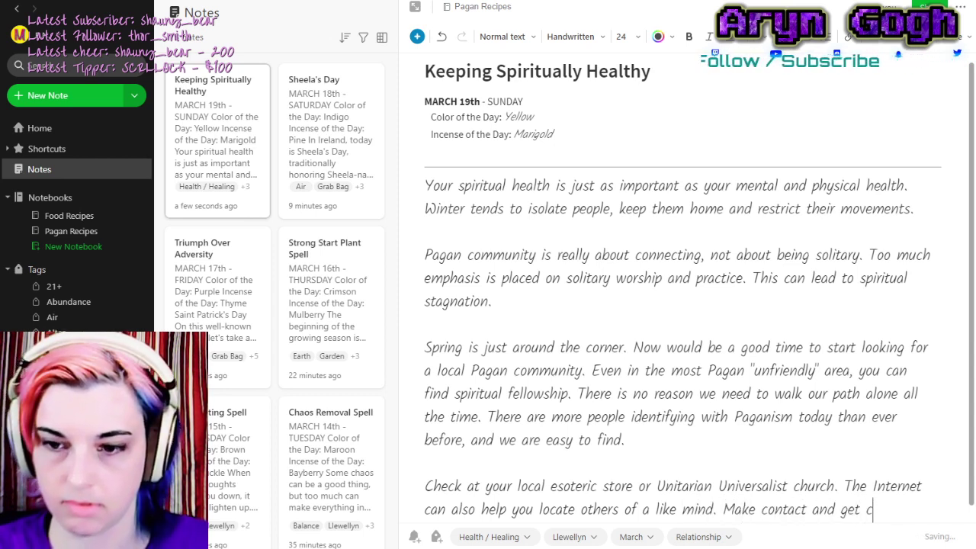
{"action": "type", "text": "onnected"}
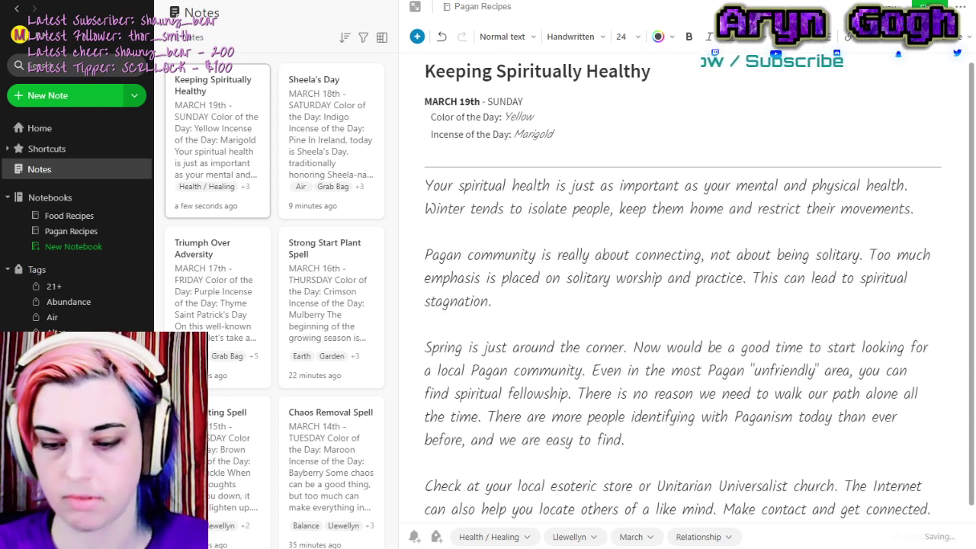
{"action": "type", "text": "!"}
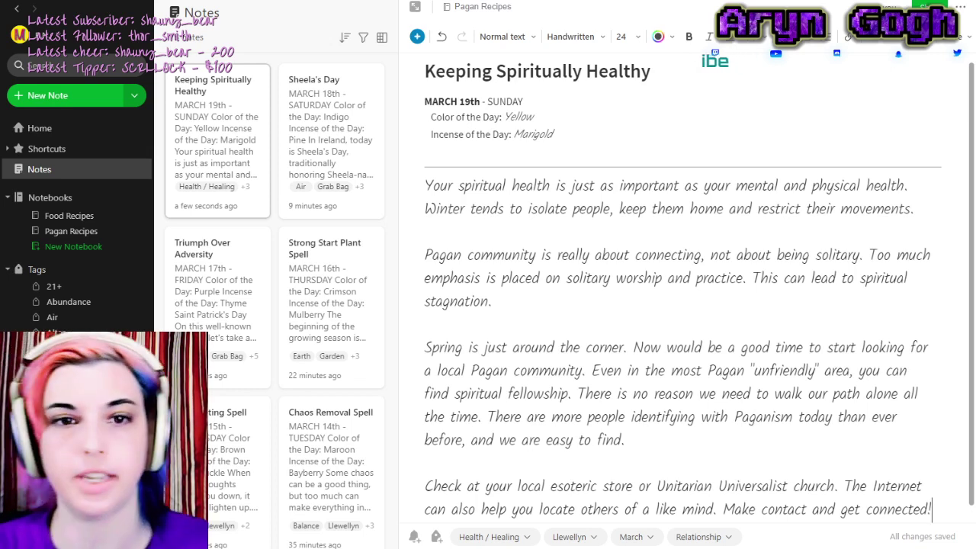
Duplicate the "Keeping Spiritually Healthy" note and open the copy.
{"action": "left_click", "coordinate": [240, 164]}
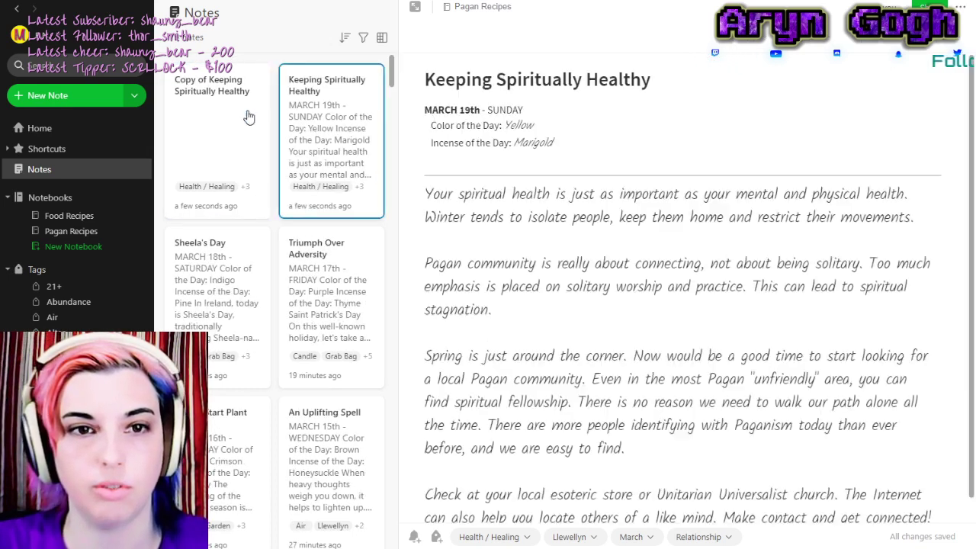
{"action": "left_click", "coordinate": [255, 119]}
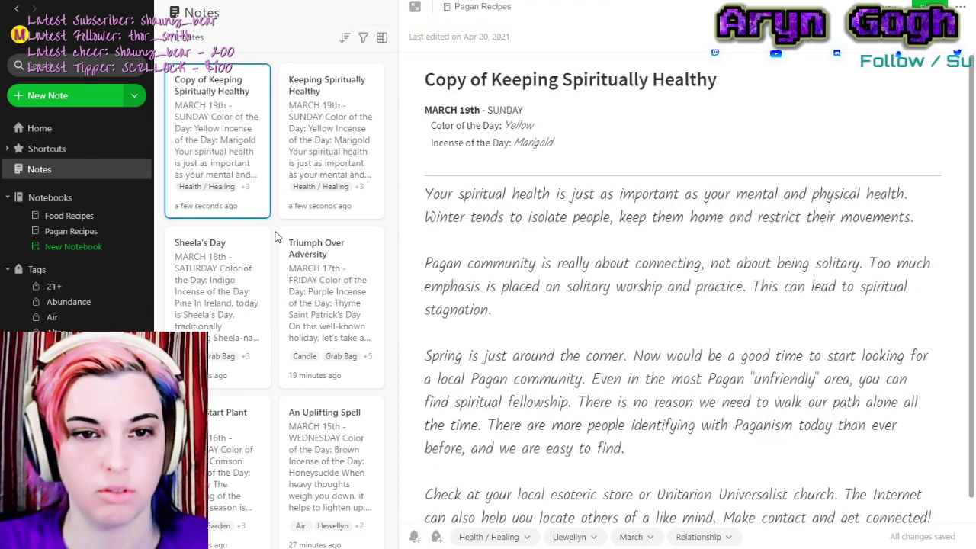
{"action": "key", "text": "ctrl+alt+t"}
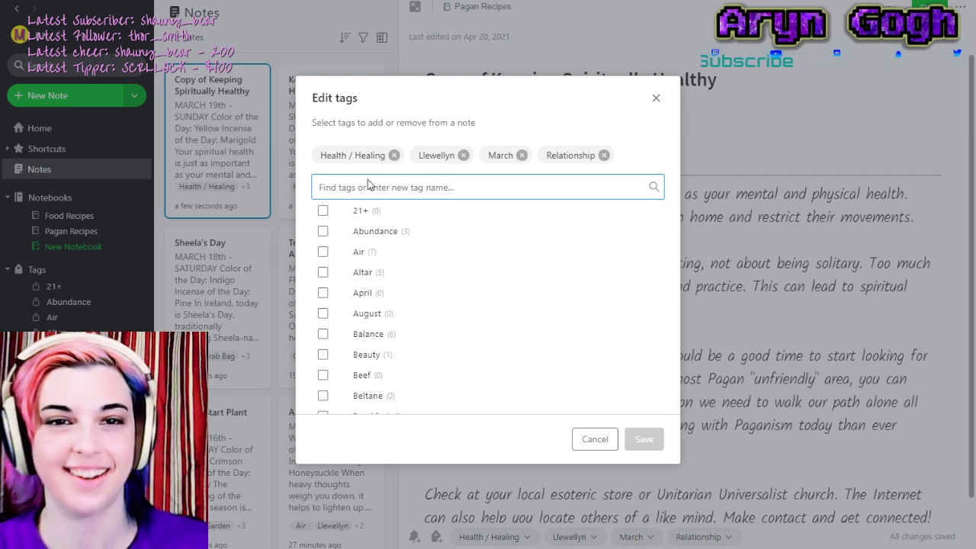
{"action": "left_click", "coordinate": [401, 160]}
{"action": "left_click", "coordinate": [396, 155]}
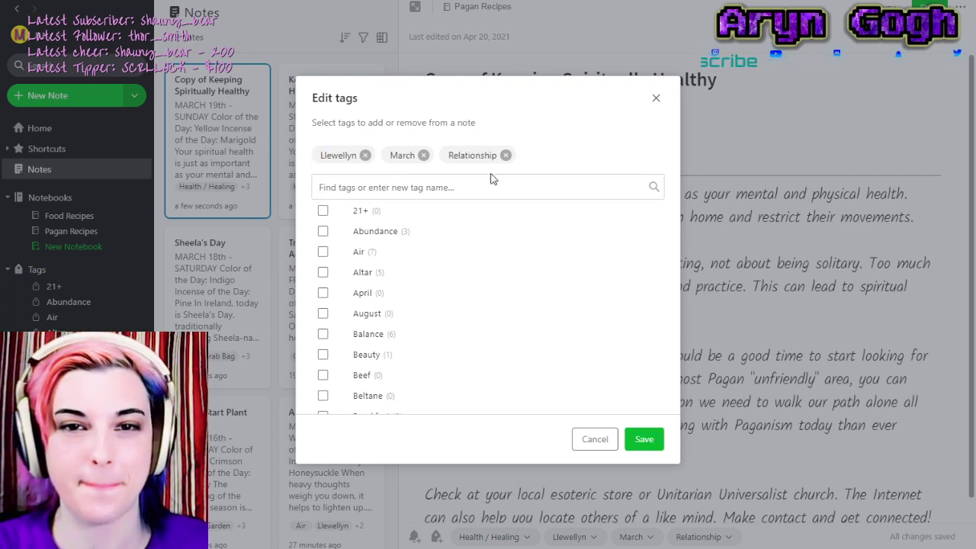
{"action": "left_click", "coordinate": [506, 155]}
{"action": "left_click", "coordinate": [491, 187]}
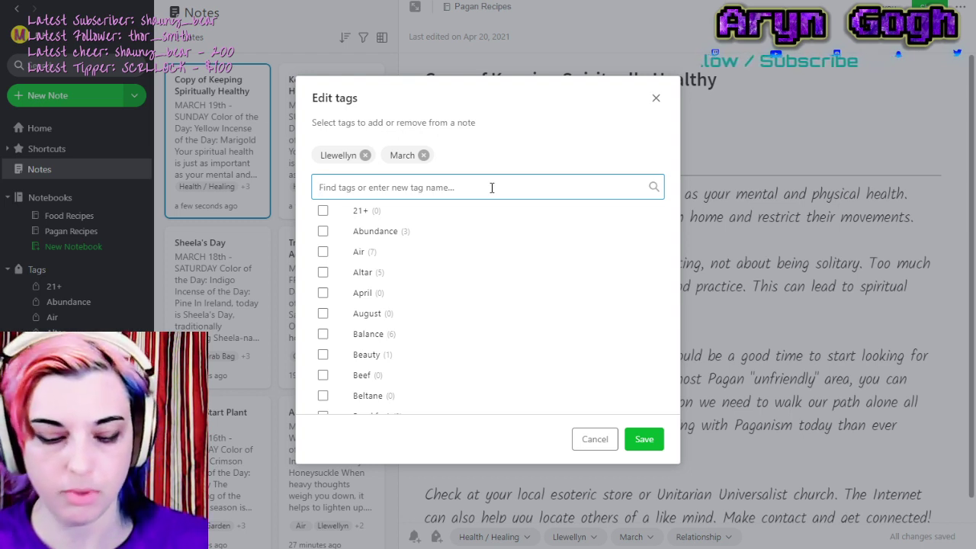
{"action": "type", "text": "spi"}
{"action": "left_click", "coordinate": [326, 235]}
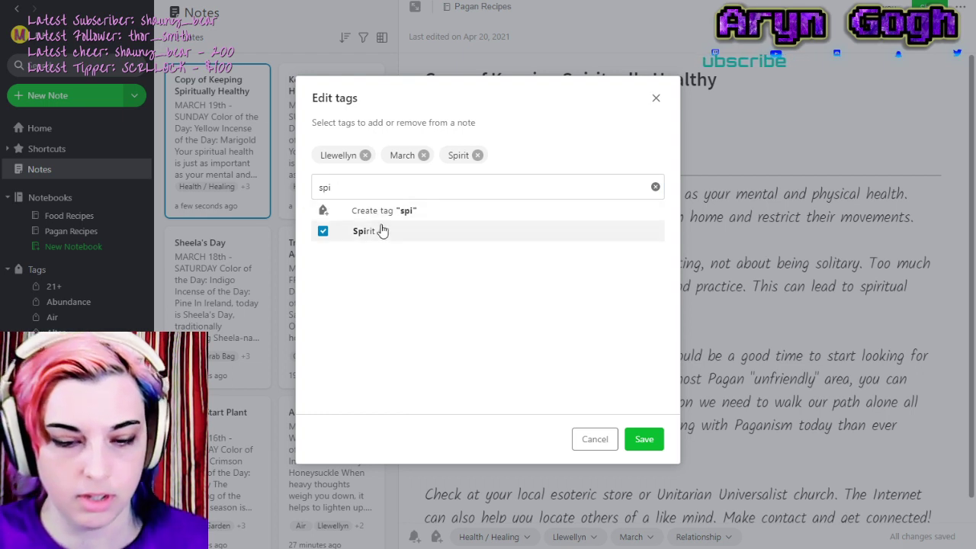
{"action": "double_click", "coordinate": [326, 187]}
{"action": "type", "text": "ca"}
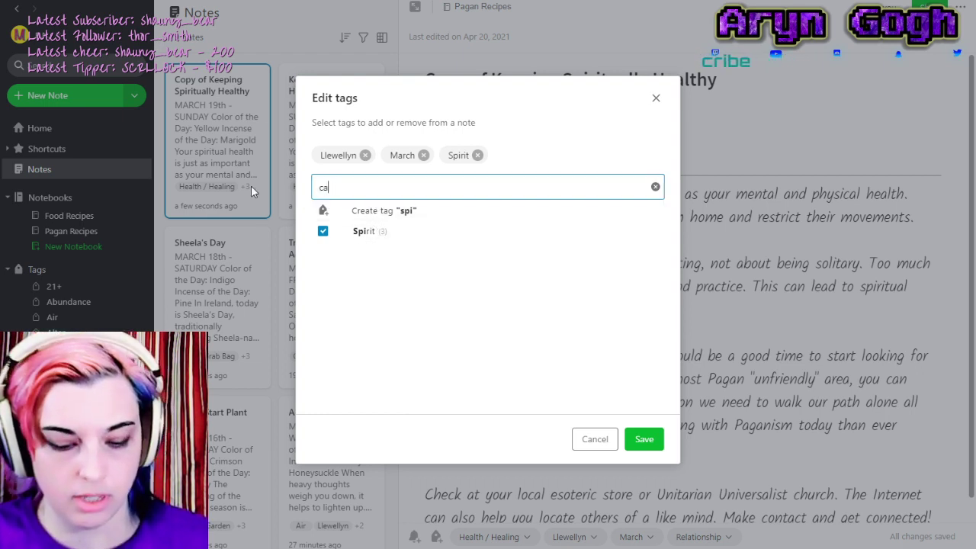
{"action": "left_click", "coordinate": [322, 230]}
{"action": "double_click", "coordinate": [326, 187]}
{"action": "type", "text": "spo"}
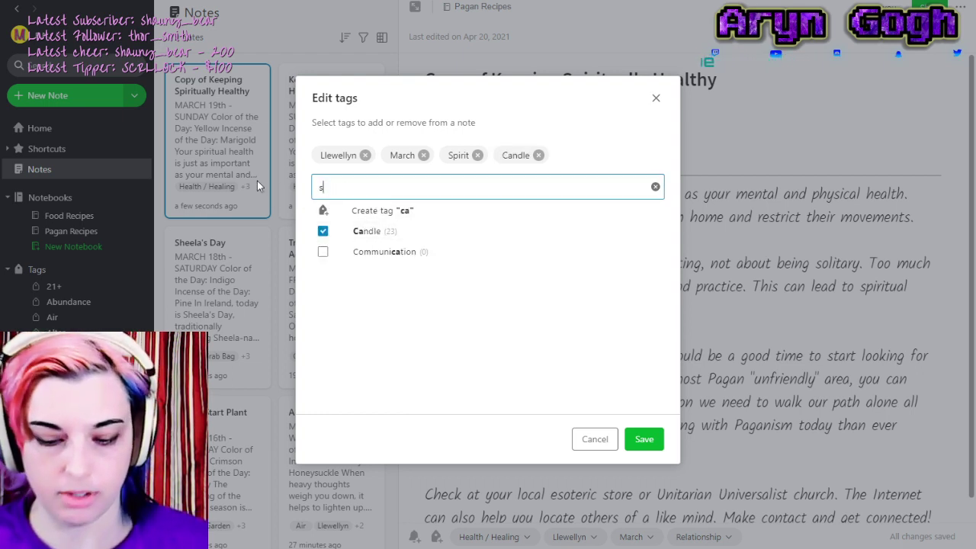
{"action": "left_click", "coordinate": [323, 230]}
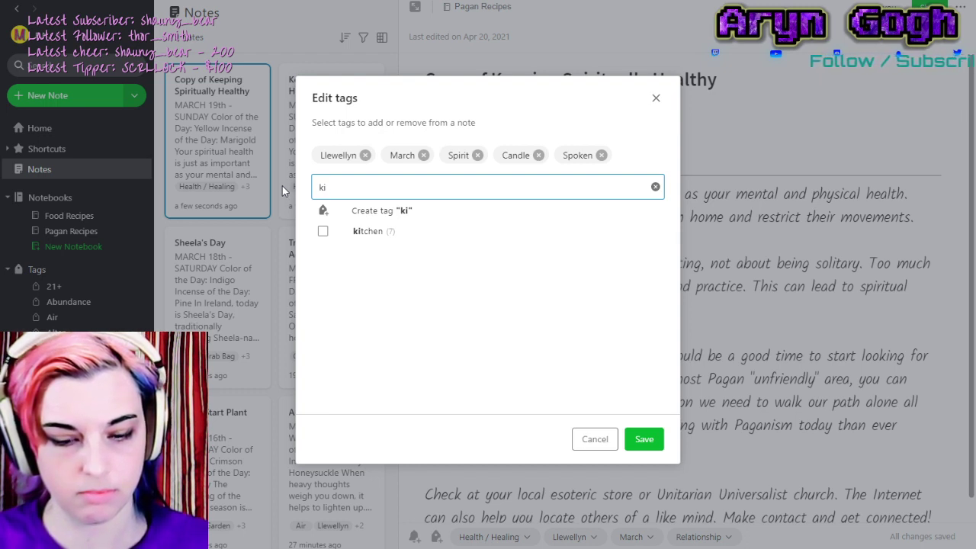
{"action": "left_click", "coordinate": [594, 439]}
{"action": "left_click_drag", "start_coordinate": [426, 79], "coordinate": [747, 76]}
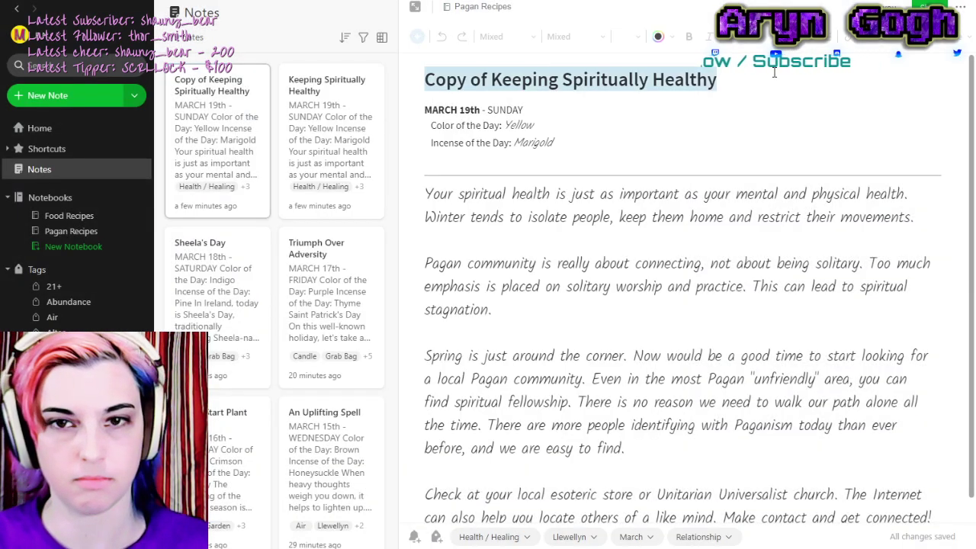
Replace the Health / Healing and Relationship tags on the copied note with Spirit, Spoken and Candle.
{"action": "left_click", "coordinate": [217, 152]}
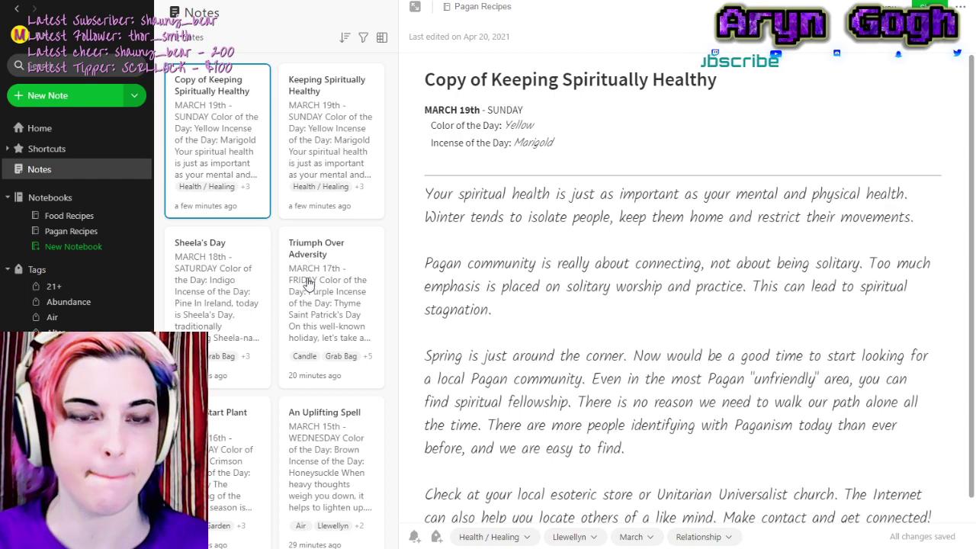
{"action": "key", "text": "ctrl+alt+t"}
{"action": "left_click", "coordinate": [393, 155]}
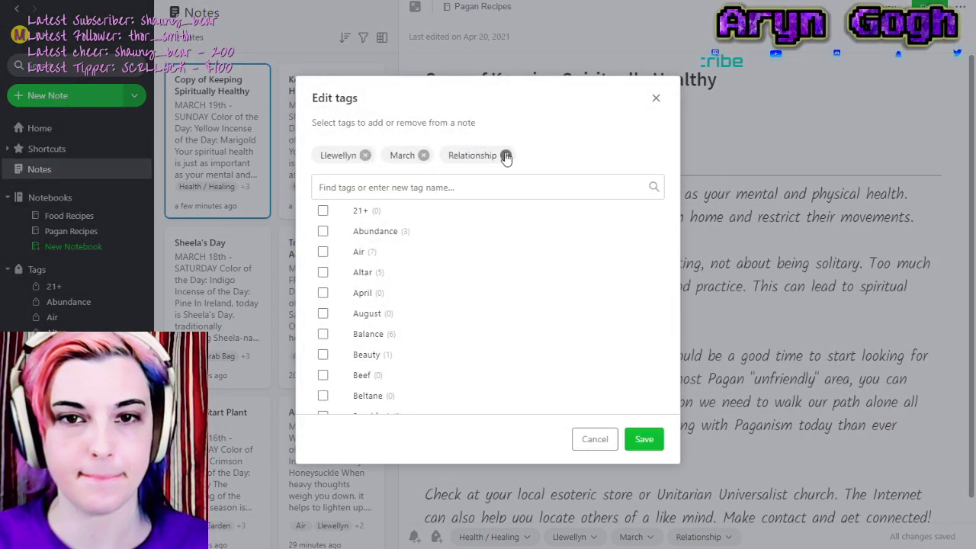
{"action": "left_click", "coordinate": [506, 155]}
{"action": "left_click", "coordinate": [446, 185]}
{"action": "type", "text": "sp"}
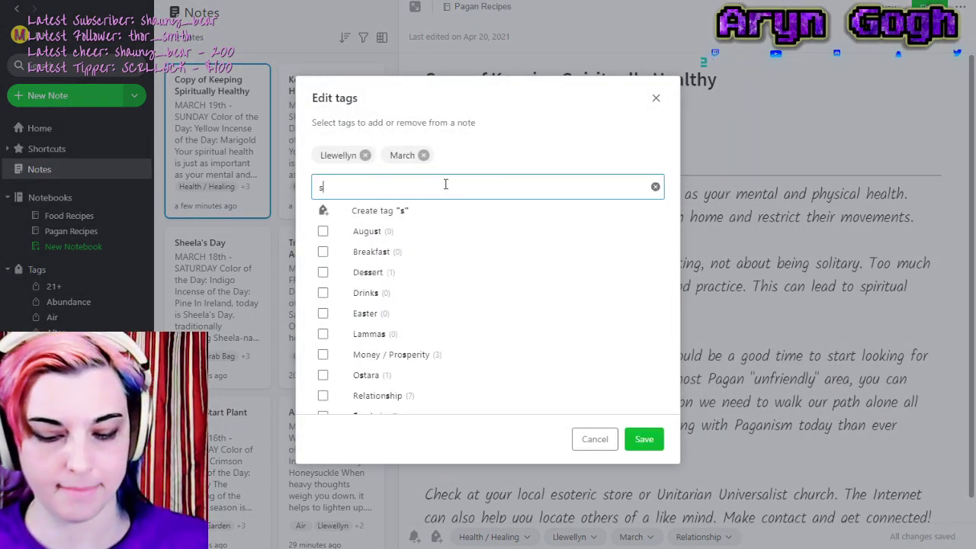
{"action": "left_click", "coordinate": [322, 252]}
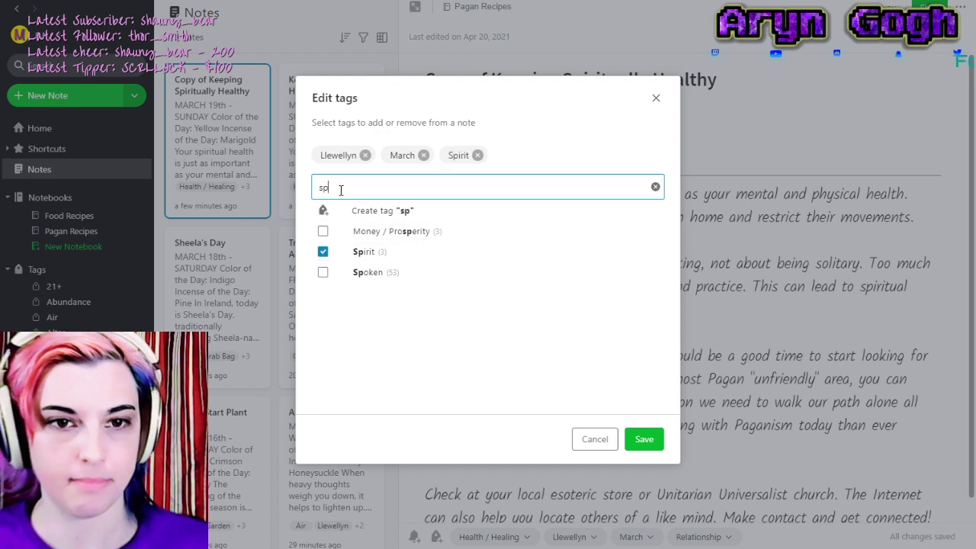
{"action": "left_click", "coordinate": [322, 272]}
{"action": "type", "text": "ca"}
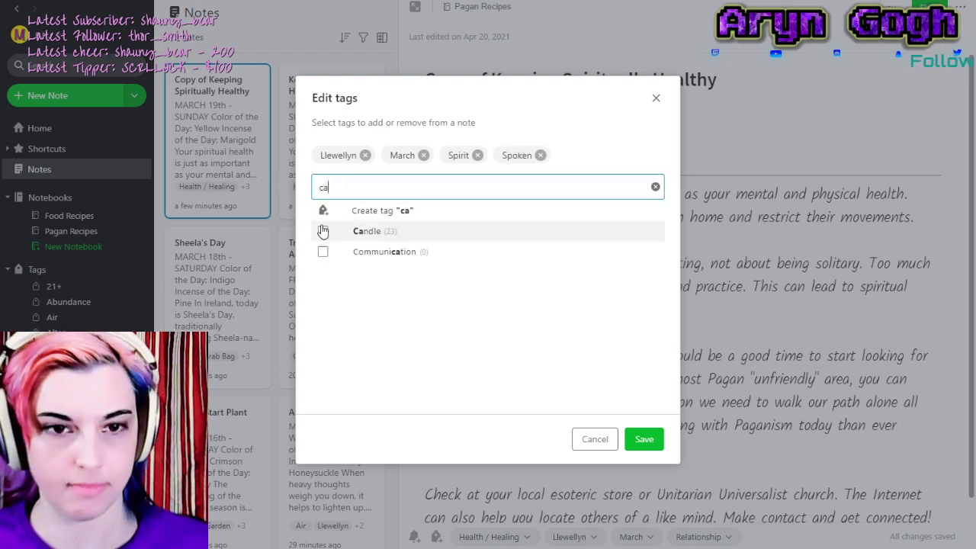
{"action": "left_click", "coordinate": [324, 234]}
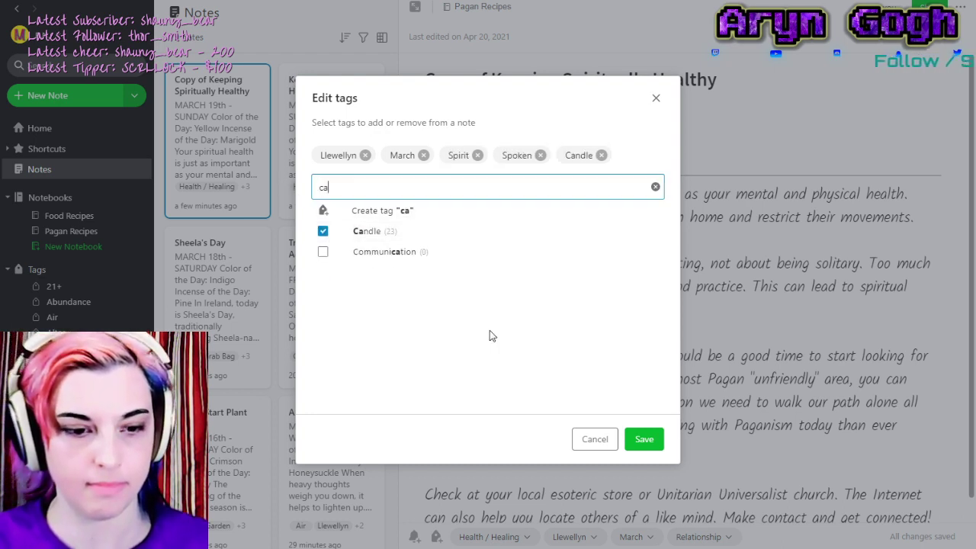
{"action": "left_click", "coordinate": [644, 439]}
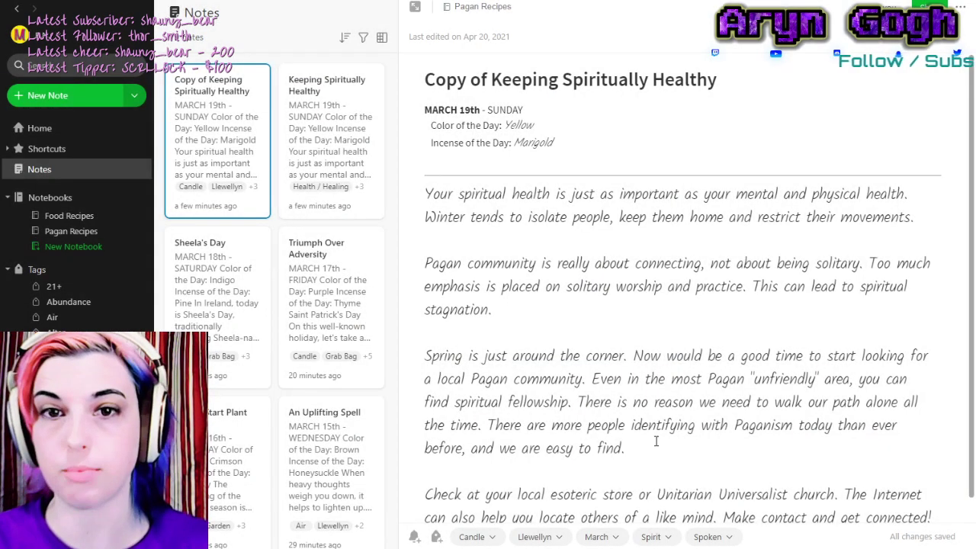
Change the copied note's date to MARCH 20th and retitle the note "Quicken Your Spirit".
{"action": "left_click", "coordinate": [466, 111]}
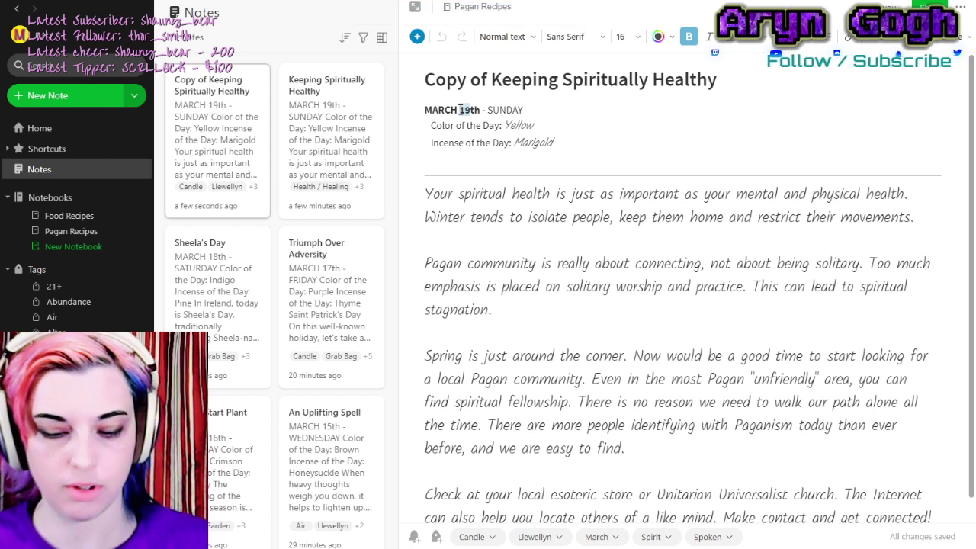
{"action": "type", "text": "20"}
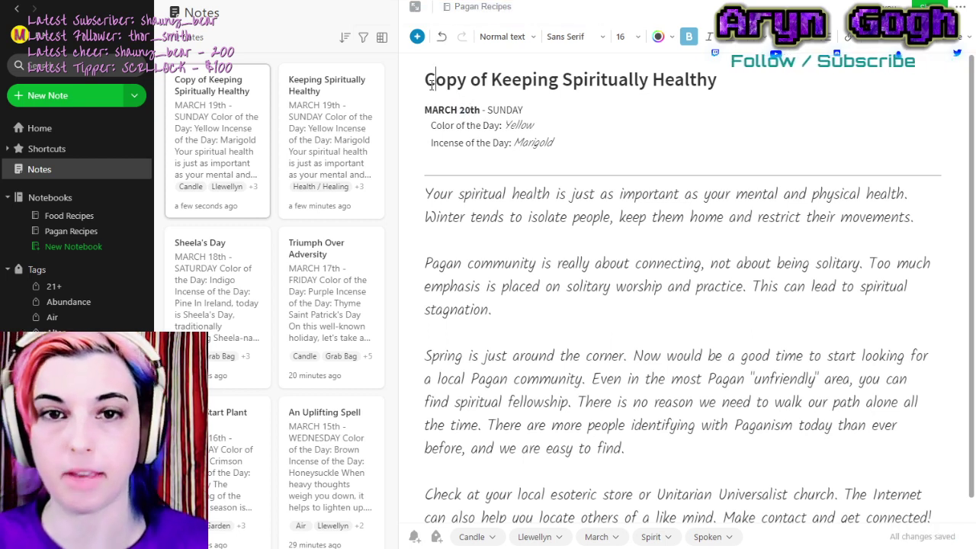
{"action": "left_click_drag", "start_coordinate": [424, 80], "coordinate": [803, 77]}
{"action": "key", "text": "BackSpace"}
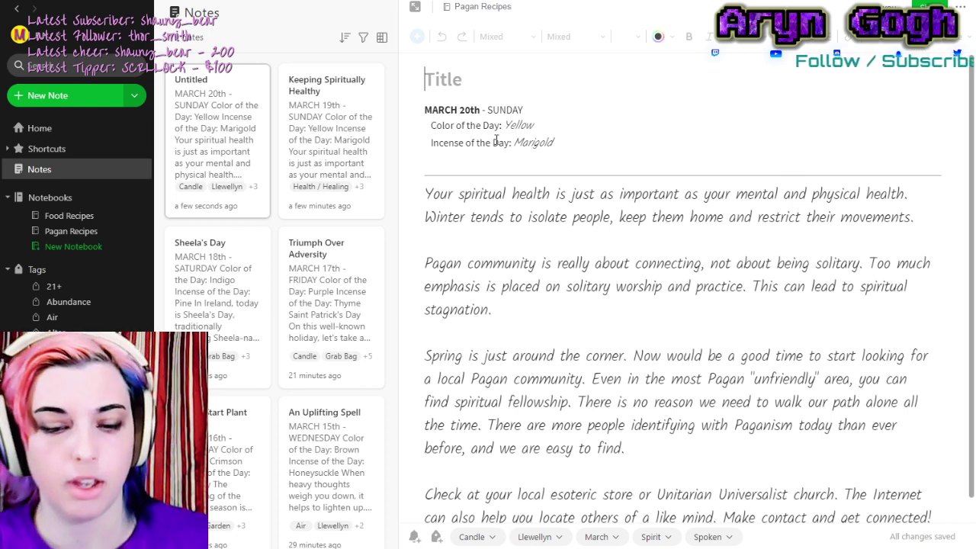
{"action": "type", "text": "Quick"}
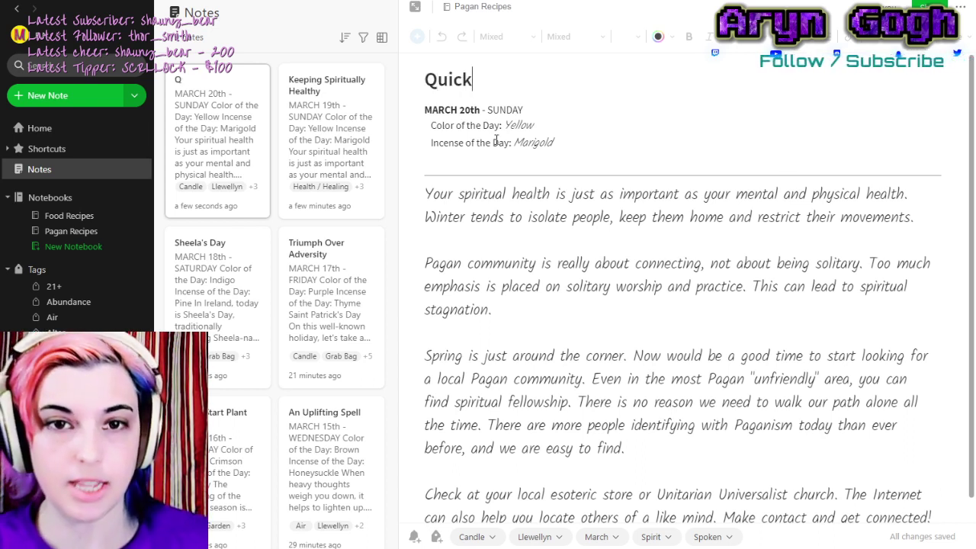
{"action": "type", "text": "en Yo"}
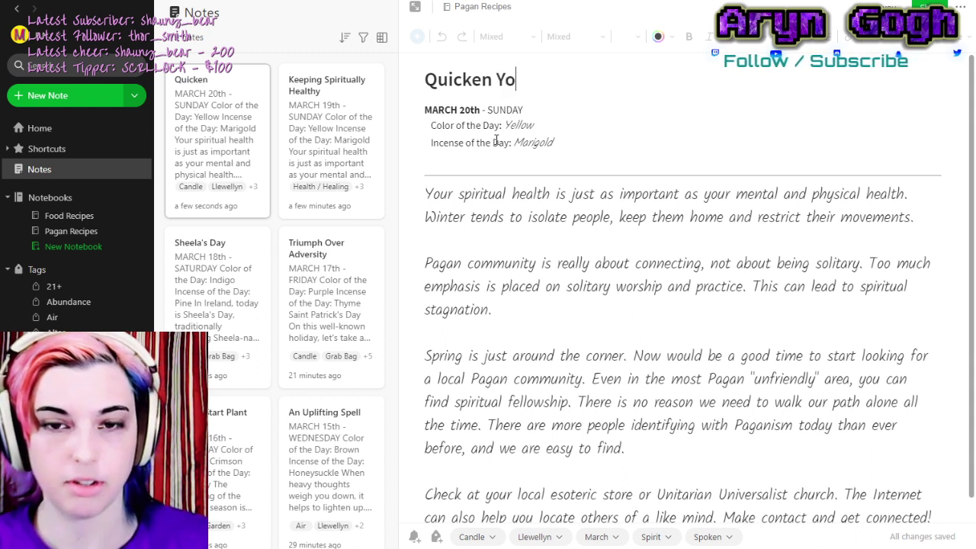
{"action": "type", "text": "ur"}
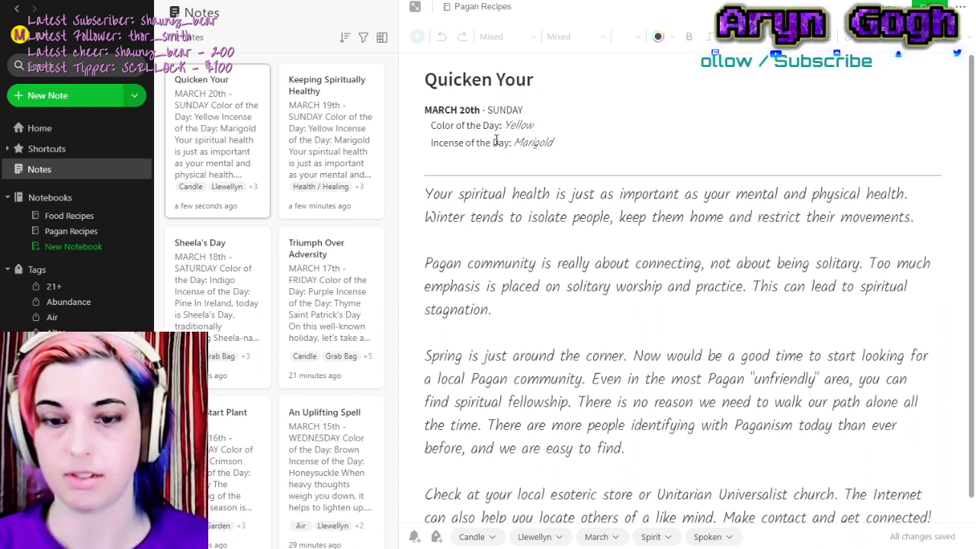
{"action": "type", "text": " S"}
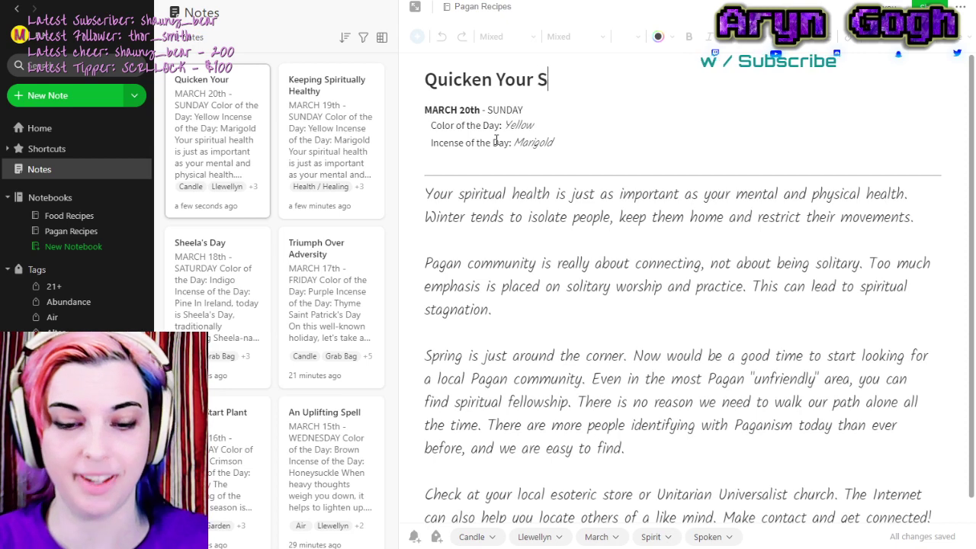
{"action": "type", "text": "pirit"}
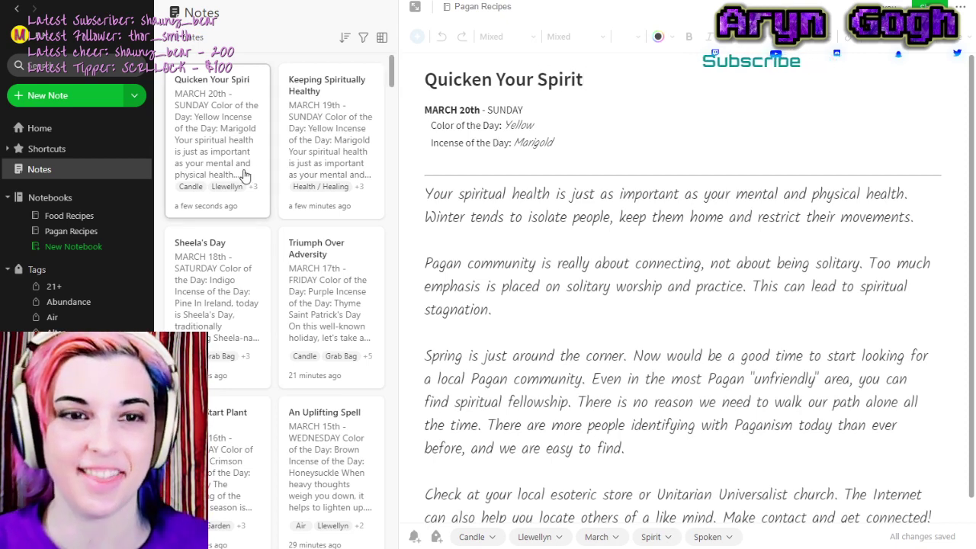
Add the Holiday and Ostara tags to the "Quicken Your Spirit" note.
{"action": "left_click", "coordinate": [244, 175]}
{"action": "key", "text": "ctrl+alt+t"}
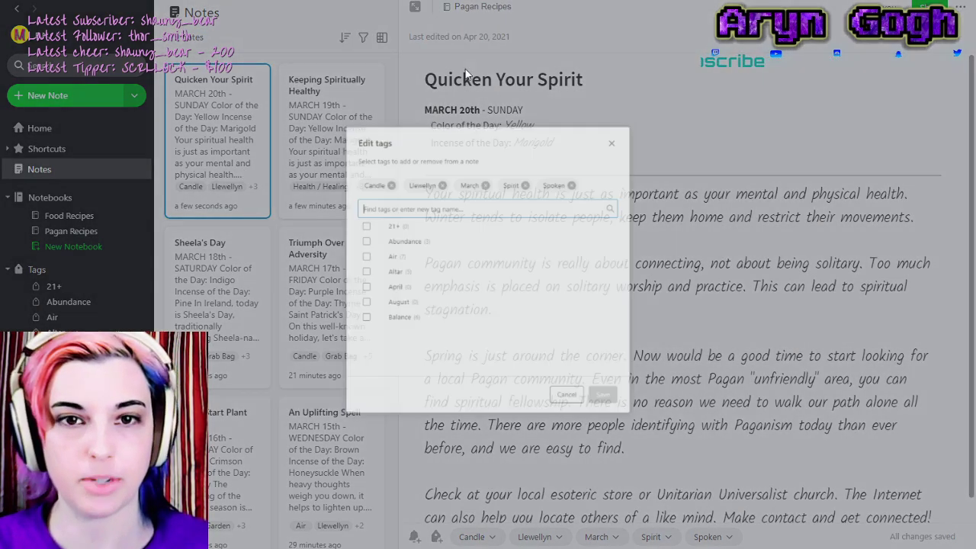
{"action": "type", "text": "hol"}
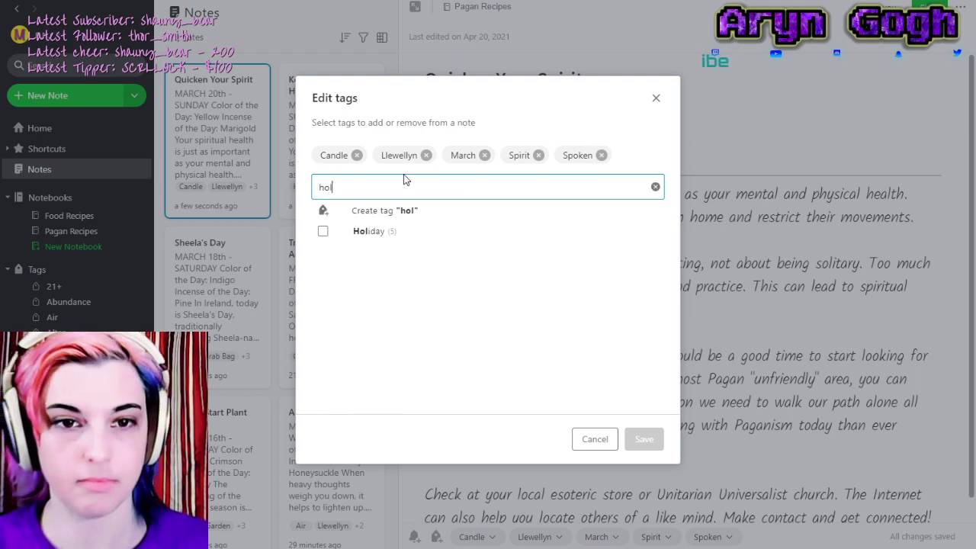
{"action": "left_click", "coordinate": [323, 232]}
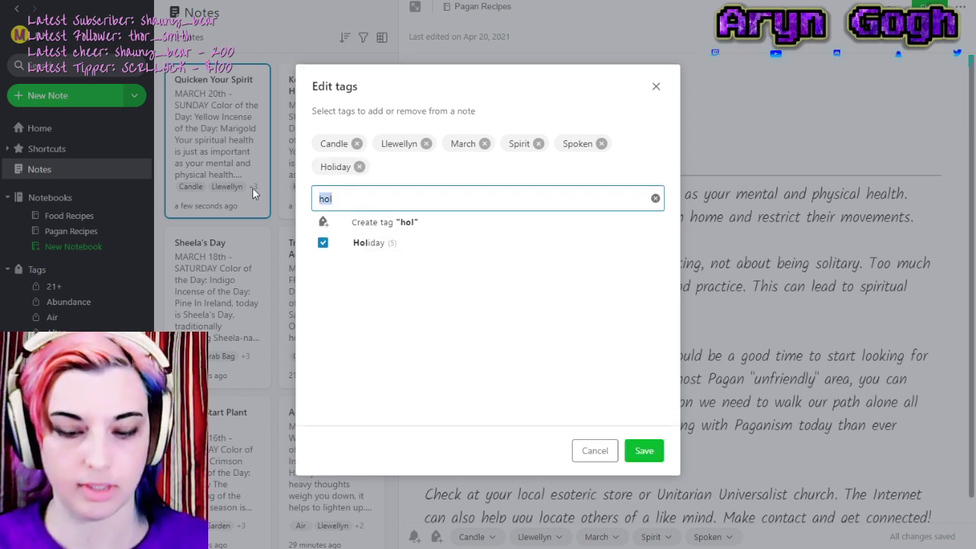
{"action": "type", "text": "os"}
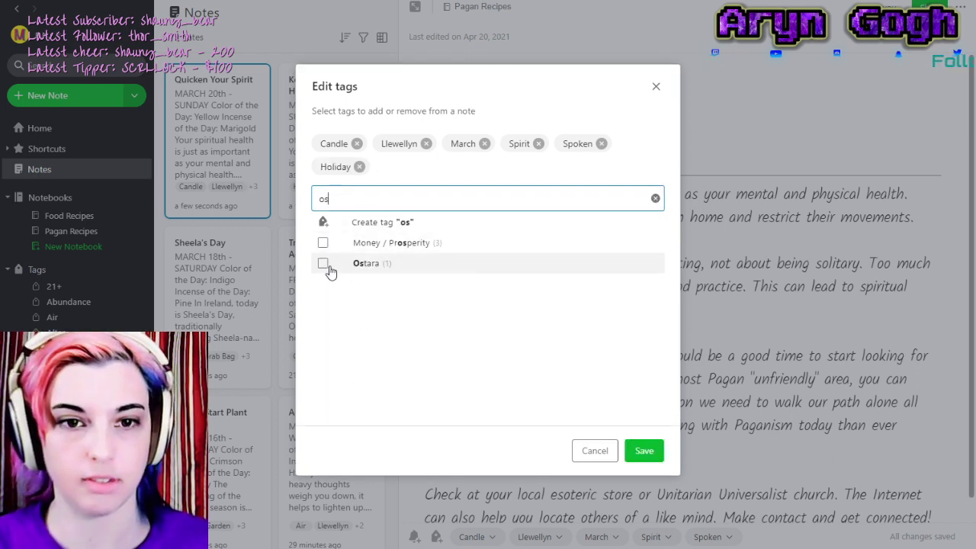
{"action": "left_click", "coordinate": [323, 264]}
{"action": "left_click", "coordinate": [644, 451]}
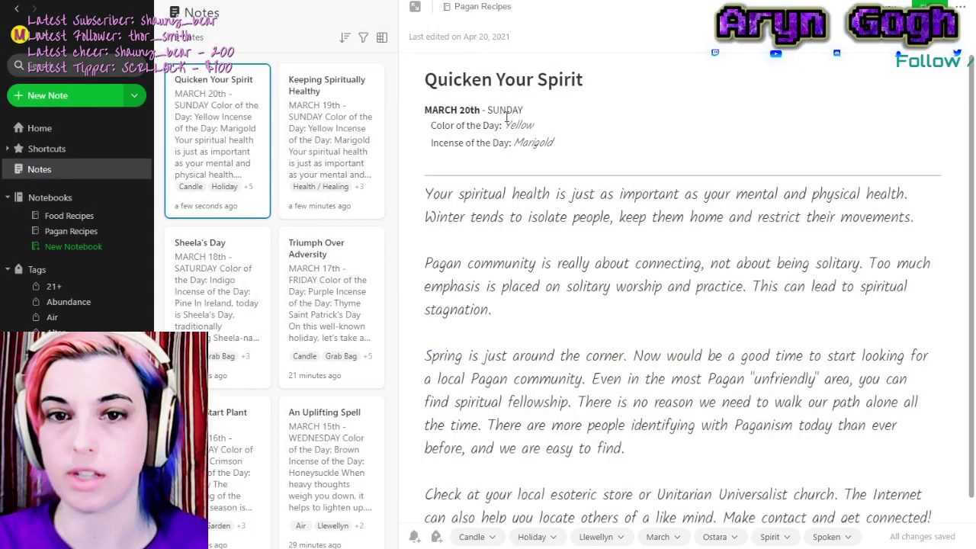
Change the weekday beside the note's date to MONDAY and the Color of the Day to White.
{"action": "left_click", "coordinate": [495, 110]}
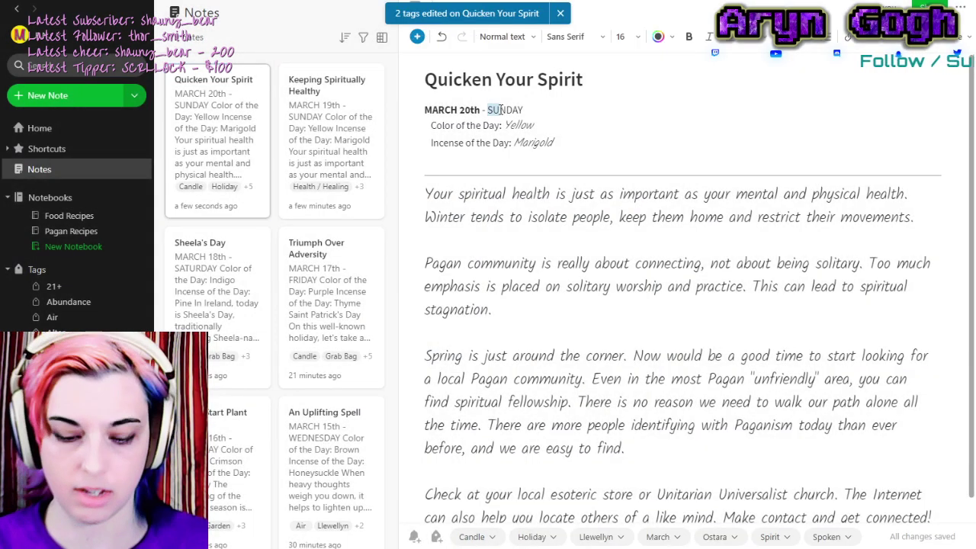
{"action": "type", "text": "MO"}
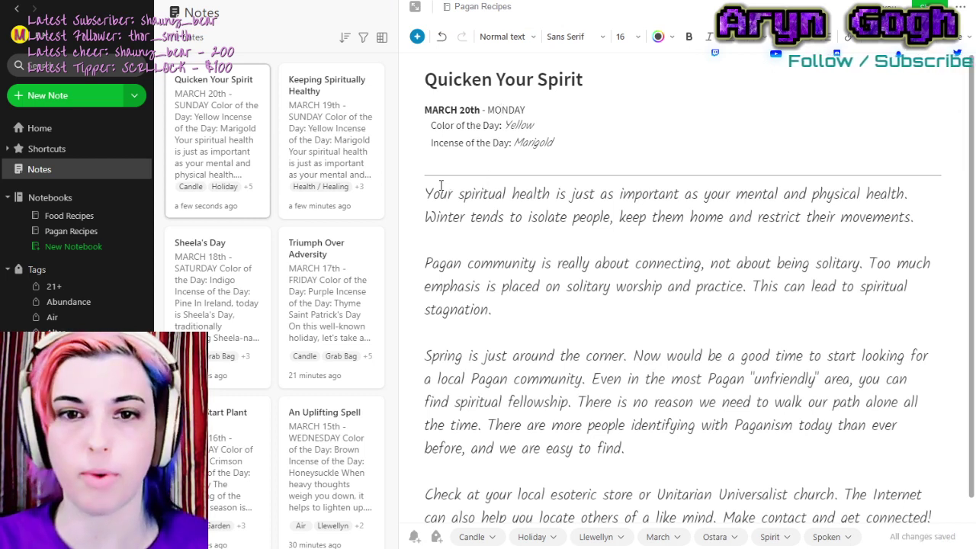
{"action": "left_click", "coordinate": [506, 125]}
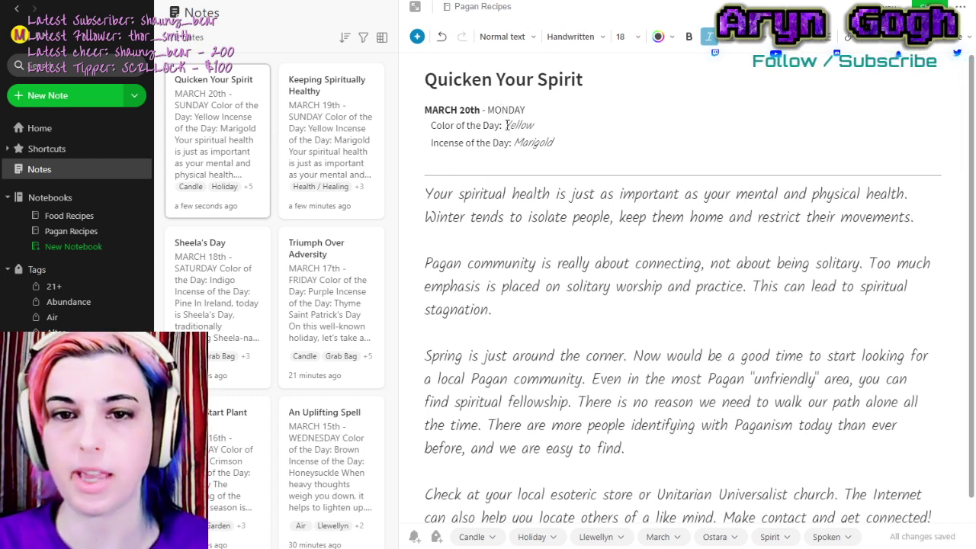
{"action": "left_click_drag", "start_coordinate": [506, 125], "coordinate": [538, 126]}
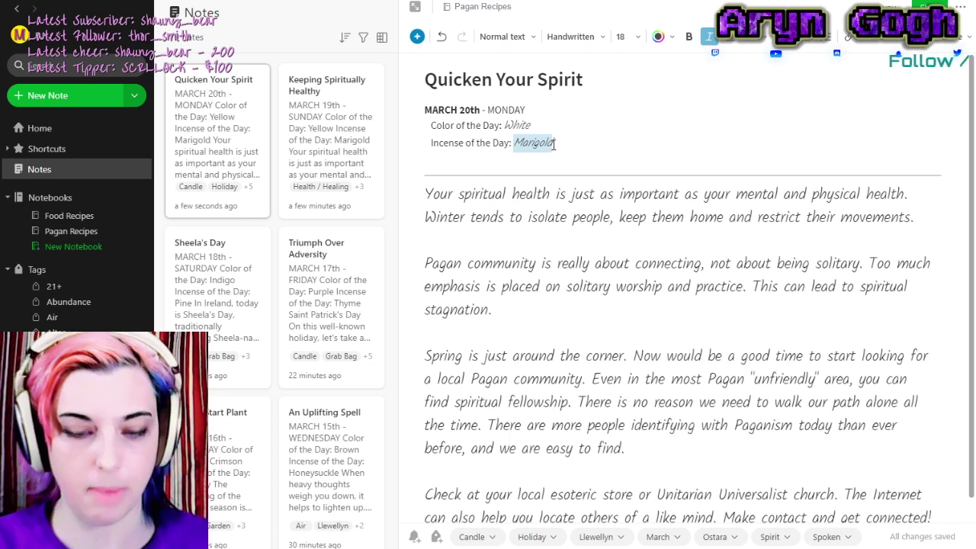
Set the Incense of the Day to Narcissus in the note's header.
{"action": "type", "text": "Na"}
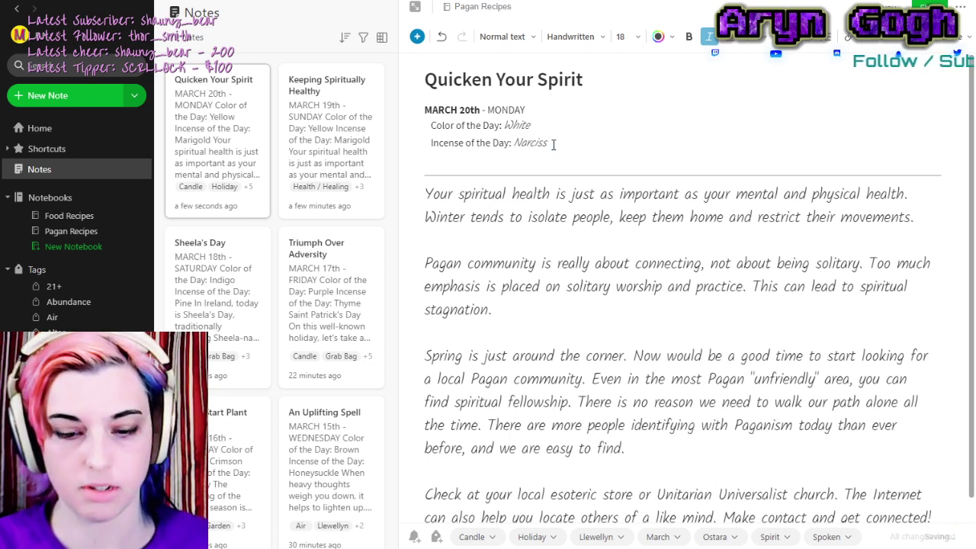
{"action": "type", "text": "rciss"}
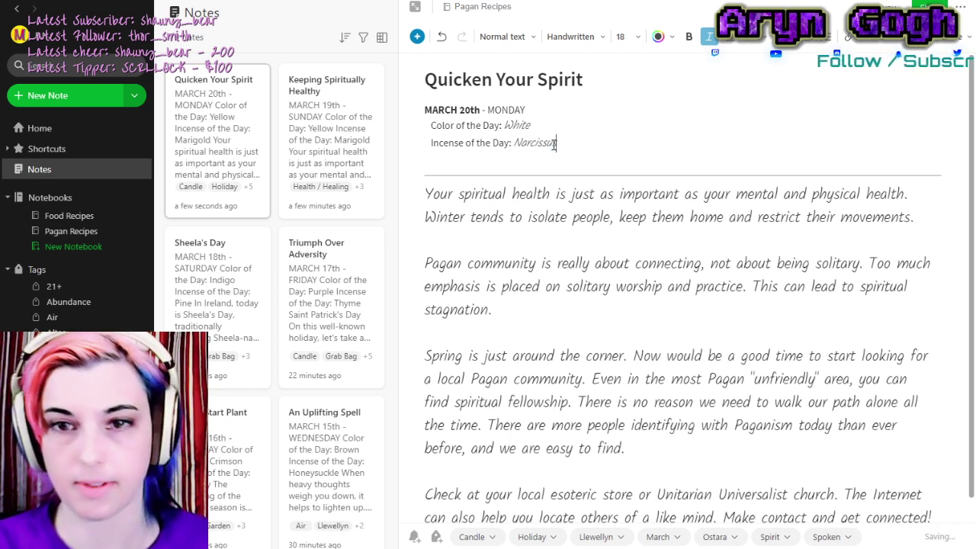
{"action": "type", "text": "us"}
{"action": "left_click", "coordinate": [452, 162]}
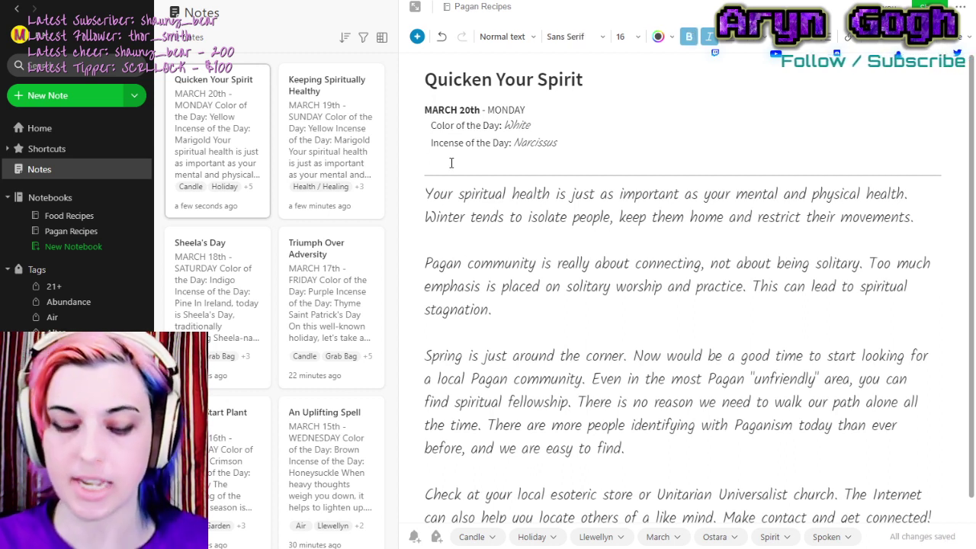